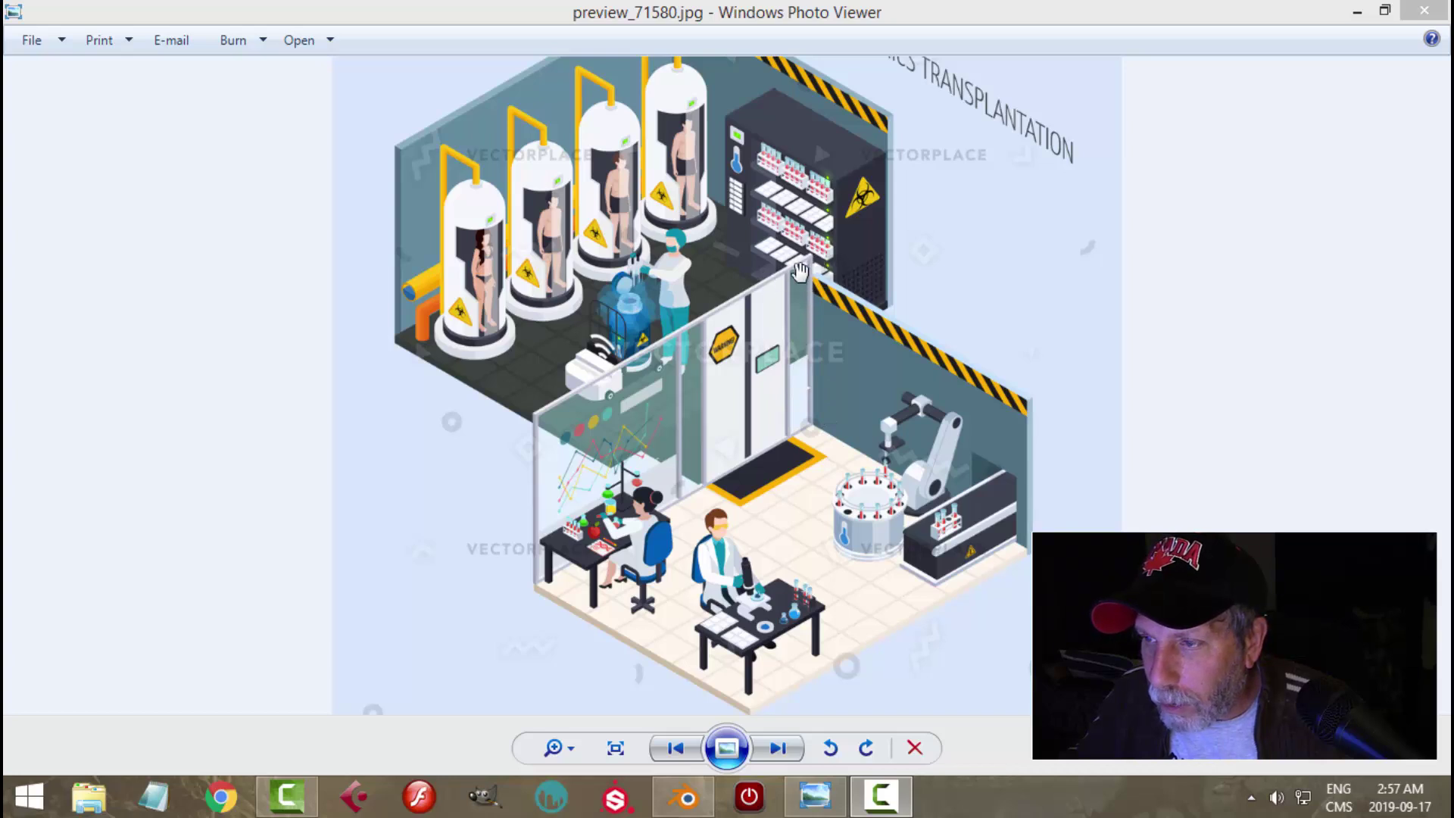
# Step: Switch to Blender and delete all the default objects in the scene
pyautogui.click(683, 796)
pyautogui.moveTo(794, 483); pyautogui.dragTo(771, 488, button='middle')
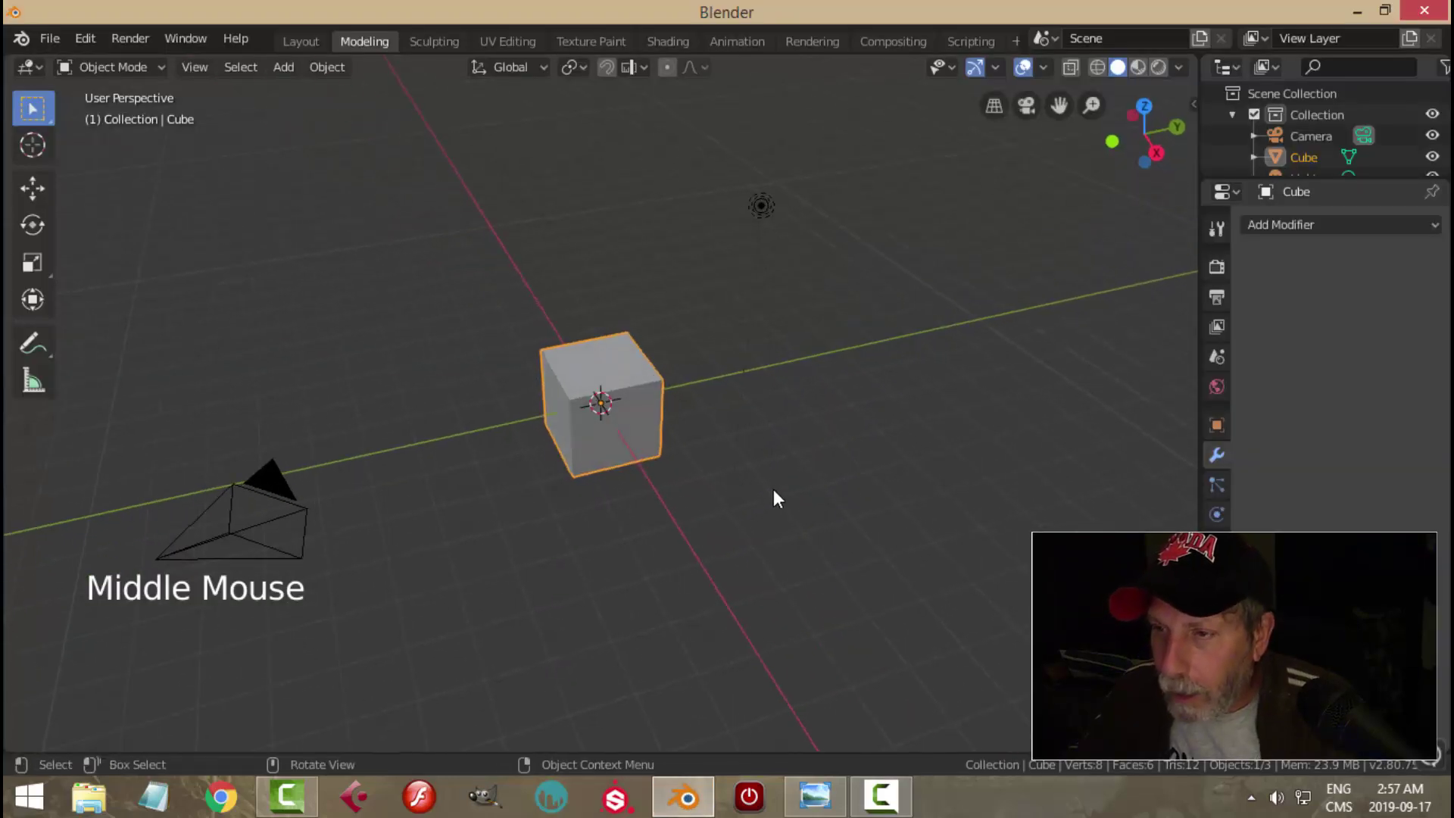
pyautogui.press('a')
pyautogui.press('x')
pyautogui.click(775, 492)
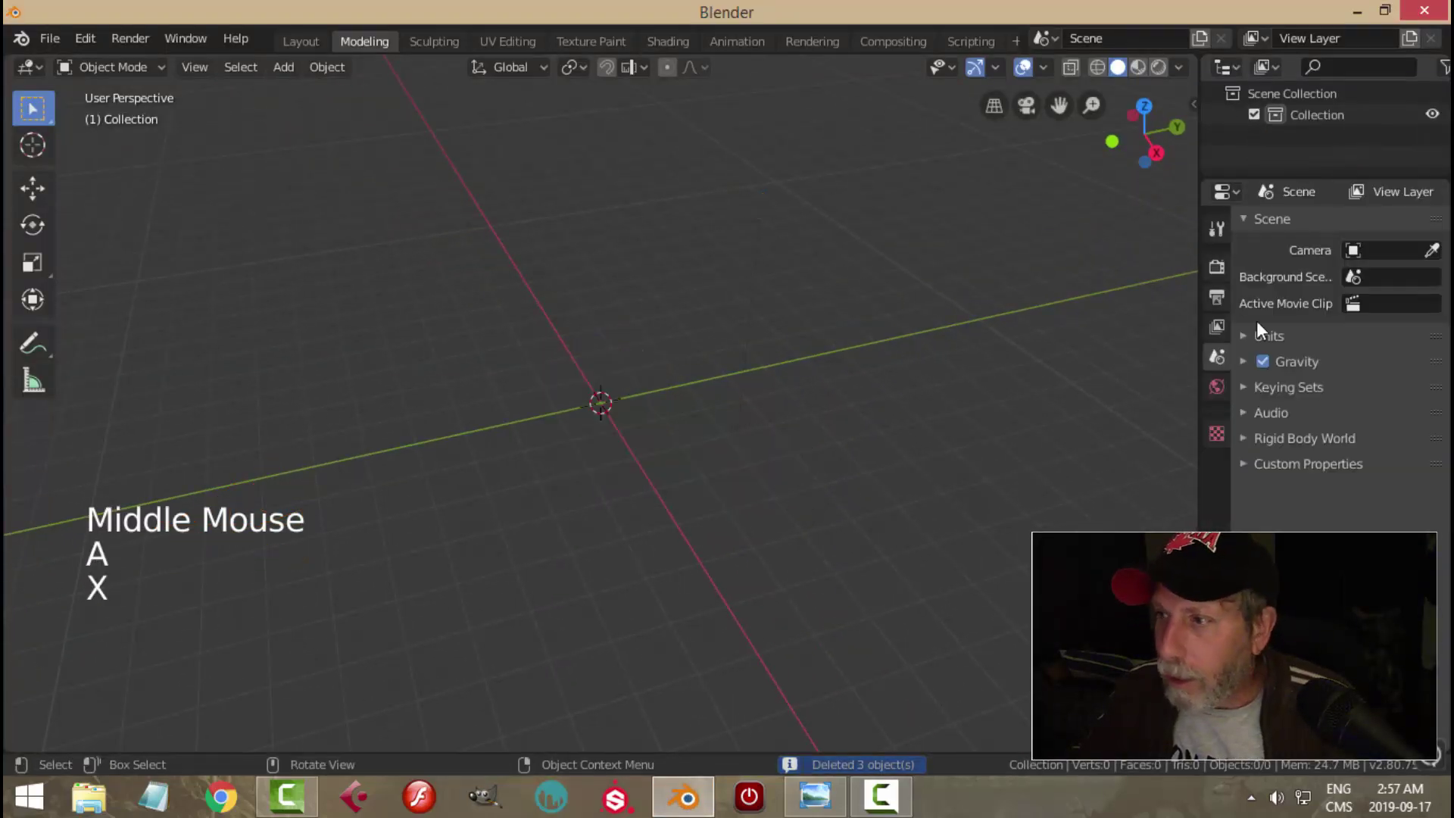
# Step: Set the render engine to Cycles and its device to GPU Compute
pyautogui.click(1216, 266)
pyautogui.click(1370, 226)
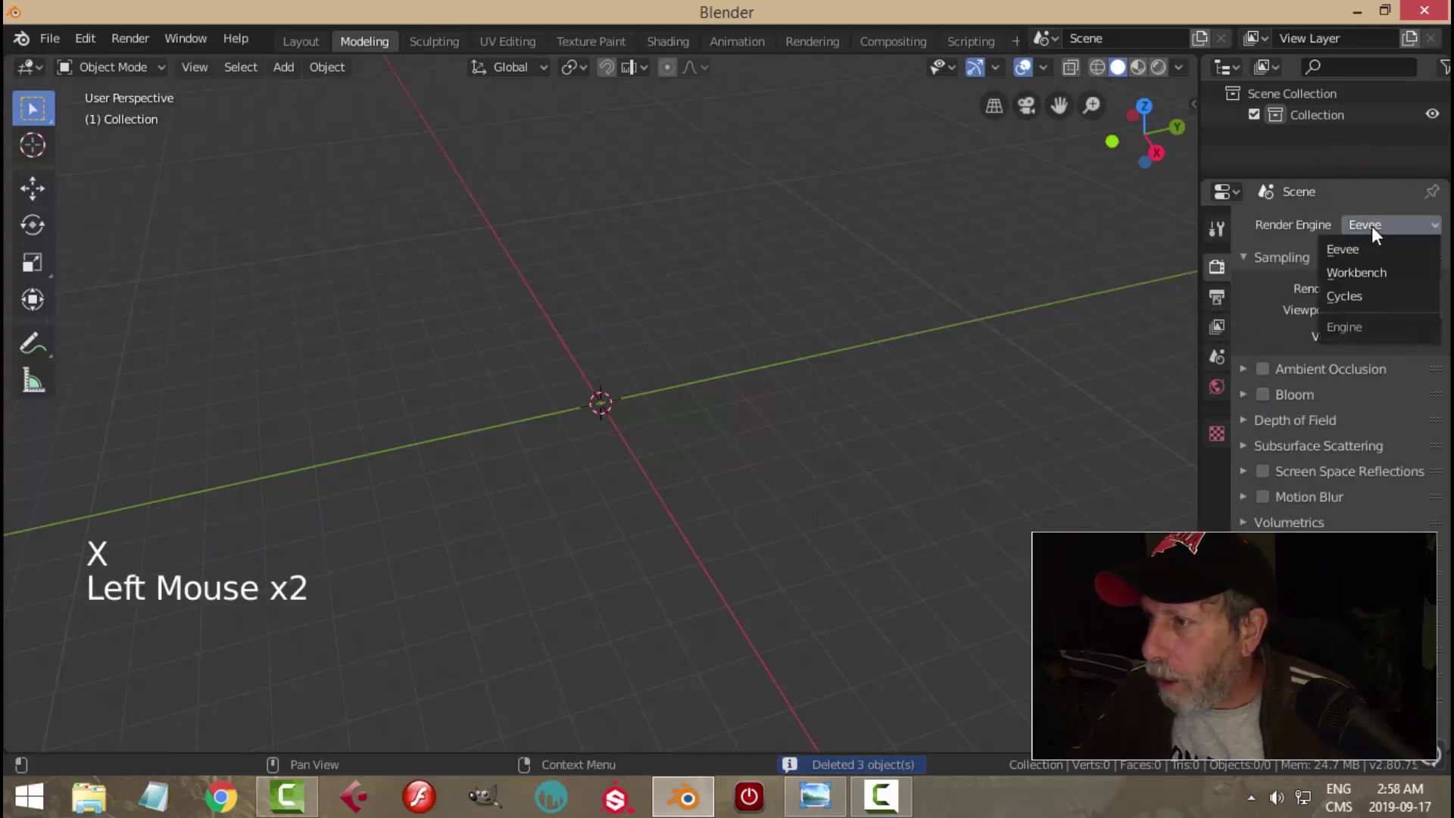
pyautogui.click(1349, 294)
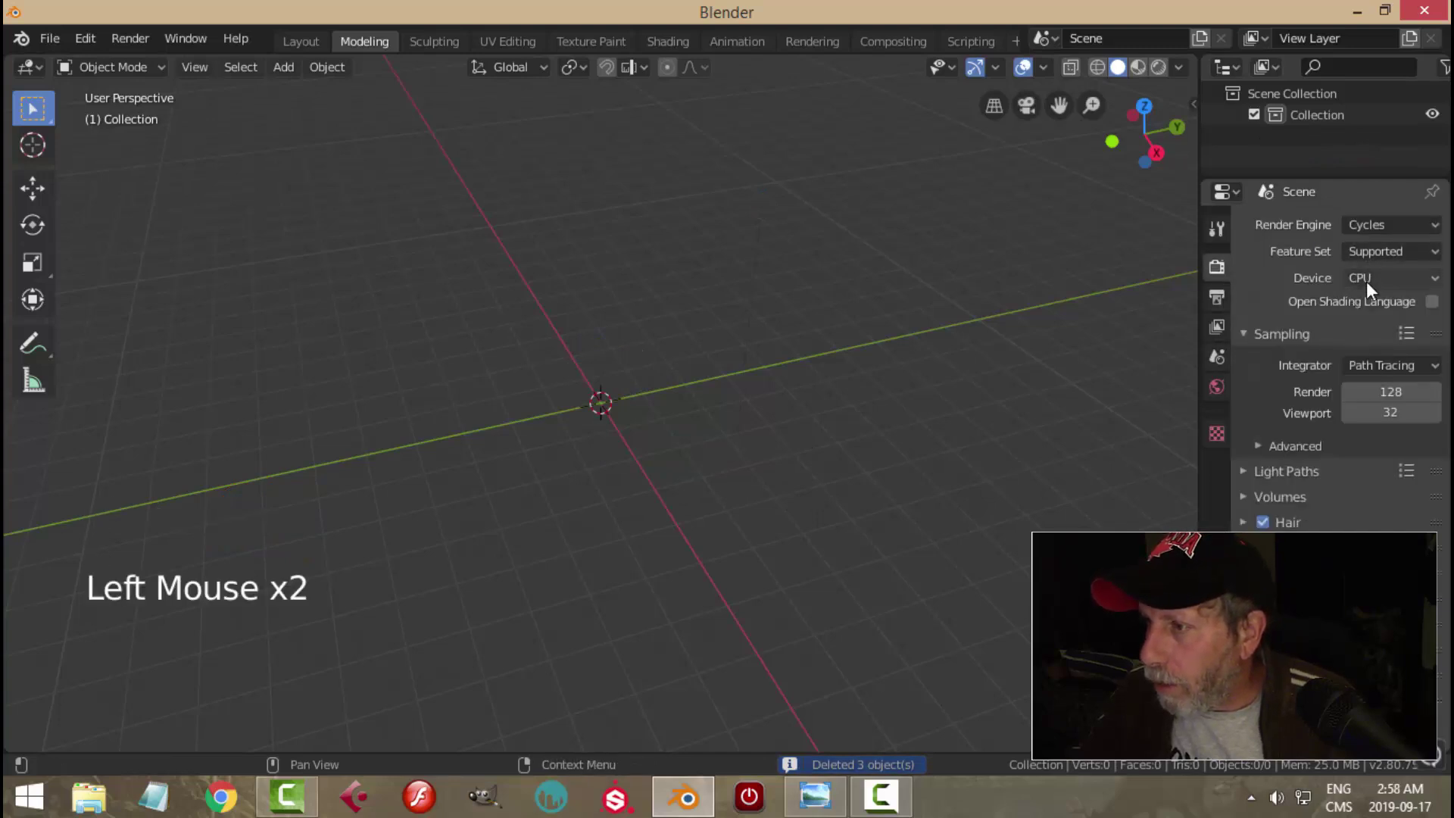
pyautogui.click(1365, 280)
pyautogui.click(1352, 323)
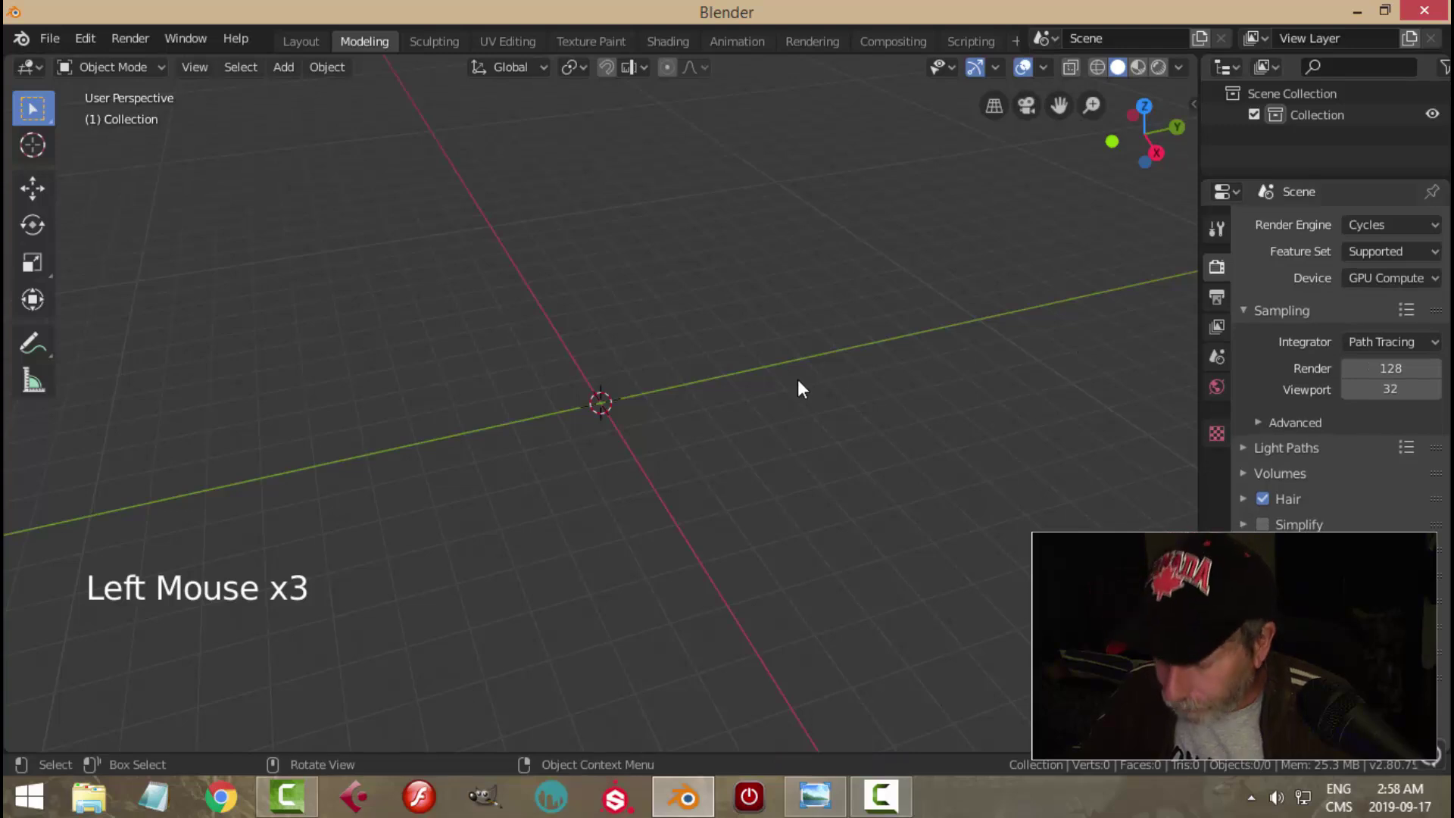
# Step: Add a mesh plane at the origin, seen in front orthographic view
pyautogui.press('KP_1')
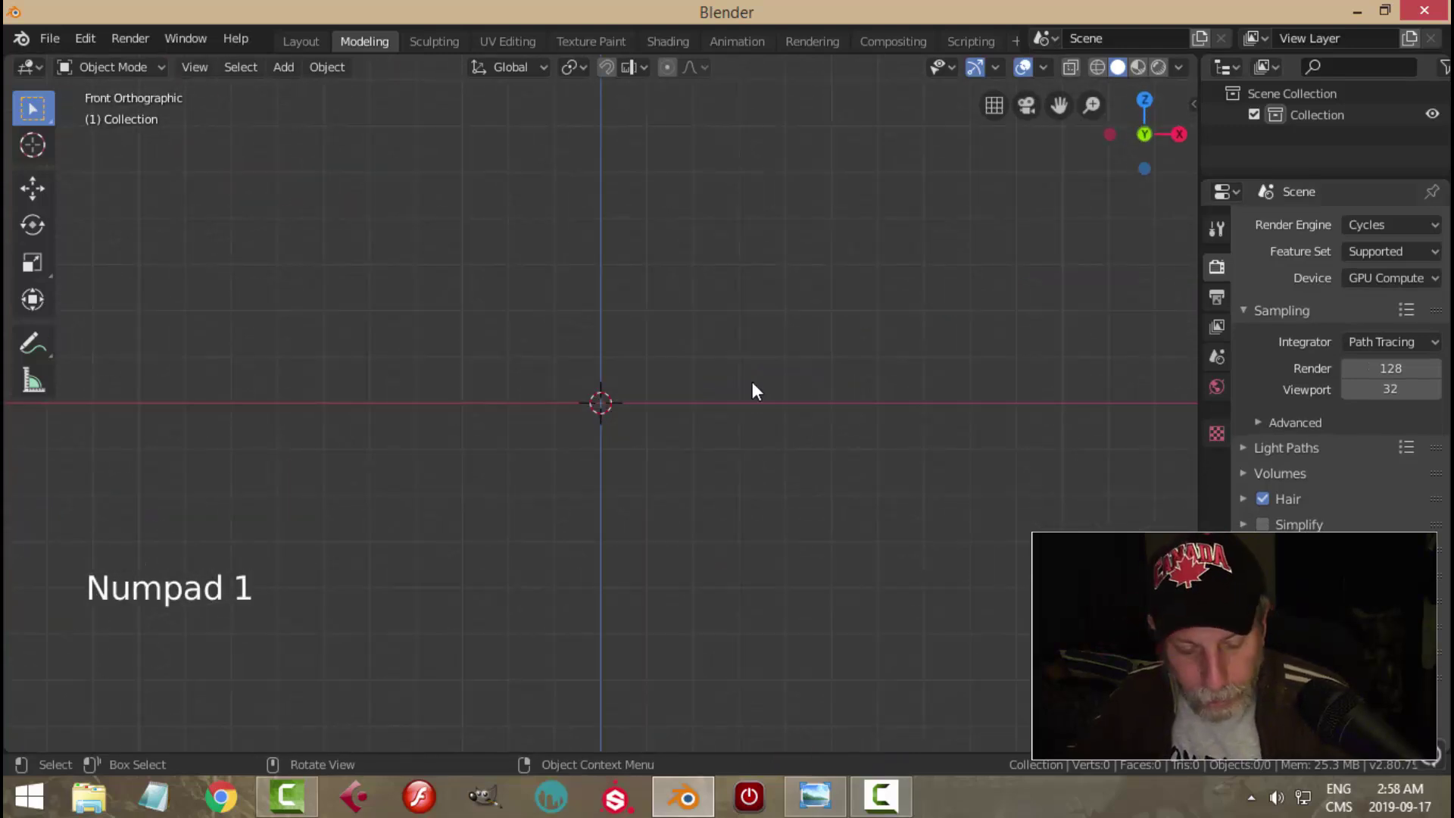
pyautogui.hotkey('shift', 'a')
pyautogui.moveTo(690, 363)
pyautogui.click(816, 355)
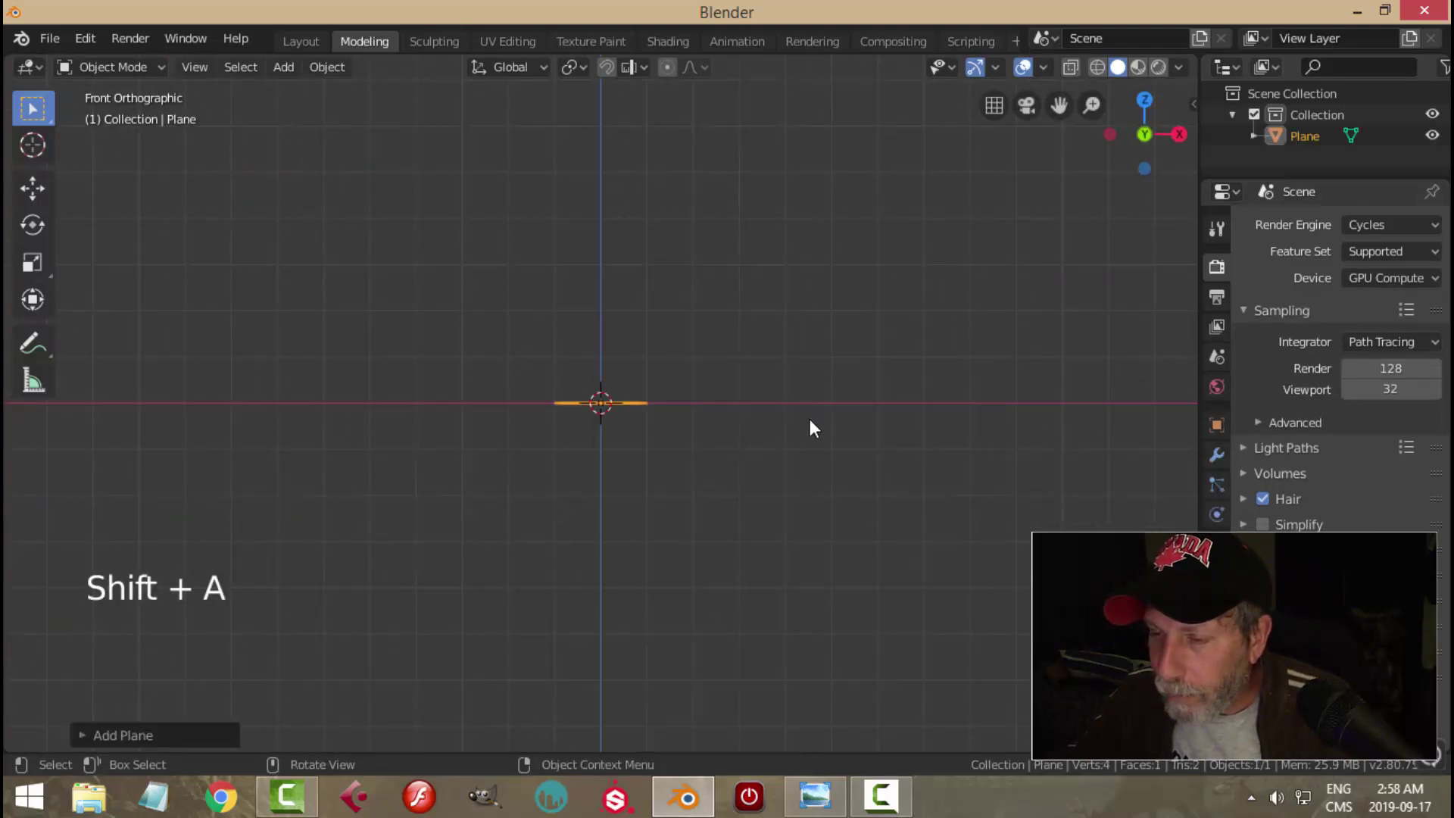
# Step: Enable the Move object gizmo in the viewport with gizmo display turned on
pyautogui.scroll(4, 808, 422)
pyautogui.click(982, 67)
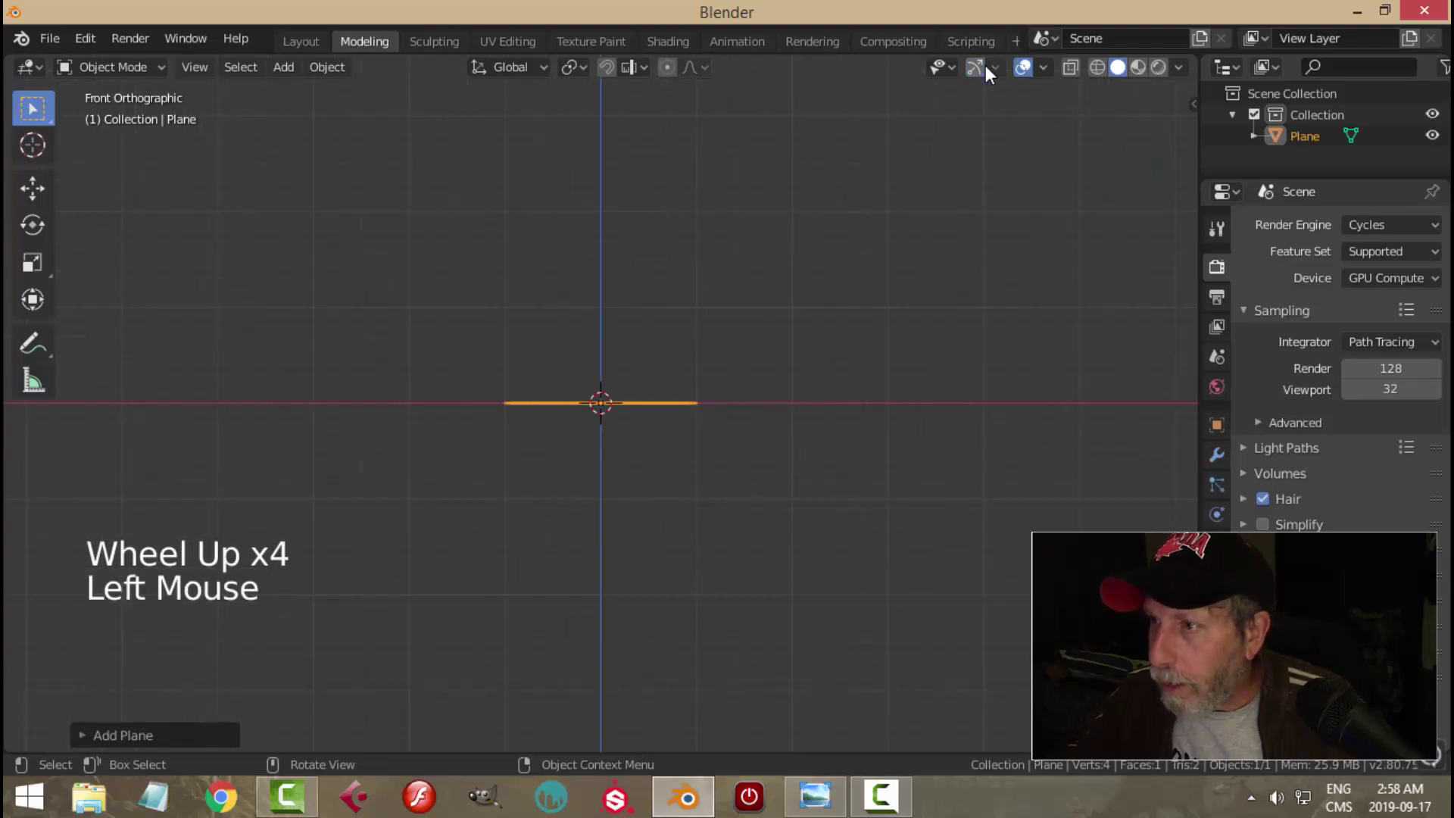
pyautogui.click(995, 66)
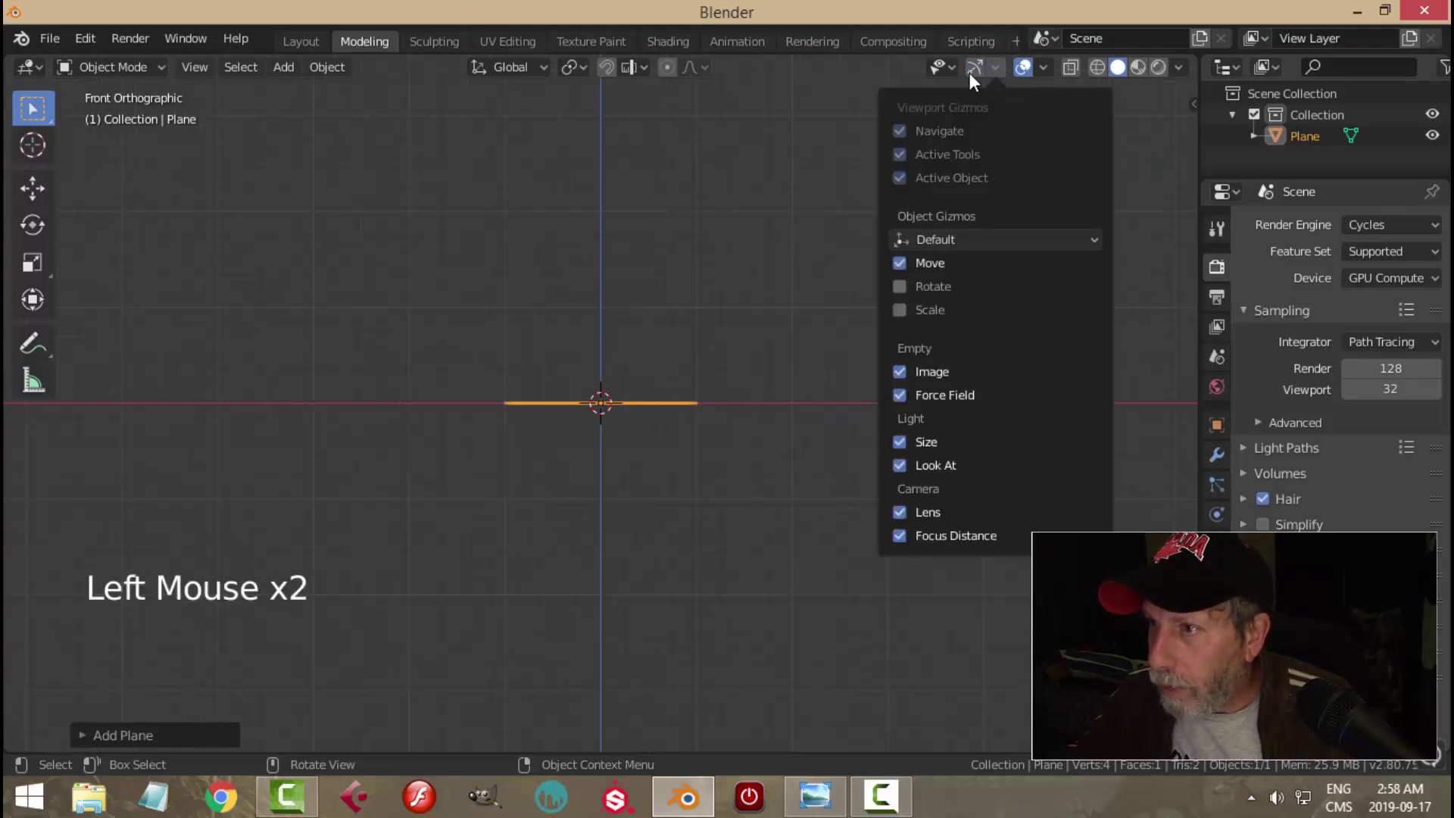
pyautogui.click(973, 68)
# Step: Rotate the plane 90° about X and raise it 1 unit so its lower edge sits on the X axis
pyautogui.write('rx90')
pyautogui.press('Return')
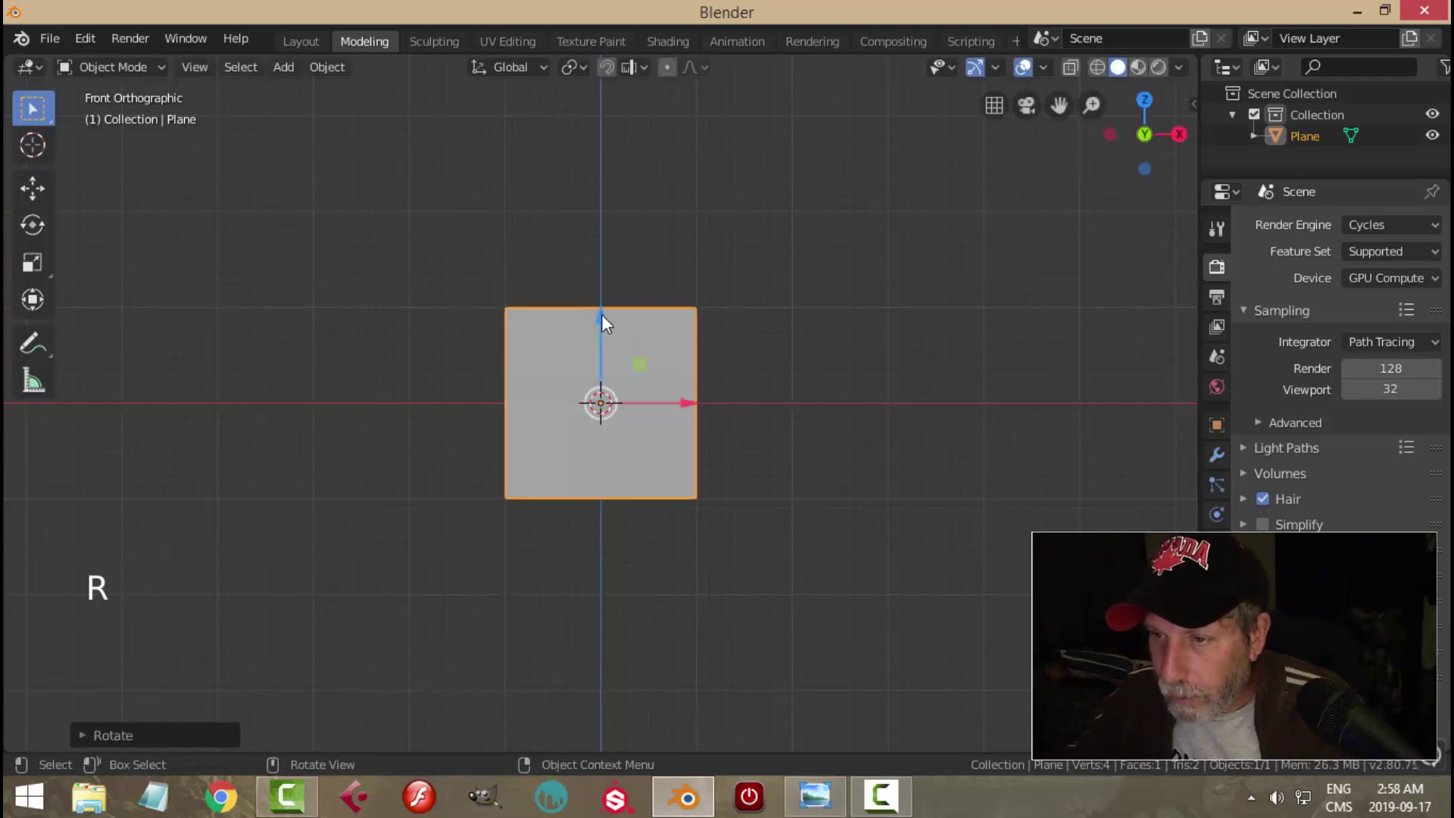
pyautogui.keyDown('ctrl'); pyautogui.moveTo(602, 314); pyautogui.dragTo(617, 220); pyautogui.keyUp('ctrl')
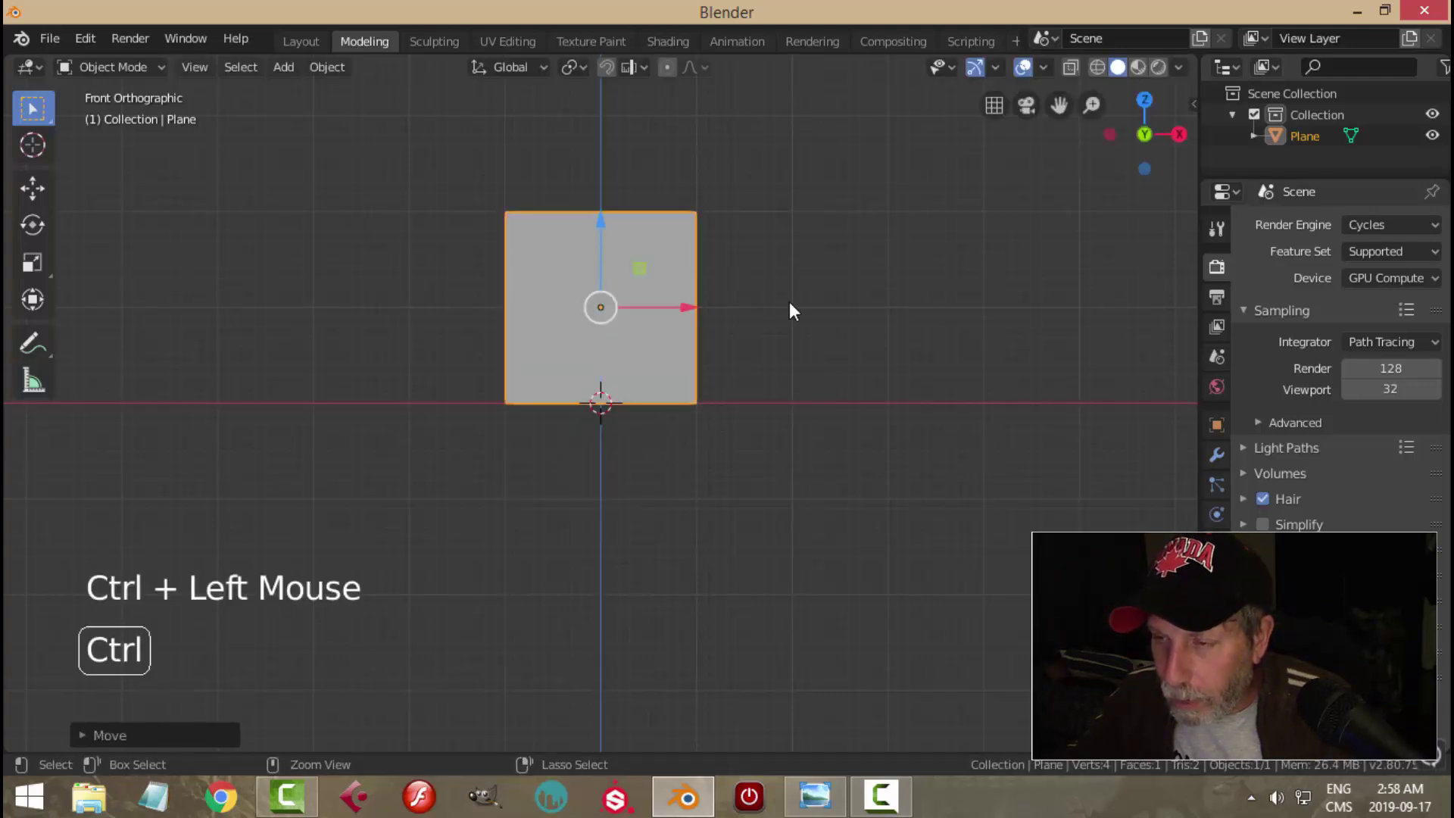
# Step: Edit the plane's mesh with nothing selected and turn on Increment snapping with Absolute Grid Snap
pyautogui.scroll(2, 798, 311)
pyautogui.press('Tab')
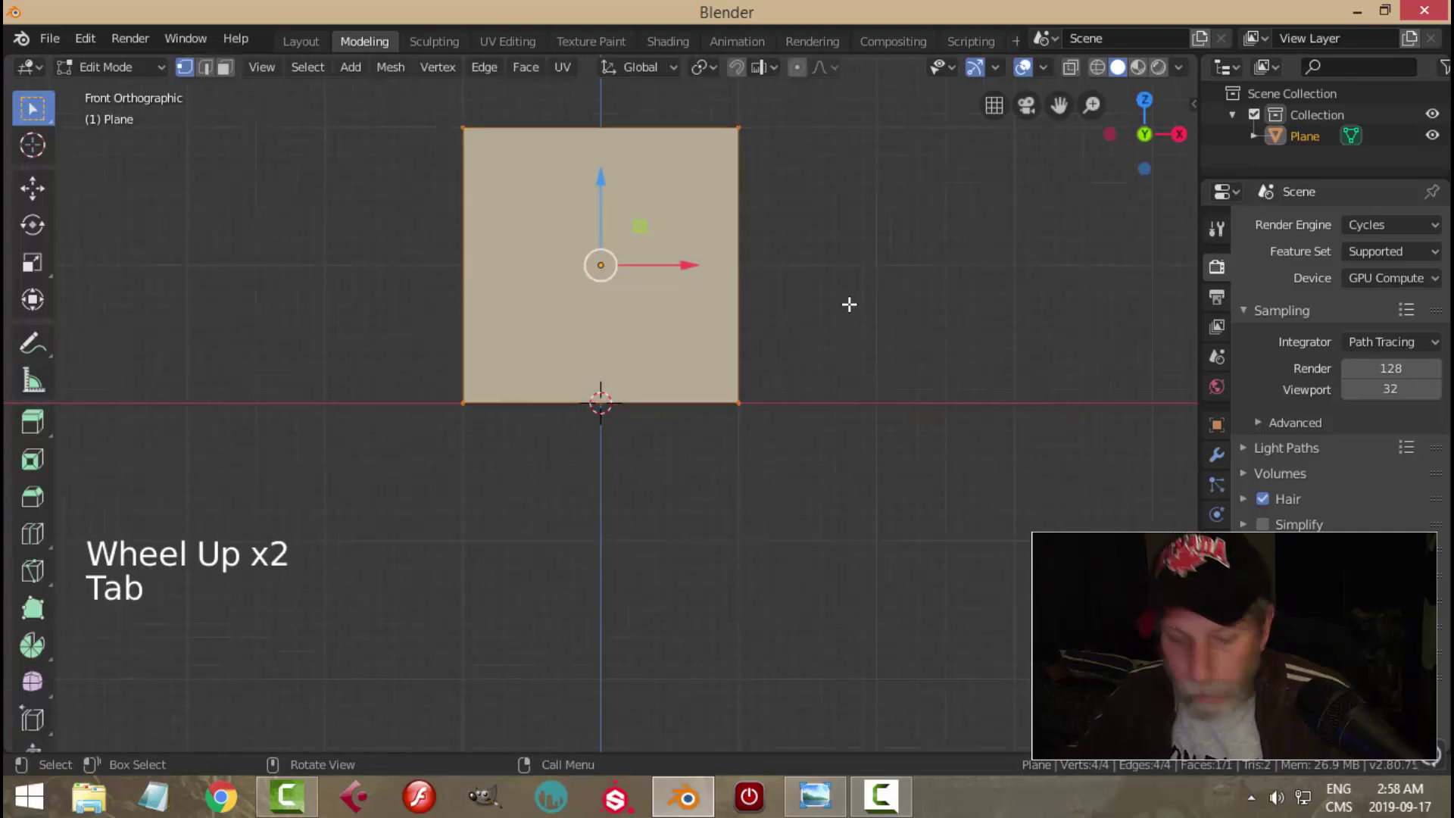
pyautogui.hotkey('alt', 'a')
pyautogui.keyDown('shift'); pyautogui.moveTo(851, 302); pyautogui.dragTo(855, 429, button='middle'); pyautogui.keyUp('shift')
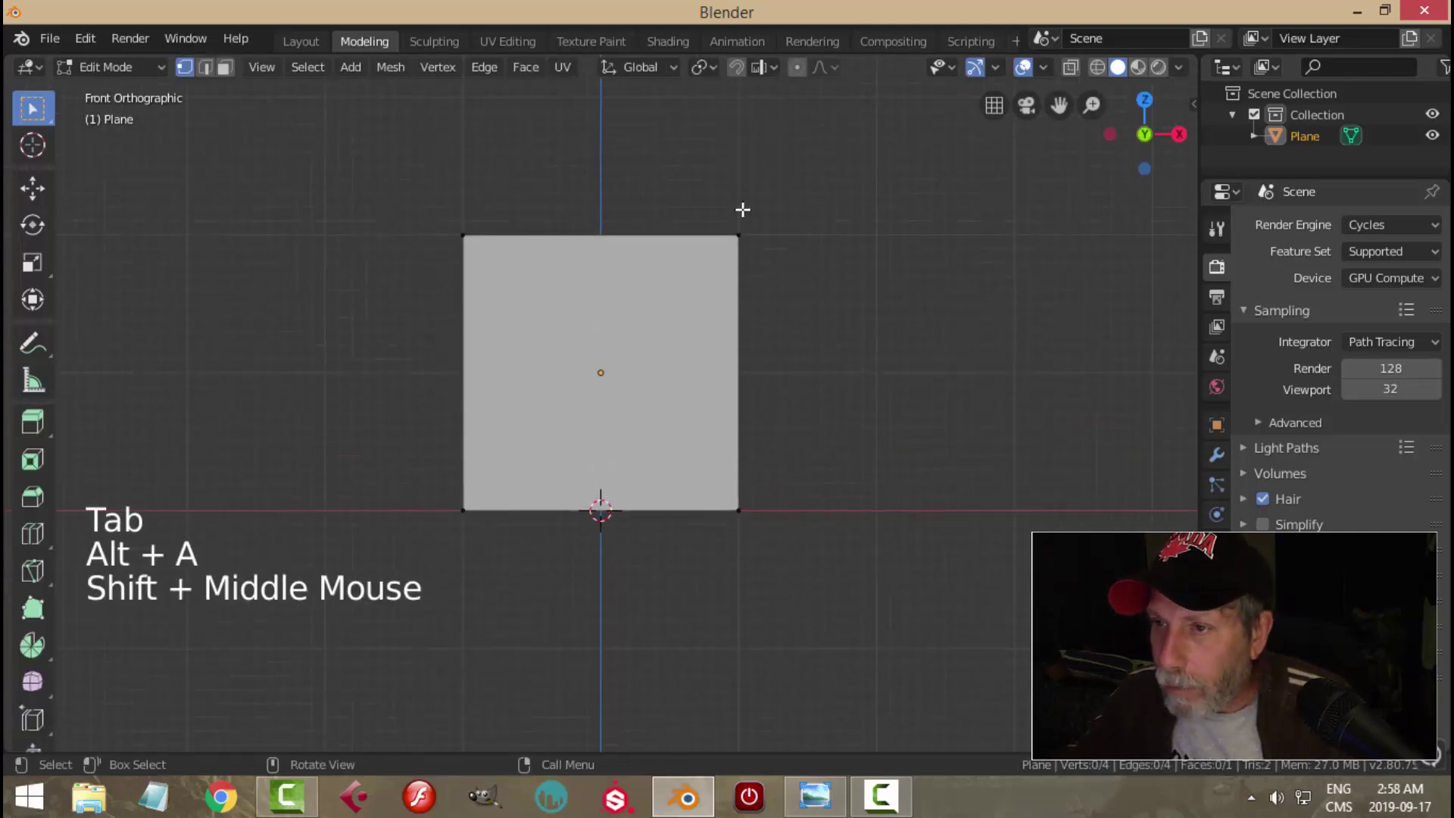
pyautogui.click(736, 68)
pyautogui.click(761, 67)
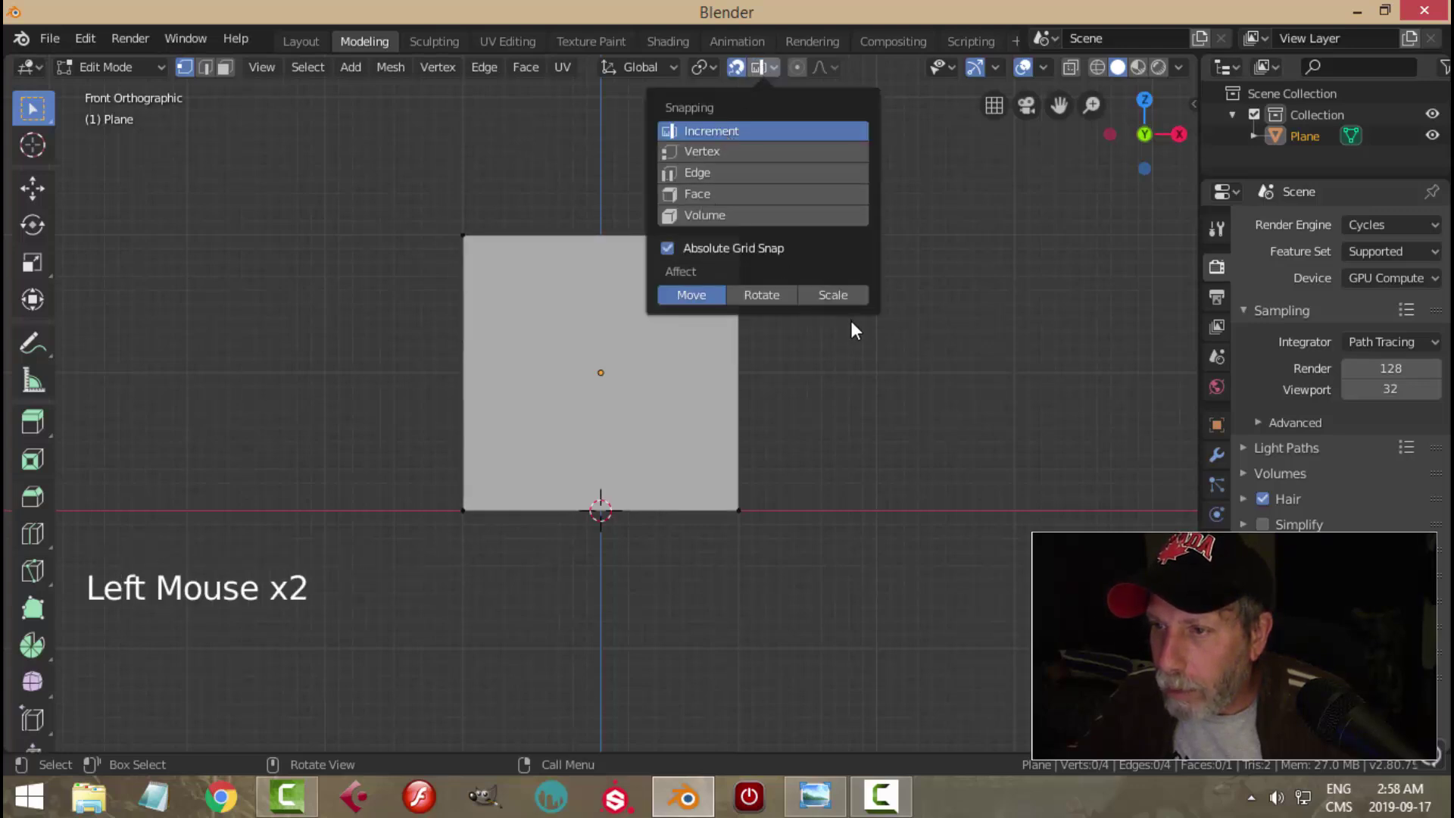
# Step: Lower the plane's top edge to a height of about 1.3 units above the X axis
pyautogui.press('b')
pyautogui.moveTo(317, 163); pyautogui.dragTo(863, 296)
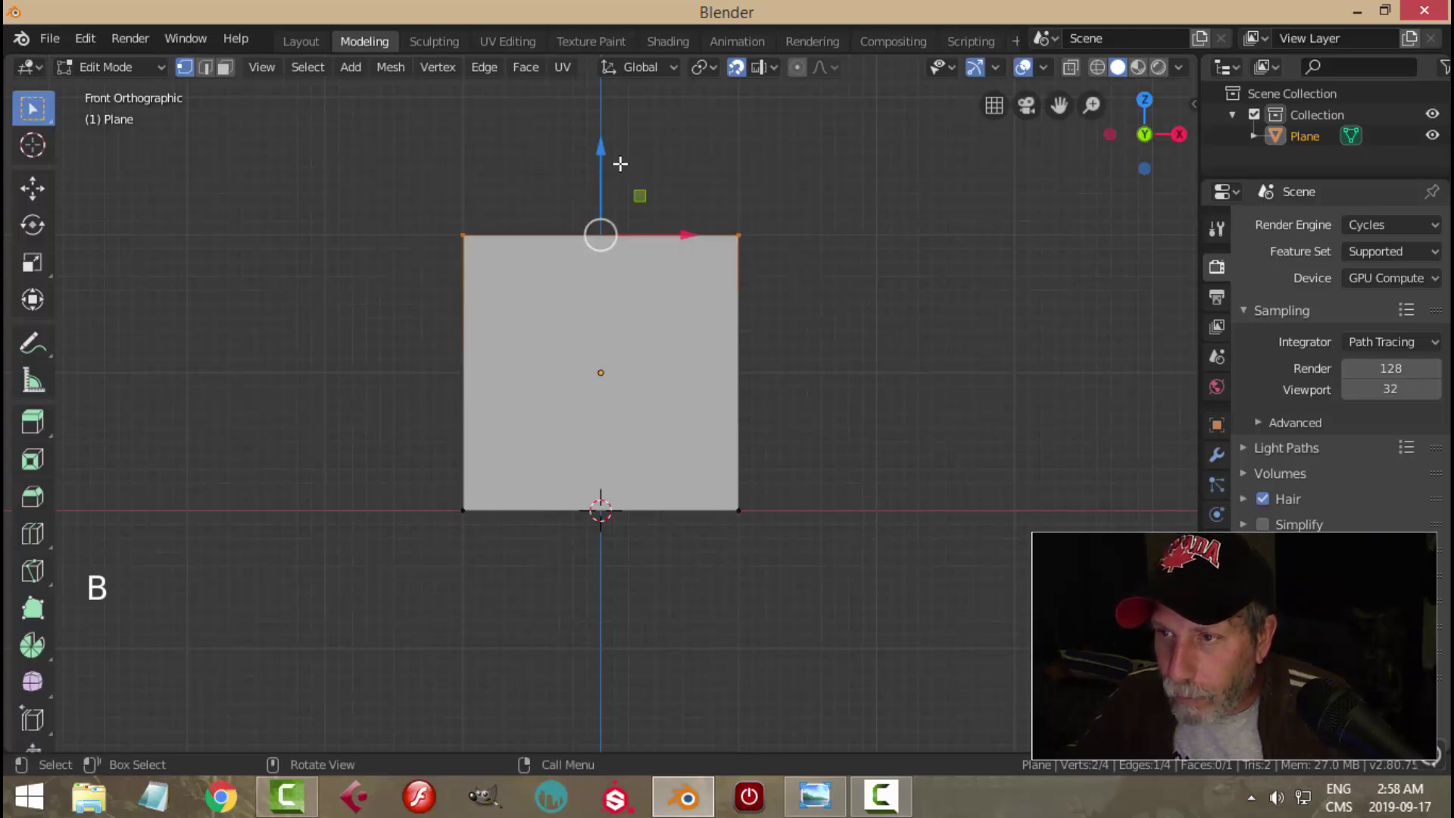
pyautogui.moveTo(604, 148); pyautogui.dragTo(617, 238)
pyautogui.scroll(2, 794, 334)
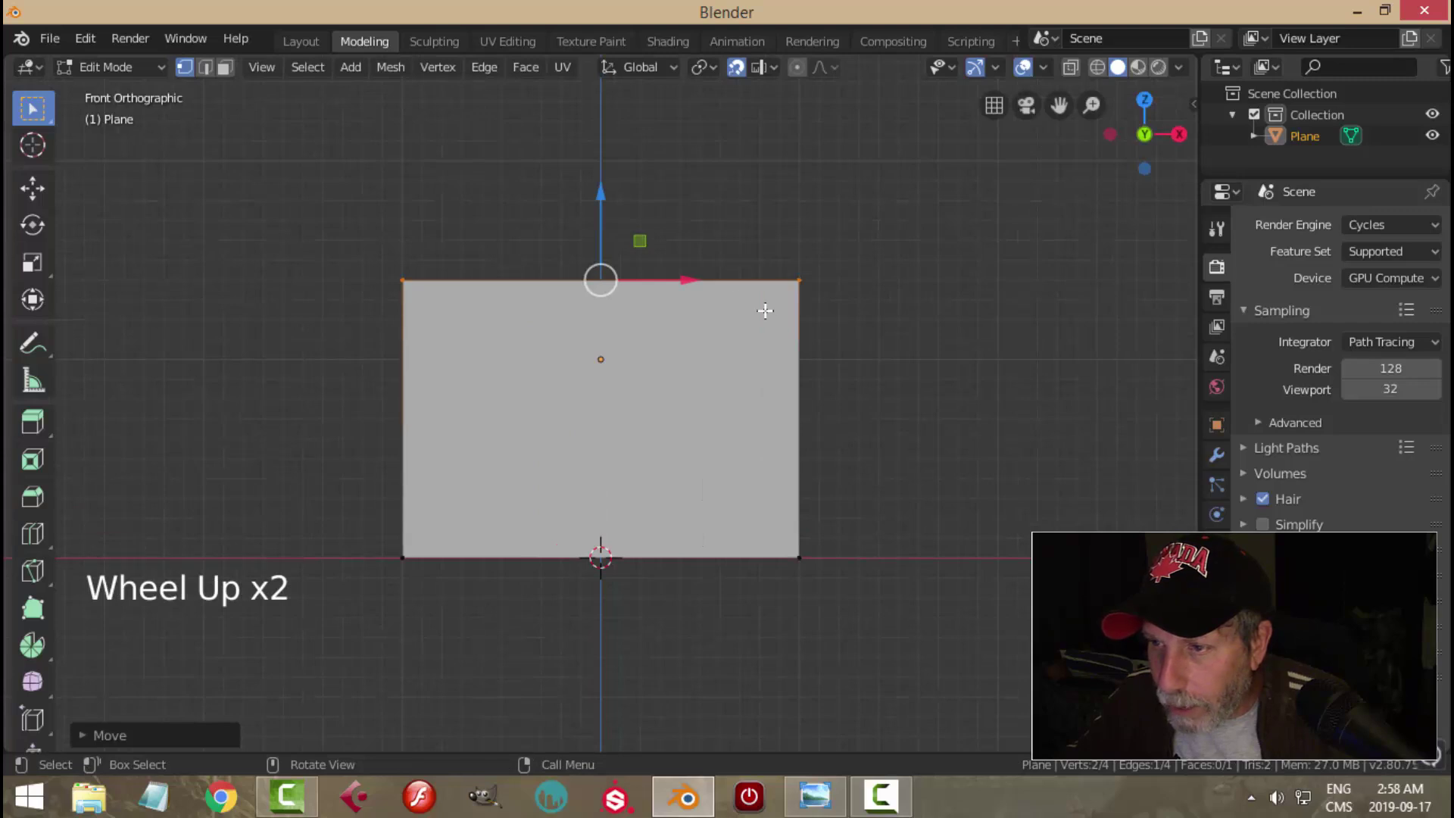
pyautogui.scroll(-1, 640, 244)
pyautogui.click(601, 219)
pyautogui.moveTo(606, 242); pyautogui.dragTo(859, 594, button='middle')
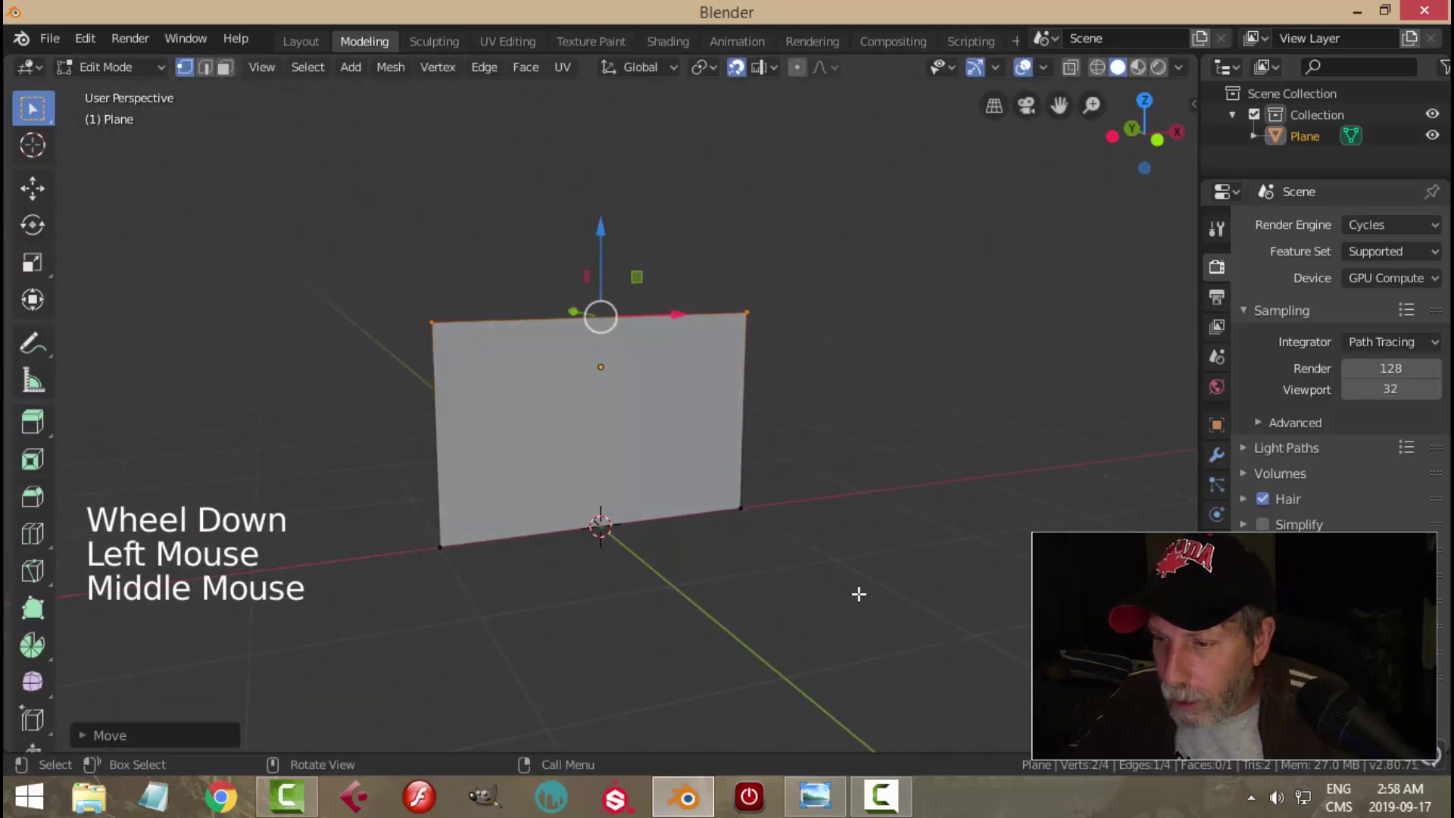
# Step: Check the reference image and widen the whole plane by scaling it along X by about 1.3
pyautogui.click(815, 795)
pyautogui.click(687, 794)
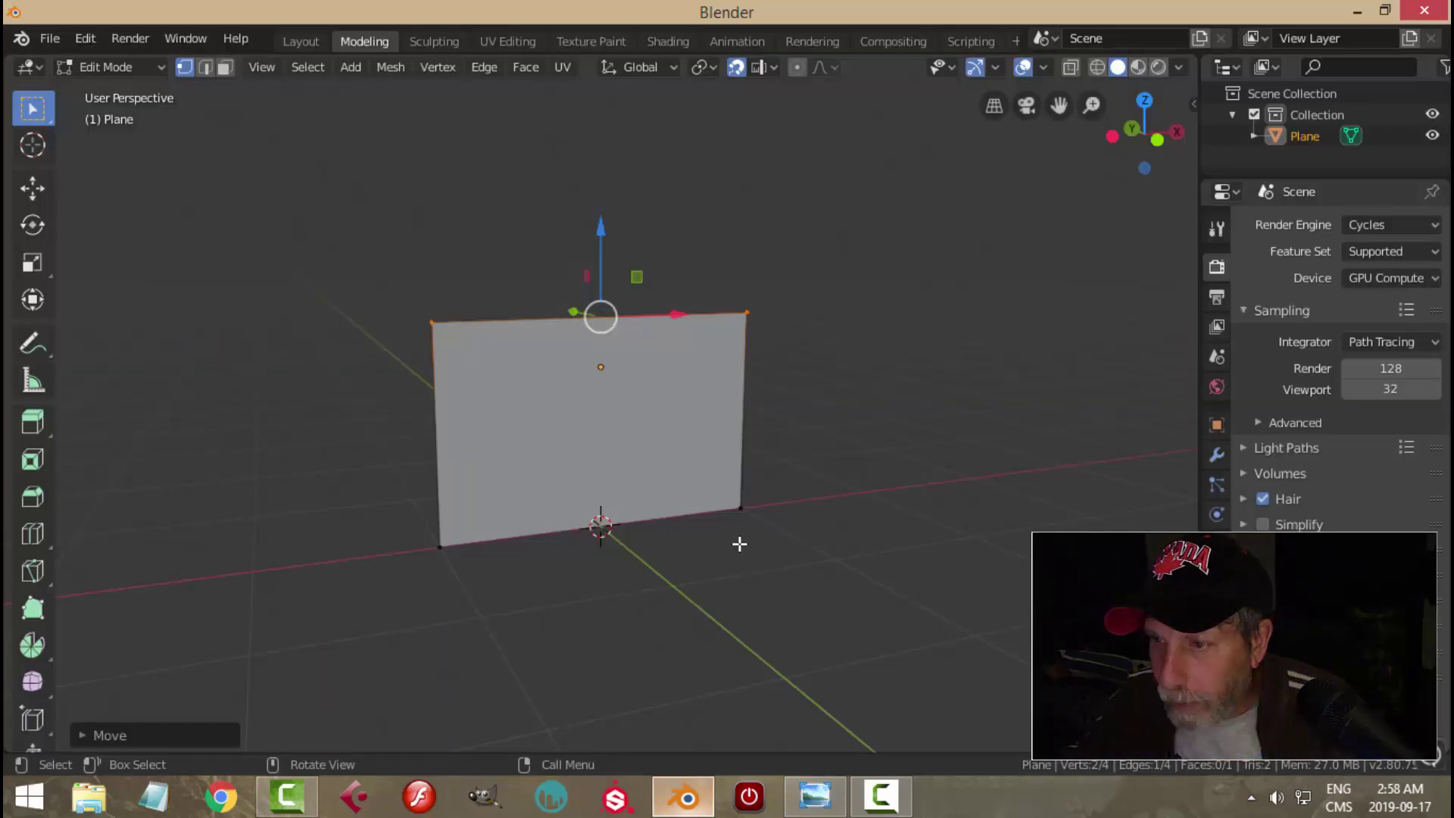
pyautogui.press('KP_1')
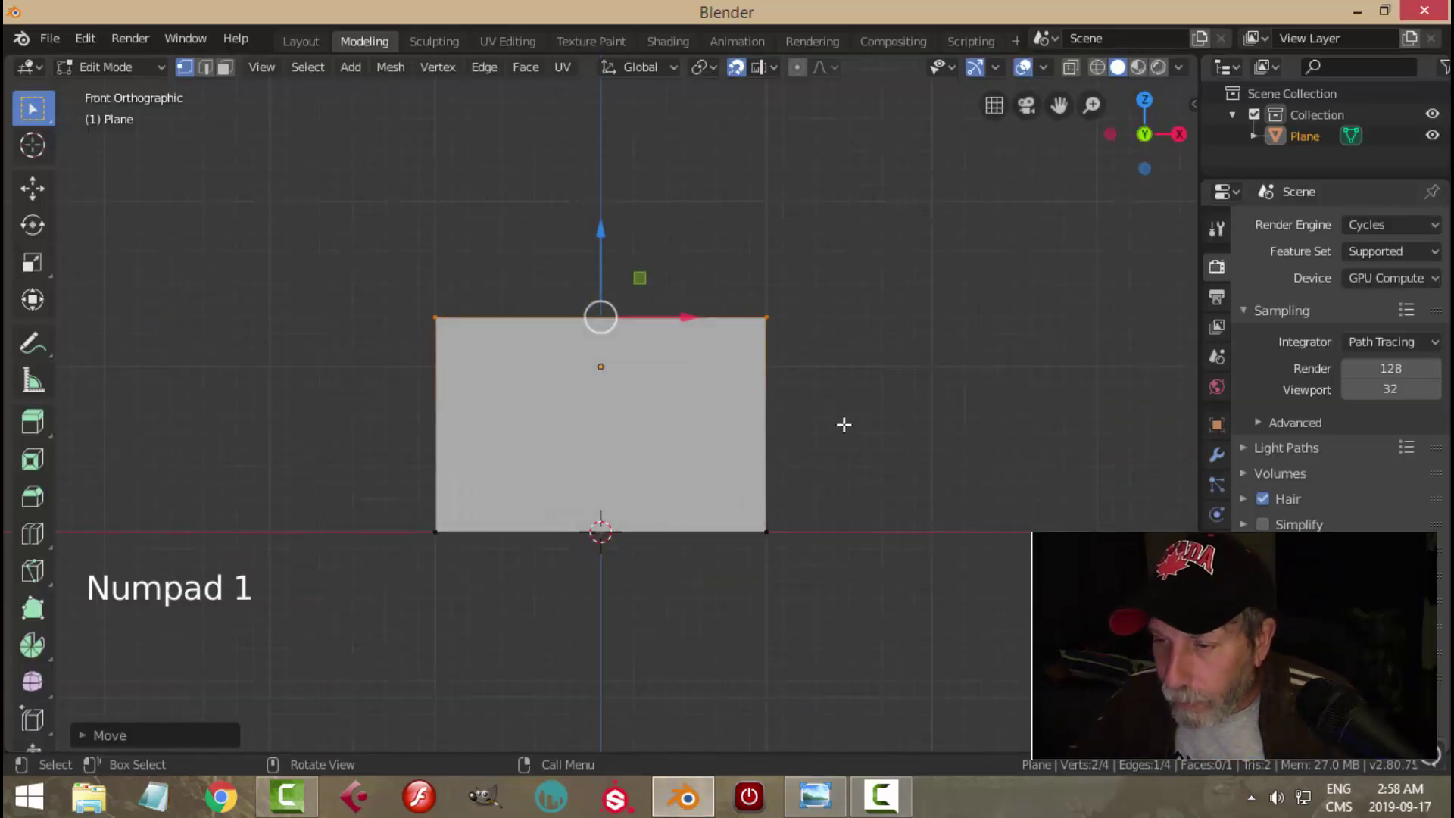
pyautogui.hotkey('alt', 'a')
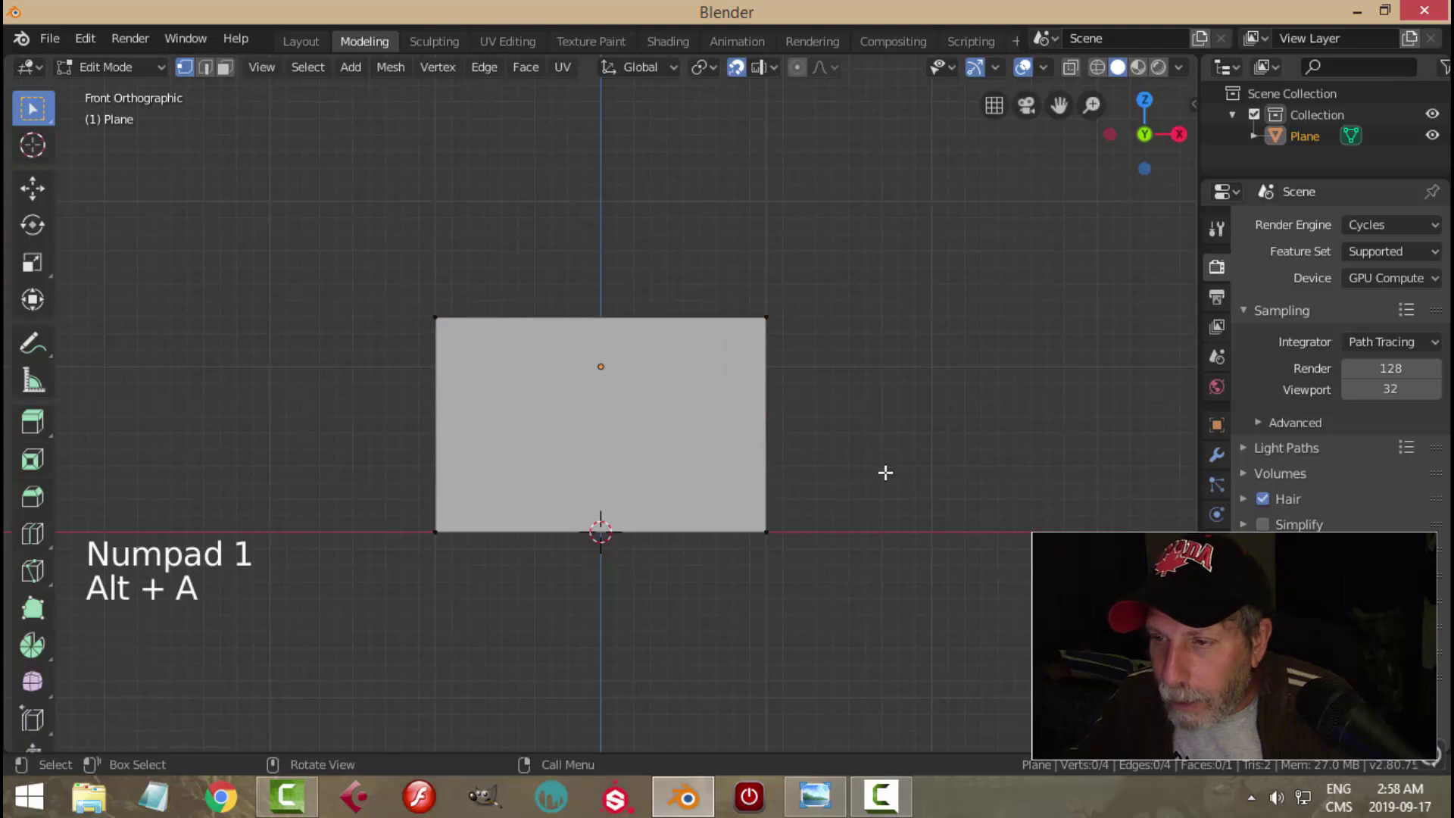
pyautogui.press('a')
pyautogui.keyDown('shift'); pyautogui.moveTo(901, 493); pyautogui.dragTo(805, 497, button='middle'); pyautogui.keyUp('shift')
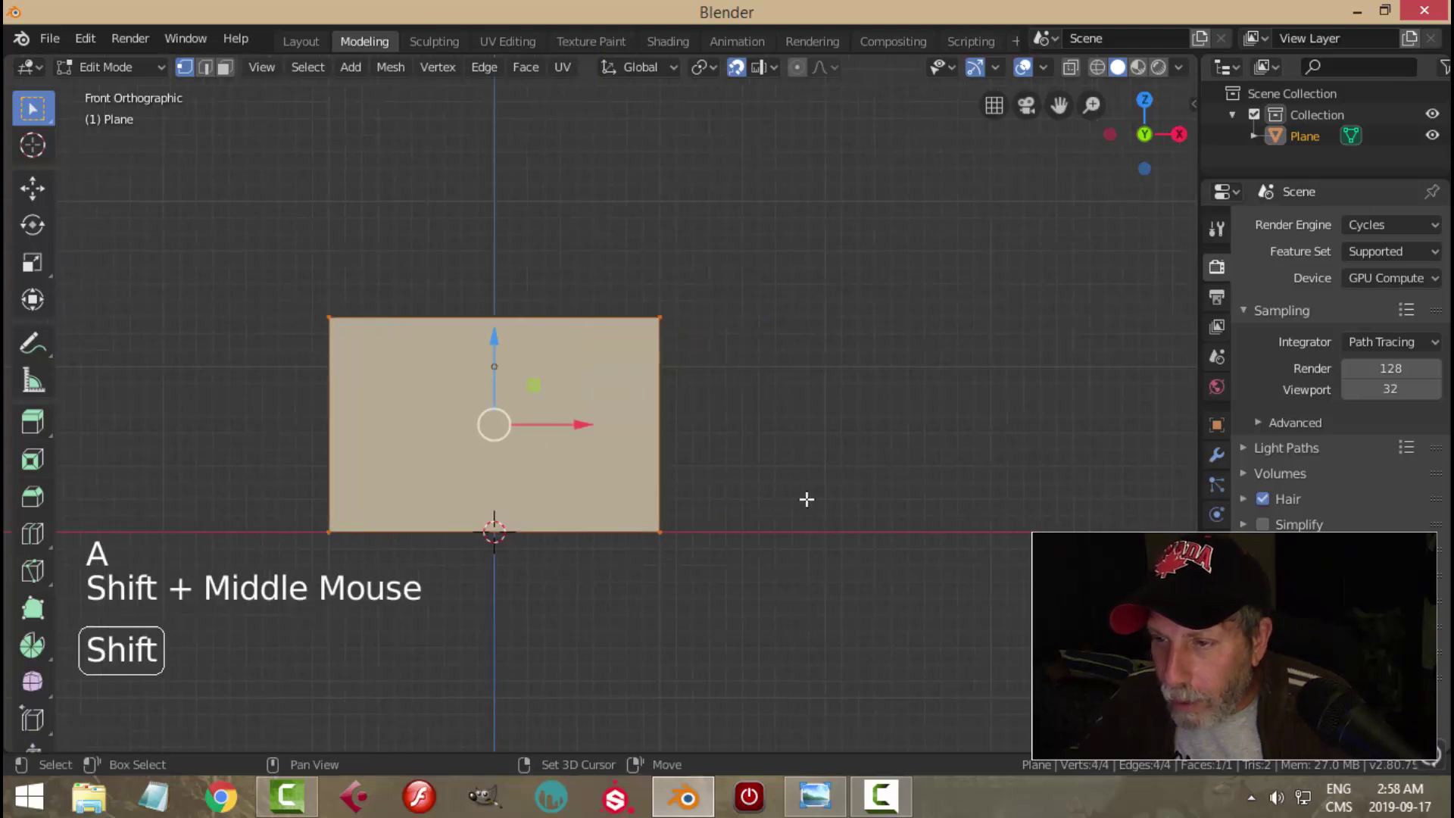
pyautogui.press('s')
pyautogui.press('x')
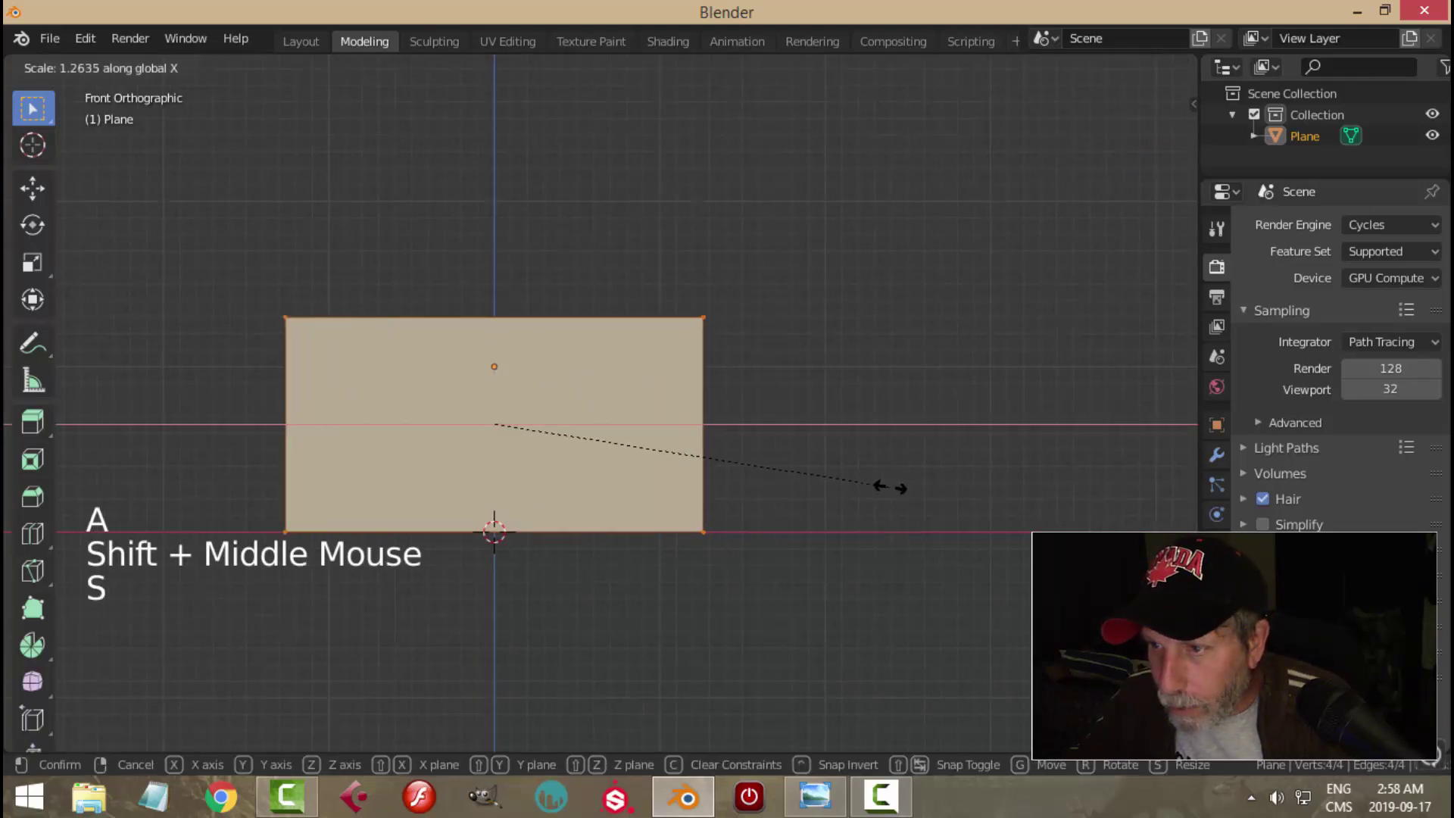
pyautogui.click(901, 488)
pyautogui.hotkey('alt', 'a')
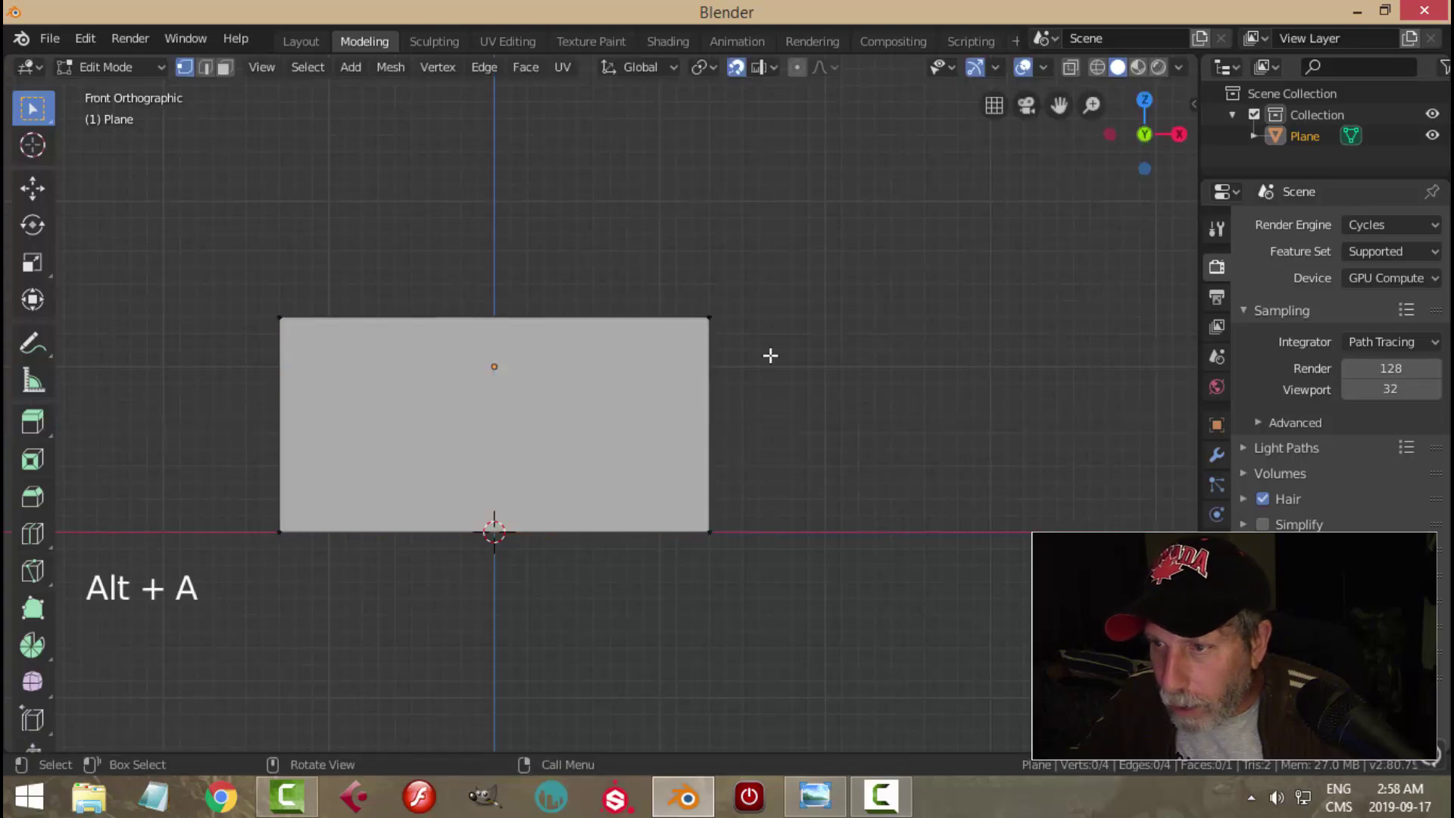
# Step: Snap the plane's right edge to the grid line about 1.3 units from the centre
pyautogui.press('b')
pyautogui.moveTo(670, 278); pyautogui.dragTo(765, 564)
pyautogui.scroll(2, 851, 496)
pyautogui.keyDown('shift'); pyautogui.moveTo(851, 496); pyautogui.dragTo(821, 522, button='middle'); pyautogui.keyUp('shift')
pyautogui.scroll(2, 792, 540)
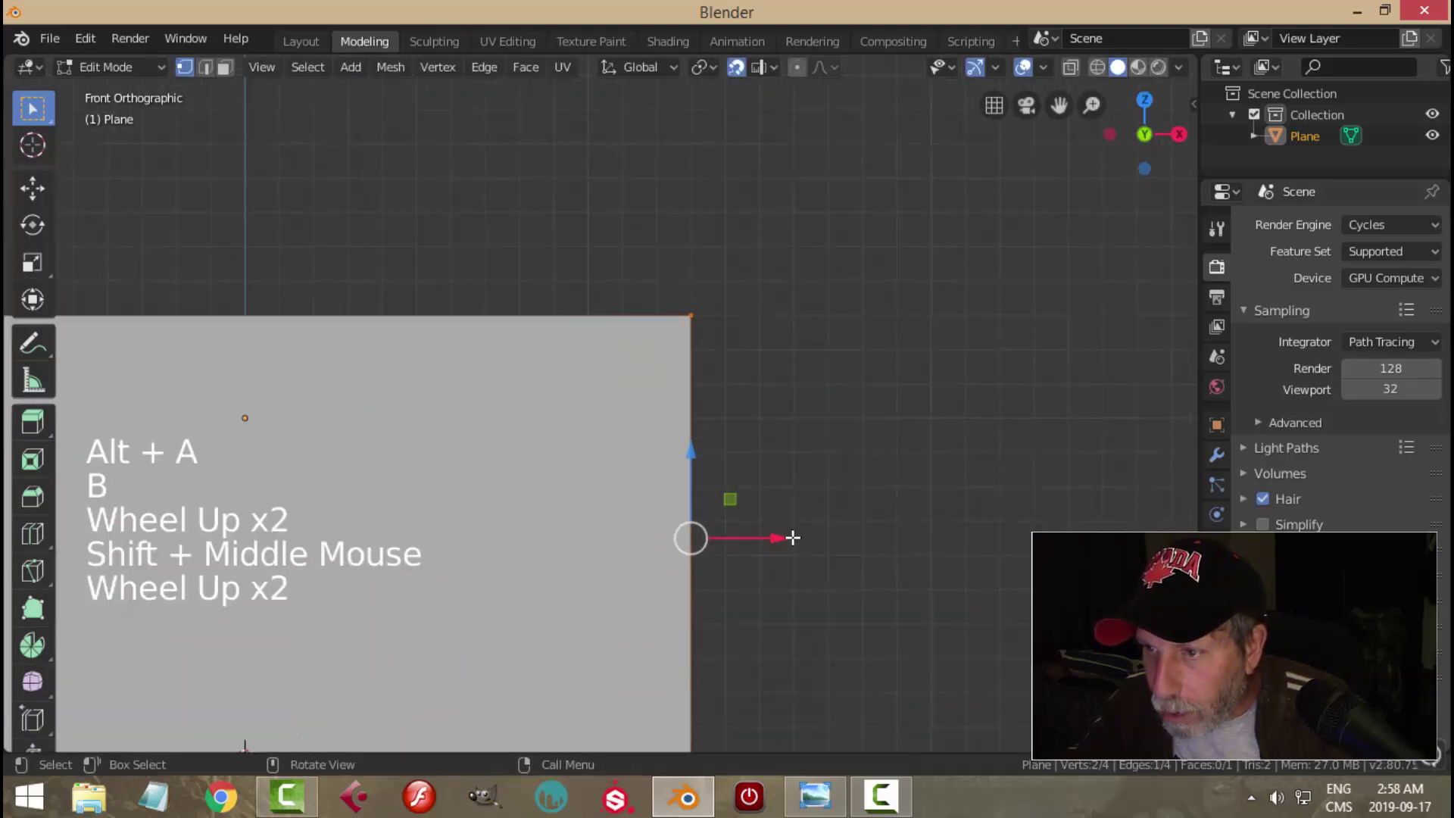
pyautogui.moveTo(792, 540); pyautogui.dragTo(781, 542)
pyautogui.hotkey('alt', 'a')
# Step: Snap the plane's left edge to the grid line about 1.3 units from the centre
pyautogui.scroll(-3, 821, 535)
pyautogui.keyDown('shift'); pyautogui.moveTo(820, 535); pyautogui.dragTo(314, 370, button='middle'); pyautogui.keyUp('shift')
pyautogui.press('b')
pyautogui.moveTo(463, 597); pyautogui.dragTo(500, 695)
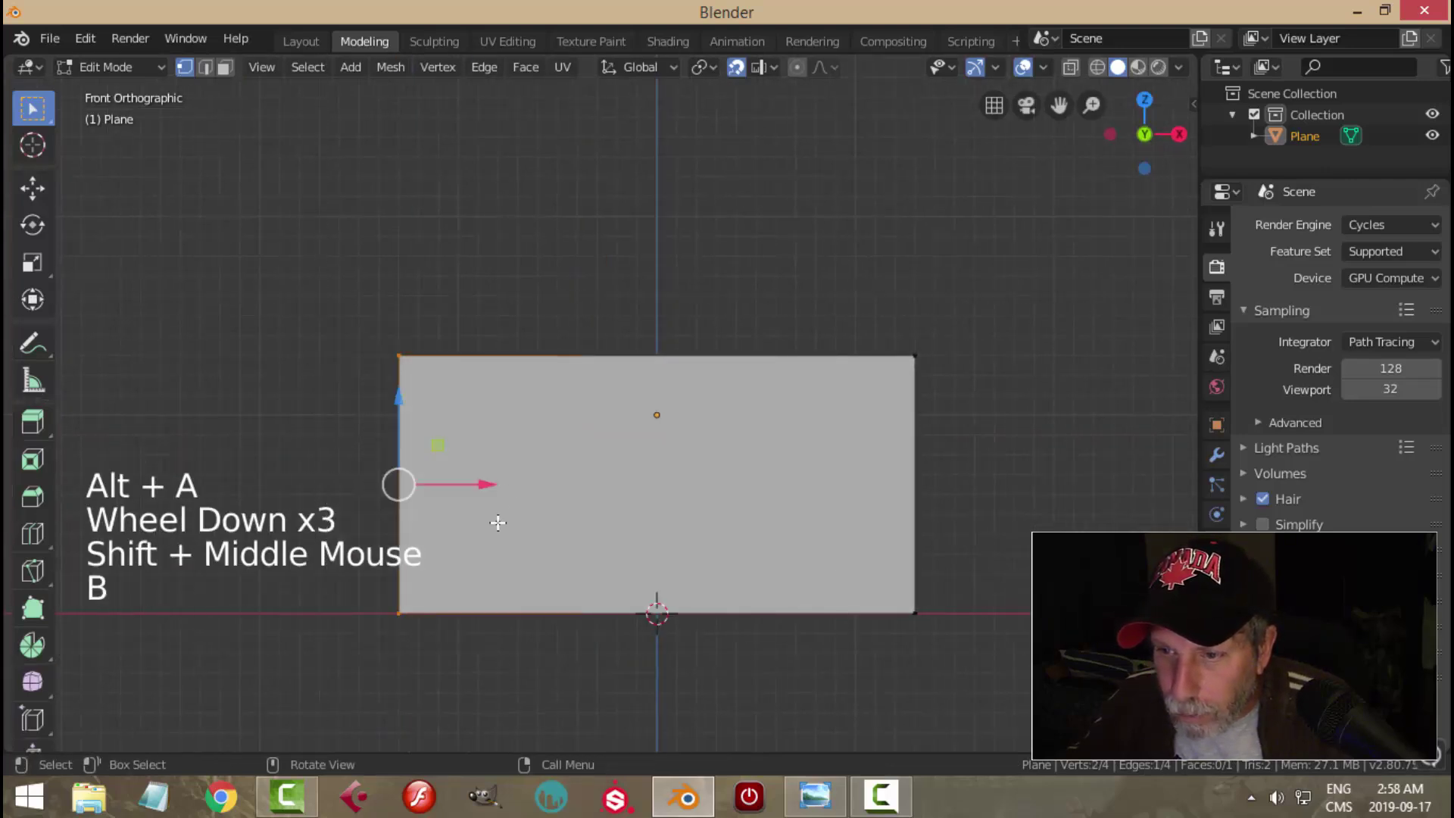
pyautogui.click(487, 485)
pyautogui.hotkey('alt', 'a')
pyautogui.moveTo(704, 500); pyautogui.dragTo(593, 412, button='middle')
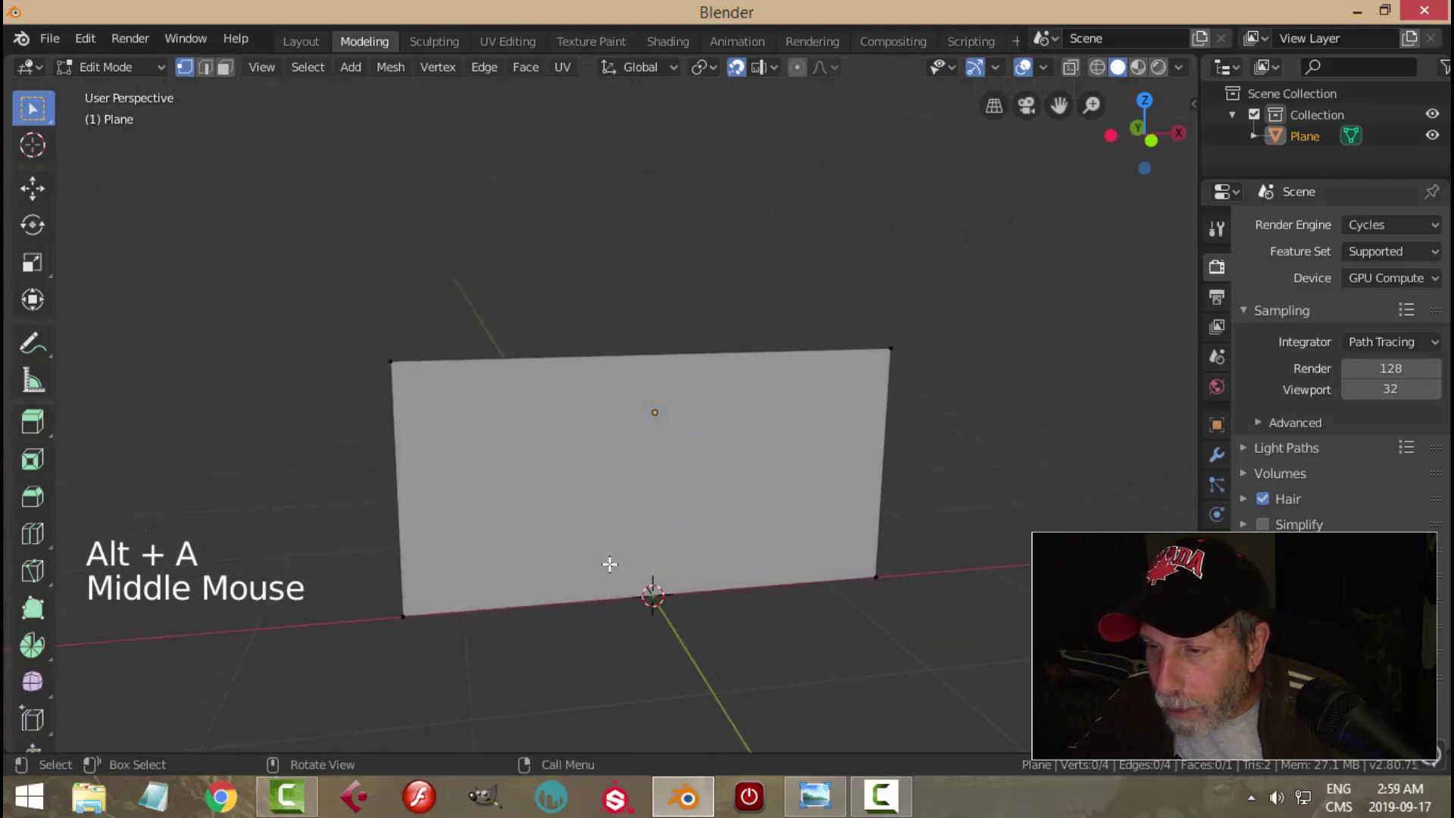
# Step: Check the reference image and move the plane's right edge inward until the plane is about 1 unit wide
pyautogui.click(812, 795)
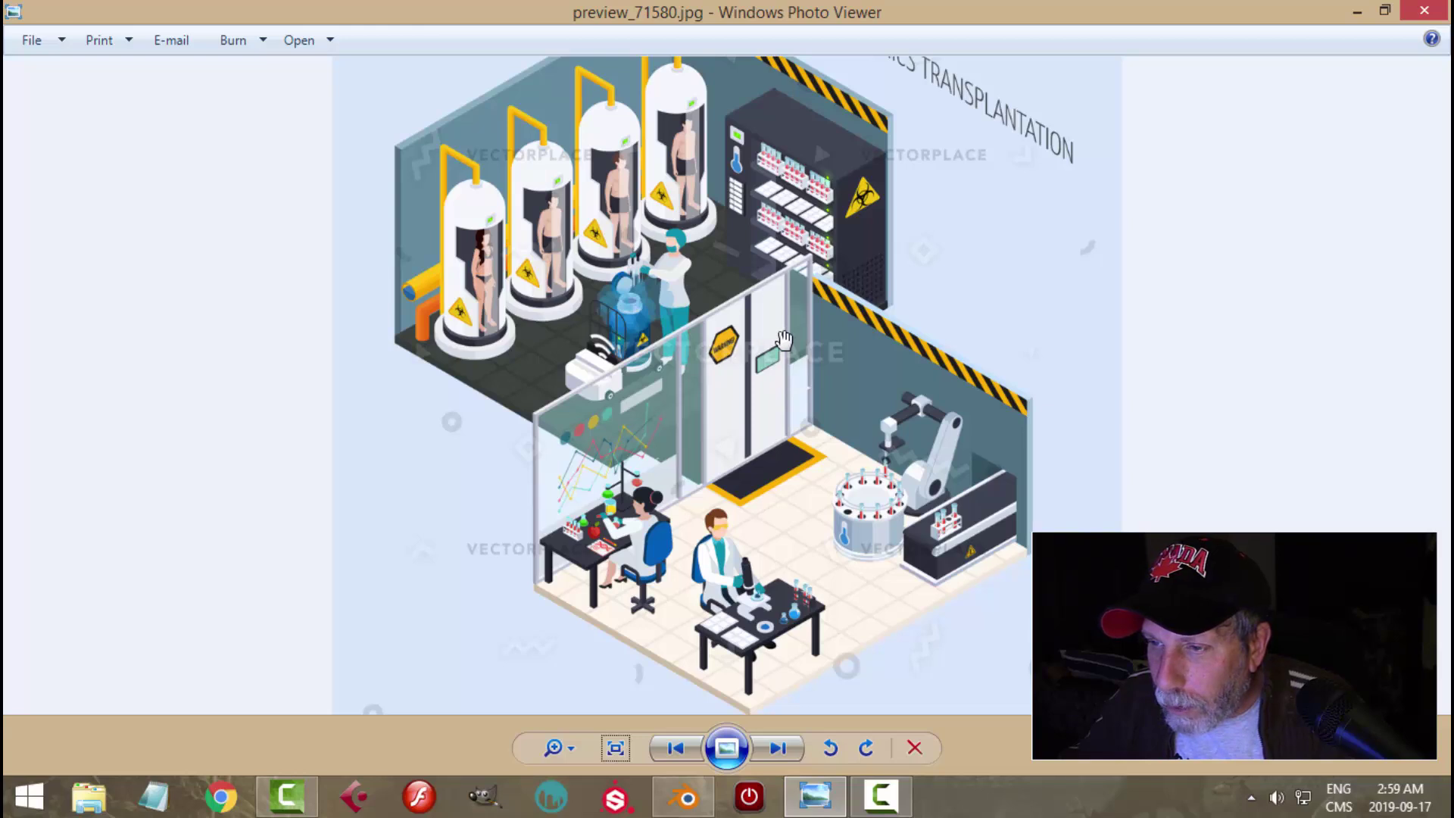
pyautogui.click(684, 796)
pyautogui.moveTo(798, 444); pyautogui.dragTo(782, 454, button='middle')
pyautogui.hotkey('alt', 'a')
pyautogui.moveTo(857, 280); pyautogui.dragTo(960, 676)
pyautogui.press('KP_1')
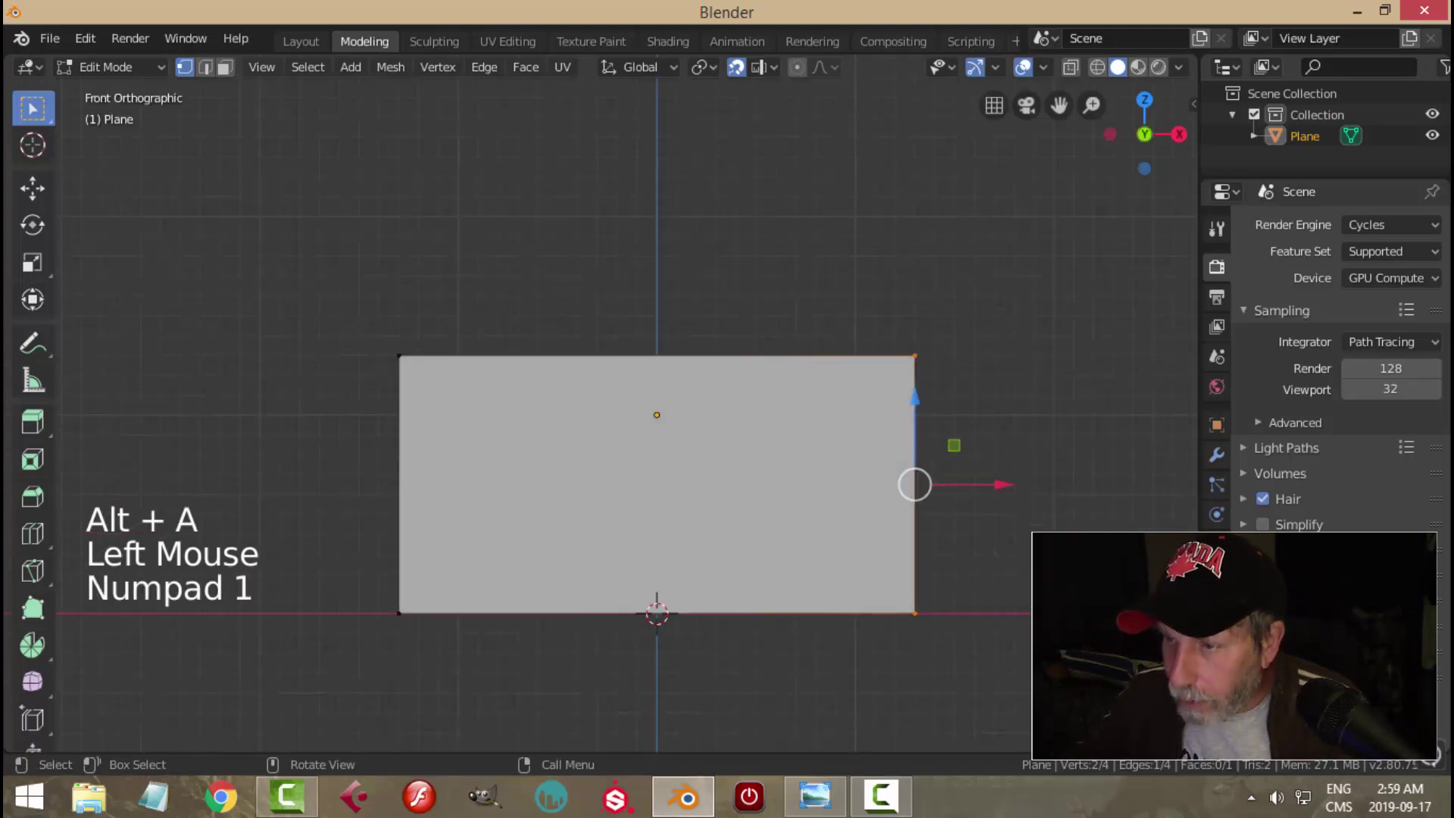
pyautogui.scroll(1, 667, 500)
pyautogui.moveTo(1070, 514); pyautogui.dragTo(684, 530)
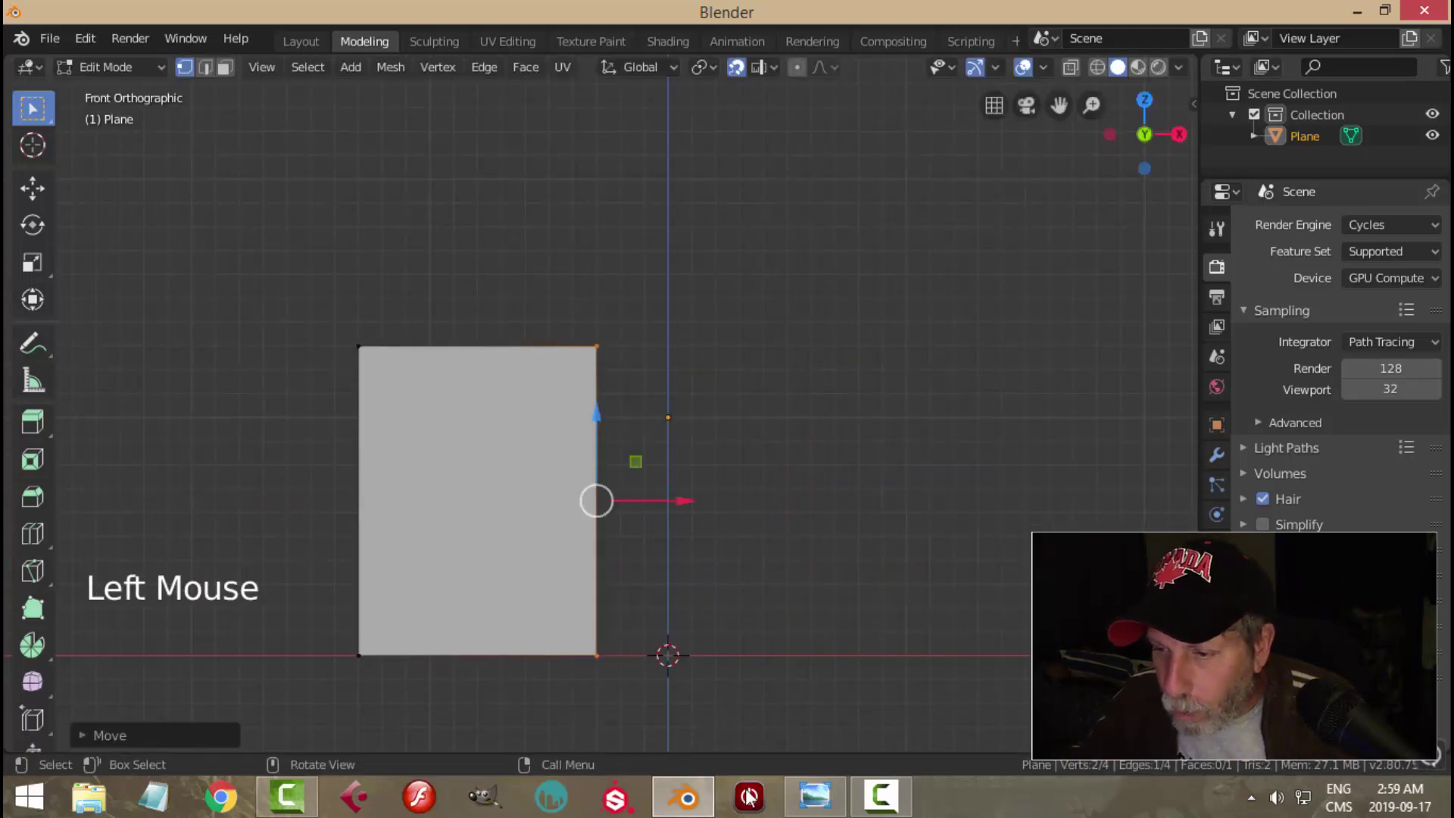
# Step: Check the glass wall in the reference image and lower the plane's top edge to about 1 unit high
pyautogui.click(815, 795)
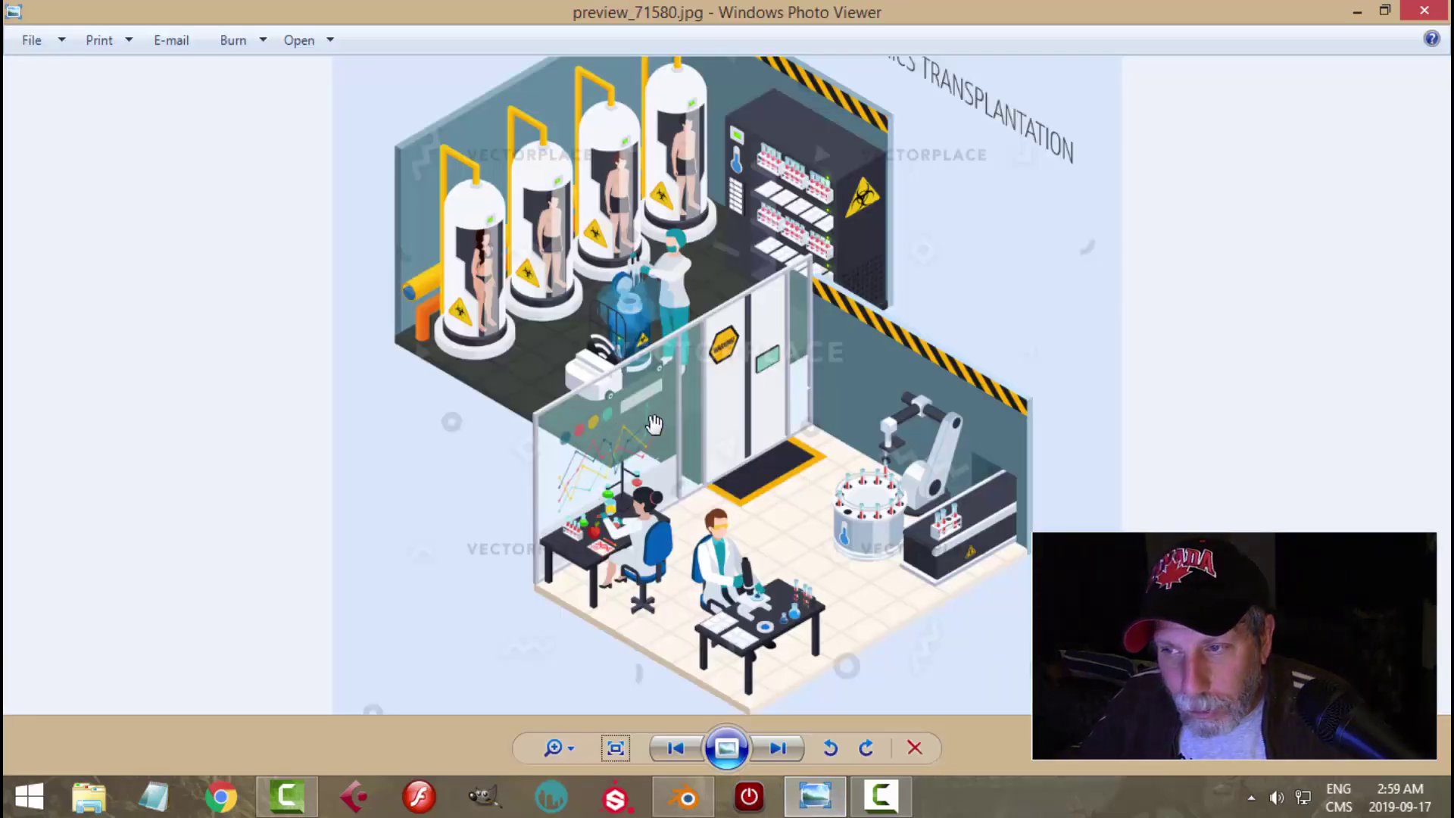
pyautogui.click(684, 795)
pyautogui.moveTo(701, 493); pyautogui.dragTo(769, 500, button='middle')
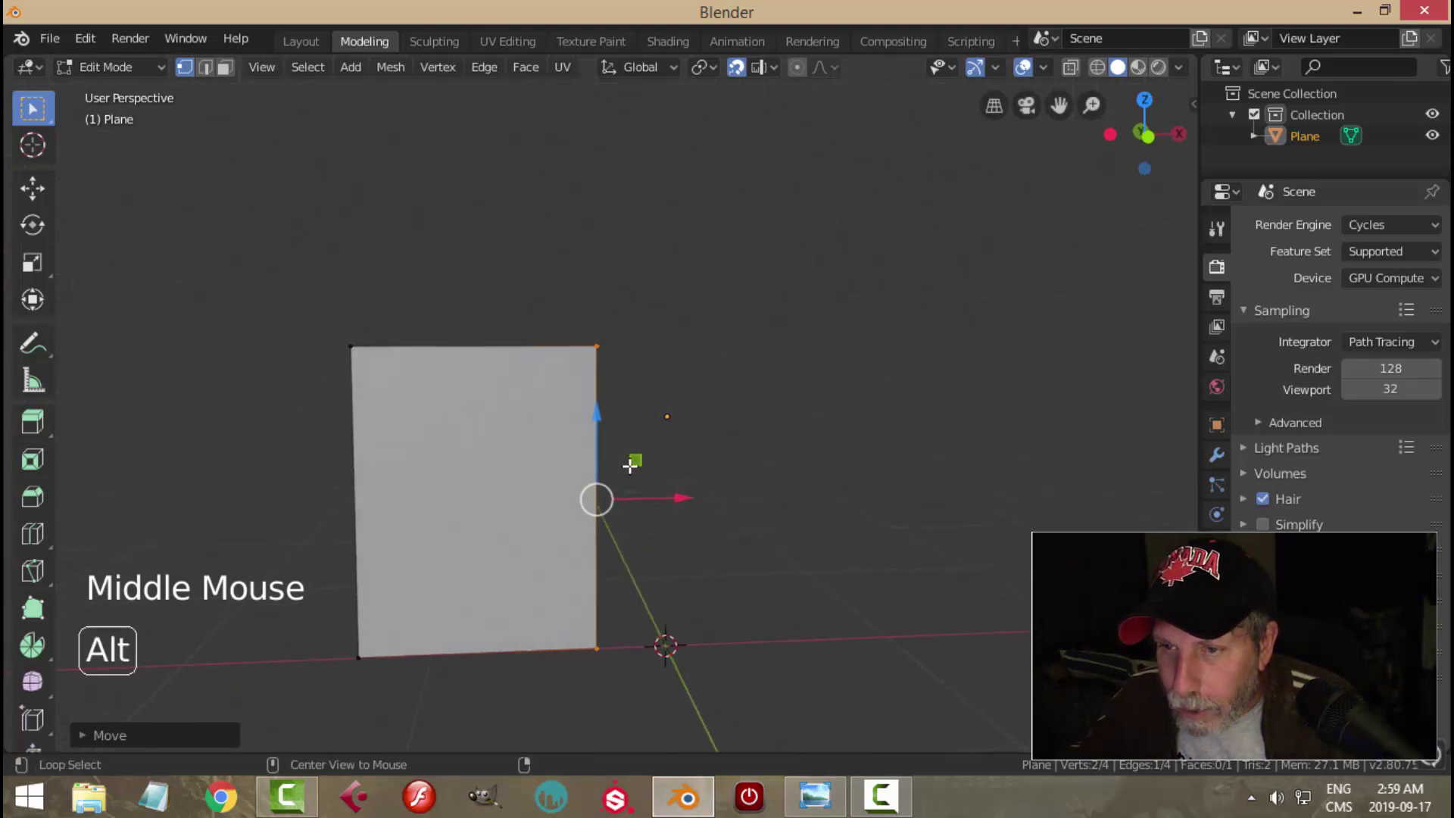
pyautogui.hotkey('alt', 'a')
pyautogui.press('b')
pyautogui.moveTo(254, 288); pyautogui.dragTo(792, 396)
pyautogui.moveTo(478, 261); pyautogui.dragTo(485, 292)
pyautogui.press('KP_1')
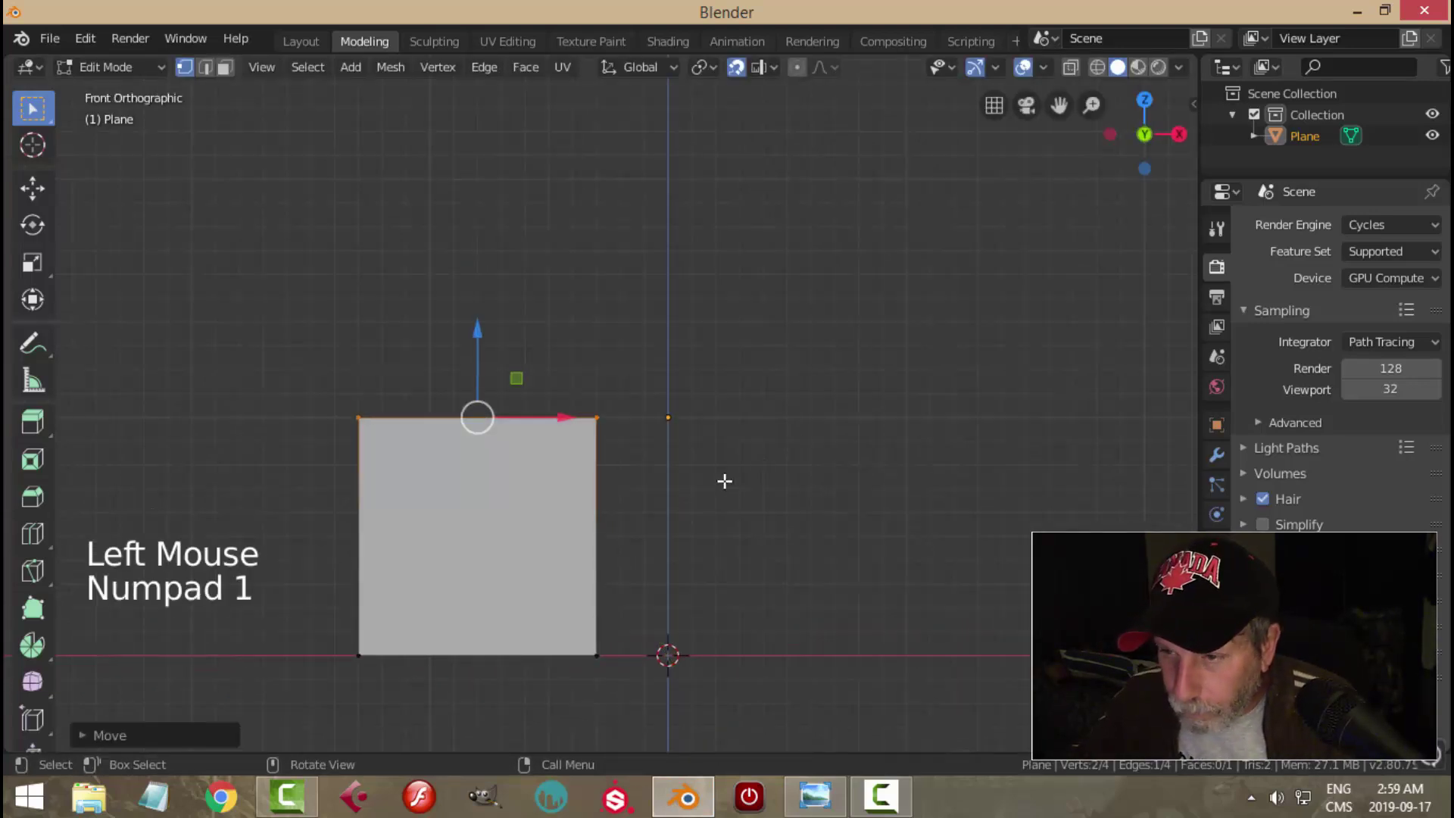
# Step: Check the glass wall's frame in the reference image and deselect the plane's top edge
pyautogui.keyDown('shift'); pyautogui.moveTo(727, 480); pyautogui.dragTo(808, 419, button='middle'); pyautogui.keyUp('shift')
pyautogui.click(815, 795)
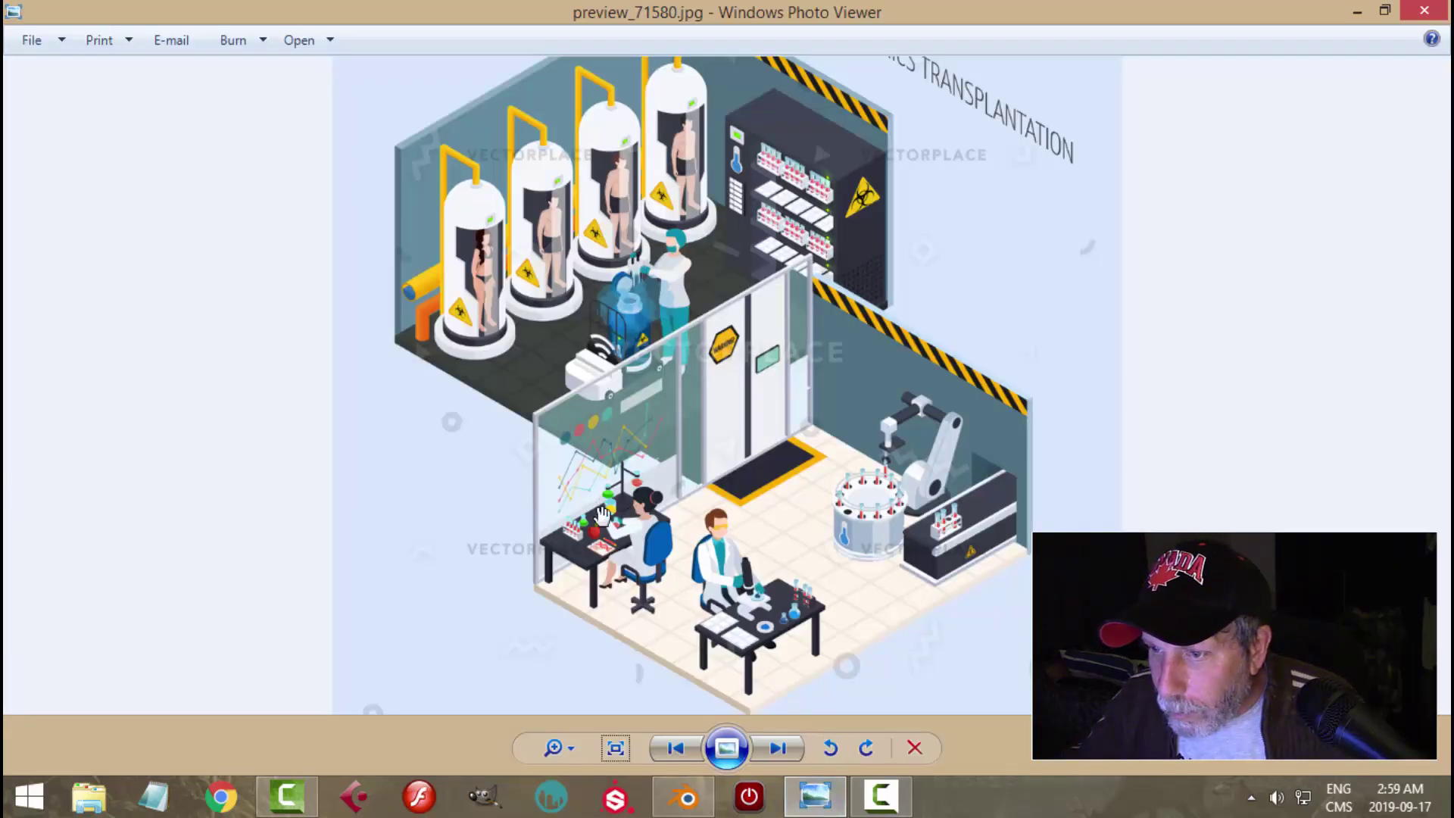
pyautogui.click(683, 797)
pyautogui.scroll(2, 679, 523)
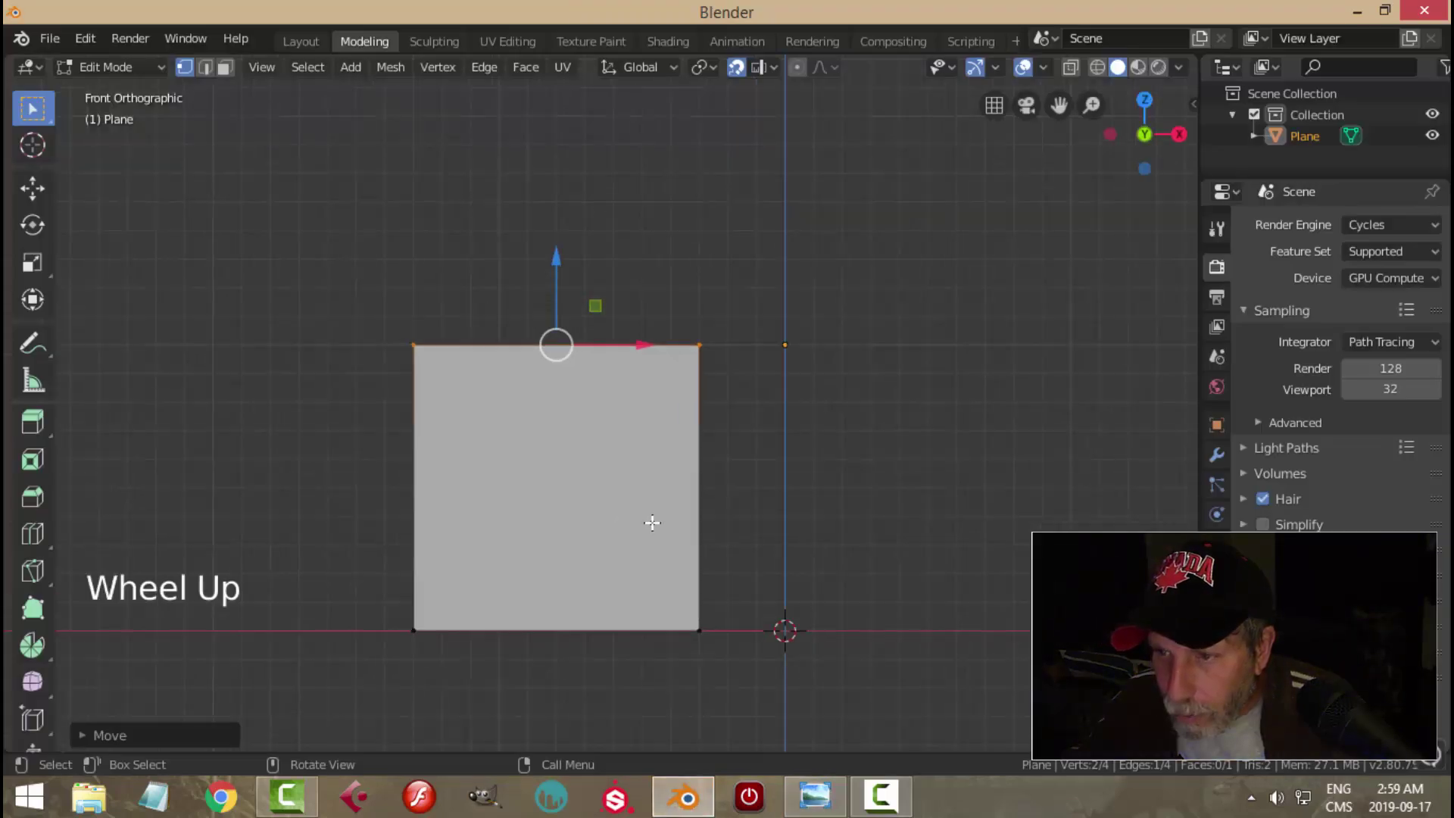
pyautogui.scroll(2, 627, 322)
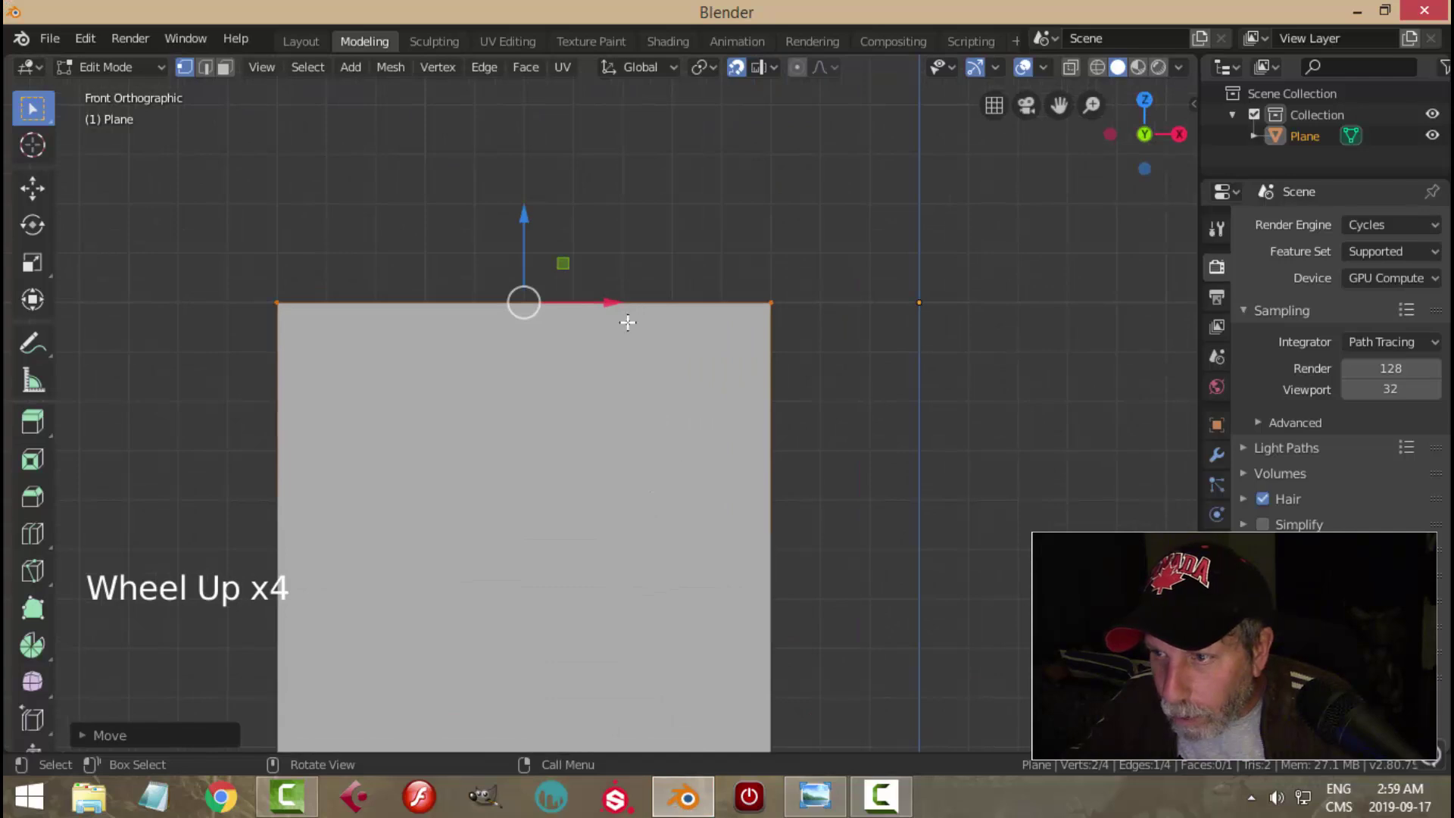
pyautogui.click(526, 216)
pyautogui.hotkey('alt', 'a')
pyautogui.keyDown('shift'); pyautogui.moveTo(789, 453); pyautogui.dragTo(821, 448, button='middle'); pyautogui.keyUp('shift')
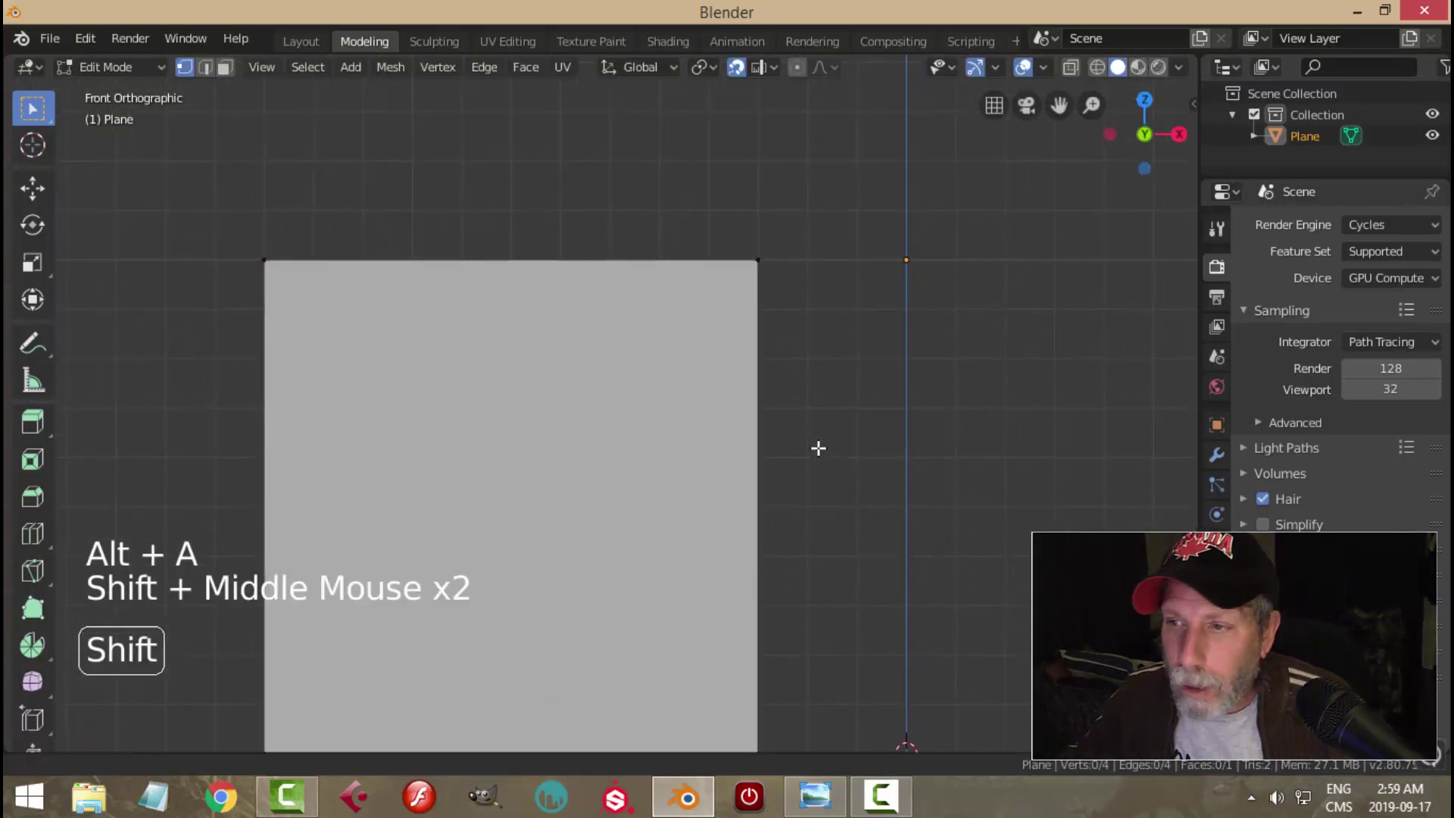
pyautogui.keyDown('shift'); pyautogui.moveTo(824, 396); pyautogui.dragTo(770, 448, button='middle'); pyautogui.keyUp('shift')
# Step: Add a horizontal loop cut across the plane and move it to about 0.12 units below the top edge
pyautogui.scroll(2, 770, 449)
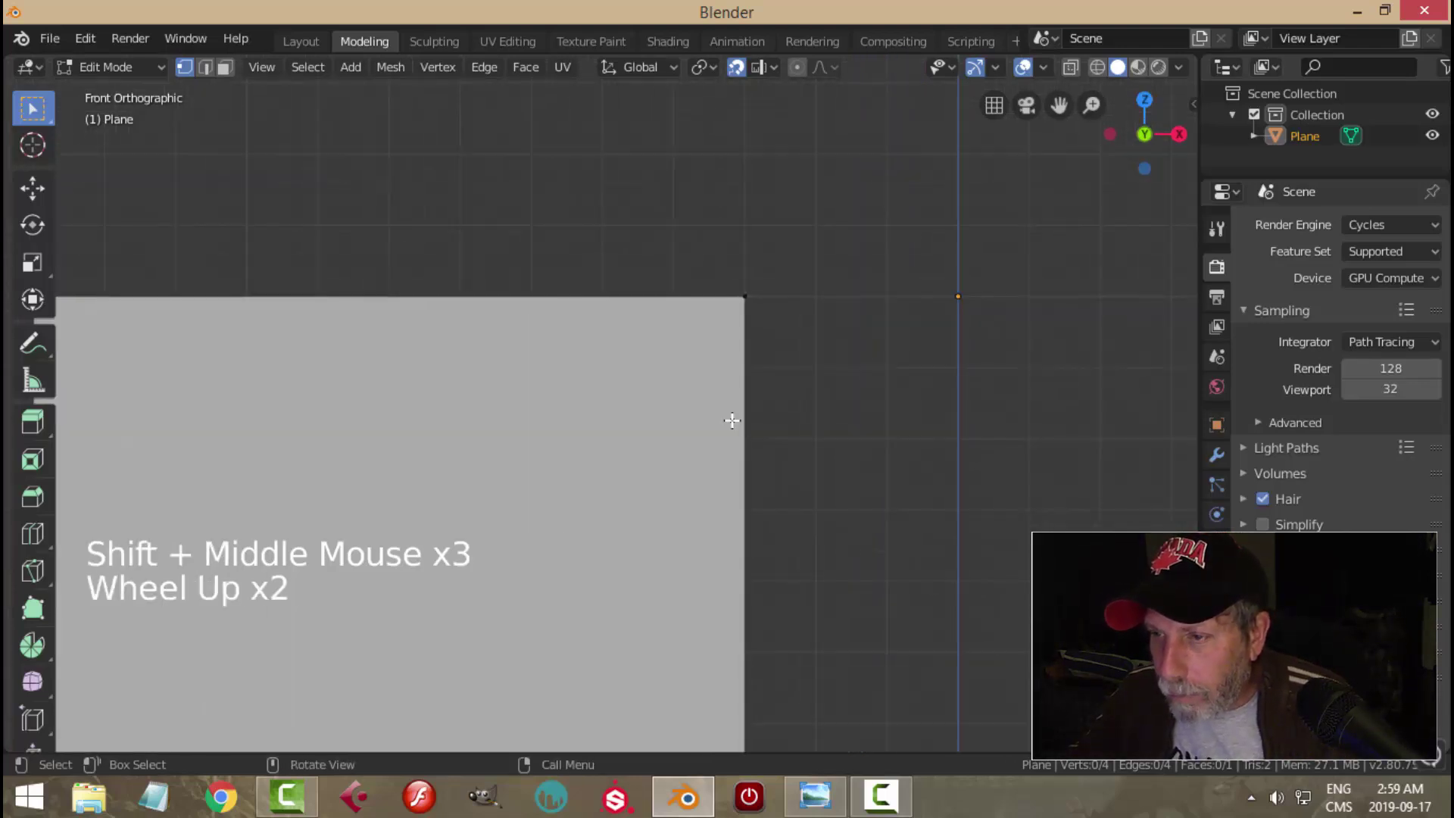
pyautogui.hotkey('ctrl', 'r')
pyautogui.click(730, 415)
pyautogui.rightClick(471, 509)
pyautogui.moveTo(388, 568); pyautogui.dragTo(529, 305)
pyautogui.scroll(3, 951, 367)
pyautogui.keyDown('shift'); pyautogui.moveTo(951, 366); pyautogui.dragTo(888, 452, button='middle'); pyautogui.keyUp('shift')
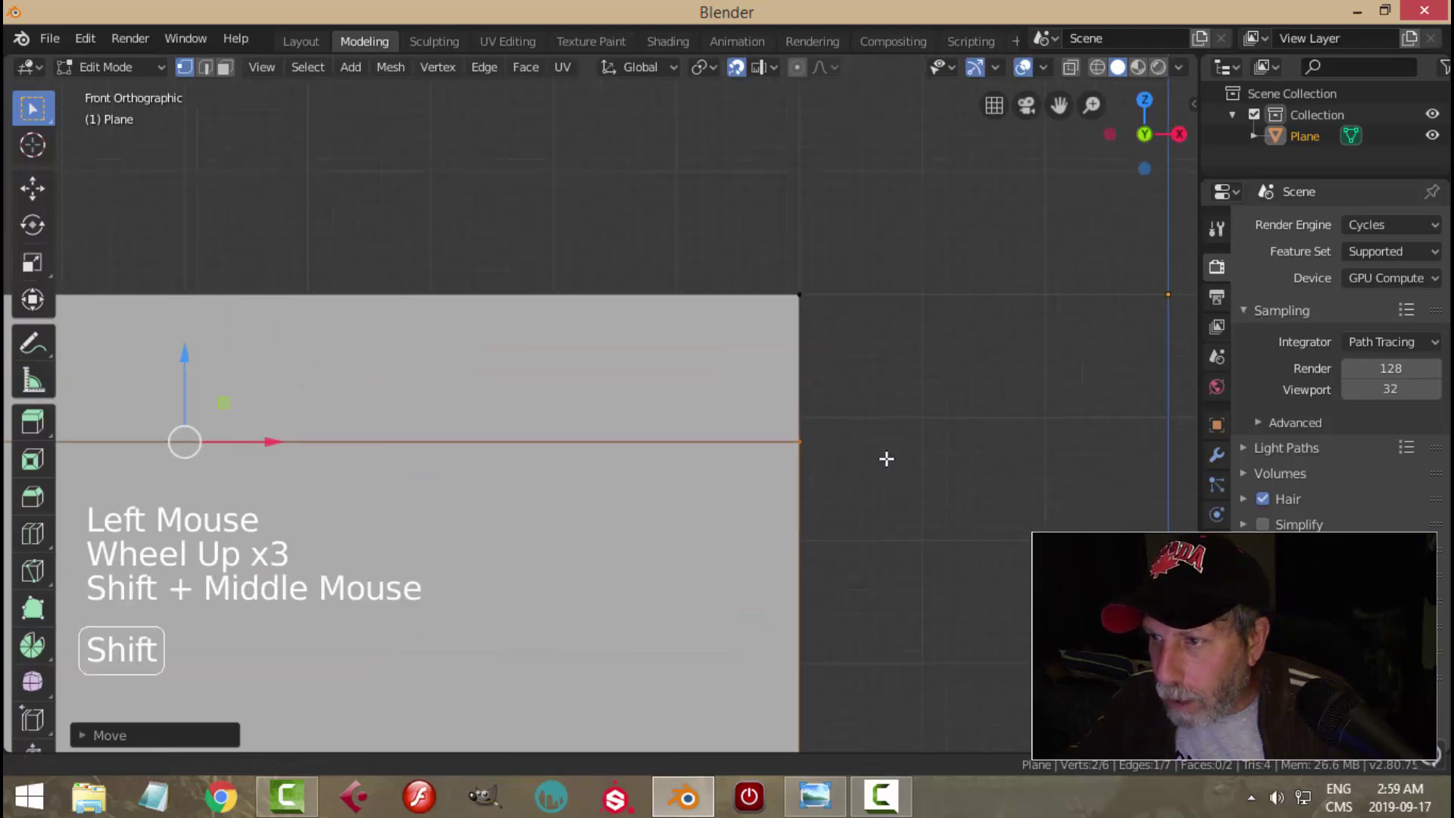
pyautogui.scroll(2, 809, 436)
pyautogui.scroll(-1, 714, 412)
pyautogui.keyDown('shift'); pyautogui.moveTo(714, 412); pyautogui.dragTo(948, 421, button='middle'); pyautogui.keyUp('shift')
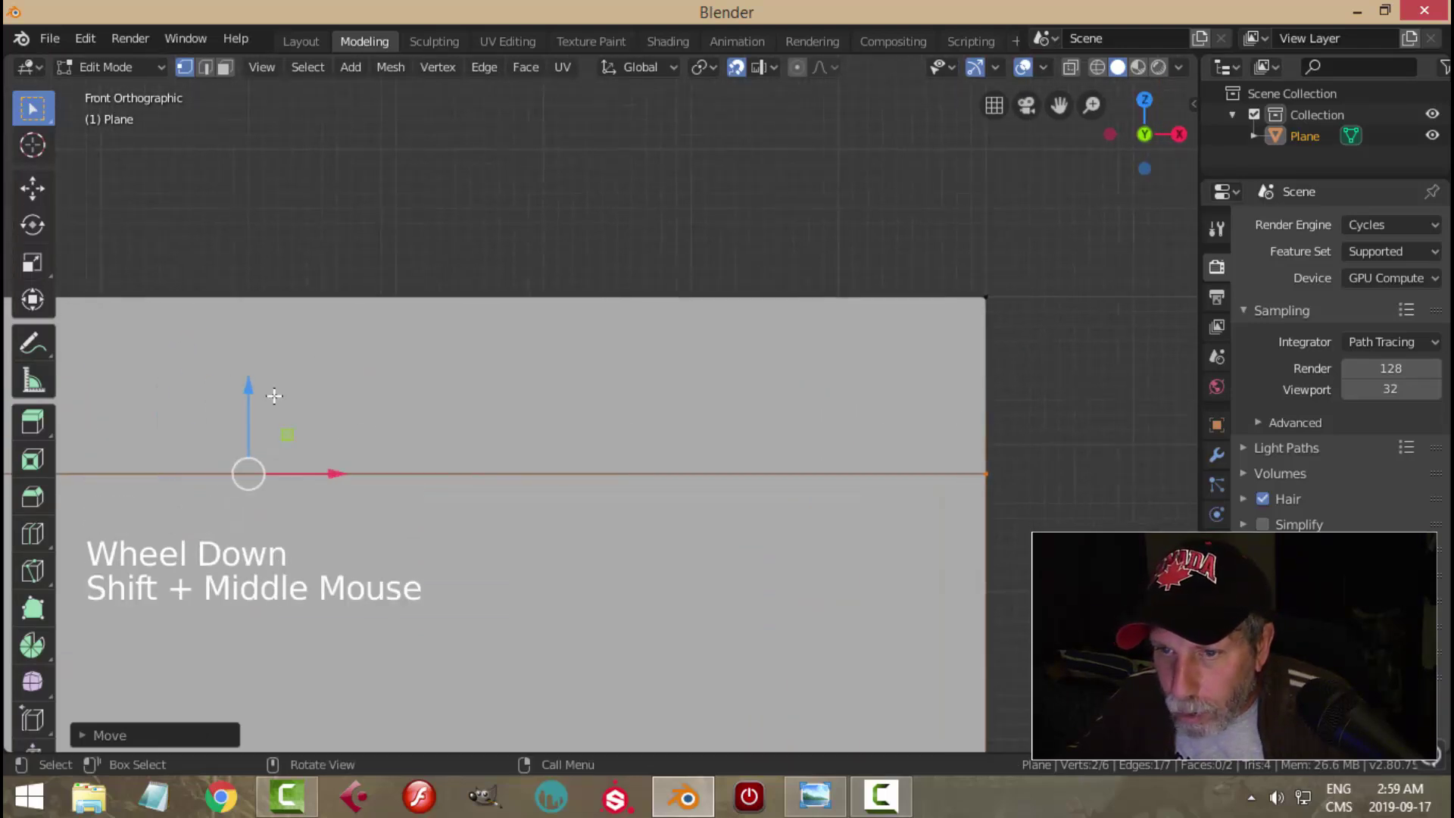
# Step: Raise the horizontal cut to about 0.04 units below the plane's top edge
pyautogui.moveTo(251, 388); pyautogui.dragTo(306, 264)
pyautogui.scroll(2, 974, 390)
pyautogui.keyDown('shift'); pyautogui.moveTo(973, 389); pyautogui.dragTo(772, 373, button='middle'); pyautogui.keyUp('shift')
pyautogui.scroll(2, 772, 373)
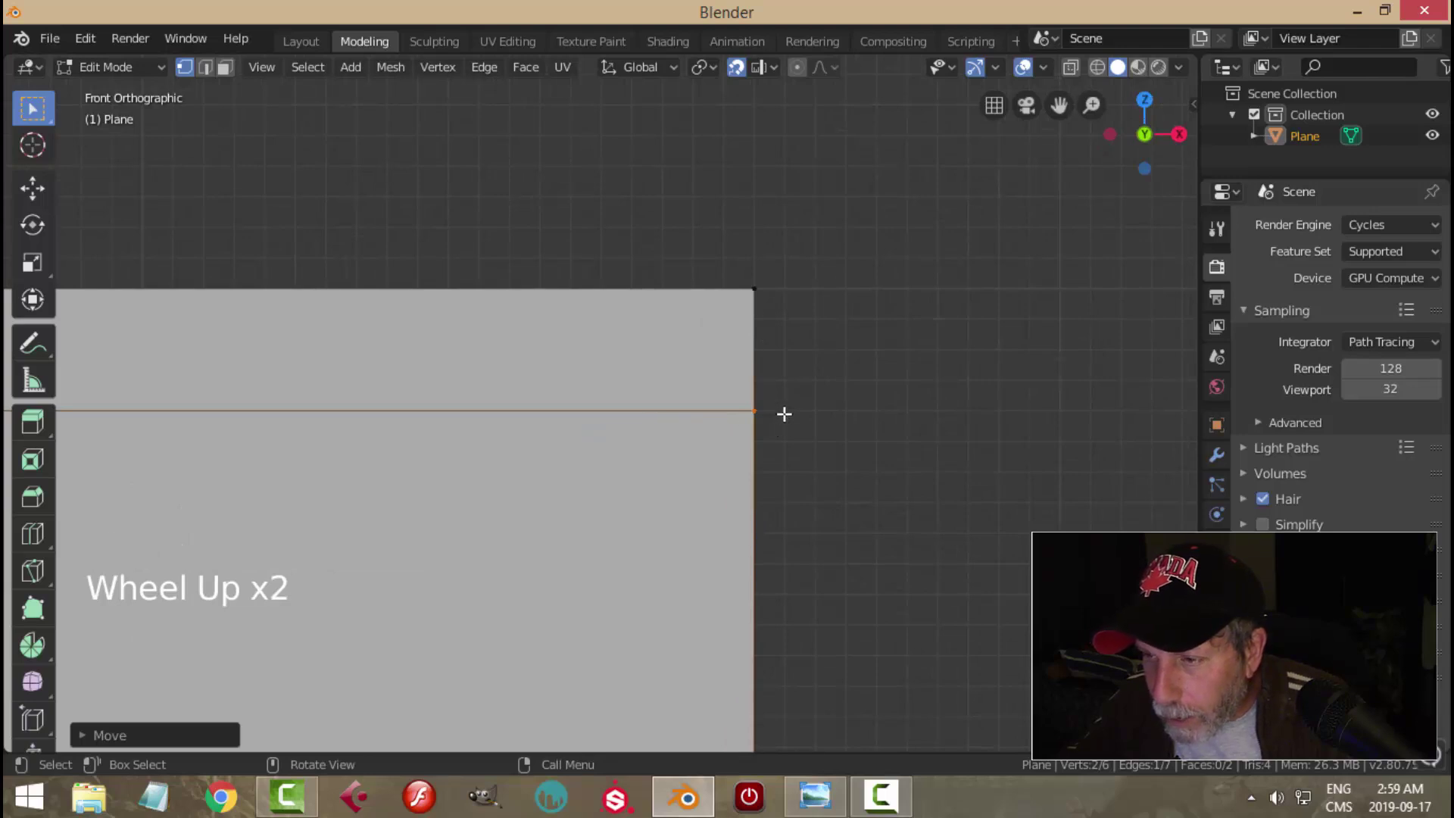
# Step: Add a vertical loop cut through the plane and move it close to the right edge
pyautogui.scroll(-10, 787, 404)
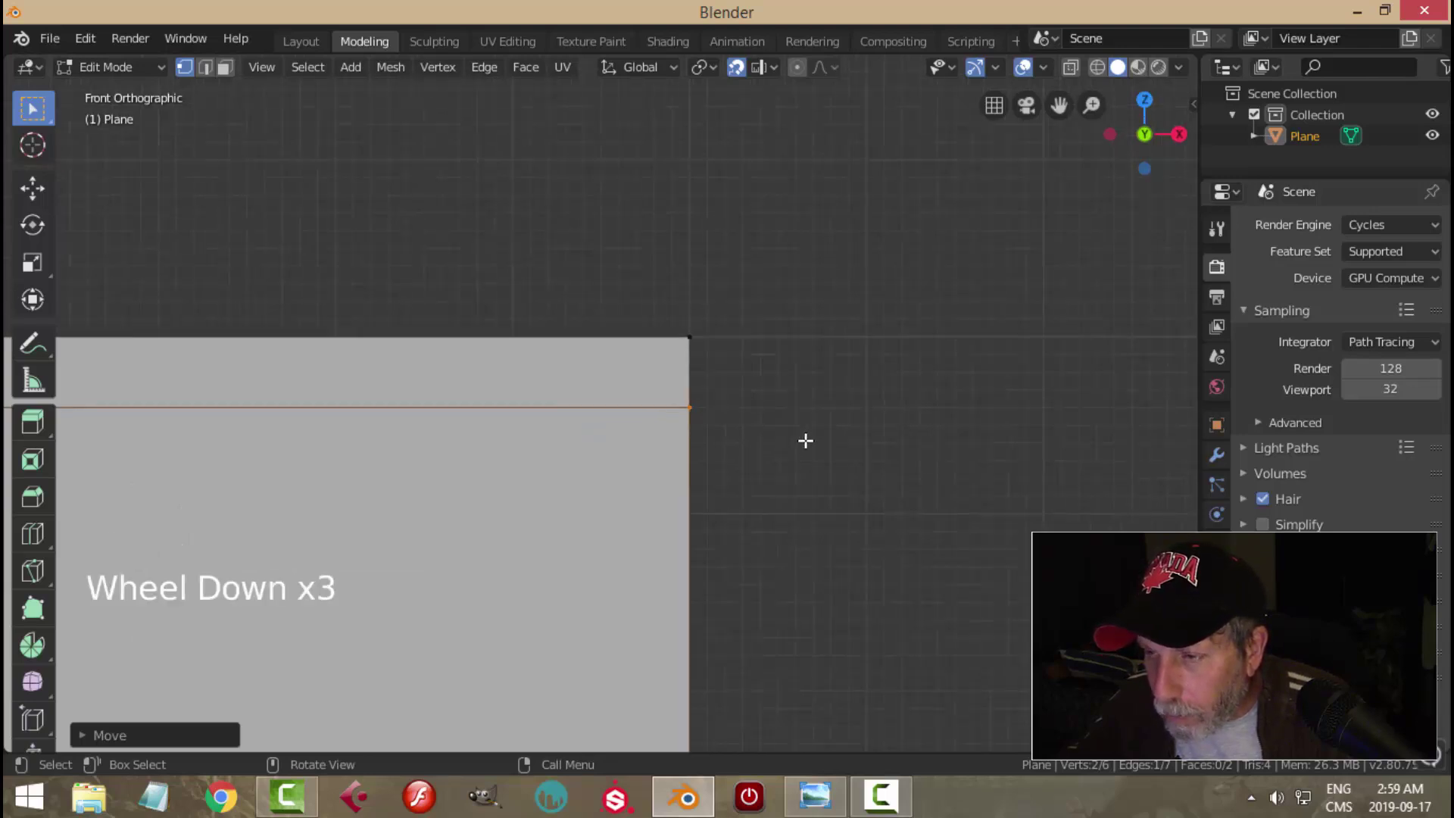
pyautogui.keyDown('shift'); pyautogui.moveTo(697, 525); pyautogui.dragTo(698, 405, button='middle'); pyautogui.keyUp('shift')
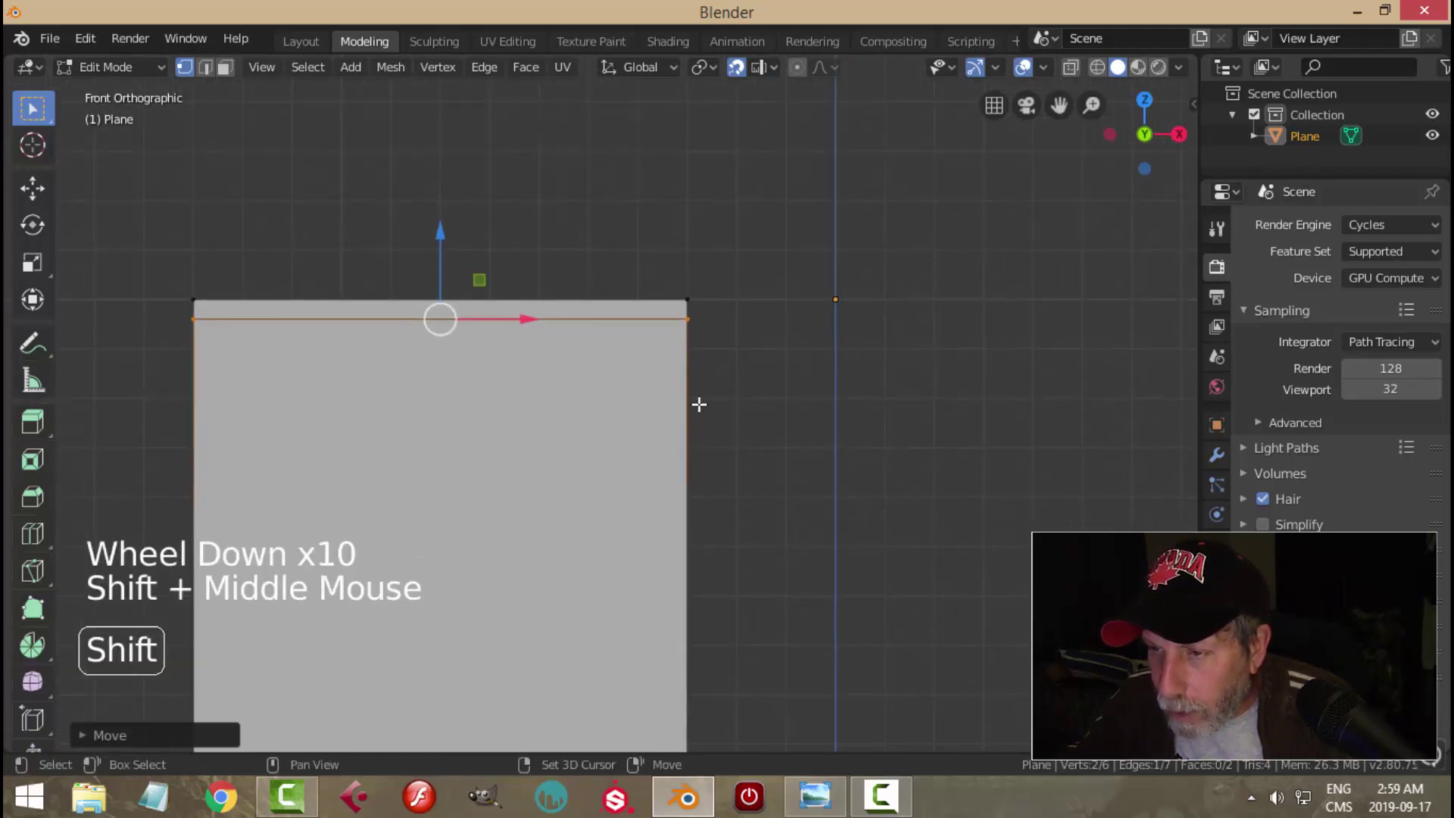
pyautogui.hotkey('ctrl', 'r')
pyautogui.click(648, 322)
pyautogui.click(577, 435)
pyautogui.moveTo(528, 471); pyautogui.dragTo(723, 470)
pyautogui.scroll(3, 833, 451)
pyautogui.keyDown('shift'); pyautogui.moveTo(870, 447); pyautogui.dragTo(767, 496, button='middle'); pyautogui.keyUp('shift')
pyautogui.scroll(2, 757, 502)
# Step: Position the vertical cut about 0.04 units inside the plane's right edge, matching the top strip's thickness
pyautogui.moveTo(627, 634); pyautogui.dragTo(709, 614)
pyautogui.scroll(3, 795, 389)
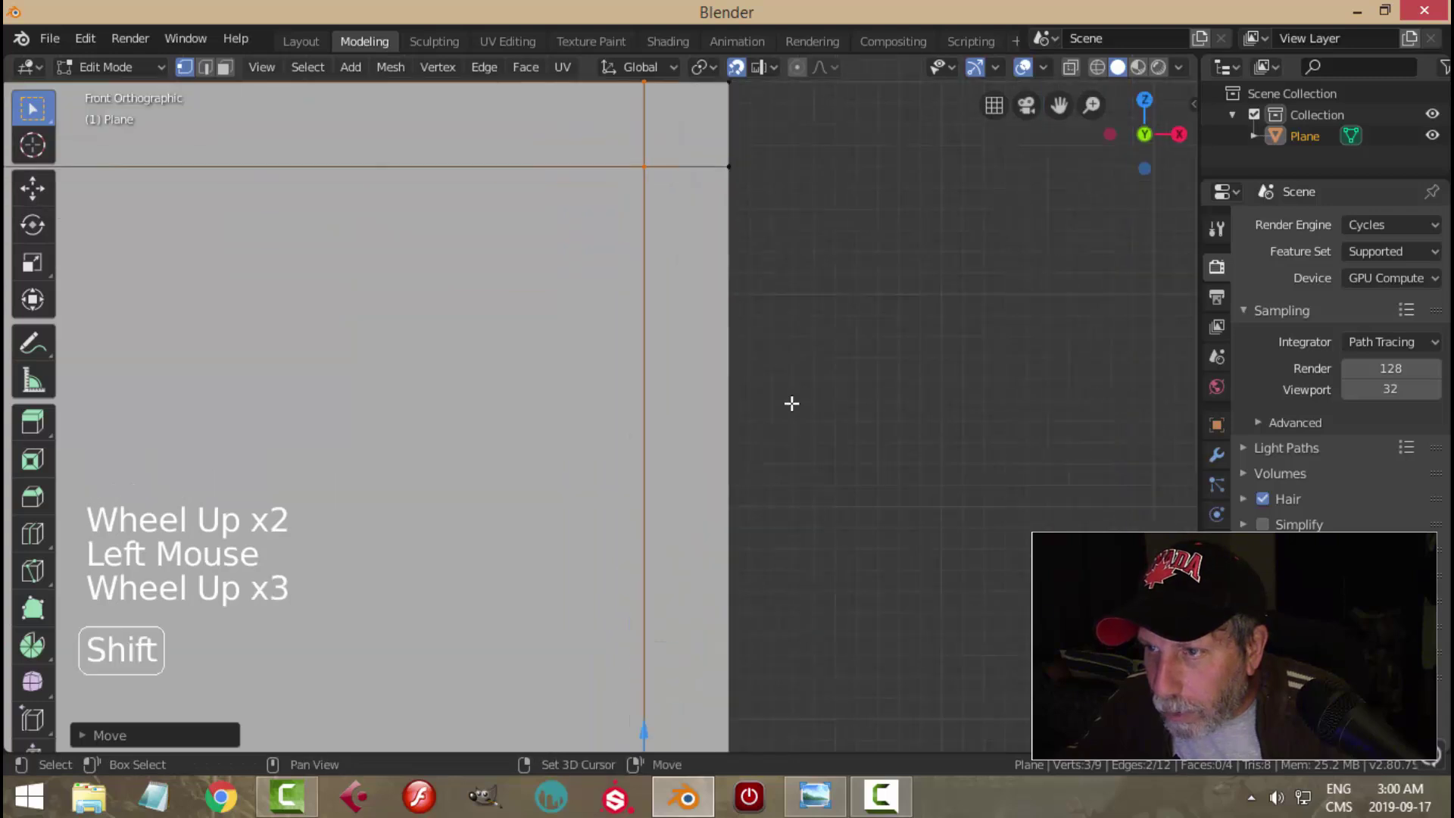
pyautogui.keyDown('shift'); pyautogui.moveTo(795, 389); pyautogui.dragTo(739, 610, button='middle'); pyautogui.keyUp('shift')
pyautogui.scroll(1, 698, 318)
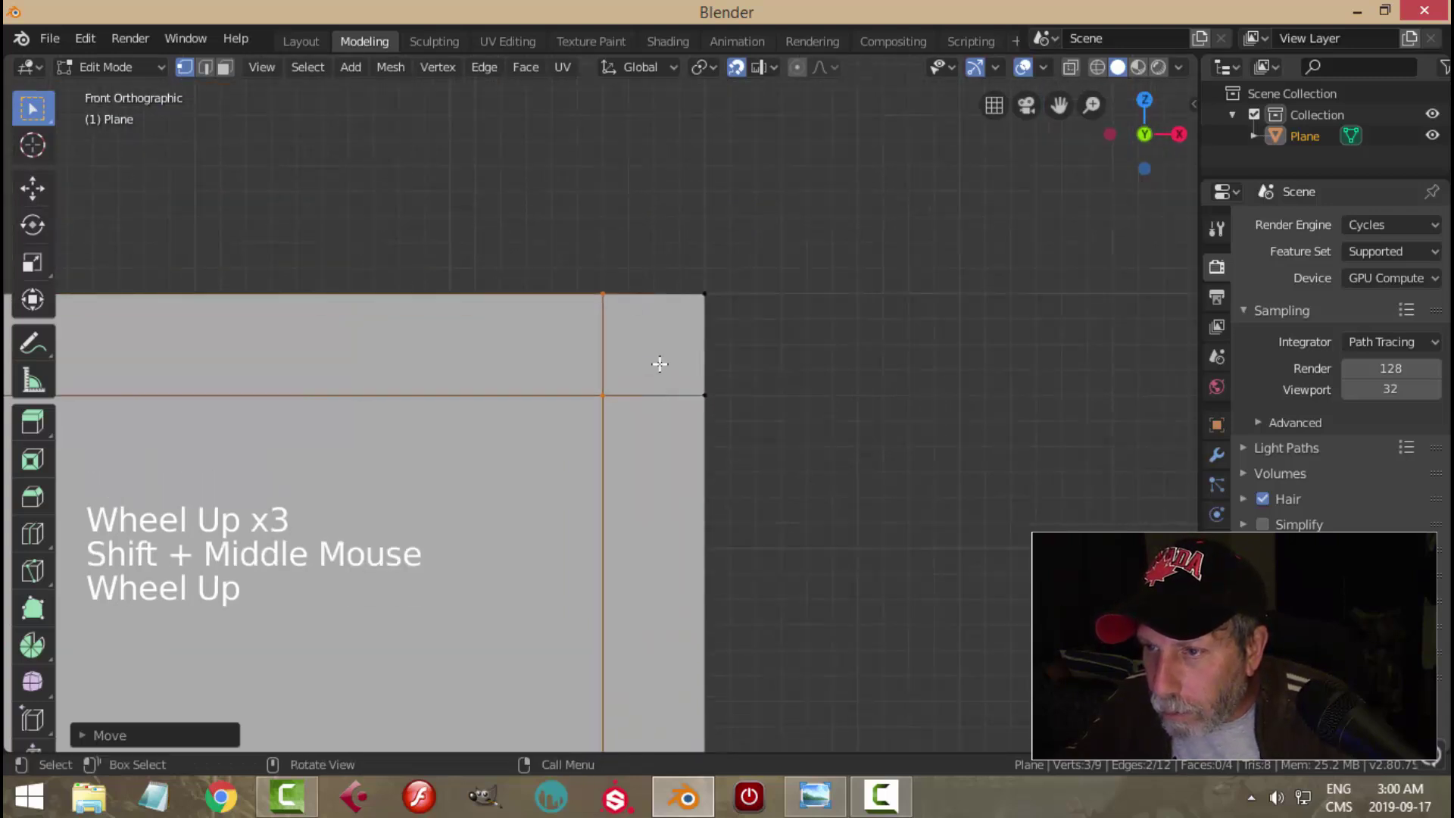
# Step: Add a second vertical loop cut and move it to about 0.04 units inside the plane's left edge
pyautogui.scroll(-7, 689, 503)
pyautogui.keyDown('shift'); pyautogui.moveTo(197, 446); pyautogui.dragTo(493, 324, button='middle'); pyautogui.keyUp('shift')
pyautogui.hotkey('ctrl', 'r')
pyautogui.click(312, 276)
pyautogui.rightClick(311, 276)
pyautogui.moveTo(636, 505); pyautogui.dragTo(334, 509)
pyautogui.scroll(3, 324, 439)
pyautogui.keyDown('shift'); pyautogui.moveTo(324, 439); pyautogui.dragTo(682, 497, button='middle'); pyautogui.keyUp('shift')
pyautogui.scroll(3, 600, 440)
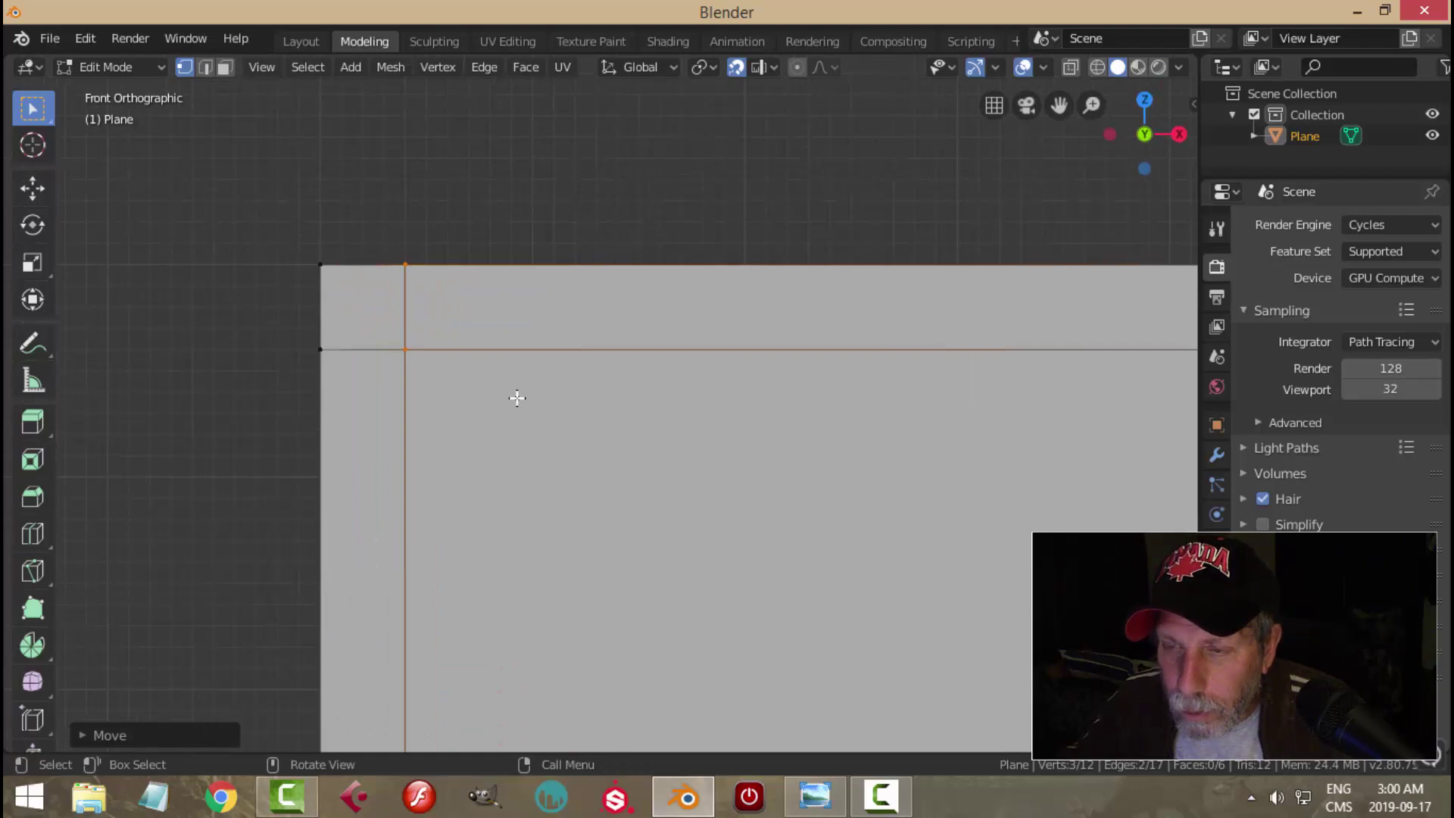
# Step: Add a second horizontal loop cut and place it about 0.04 units above the plane's bottom edge
pyautogui.scroll(-10, 694, 451)
pyautogui.keyDown('shift'); pyautogui.moveTo(694, 451); pyautogui.dragTo(620, 273, button='middle'); pyautogui.keyUp('shift')
pyautogui.scroll(2, 777, 487)
pyautogui.hotkey('ctrl', 'r')
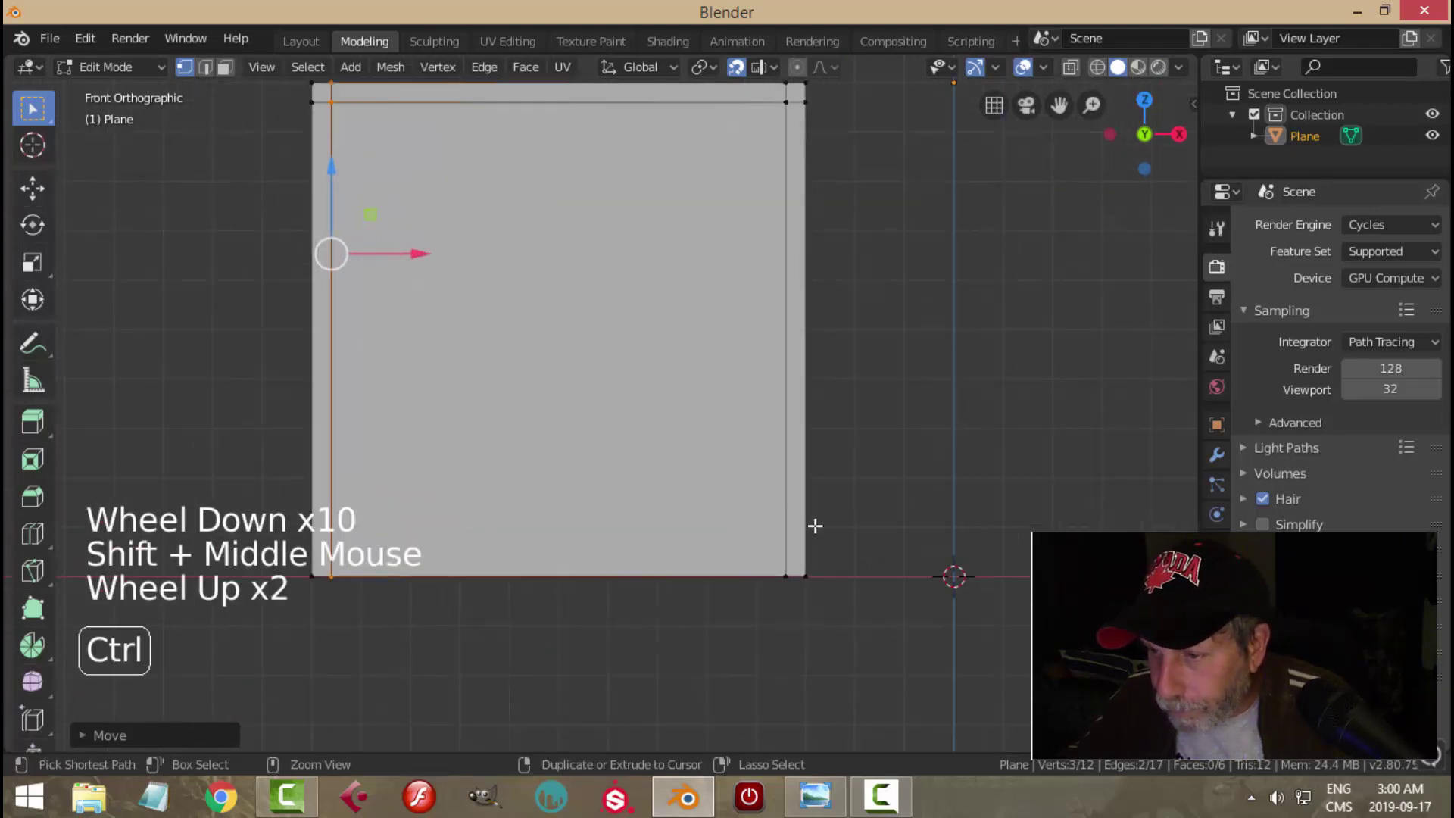
pyautogui.click(821, 553)
pyautogui.click(924, 691)
pyautogui.scroll(3, 924, 691)
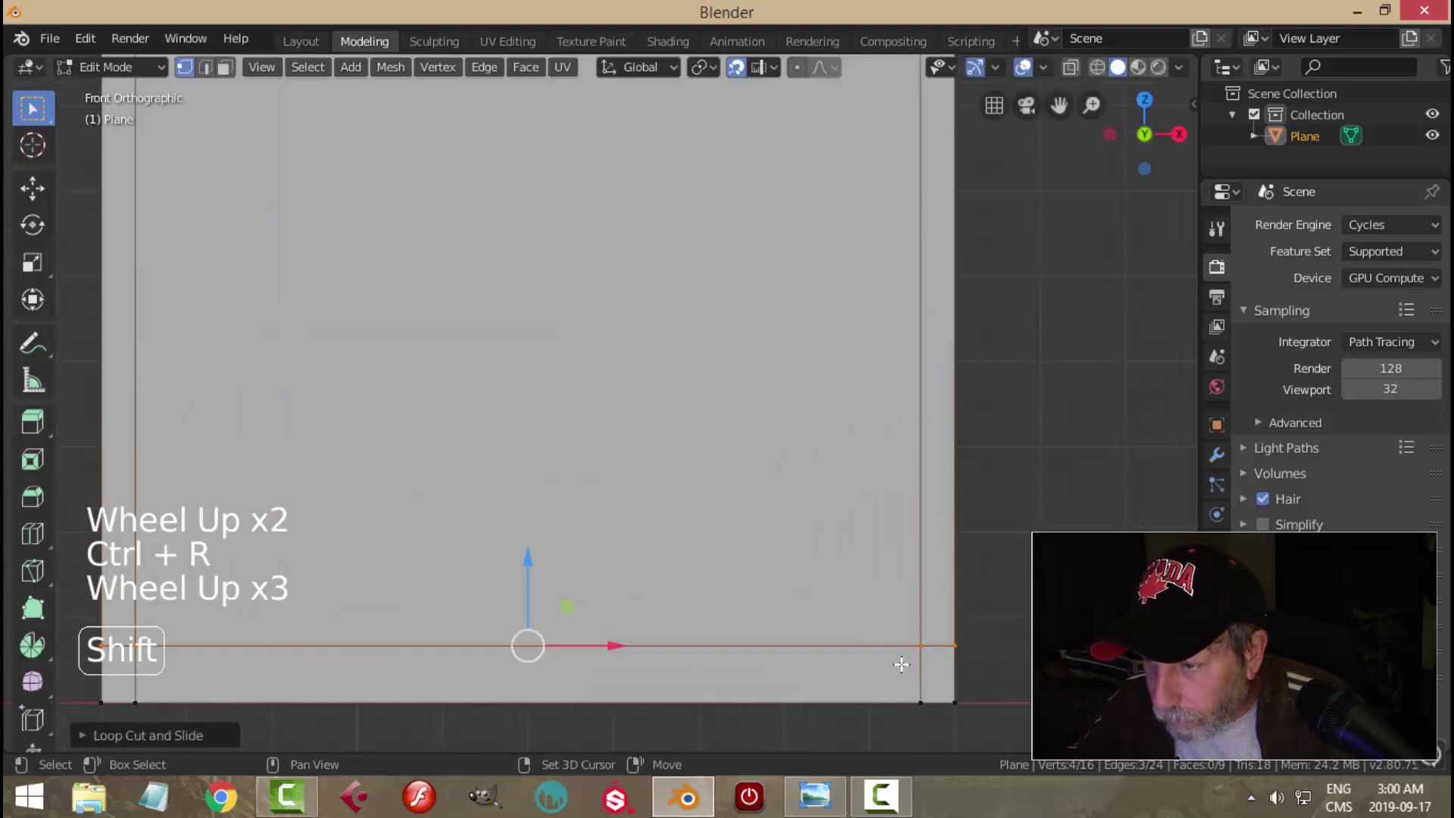
pyautogui.keyDown('shift'); pyautogui.moveTo(923, 666); pyautogui.dragTo(756, 487, button='middle'); pyautogui.keyUp('shift')
pyautogui.scroll(2, 607, 435)
pyautogui.moveTo(299, 339); pyautogui.dragTo(303, 370)
pyautogui.scroll(4, 1034, 474)
pyautogui.keyDown('shift'); pyautogui.moveTo(1090, 515); pyautogui.dragTo(846, 454, button='middle'); pyautogui.keyUp('shift')
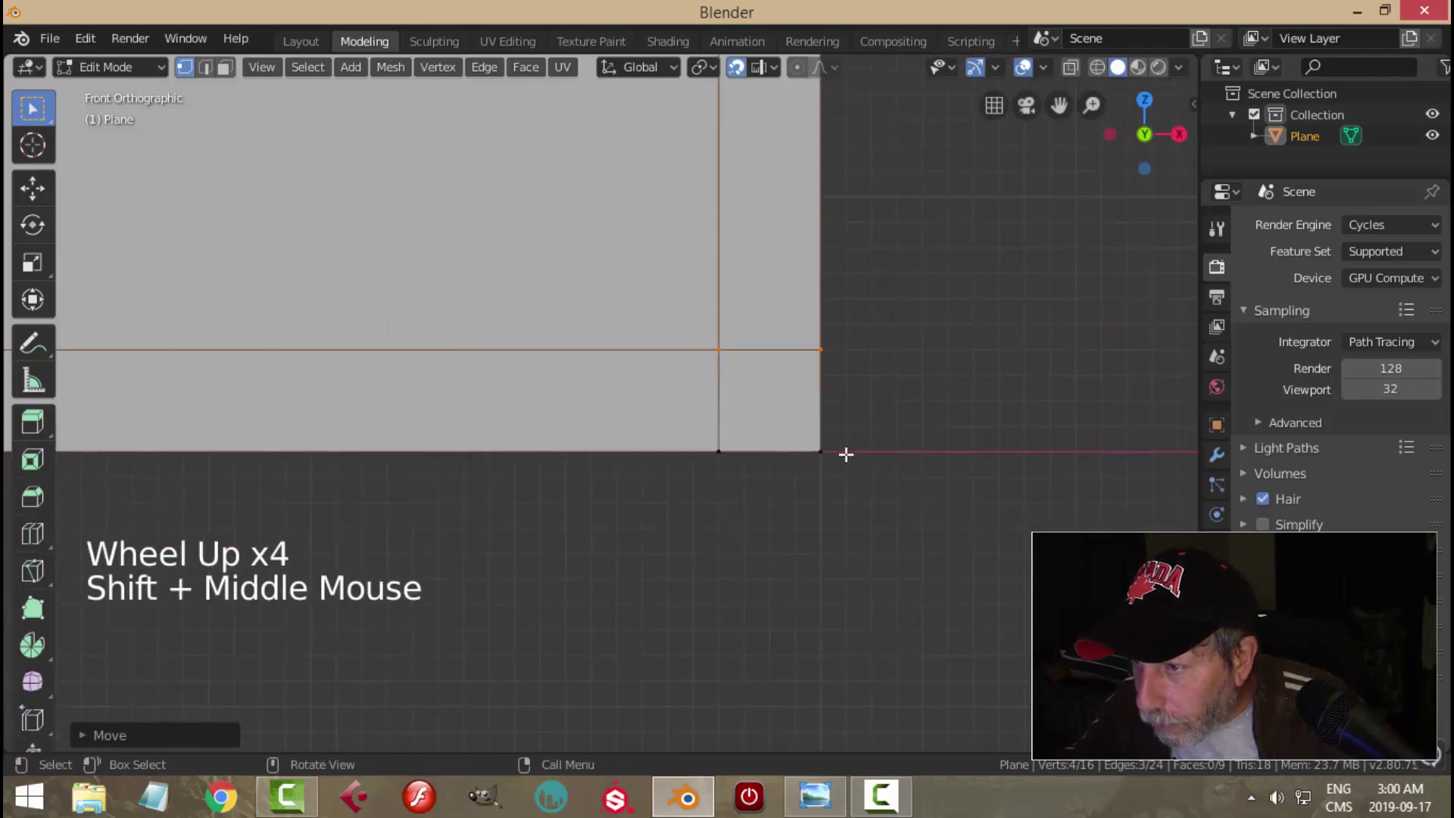
# Step: Delete the large central face of the plane to leave an open square frame
pyautogui.scroll(-12, 808, 470)
pyautogui.keyDown('shift'); pyautogui.moveTo(620, 480); pyautogui.dragTo(723, 513, button='middle'); pyautogui.keyUp('shift')
pyautogui.hotkey('alt', 'a')
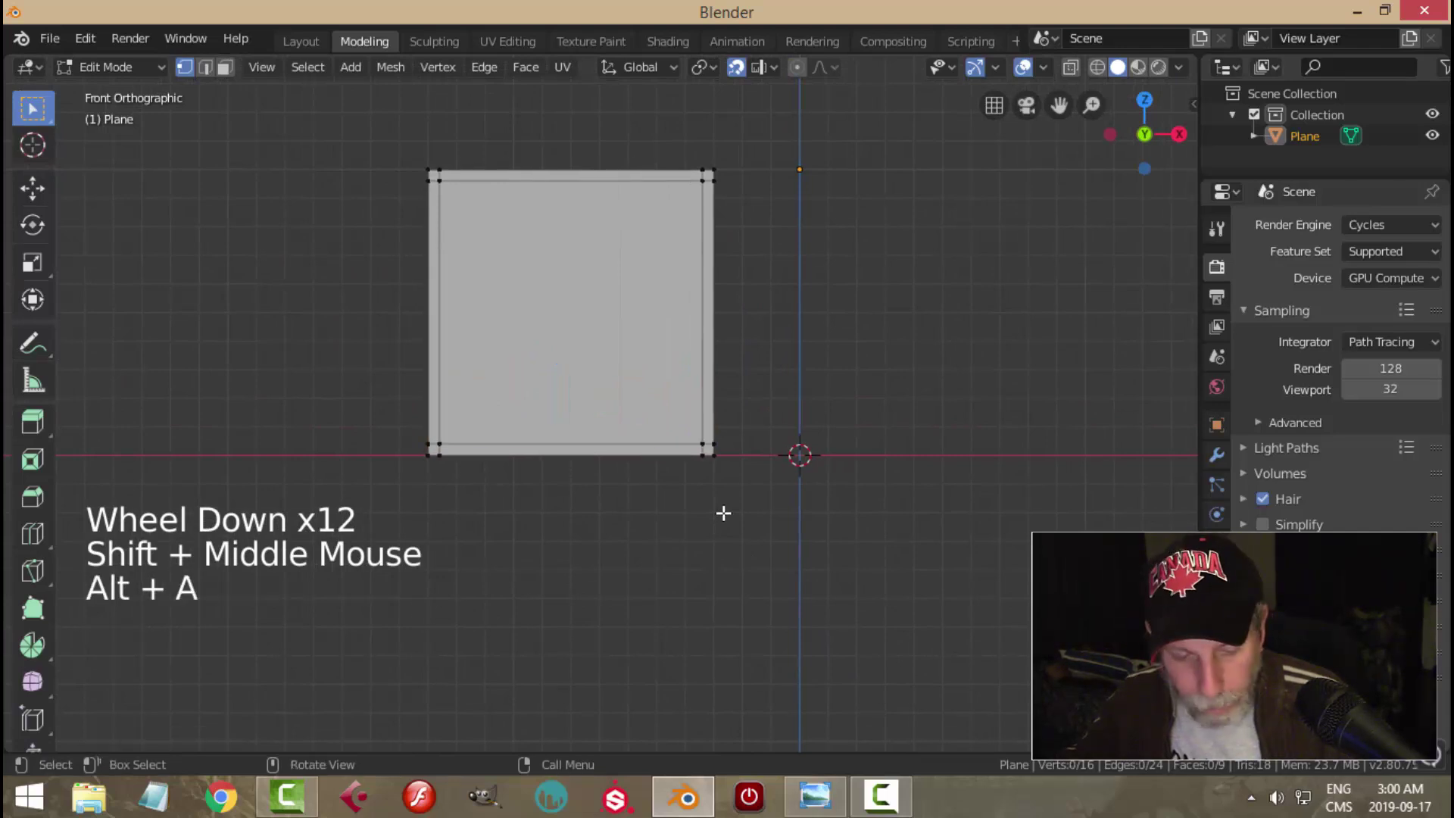
pyautogui.press('3')
pyautogui.click(582, 328)
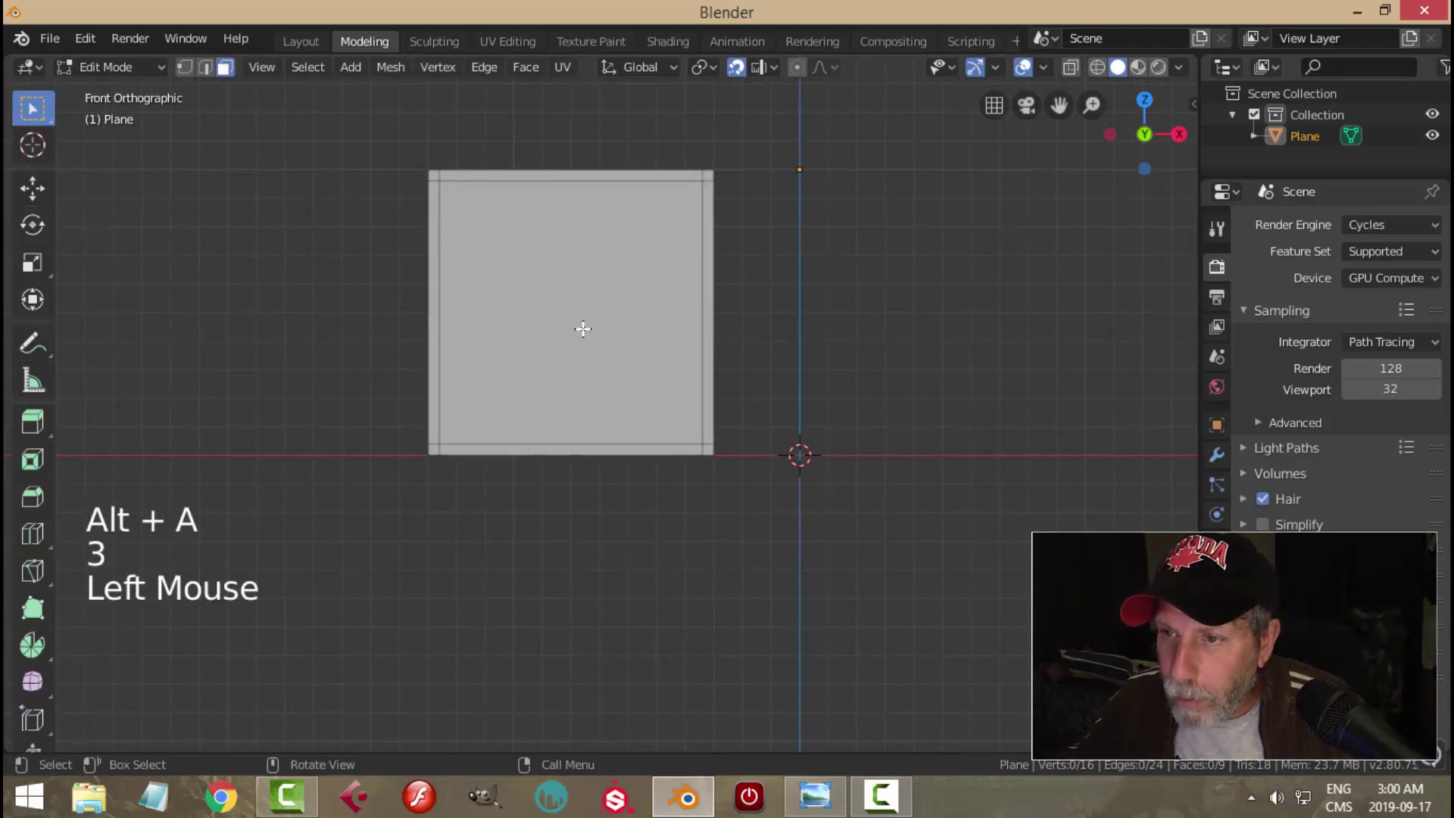
pyautogui.press('x')
pyautogui.click(583, 329)
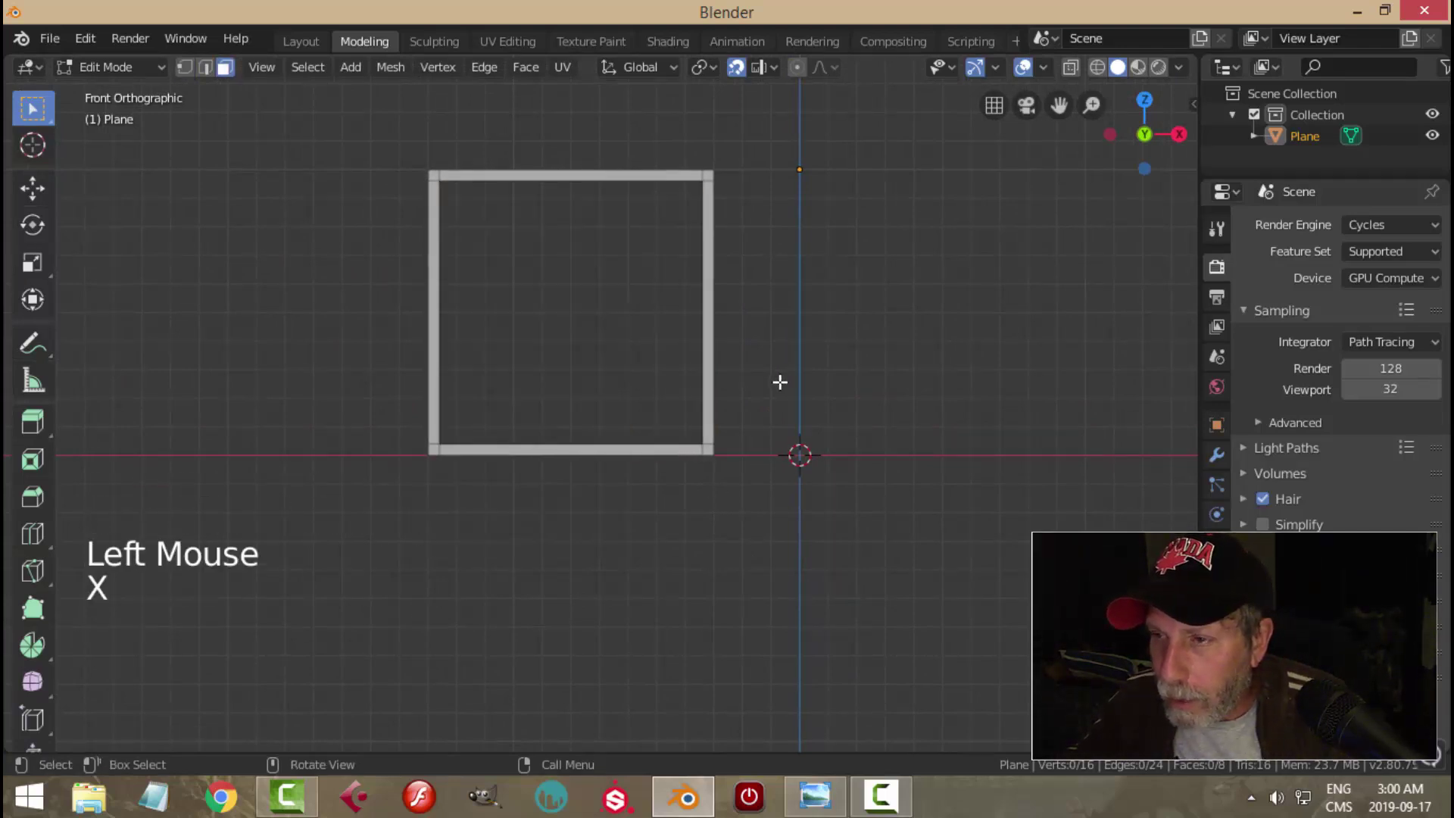
# Step: Switch to wireframe shading and vertex selection, check the wall in the reference image, and select the whole frame
pyautogui.press('z')
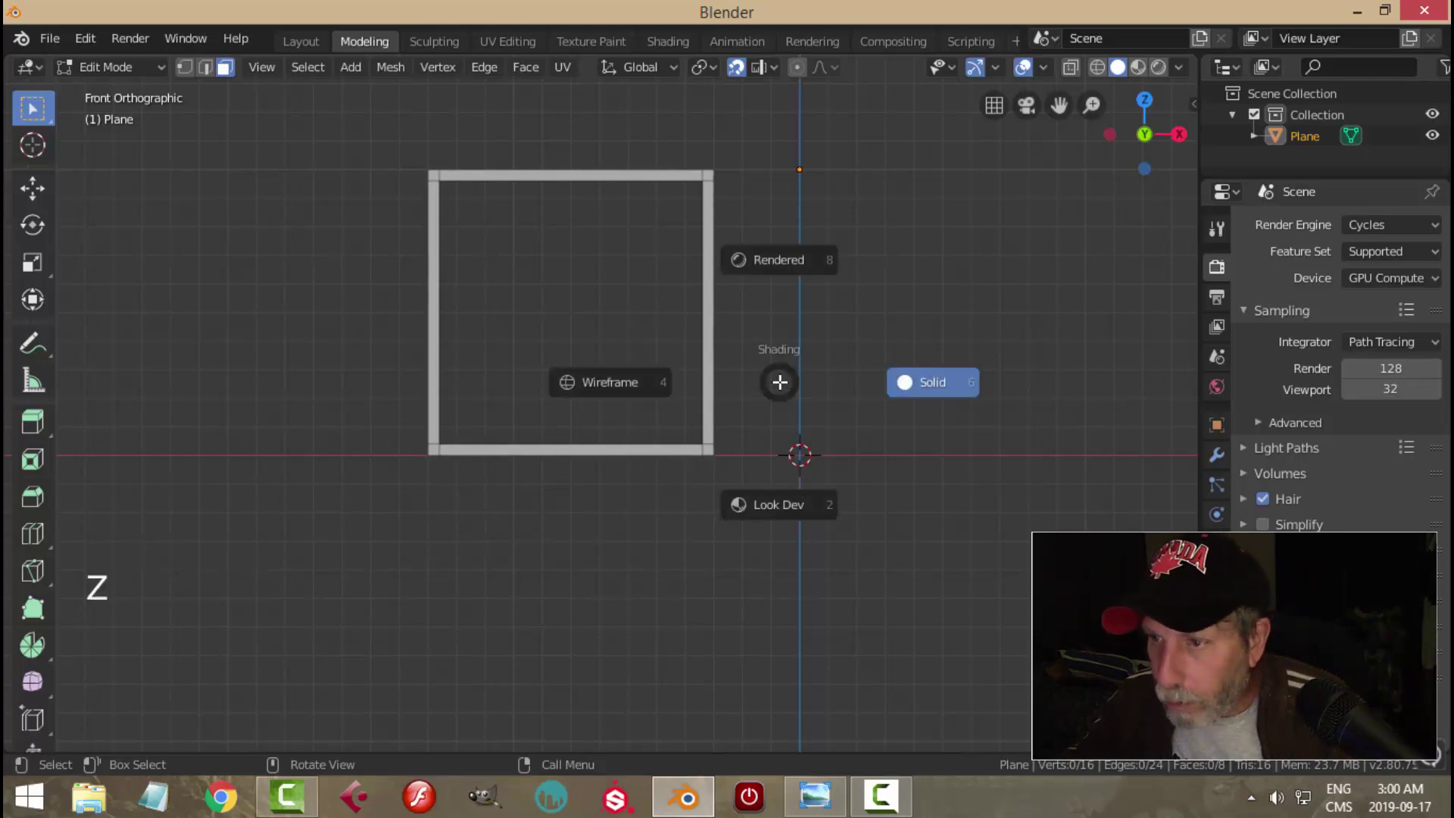
pyautogui.click(620, 388)
pyautogui.press('1')
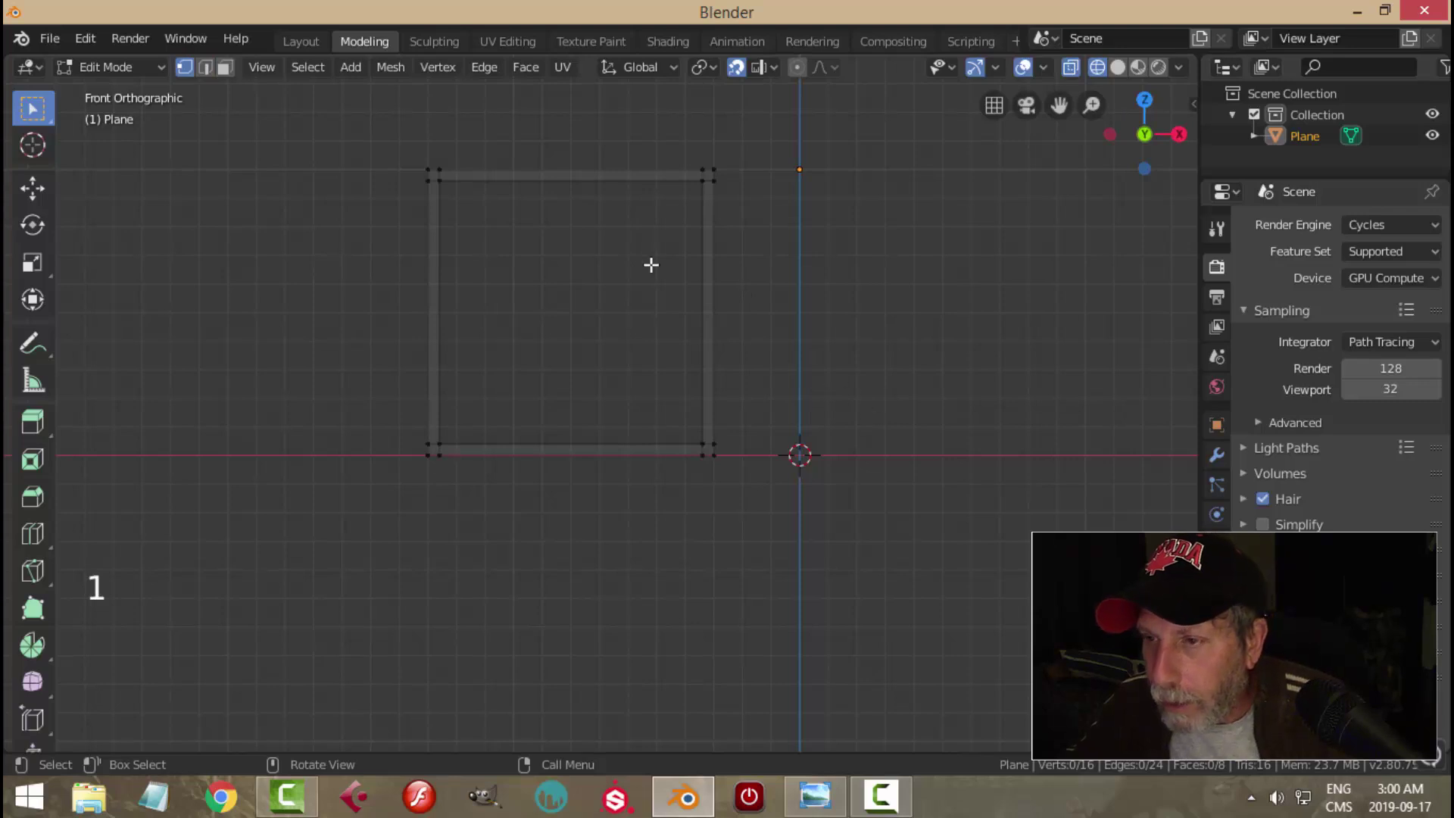
pyautogui.click(814, 795)
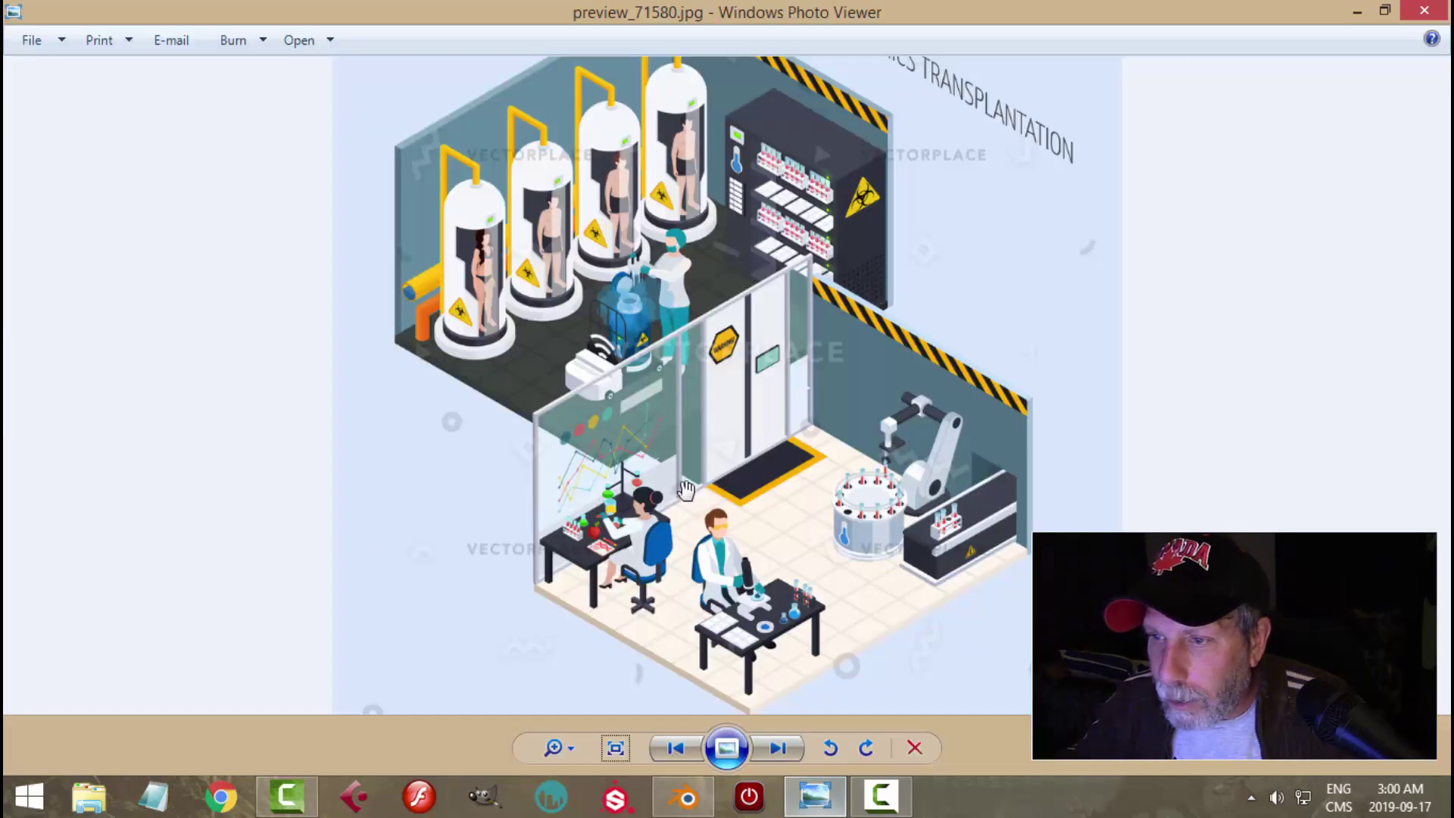
pyautogui.click(676, 800)
pyautogui.press('a')
pyautogui.scroll(-3, 833, 370)
pyautogui.keyDown('shift'); pyautogui.moveTo(857, 366); pyautogui.dragTo(700, 373, button='middle'); pyautogui.keyUp('shift')
pyautogui.scroll(3, 706, 351)
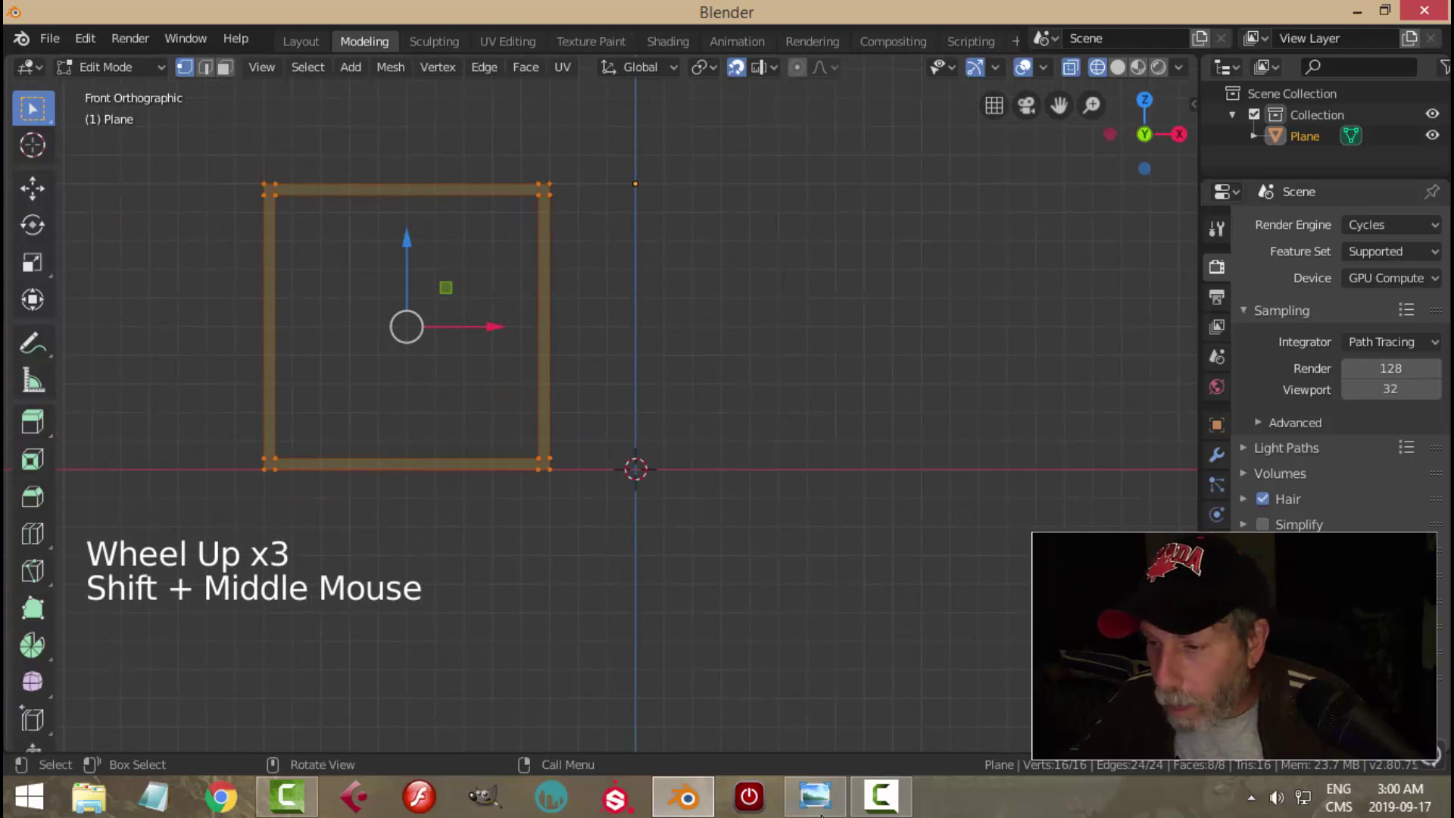
# Step: Change snapping from grid increments to mesh geometry, then duplicate the frame and place the copy against the original's right side
pyautogui.click(816, 810)
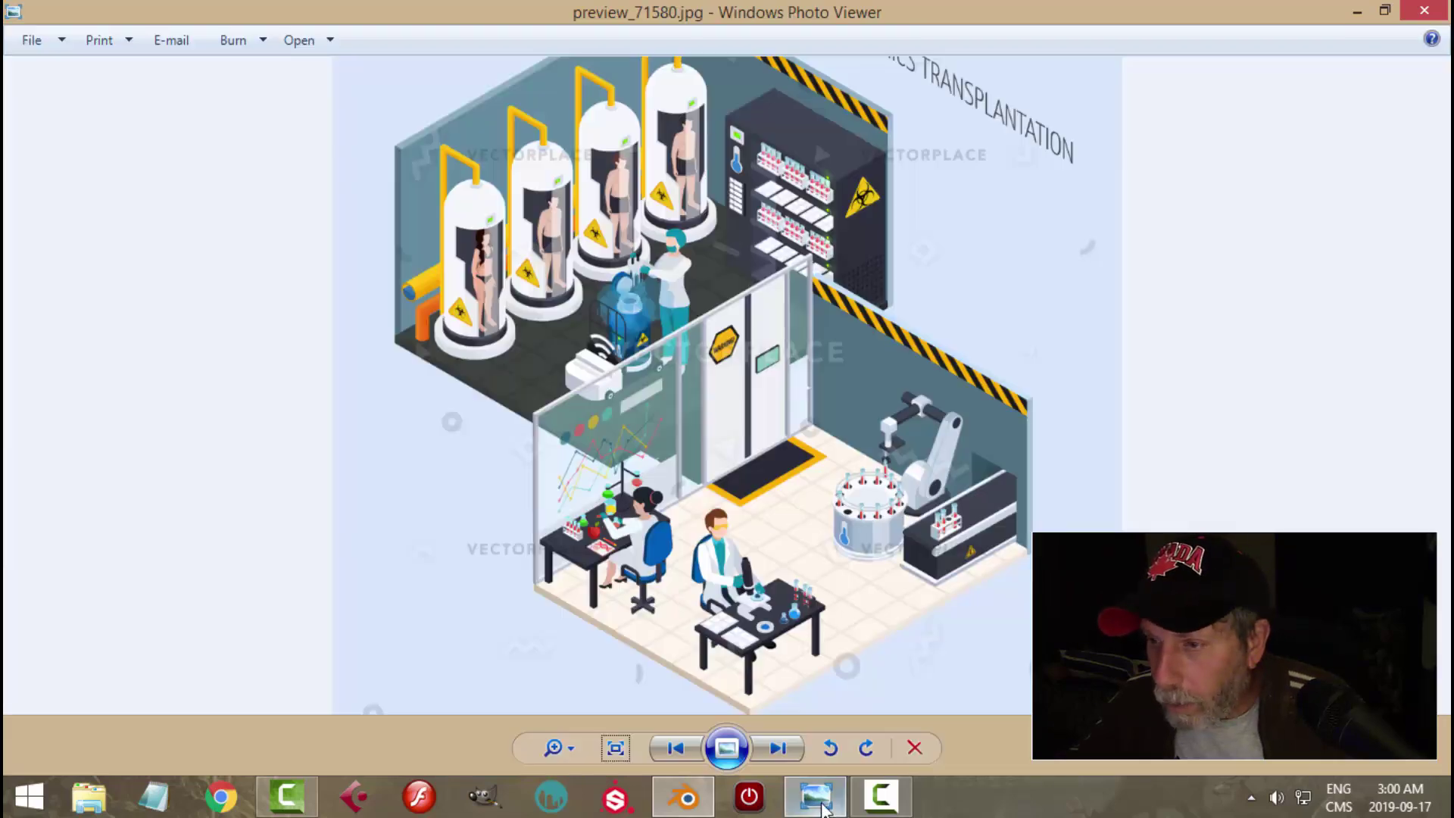
pyautogui.click(682, 804)
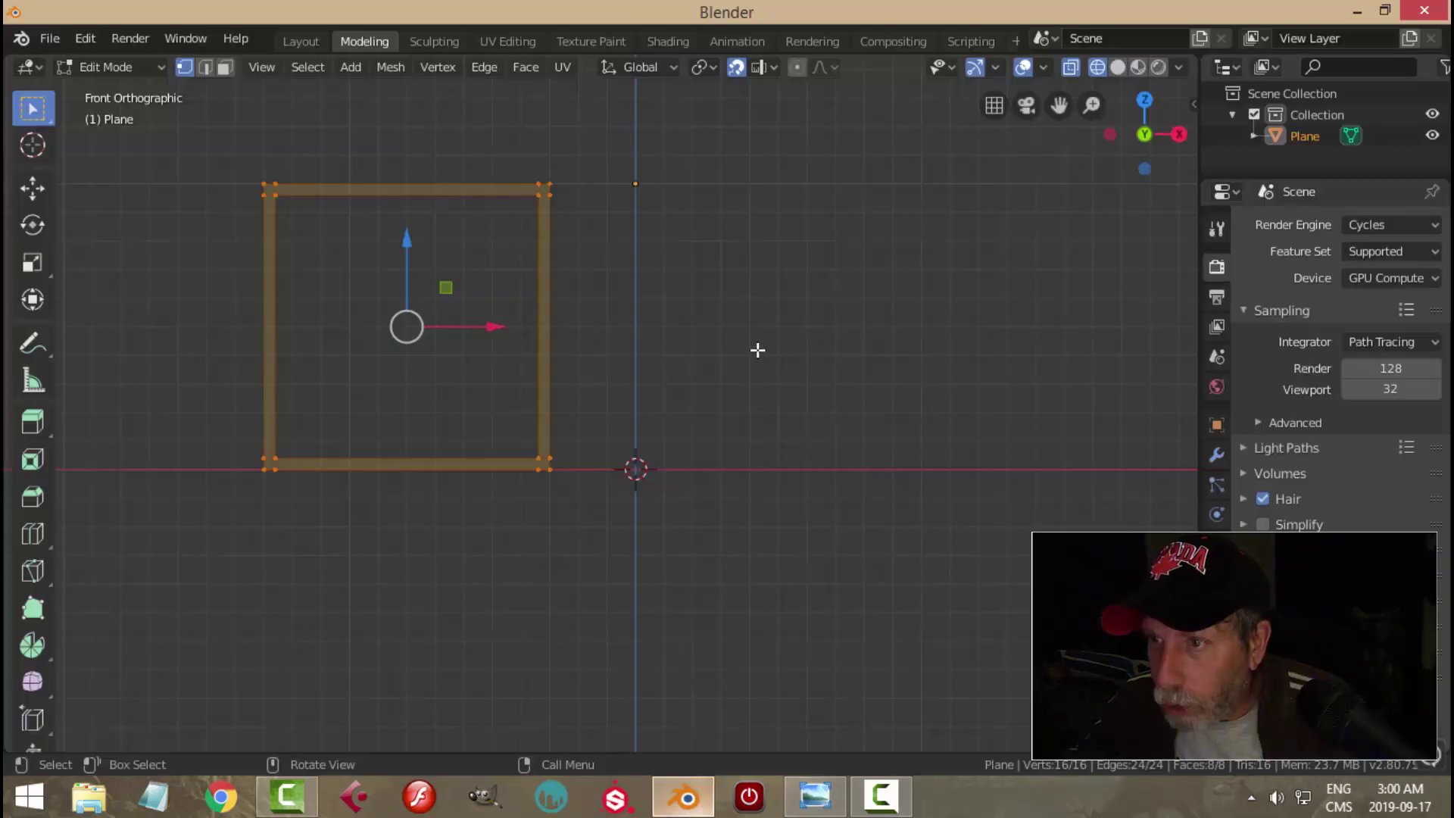
pyautogui.click(759, 66)
pyautogui.click(715, 172)
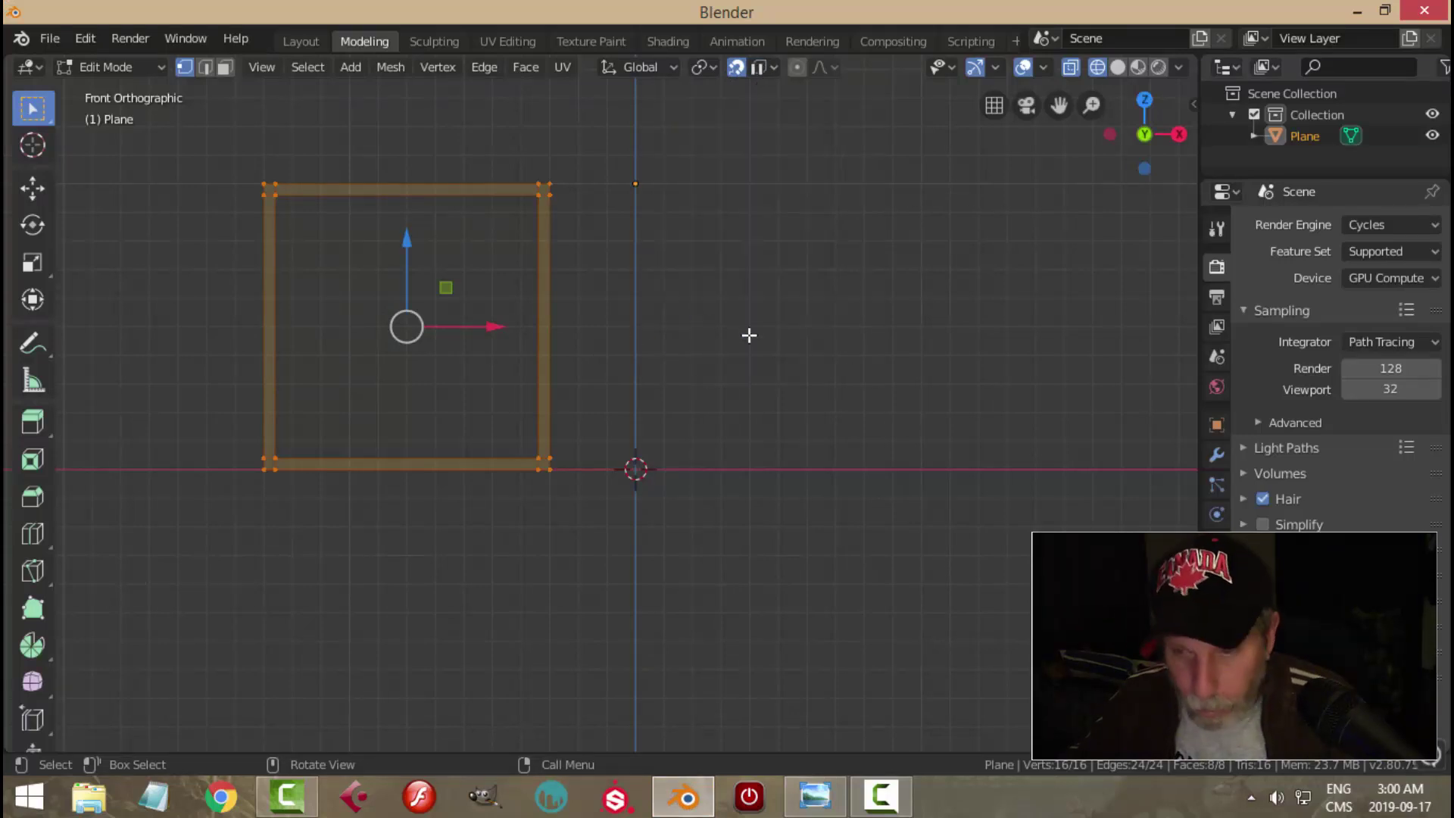
pyautogui.hotkey('shift', 'd')
pyautogui.rightClick(747, 334)
pyautogui.moveTo(509, 328); pyautogui.dragTo(568, 331)
pyautogui.click(833, 355)
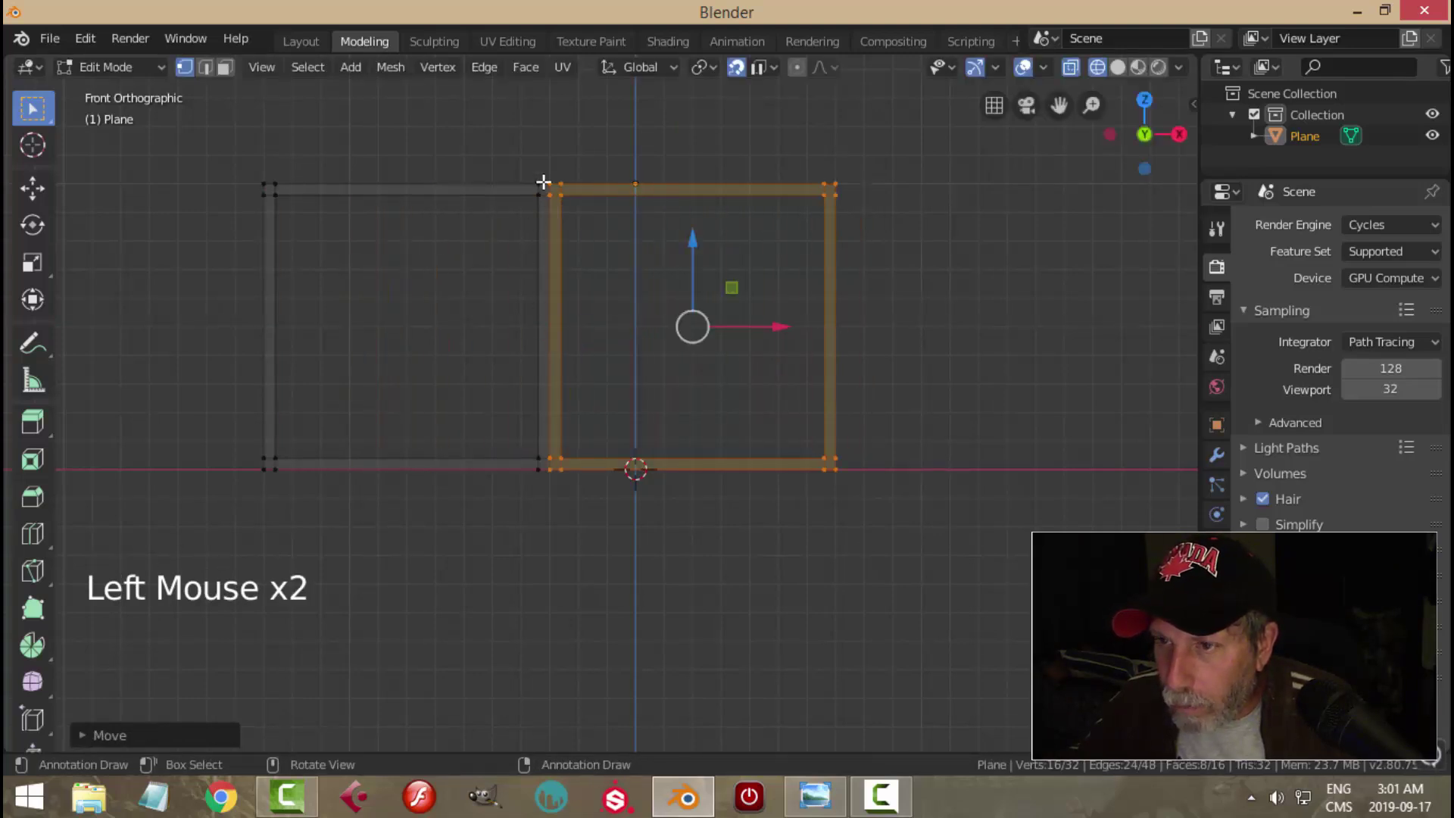
# Step: Select the second frame's right upright and move it inward until that frame is about 0.34 units wide
pyautogui.scroll(3, 593, 275)
pyautogui.keyDown('shift'); pyautogui.moveTo(594, 276); pyautogui.dragTo(674, 465, button='middle'); pyautogui.keyUp('shift')
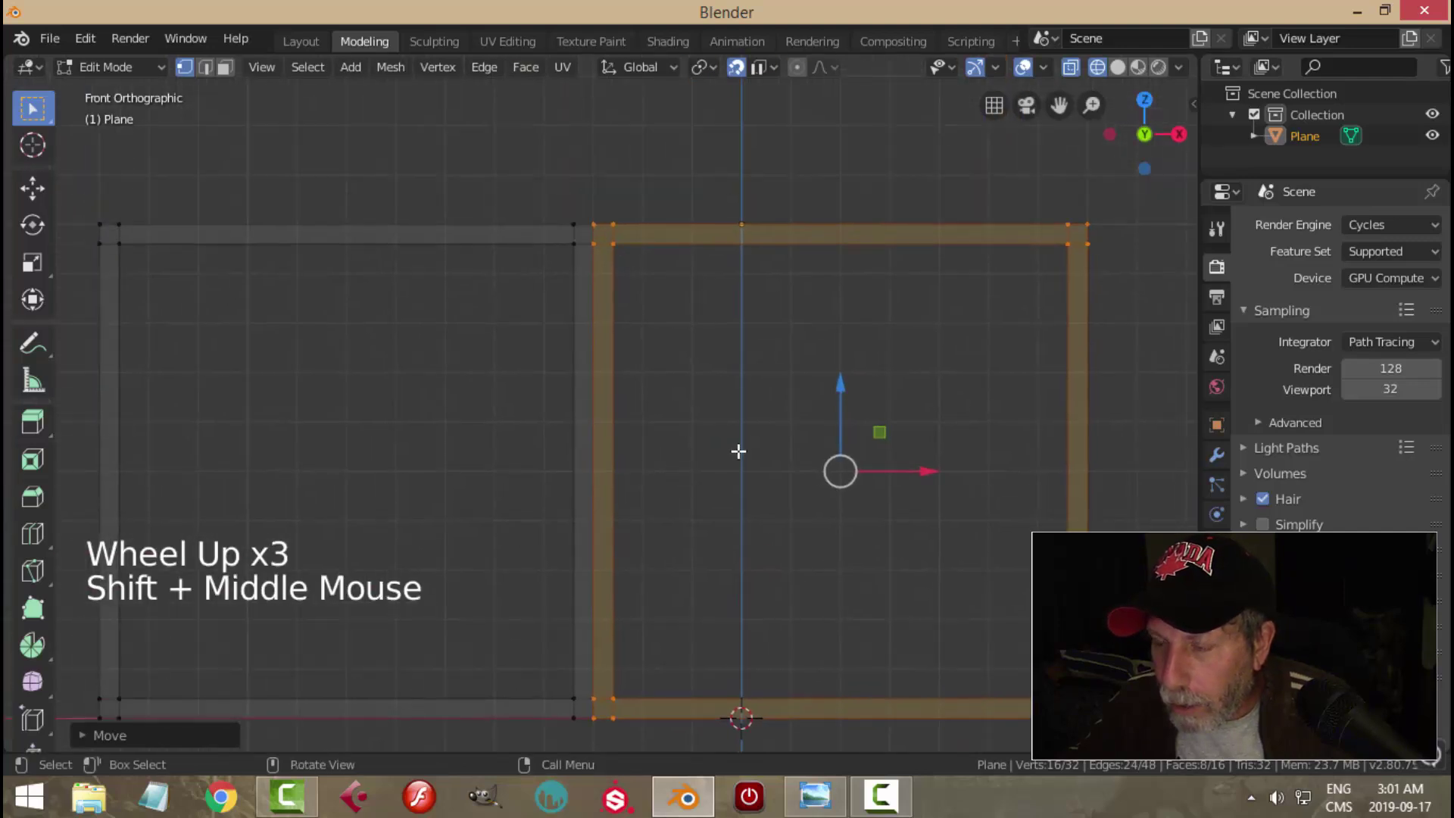
pyautogui.scroll(-1, 731, 453)
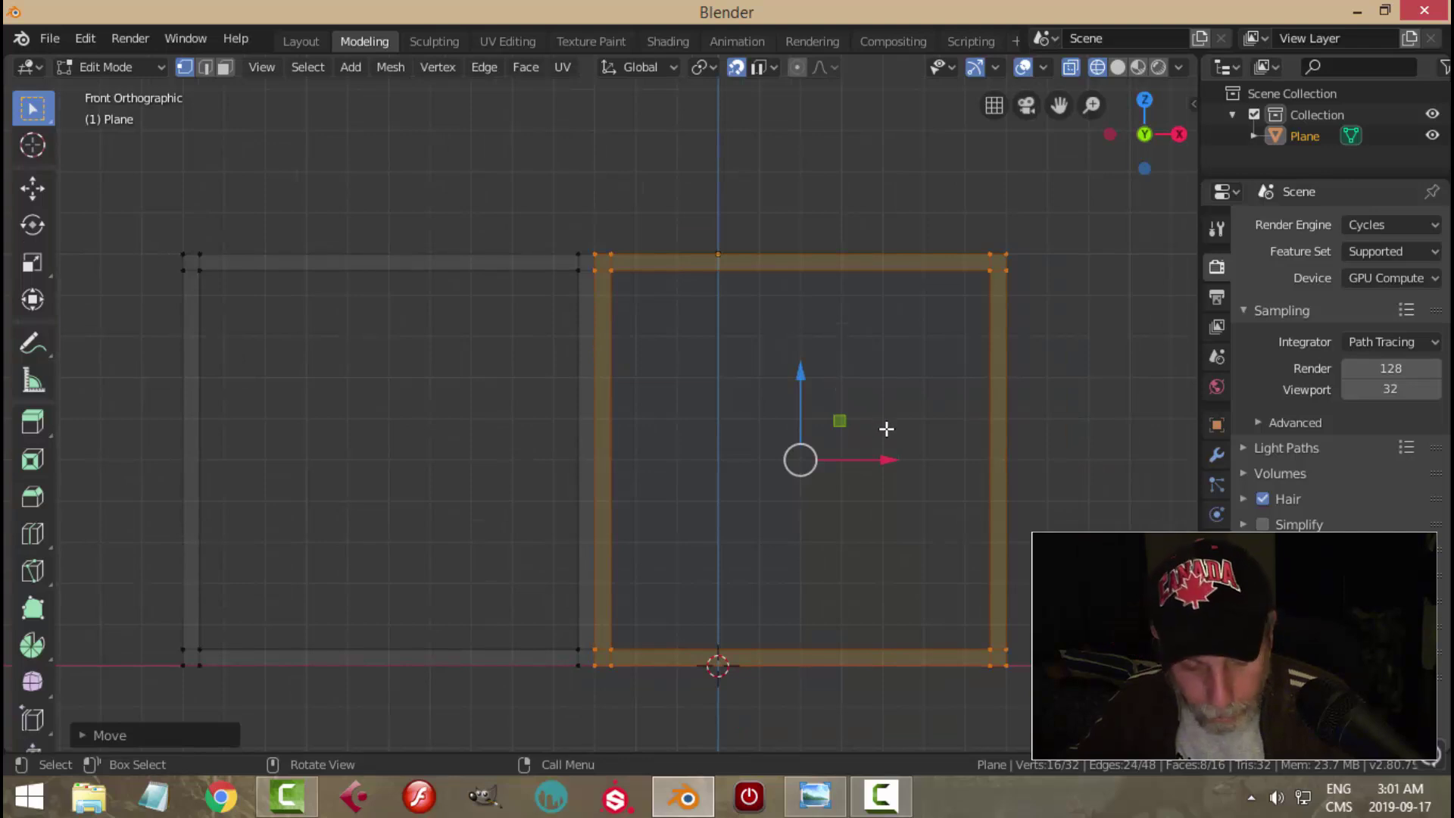
pyautogui.hotkey('alt', 'a')
pyautogui.keyDown('shift'); pyautogui.moveTo(1022, 441); pyautogui.dragTo(822, 273, button='middle'); pyautogui.keyUp('shift')
pyautogui.press('b')
pyautogui.moveTo(783, 137); pyautogui.dragTo(958, 675)
pyautogui.moveTo(942, 401); pyautogui.dragTo(665, 439)
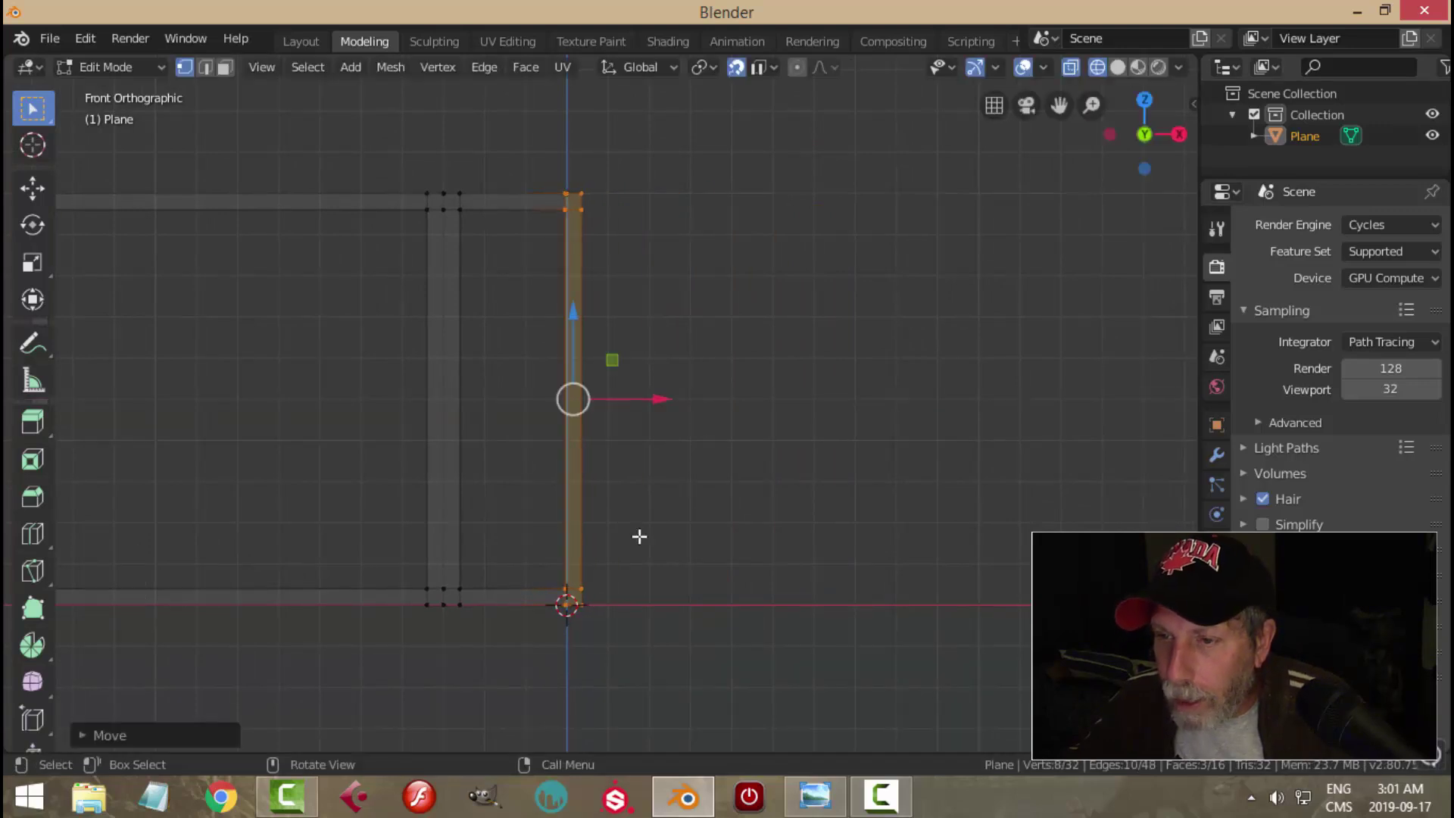
# Step: Check the narrow glass panel in the reference image and reduce the second frame's width to about 0.24 units
pyautogui.scroll(-4, 642, 521)
pyautogui.click(814, 795)
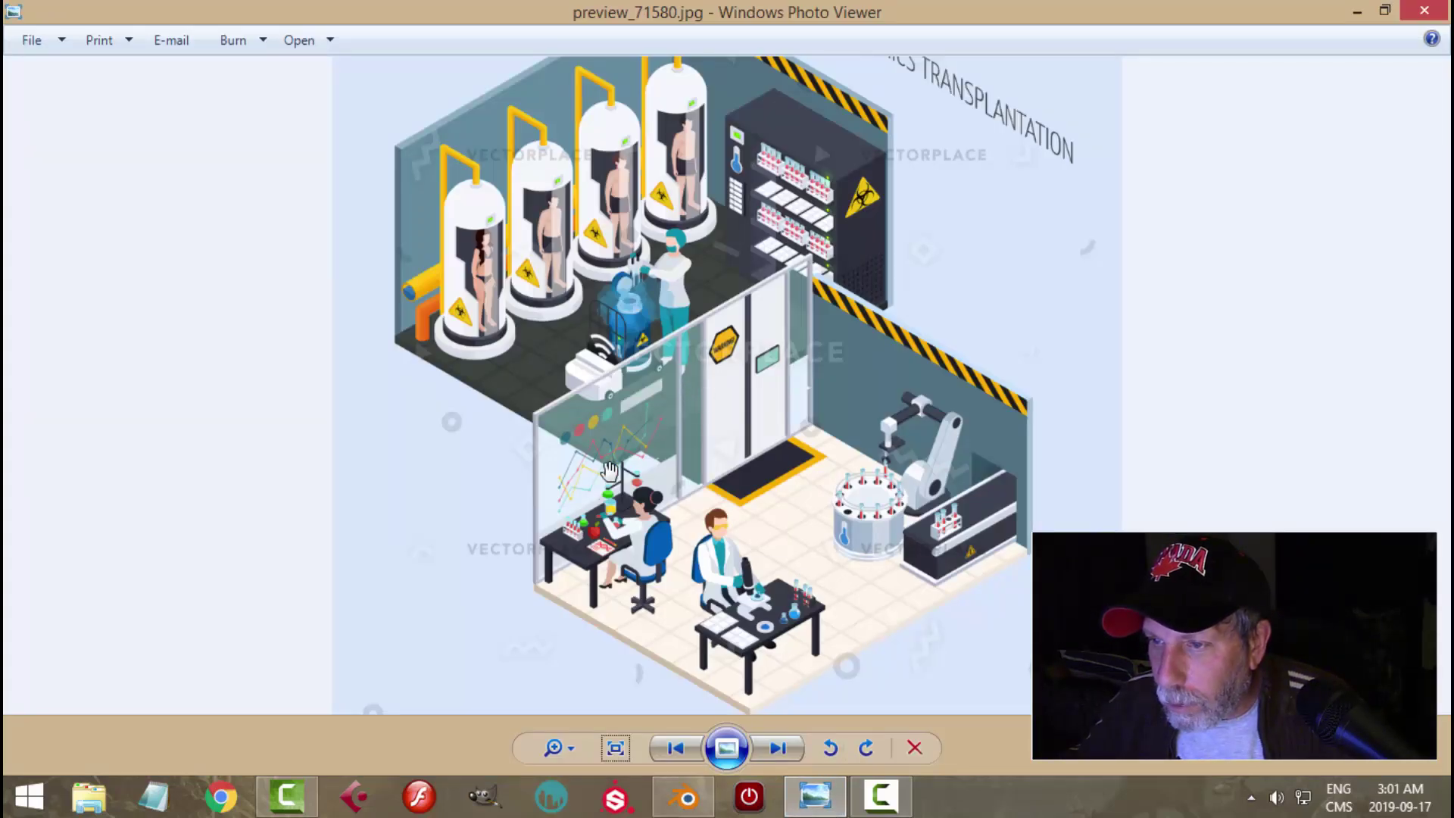
pyautogui.click(710, 801)
pyautogui.scroll(5, 659, 440)
pyautogui.keyDown('shift'); pyautogui.moveTo(671, 452); pyautogui.dragTo(794, 464, button='middle'); pyautogui.keyUp('shift')
pyautogui.moveTo(782, 422); pyautogui.dragTo(732, 432)
pyautogui.scroll(5, 728, 432)
pyautogui.scroll(2, 825, 449)
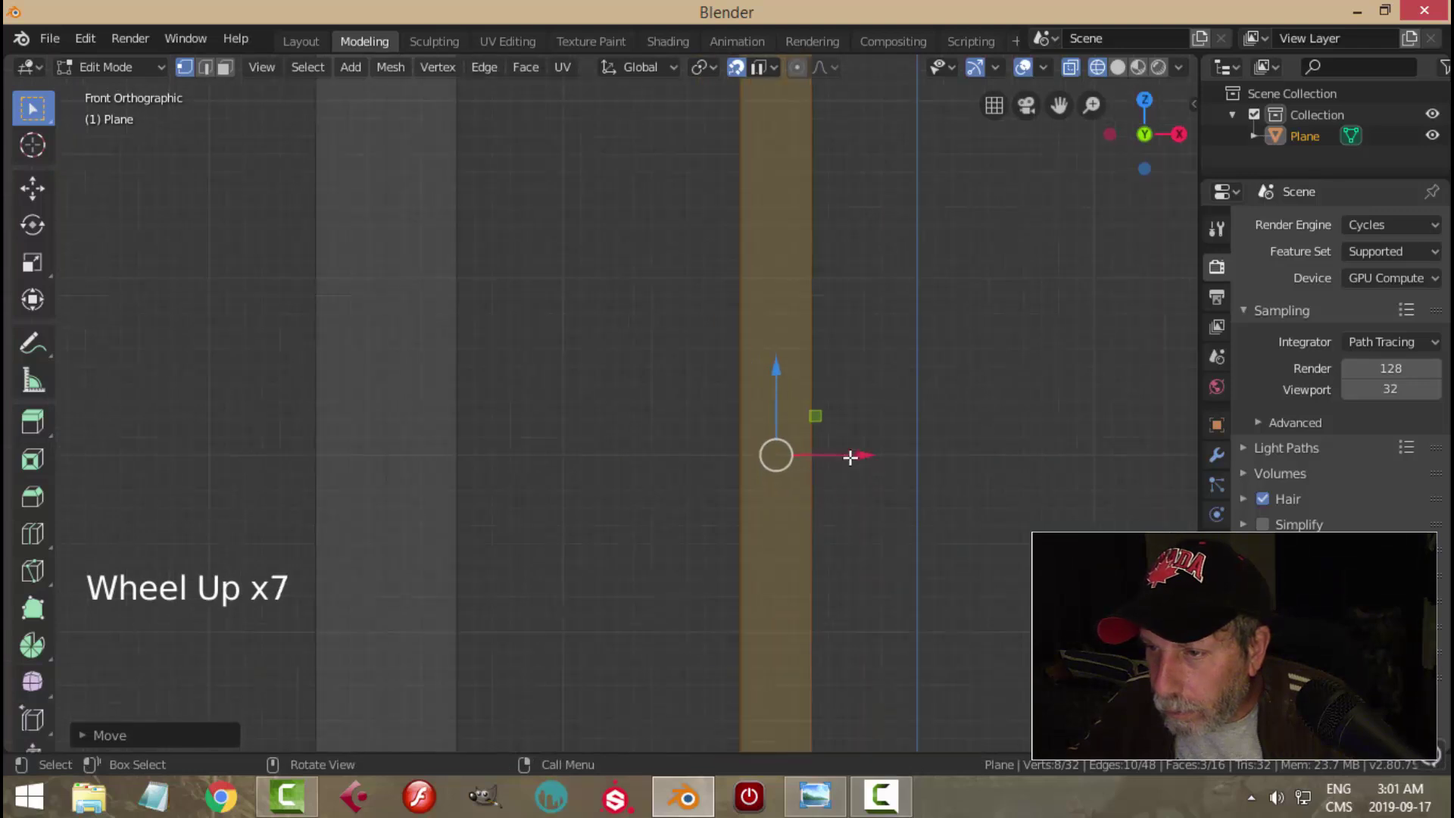
pyautogui.moveTo(853, 451); pyautogui.dragTo(854, 454)
# Step: Set snapping back to grid increments and align the second frame's right upright with the grid, about 0.06 units left of centre
pyautogui.keyDown('shift'); pyautogui.moveTo(889, 402); pyautogui.dragTo(894, 594, button='middle'); pyautogui.keyUp('shift')
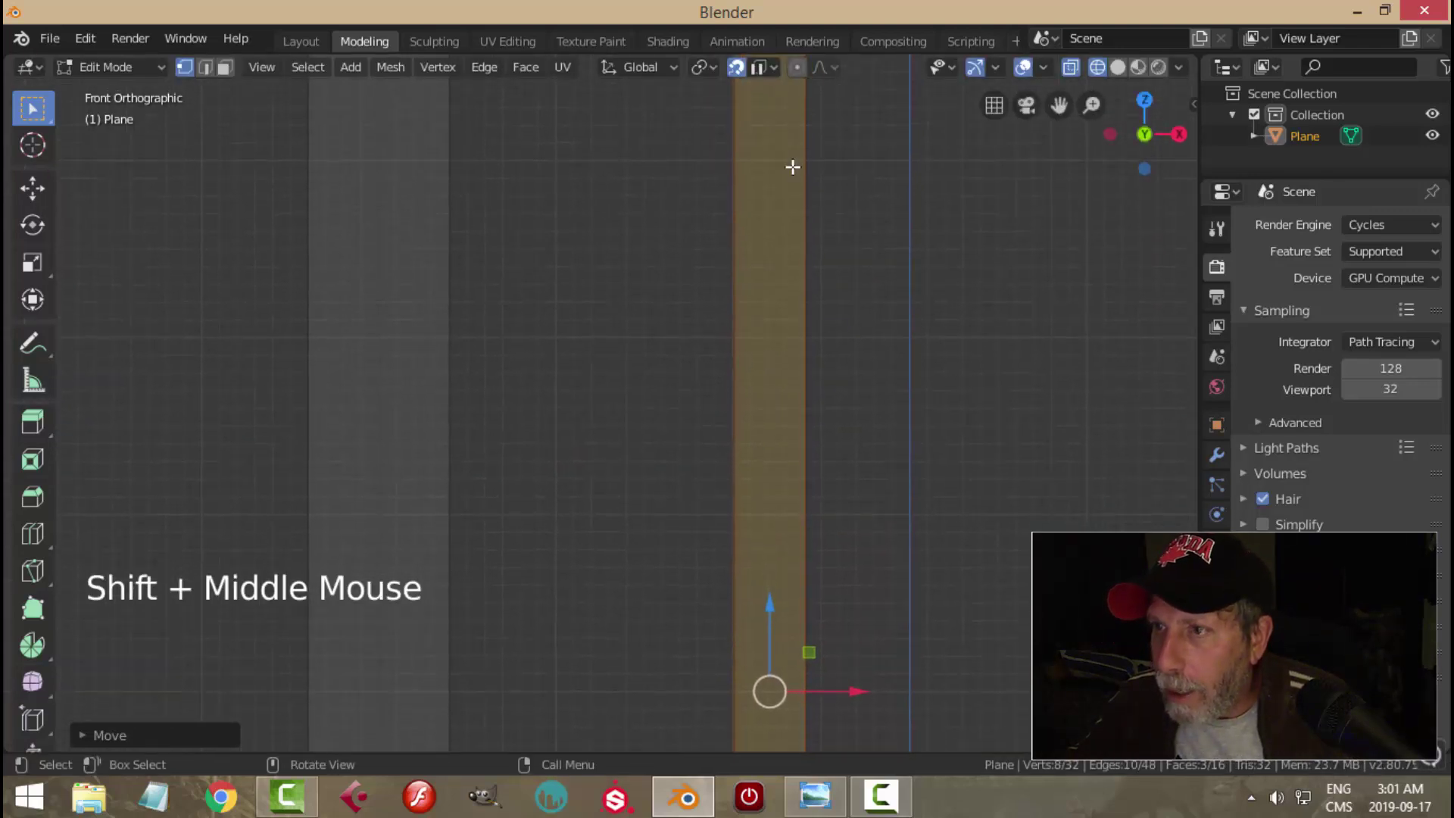
pyautogui.click(756, 72)
pyautogui.click(723, 130)
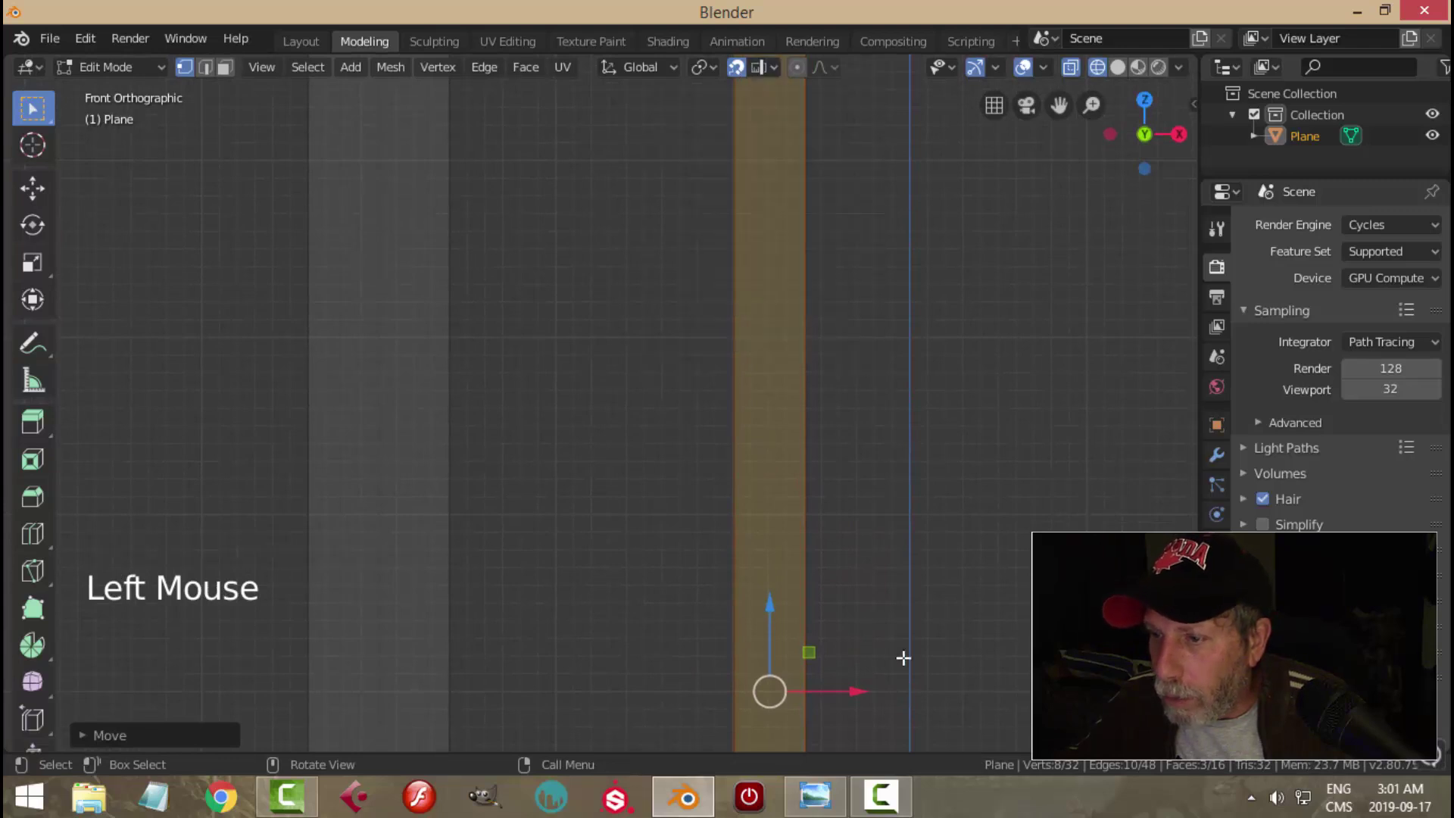
pyautogui.moveTo(869, 691); pyautogui.dragTo(858, 692)
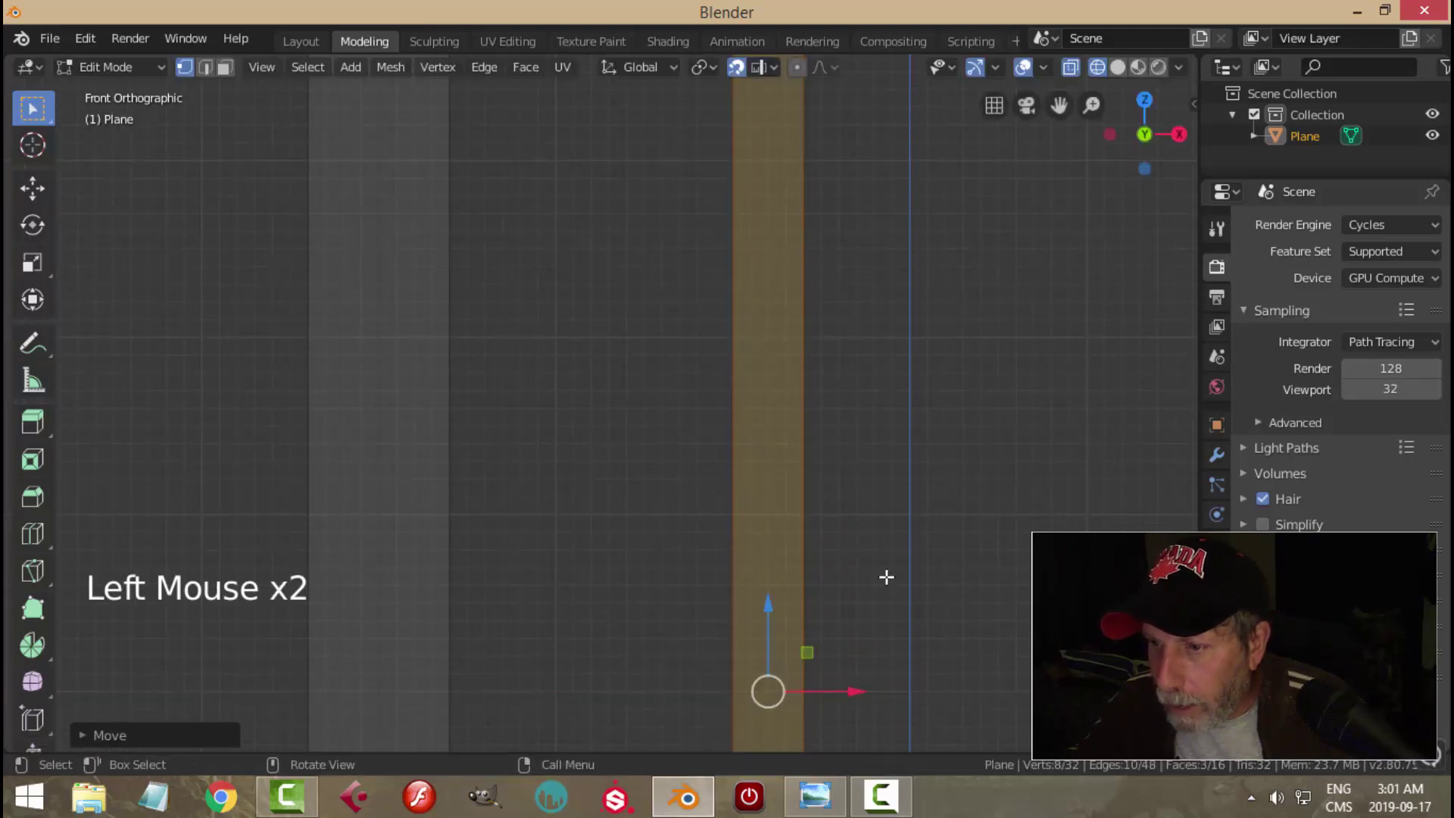
# Step: Select the whole narrow second frame with all its linked geometry and change snapping from increments to edges
pyautogui.scroll(-5, 880, 577)
pyautogui.scroll(-1, 856, 566)
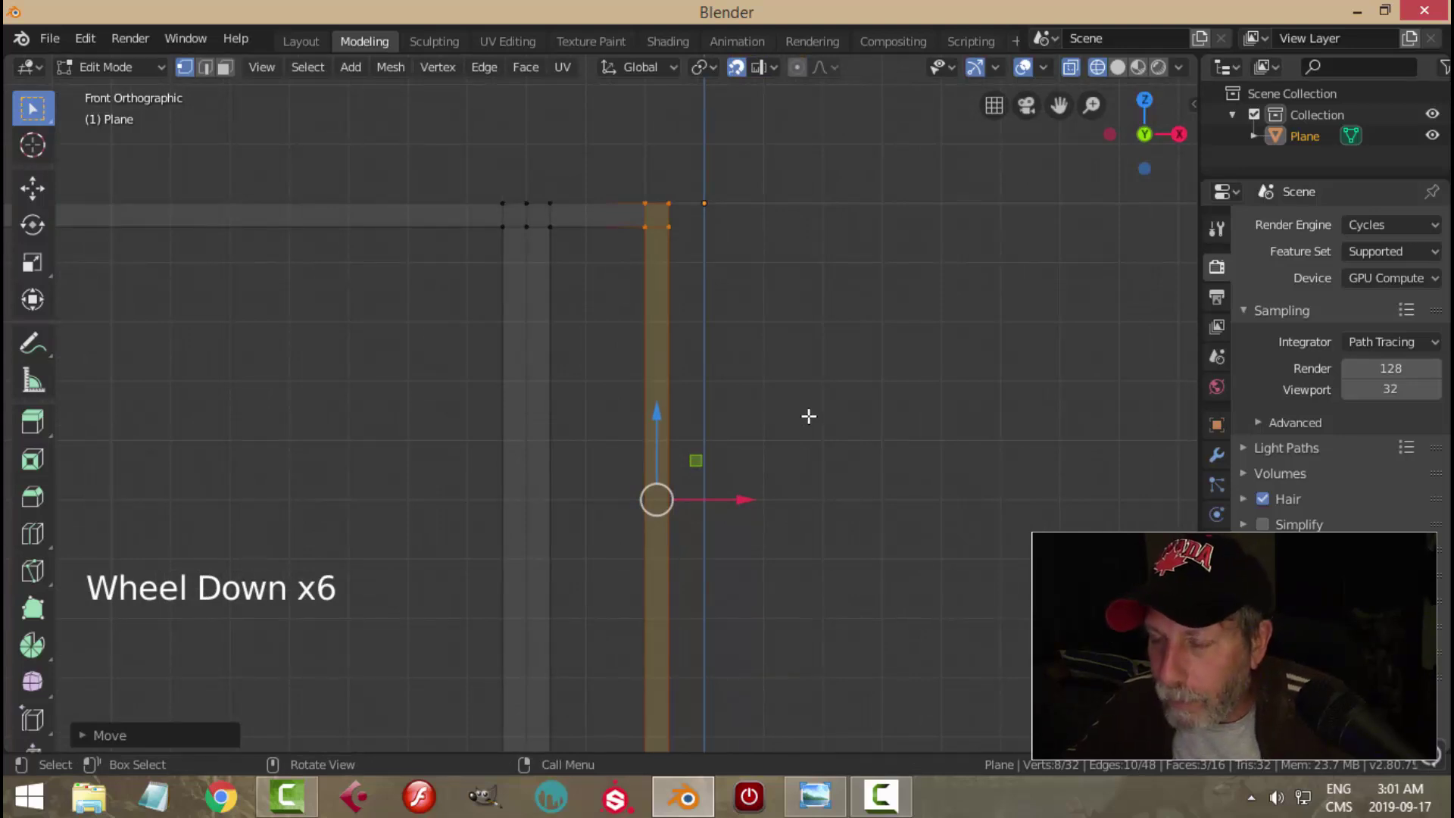
pyautogui.hotkey('alt', 'a')
pyautogui.scroll(-3, 628, 457)
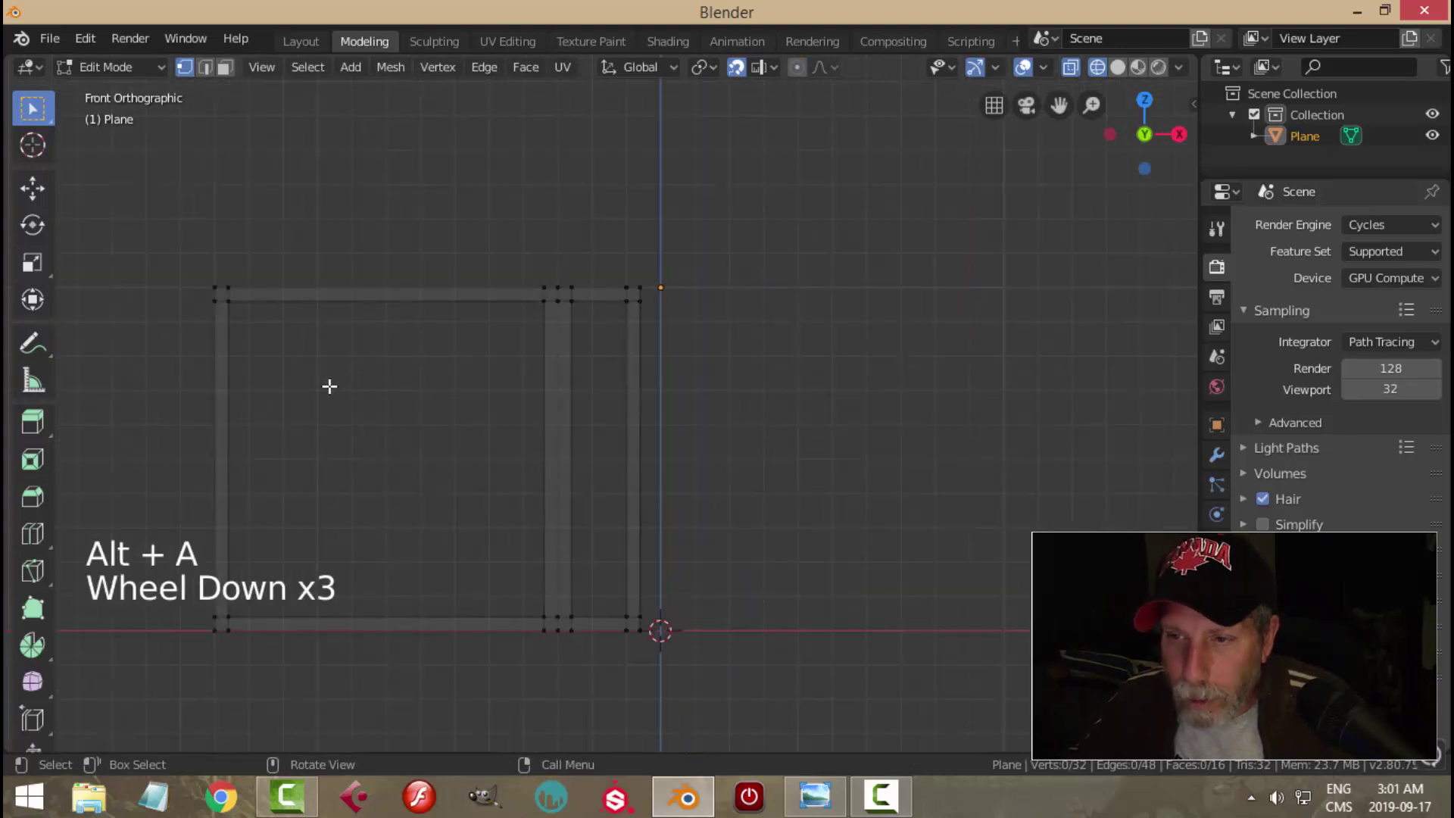
pyautogui.scroll(2, 576, 326)
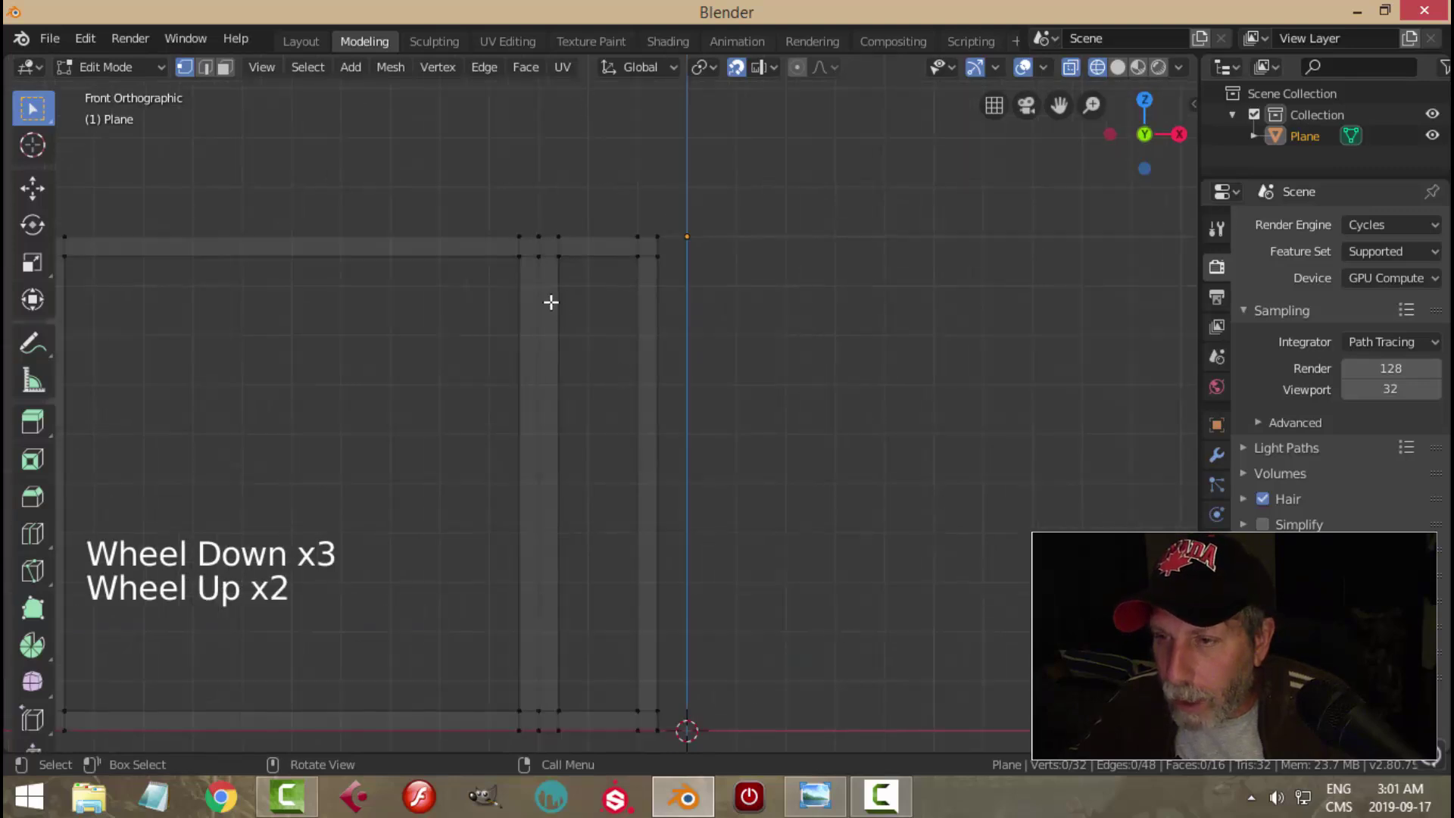
pyautogui.click(637, 236)
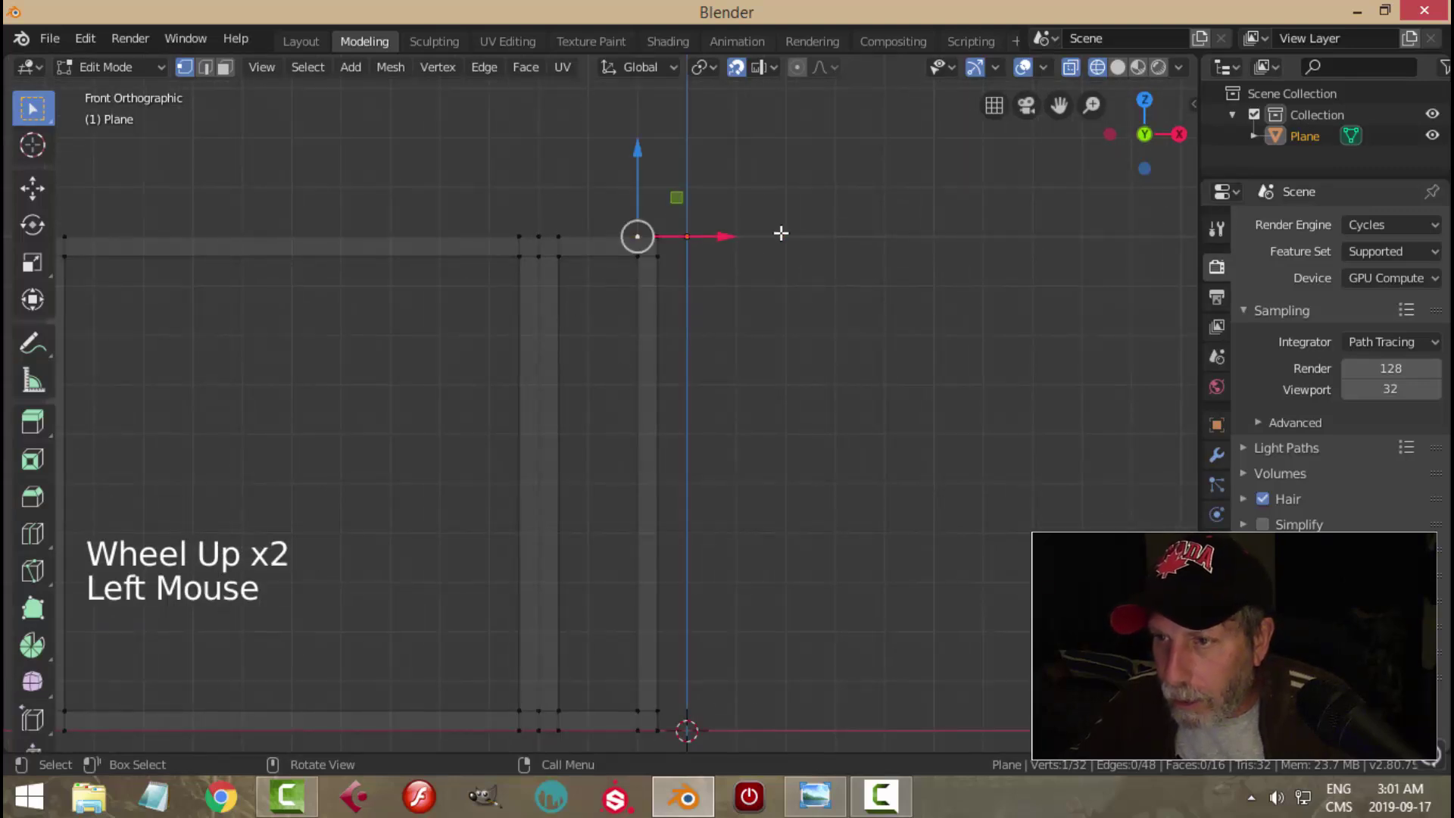
pyautogui.hotkey('ctrl', 'l')
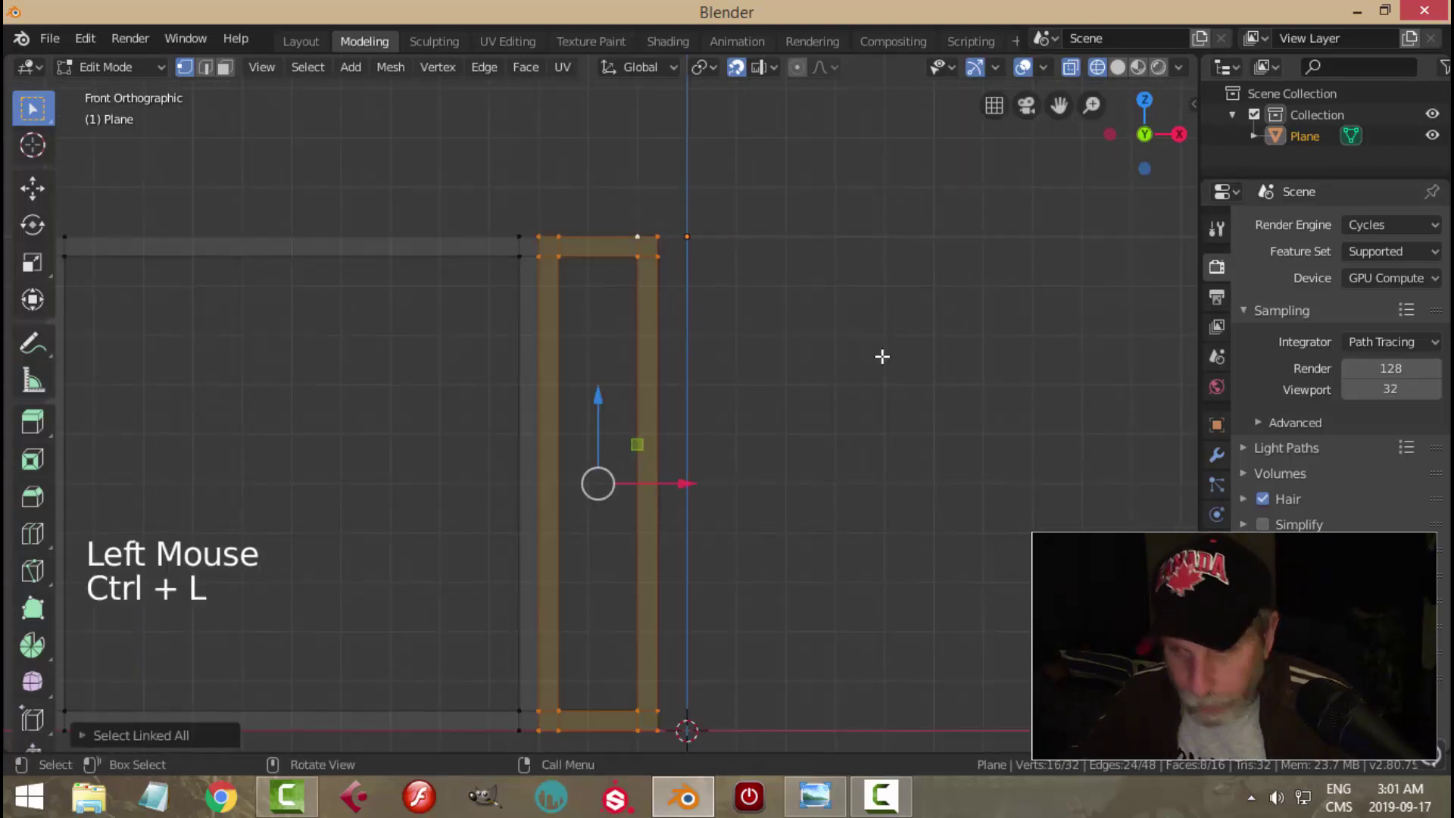
pyautogui.click(761, 67)
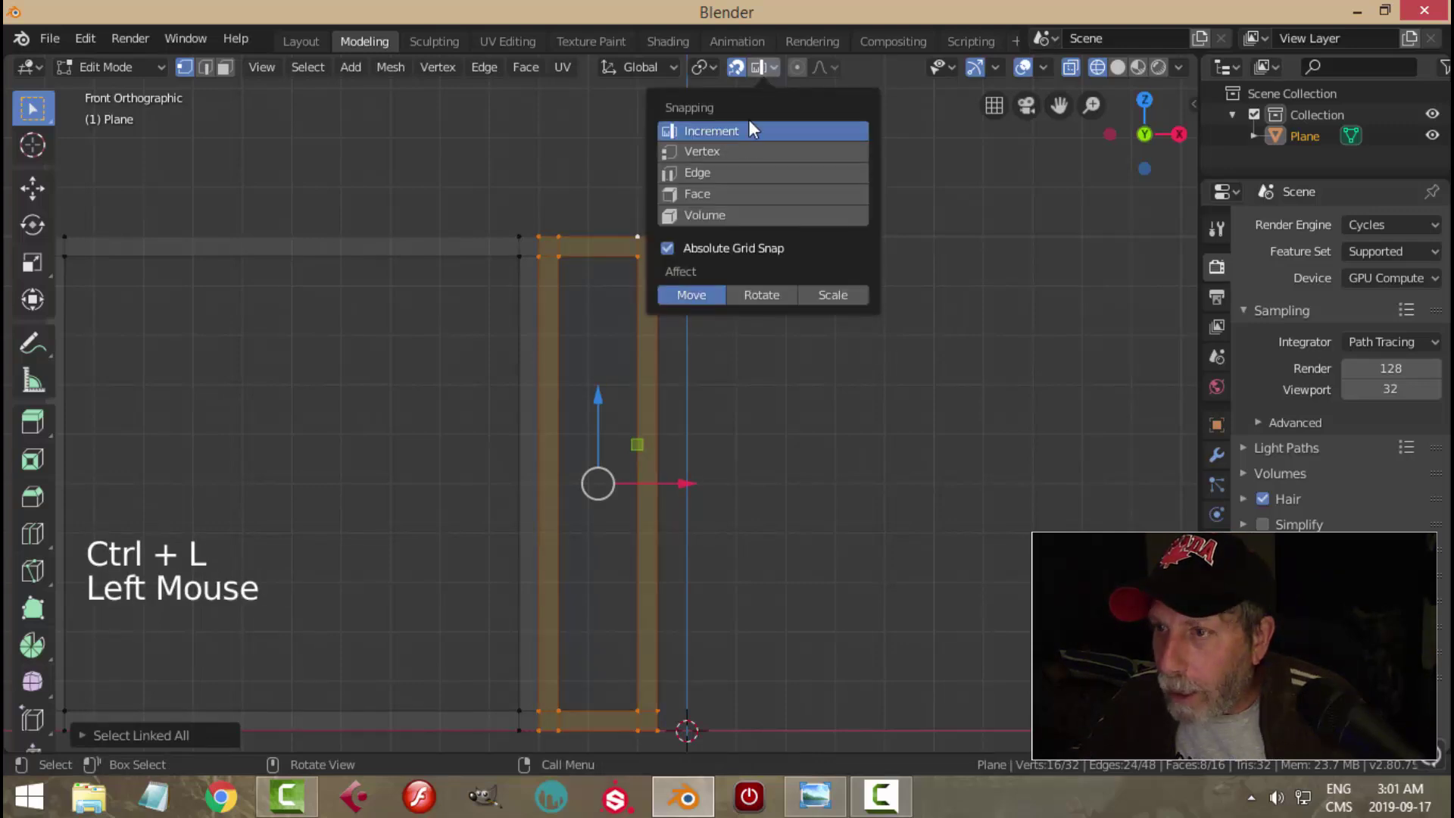
pyautogui.click(736, 179)
# Step: Duplicate the narrow frame and snap the copy against the original's right side as a third frame
pyautogui.hotkey('shift', 'd')
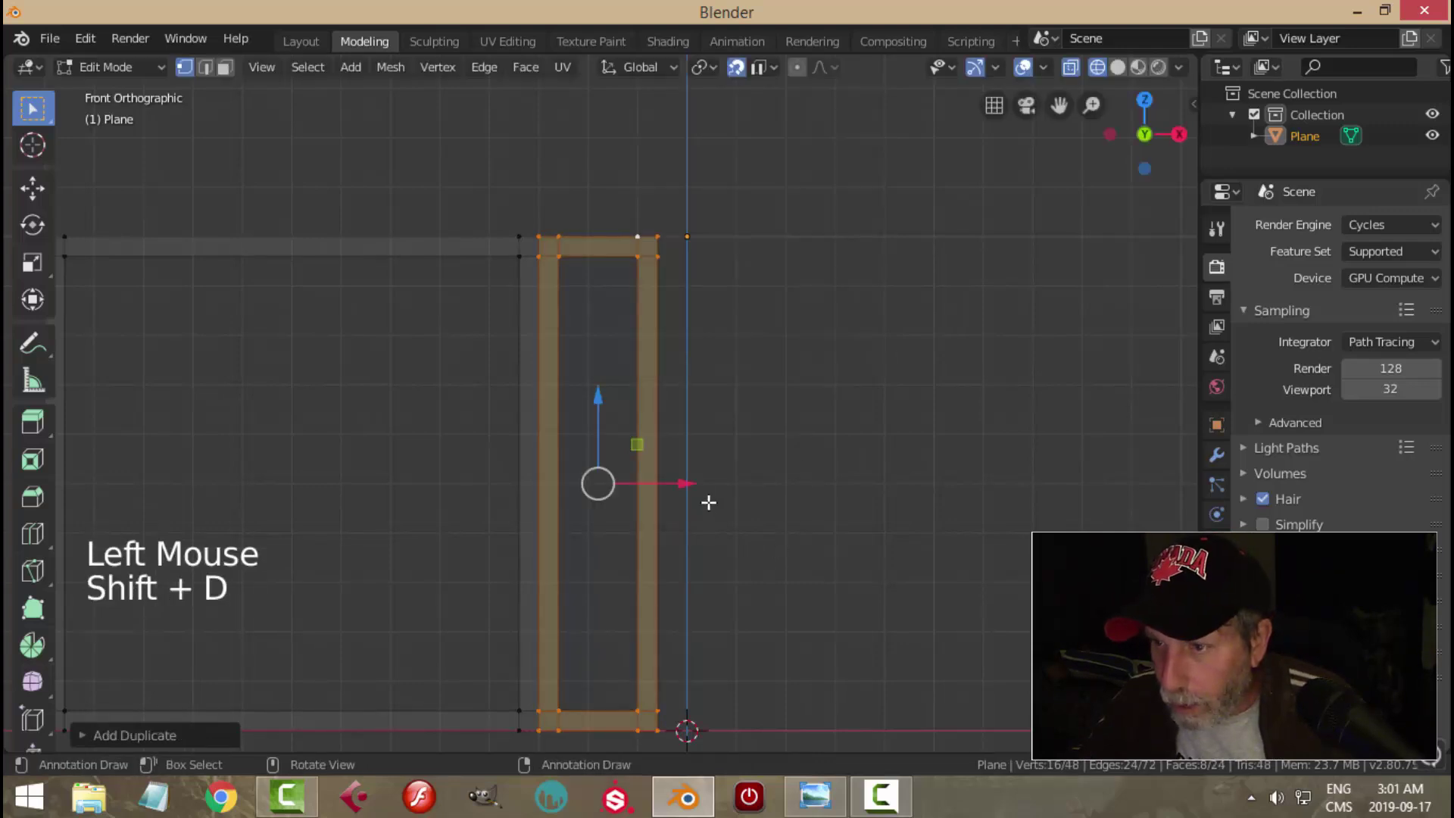
pyautogui.click(924, 486)
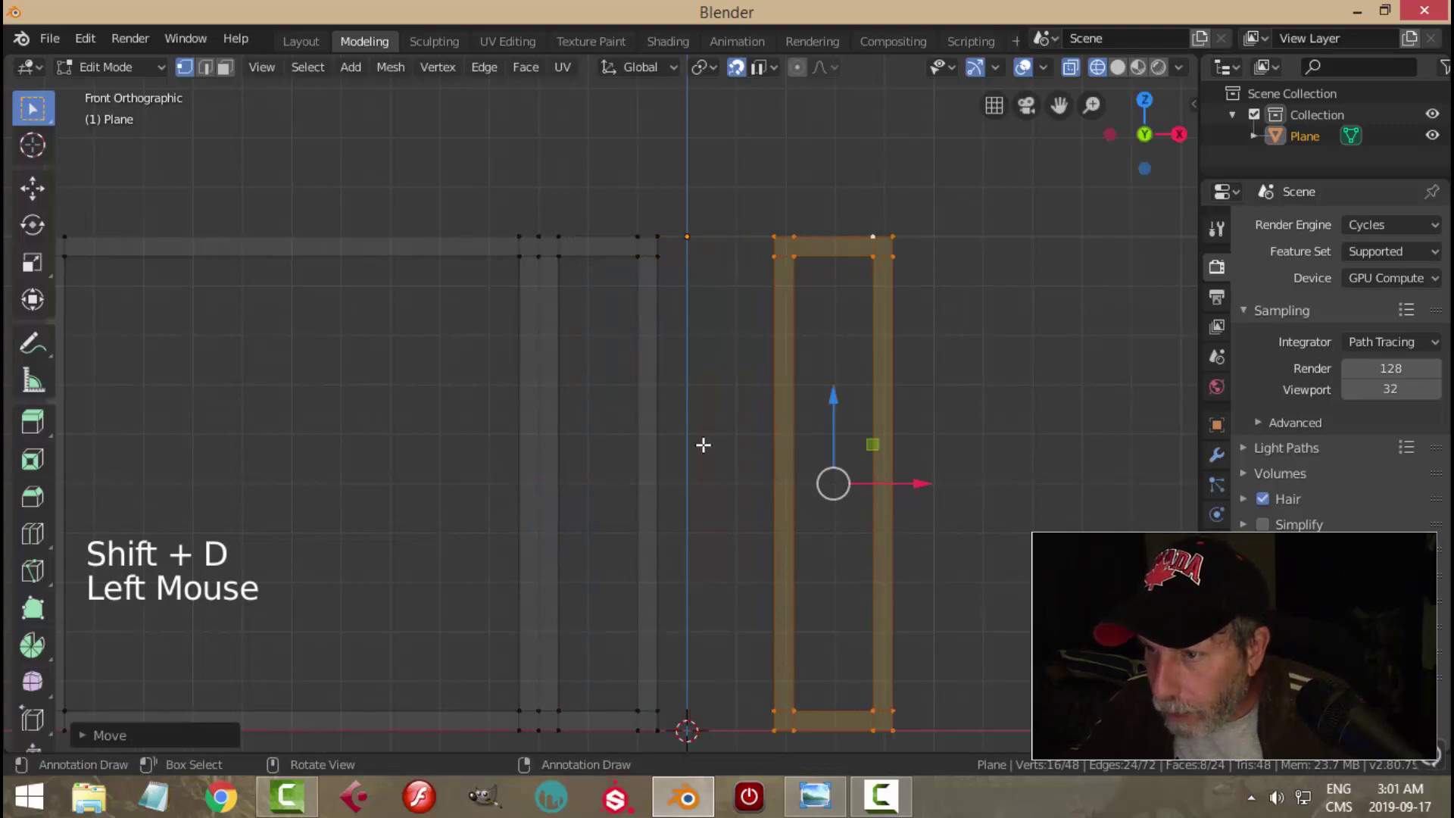
pyautogui.scroll(2, 727, 461)
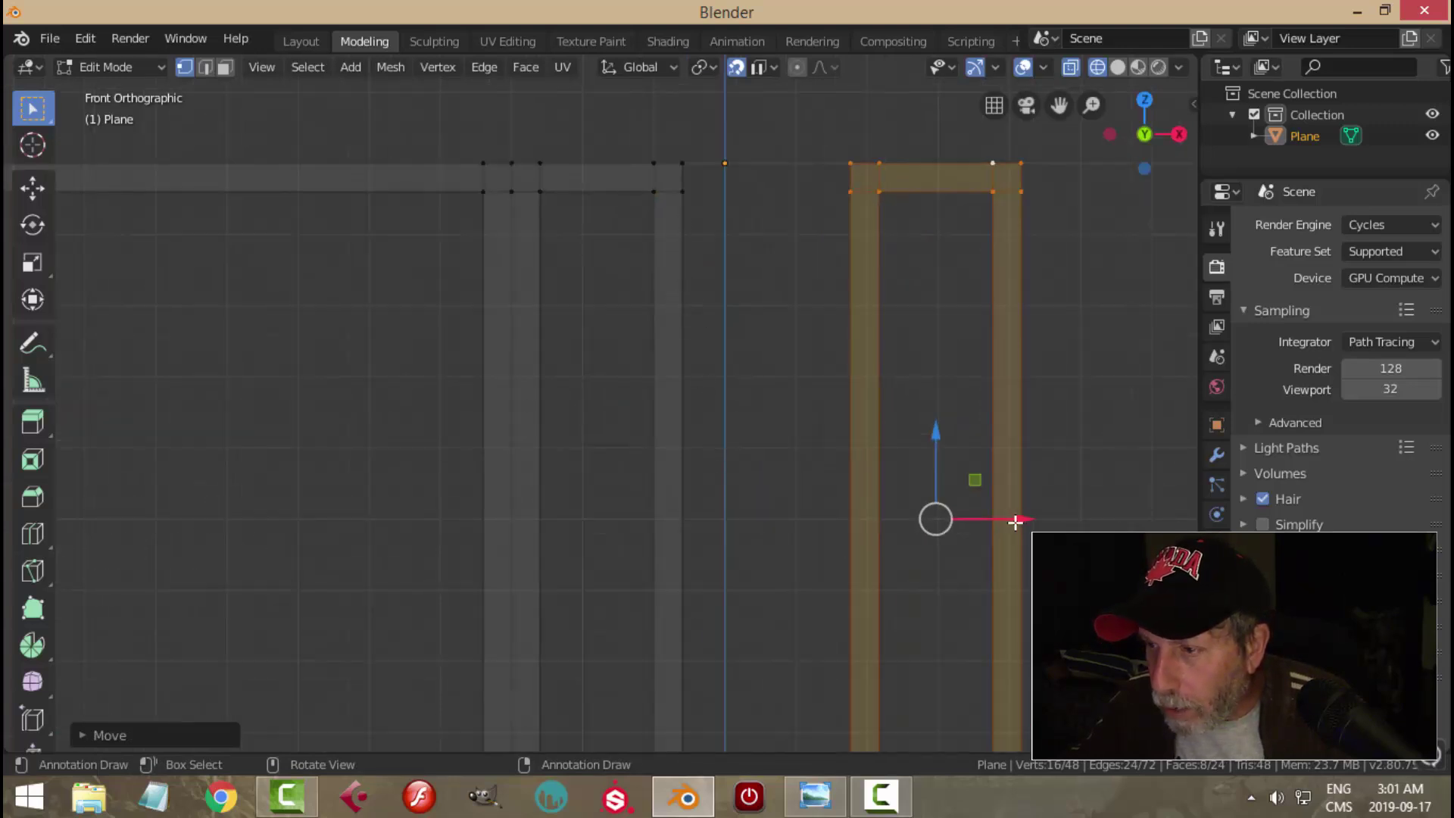
pyautogui.moveTo(1016, 521); pyautogui.dragTo(698, 468)
pyautogui.hotkey('alt', 'a')
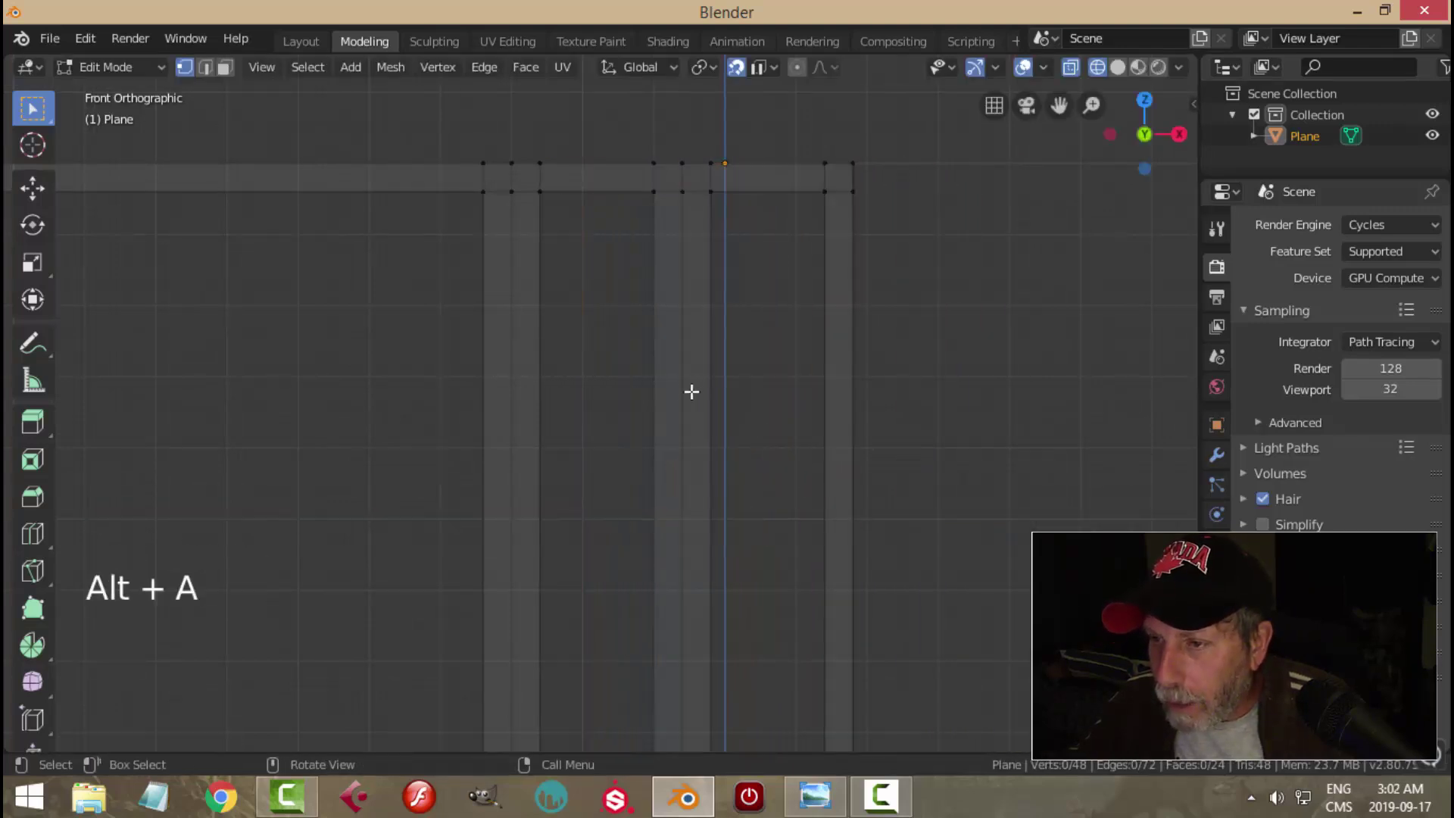
# Step: Check the door in the reference image, then with increment snapping move the third frame's right upright outward until the frame is about 0.68 units wide
pyautogui.scroll(-6, 805, 419)
pyautogui.keyDown('shift'); pyautogui.moveTo(882, 451); pyautogui.dragTo(821, 464, button='middle'); pyautogui.keyUp('shift')
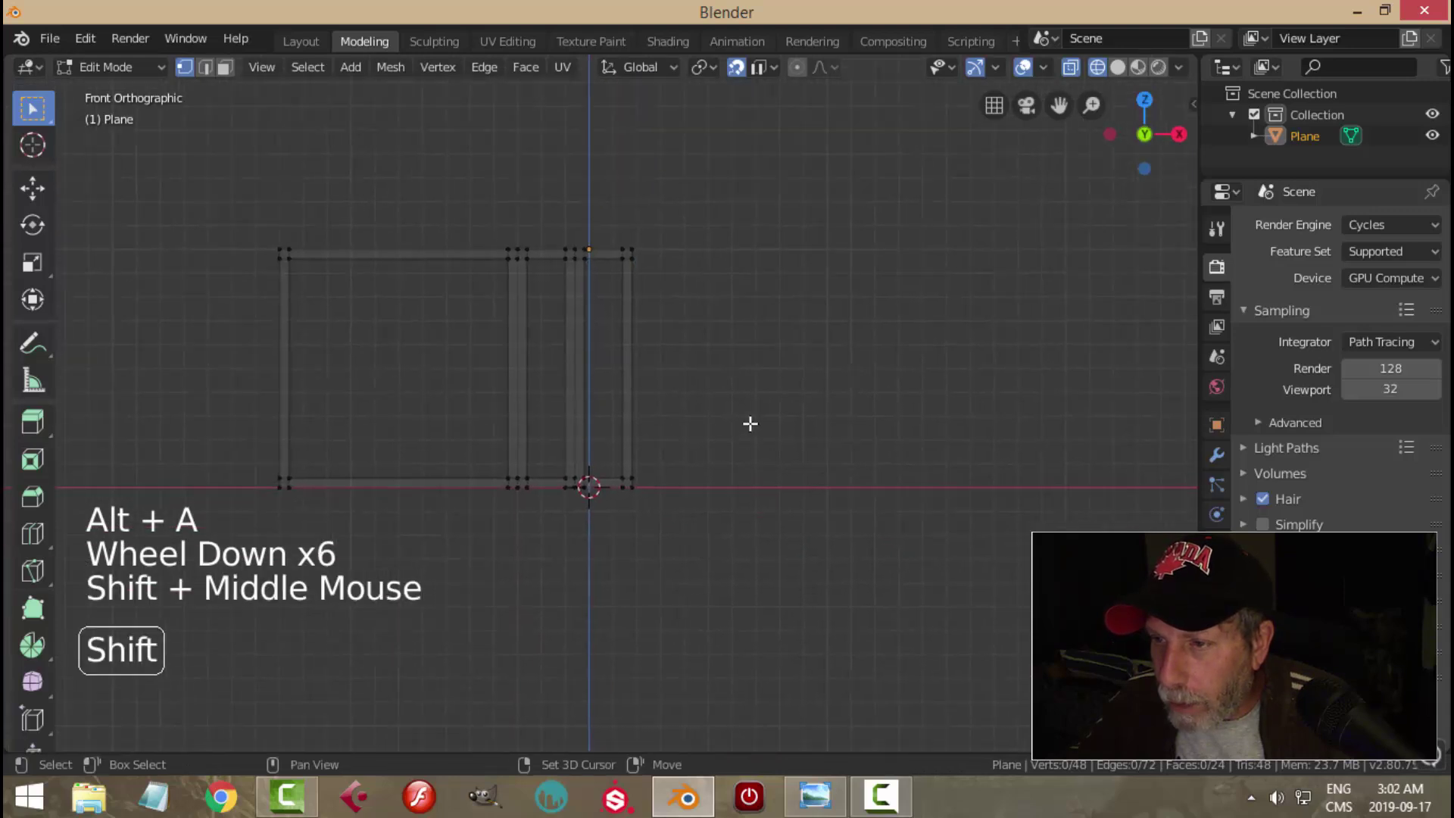
pyautogui.press('b')
pyautogui.moveTo(611, 219); pyautogui.dragTo(710, 538)
pyautogui.scroll(3, 716, 530)
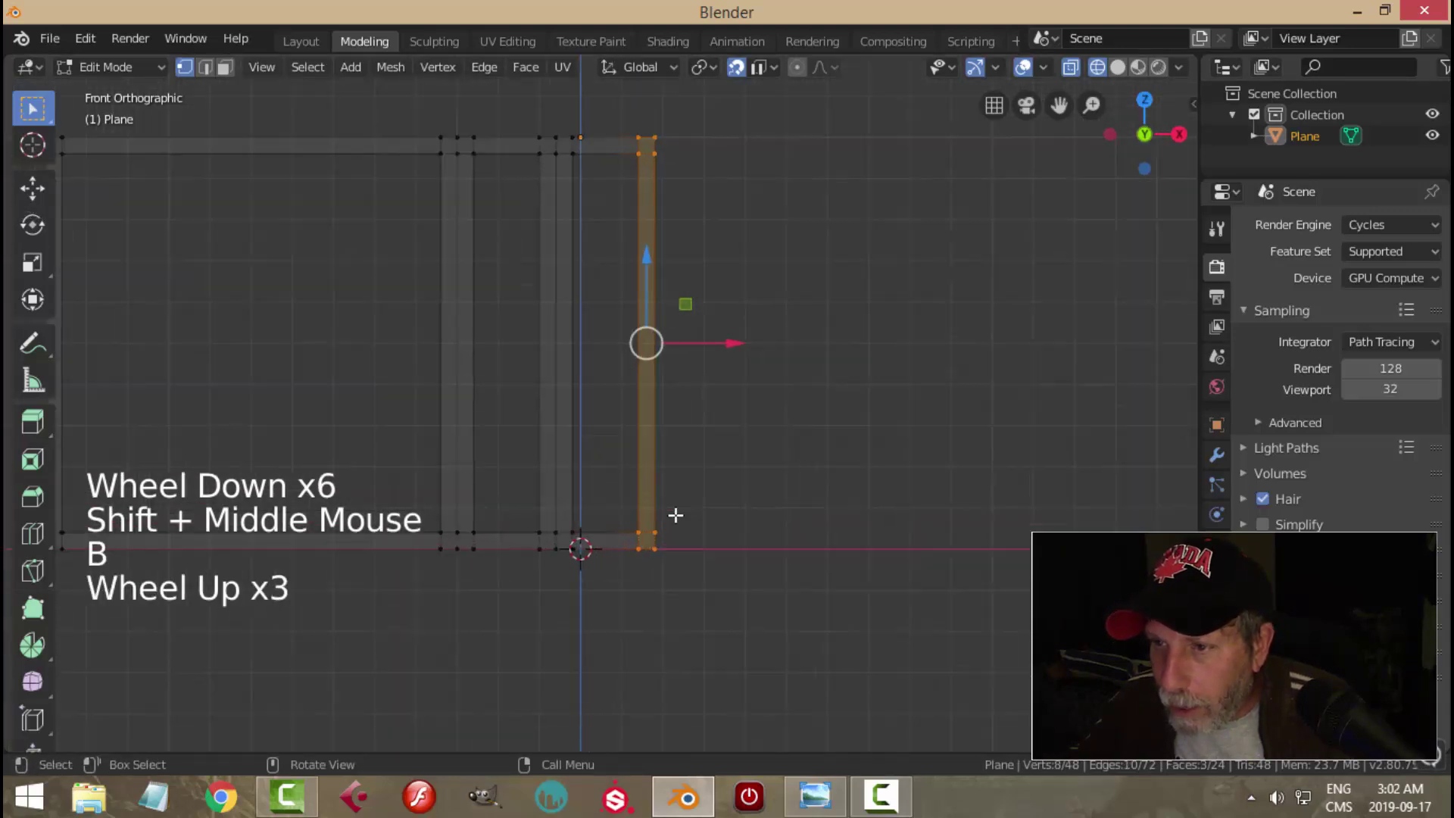
pyautogui.click(814, 795)
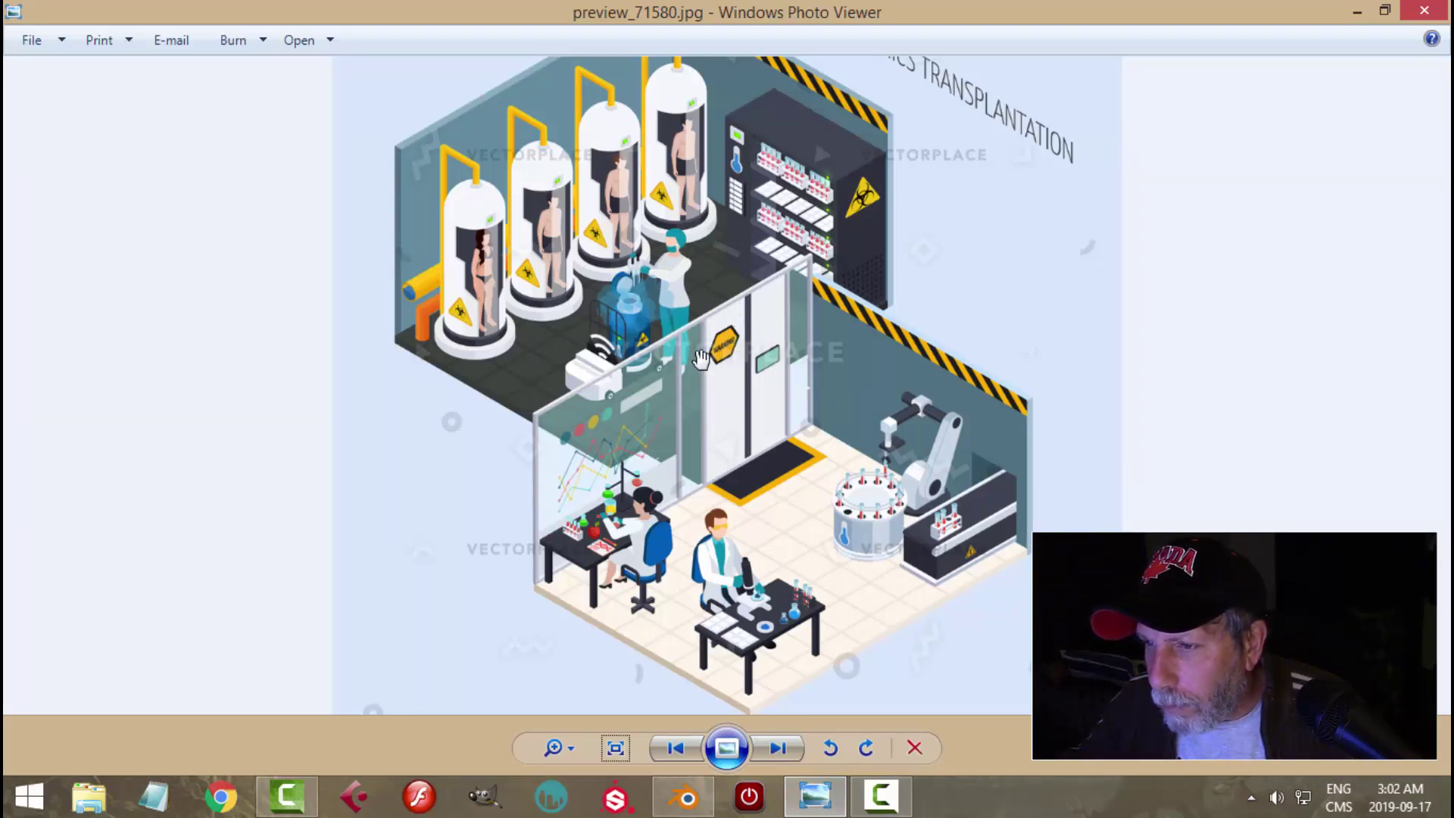
pyautogui.click(684, 796)
pyautogui.scroll(2, 780, 338)
pyautogui.scroll(-2, 770, 149)
pyautogui.click(769, 68)
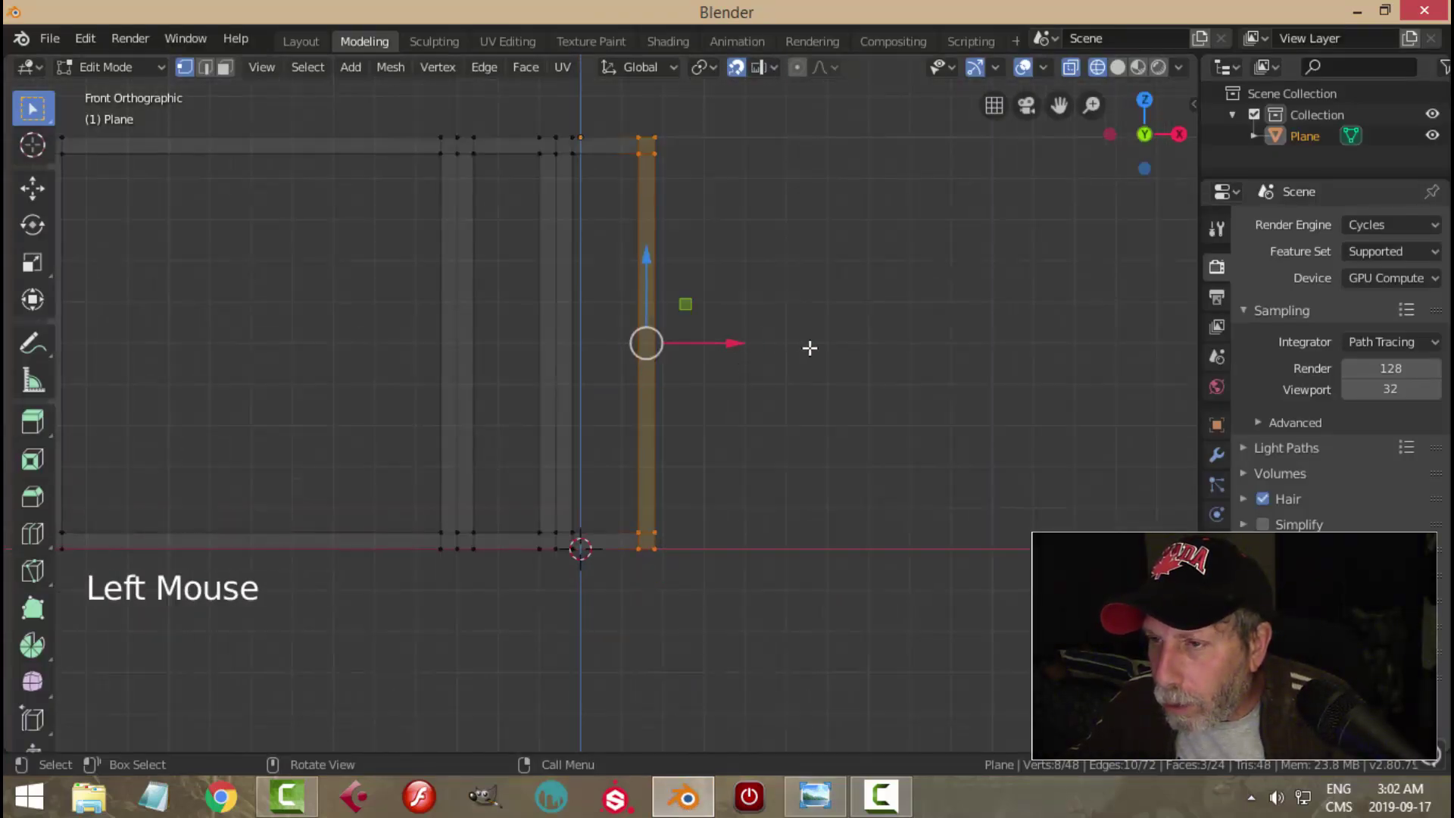
pyautogui.moveTo(738, 344); pyautogui.dragTo(924, 347)
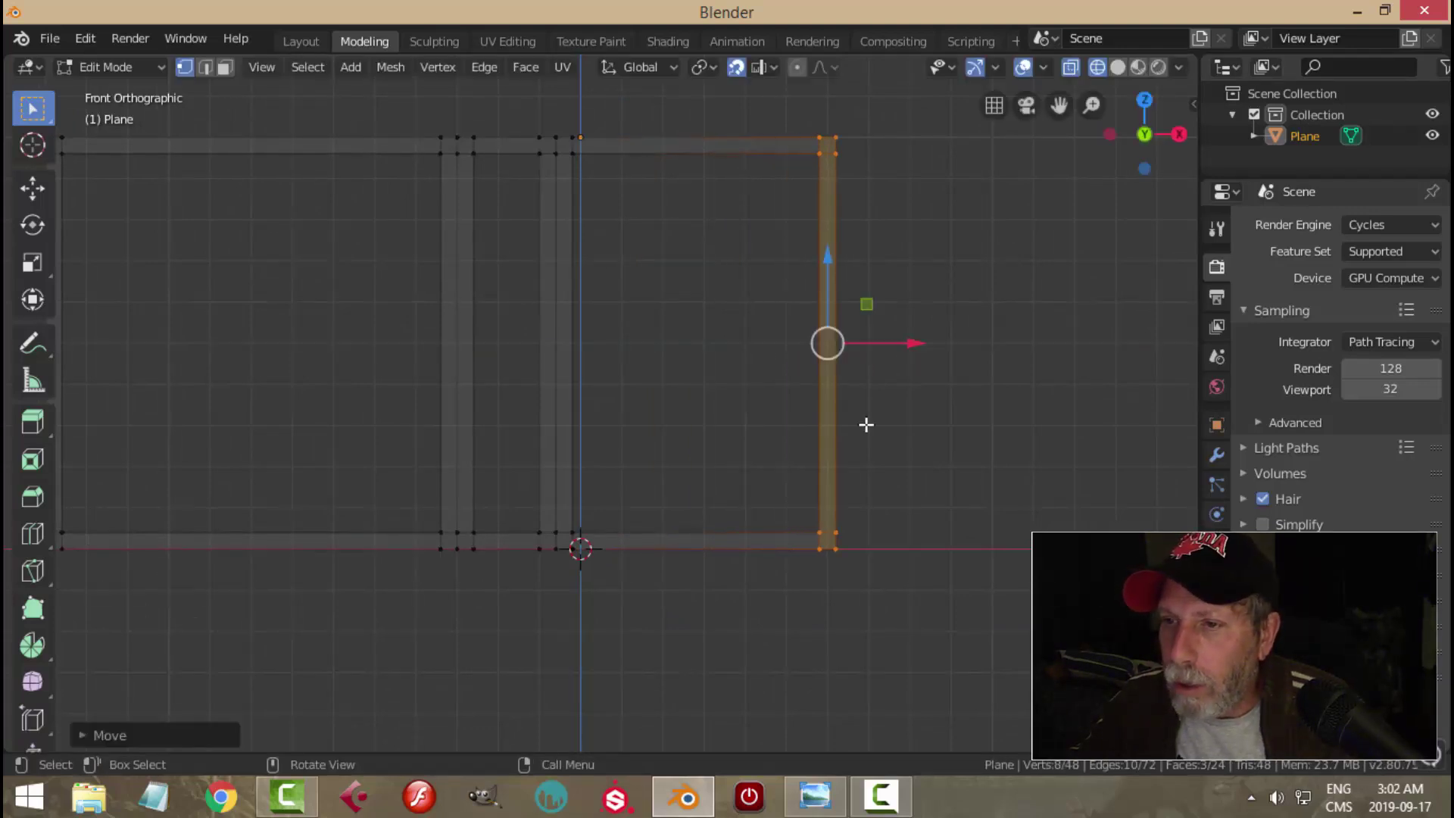
# Step: Nudge the third frame's right upright slightly outward so the door frame is about 0.7 units wide
pyautogui.scroll(-3, 805, 434)
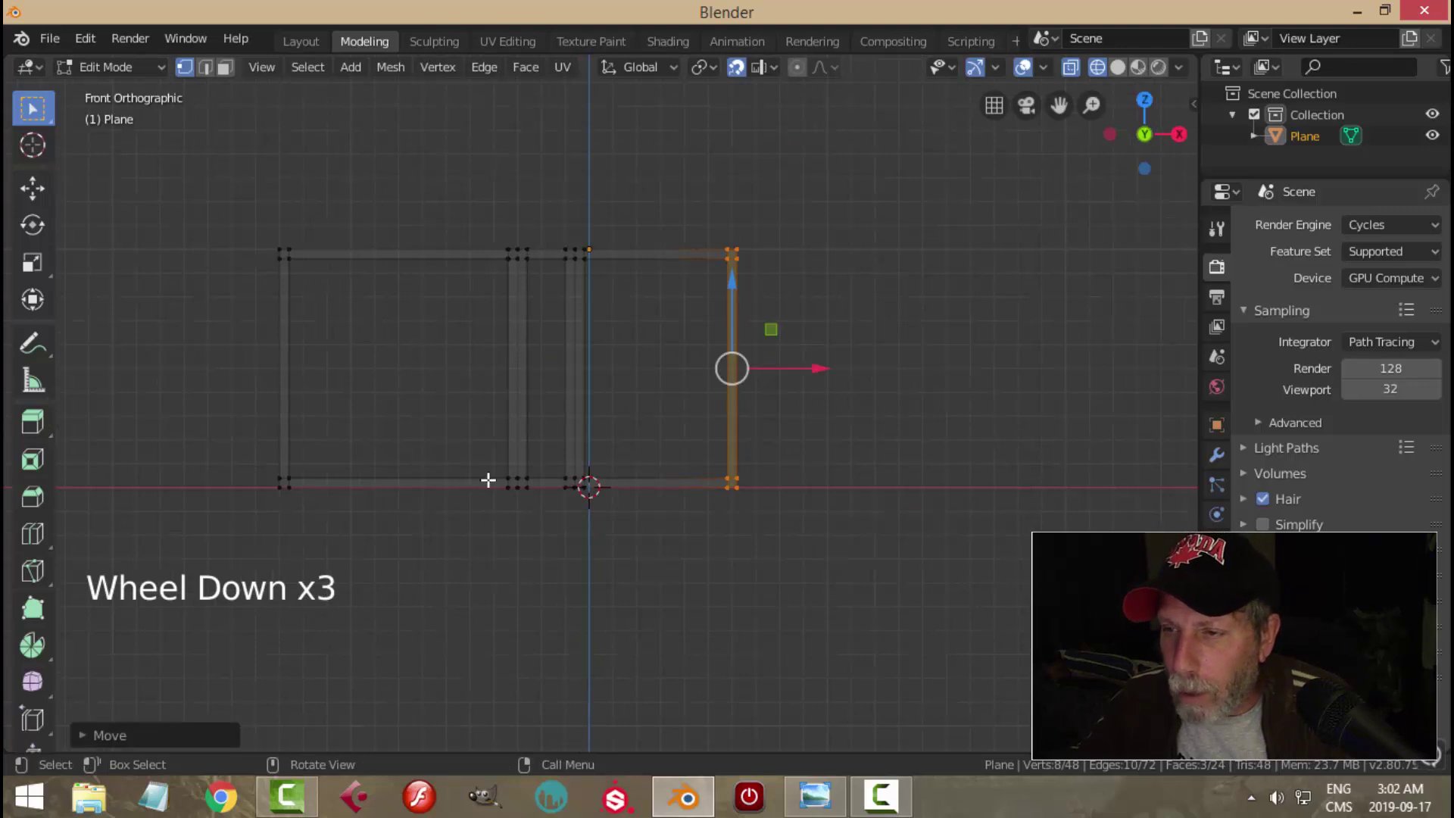
pyautogui.scroll(1, 935, 473)
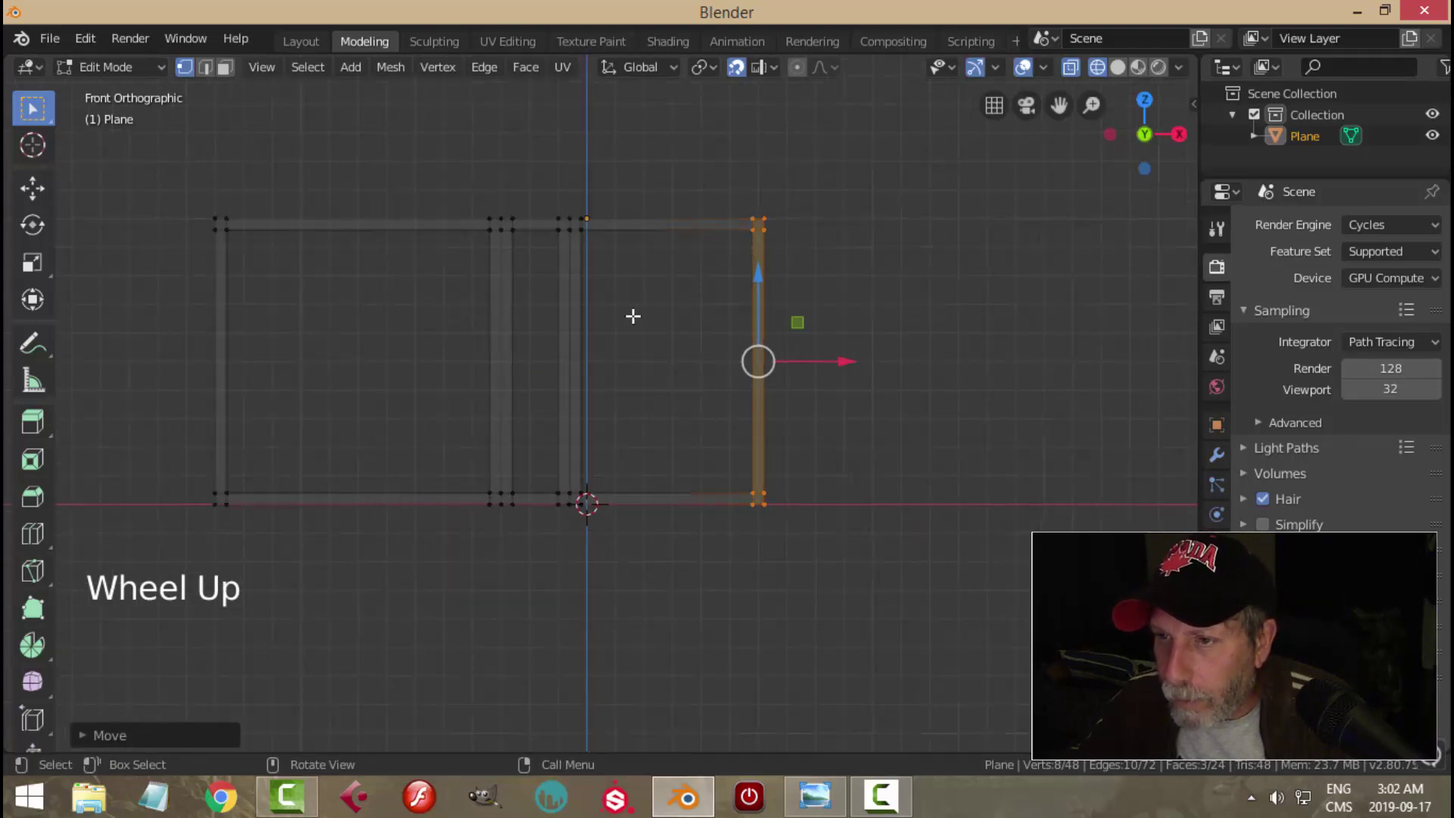
pyautogui.scroll(2, 876, 367)
pyautogui.moveTo(876, 355); pyautogui.dragTo(863, 366)
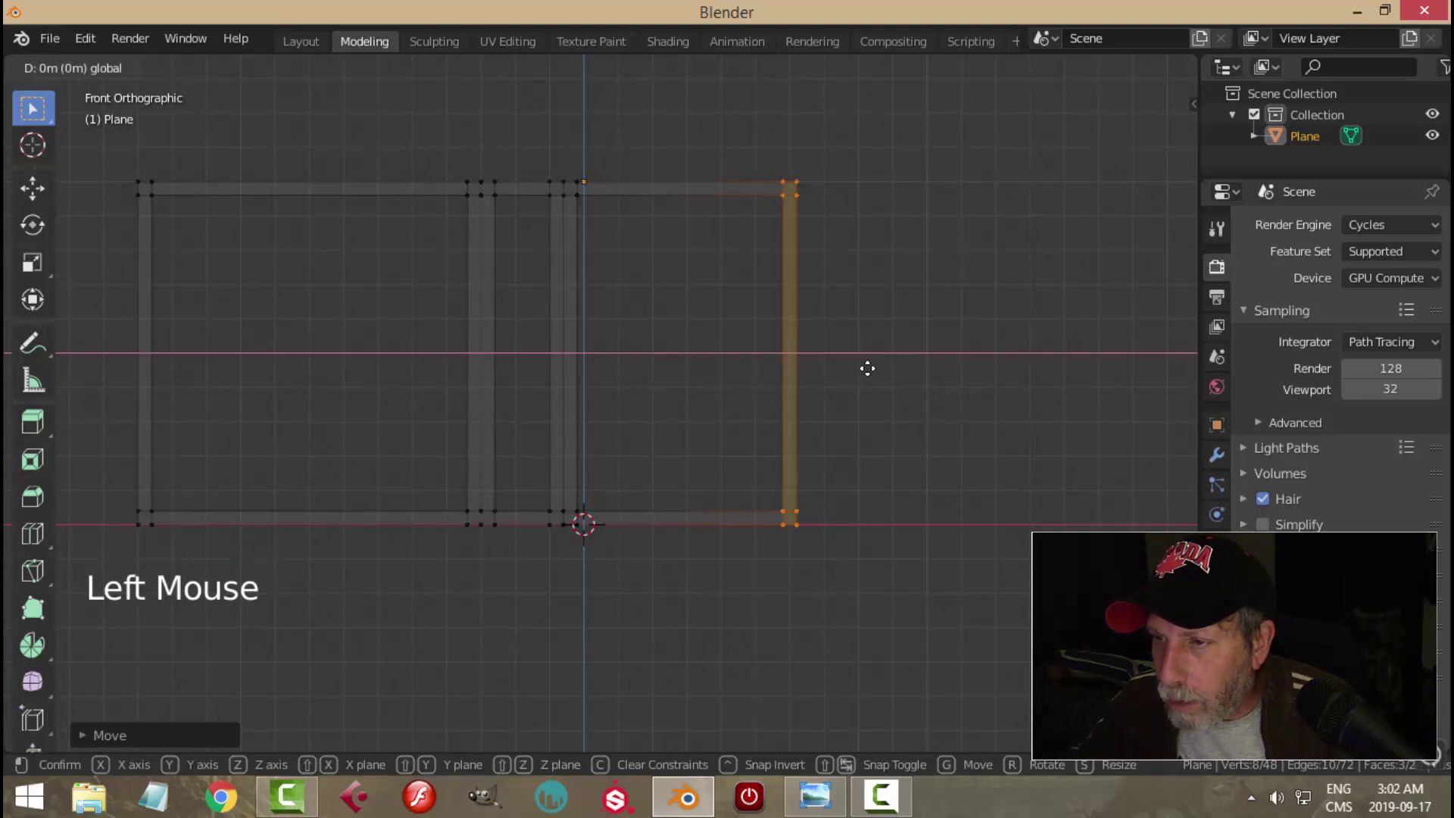
pyautogui.keyDown('shift'); pyautogui.moveTo(938, 389); pyautogui.dragTo(783, 493, button='middle'); pyautogui.keyUp('shift')
pyautogui.scroll(1, 784, 493)
pyautogui.scroll(2, 783, 493)
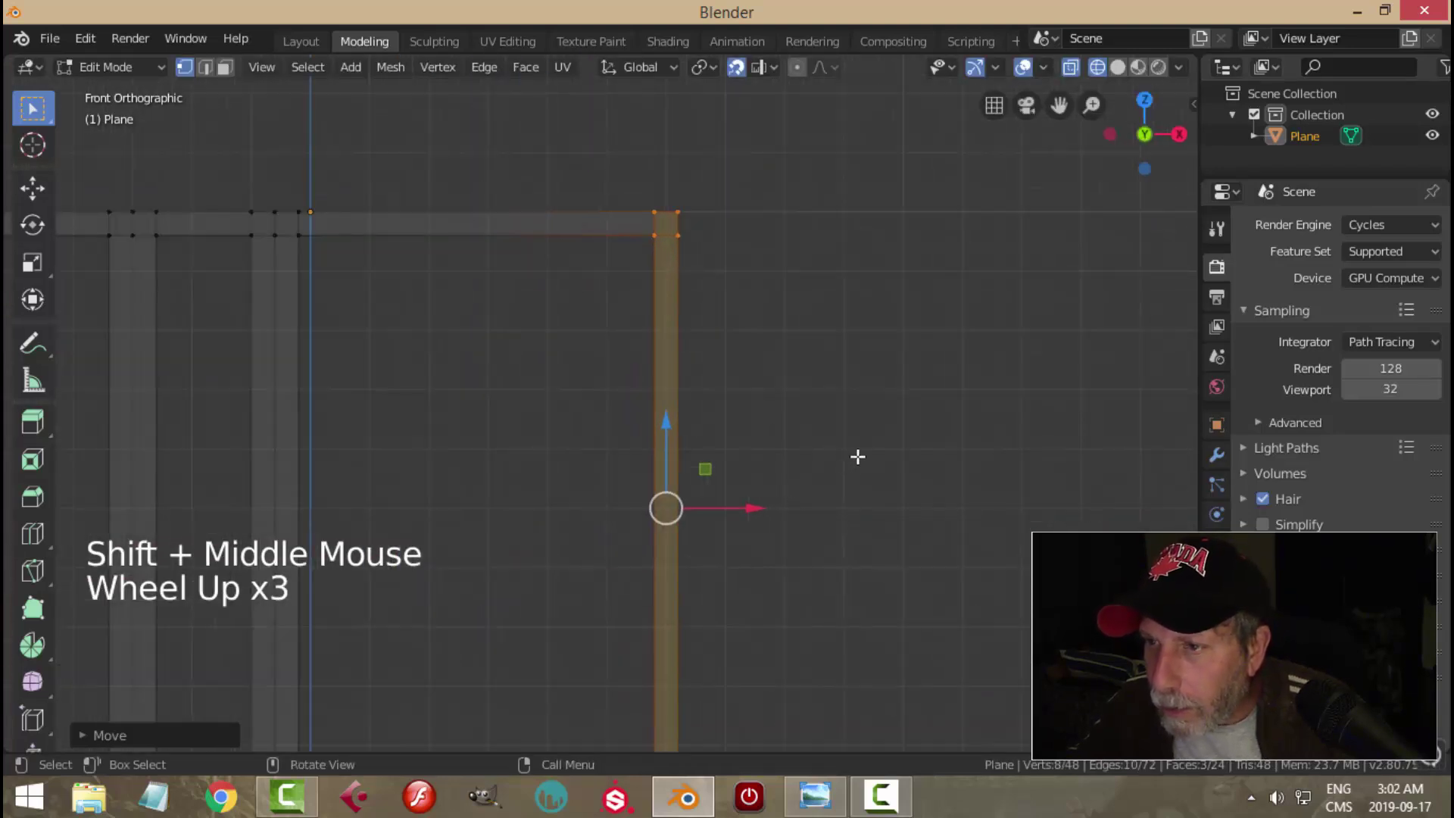
pyautogui.moveTo(767, 511); pyautogui.dragTo(772, 508)
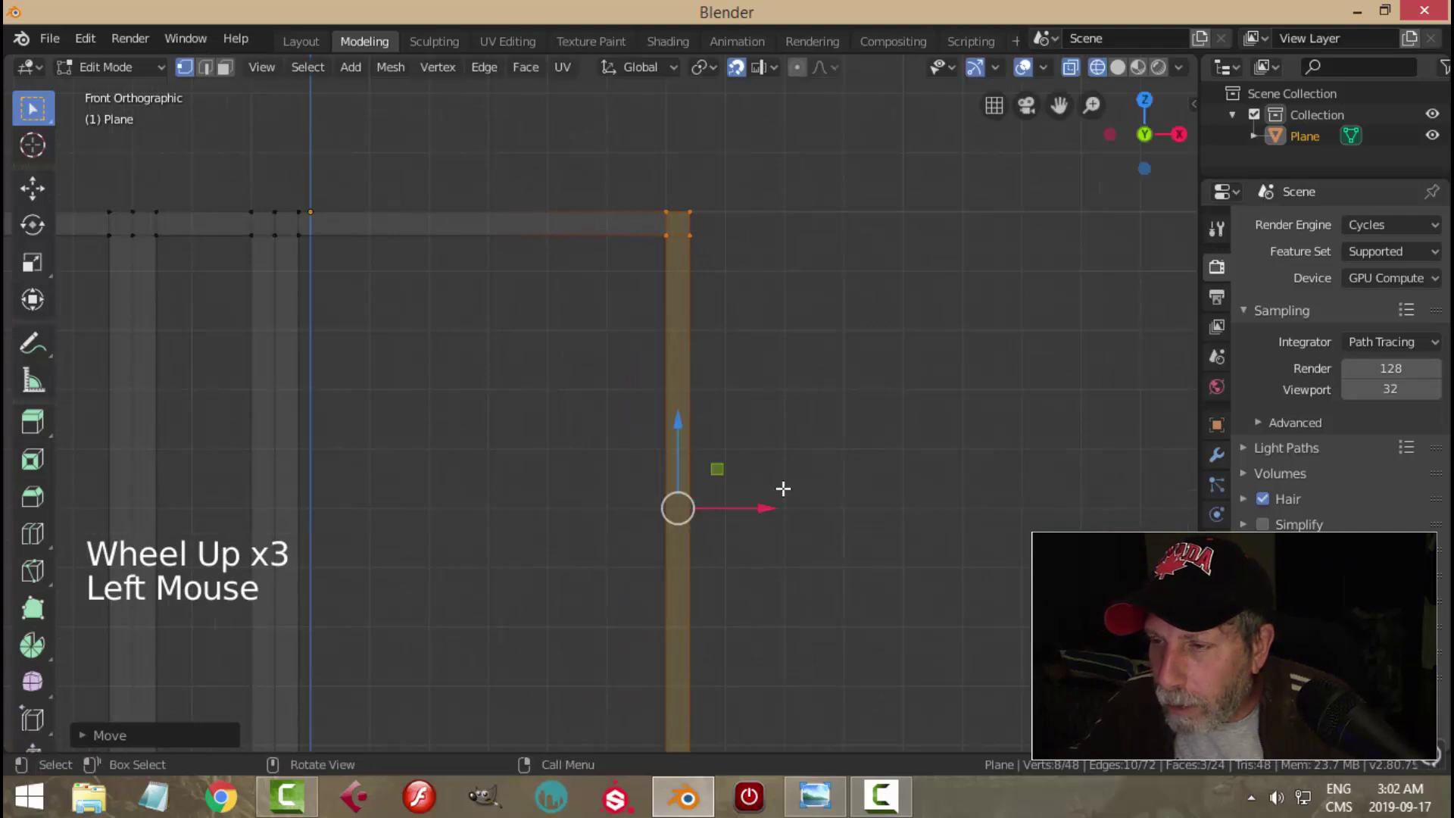
# Step: Select the whole narrow second frame and place a duplicate of it beyond the wide door frame's right side
pyautogui.scroll(-4, 724, 399)
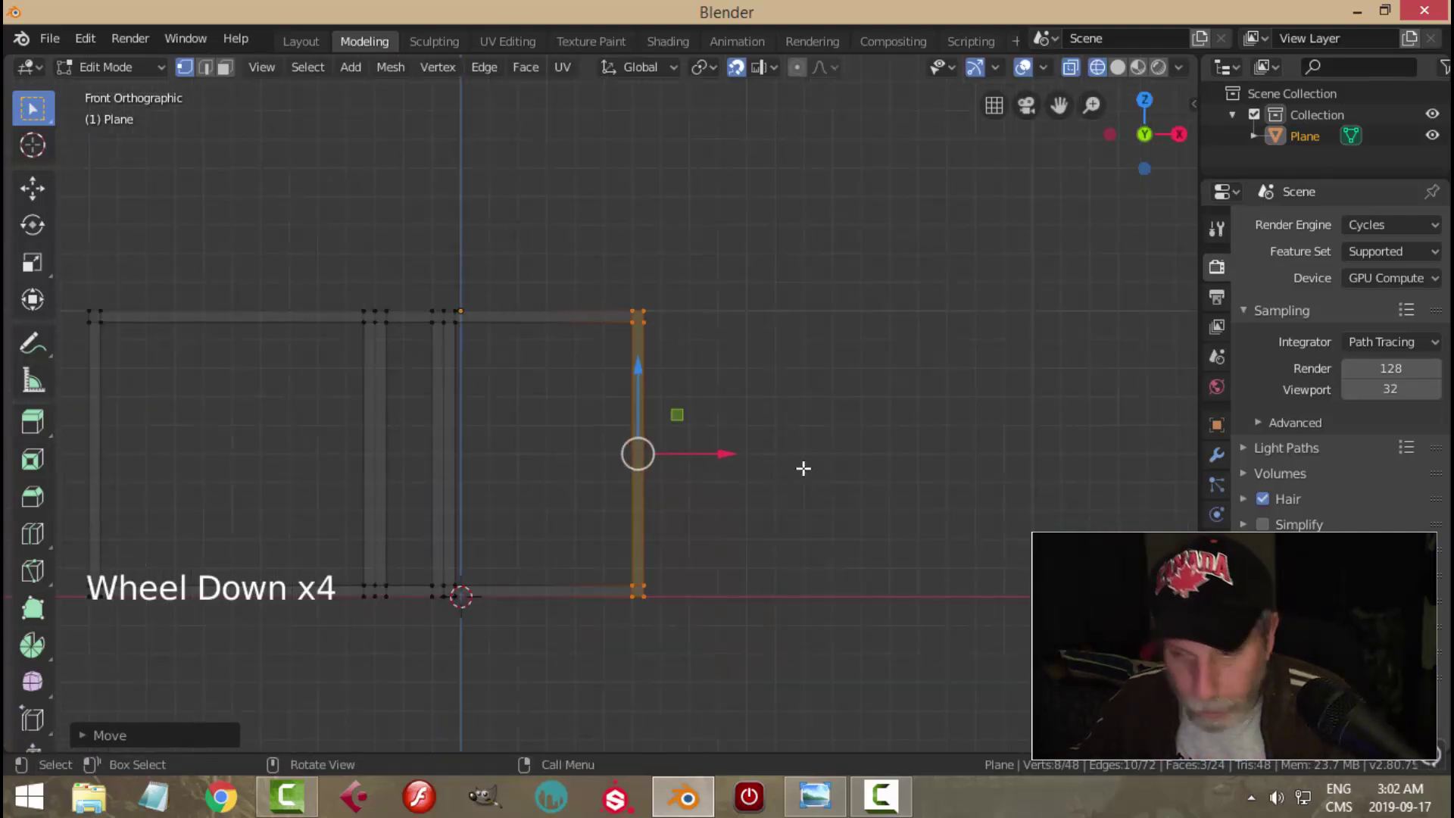
pyautogui.hotkey('alt', 'a')
pyautogui.click(429, 321)
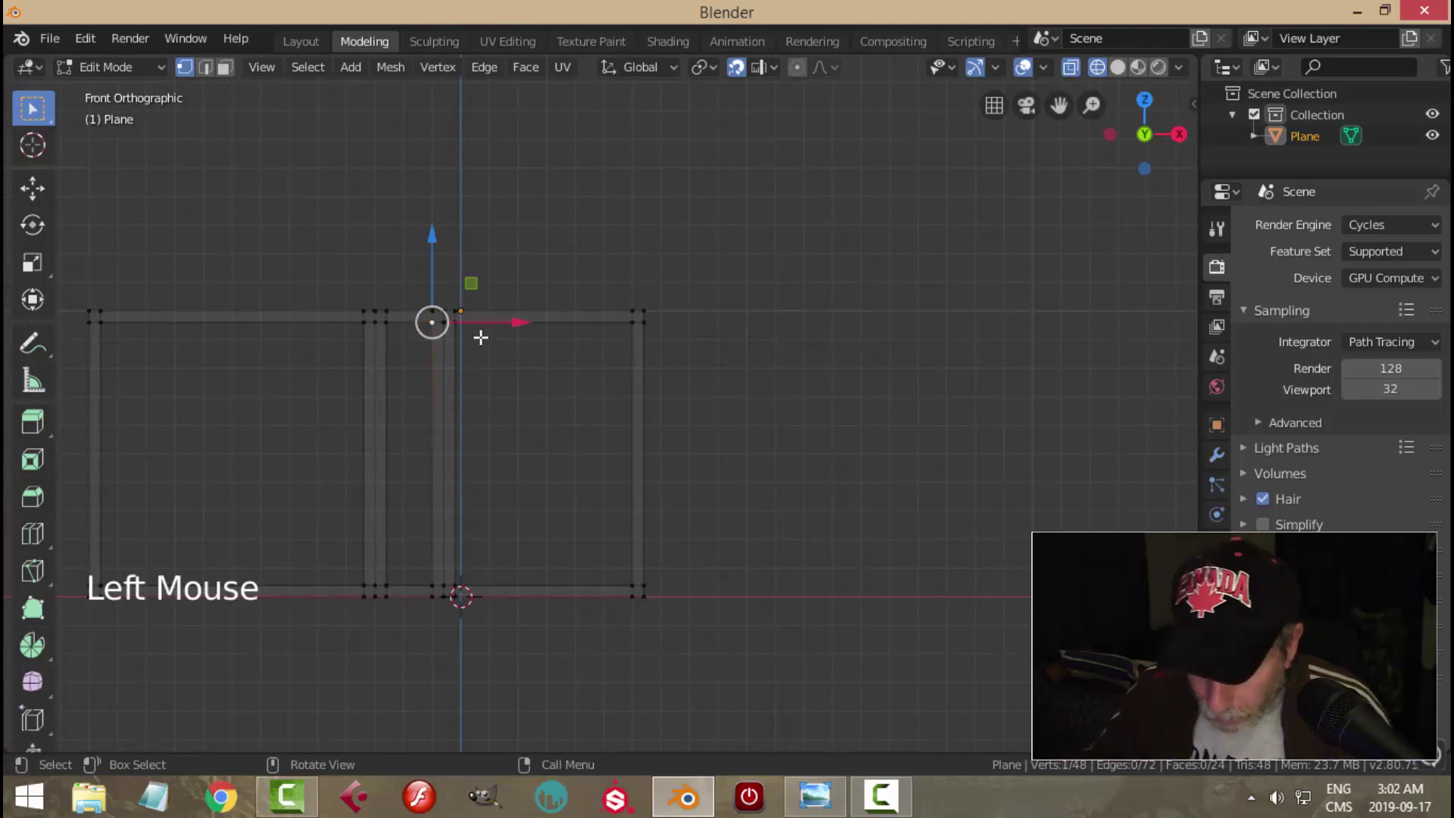
pyautogui.hotkey('ctrl', 'l')
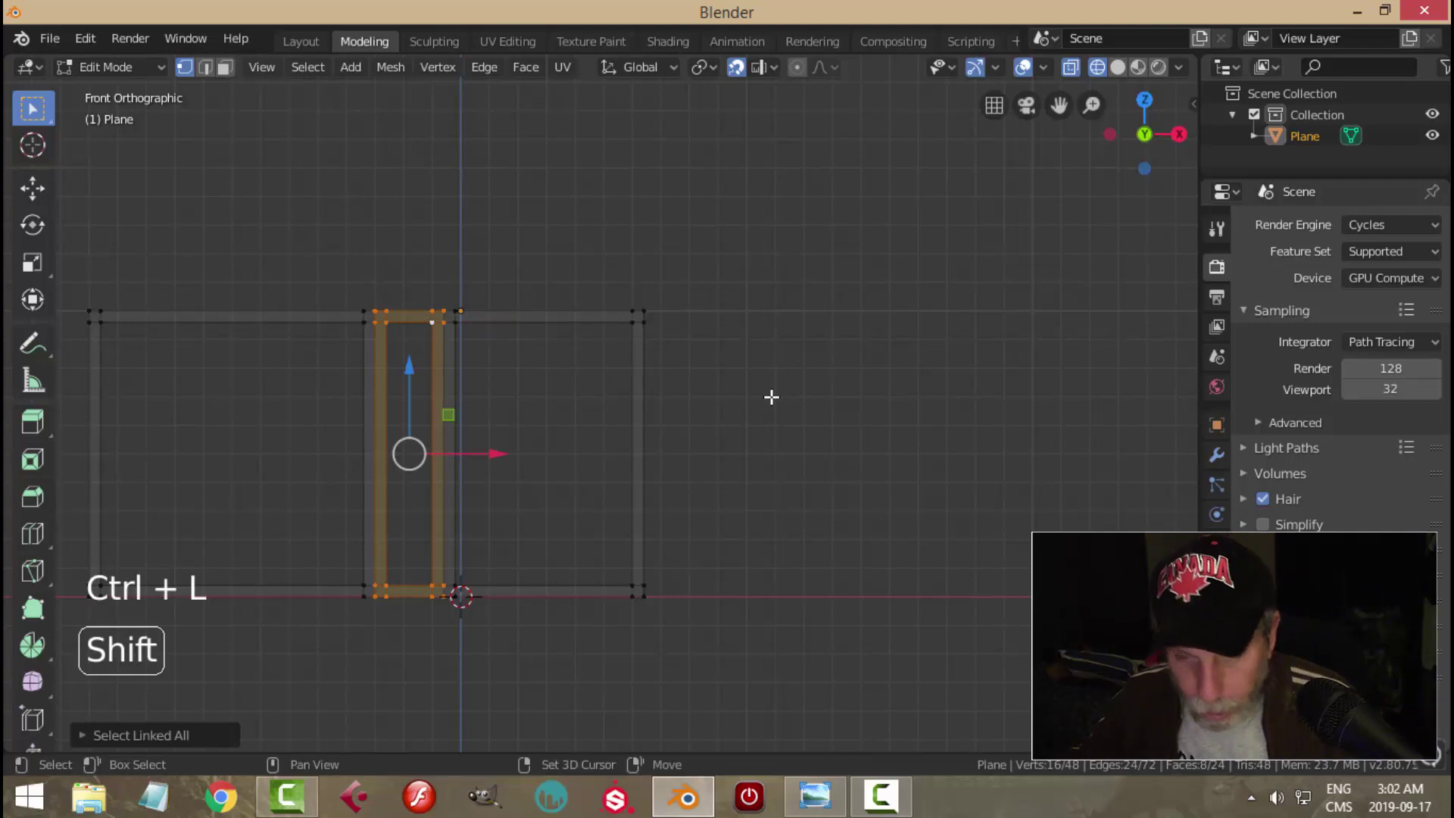
pyautogui.hotkey('shift', 'd')
pyautogui.click(852, 454)
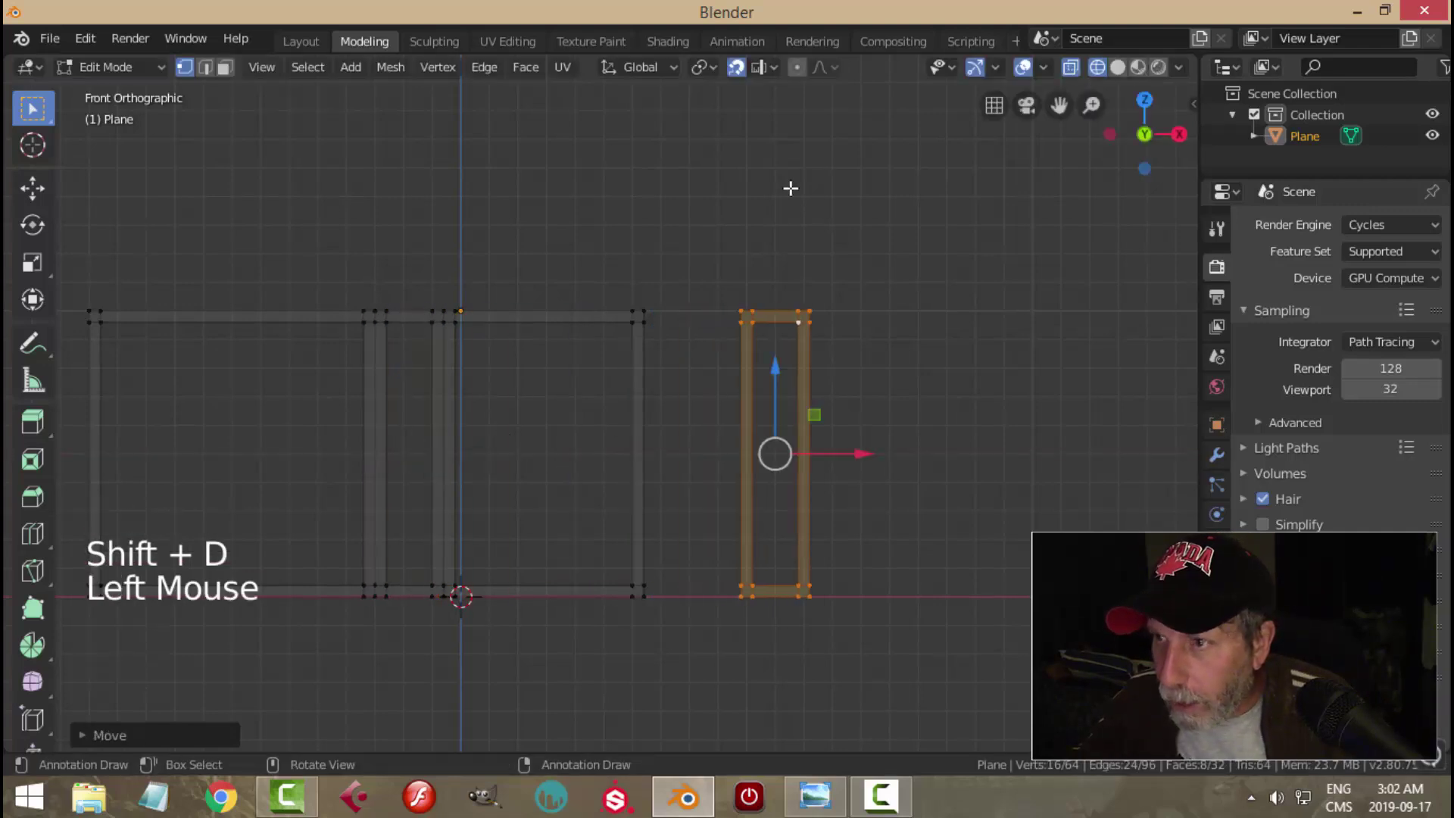
# Step: Change snapping to edges and move the narrow copy against the door frame's right side
pyautogui.click(760, 71)
pyautogui.click(713, 170)
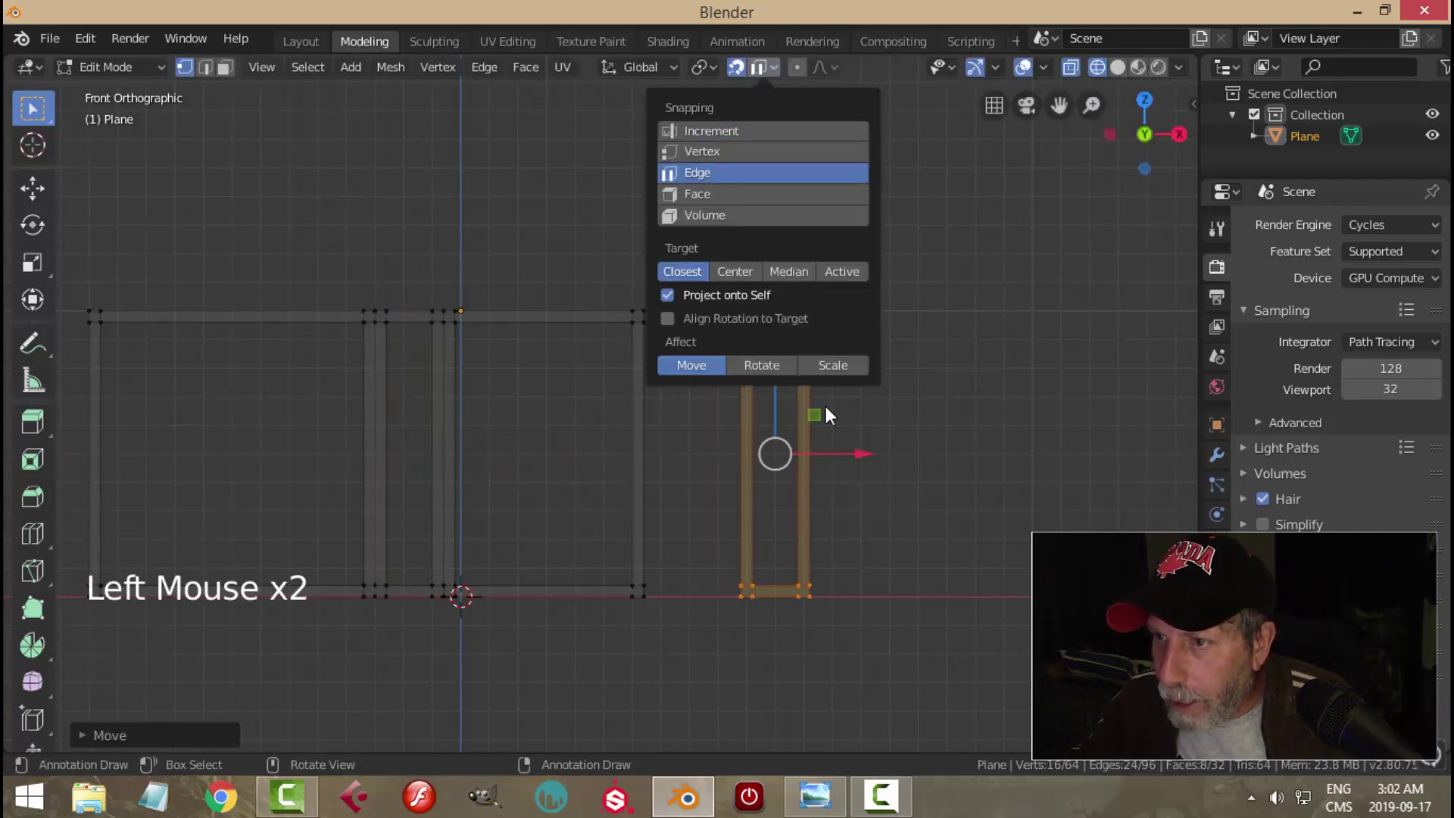
pyautogui.moveTo(860, 454); pyautogui.dragTo(670, 425)
pyautogui.hotkey('alt', 'a')
pyautogui.scroll(3, 808, 444)
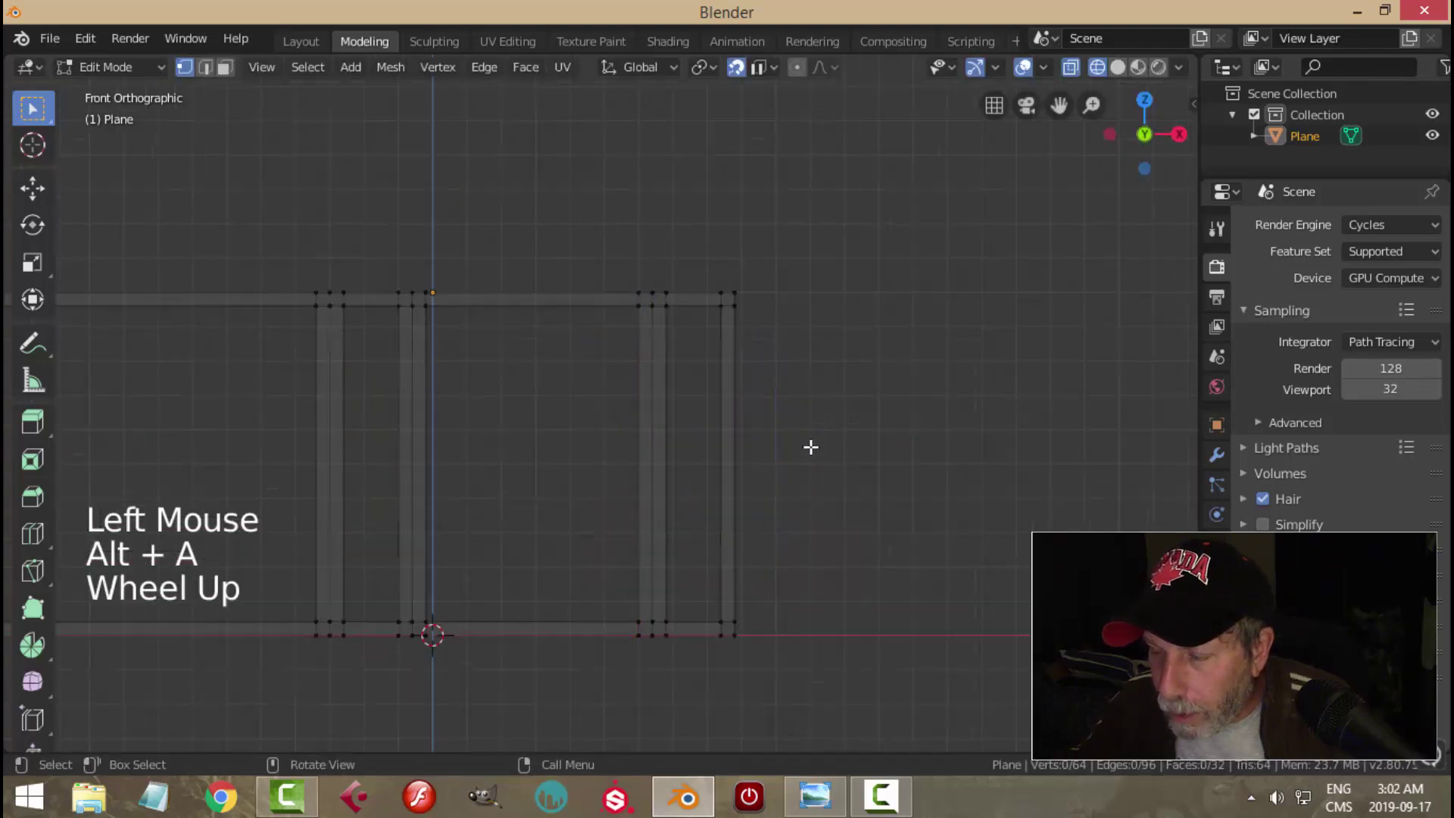
# Step: Compare the doubled uprights between neighbouring frames with the thickness of the glass wall's posts in the reference image
pyautogui.scroll(-3, 808, 447)
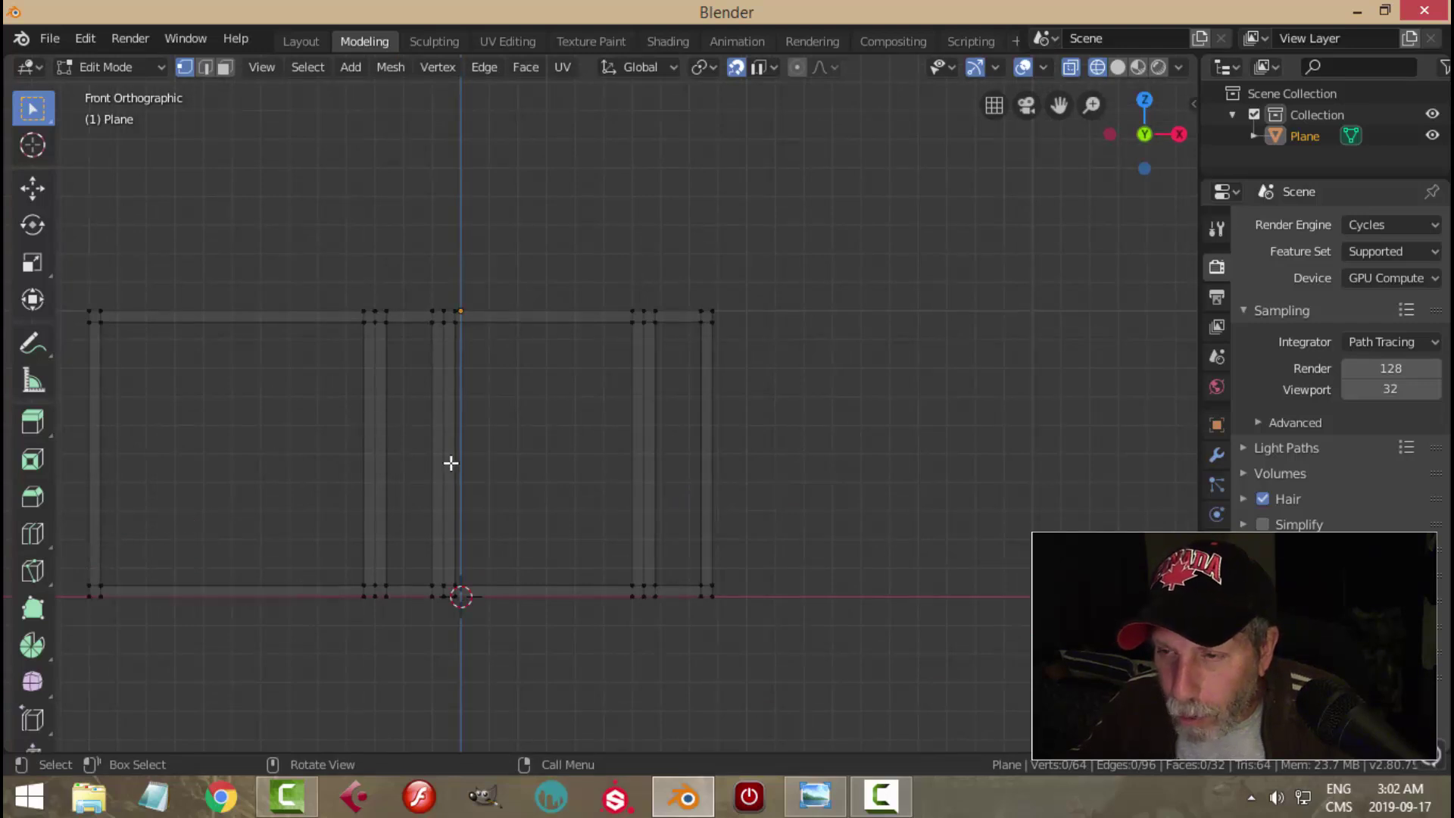
pyautogui.click(816, 797)
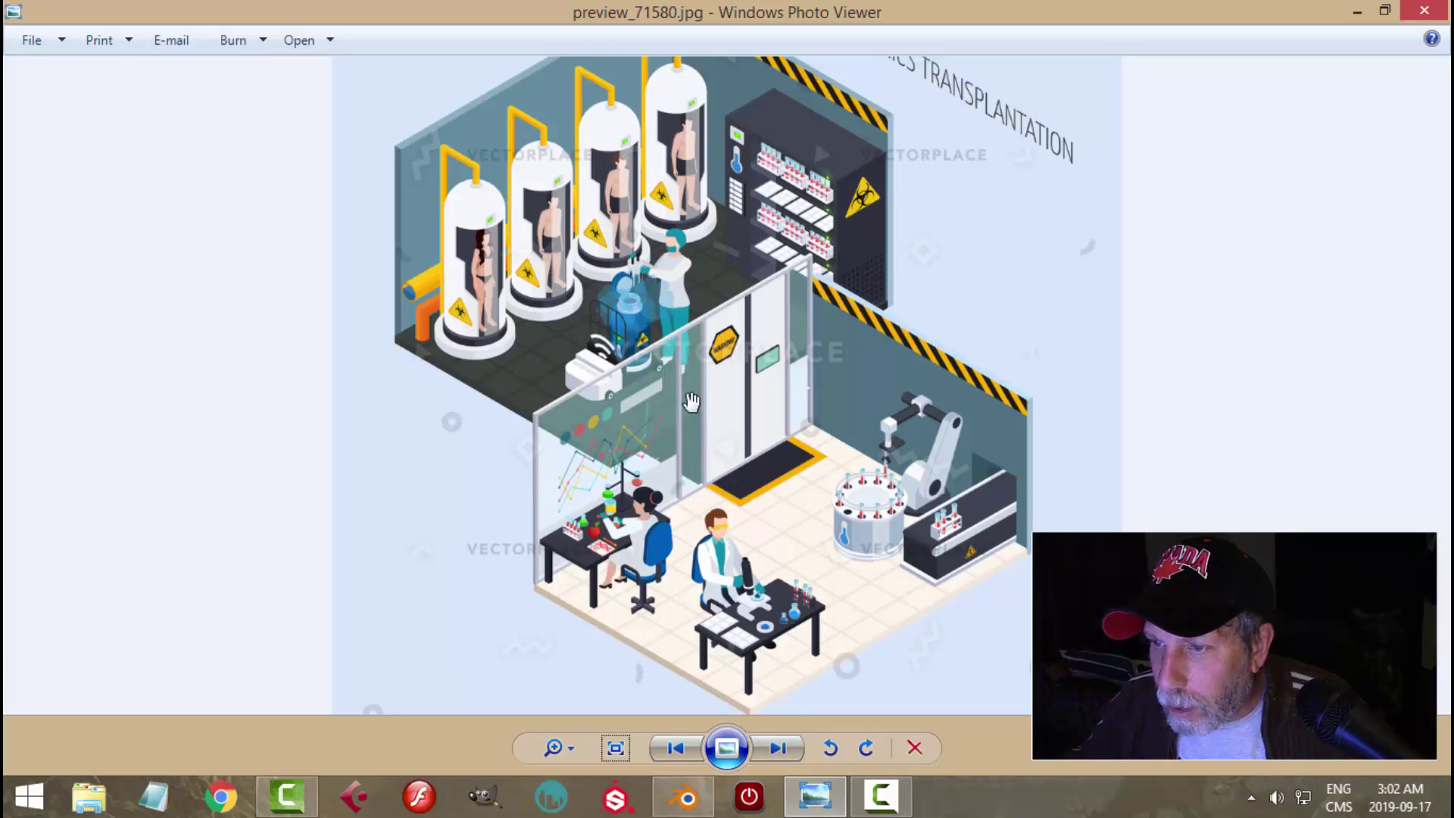
pyautogui.click(684, 796)
pyautogui.scroll(2, 480, 455)
pyautogui.keyDown('shift'); pyautogui.moveTo(480, 454); pyautogui.dragTo(649, 431, button='middle'); pyautogui.keyUp('shift')
pyautogui.scroll(4, 578, 425)
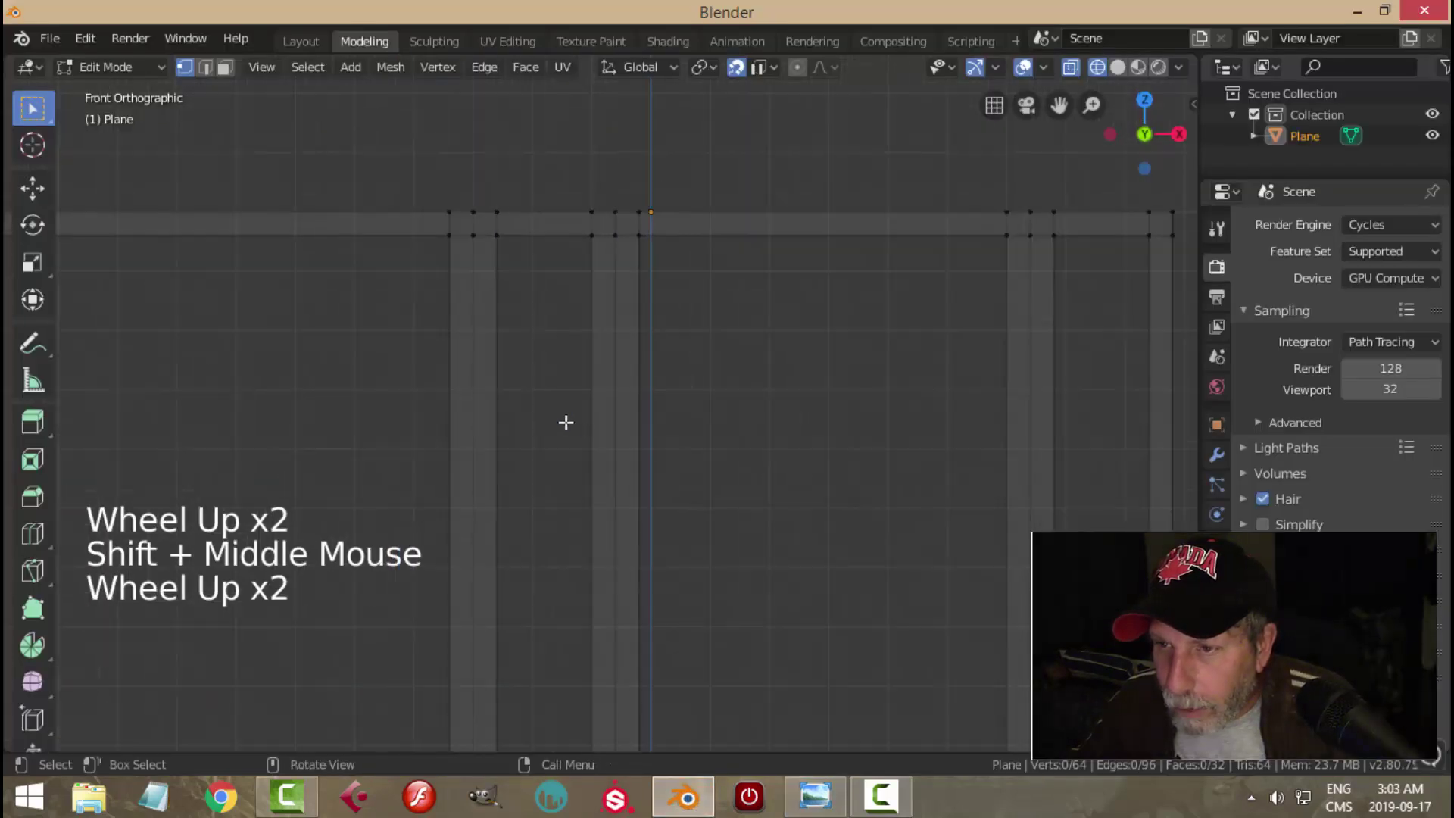
pyautogui.keyDown('shift'); pyautogui.moveTo(578, 263); pyautogui.dragTo(561, 432, button='middle'); pyautogui.keyUp('shift')
pyautogui.scroll(3, 550, 418)
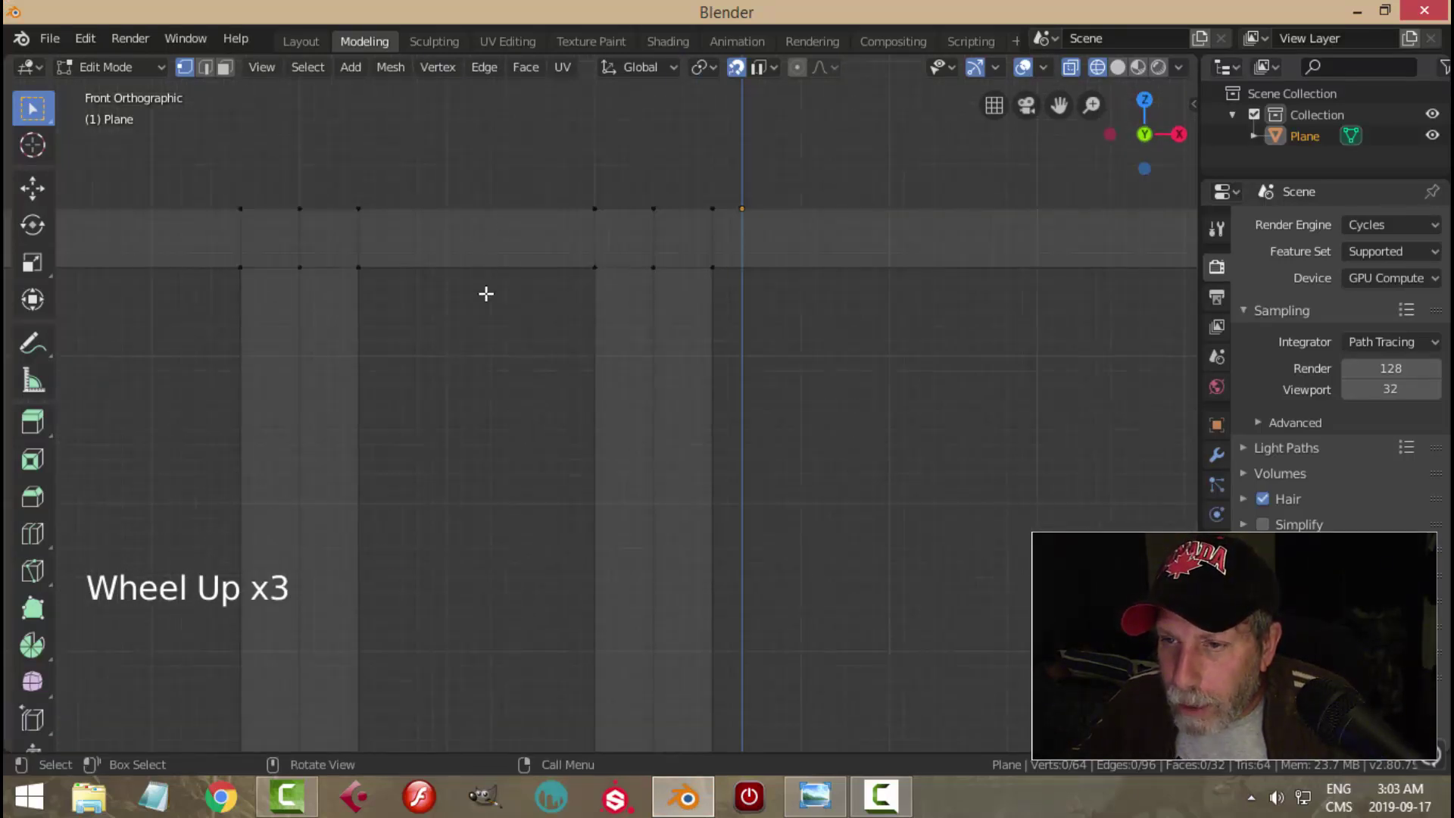
pyautogui.scroll(-2, 435, 407)
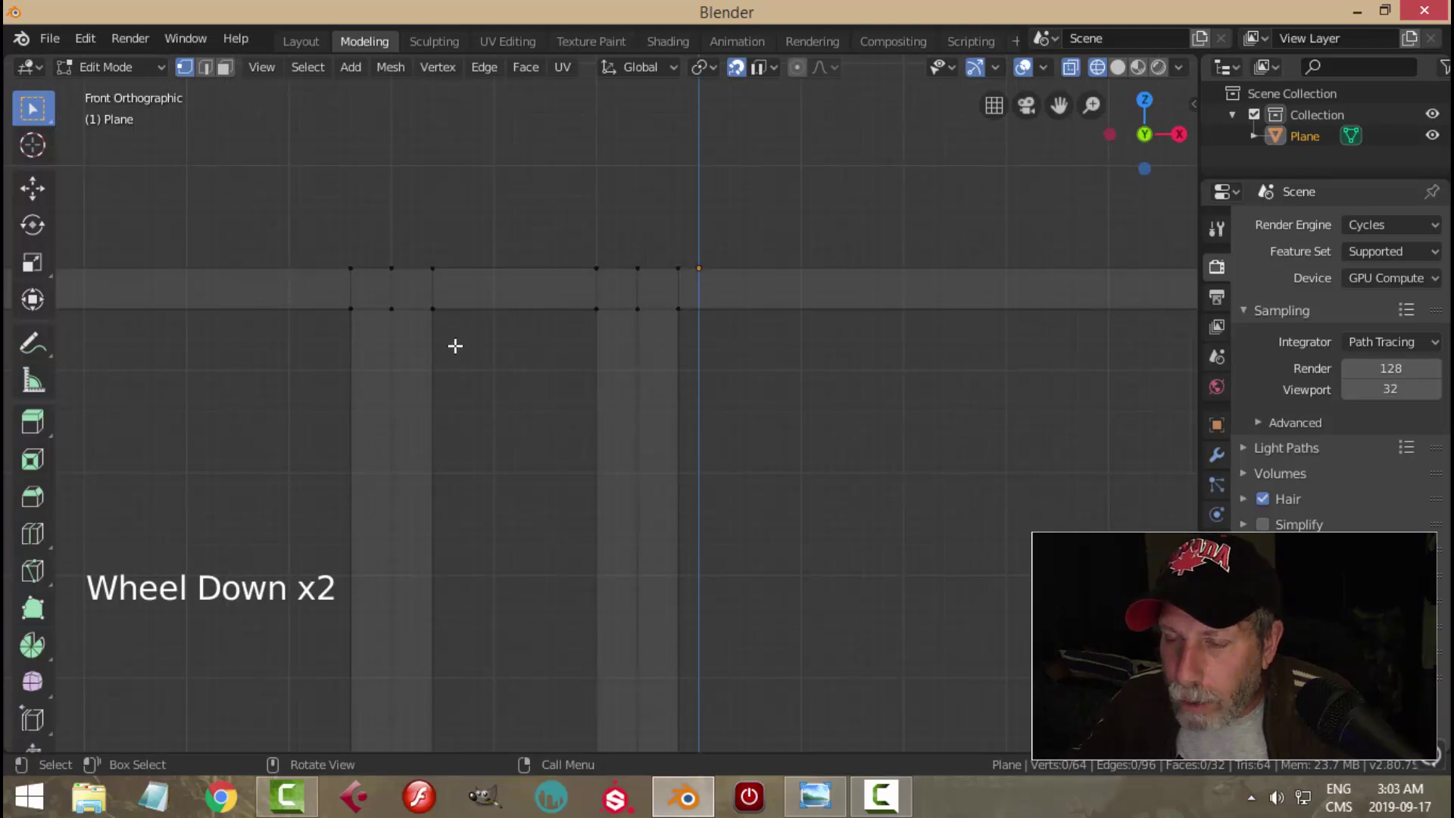
# Step: Select the outer edges of the doubled upright between the first and second frames
pyautogui.scroll(-6, 522, 457)
pyautogui.keyDown('shift'); pyautogui.moveTo(552, 529); pyautogui.dragTo(574, 366, button='middle'); pyautogui.keyUp('shift')
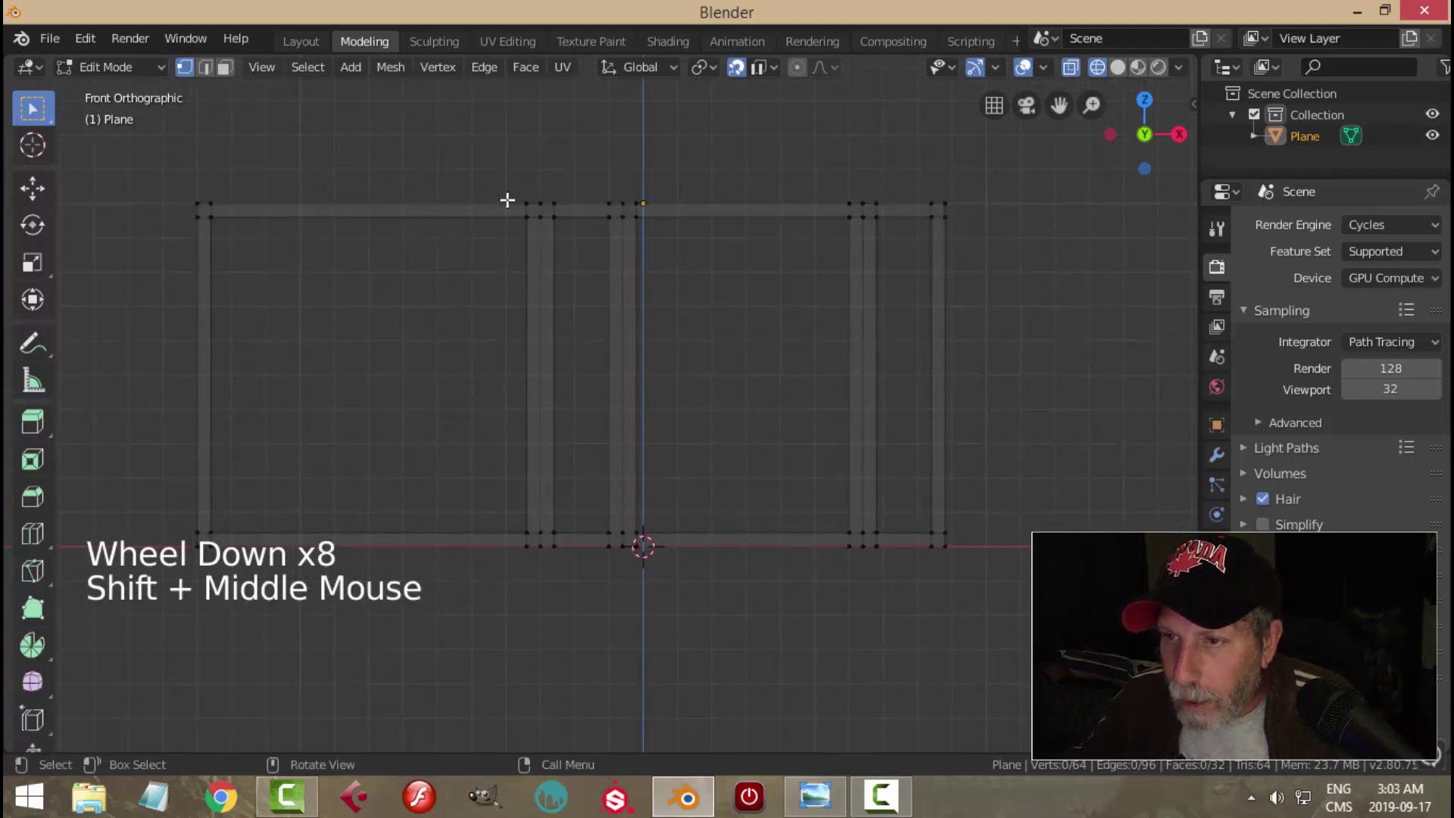
pyautogui.press('b')
pyautogui.moveTo(504, 174); pyautogui.dragTo(535, 564)
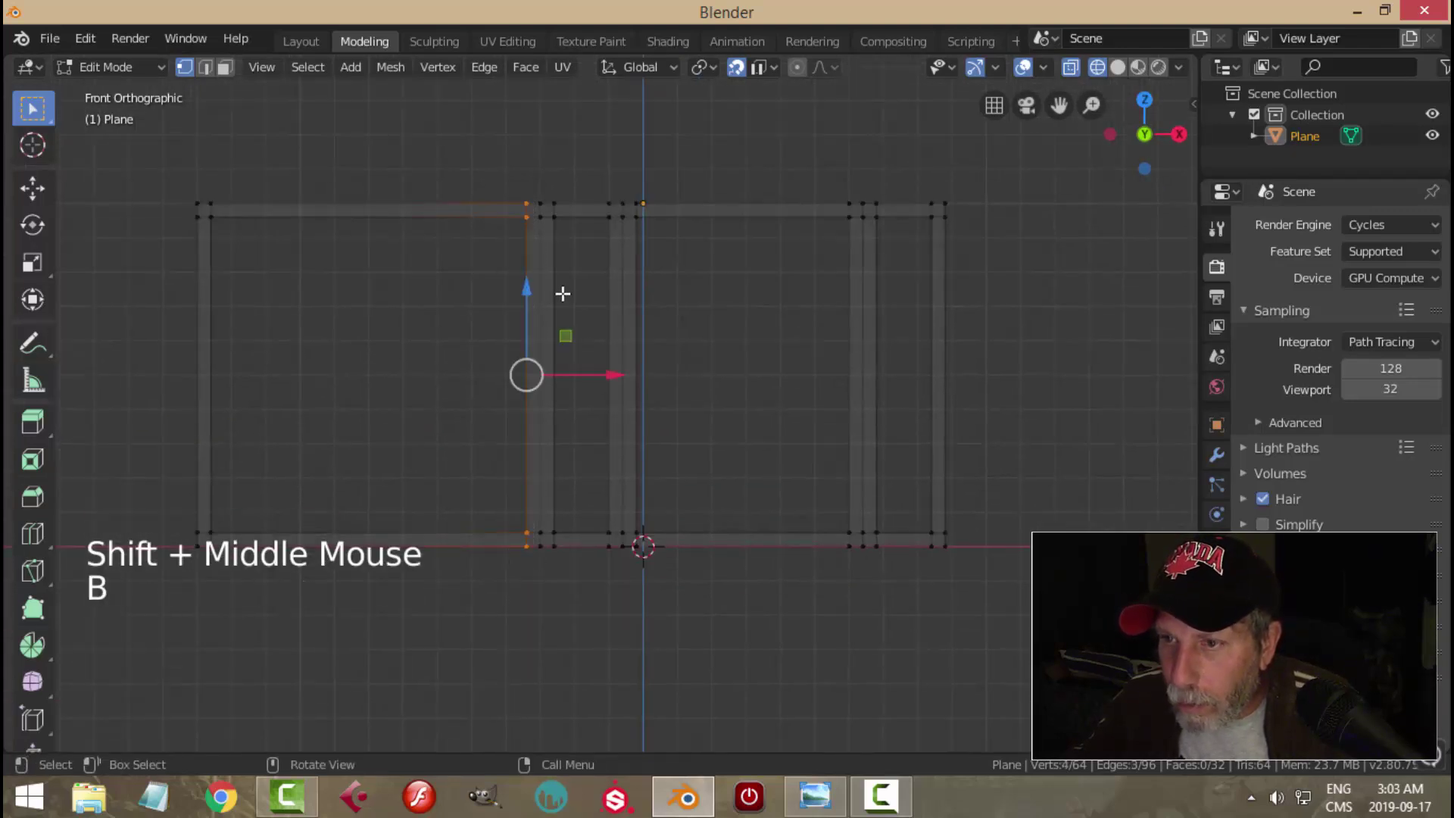
pyautogui.press('b')
pyautogui.moveTo(546, 186); pyautogui.dragTo(573, 582)
pyautogui.scroll(2, 599, 463)
pyautogui.scroll(4, 600, 462)
pyautogui.keyDown('shift'); pyautogui.moveTo(535, 451); pyautogui.dragTo(737, 451, button='middle'); pyautogui.keyUp('shift')
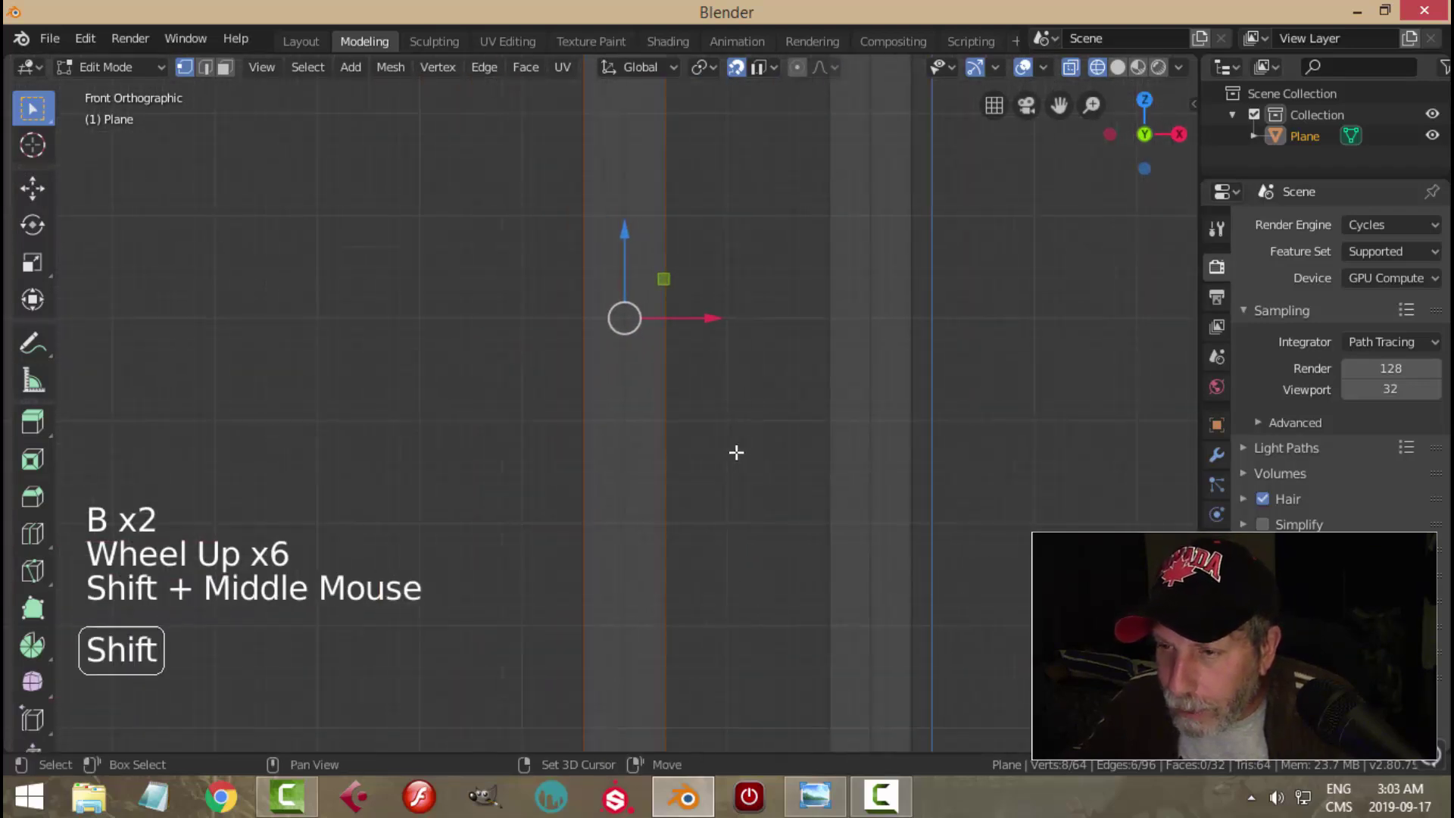
pyautogui.scroll(5, 727, 406)
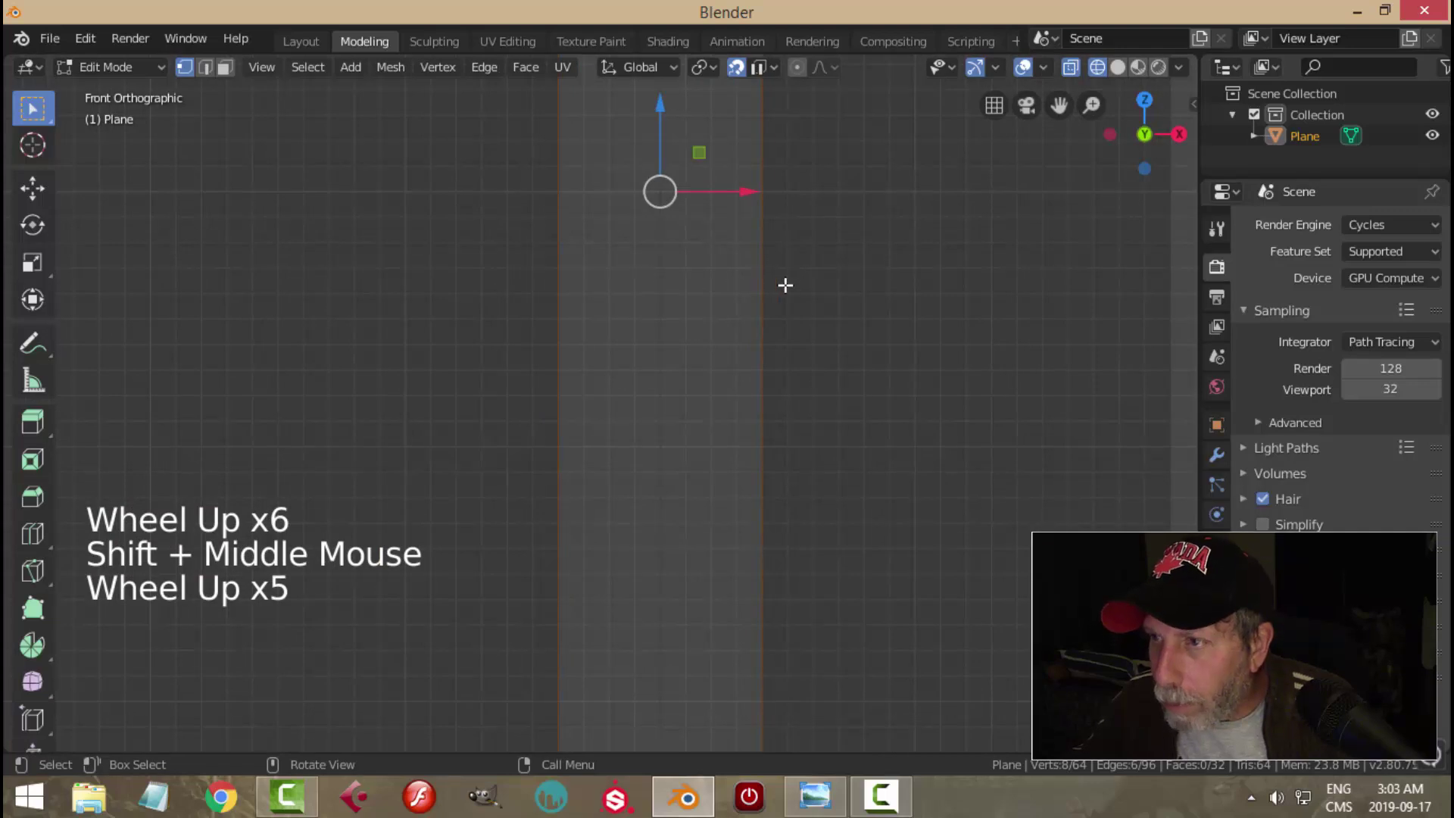
# Step: Set snapping to Increment and scale the selected upright edges along X to about half their spacing
pyautogui.click(761, 67)
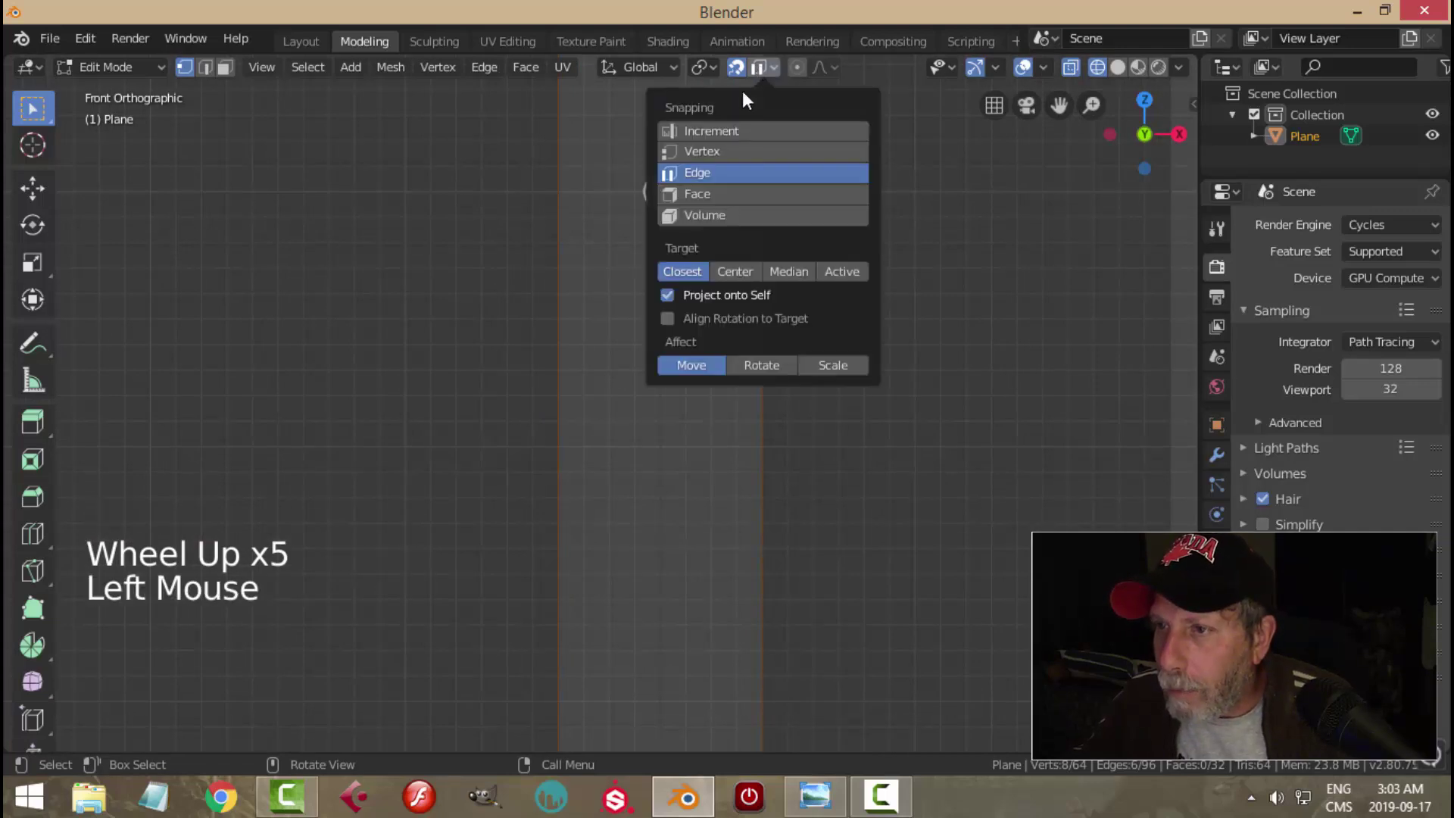
pyautogui.click(715, 131)
pyautogui.scroll(-2, 827, 454)
pyautogui.scroll(1, 809, 344)
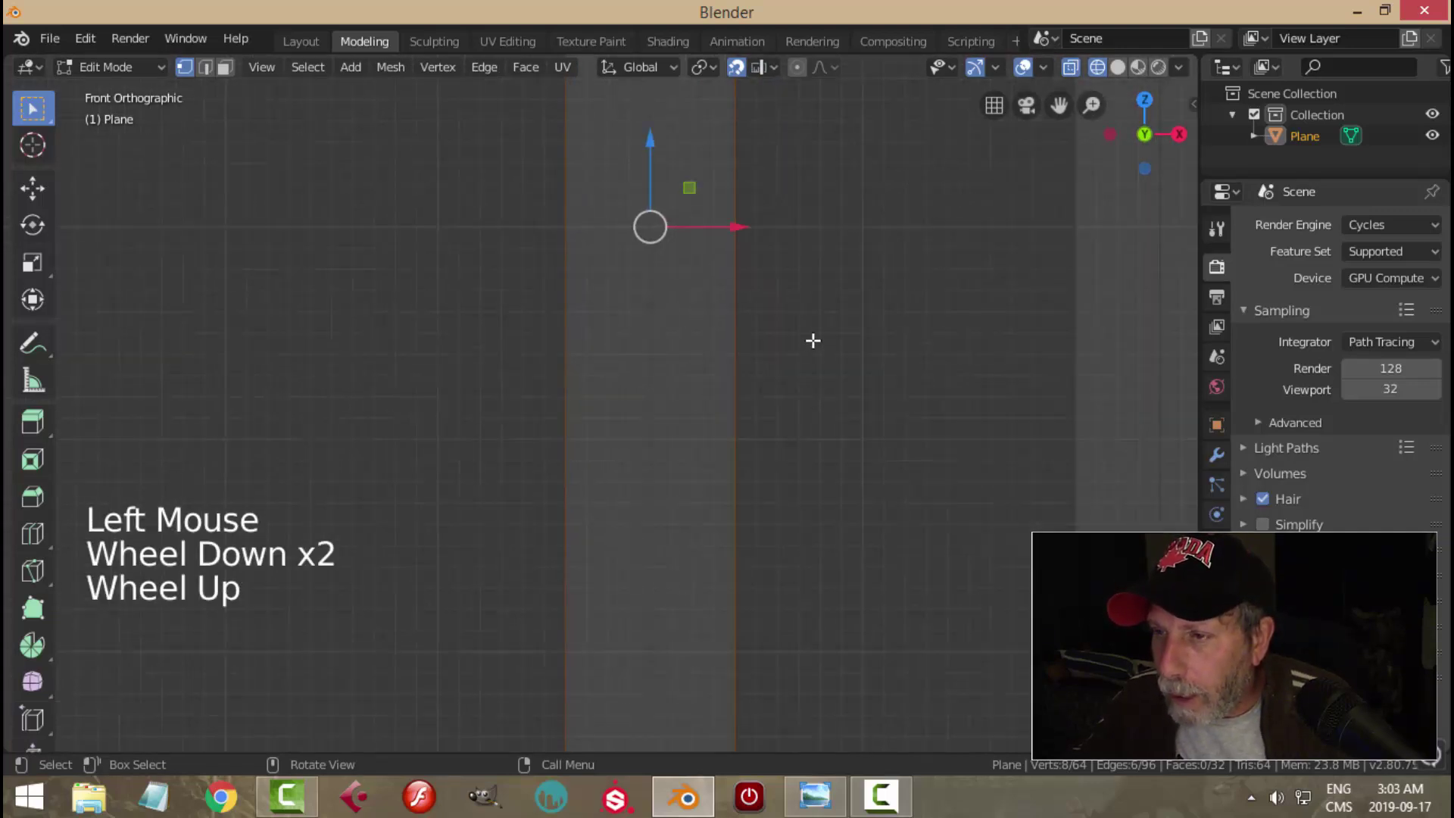
pyautogui.keyDown('shift'); pyautogui.moveTo(809, 344); pyautogui.dragTo(779, 454, button='middle'); pyautogui.keyUp('shift')
pyautogui.press('s')
pyautogui.press('x')
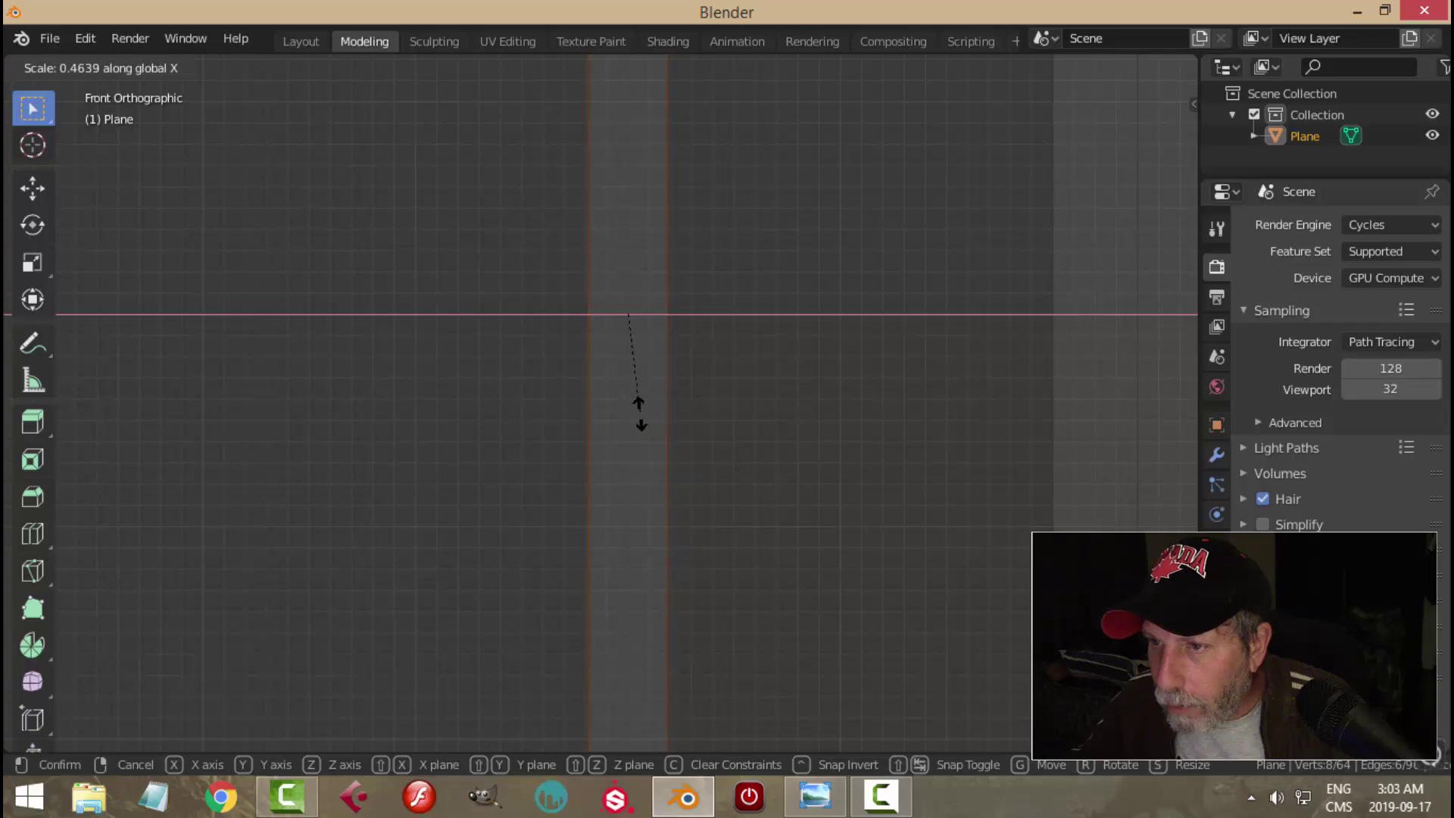
pyautogui.click(708, 383)
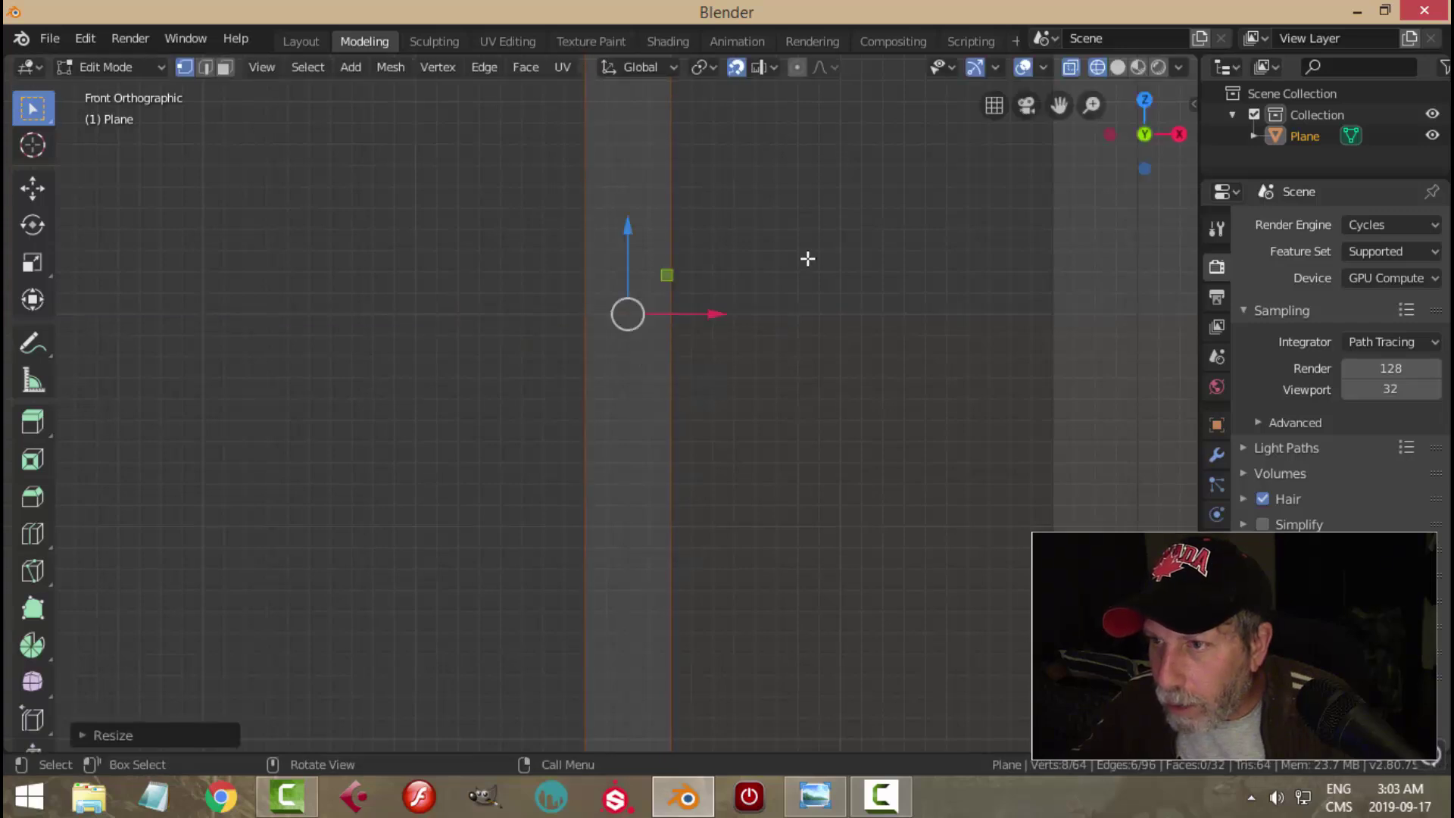
# Step: Fine-tune the spacing of the same upright's outer edges with a slight scale along X, and clear the selection
pyautogui.keyDown('shift'); pyautogui.scroll(2, 831, 275); pyautogui.keyUp('shift')
pyautogui.keyDown('shift'); pyautogui.moveTo(832, 275); pyautogui.dragTo(782, 422, button='middle'); pyautogui.keyUp('shift')
pyautogui.scroll(1, 782, 421)
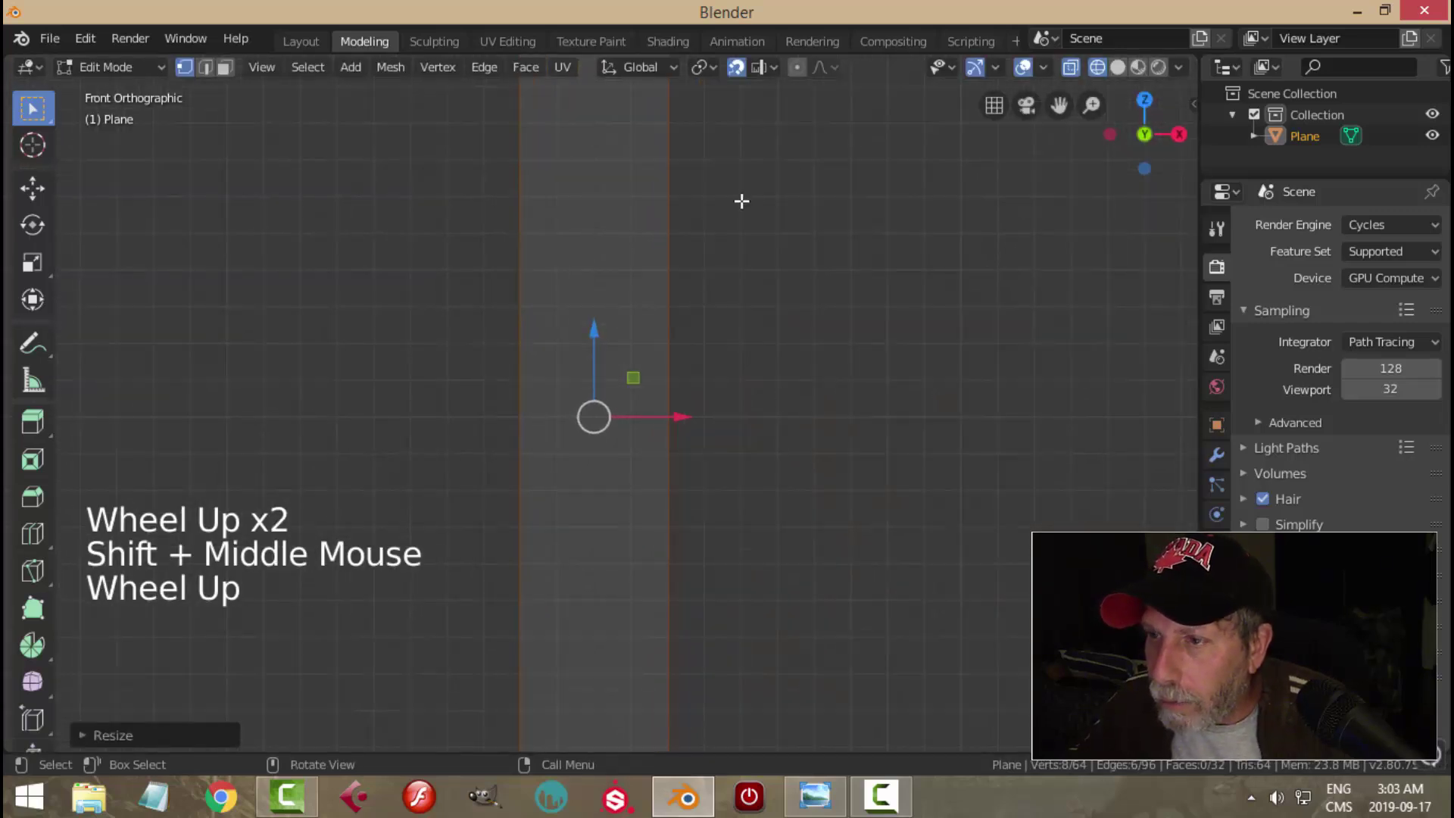
pyautogui.click(760, 74)
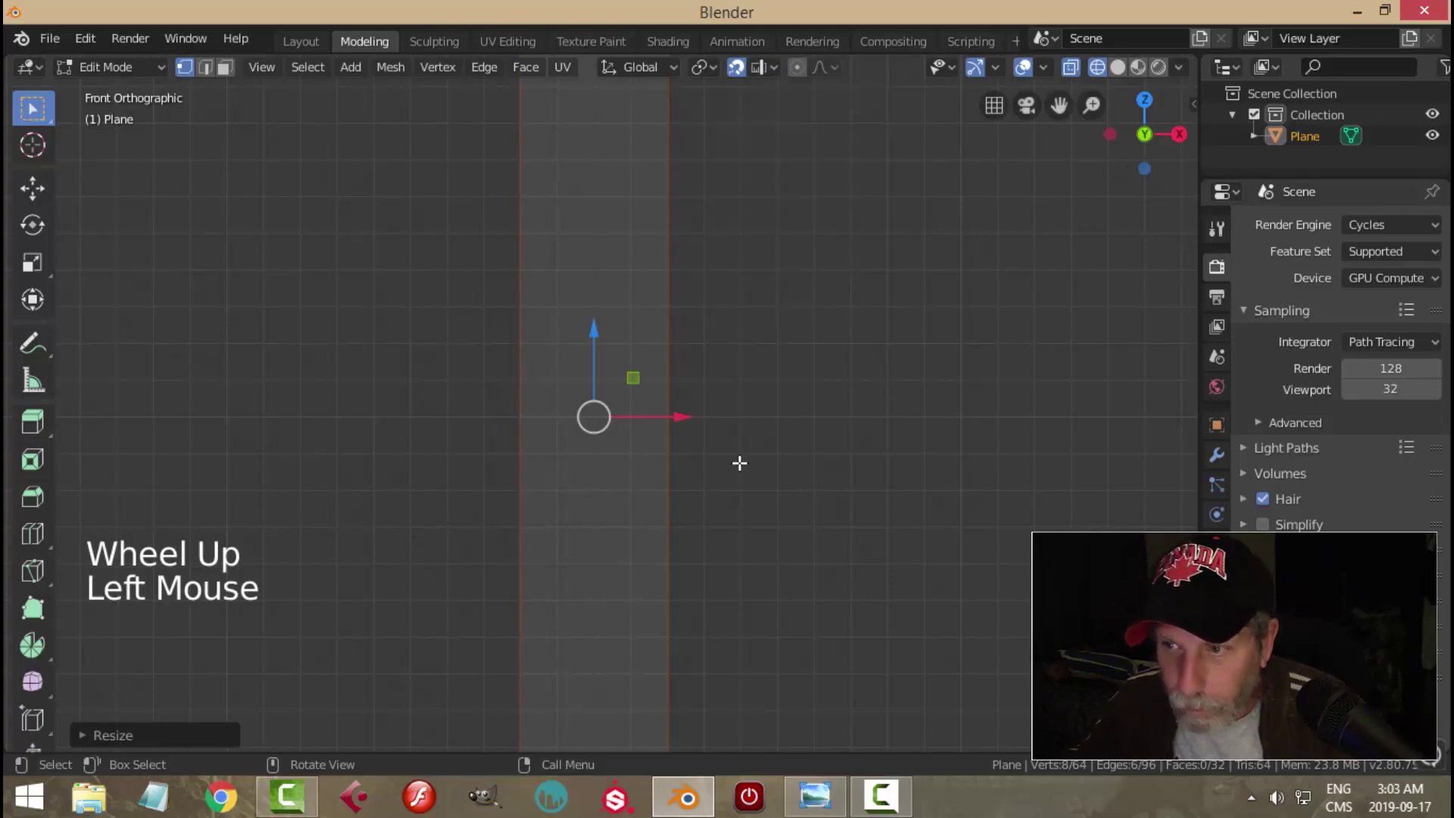
pyautogui.scroll(3, 742, 460)
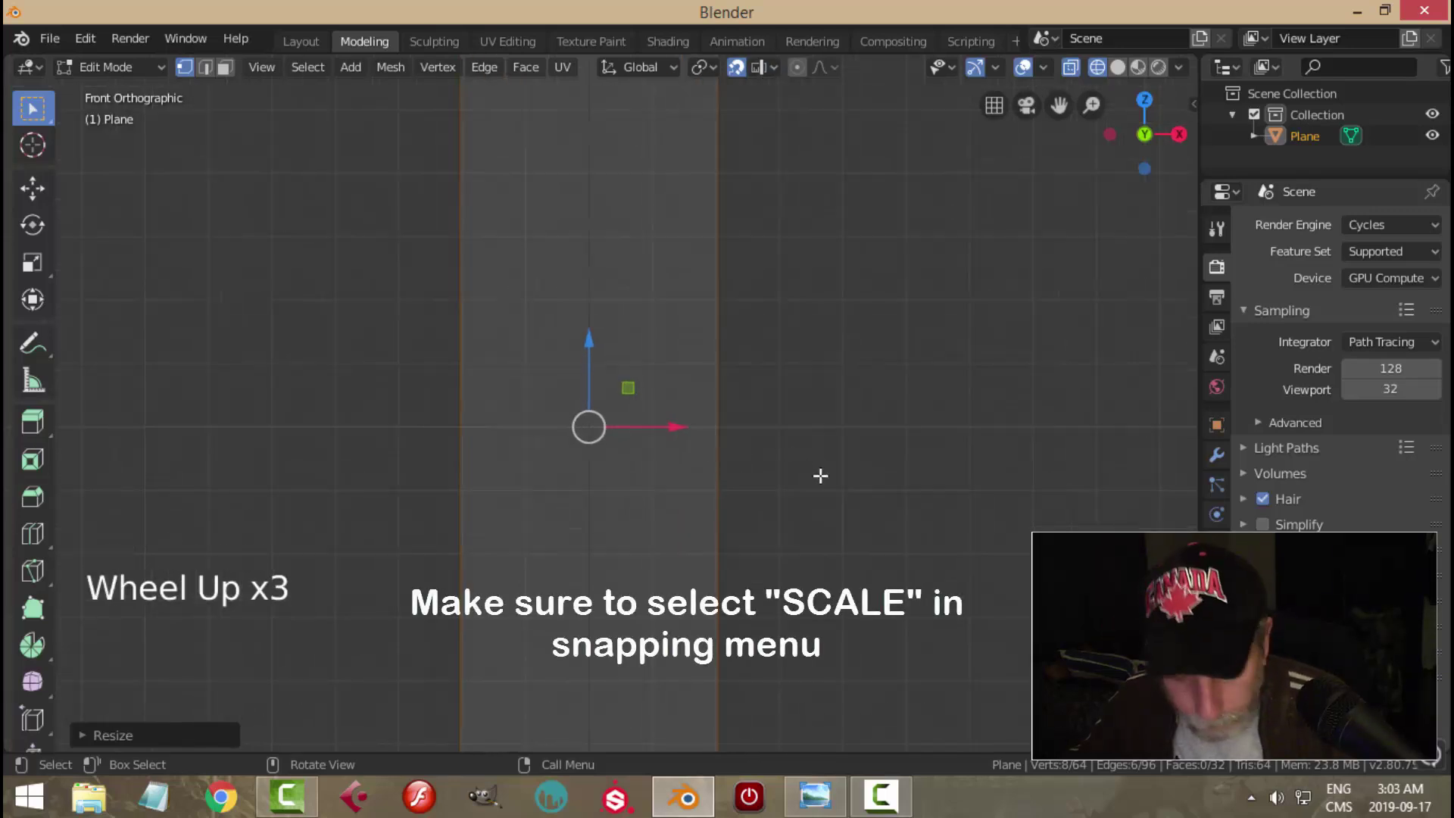
pyautogui.press('s')
pyautogui.press('x')
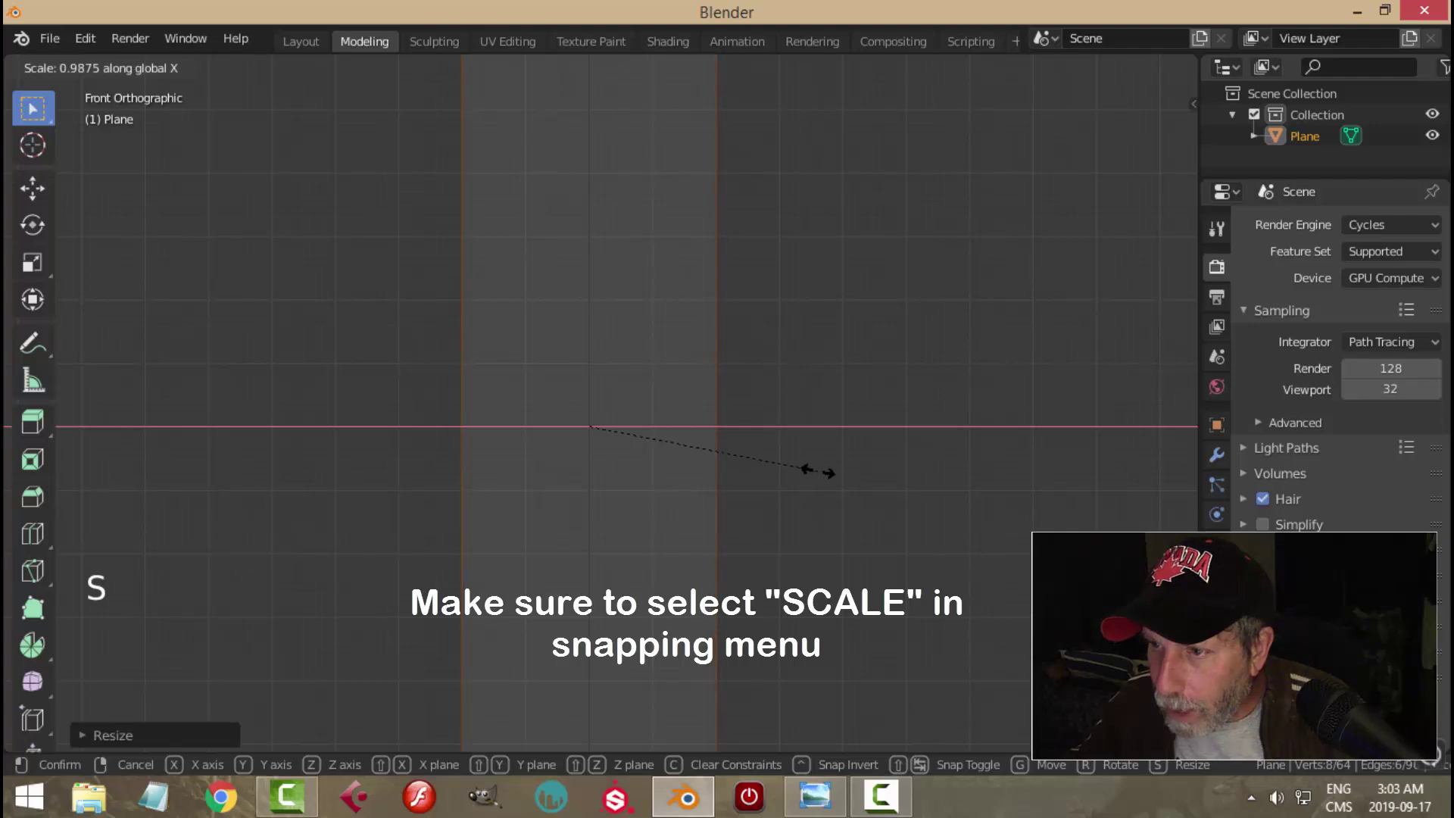
pyautogui.click(823, 463)
pyautogui.scroll(-4, 835, 454)
pyautogui.hotkey('alt', 'a')
pyautogui.scroll(-12, 833, 457)
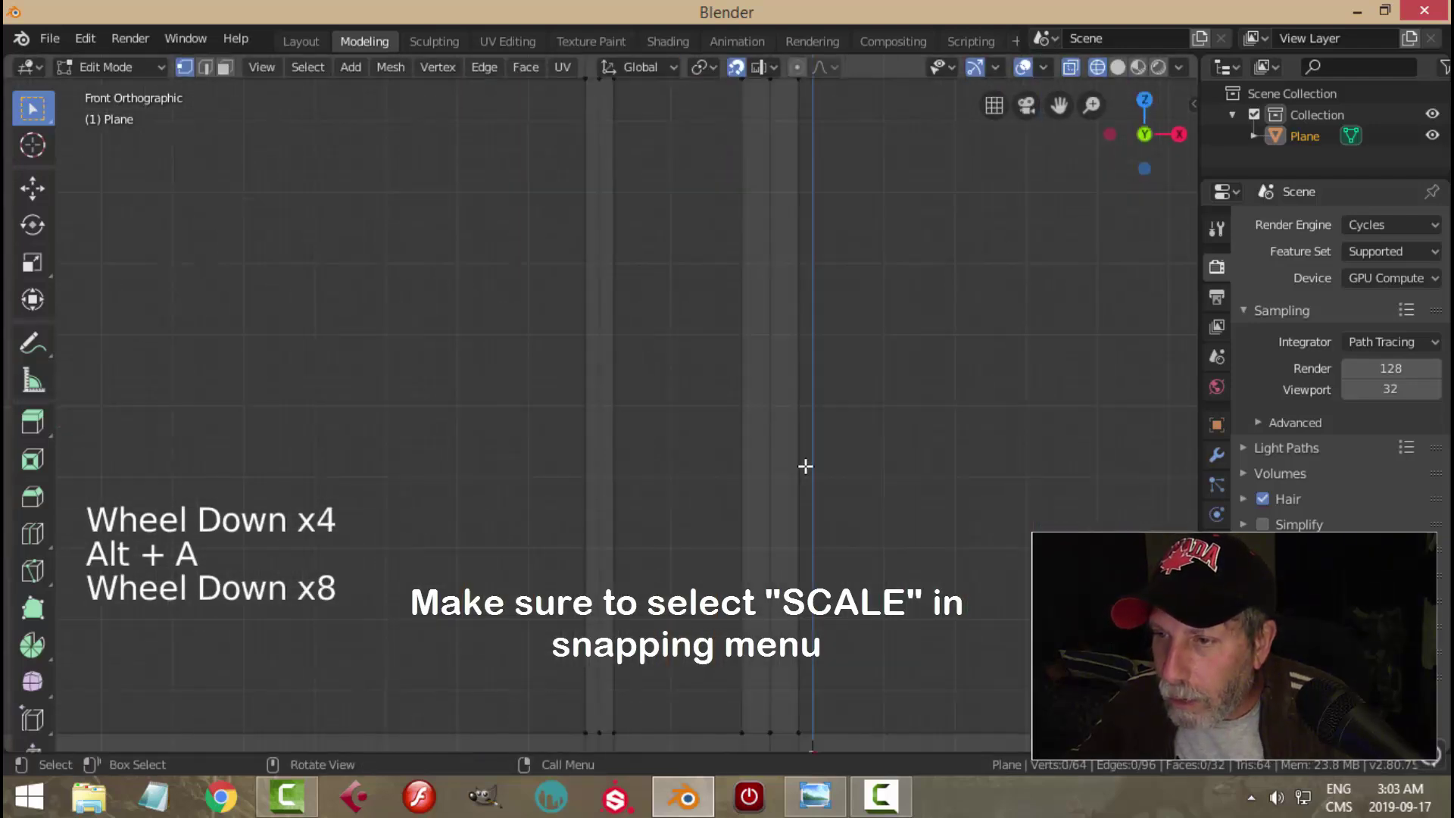
# Step: Select the outer edges of the doubled upright between the door frame and the last narrow frame
pyautogui.keyDown('shift'); pyautogui.moveTo(795, 464); pyautogui.dragTo(603, 494, button='middle'); pyautogui.keyUp('shift')
pyautogui.scroll(2, 727, 480)
pyautogui.keyDown('shift'); pyautogui.moveTo(727, 480); pyautogui.dragTo(697, 477, button='middle'); pyautogui.keyUp('shift')
pyautogui.scroll(2, 698, 477)
pyautogui.scroll(-4, 697, 478)
pyautogui.press('b')
pyautogui.moveTo(592, 240); pyautogui.dragTo(627, 650)
pyautogui.press('b')
pyautogui.moveTo(643, 253); pyautogui.dragTo(683, 645)
pyautogui.scroll(7, 808, 480)
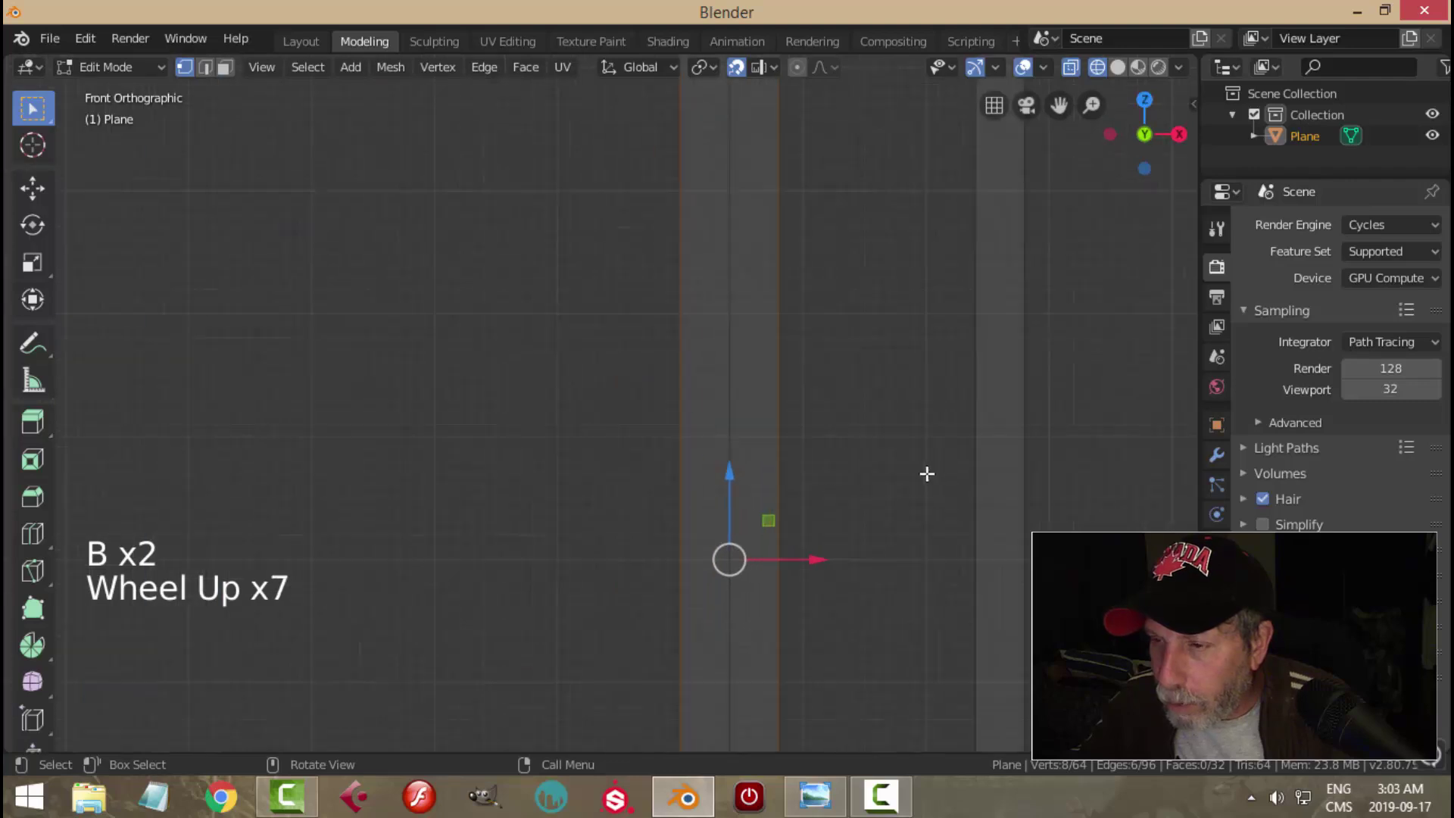
pyautogui.keyDown('shift'); pyautogui.moveTo(912, 474); pyautogui.dragTo(753, 477, button='middle'); pyautogui.keyUp('shift')
pyautogui.scroll(3, 752, 475)
pyautogui.scroll(2, 753, 476)
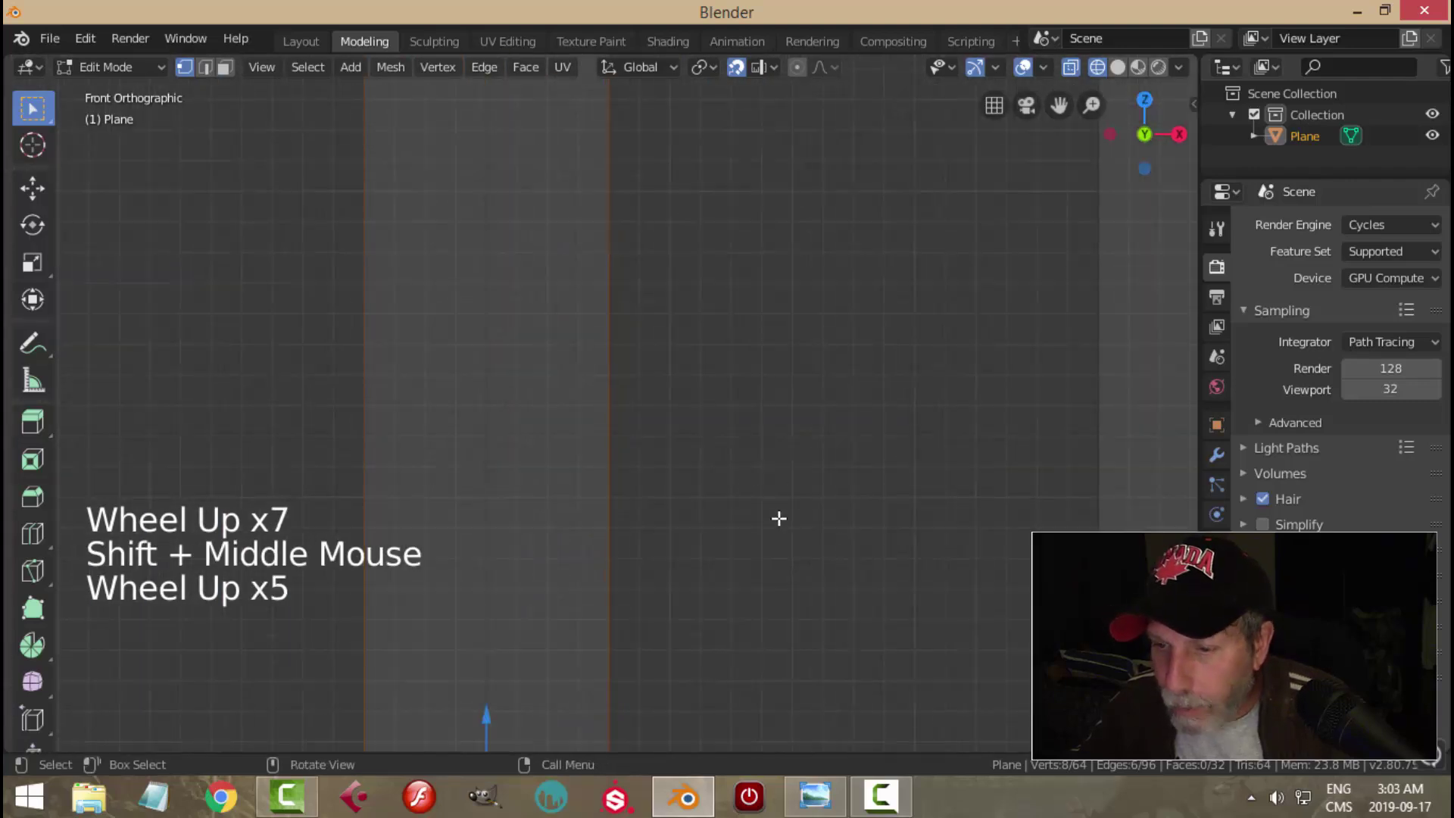
# Step: Make increment snapping also affect Scale, scale the selected upright to half its width along X, and deselect everything
pyautogui.click(761, 66)
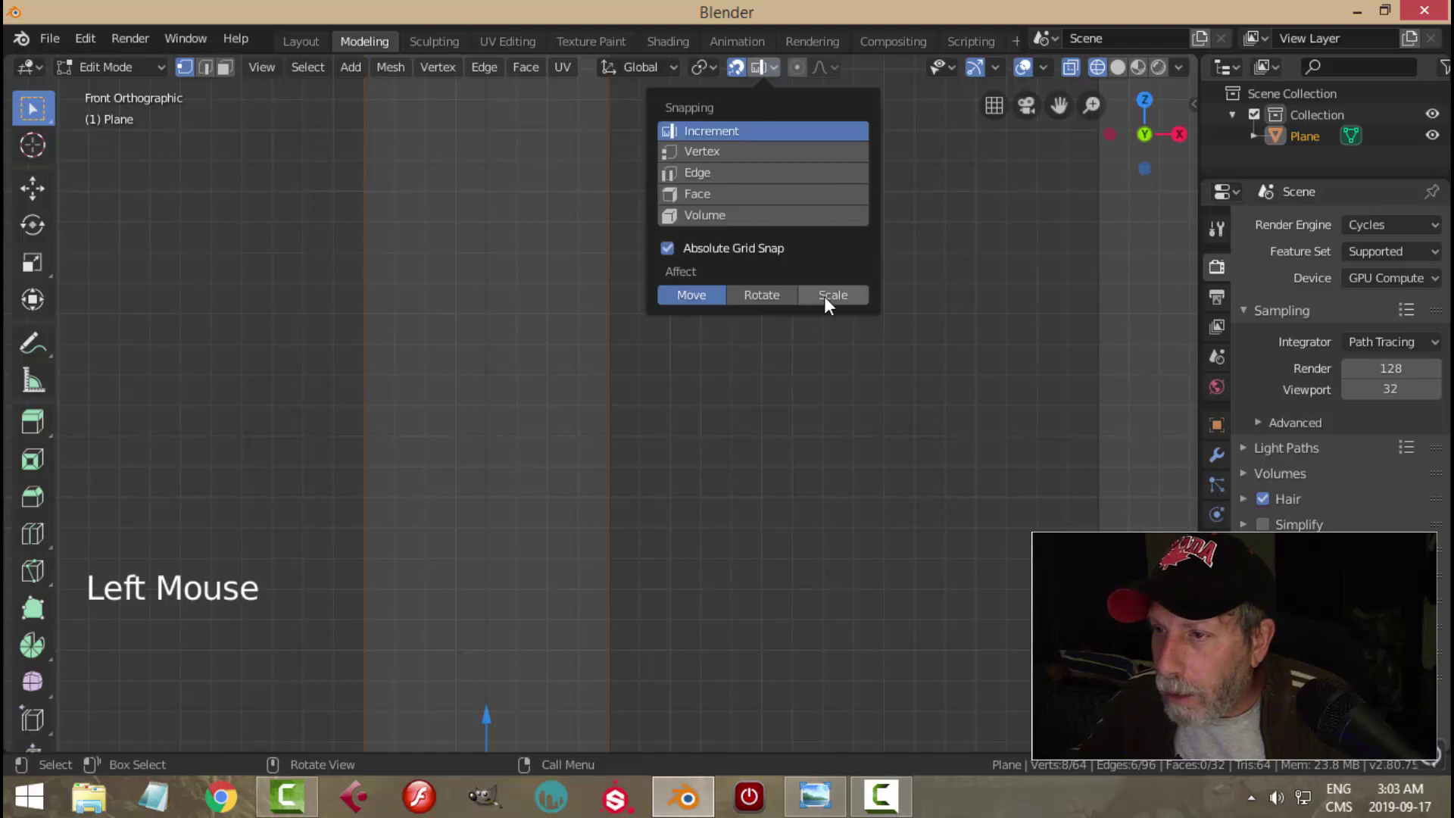
pyautogui.scroll(-4, 757, 497)
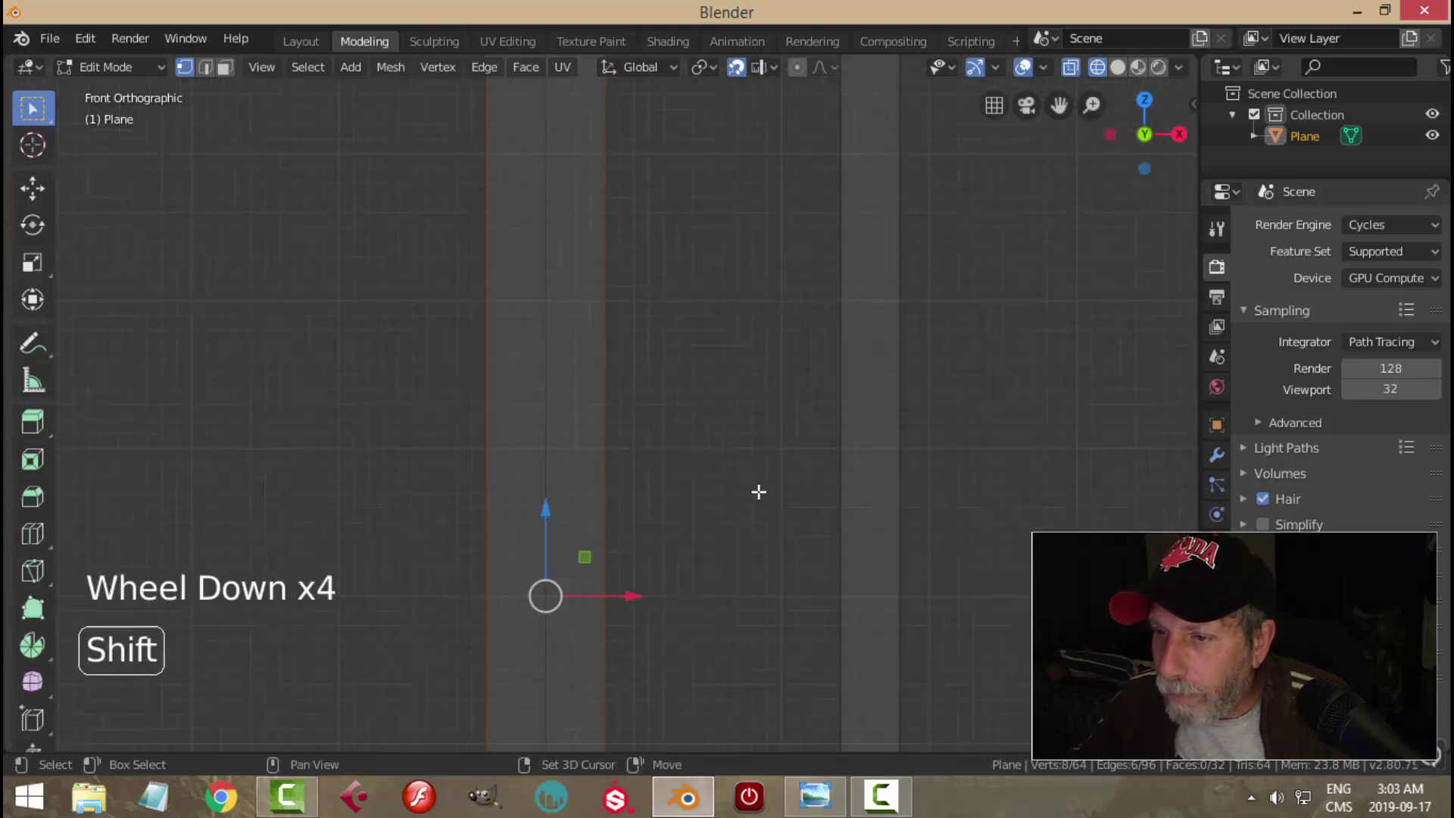
pyautogui.keyDown('shift'); pyautogui.moveTo(757, 496); pyautogui.dragTo(769, 429, button='middle'); pyautogui.keyUp('shift')
pyautogui.scroll(3, 832, 441)
pyautogui.press('s')
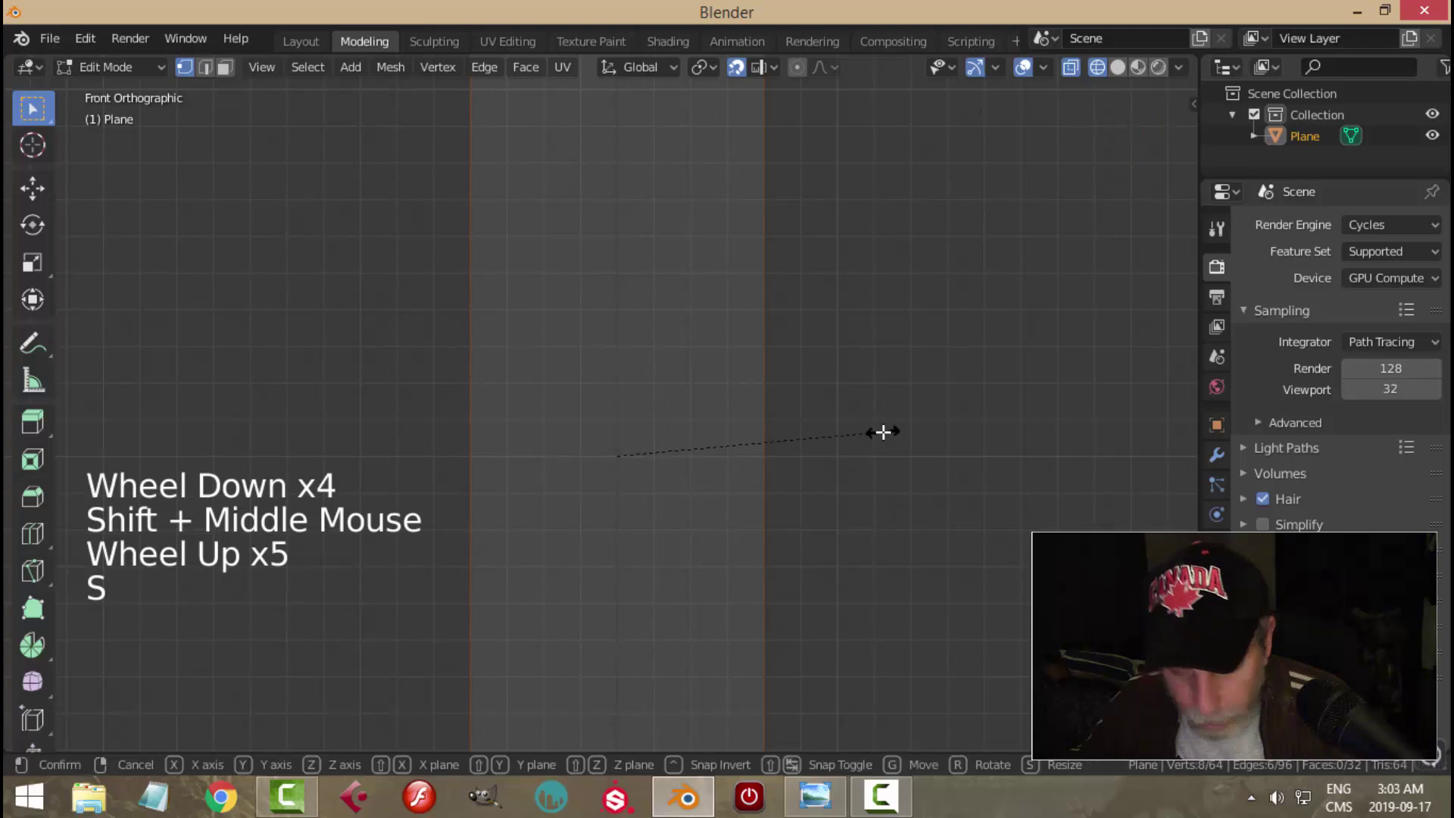
pyautogui.press('x')
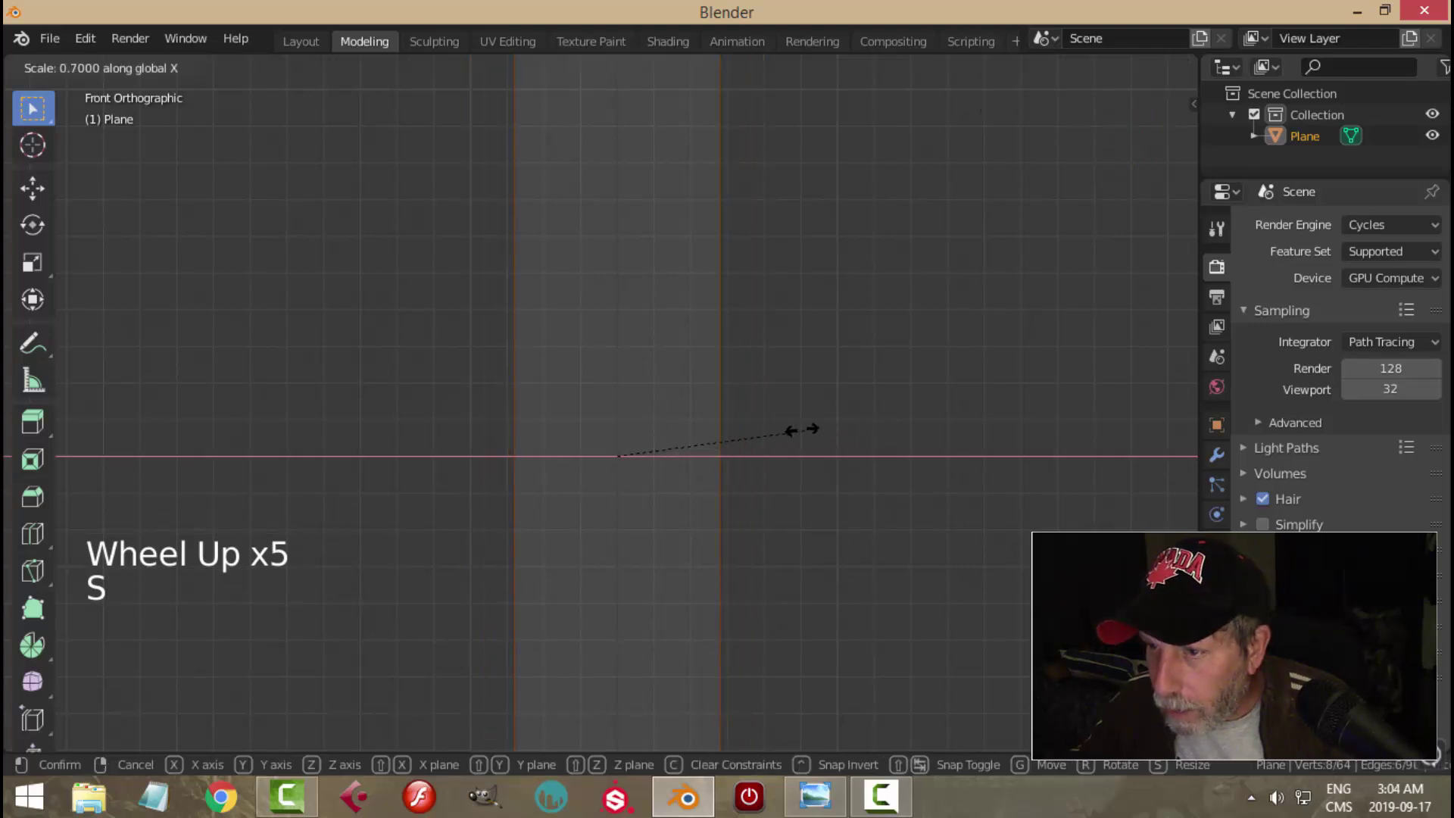
pyautogui.click(742, 421)
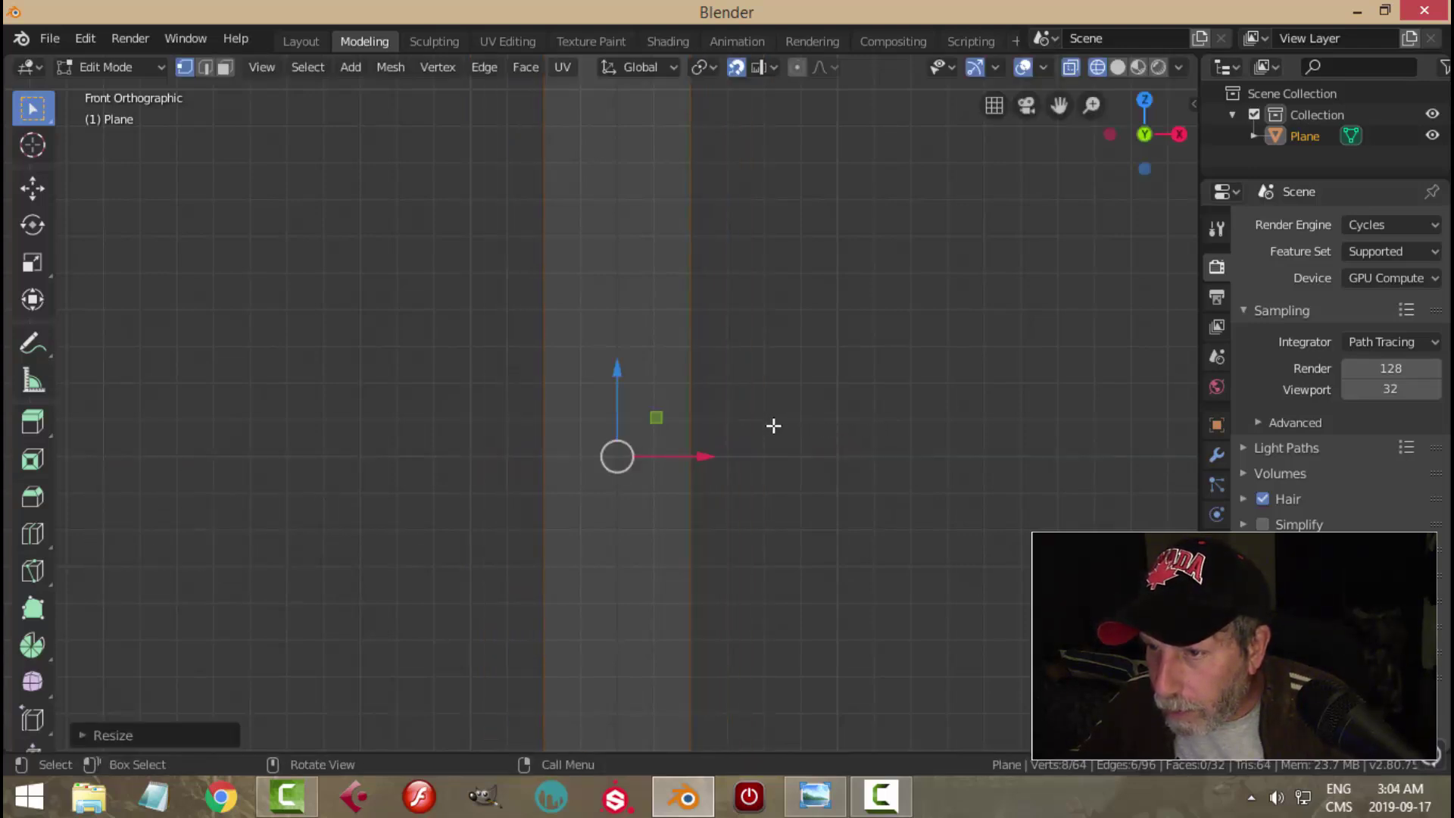
pyautogui.scroll(-2, 660, 428)
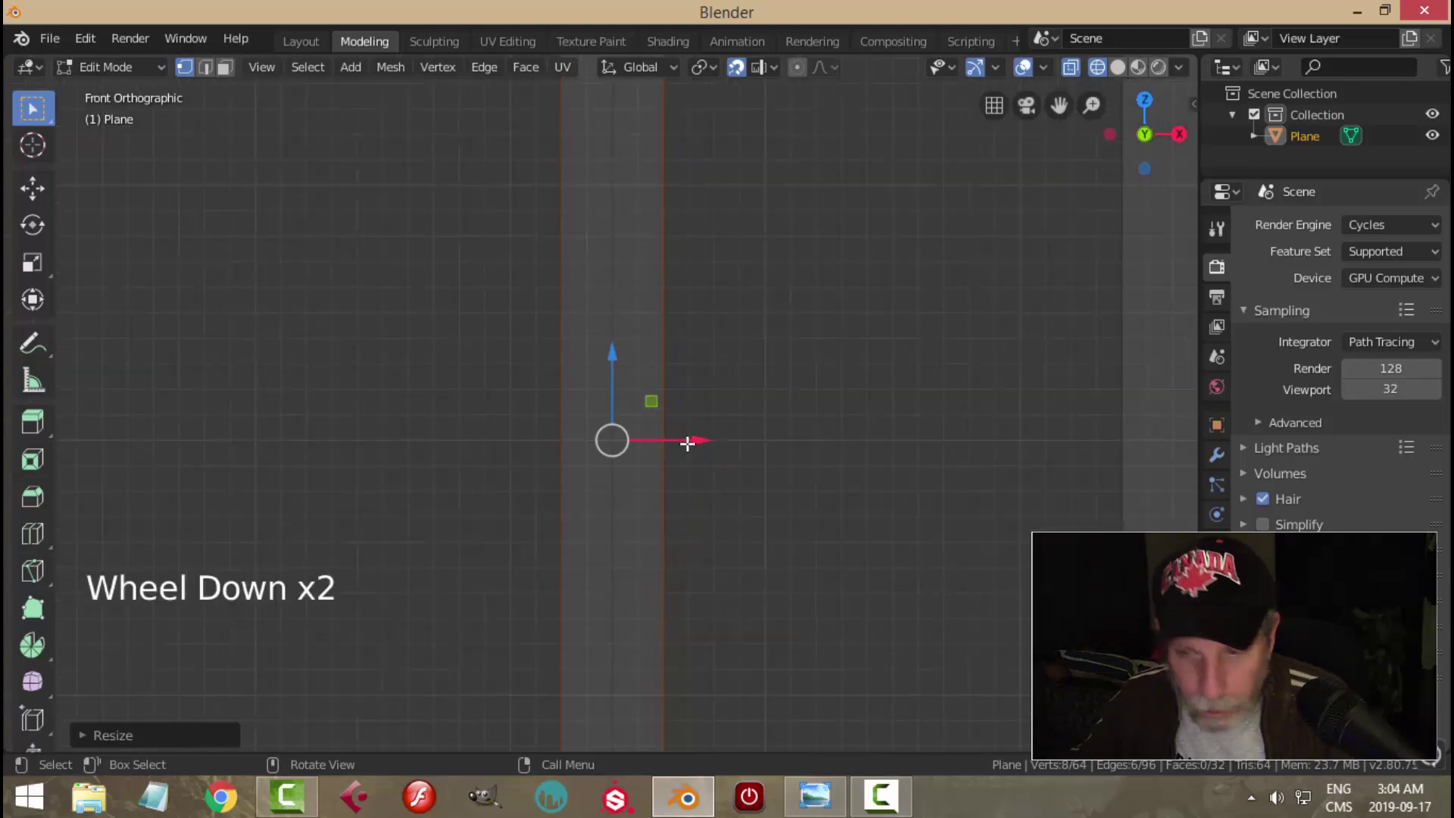
pyautogui.hotkey('alt', 'a')
# Step: Reselect the outer edges of the upright between the first and second frames
pyautogui.scroll(-10, 420, 428)
pyautogui.keyDown('shift'); pyautogui.moveTo(414, 457); pyautogui.dragTo(616, 448, button='middle'); pyautogui.keyUp('shift')
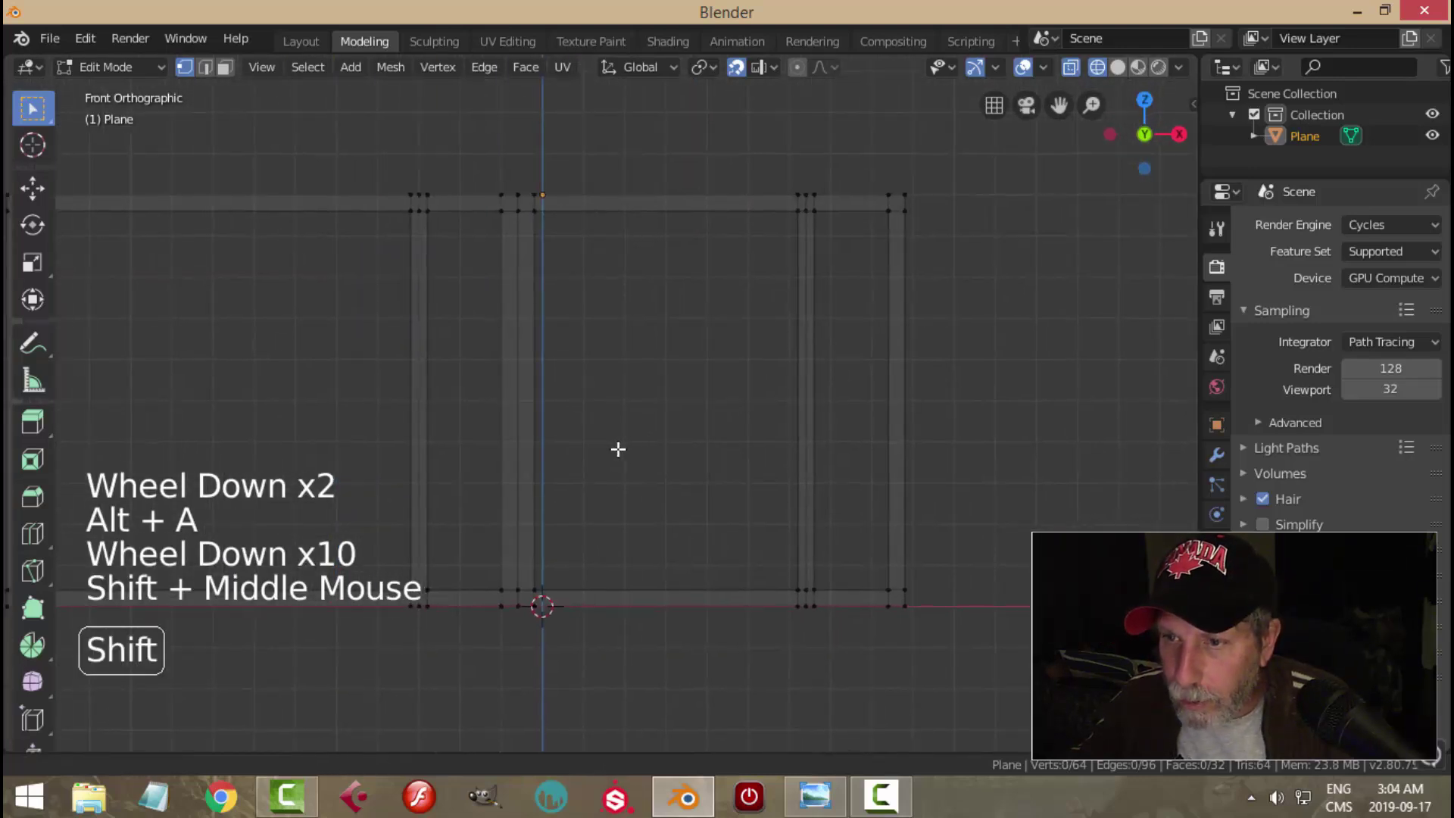
pyautogui.keyDown('shift'); pyautogui.moveTo(458, 396); pyautogui.dragTo(597, 383, button='middle'); pyautogui.keyUp('shift')
pyautogui.press('b')
pyautogui.moveTo(528, 150); pyautogui.dragTo(559, 621)
pyautogui.press('b')
pyautogui.moveTo(561, 159); pyautogui.dragTo(628, 623)
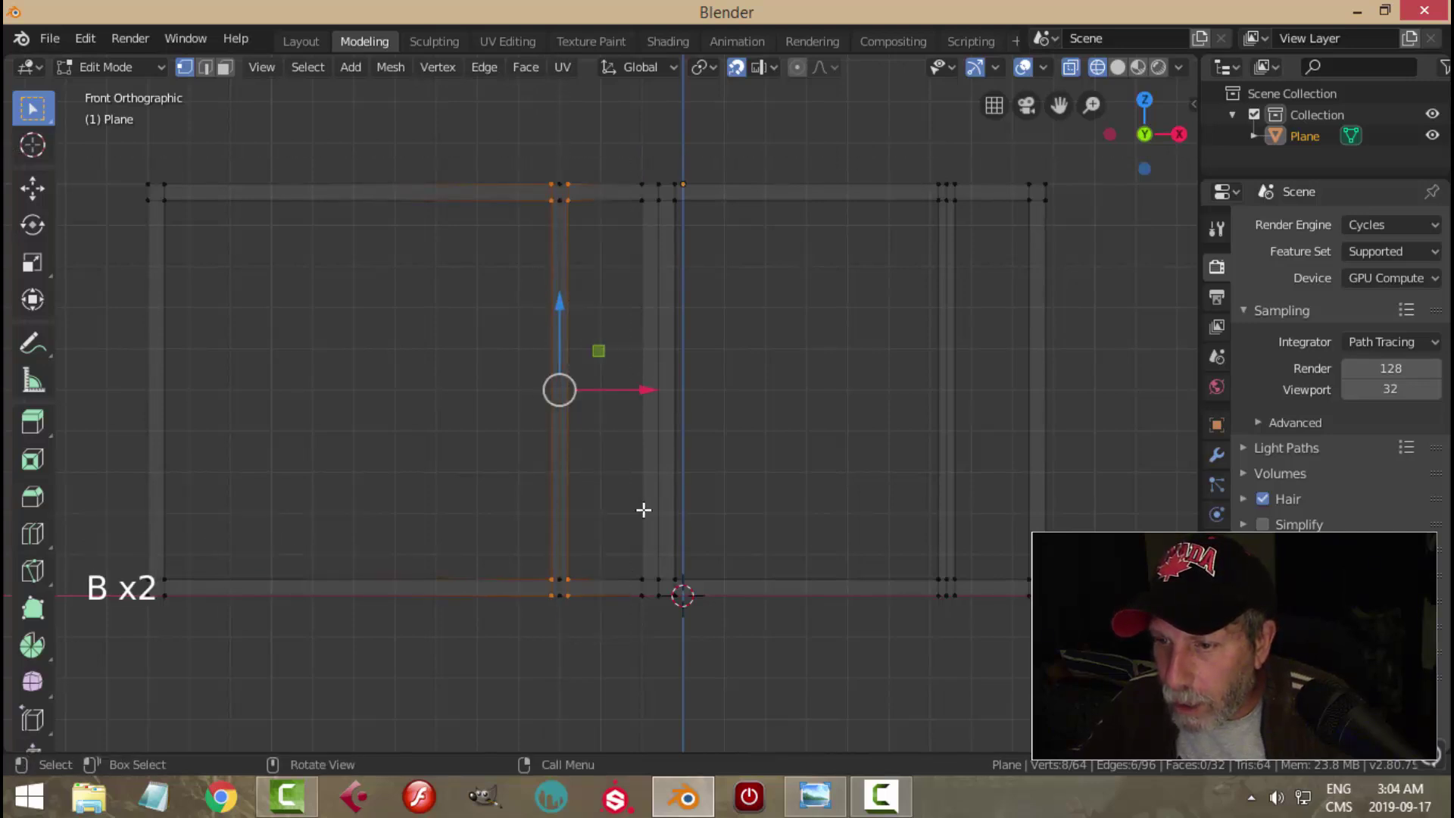
pyautogui.scroll(12, 633, 497)
pyautogui.keyDown('shift'); pyautogui.moveTo(493, 448); pyautogui.dragTo(842, 483, button='middle'); pyautogui.keyUp('shift')
pyautogui.scroll(2, 773, 401)
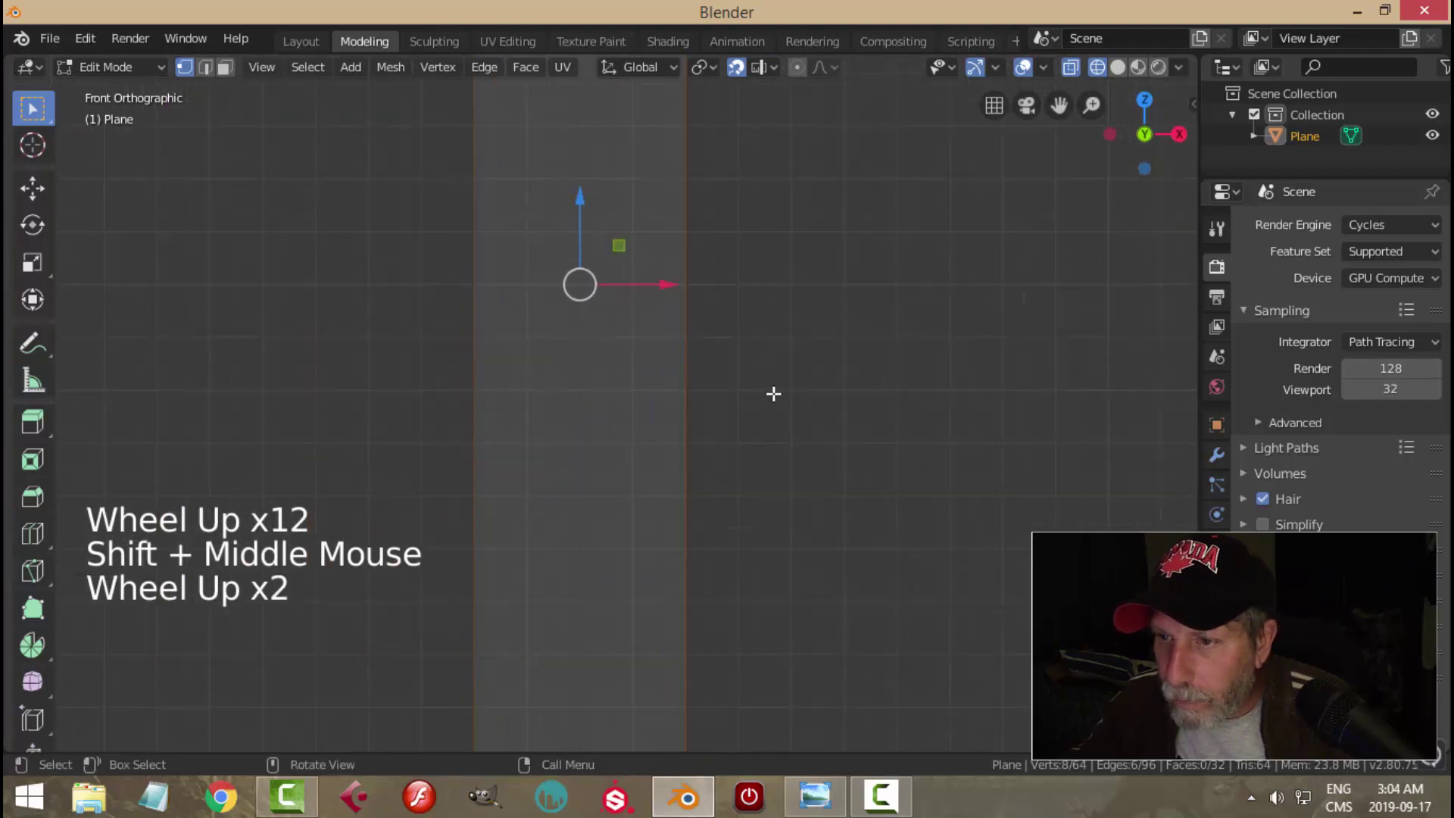
# Step: Rescale the first-to-second frame upright along X with increment snapping, and clear the selection
pyautogui.press('s')
pyautogui.press('x')
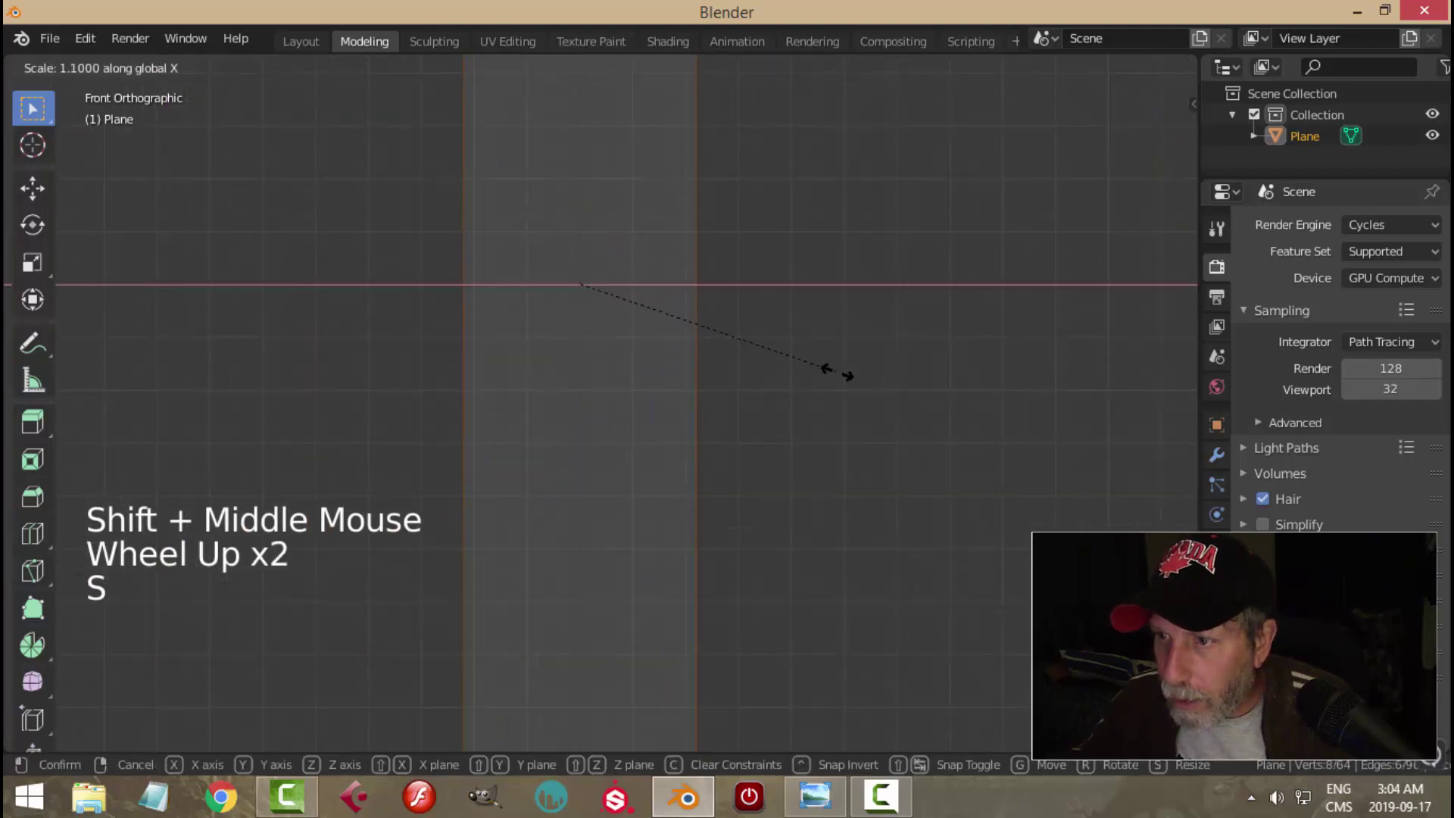
pyautogui.click(816, 373)
pyautogui.hotkey('alt', 'a')
pyautogui.scroll(-14, 788, 384)
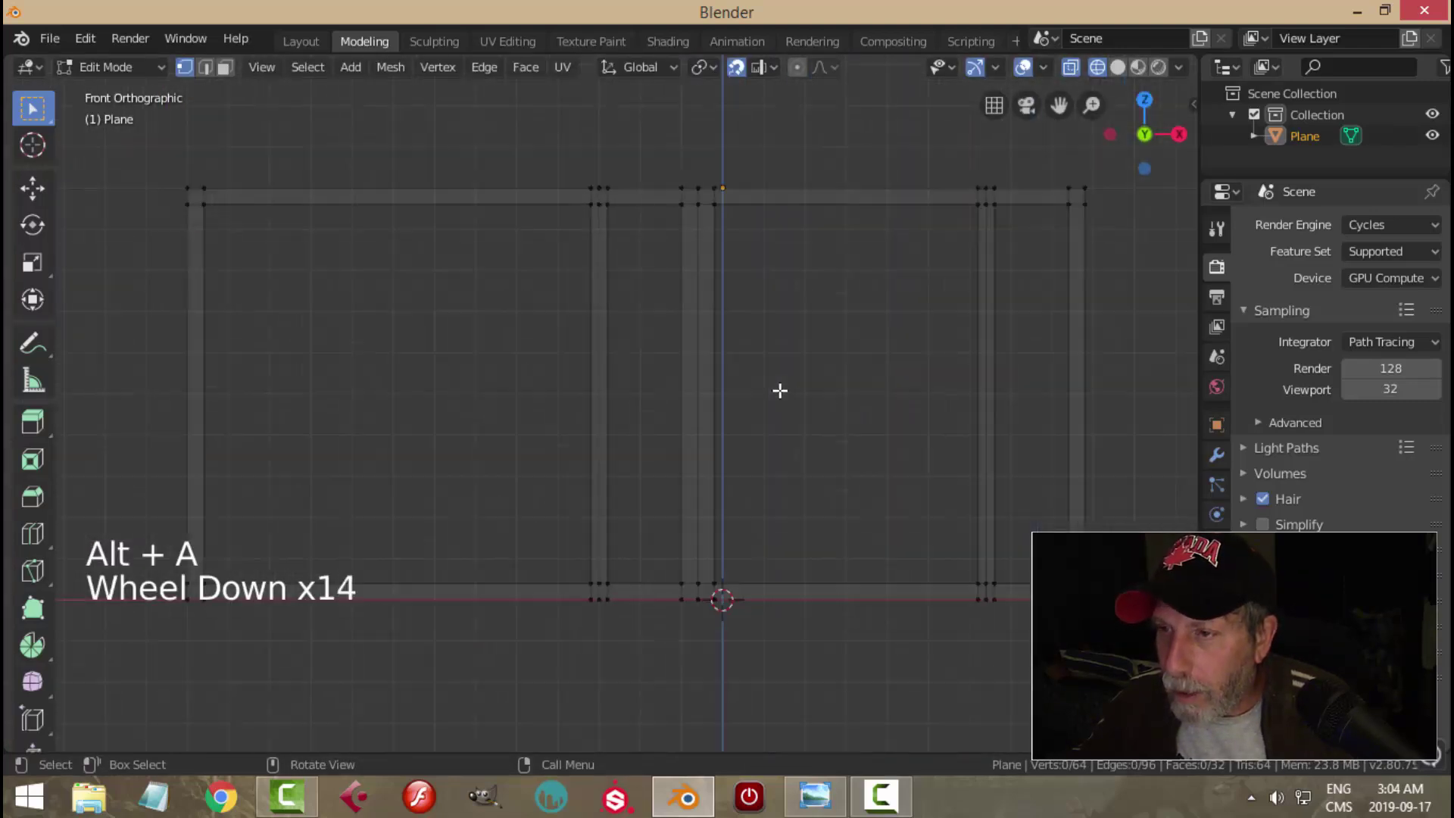
pyautogui.click(736, 67)
pyautogui.scroll(-3, 770, 321)
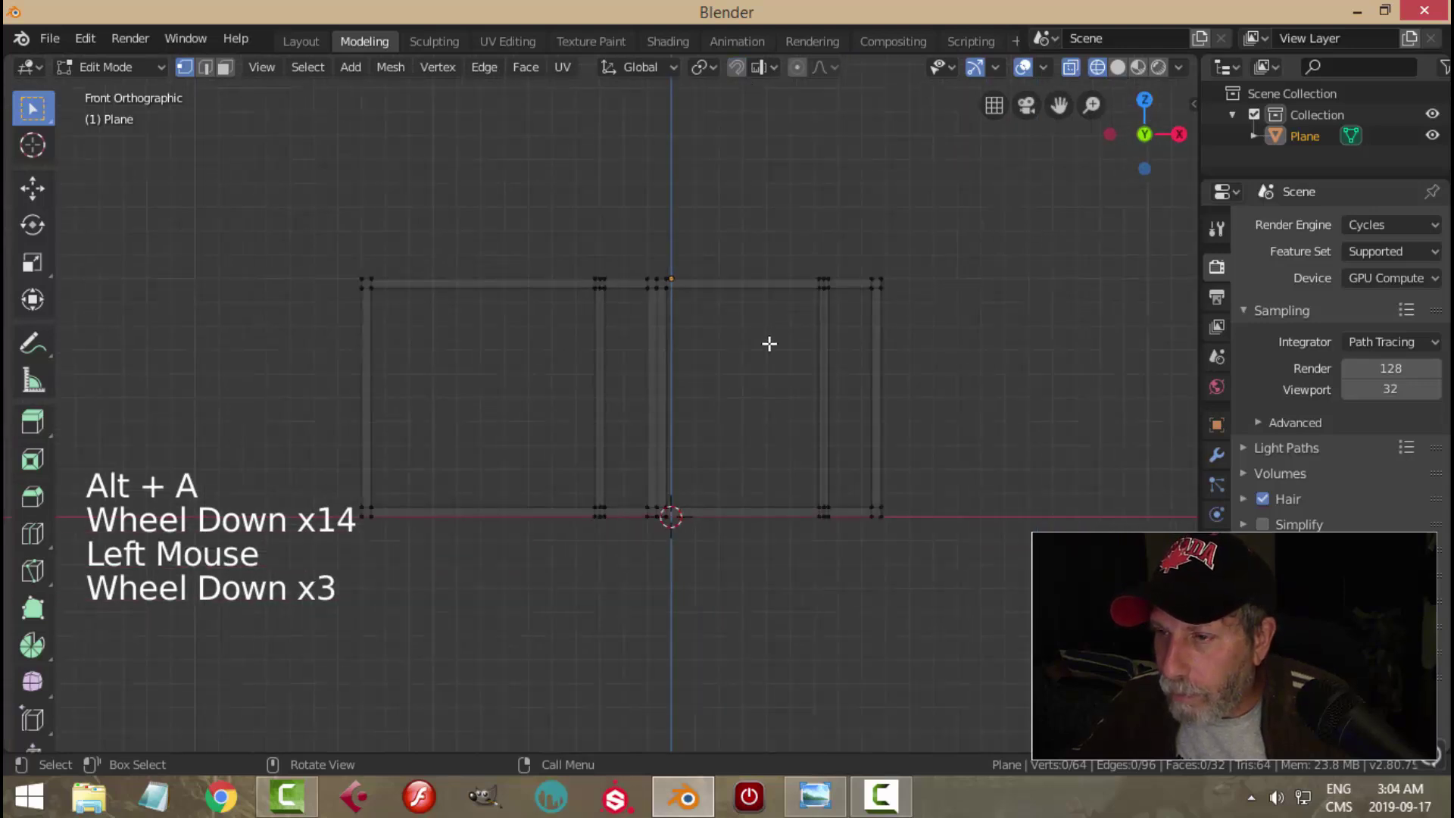
pyautogui.scroll(3, 769, 343)
pyautogui.keyDown('shift'); pyautogui.moveTo(807, 348); pyautogui.dragTo(728, 353, button='middle'); pyautogui.keyUp('shift')
pyautogui.scroll(2, 726, 350)
pyautogui.scroll(-2, 747, 341)
pyautogui.click(734, 66)
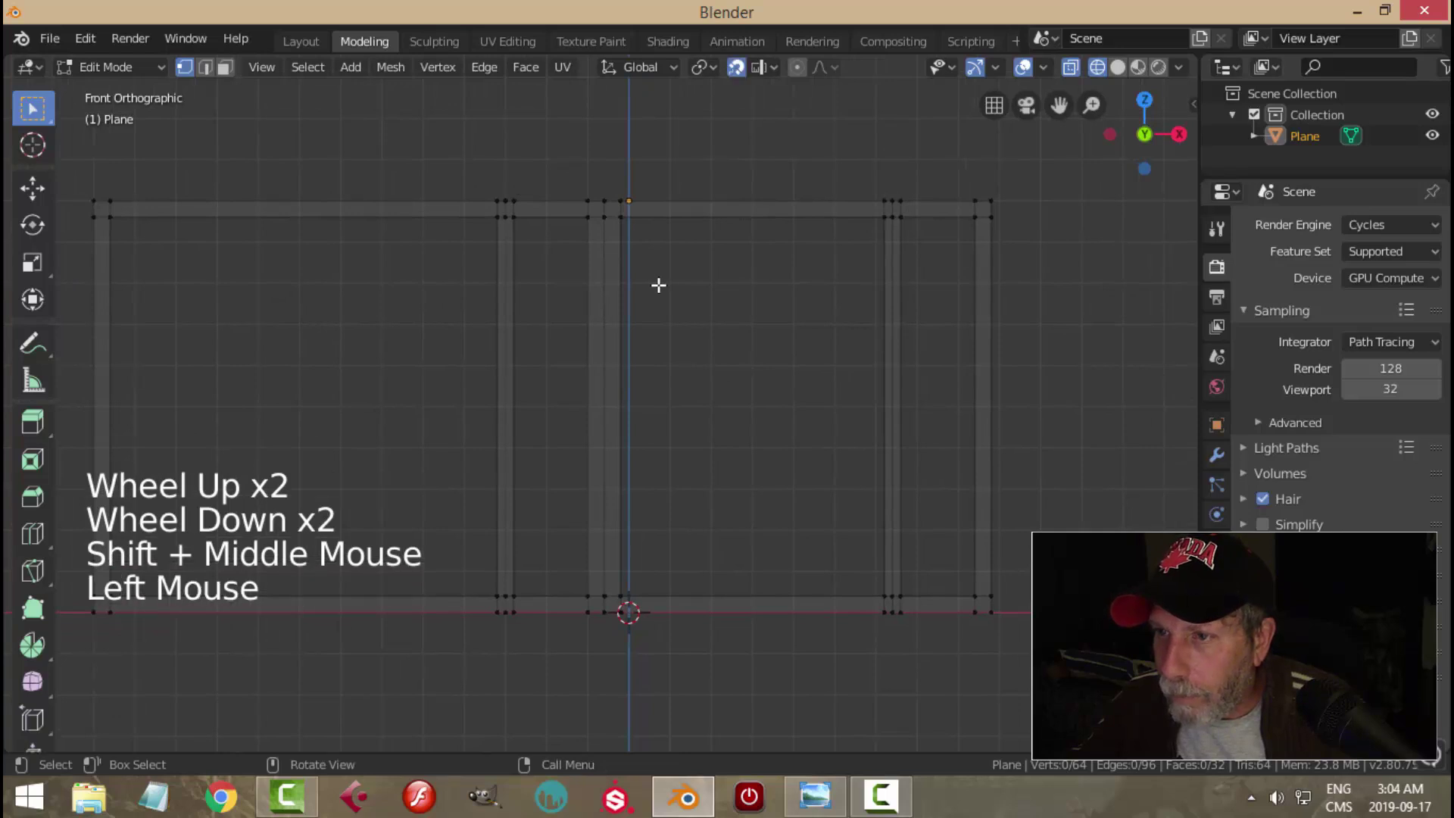
# Step: Select the outer edges of the doubled upright between the second narrow frame and the door frame
pyautogui.scroll(3, 658, 285)
pyautogui.scroll(-2, 652, 247)
pyautogui.press('b')
pyautogui.moveTo(561, 124); pyautogui.dragTo(598, 660)
pyautogui.press('b')
pyautogui.moveTo(619, 137); pyautogui.dragTo(676, 689)
pyautogui.scroll(6, 775, 462)
pyautogui.scroll(3, 882, 475)
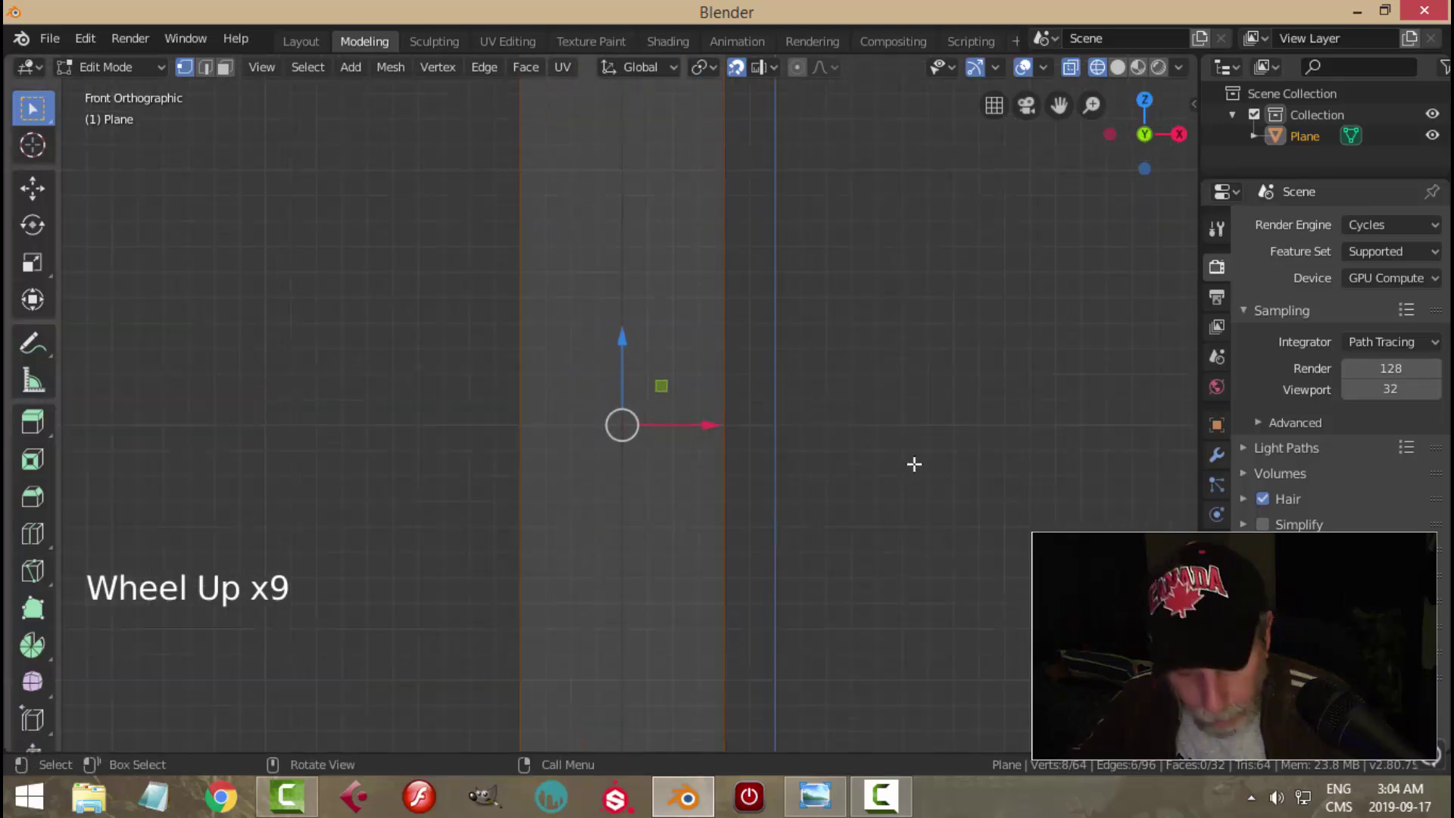
# Step: Scale the upright between the second frame and the door frame to half its width along X, and deselect it
pyautogui.press('s')
pyautogui.press('x')
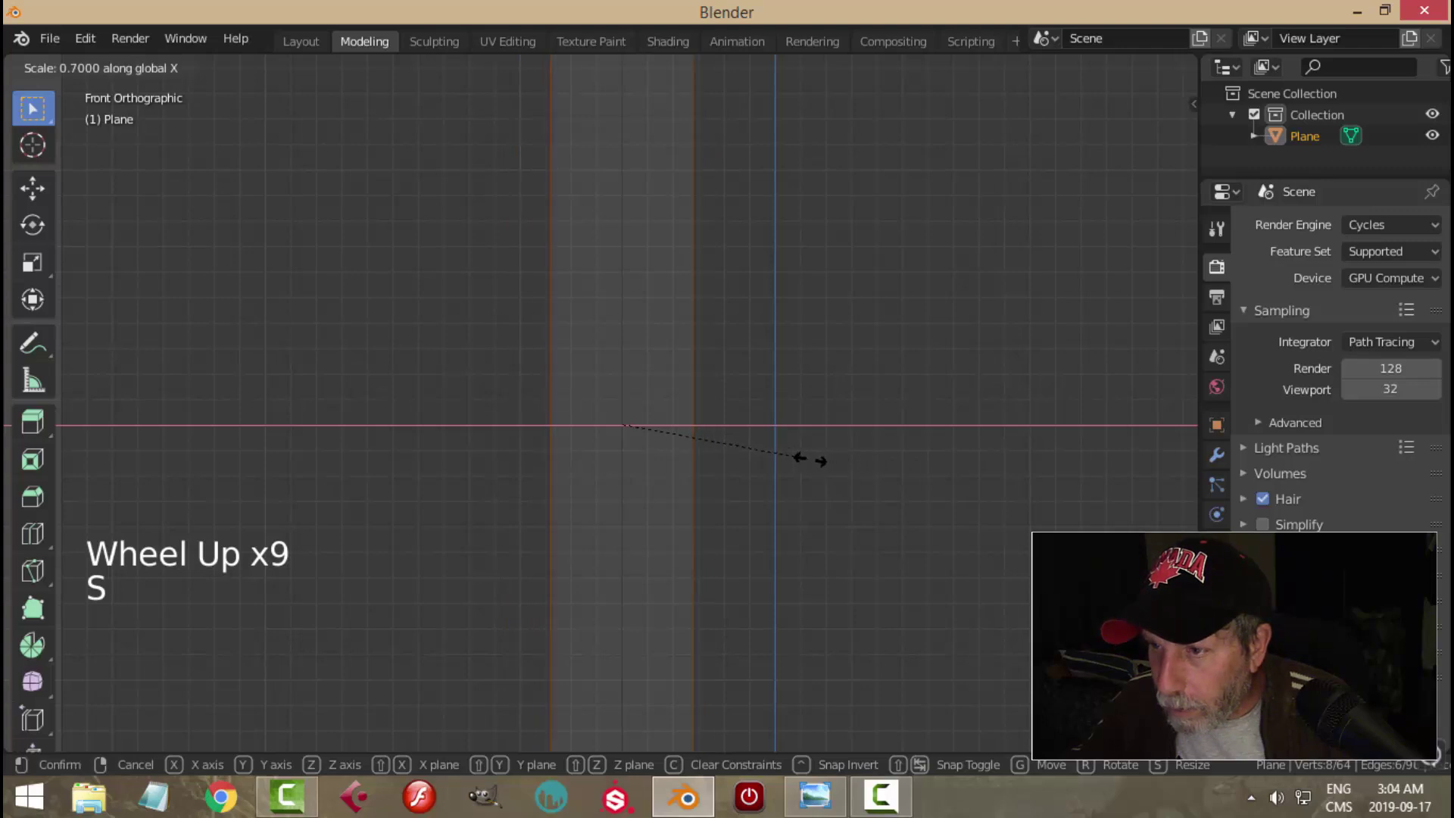
pyautogui.click(776, 458)
pyautogui.hotkey('alt', 'a')
pyautogui.scroll(-9, 792, 469)
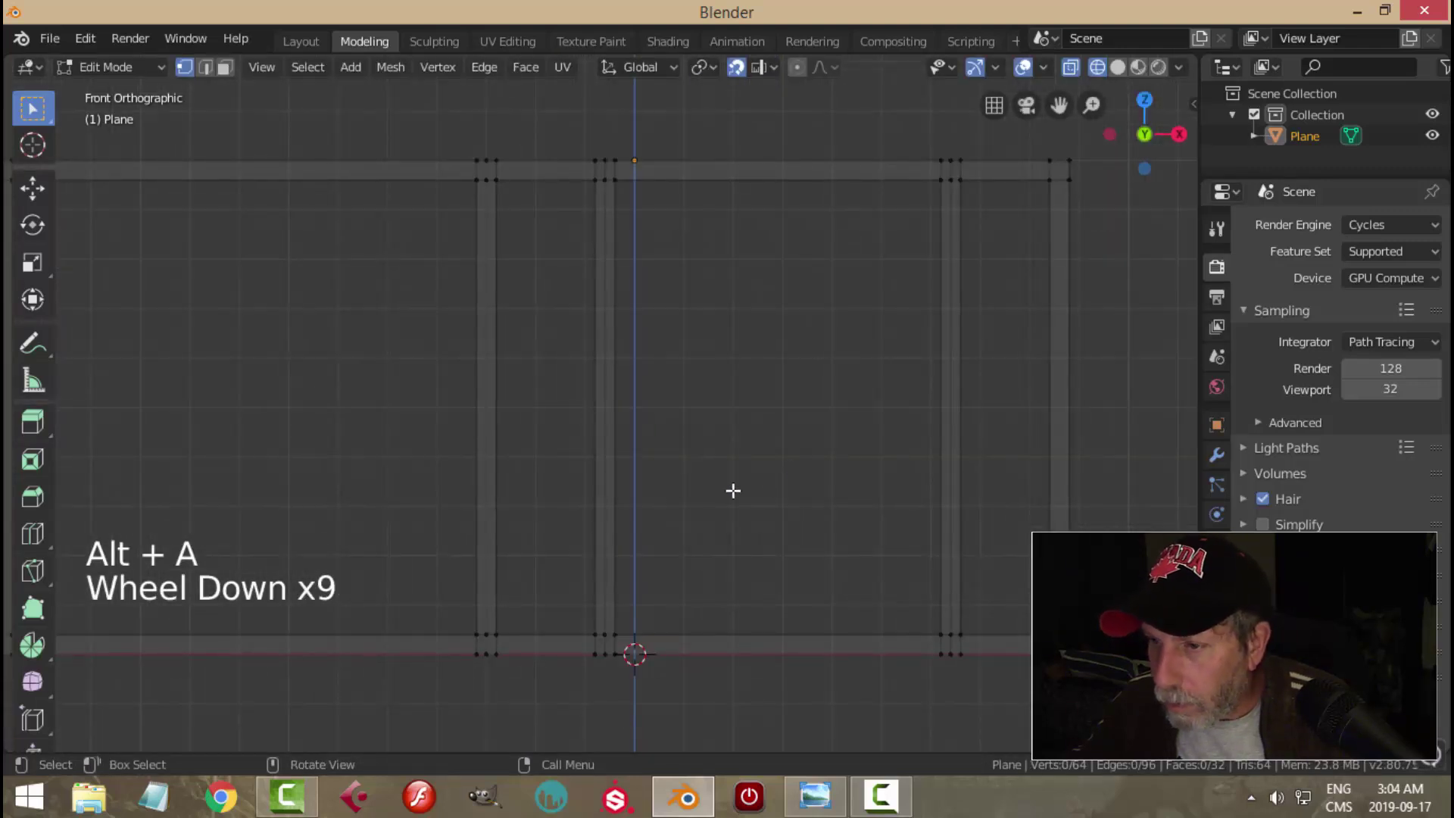
pyautogui.scroll(2, 677, 506)
pyautogui.scroll(-4, 676, 506)
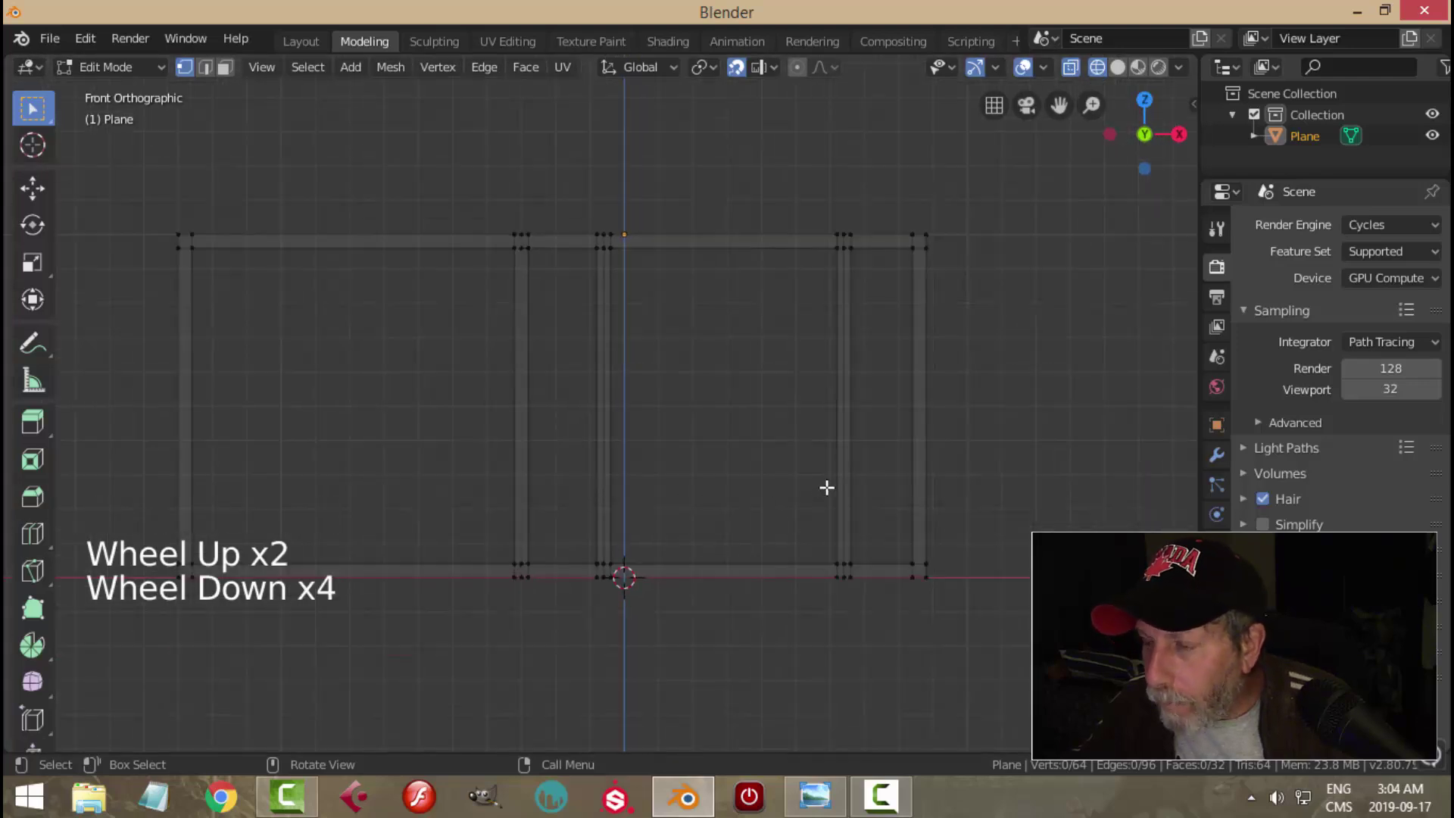
pyautogui.scroll(3, 671, 400)
pyautogui.scroll(-3, 673, 399)
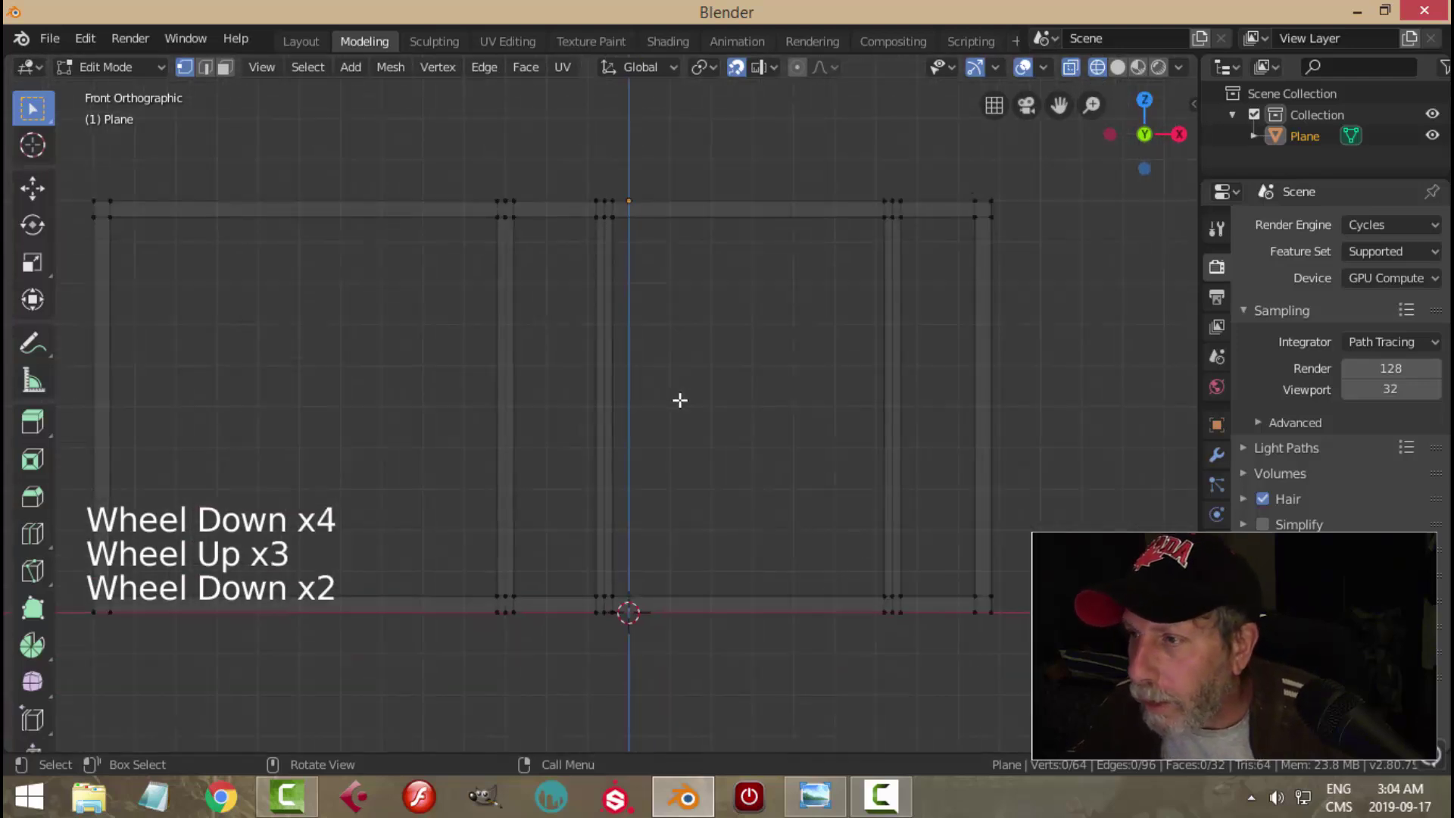
pyautogui.scroll(3, 642, 410)
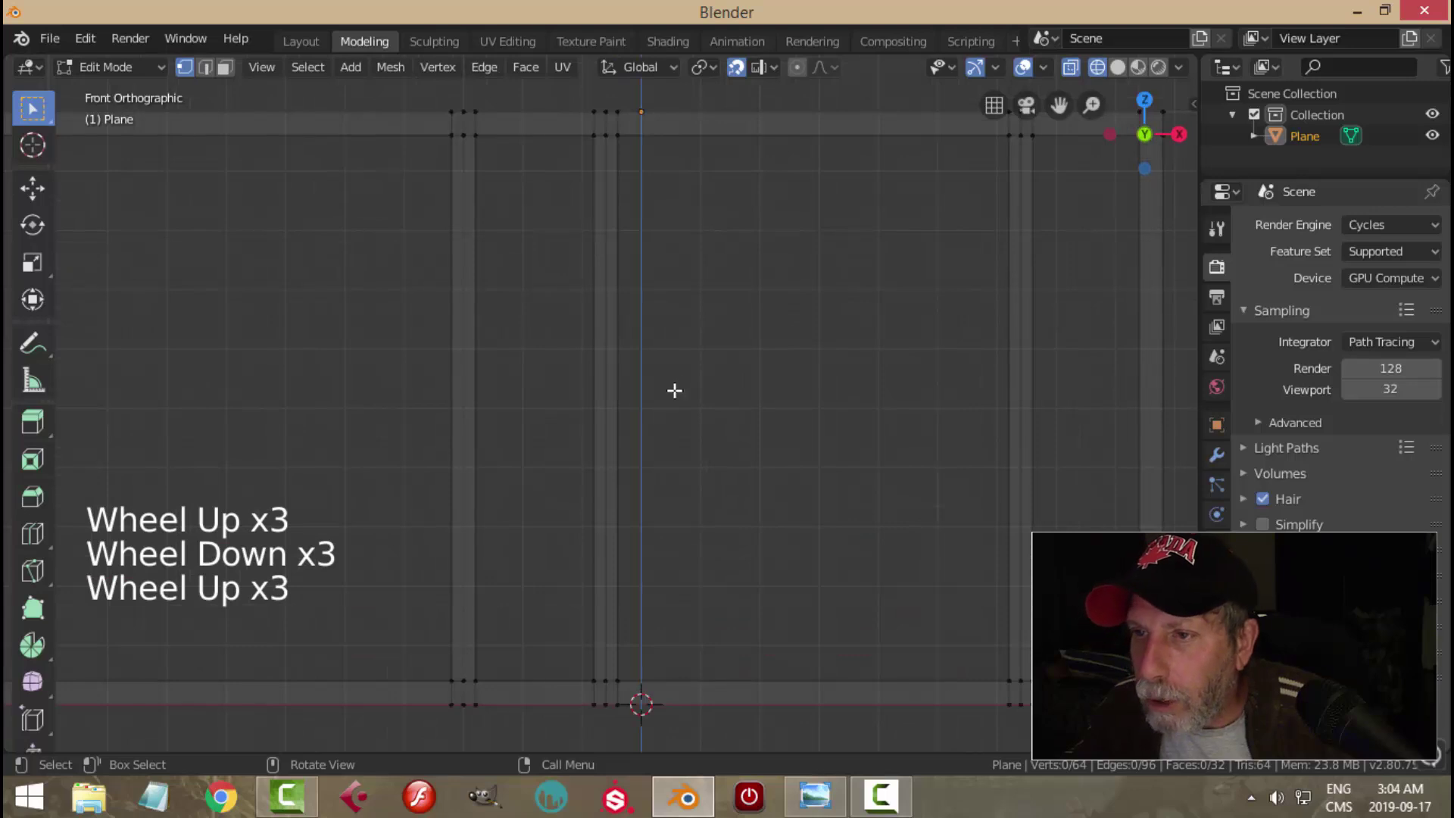
pyautogui.scroll(-2, 748, 348)
pyautogui.moveTo(747, 350)
pyautogui.keyDown('shift'); pyautogui.mouseDown(button='middle')
pyautogui.moveTo(656, 380)
pyautogui.moveTo(736, 370)
pyautogui.mouseUp(button='middle'); pyautogui.keyUp('shift')
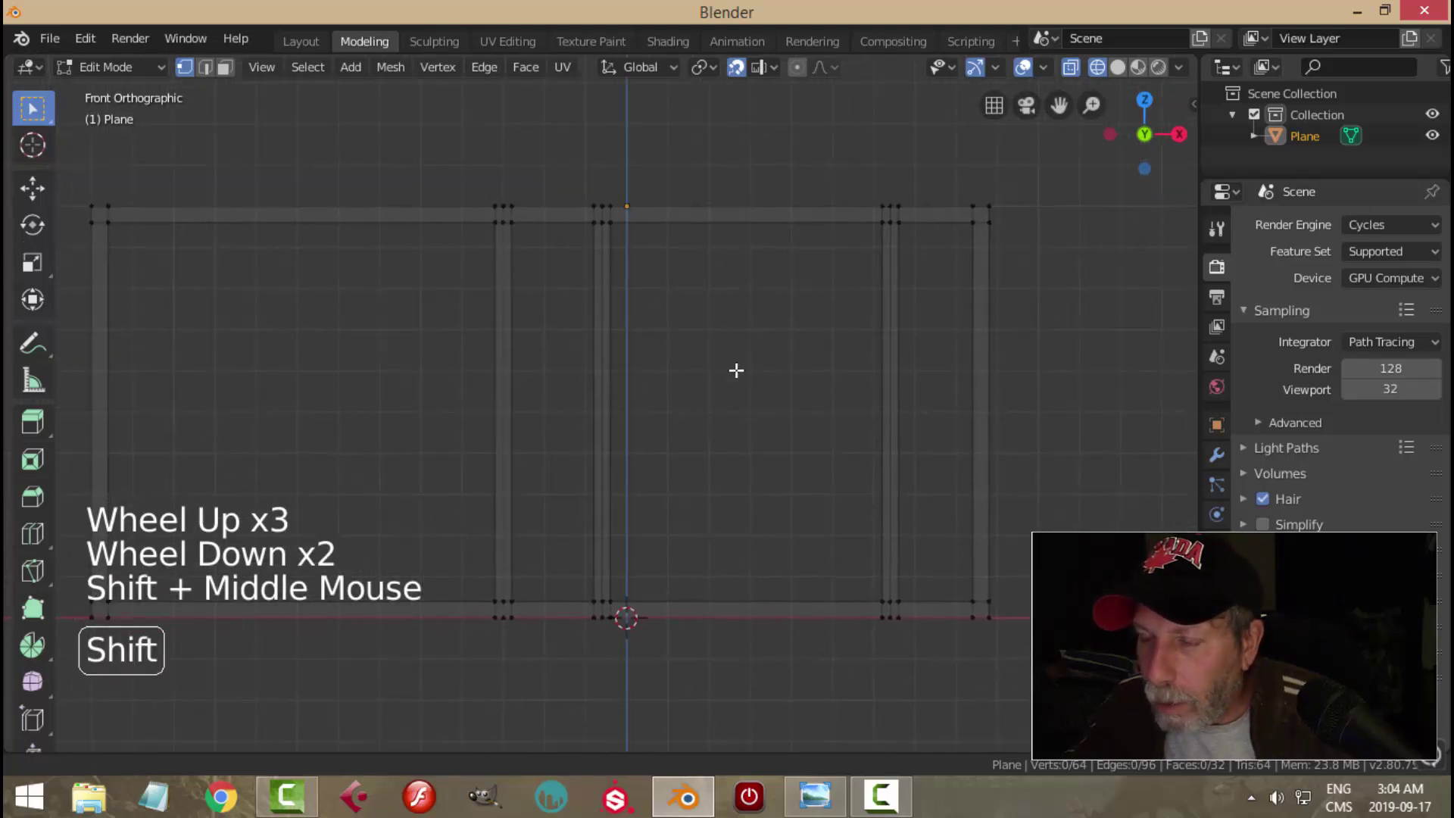
# Step: With snapping off, duplicate the second narrow frame's top rail face and move the copy along X onto the end frame's top rail
pyautogui.scroll(1, 720, 369)
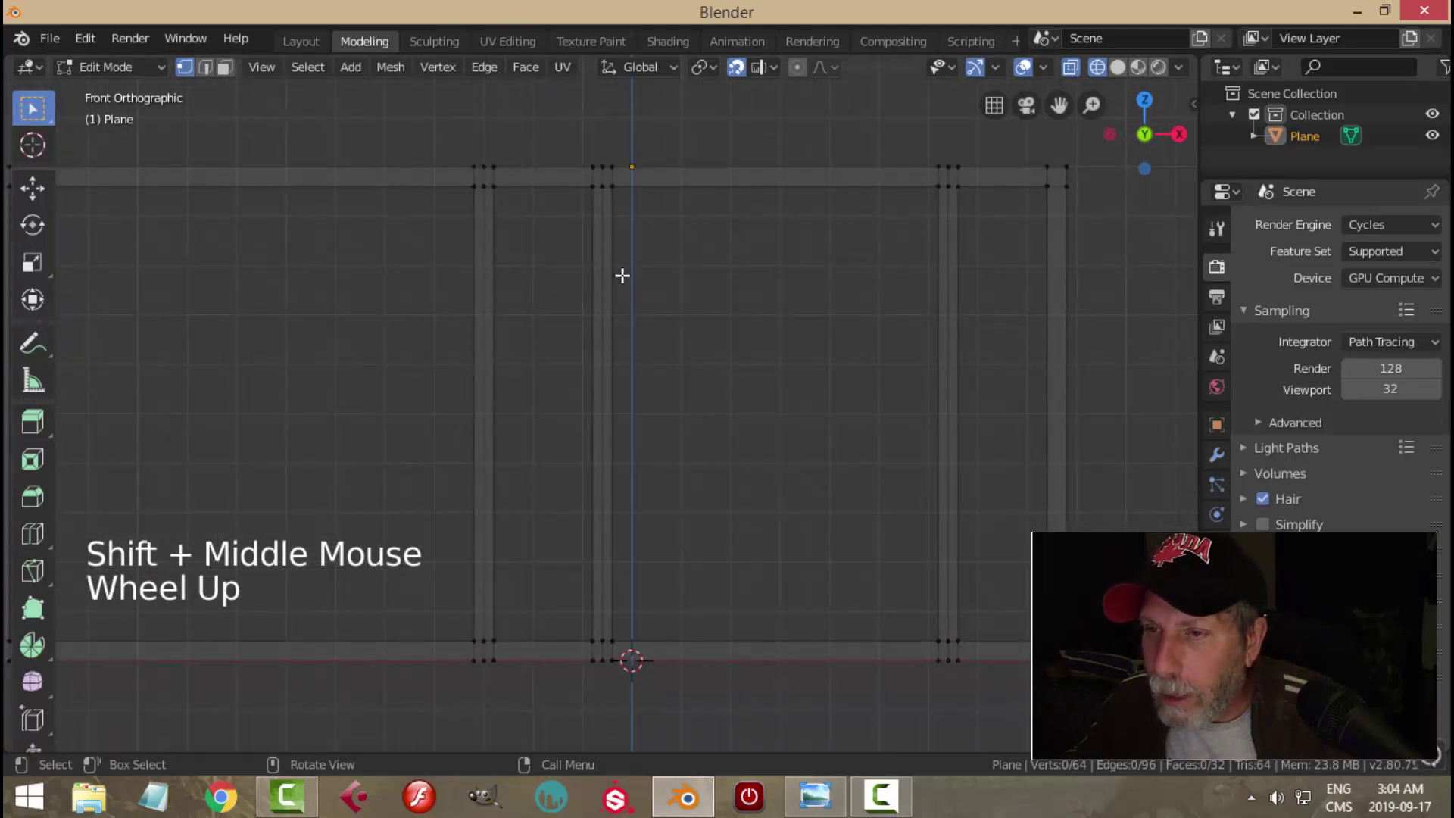
pyautogui.click(744, 65)
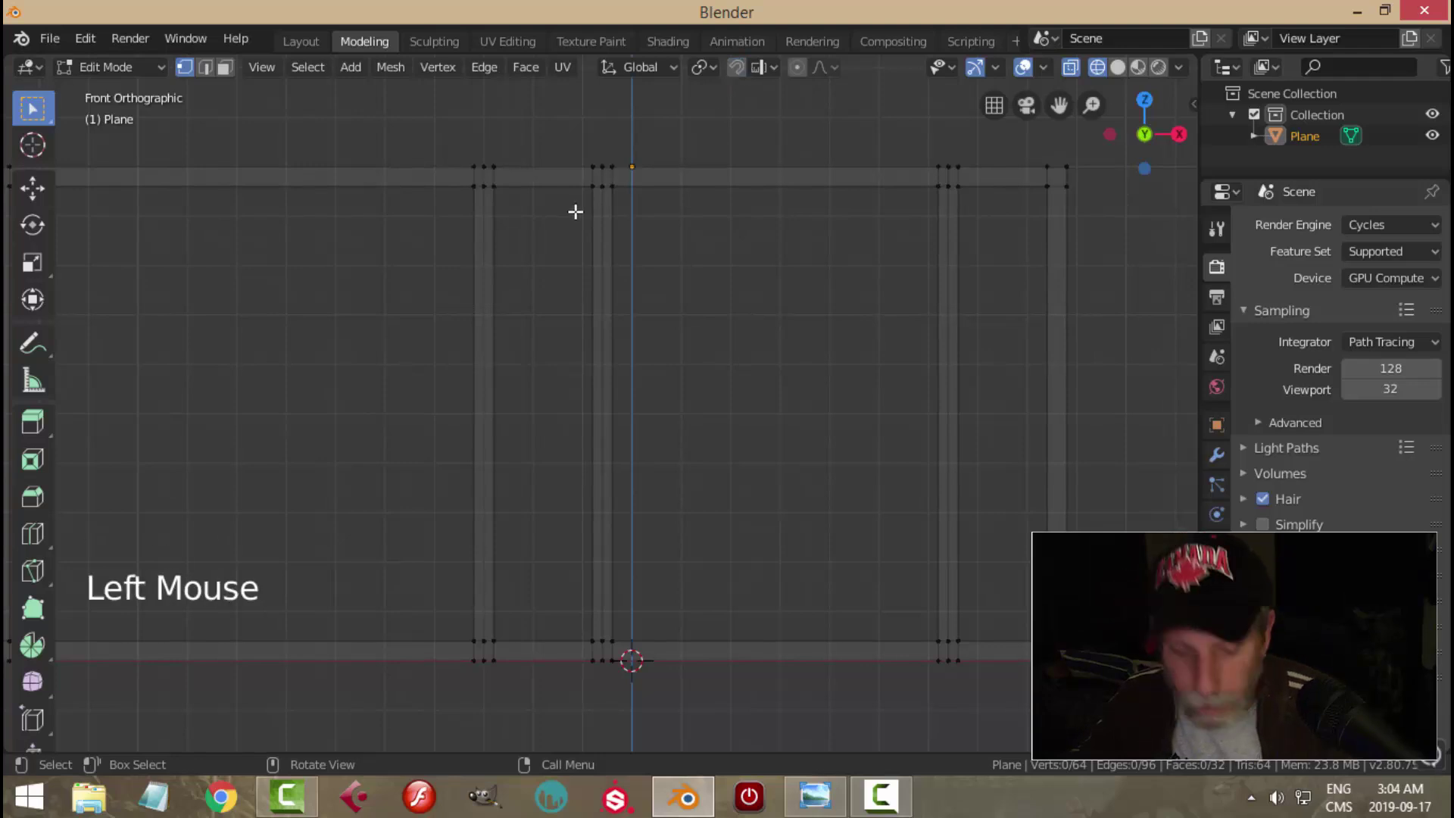
pyautogui.press('3')
pyautogui.click(537, 181)
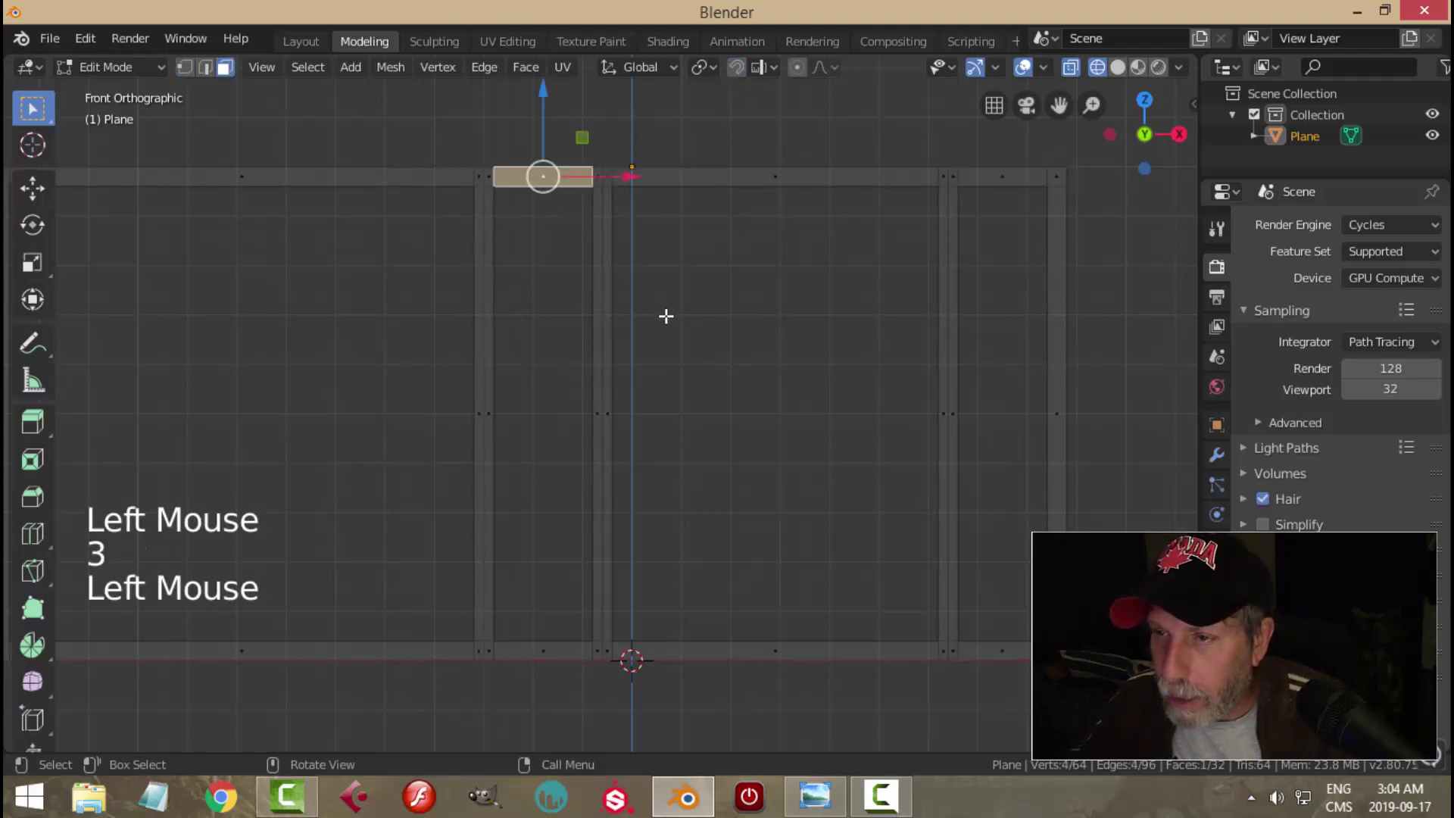
pyautogui.scroll(-2, 666, 314)
pyautogui.hotkey('shift', 'd')
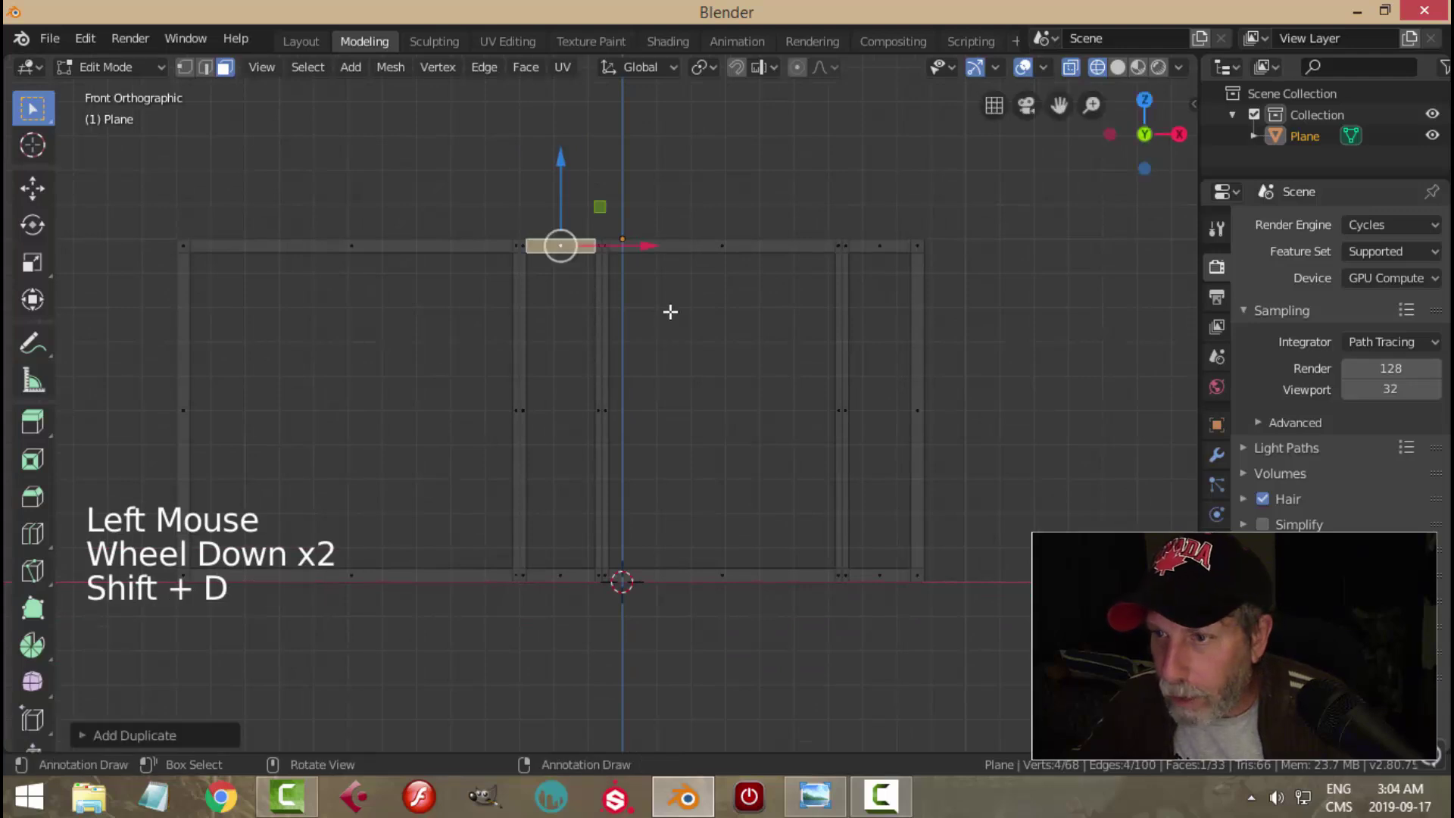
pyautogui.moveTo(641, 247); pyautogui.dragTo(958, 275)
# Step: Align the copied rail face flush with the upright between the door and end frames to compare the two narrow frames' widths
pyautogui.moveTo(1027, 295); pyautogui.dragTo(985, 318, button='middle')
pyautogui.scroll(1, 985, 318)
pyautogui.keyDown('shift'); pyautogui.moveTo(984, 318); pyautogui.dragTo(782, 418, button='middle'); pyautogui.keyUp('shift')
pyautogui.scroll(5, 785, 412)
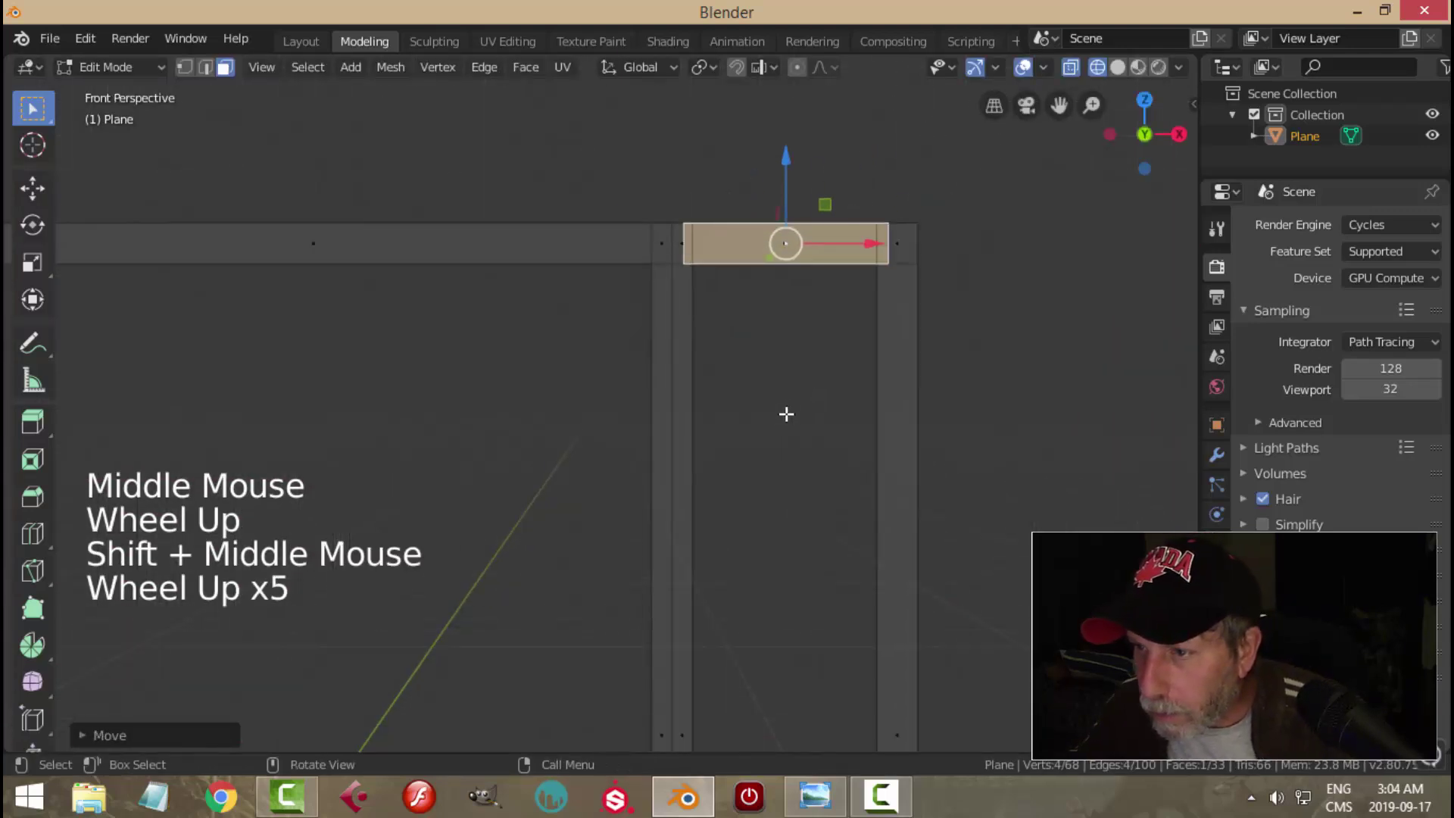
pyautogui.scroll(-7, 536, 445)
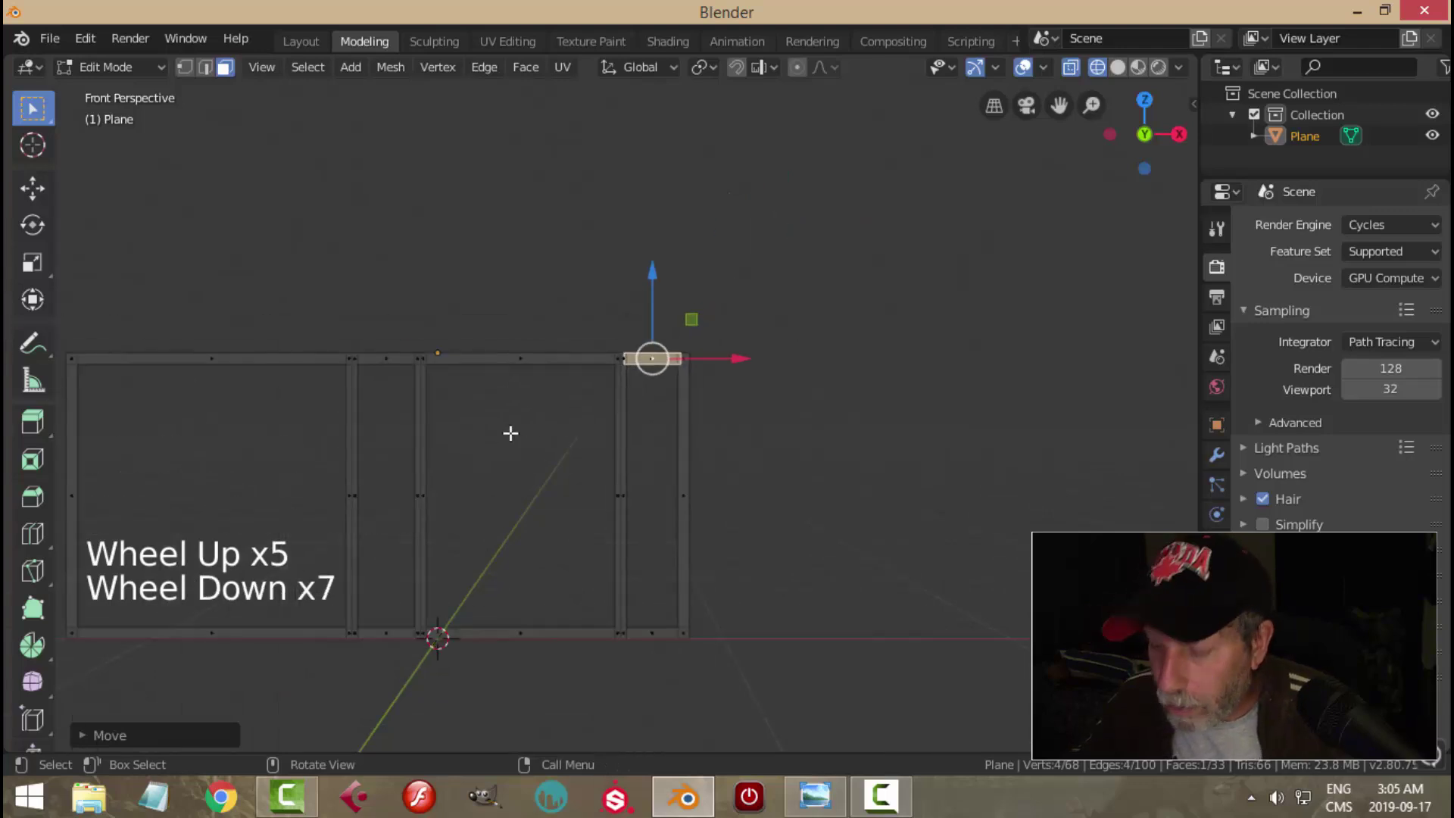
pyautogui.press('KP_1')
pyautogui.scroll(3, 511, 432)
pyautogui.keyDown('shift'); pyautogui.moveTo(510, 428); pyautogui.dragTo(718, 398, button='middle'); pyautogui.keyUp('shift')
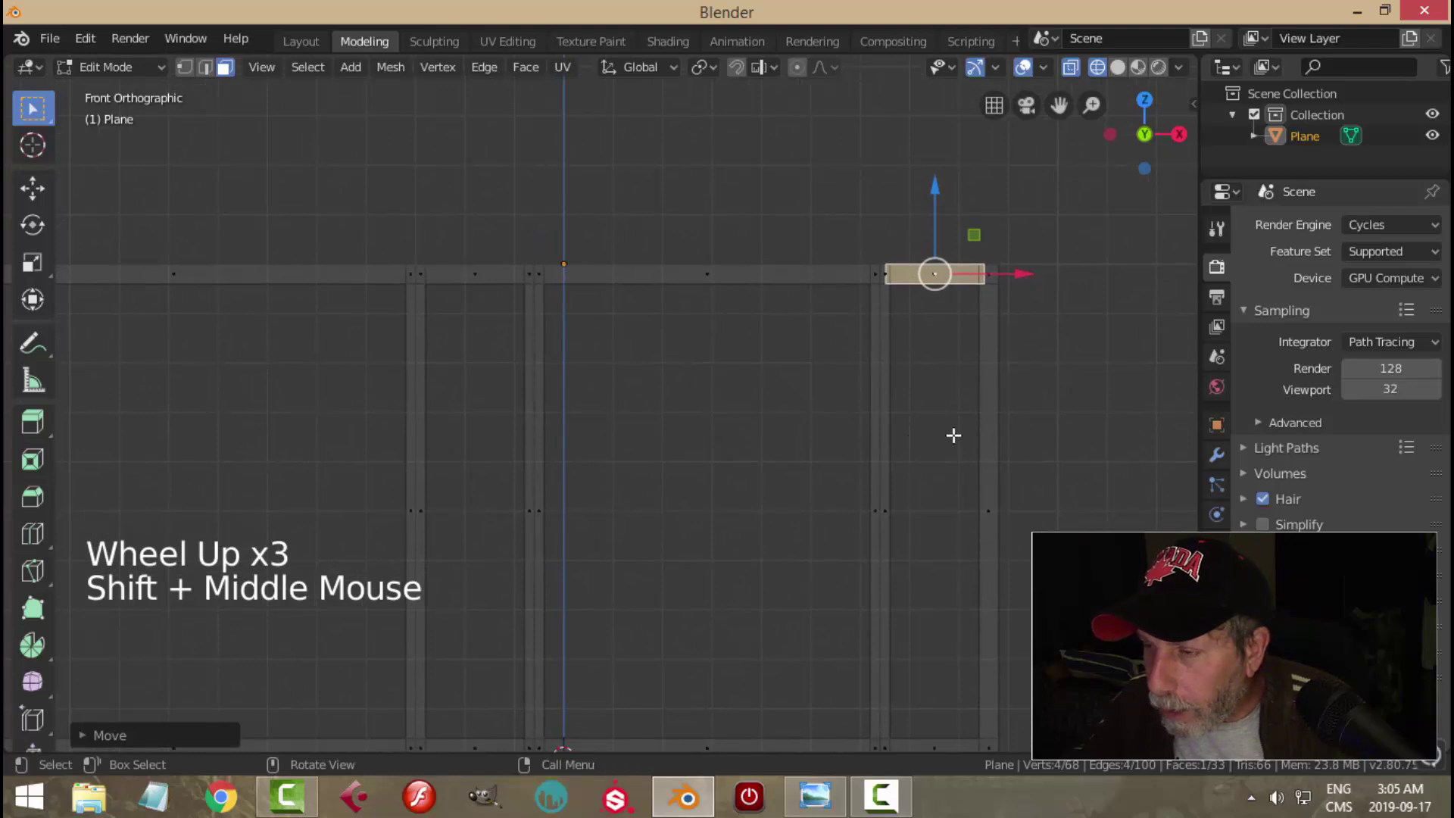
pyautogui.keyDown('shift'); pyautogui.moveTo(1035, 436); pyautogui.dragTo(691, 457, button='middle'); pyautogui.keyUp('shift')
pyautogui.scroll(1, 688, 285)
pyautogui.moveTo(672, 283); pyautogui.dragTo(676, 285)
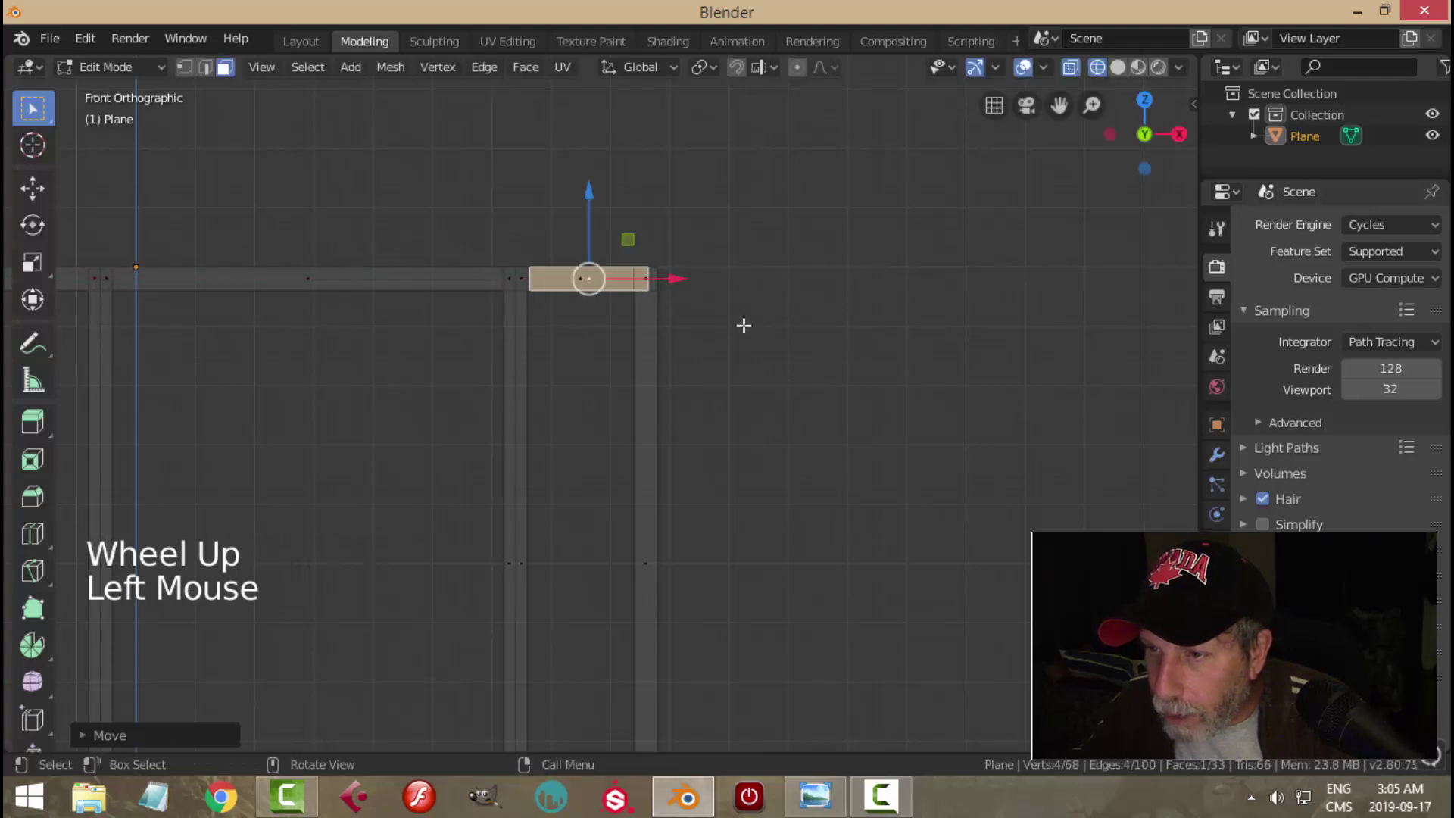
pyautogui.scroll(4, 749, 326)
pyautogui.scroll(1, 749, 326)
pyautogui.keyDown('shift'); pyautogui.moveTo(750, 325); pyautogui.dragTo(724, 426, button='middle'); pyautogui.keyUp('shift')
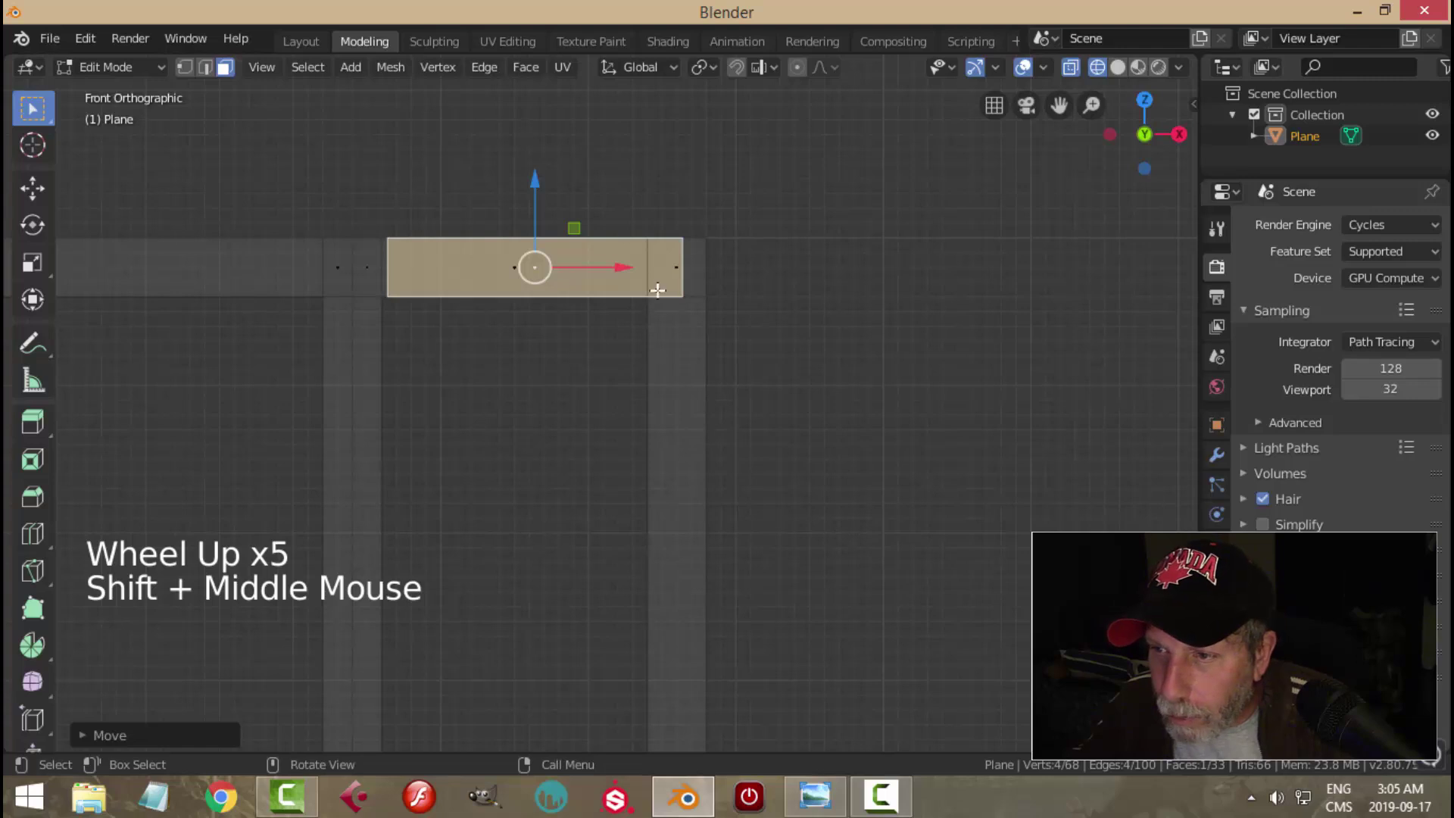
pyautogui.moveTo(626, 266); pyautogui.dragTo(617, 270)
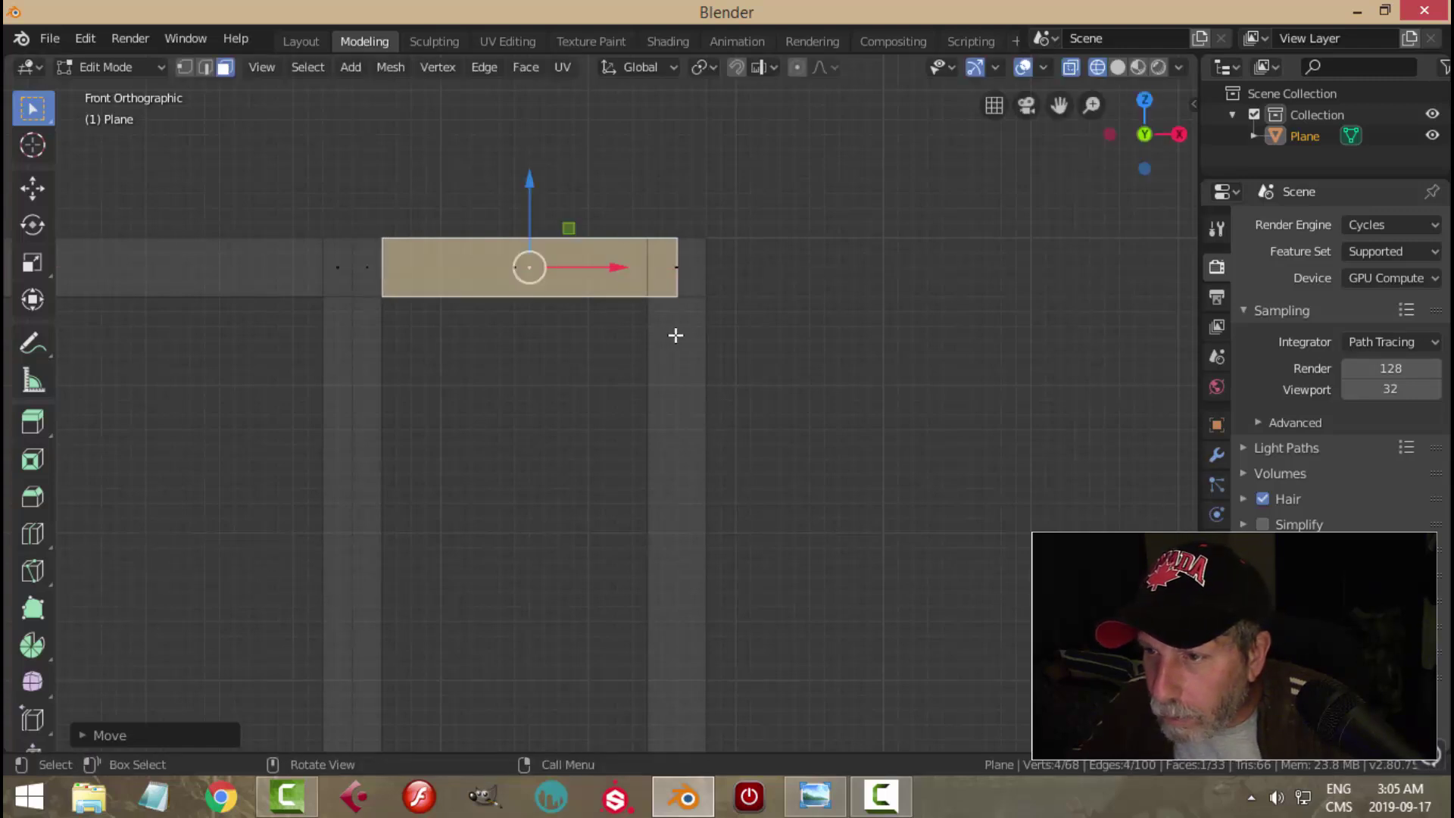
# Step: Delete the copied rail face from the end frame
pyautogui.press('x')
pyautogui.click(627, 334)
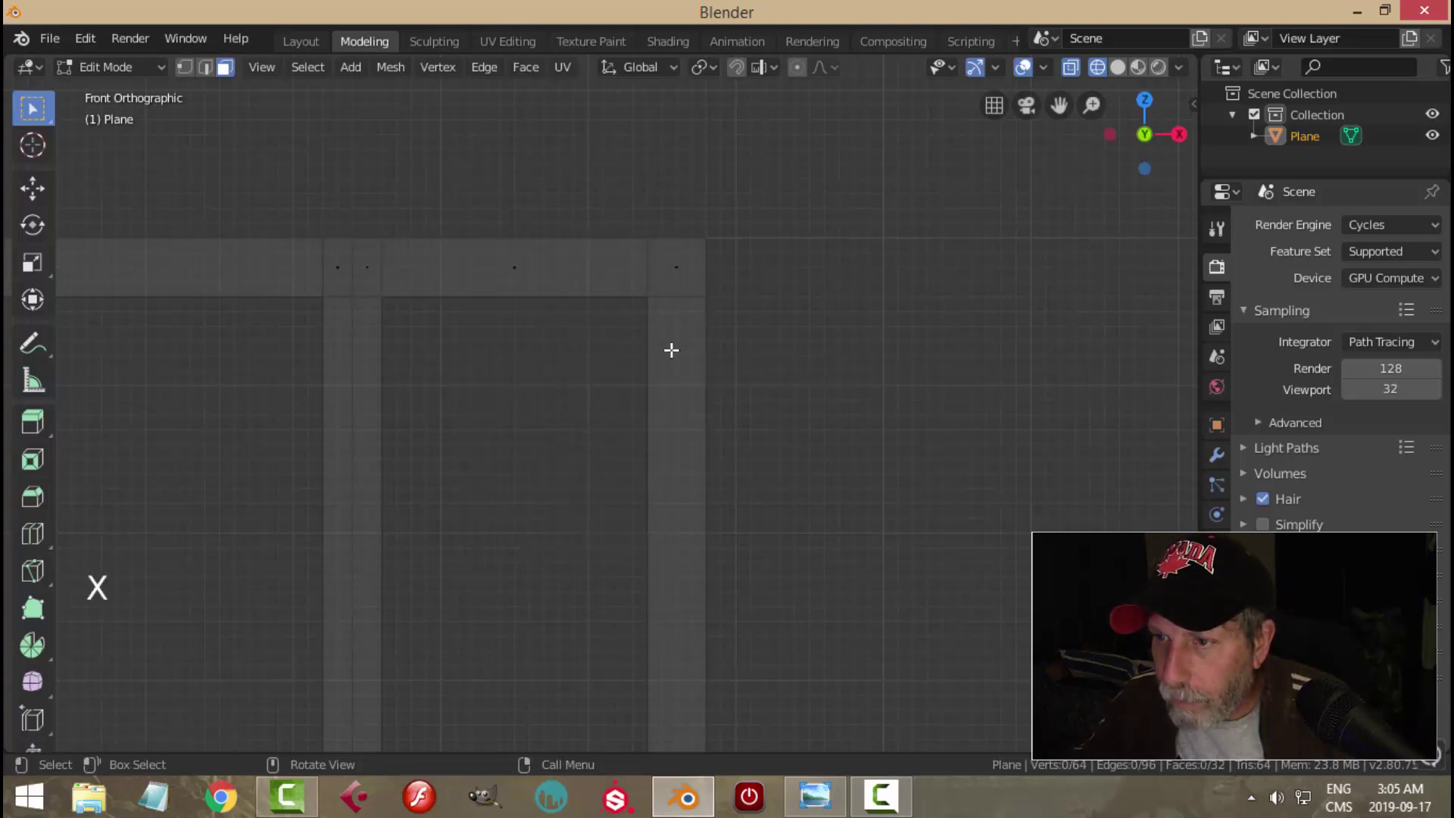
pyautogui.click(722, 347)
pyautogui.press('Tab')
pyautogui.click(691, 294)
pyautogui.press('Tab')
pyautogui.scroll(-4, 754, 405)
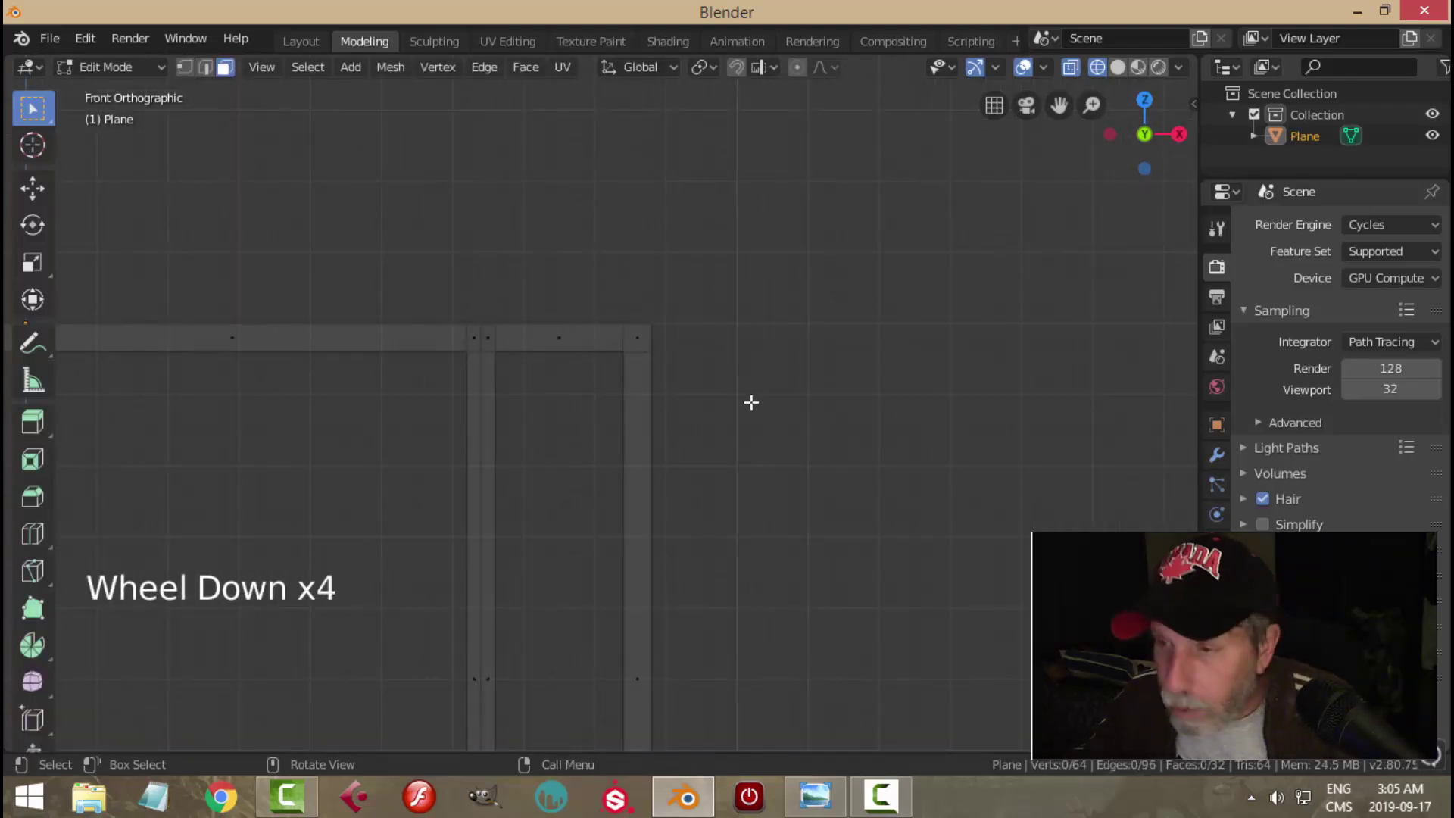
# Step: Select all vertices of the outermost upright beside the end frame, move them outward along X with increment snapping, and deselect
pyautogui.press('1')
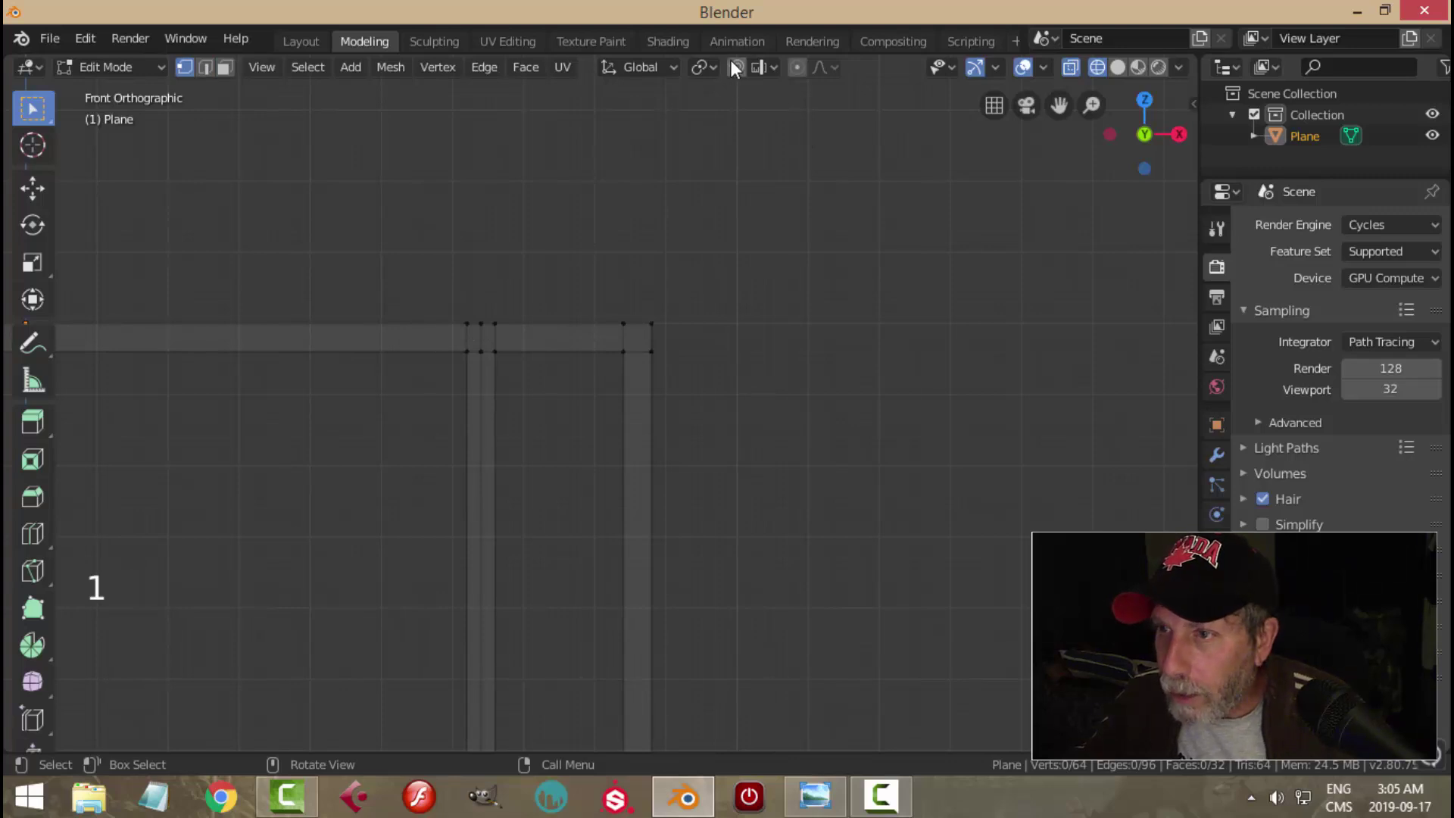
pyautogui.click(765, 77)
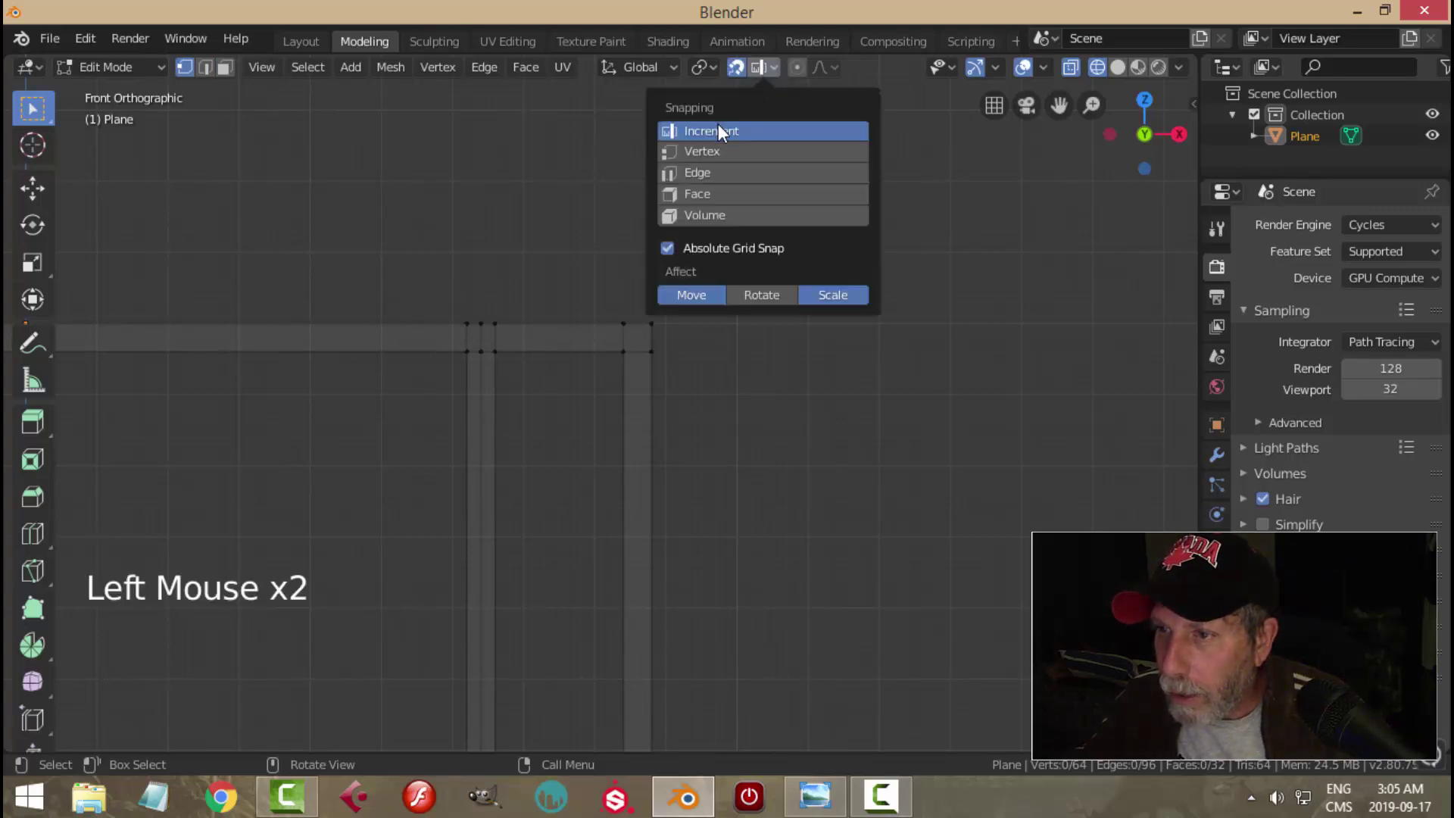
pyautogui.scroll(-5, 785, 447)
pyautogui.press('b')
pyautogui.moveTo(597, 338); pyautogui.dragTo(653, 708)
pyautogui.scroll(8, 727, 591)
pyautogui.scroll(3, 788, 564)
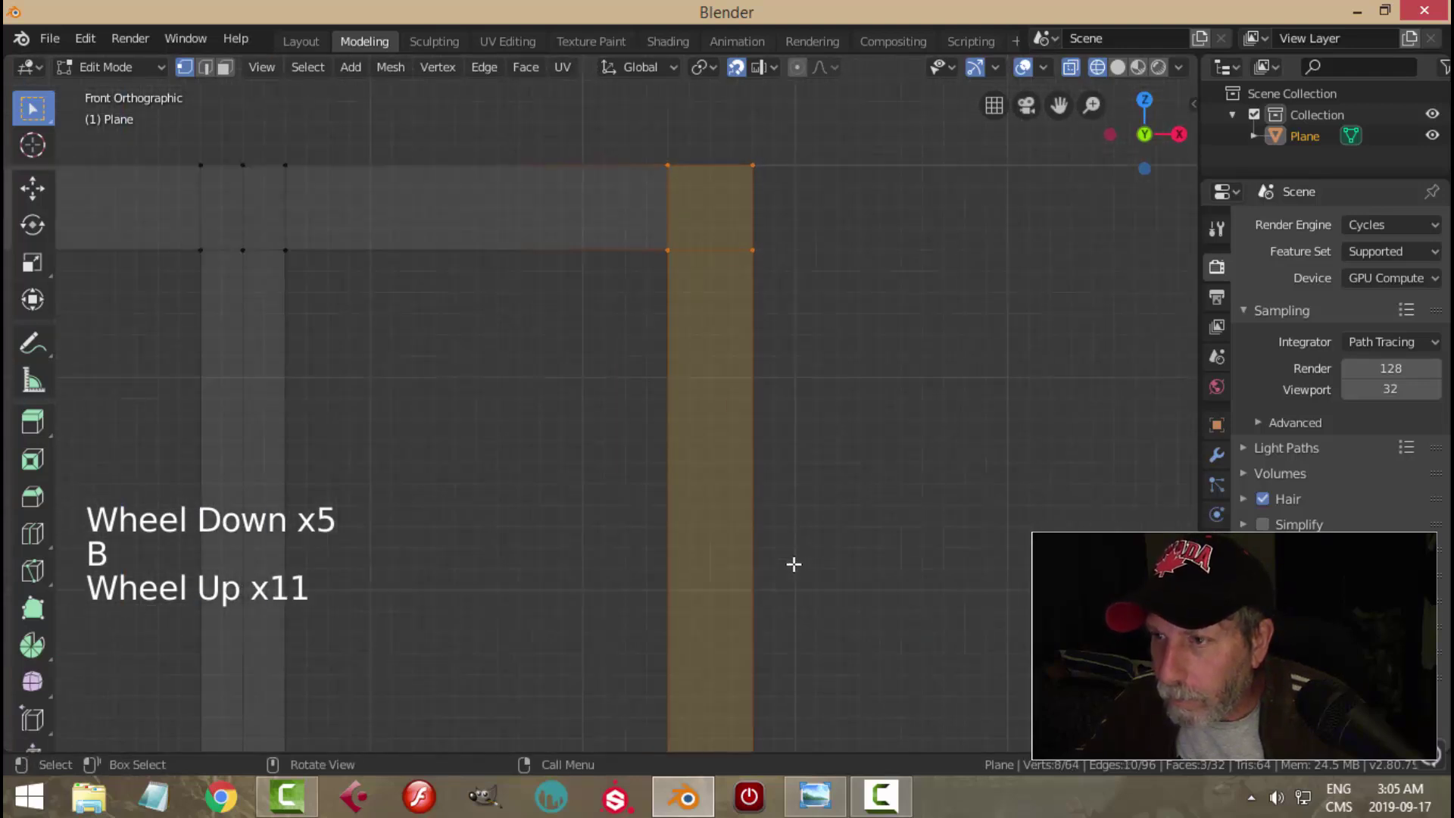
pyautogui.keyDown('shift'); pyautogui.moveTo(841, 470); pyautogui.dragTo(688, 530, button='middle'); pyautogui.keyUp('shift')
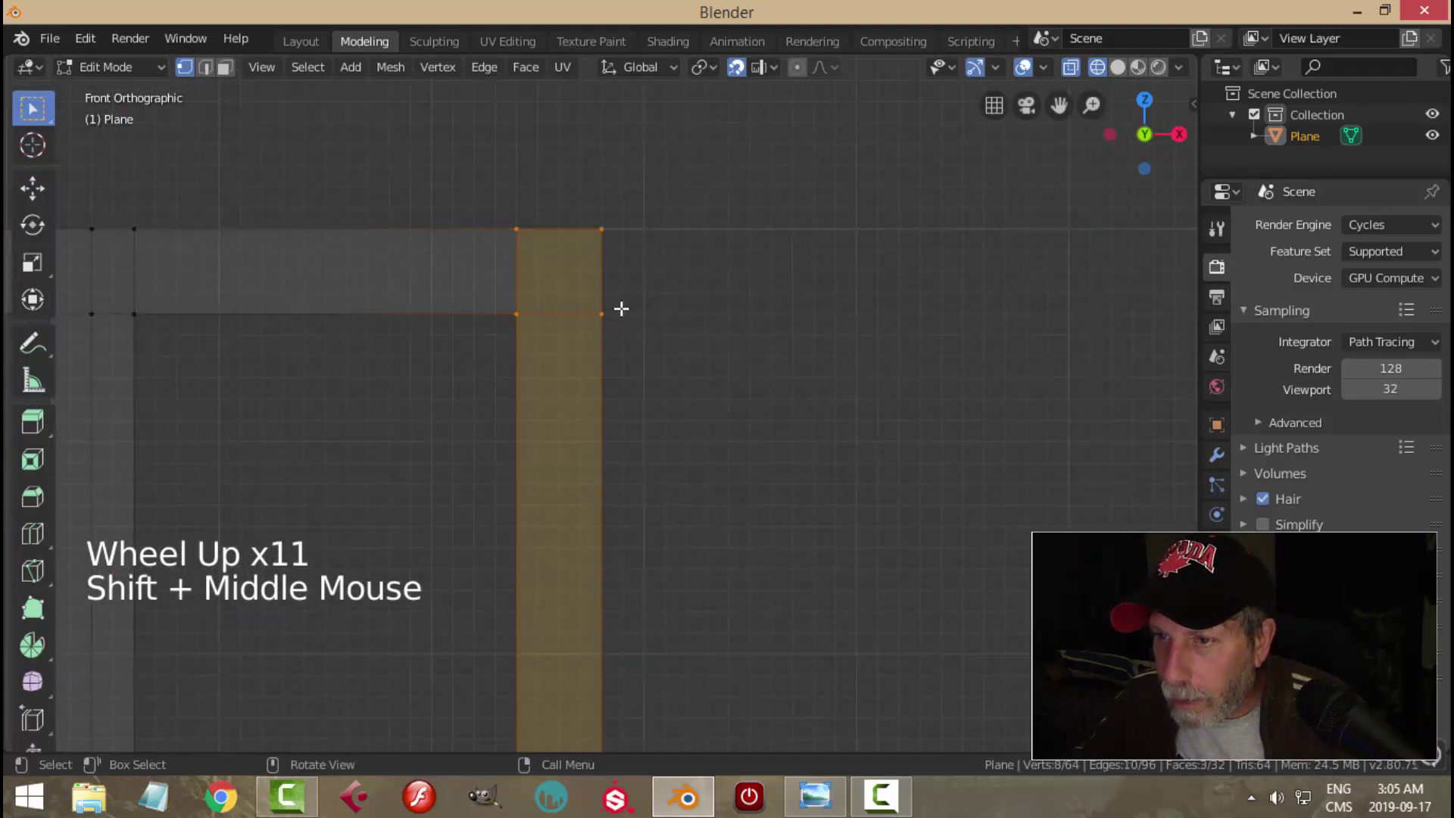
pyautogui.press('g')
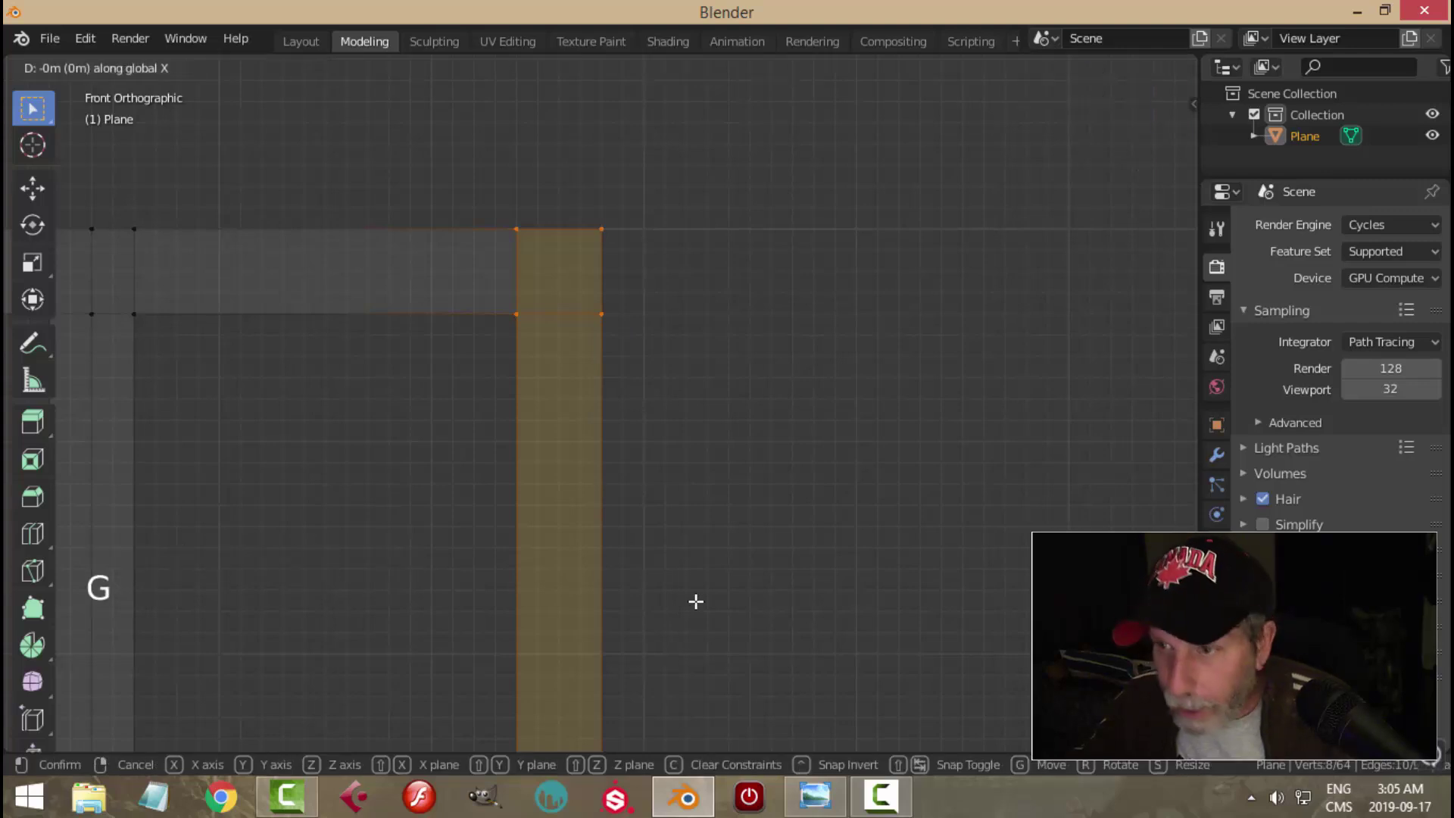
pyautogui.click(740, 598)
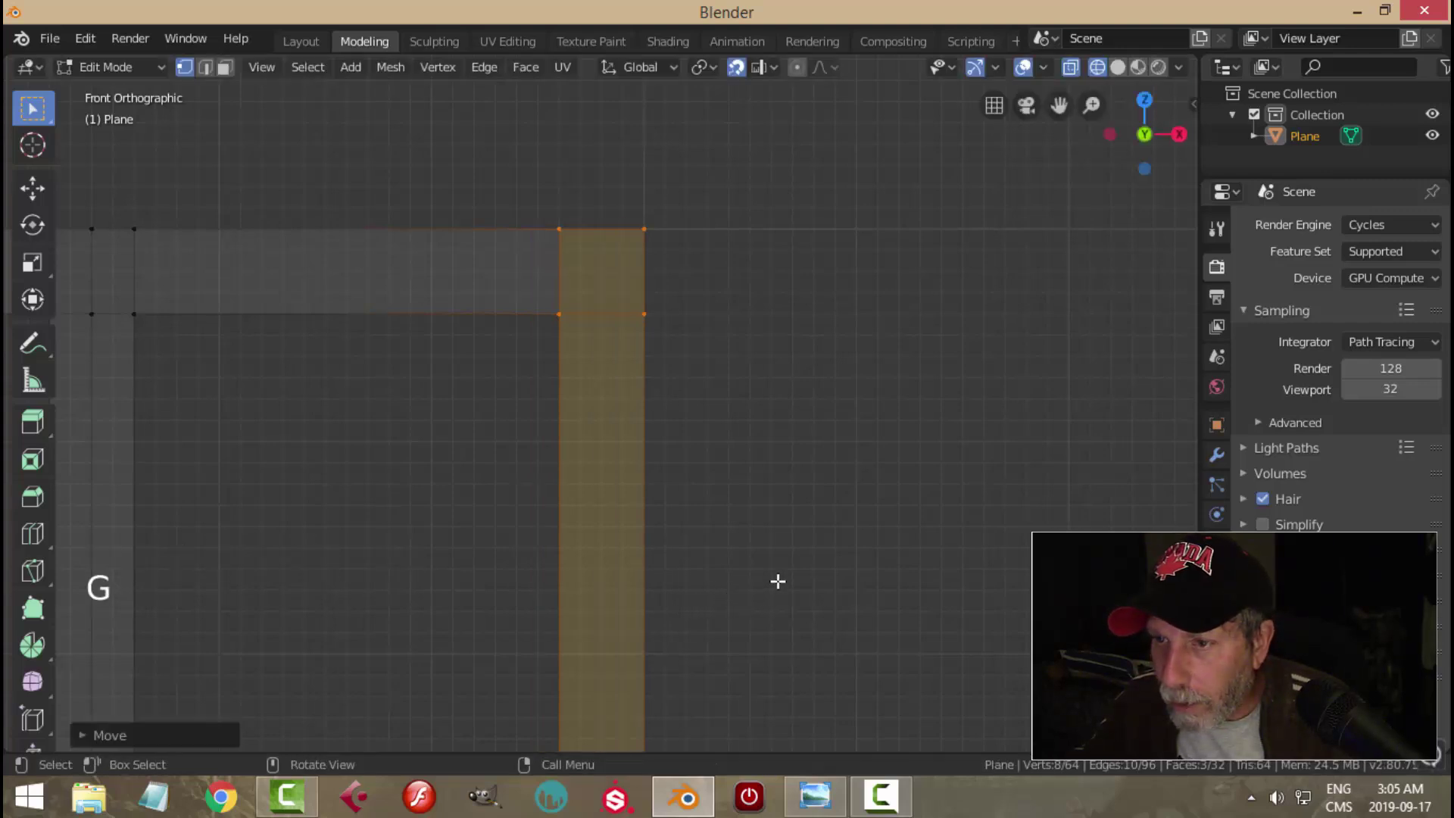
pyautogui.hotkey('alt', 'a')
# Step: With snapping off, duplicate the end frame's top rail face and move the copy along X over the second frame's top rail
pyautogui.scroll(-5, 772, 583)
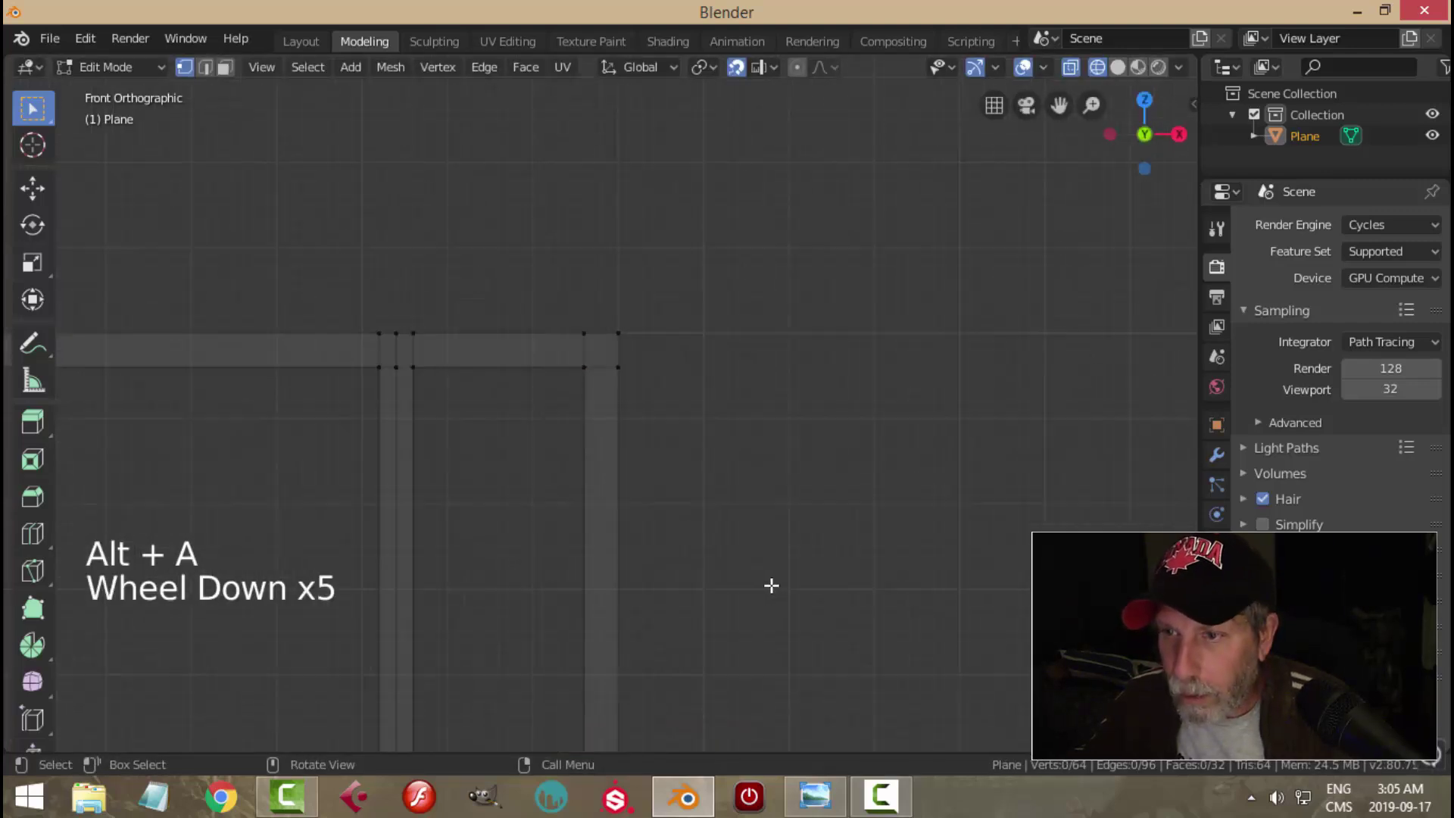
pyautogui.press('3')
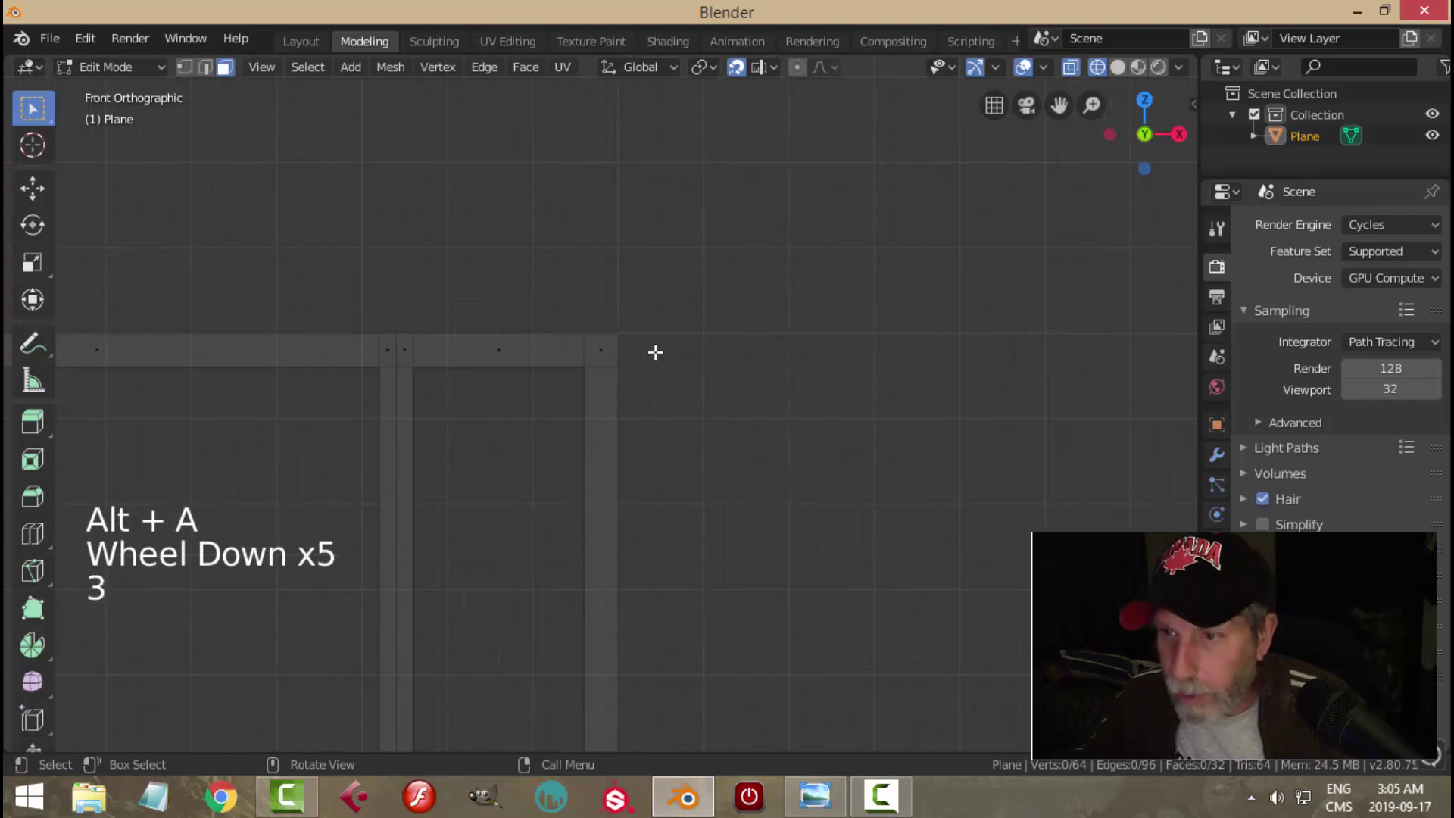
pyautogui.click(736, 66)
pyautogui.click(508, 383)
pyautogui.scroll(-3, 549, 511)
pyautogui.keyDown('shift'); pyautogui.moveTo(555, 512); pyautogui.dragTo(767, 529, button='middle'); pyautogui.keyUp('shift')
pyautogui.hotkey('shift', 'd')
pyautogui.rightClick(681, 526)
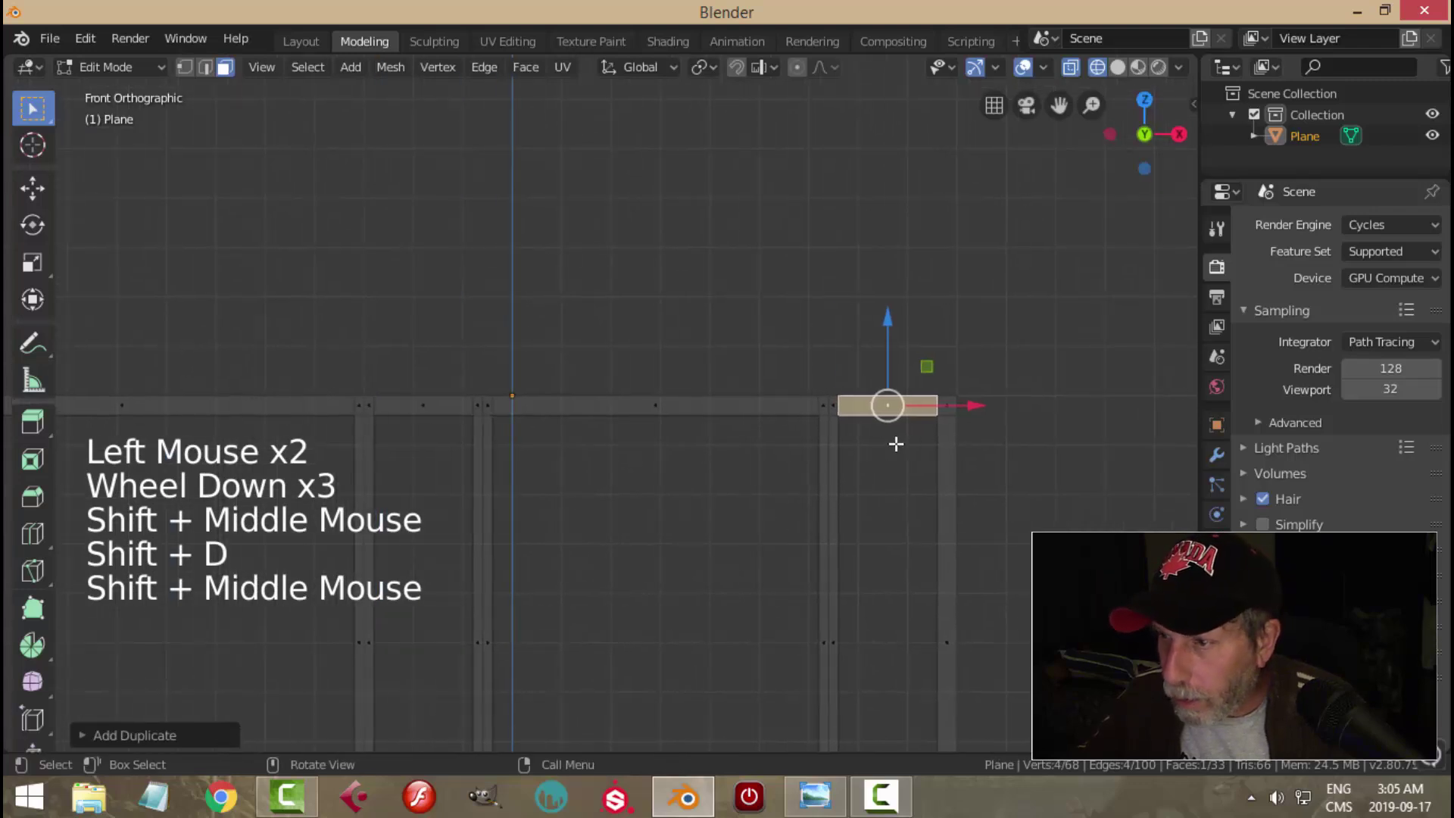
pyautogui.moveTo(974, 406); pyautogui.dragTo(504, 481)
# Step: Compare the copied face with the width of the second frame's top rail, and delete the copy
pyautogui.scroll(4, 493, 496)
pyautogui.keyDown('shift'); pyautogui.moveTo(348, 510); pyautogui.dragTo(581, 542, button='middle'); pyautogui.keyUp('shift')
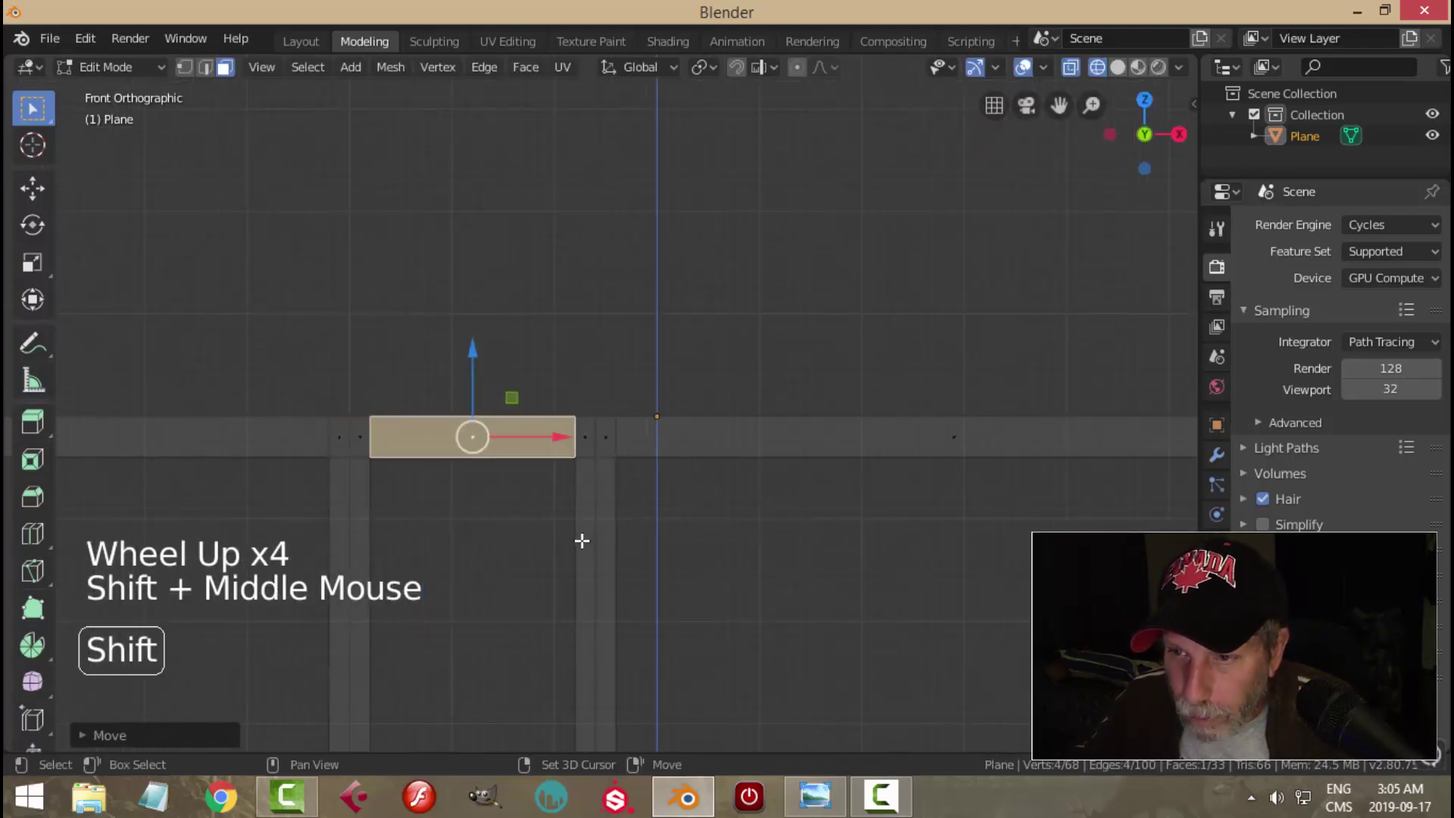
pyautogui.press('x')
pyautogui.click(584, 539)
pyautogui.scroll(-8, 603, 561)
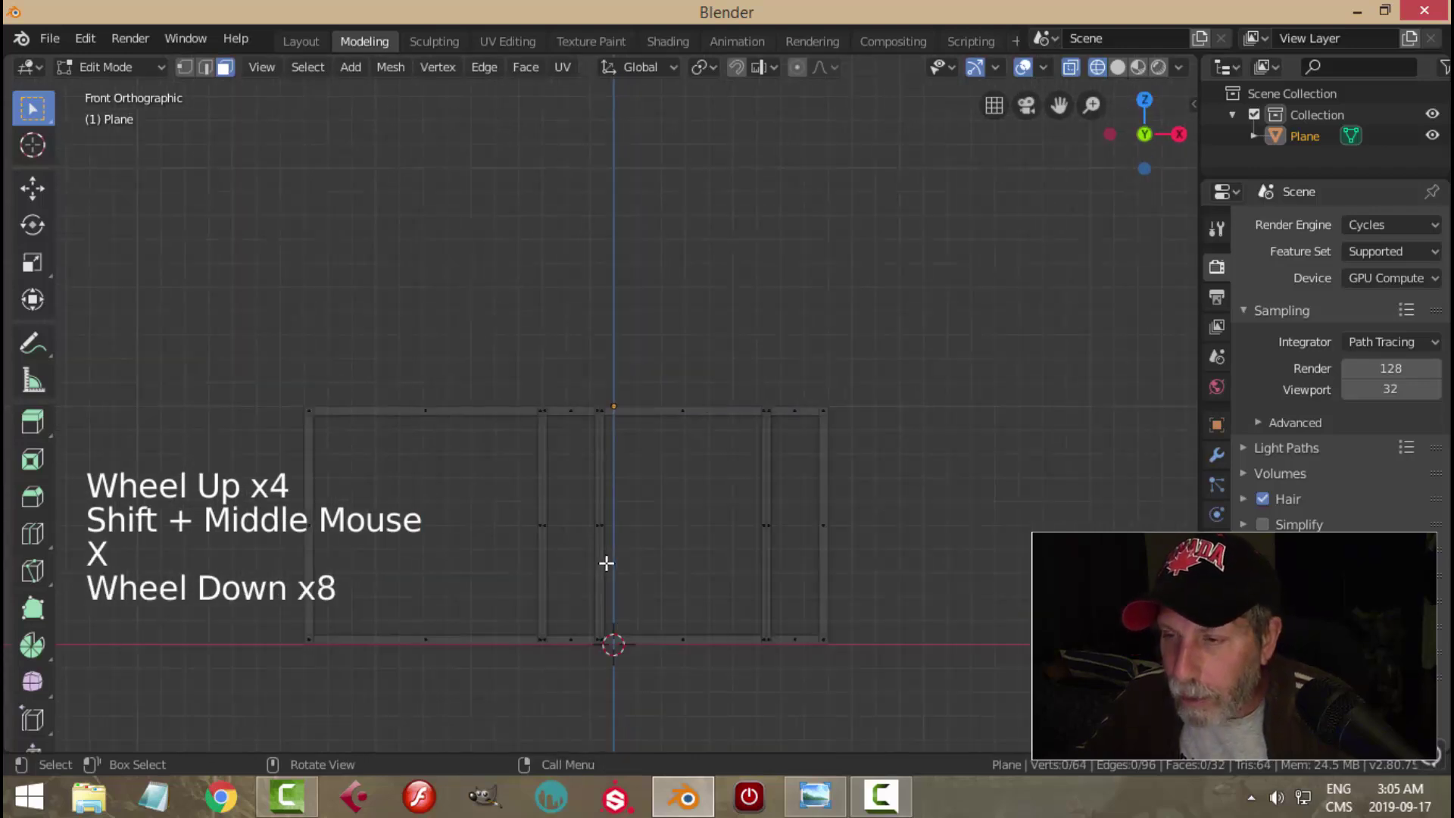
# Step: Select the entire frame mesh and extrude it along Y from the top view with increment snapping
pyautogui.press('a')
pyautogui.moveTo(617, 498); pyautogui.dragTo(821, 574, button='middle')
pyautogui.press('KP_7')
pyautogui.scroll(5, 814, 557)
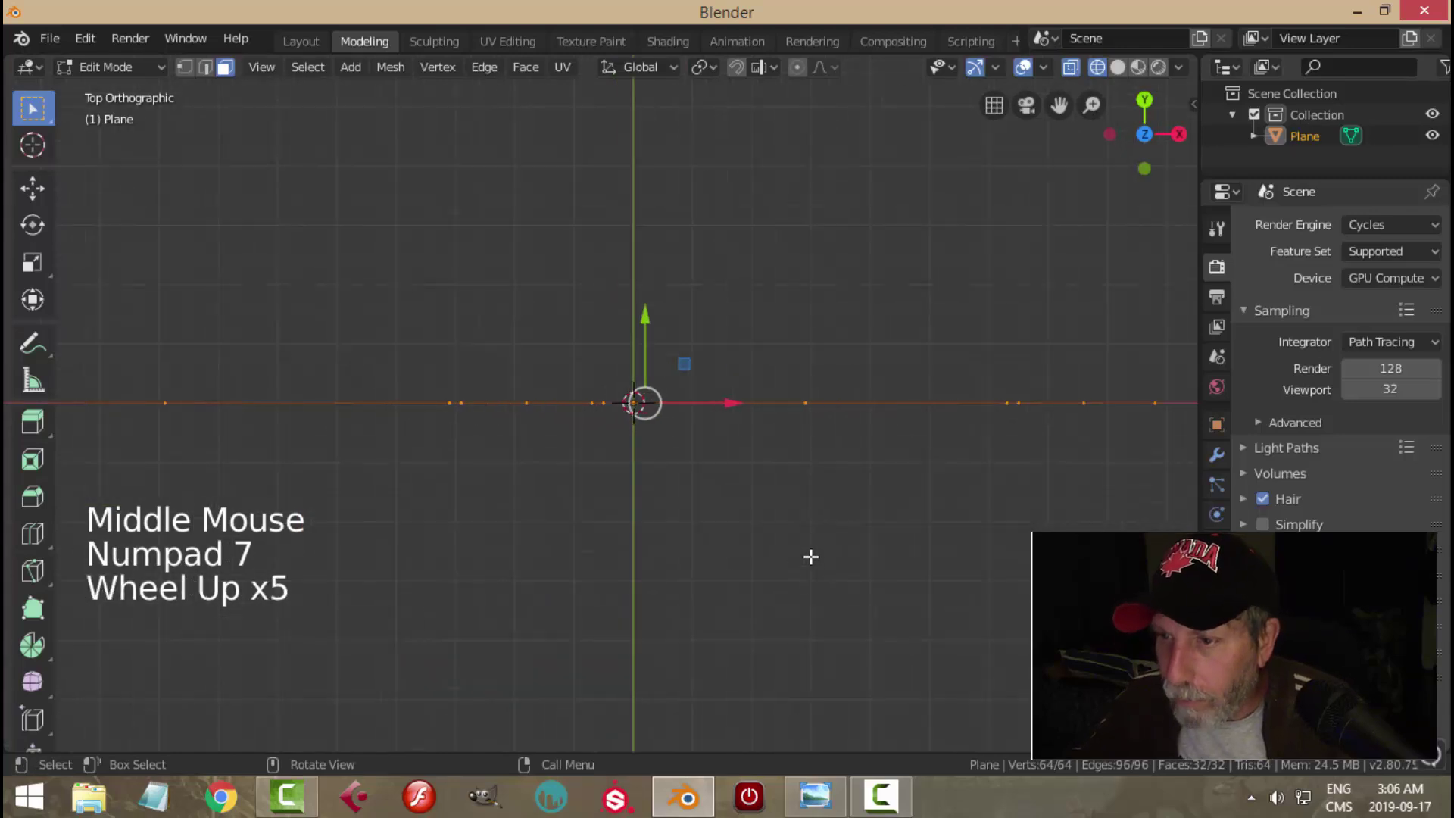
pyautogui.click(736, 67)
pyautogui.scroll(7, 825, 386)
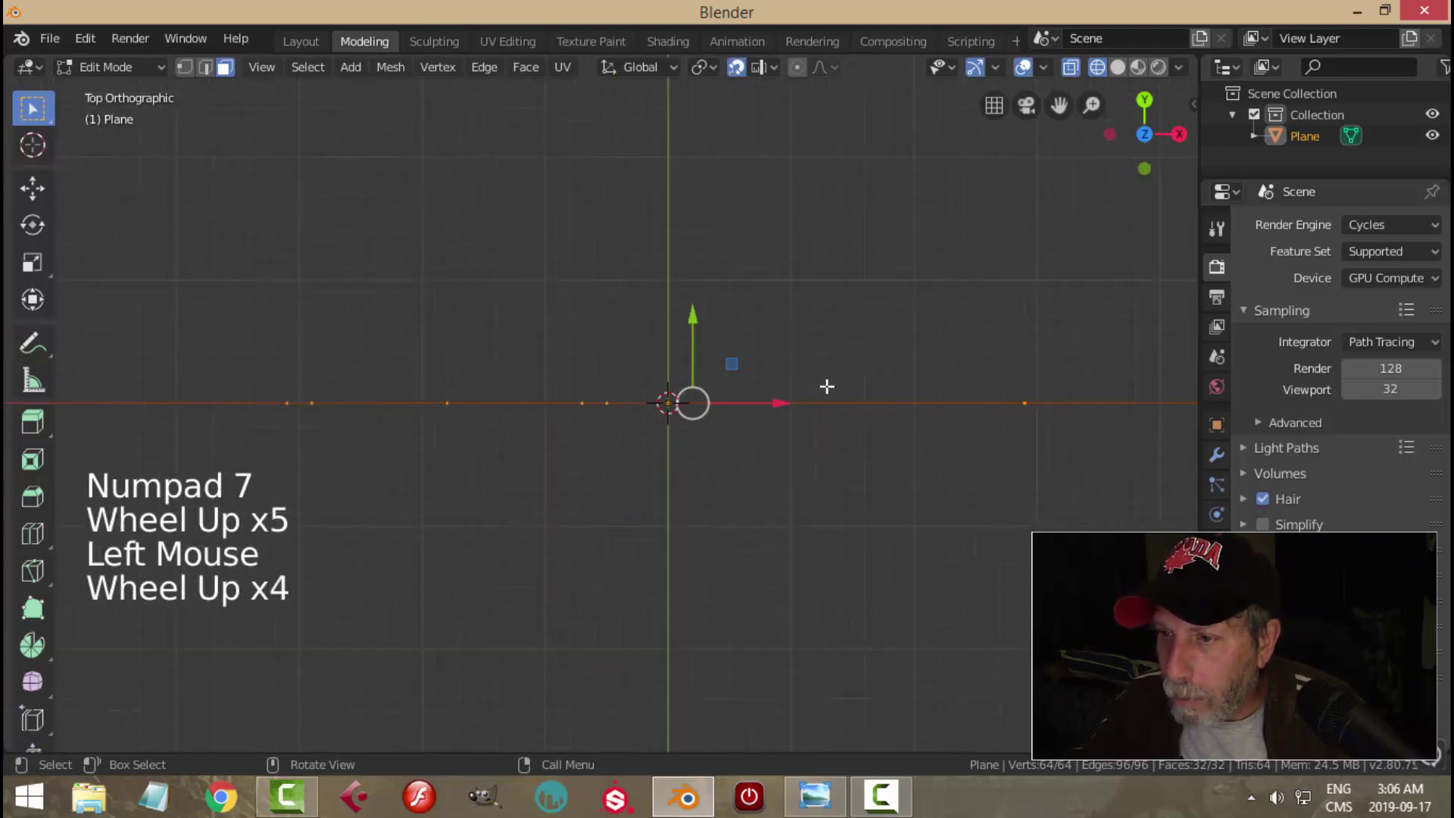
pyautogui.keyDown('shift'); pyautogui.moveTo(954, 383); pyautogui.dragTo(714, 419, button='middle'); pyautogui.keyUp('shift')
pyautogui.scroll(3, 682, 432)
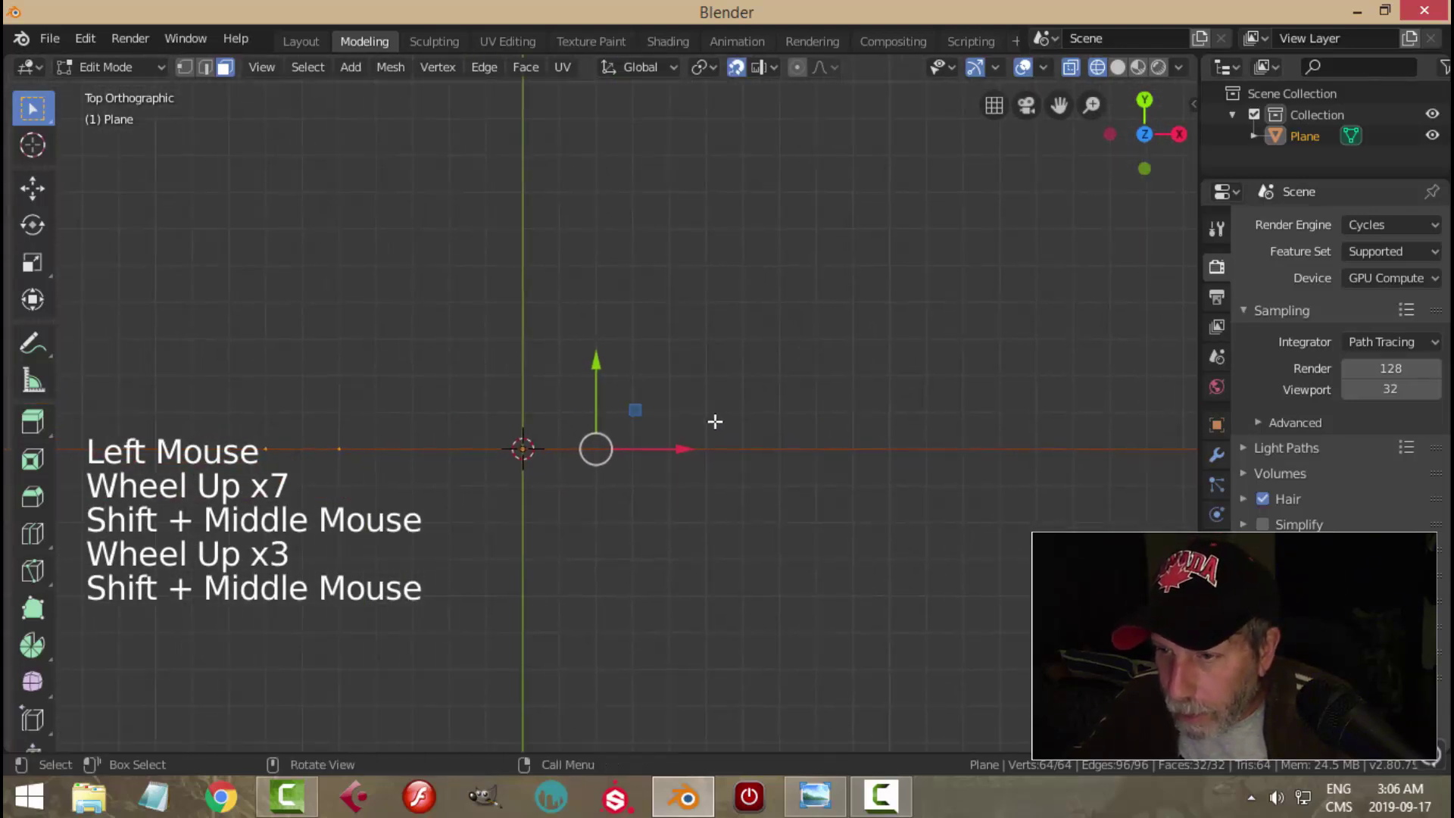
pyautogui.scroll(6, 714, 420)
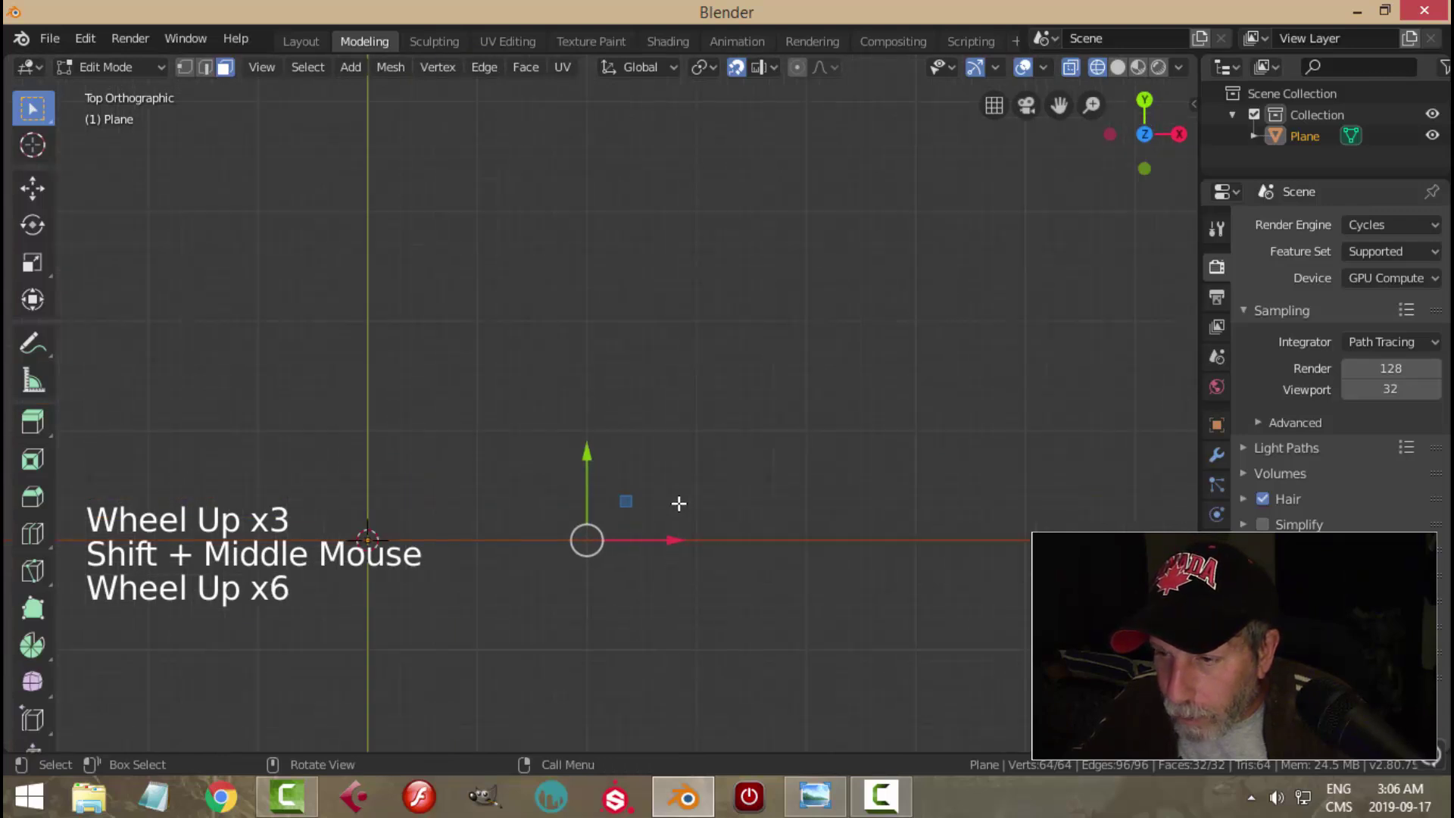
pyautogui.press('e')
pyautogui.click(601, 464)
pyautogui.moveTo(595, 460); pyautogui.dragTo(598, 410)
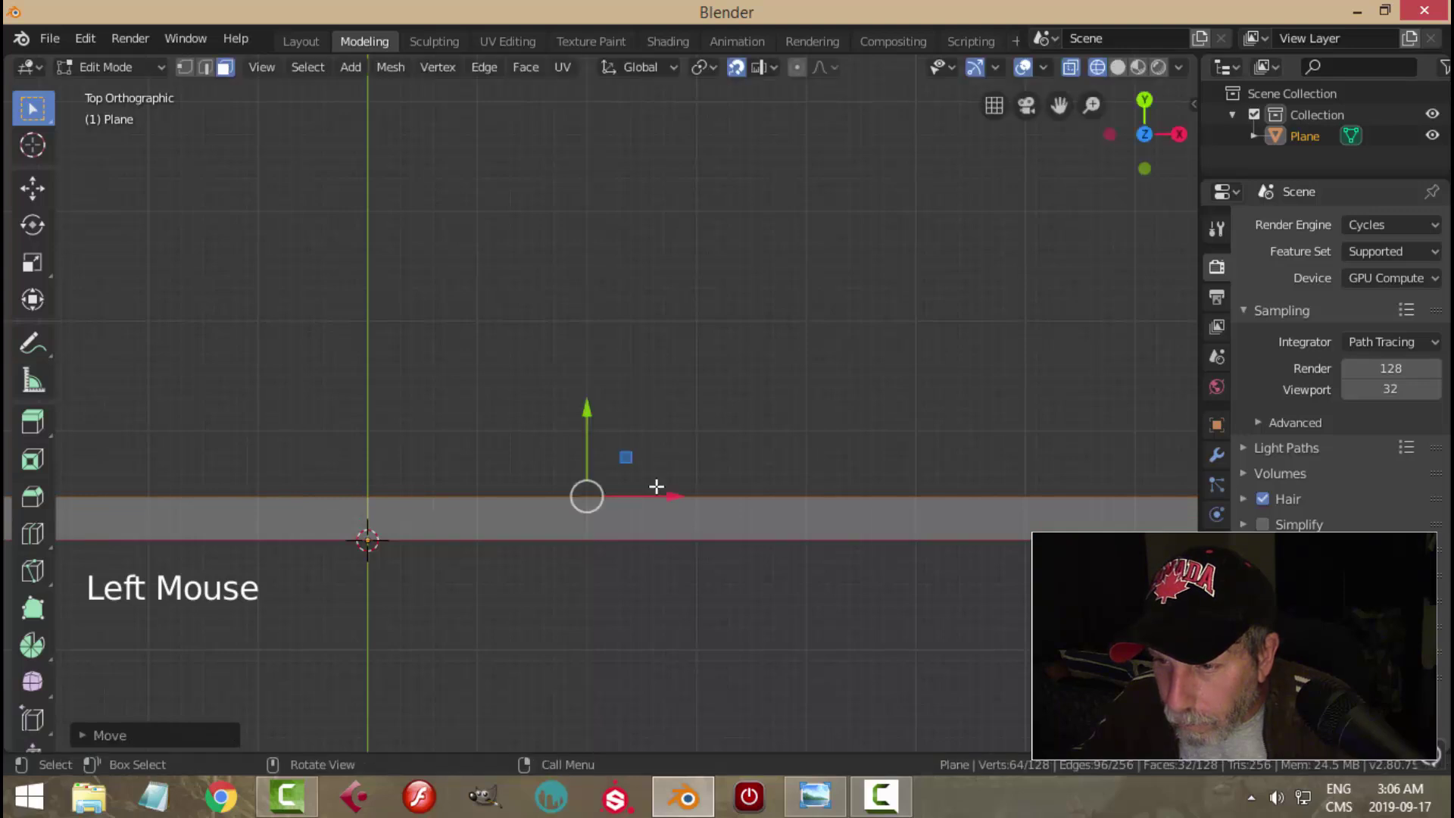
# Step: Switch the viewport to solid shading and inspect the extruded frame's depth in perspective
pyautogui.scroll(4, 670, 493)
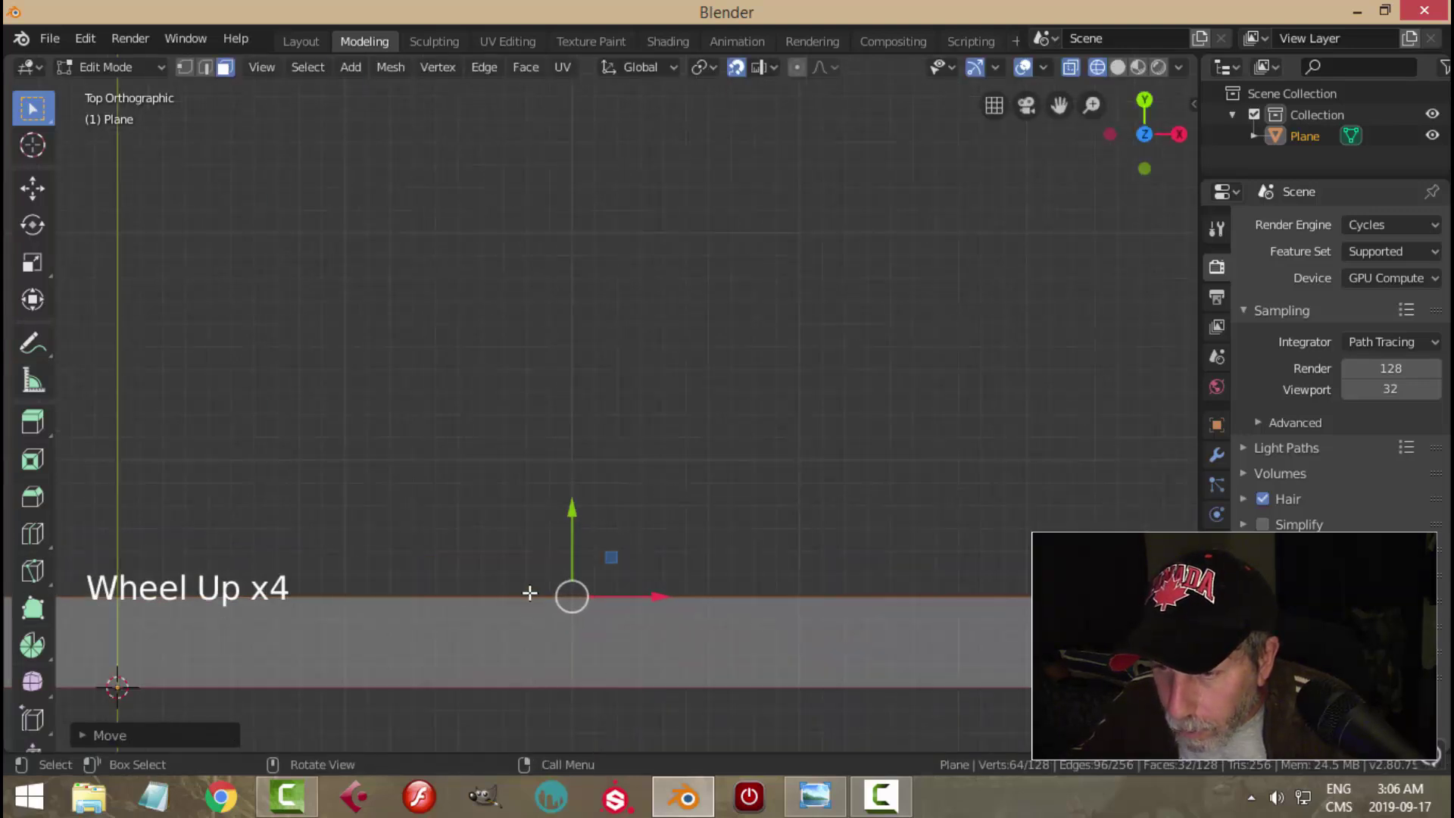
pyautogui.scroll(-13, 564, 662)
pyautogui.moveTo(558, 574); pyautogui.dragTo(733, 395, button='middle')
pyautogui.scroll(-2, 730, 464)
pyautogui.moveTo(730, 464); pyautogui.dragTo(711, 474, button='middle')
pyautogui.press('z')
pyautogui.moveTo(828, 474)
pyautogui.mouseDown(button='middle')
pyautogui.moveTo(656, 616)
pyautogui.moveTo(651, 648)
pyautogui.moveTo(645, 523)
pyautogui.moveTo(664, 583)
pyautogui.mouseUp(button='middle')
# Step: Move the extruded faces further along Y to deepen the frame, check it in perspective, and deselect everything
pyautogui.press('KP_7')
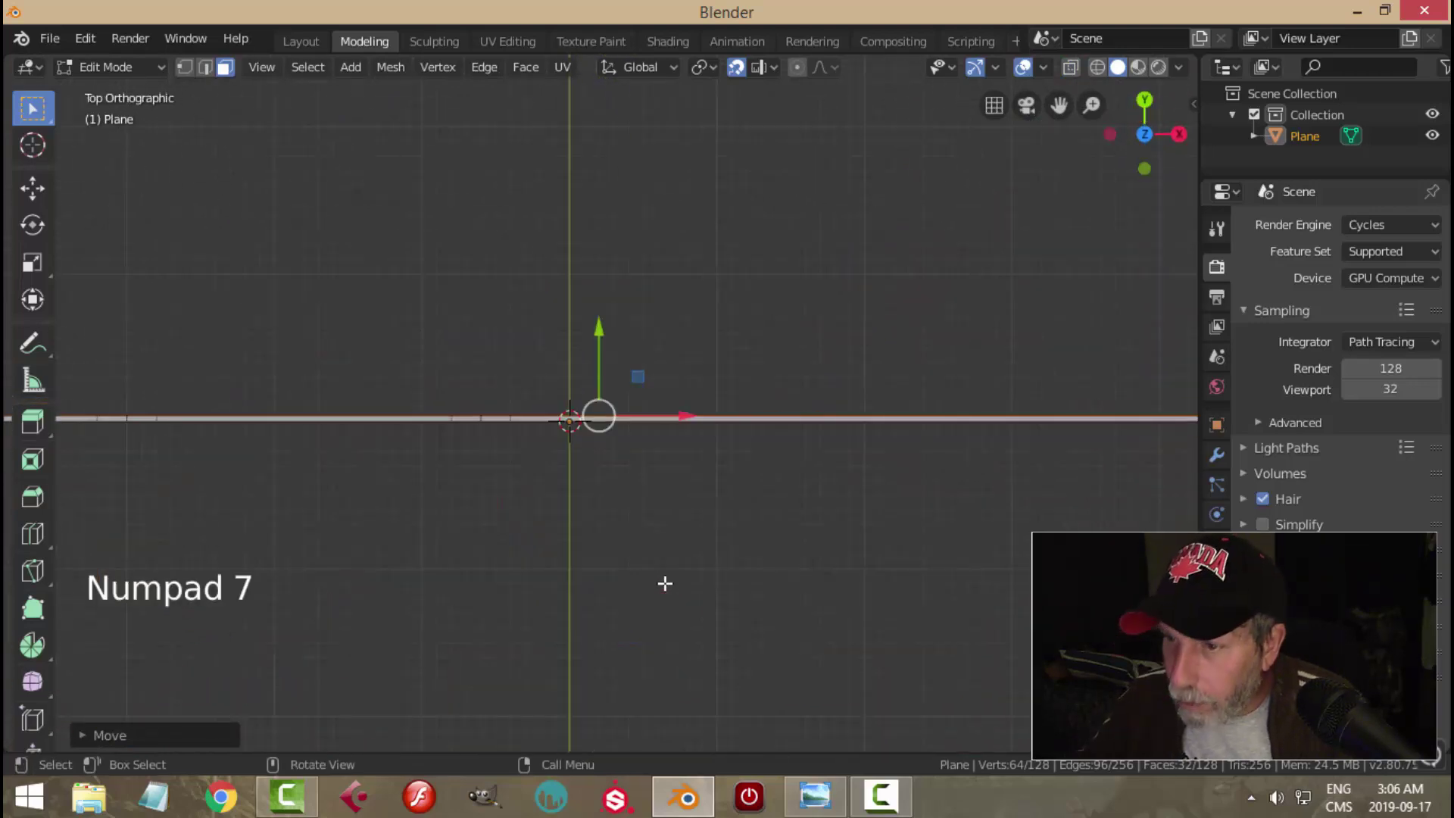
pyautogui.scroll(6, 665, 583)
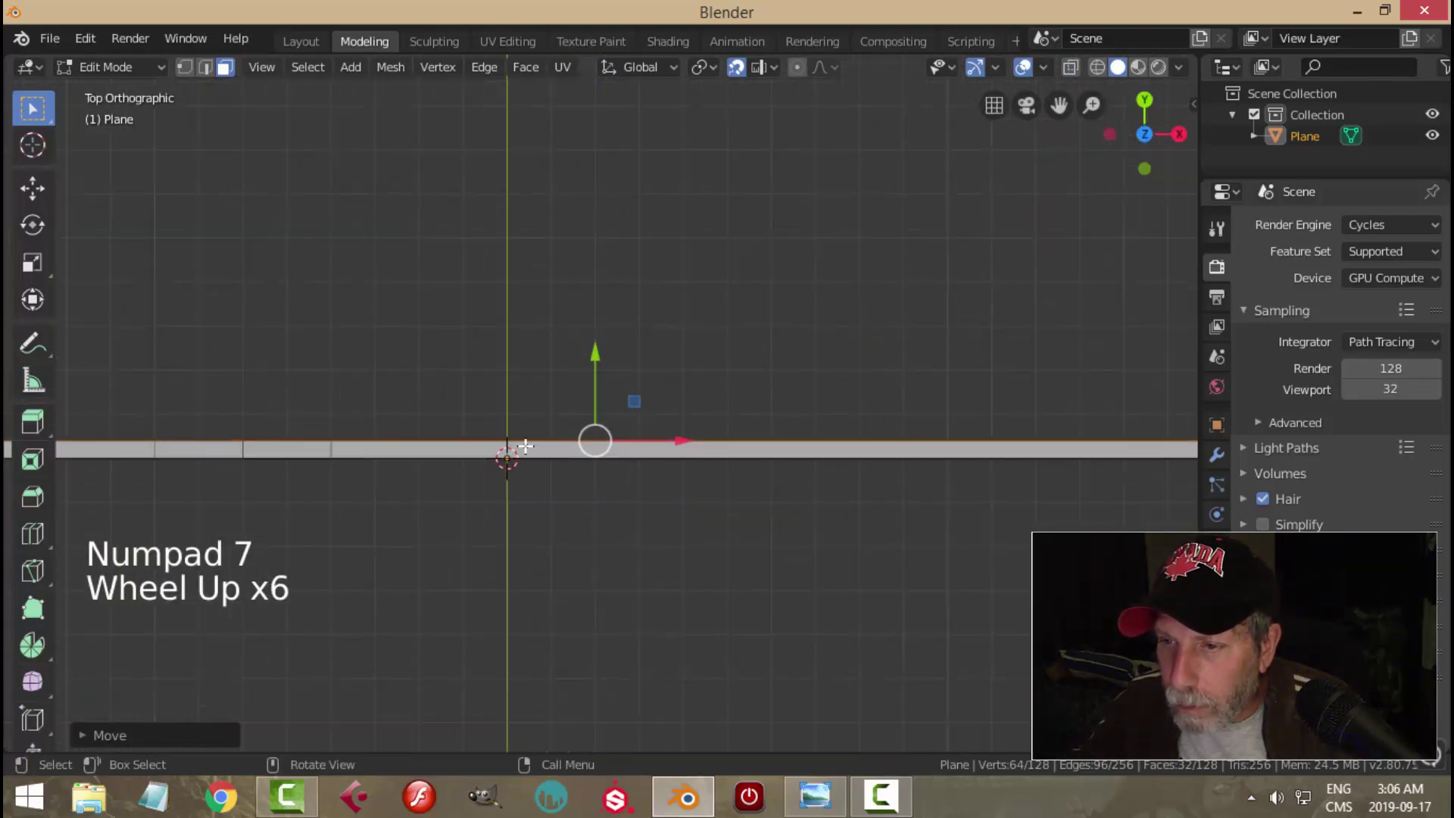
pyautogui.moveTo(595, 359); pyautogui.dragTo(606, 215)
pyautogui.scroll(-13, 647, 382)
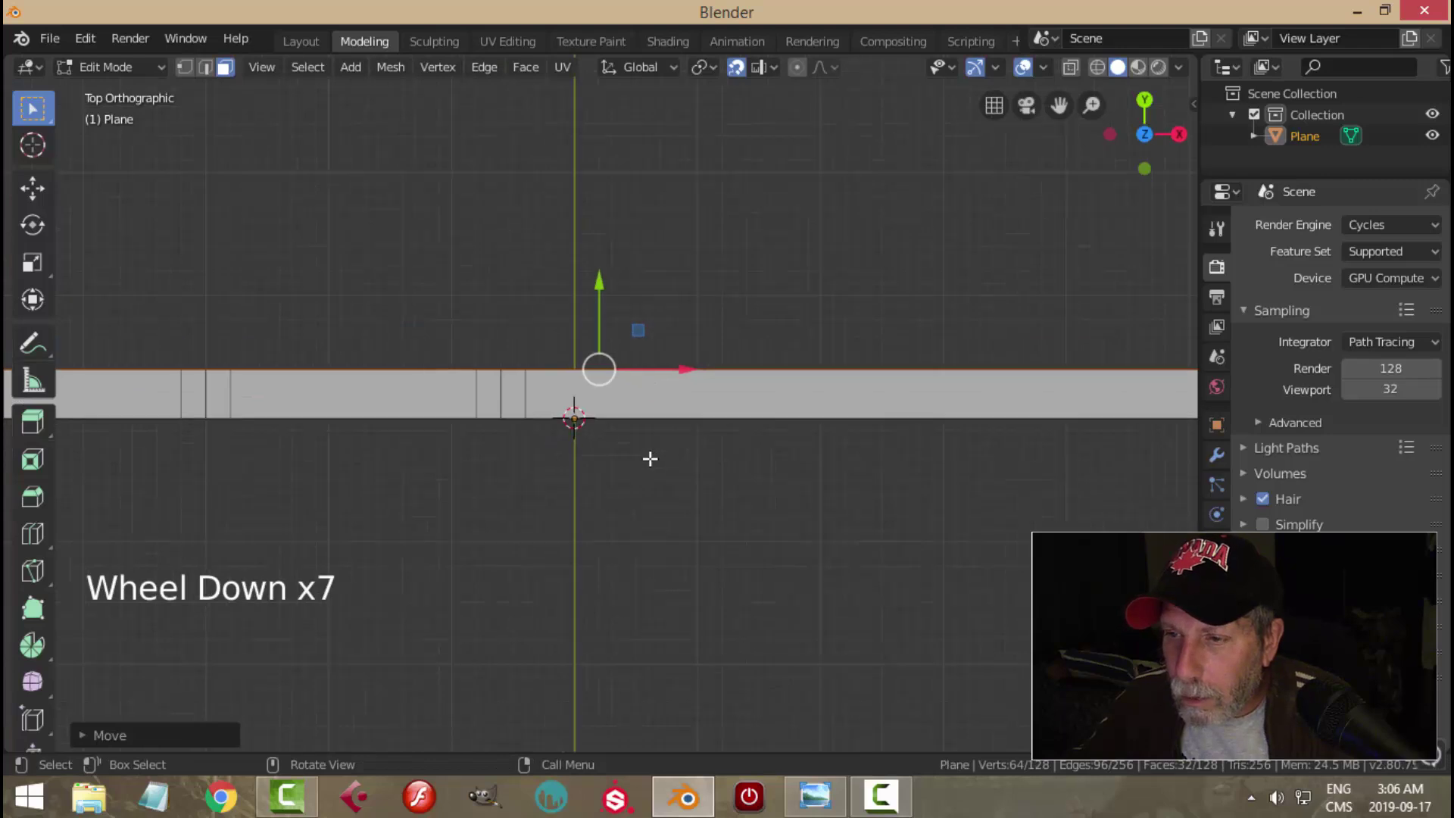
pyautogui.moveTo(610, 513); pyautogui.dragTo(755, 355, button='middle')
pyautogui.scroll(-2, 740, 416)
pyautogui.moveTo(739, 416); pyautogui.dragTo(766, 326, button='middle')
pyautogui.hotkey('alt', 'a')
# Step: Leave Edit Mode, deselect the frame object, and view the finished frame at an angle
pyautogui.scroll(-2, 825, 409)
pyautogui.press('Tab')
pyautogui.hotkey('alt', 'a')
pyautogui.moveTo(618, 437); pyautogui.dragTo(529, 543, button='middle')
pyautogui.scroll(2, 656, 580)
pyautogui.scroll(-1, 698, 512)
# Step: Reopen the frame mesh in Edit Mode and select the bottom outer corner vertex of the wide frame
pyautogui.click(493, 505)
pyautogui.press('Tab')
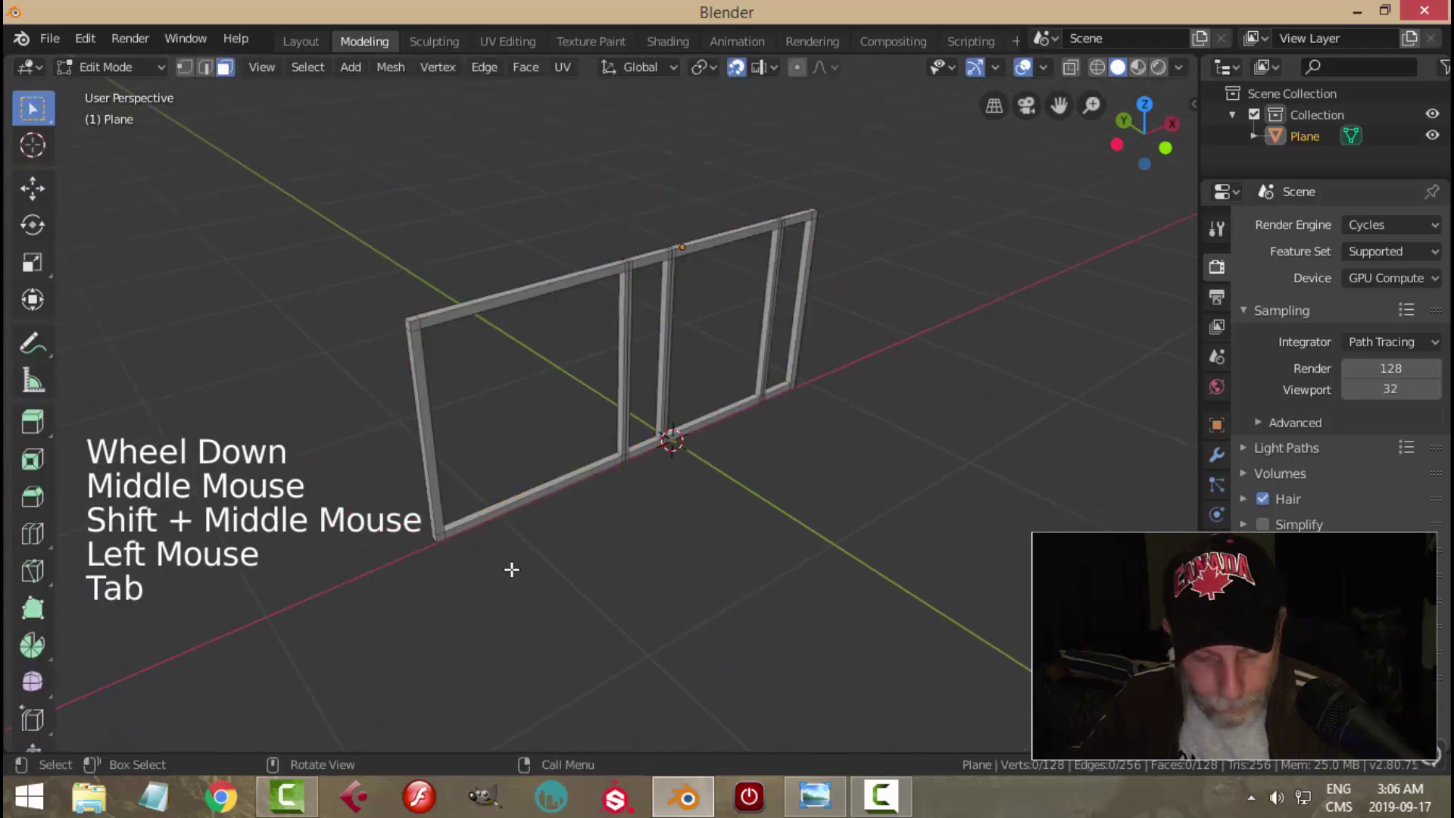
pyautogui.press('1')
pyautogui.click(439, 555)
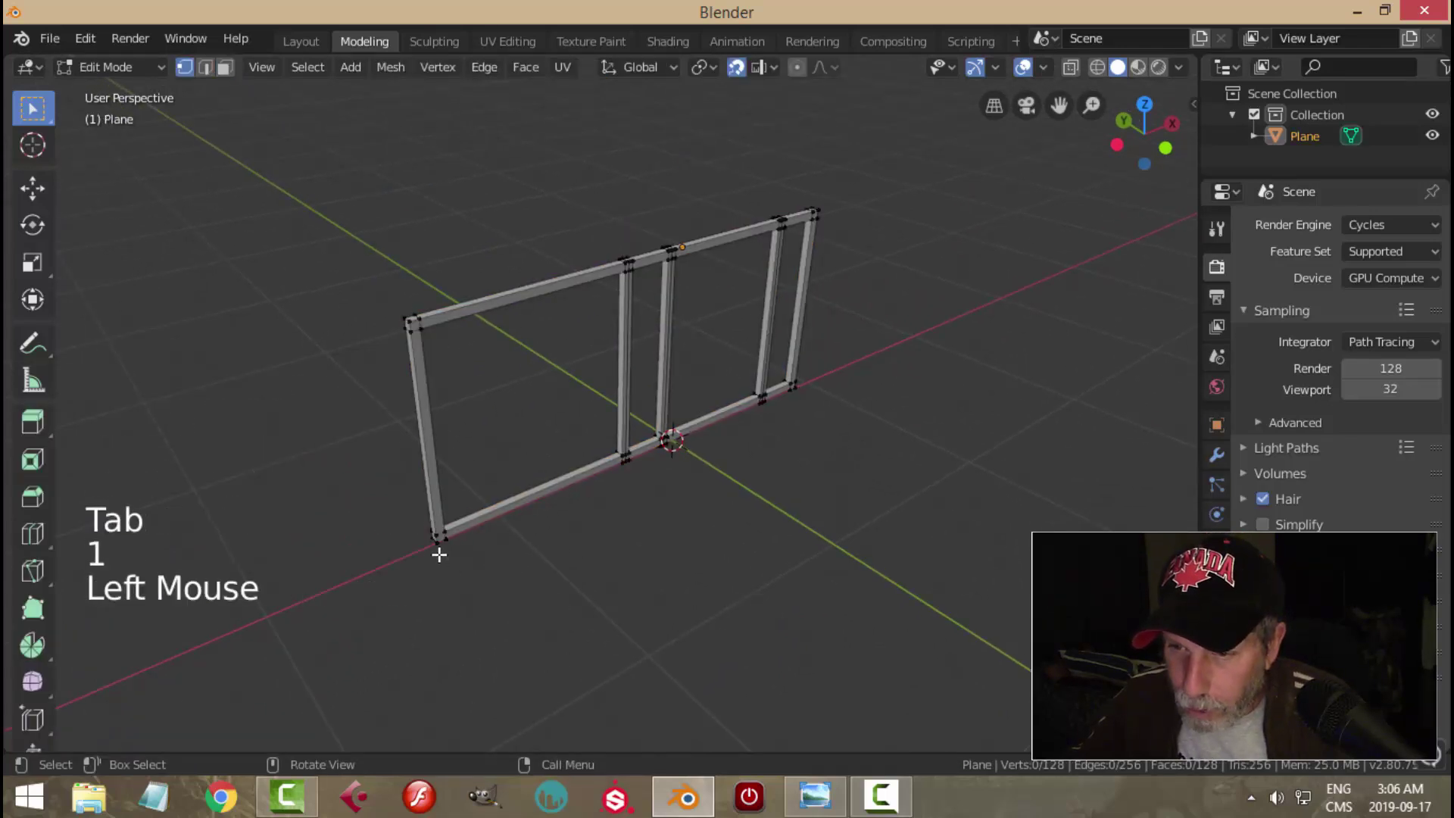
pyautogui.scroll(2, 457, 580)
pyautogui.keyDown('shift'); pyautogui.moveTo(458, 580); pyautogui.dragTo(607, 477, button='middle'); pyautogui.keyUp('shift')
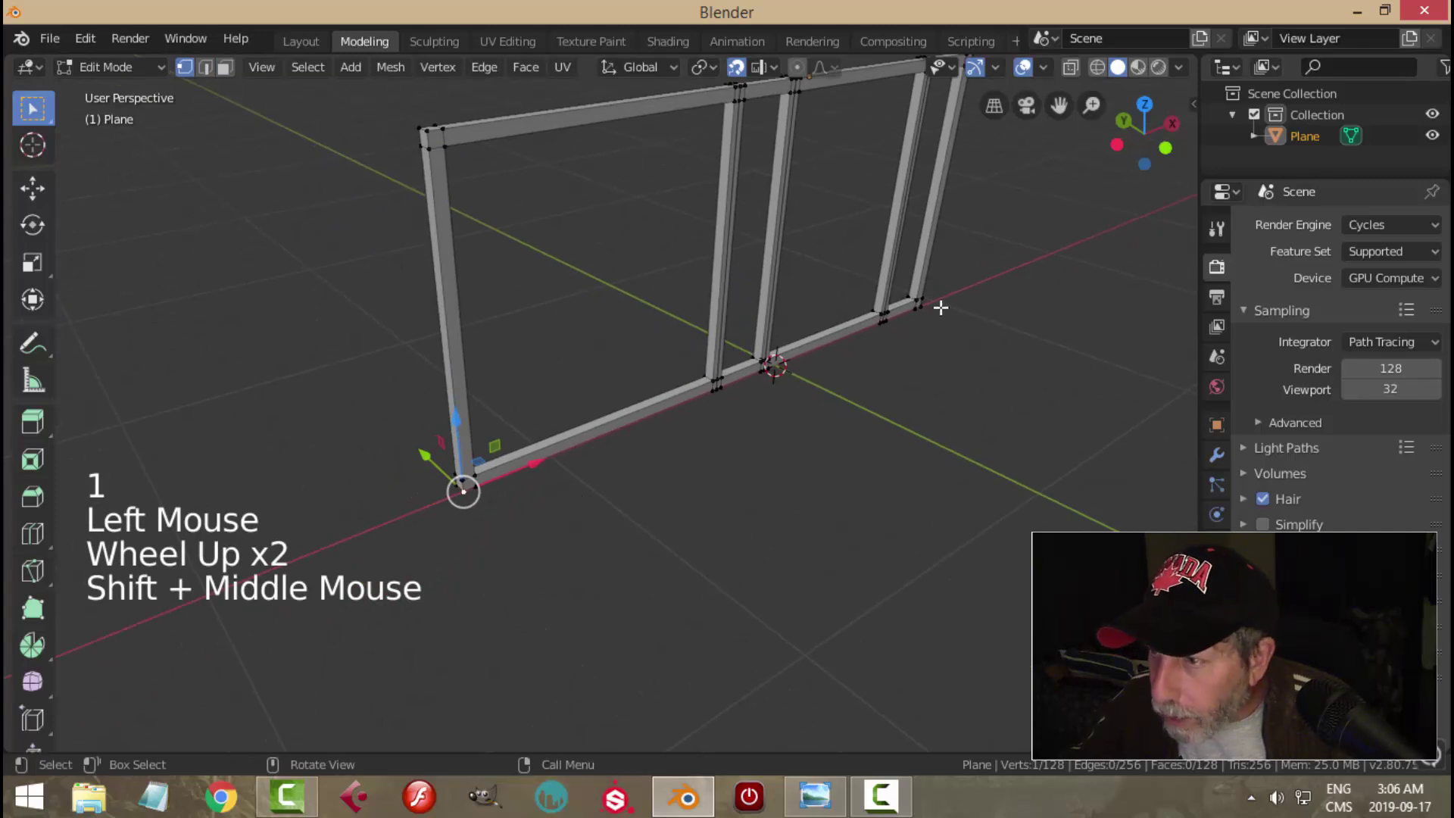
# Step: Turn snapping off and select both bottom outer corner vertices of the frame, one at each end
pyautogui.keyDown('shift'); pyautogui.click(948, 311); pyautogui.keyUp('shift')
pyautogui.hotkey('ctrl', 'z')
pyautogui.moveTo(980, 337); pyautogui.dragTo(1023, 393, button='middle')
pyautogui.keyDown('shift'); pyautogui.click(1058, 351); pyautogui.keyUp('shift')
pyautogui.hotkey('ctrl', 'z')
pyautogui.scroll(1, 879, 409)
pyautogui.keyDown('shift'); pyautogui.click(913, 360); pyautogui.keyUp('shift')
pyautogui.click(772, 90)
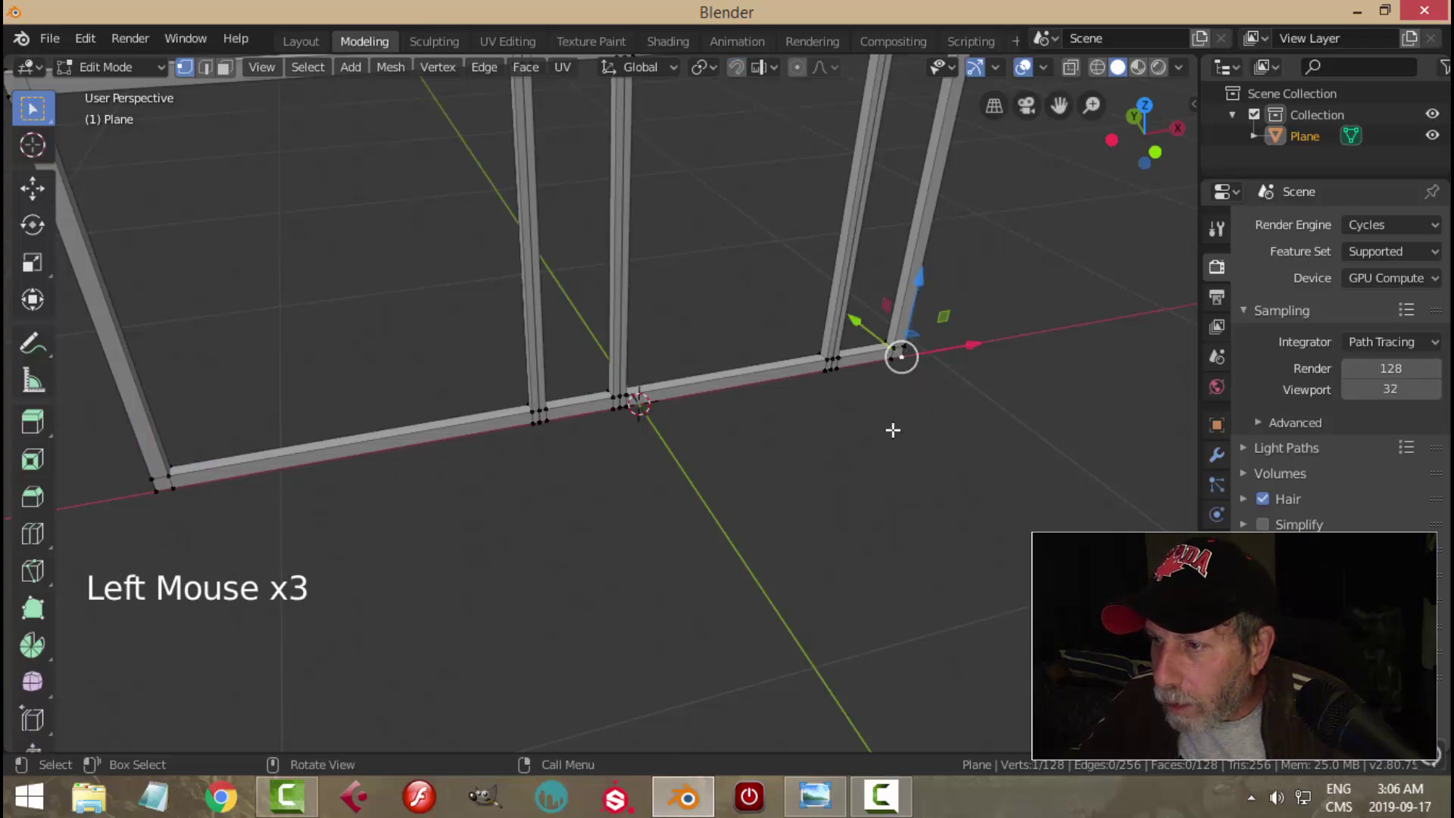
pyautogui.keyDown('shift'); pyautogui.click(159, 486); pyautogui.keyUp('shift')
pyautogui.scroll(-2, 424, 534)
pyautogui.moveTo(424, 534); pyautogui.dragTo(509, 548, button='middle')
# Step: Duplicate the two corner vertices, offset them along Y in front of the frame, separate them into a new object, and leave Edit Mode
pyautogui.hotkey('shift', 'd')
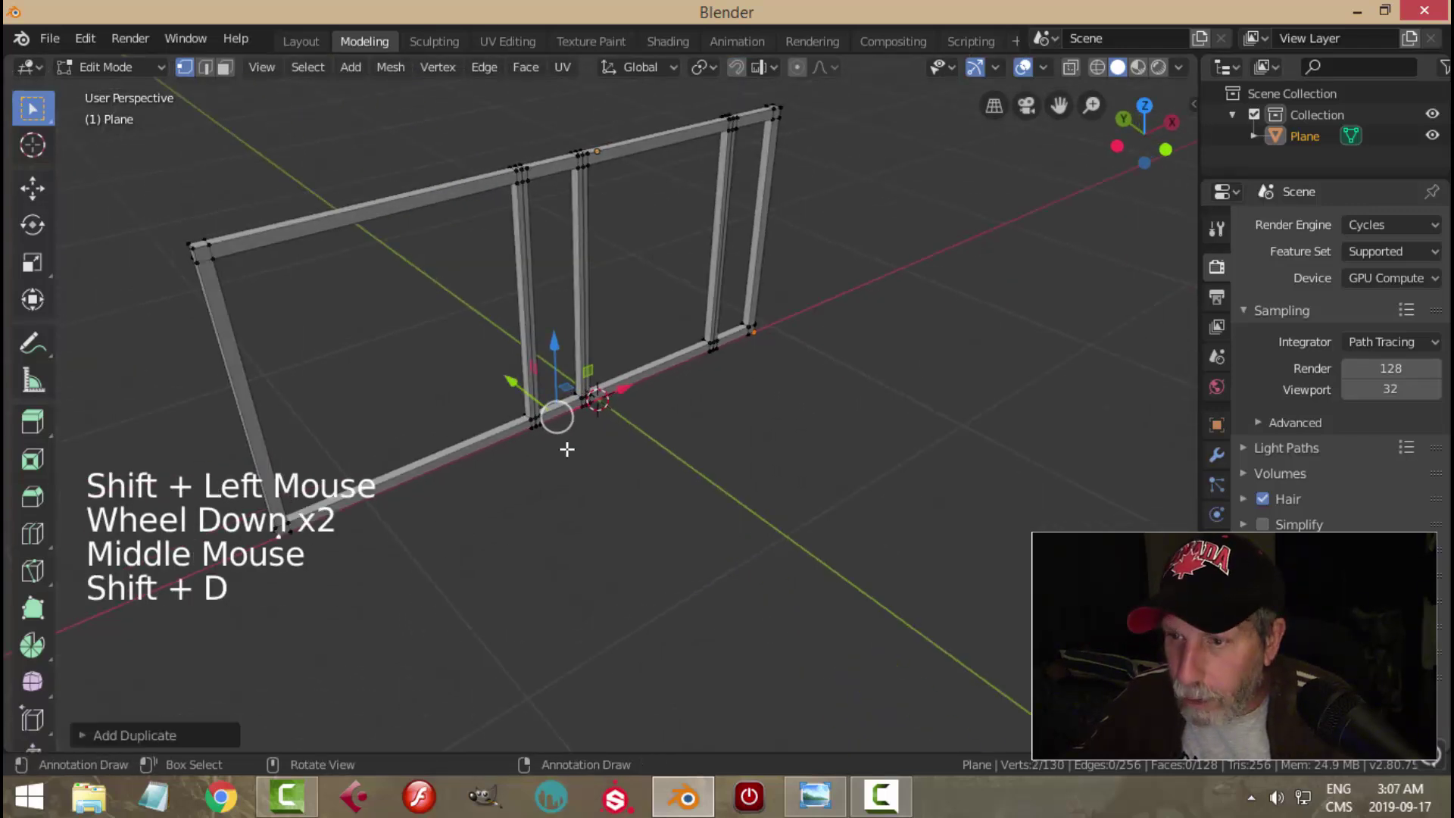
pyautogui.click(524, 388)
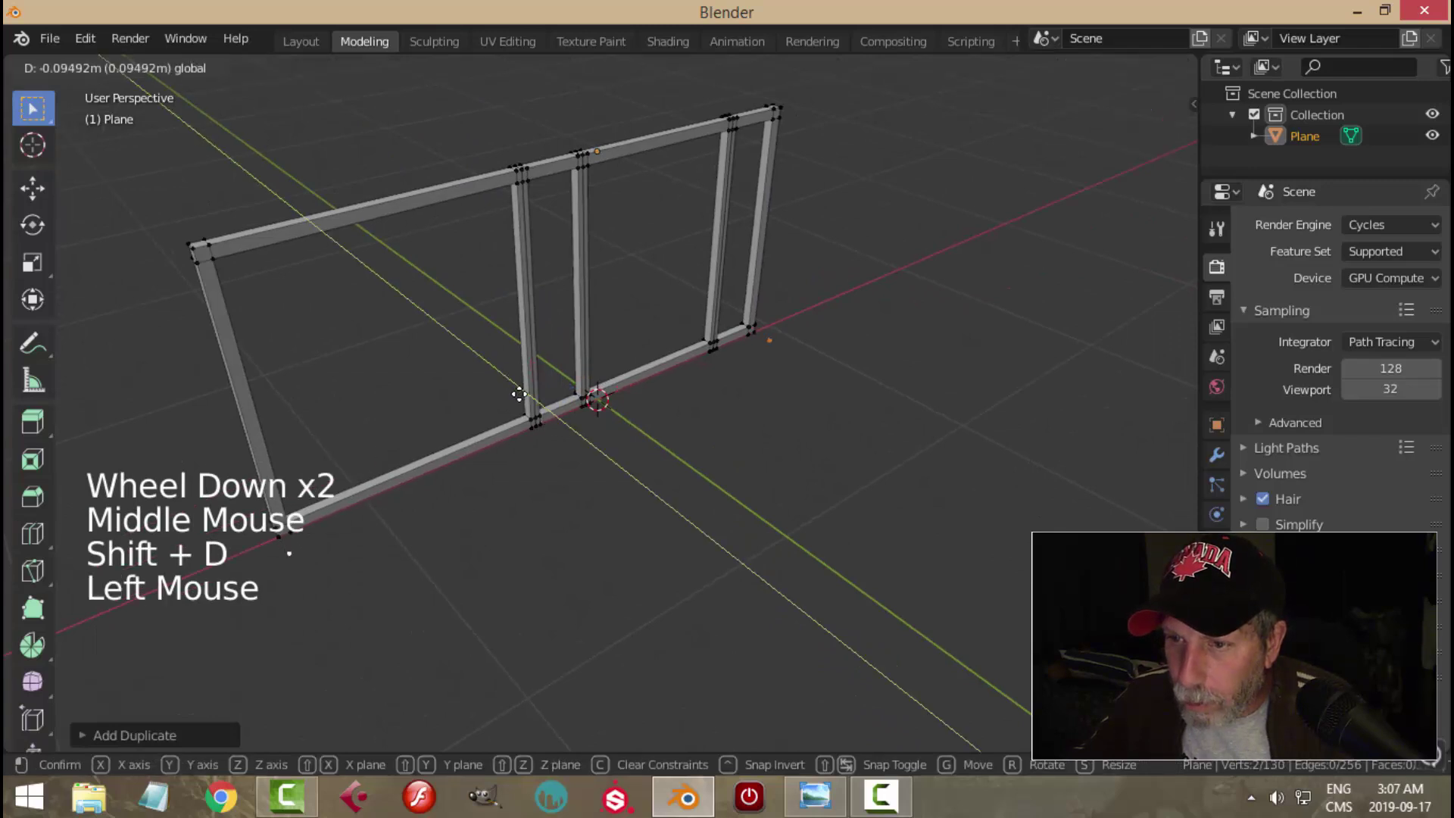
pyautogui.press('p')
pyautogui.click(614, 540)
pyautogui.press('Tab')
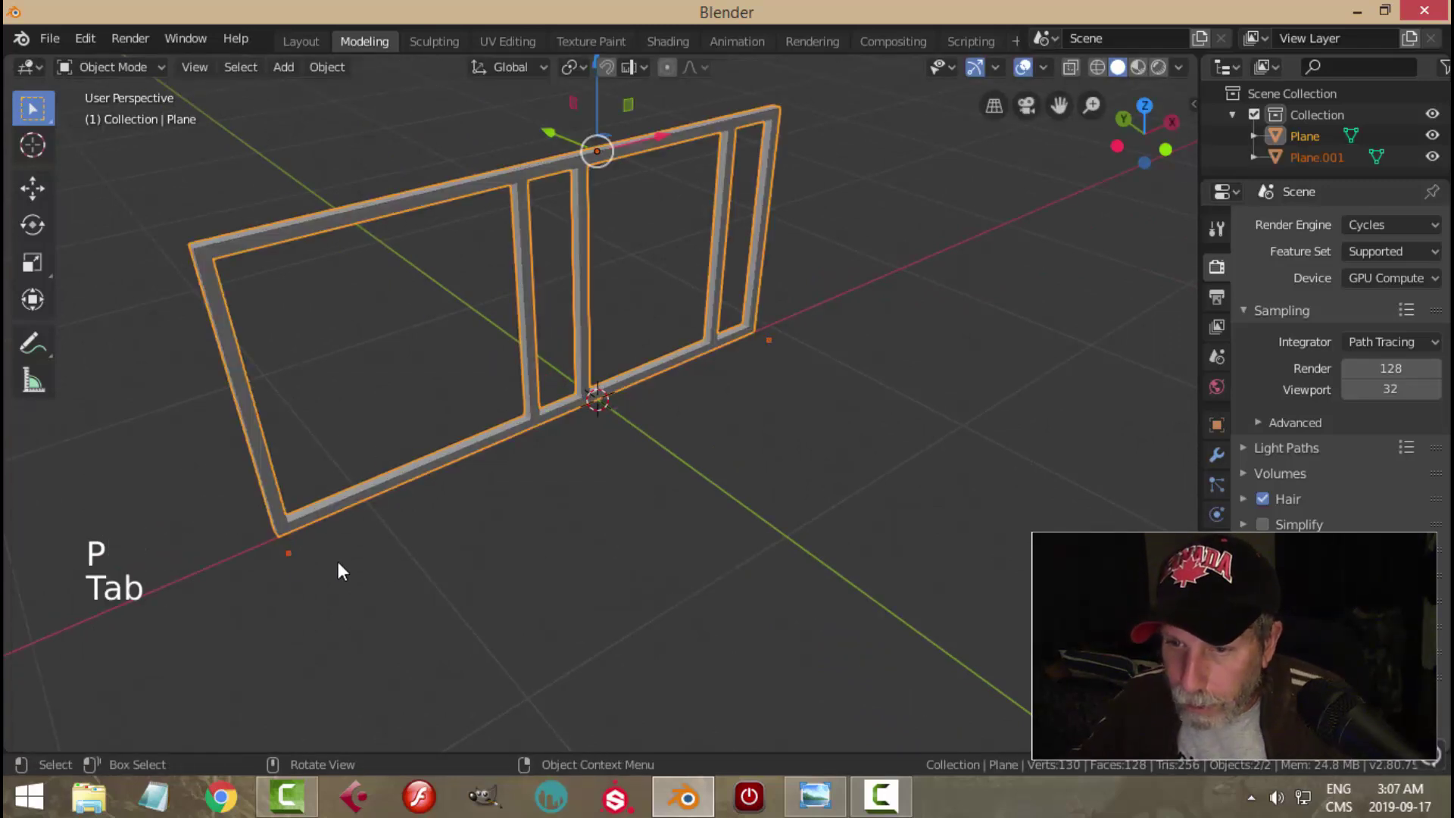
# Step: Open the separated two-vertex object in Edit Mode and join its vertices with an edge
pyautogui.click(293, 552)
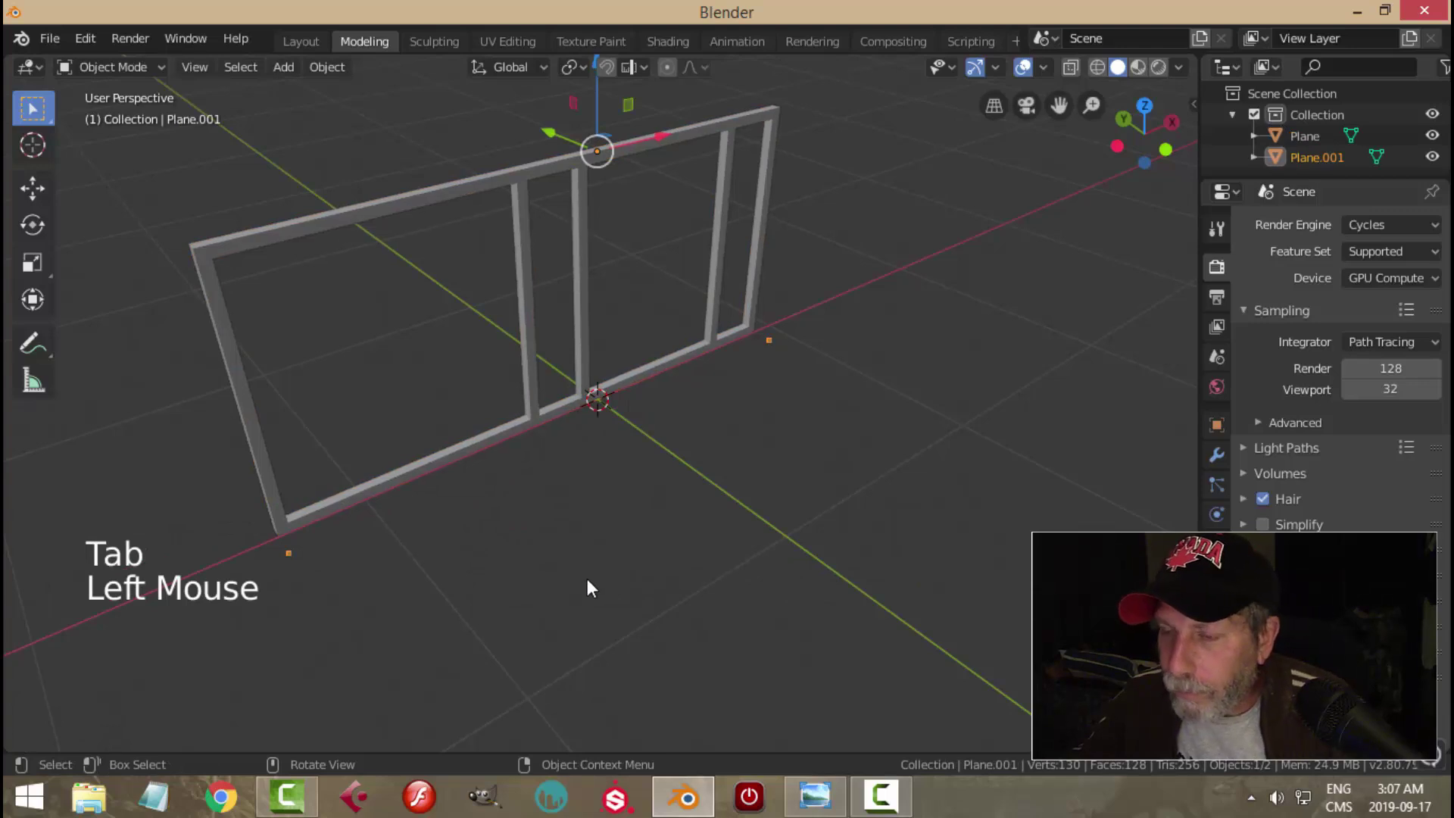
pyautogui.press('Tab')
pyautogui.press('a')
pyautogui.press('f')
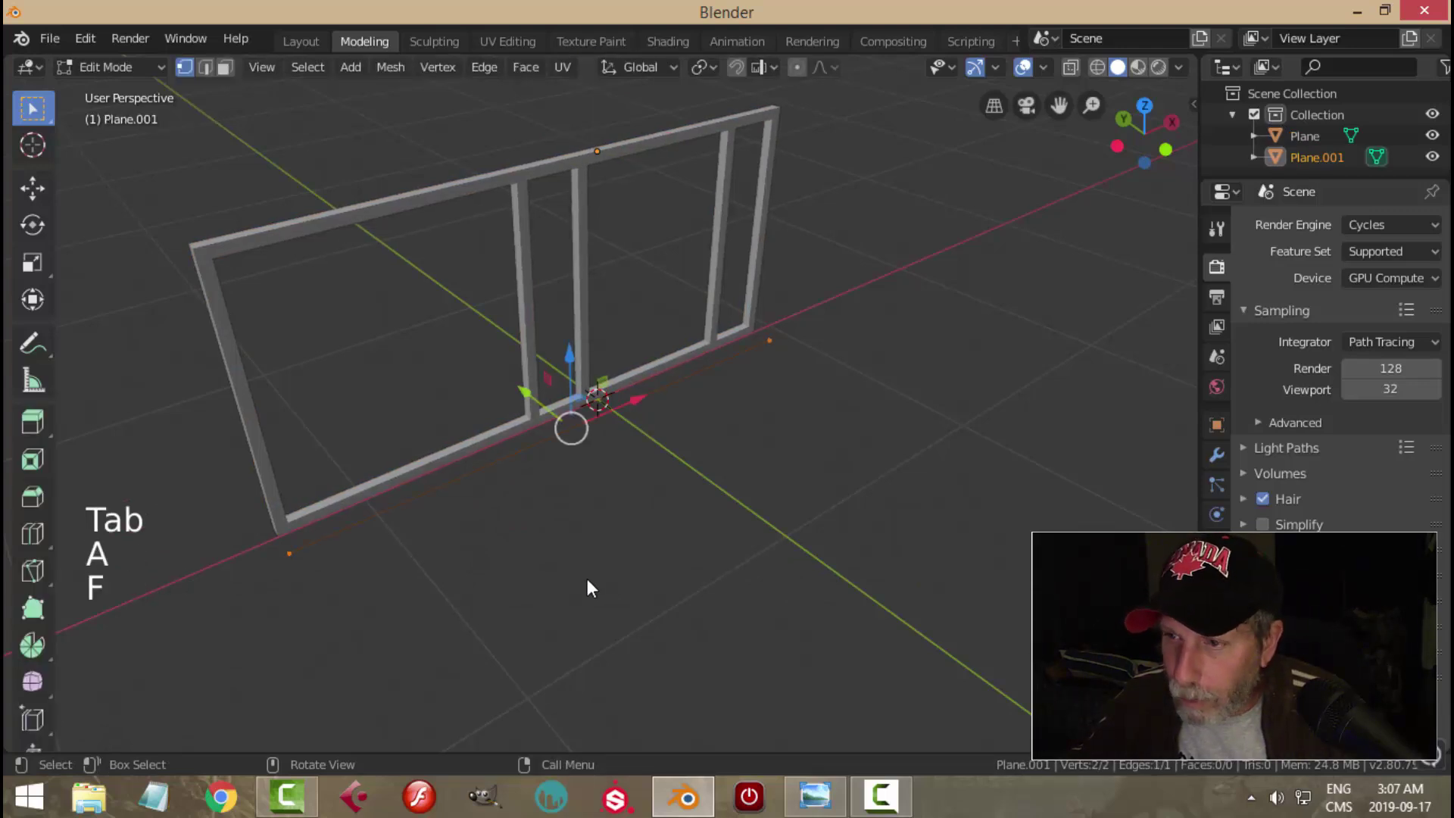
# Step: Enable Edge snapping and move the new edge along Y onto the frame's bottom edge
pyautogui.moveTo(570, 545); pyautogui.dragTo(710, 142, button='middle')
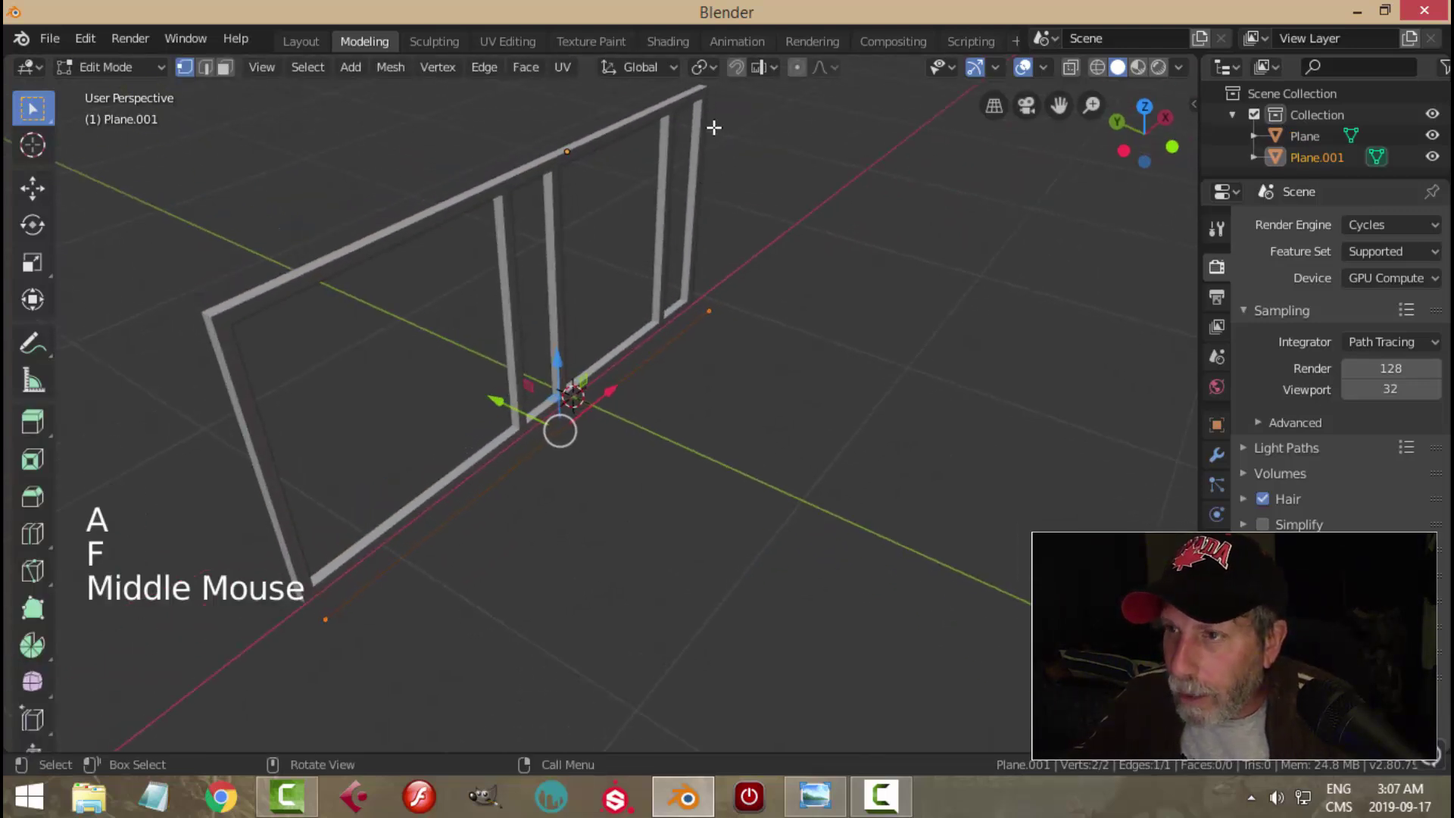
pyautogui.click(734, 68)
pyautogui.keyDown('shift'); pyautogui.moveTo(610, 507); pyautogui.dragTo(772, 452, button='middle'); pyautogui.keyUp('shift')
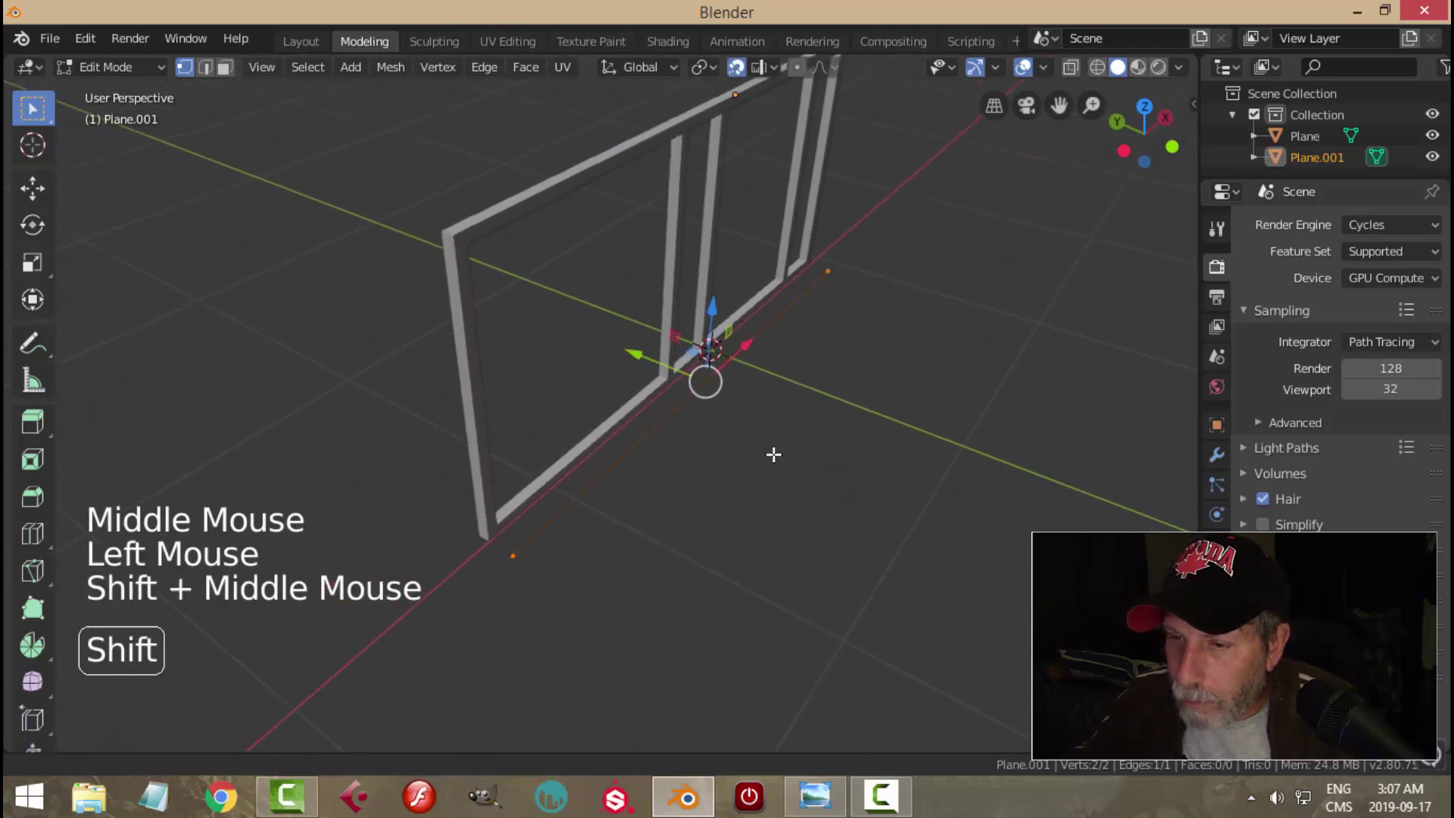
pyautogui.click(766, 66)
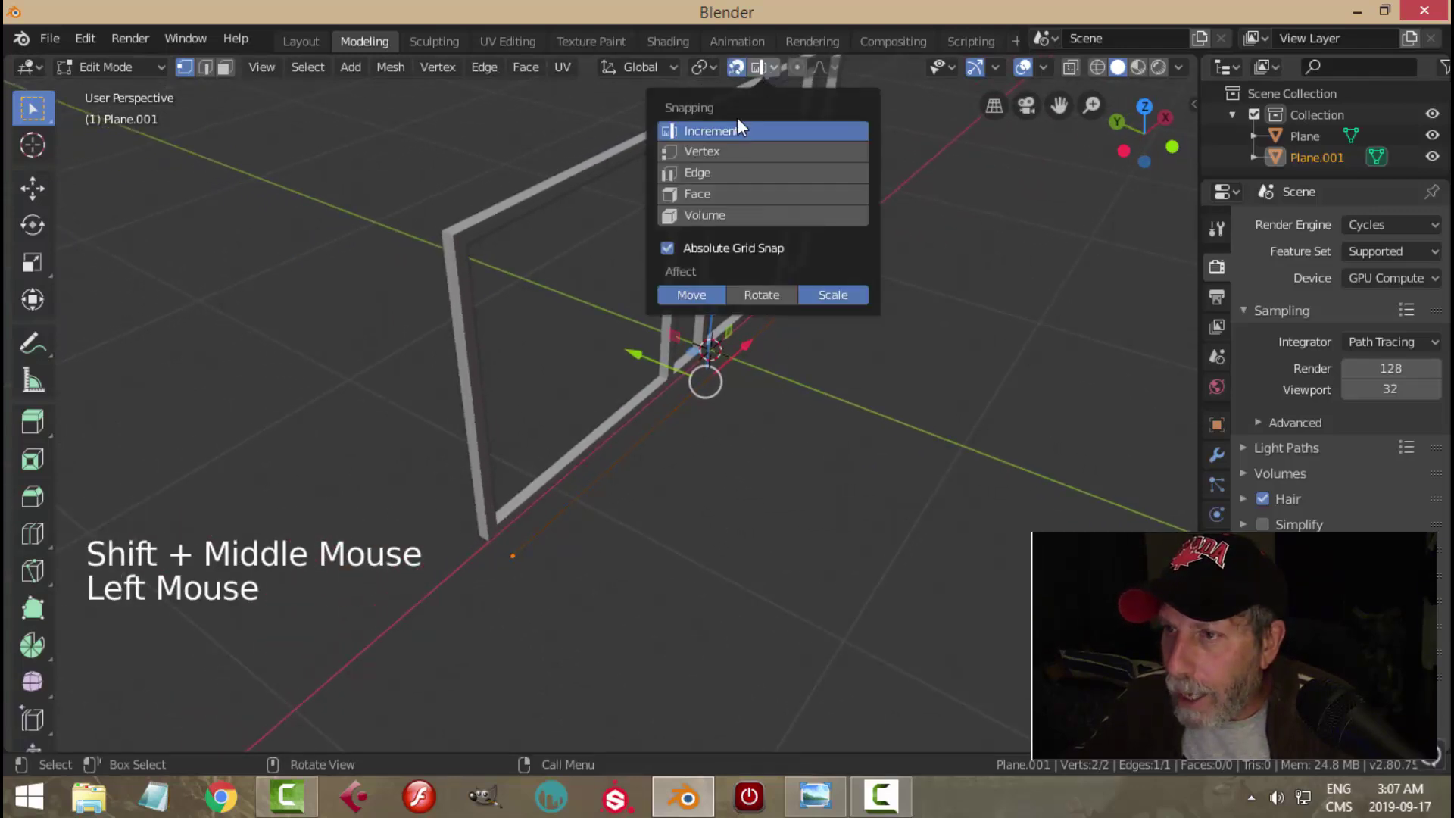
pyautogui.click(711, 175)
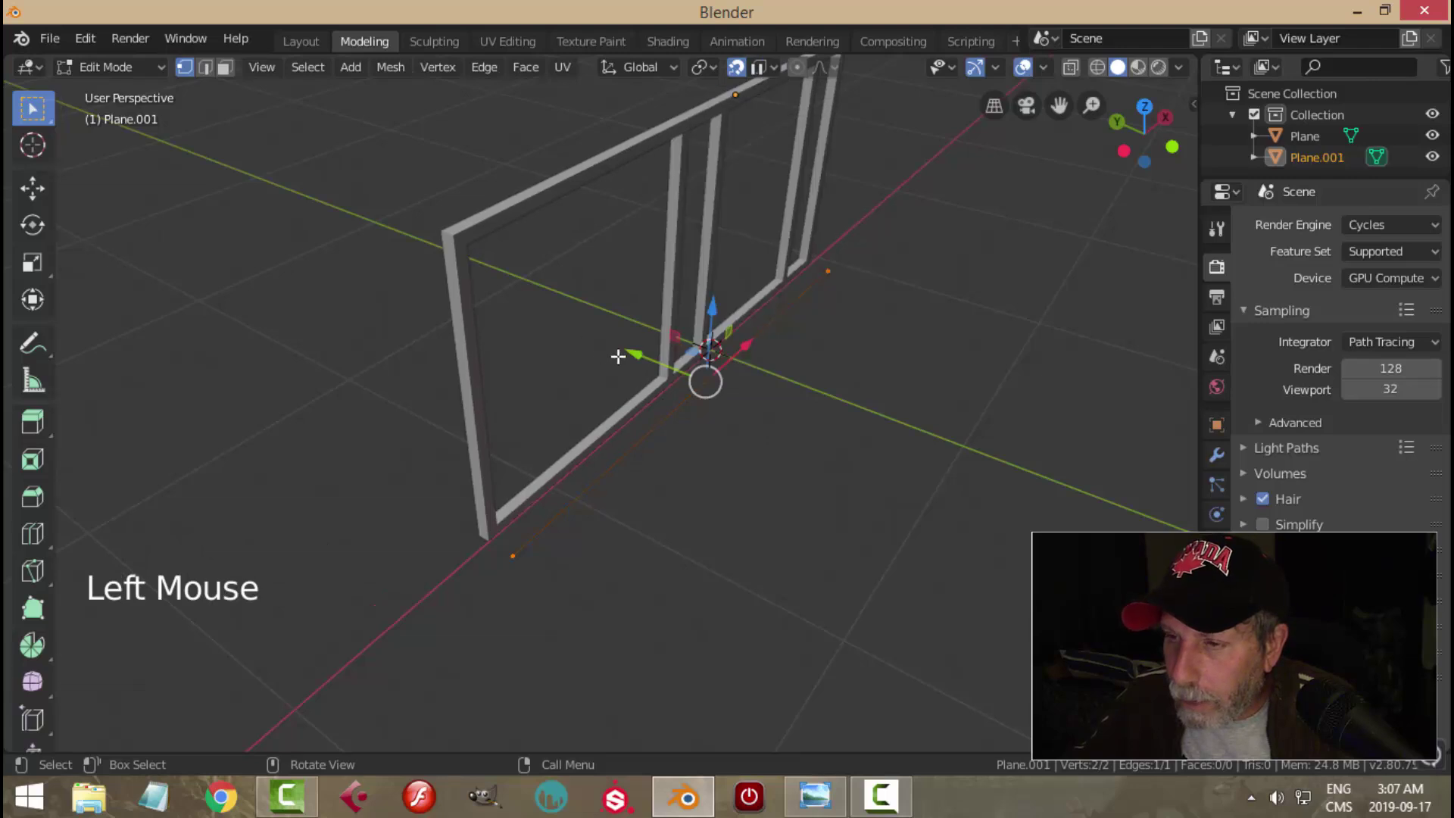
pyautogui.moveTo(629, 356); pyautogui.dragTo(536, 478)
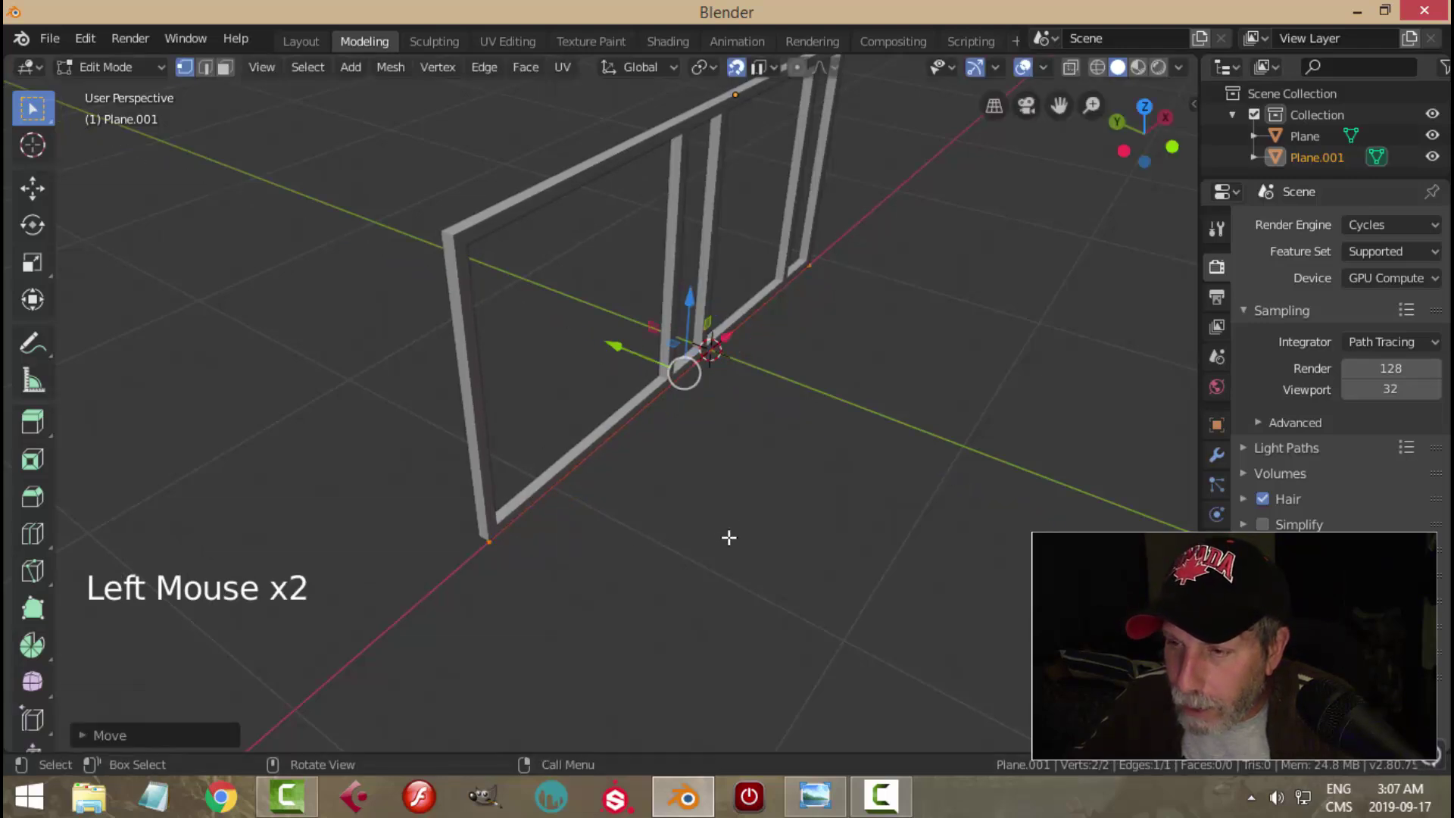
# Step: Restore Increment snapping and extrude the edge along negative Y in the top view to form a floor plane
pyautogui.scroll(-1, 730, 524)
pyautogui.click(755, 65)
pyautogui.click(744, 130)
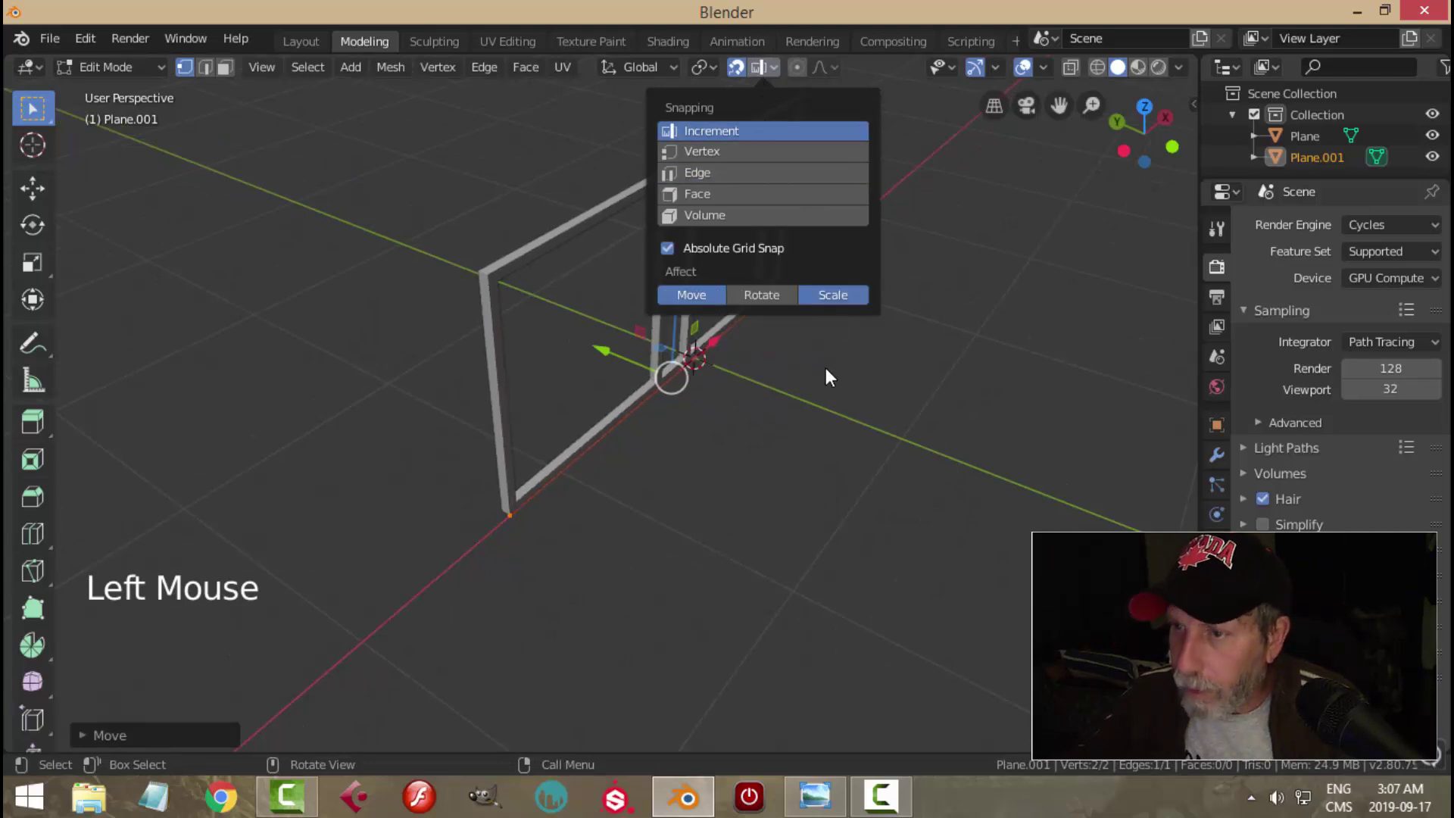
pyautogui.scroll(-1, 869, 478)
pyautogui.press('KP_7')
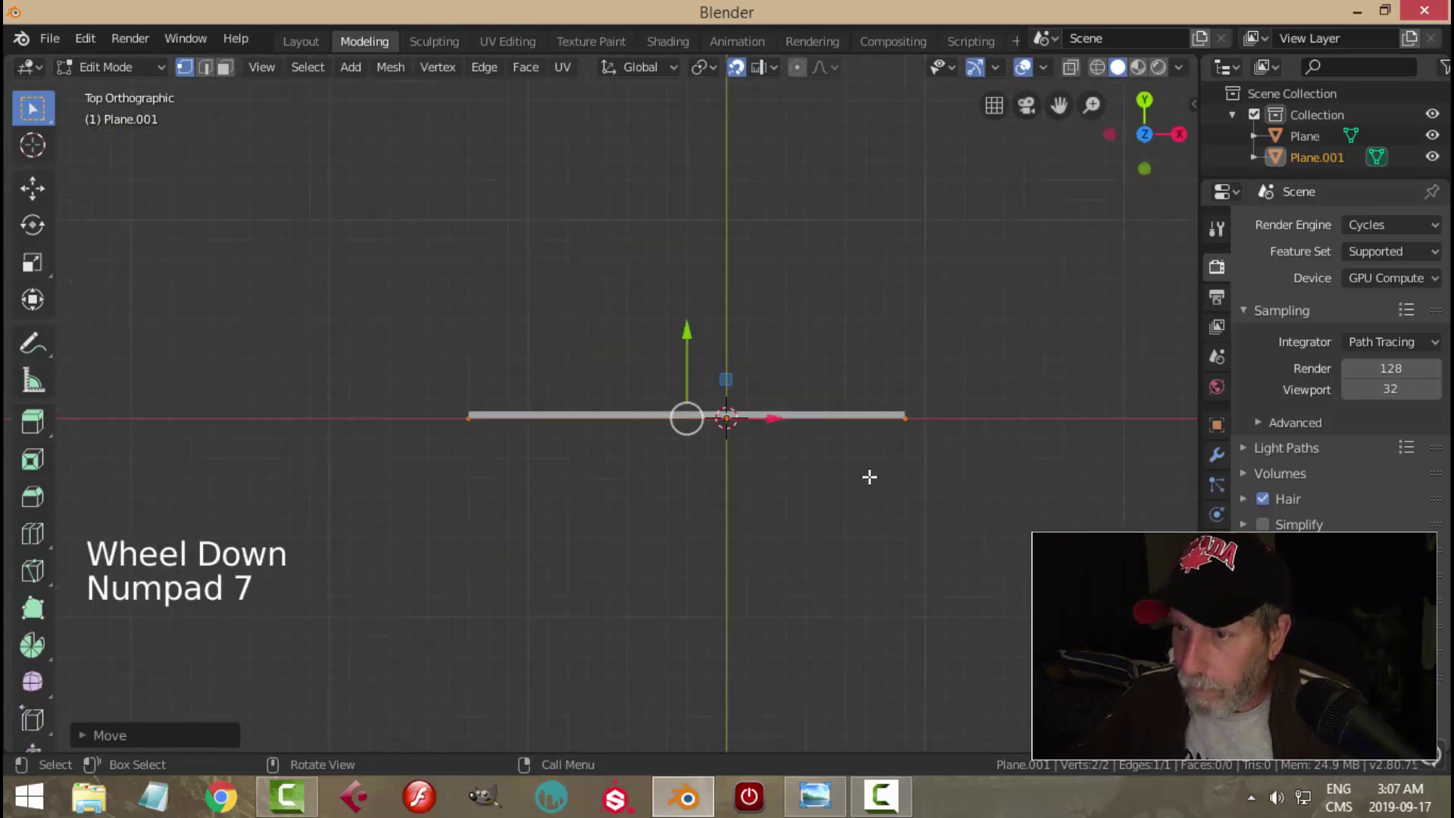
pyautogui.press('e')
pyautogui.moveTo(691, 340); pyautogui.dragTo(717, 538)
pyautogui.scroll(-2, 717, 538)
pyautogui.keyDown('shift'); pyautogui.moveTo(717, 538); pyautogui.dragTo(834, 470, button='middle'); pyautogui.keyUp('shift')
pyautogui.press('KP_7')
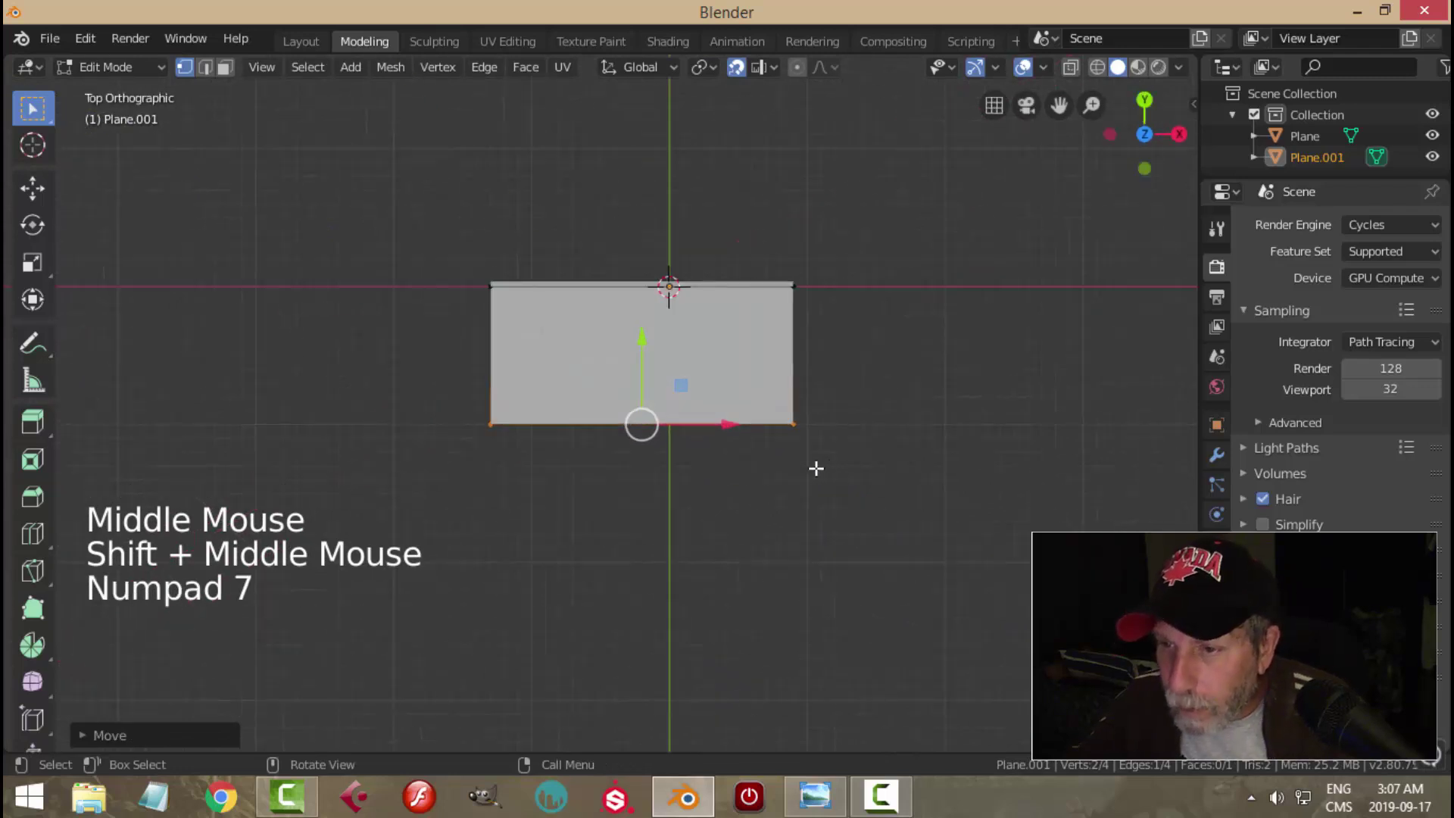
# Step: Move the floor's front edge further along negative Y and compare the floor proportions with the reference image
pyautogui.scroll(2, 678, 385)
pyautogui.scroll(-1, 689, 386)
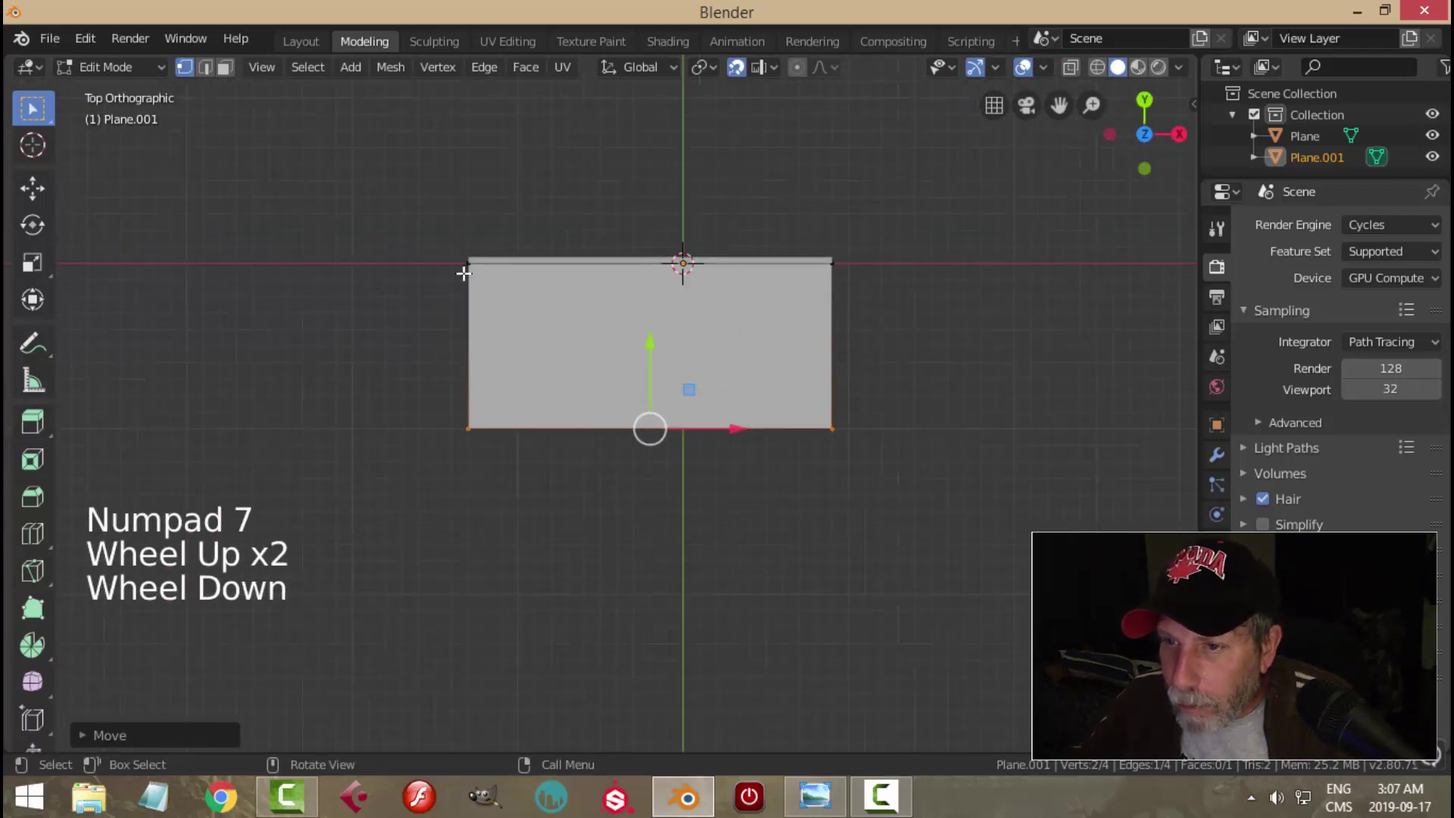
pyautogui.moveTo(654, 346); pyautogui.dragTo(639, 441)
pyautogui.moveTo(638, 441); pyautogui.dragTo(547, 522, button='middle')
pyautogui.click(814, 795)
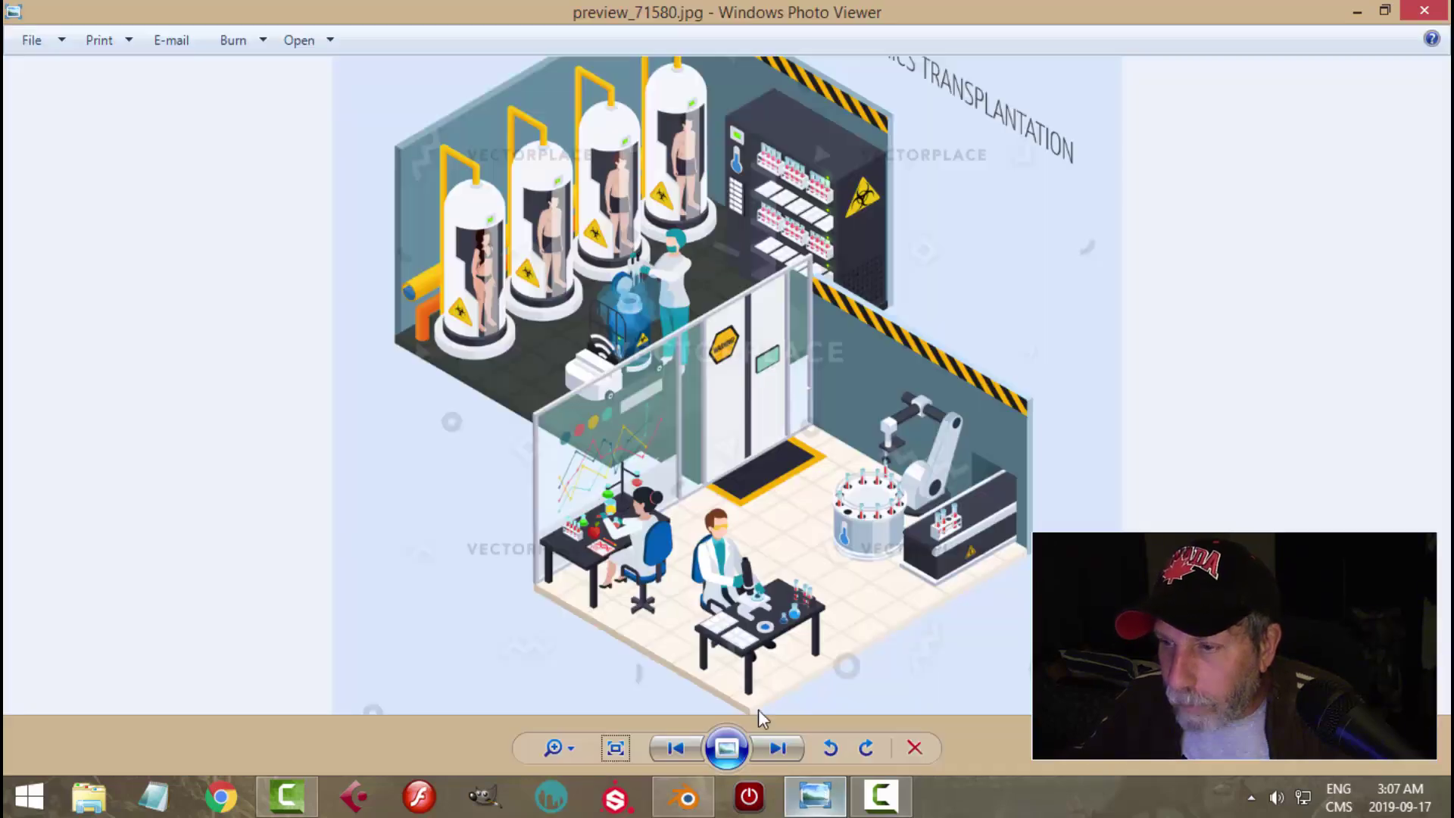
pyautogui.click(703, 795)
# Step: Select the whole floor plane and extrude it downward along Z in the right view to give it thickness
pyautogui.moveTo(860, 503); pyautogui.dragTo(639, 337, button='middle')
pyautogui.scroll(2, 788, 175)
pyautogui.press('a')
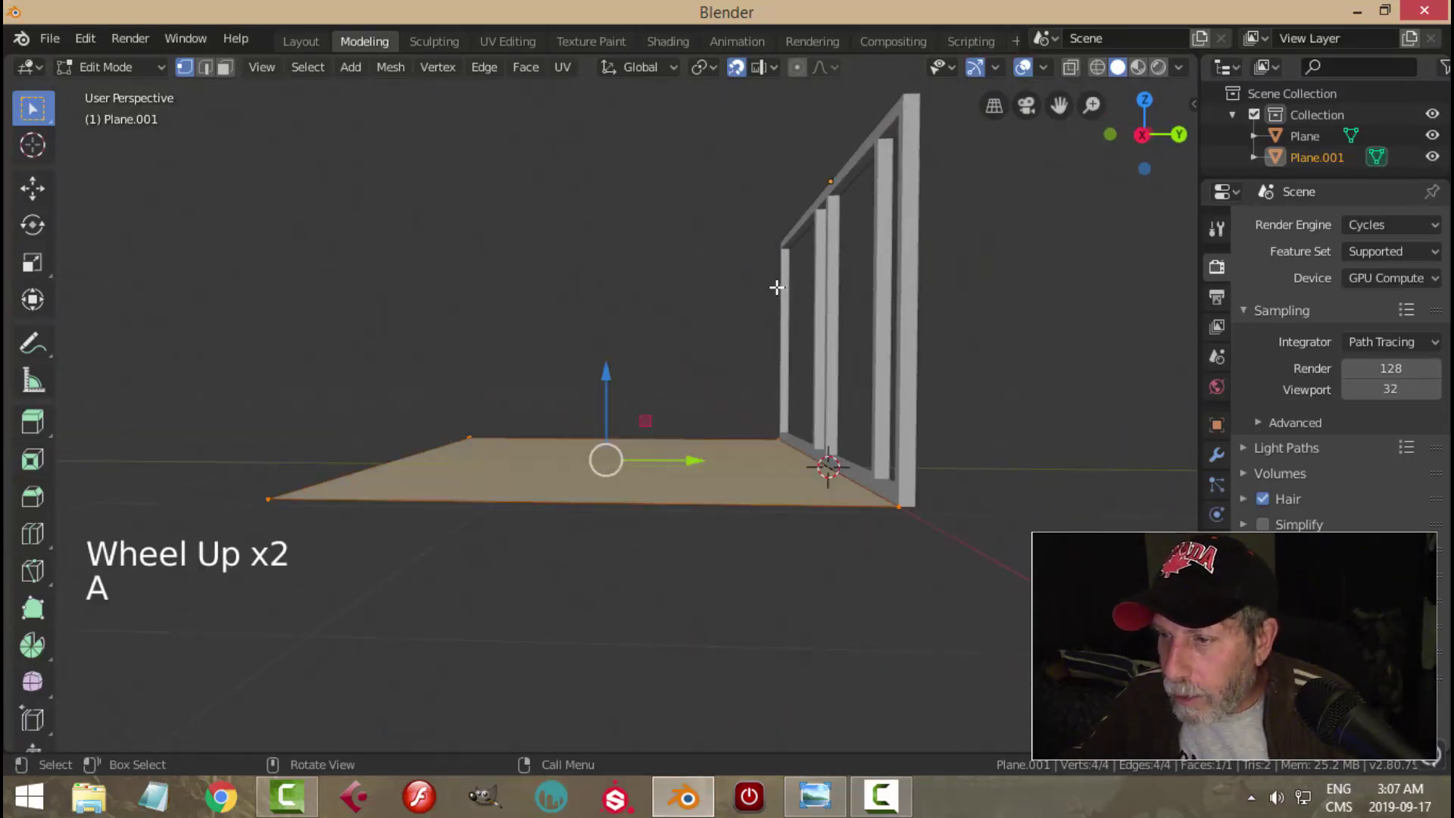
pyautogui.press('KP_3')
pyautogui.scroll(6, 775, 286)
pyautogui.keyDown('shift'); pyautogui.moveTo(798, 361); pyautogui.dragTo(707, 311, button='middle'); pyautogui.keyUp('shift')
pyautogui.scroll(2, 854, 341)
pyautogui.scroll(-2, 918, 338)
pyautogui.keyDown('shift'); pyautogui.moveTo(918, 338); pyautogui.dragTo(752, 364, button='middle'); pyautogui.keyUp('shift')
pyautogui.scroll(1, 861, 299)
pyautogui.keyDown('shift'); pyautogui.moveTo(492, 415); pyautogui.dragTo(698, 413, button='middle'); pyautogui.keyUp('shift')
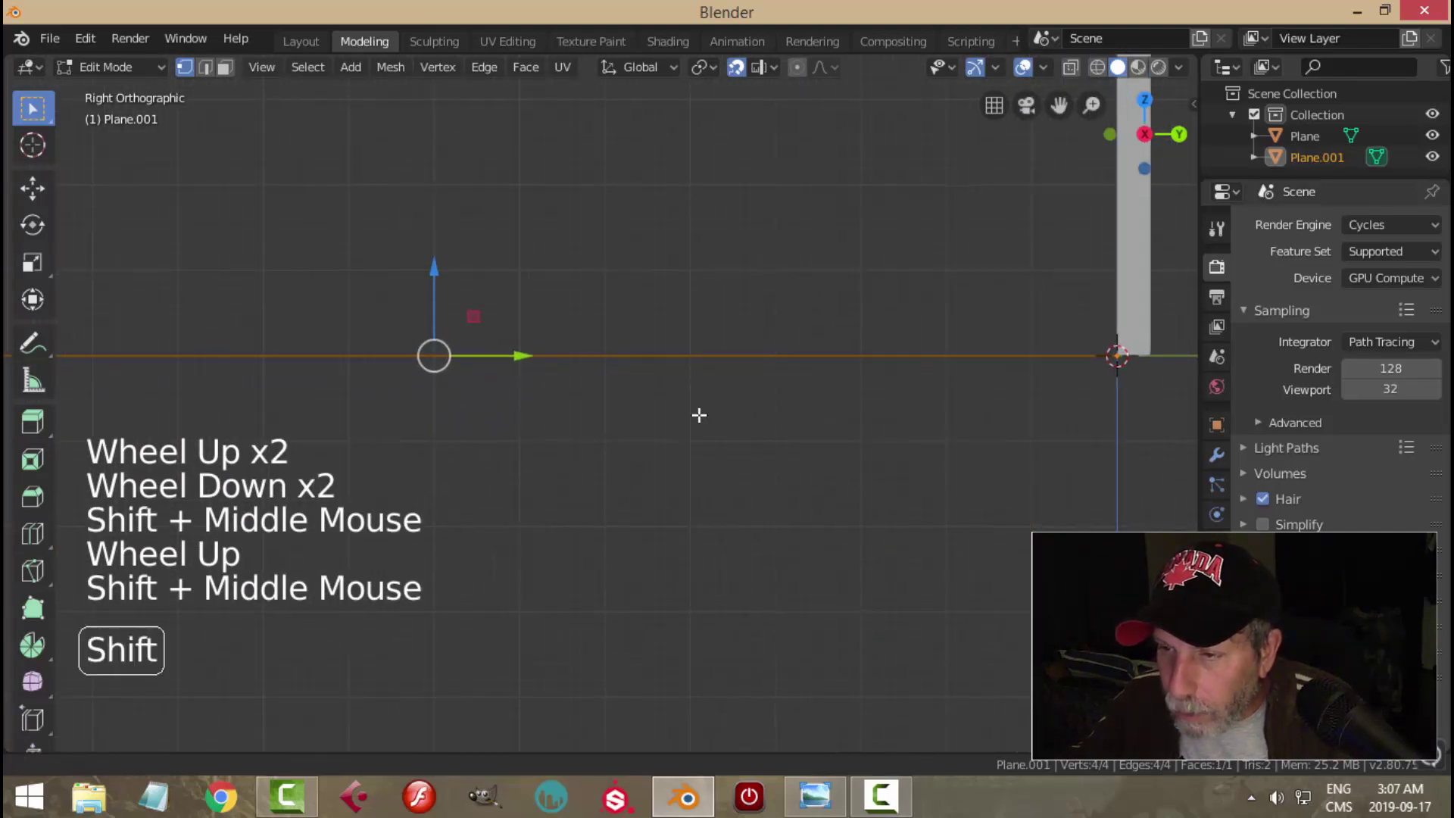
pyautogui.scroll(2, 575, 421)
pyautogui.press('e')
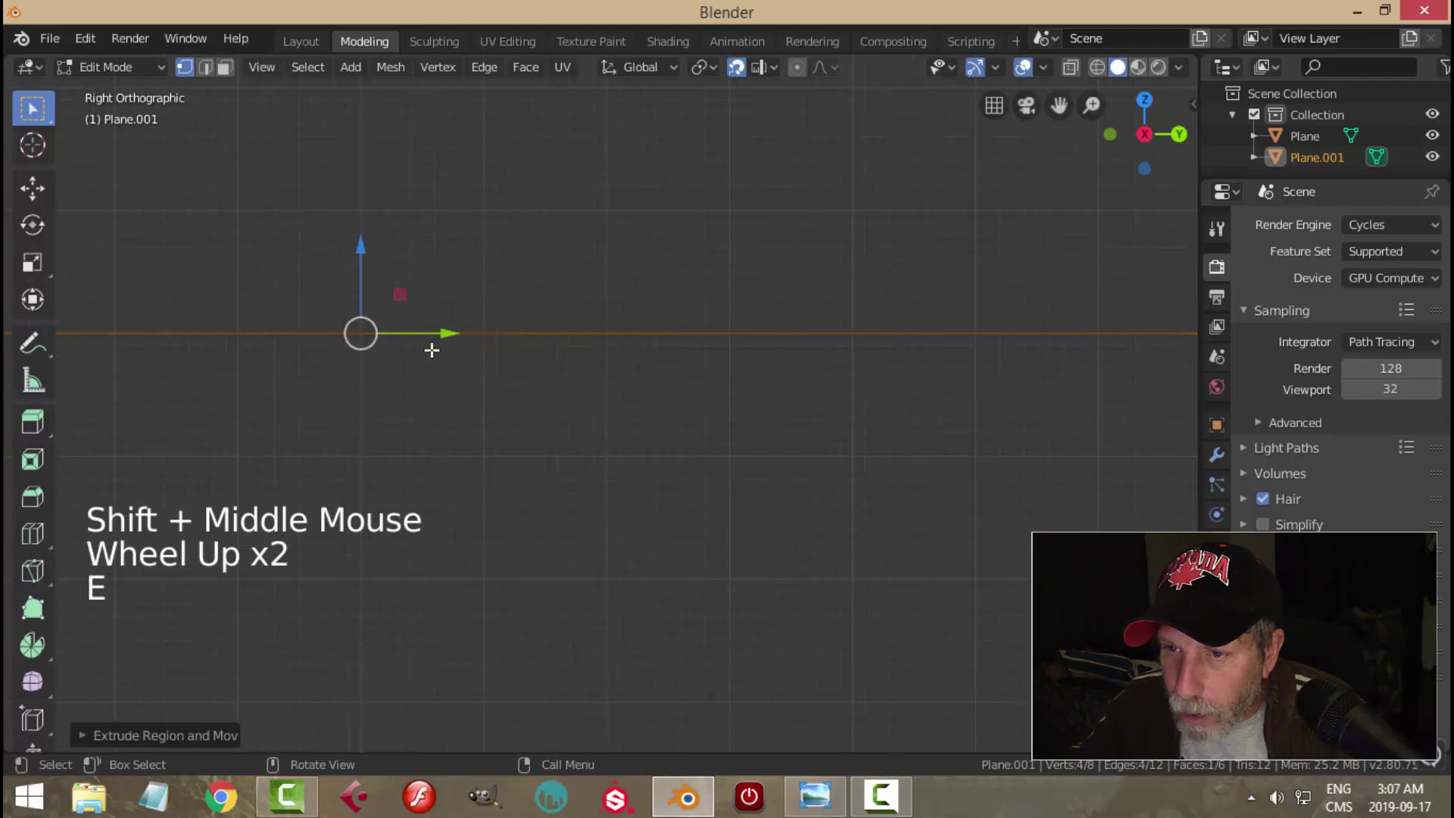
pyautogui.moveTo(362, 250); pyautogui.dragTo(368, 322)
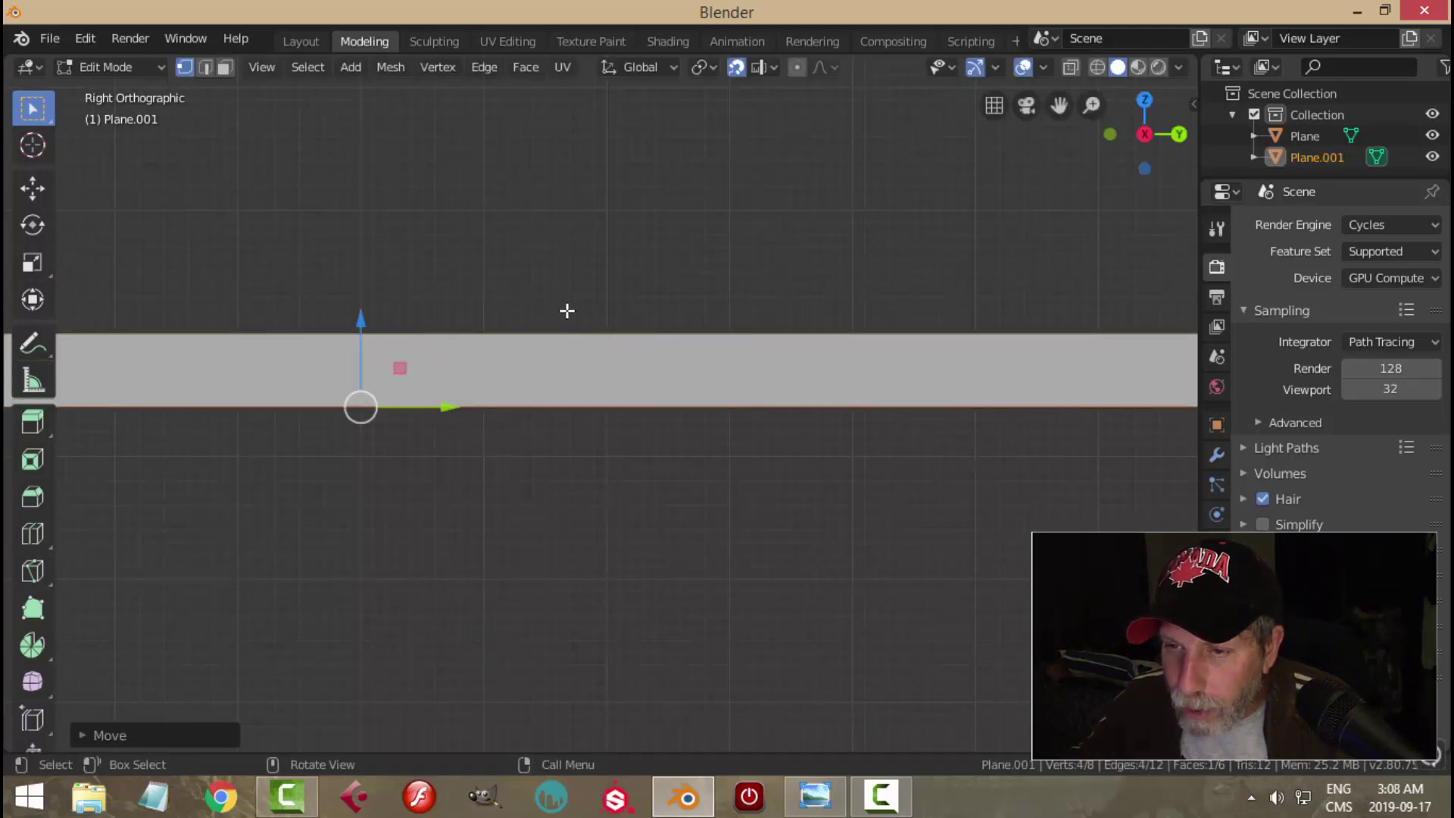
# Step: Leave Edit Mode, deselect the floor, and compare the slab in perspective with the reference image
pyautogui.press('Tab')
pyautogui.scroll(-5, 593, 376)
pyautogui.hotkey('alt', 'a')
pyautogui.moveTo(584, 344); pyautogui.dragTo(774, 652, button='middle')
pyautogui.scroll(-3, 714, 390)
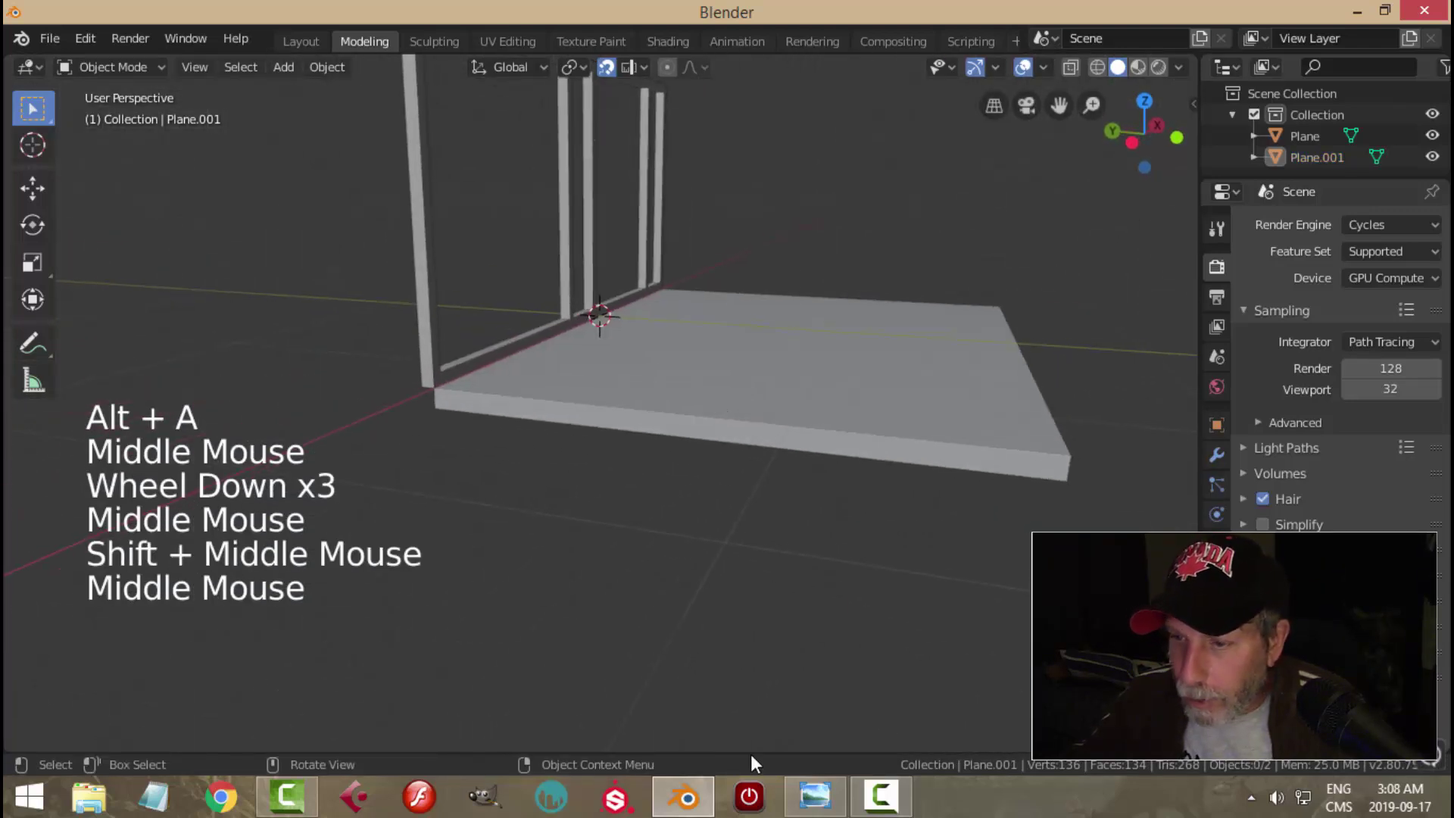
pyautogui.click(815, 795)
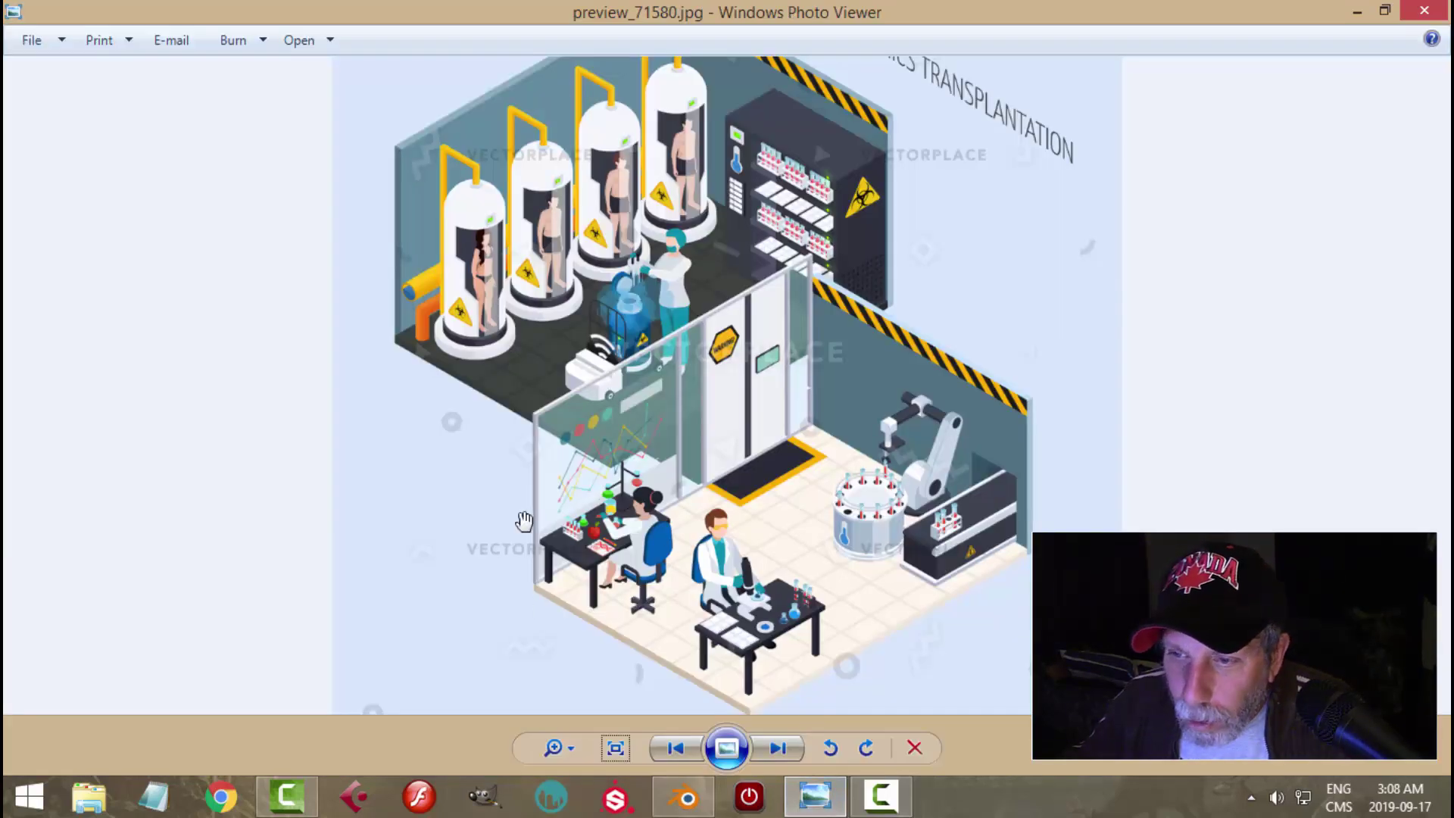
pyautogui.click(693, 798)
pyautogui.moveTo(675, 623); pyautogui.dragTo(649, 480, button='middle')
# Step: Select the floor slab, turn snapping off, and set its origin to its geometry
pyautogui.click(649, 480)
pyautogui.scroll(-2, 836, 421)
pyautogui.keyDown('shift'); pyautogui.moveTo(834, 413); pyautogui.dragTo(727, 195, button='middle'); pyautogui.keyUp('shift')
pyautogui.click(615, 72)
pyautogui.keyDown('shift'); pyautogui.moveTo(633, 171); pyautogui.dragTo(689, 493, button='middle'); pyautogui.keyUp('shift')
pyautogui.click(335, 71)
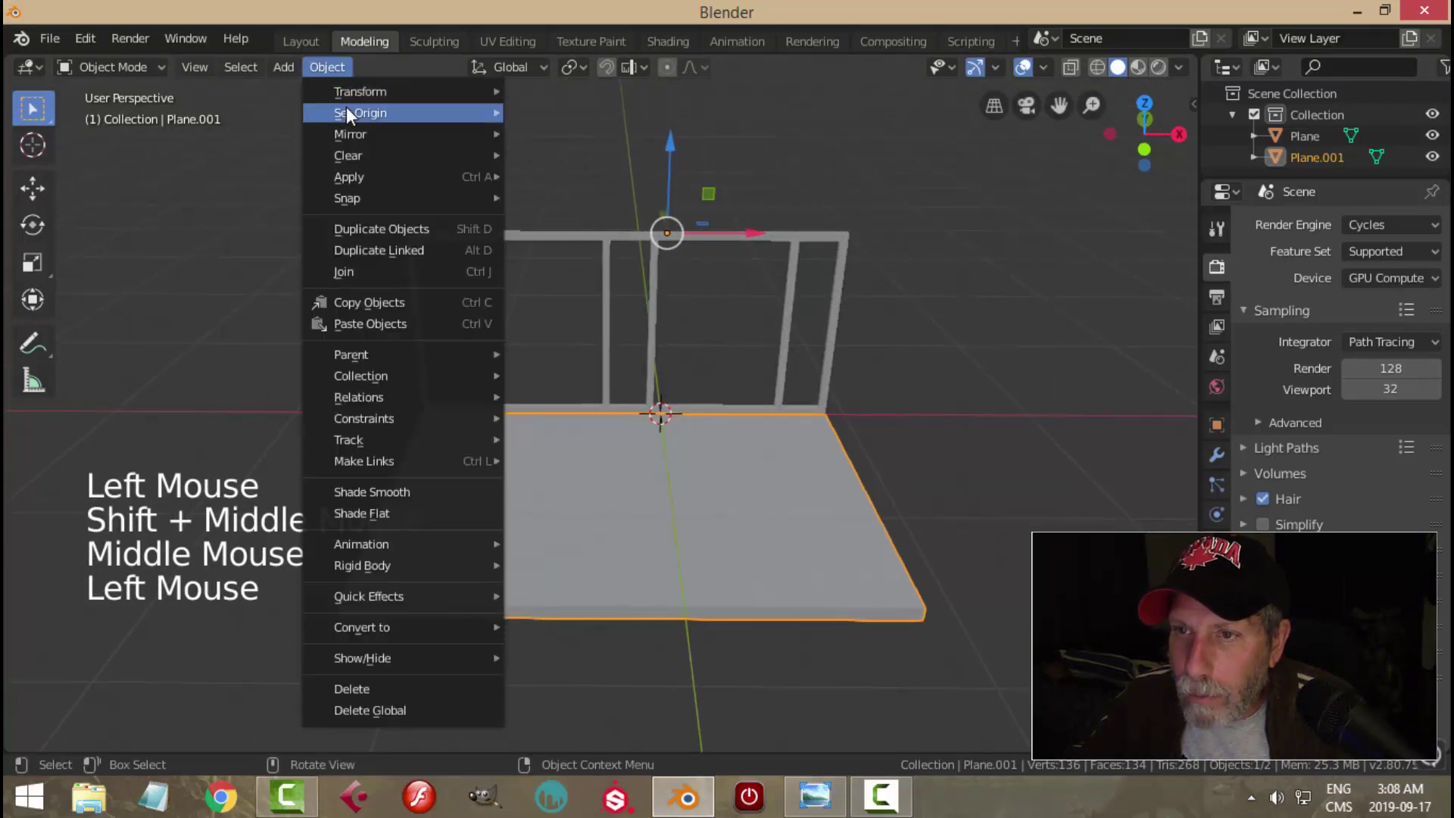
pyautogui.click(576, 135)
# Step: Duplicate the floor slab and move the copy along positive X
pyautogui.moveTo(721, 415); pyautogui.dragTo(726, 409, button='middle')
pyautogui.hotkey('shift', 'd')
pyautogui.moveTo(702, 507); pyautogui.dragTo(863, 490)
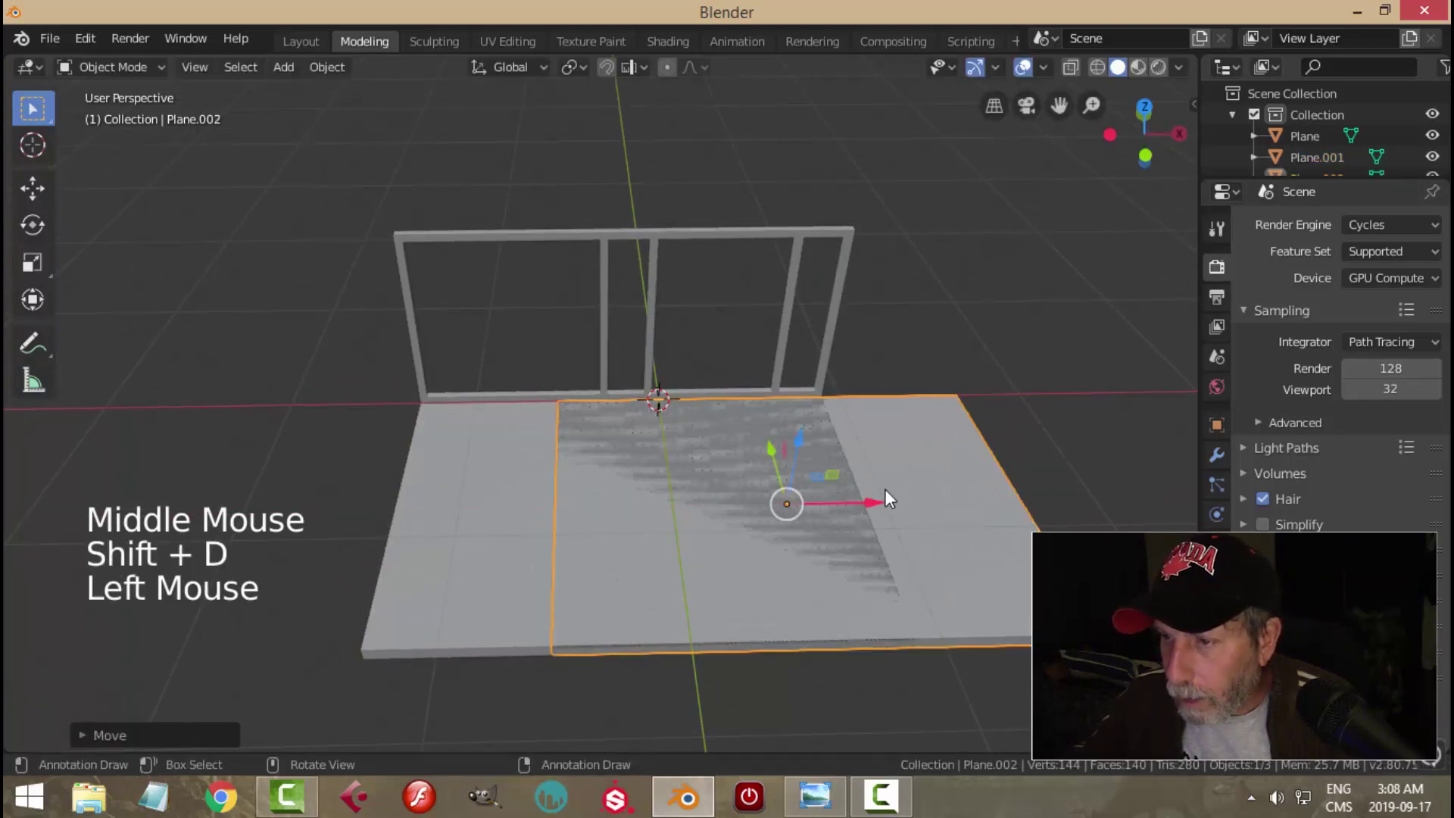
# Step: Rotate the slab copy 90° about Y into an upright wall and move it further along X, clear of the floor
pyautogui.press('r')
pyautogui.press('y')
pyautogui.press('9')
pyautogui.press('0')
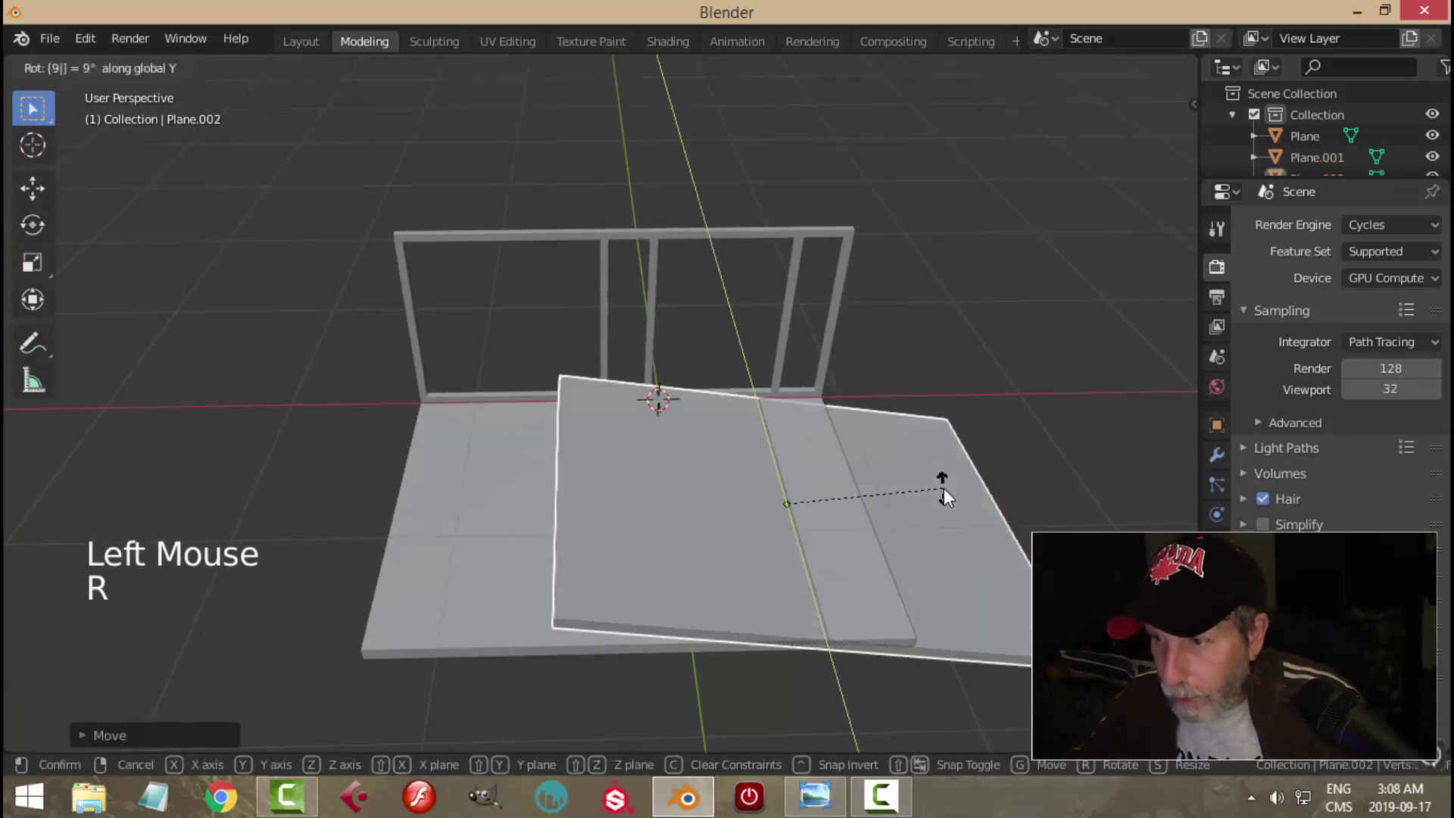
pyautogui.press('Return')
pyautogui.moveTo(869, 496); pyautogui.dragTo(1030, 470)
# Step: Enable Edge snapping and, in the front view, move the wall flush against the floor's end with its base at the floor's underside
pyautogui.click(611, 68)
pyautogui.click(626, 66)
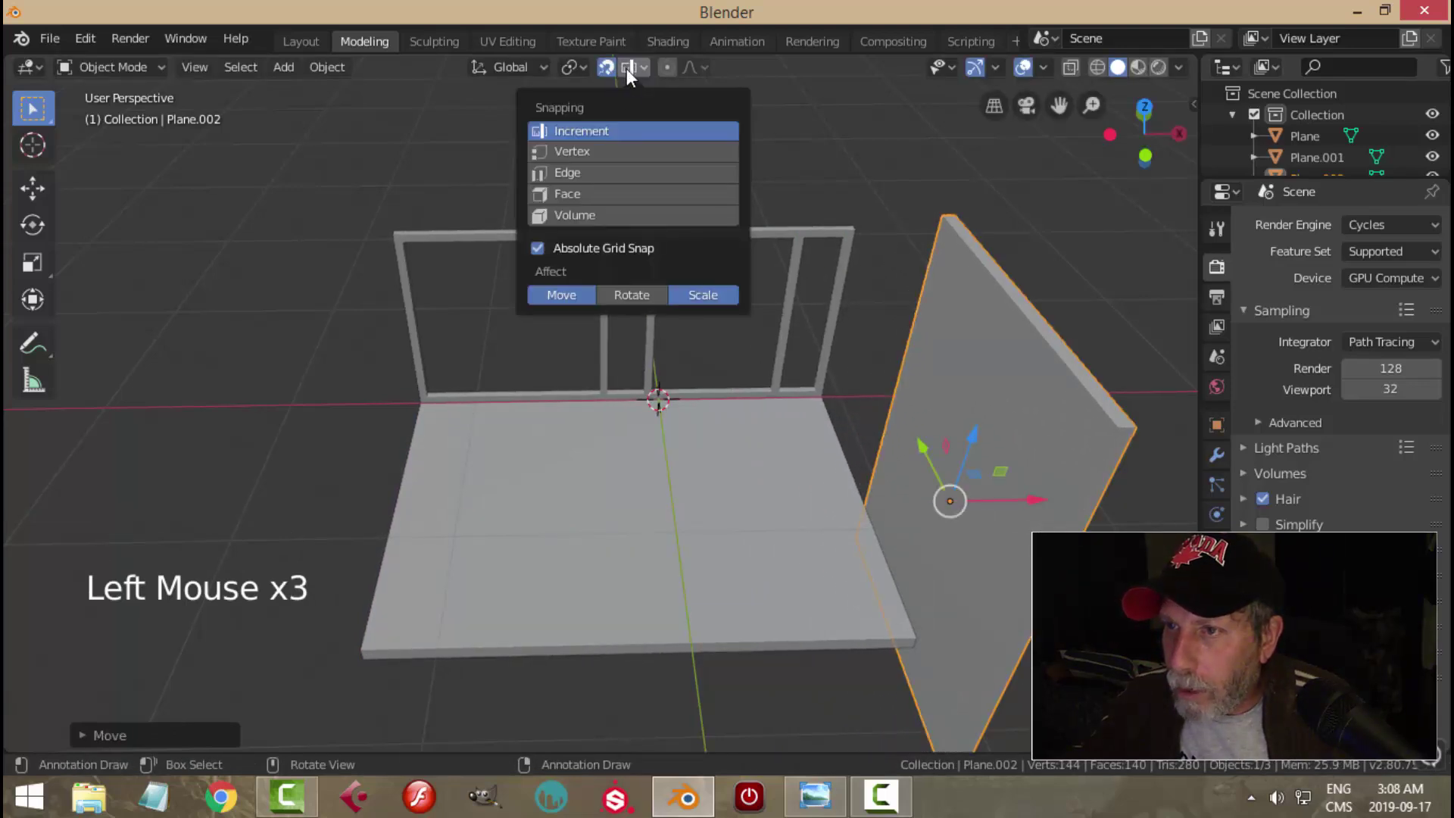
pyautogui.click(576, 173)
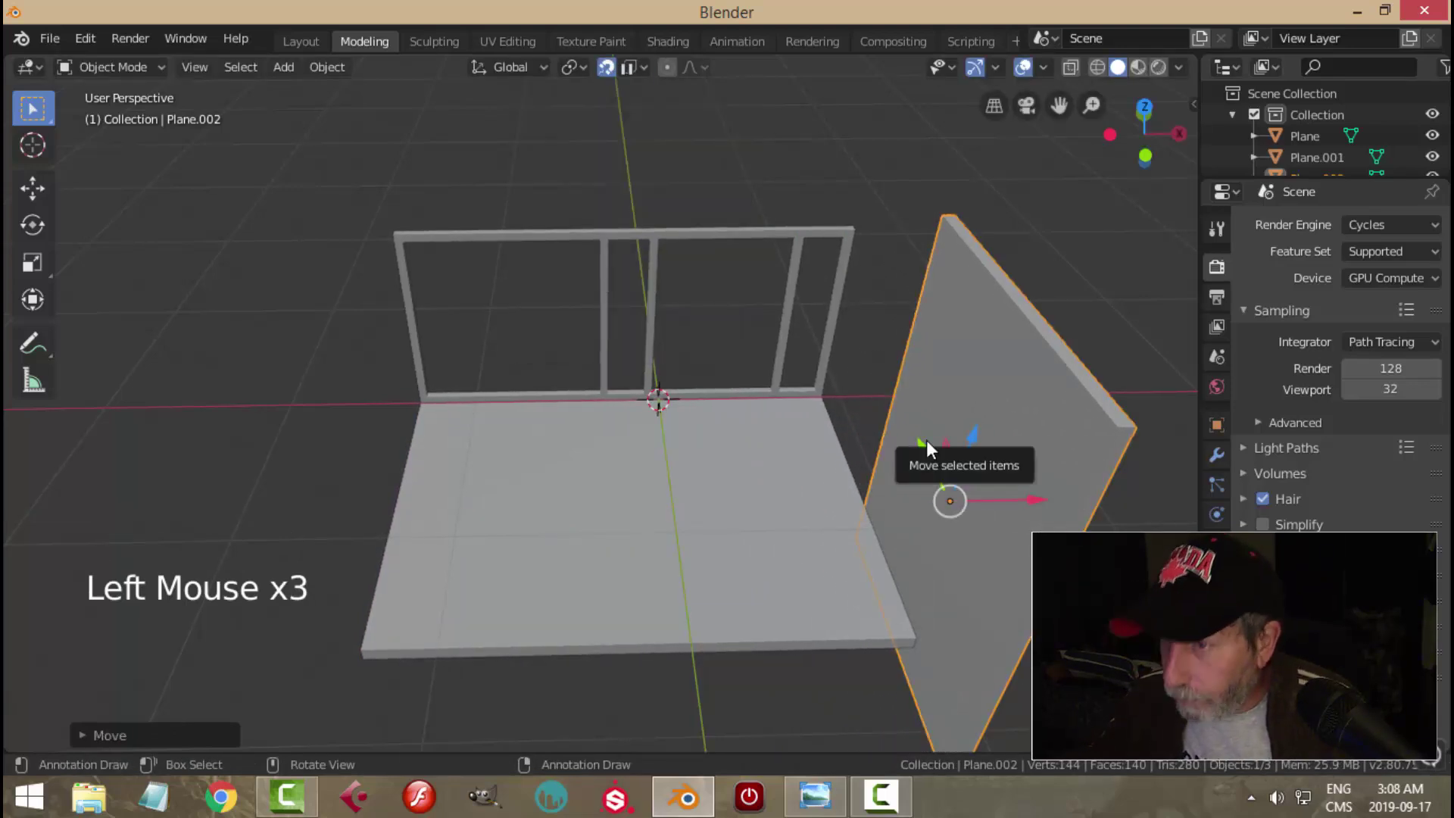
pyautogui.press('KP_1')
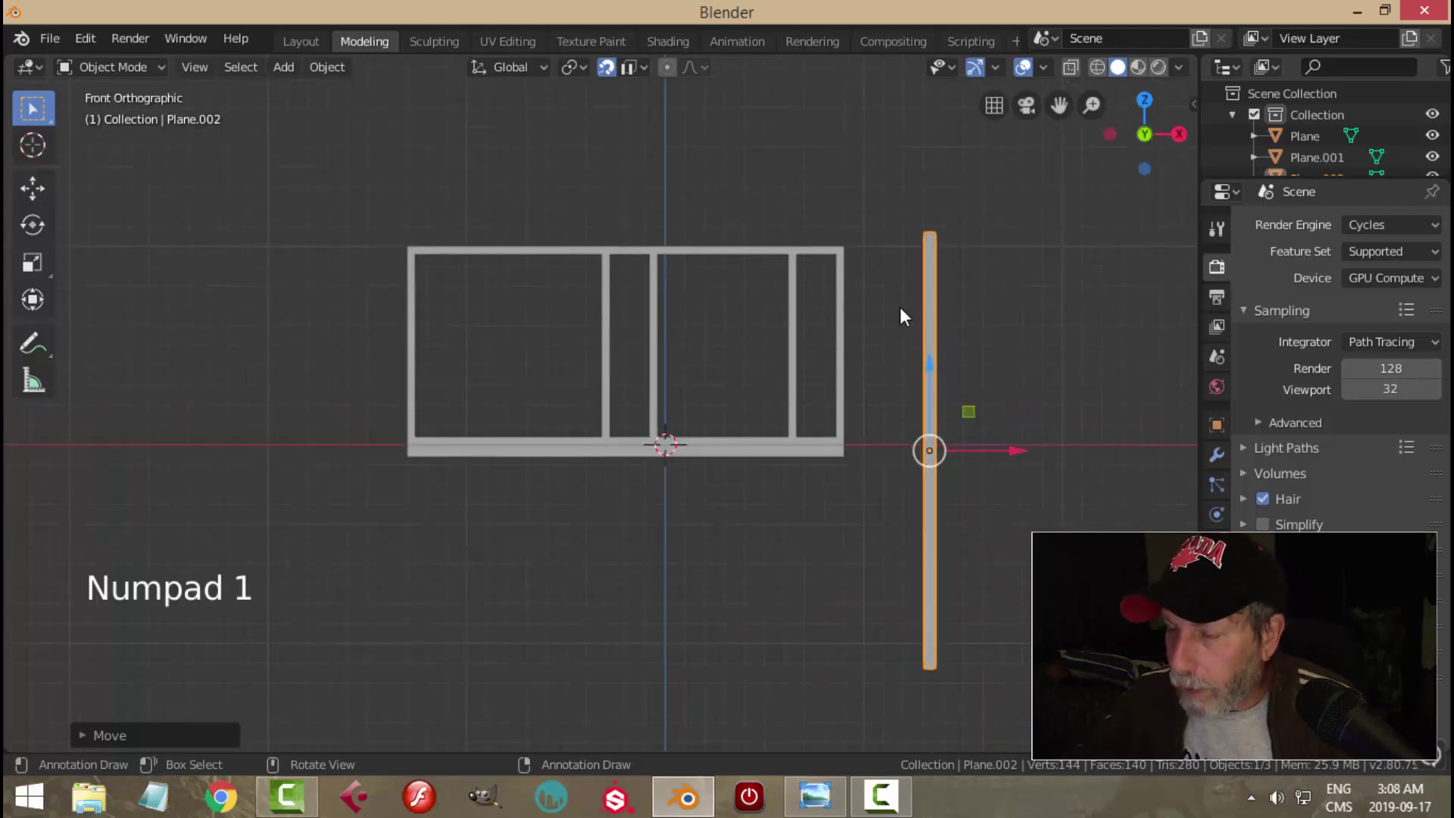
pyautogui.press('g')
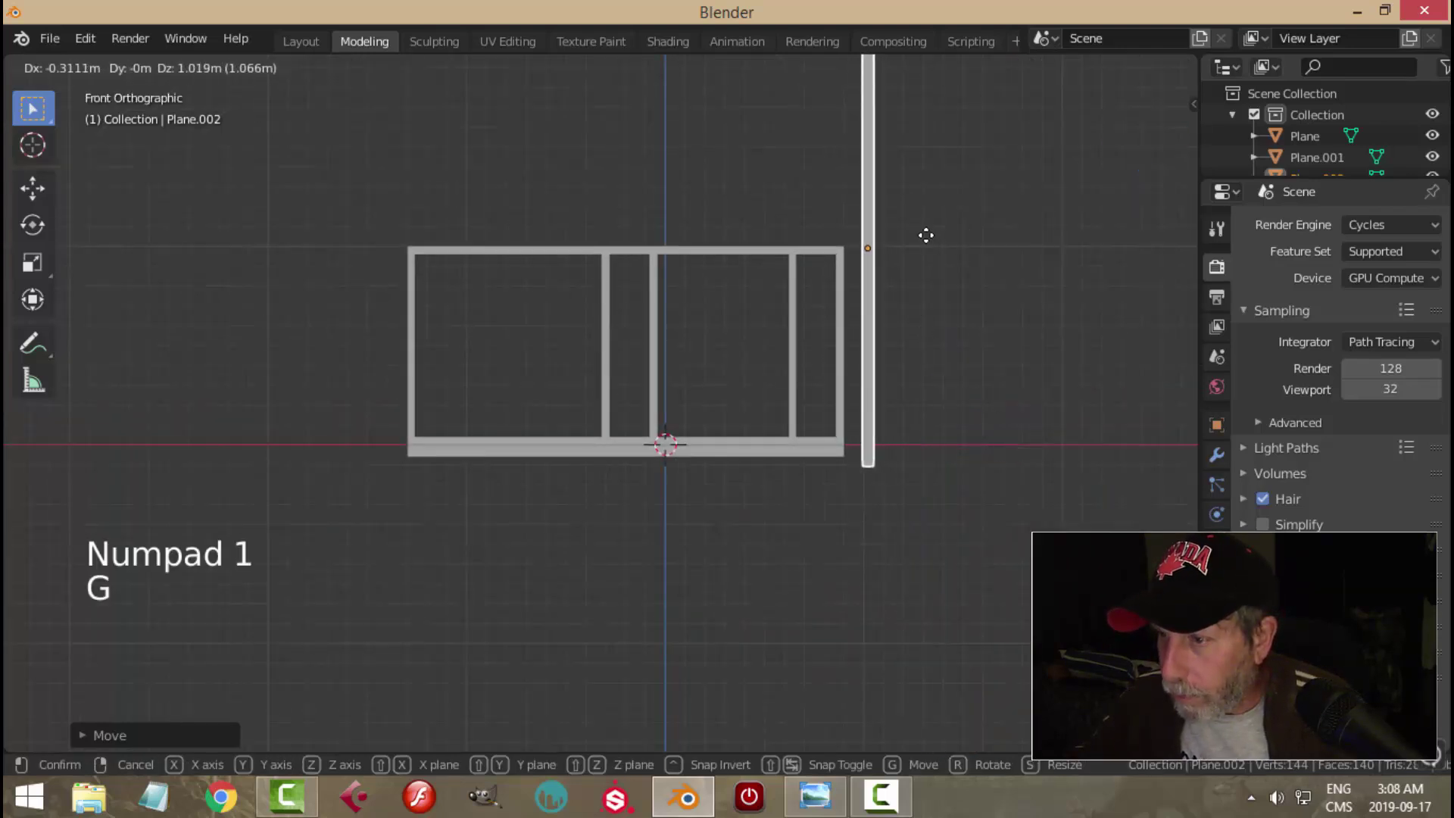
pyautogui.click(922, 234)
pyautogui.press('g')
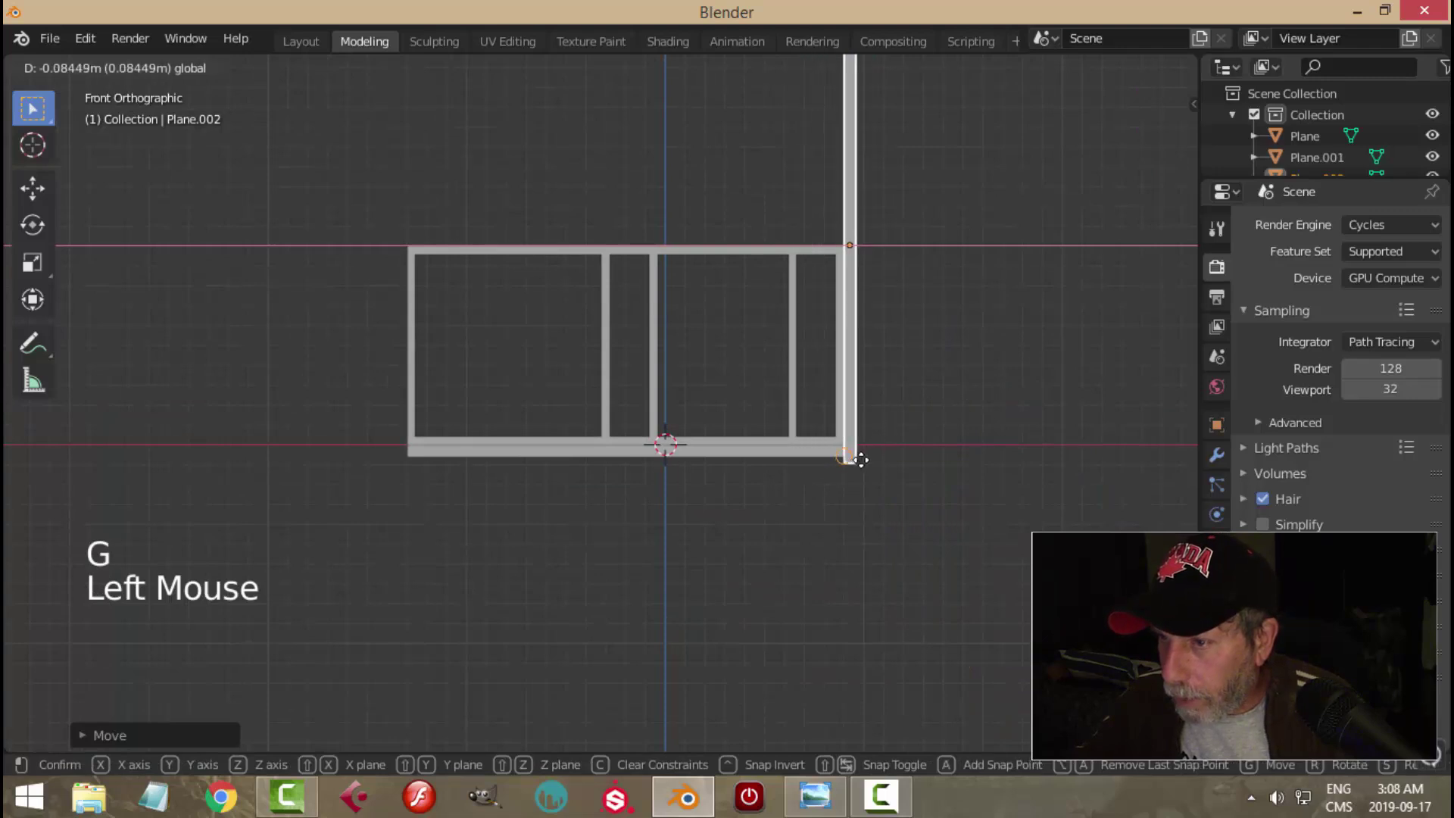
pyautogui.click(852, 455)
pyautogui.moveTo(850, 176); pyautogui.dragTo(851, 454)
# Step: Deselect the wall, check its fit in perspective, and compare its height with the reference image
pyautogui.hotkey('alt', 'a')
pyautogui.moveTo(973, 416); pyautogui.dragTo(935, 456, button='middle')
pyautogui.click(814, 795)
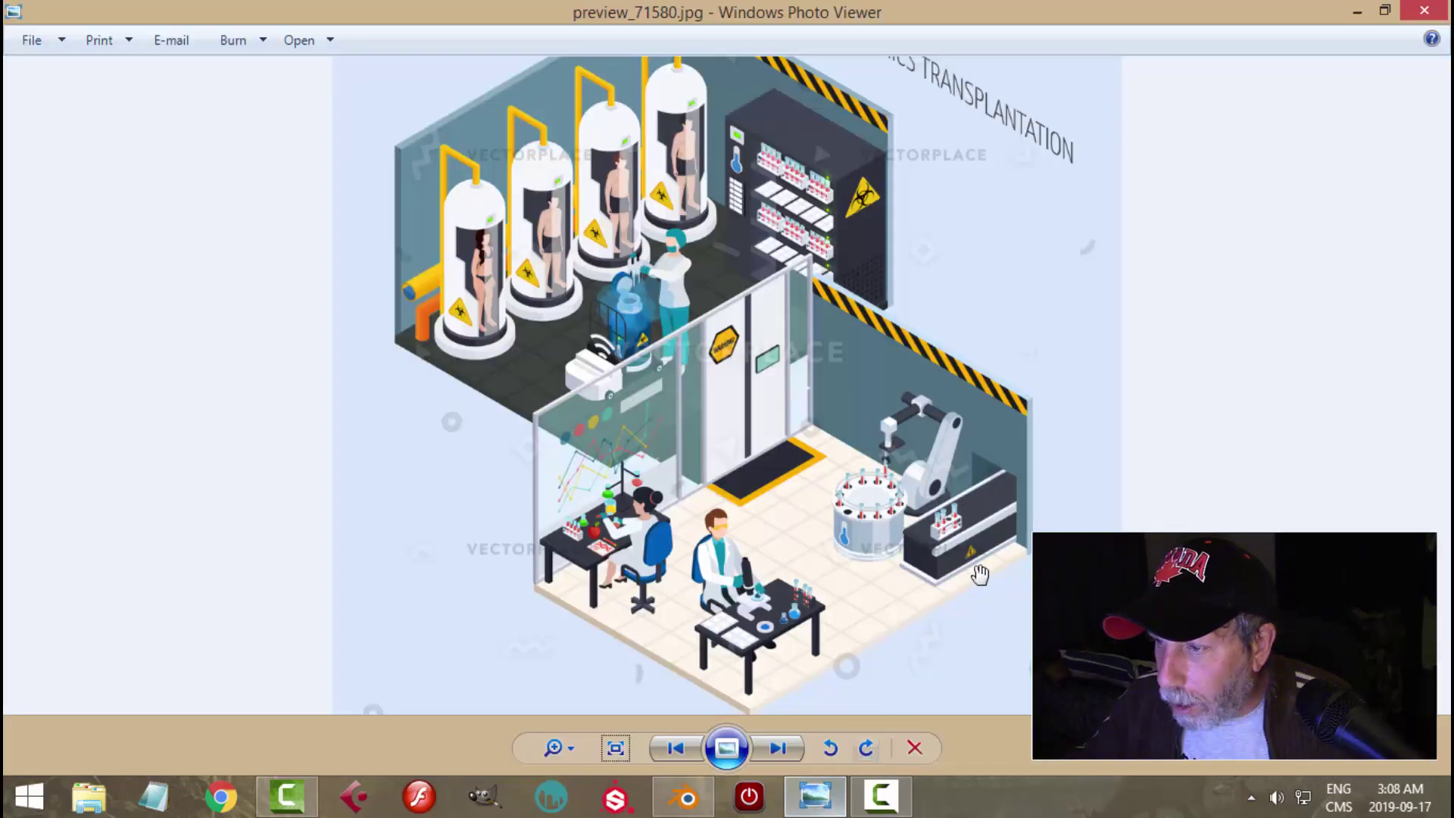
pyautogui.click(683, 795)
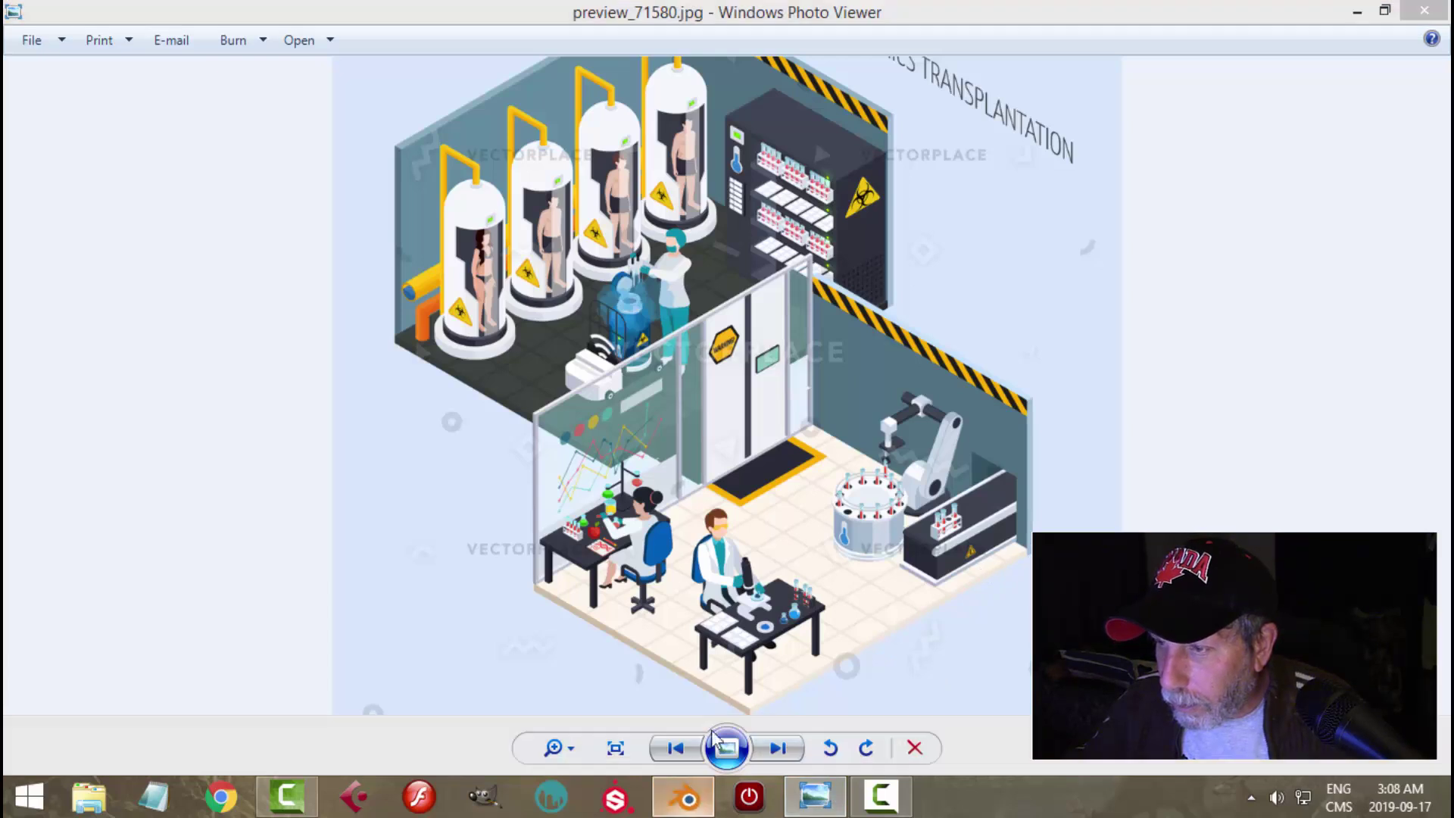
pyautogui.moveTo(880, 354); pyautogui.dragTo(949, 443, button='middle')
pyautogui.scroll(-2, 865, 340)
pyautogui.keyDown('shift'); pyautogui.moveTo(866, 341); pyautogui.dragTo(812, 379, button='middle'); pyautogui.keyUp('shift')
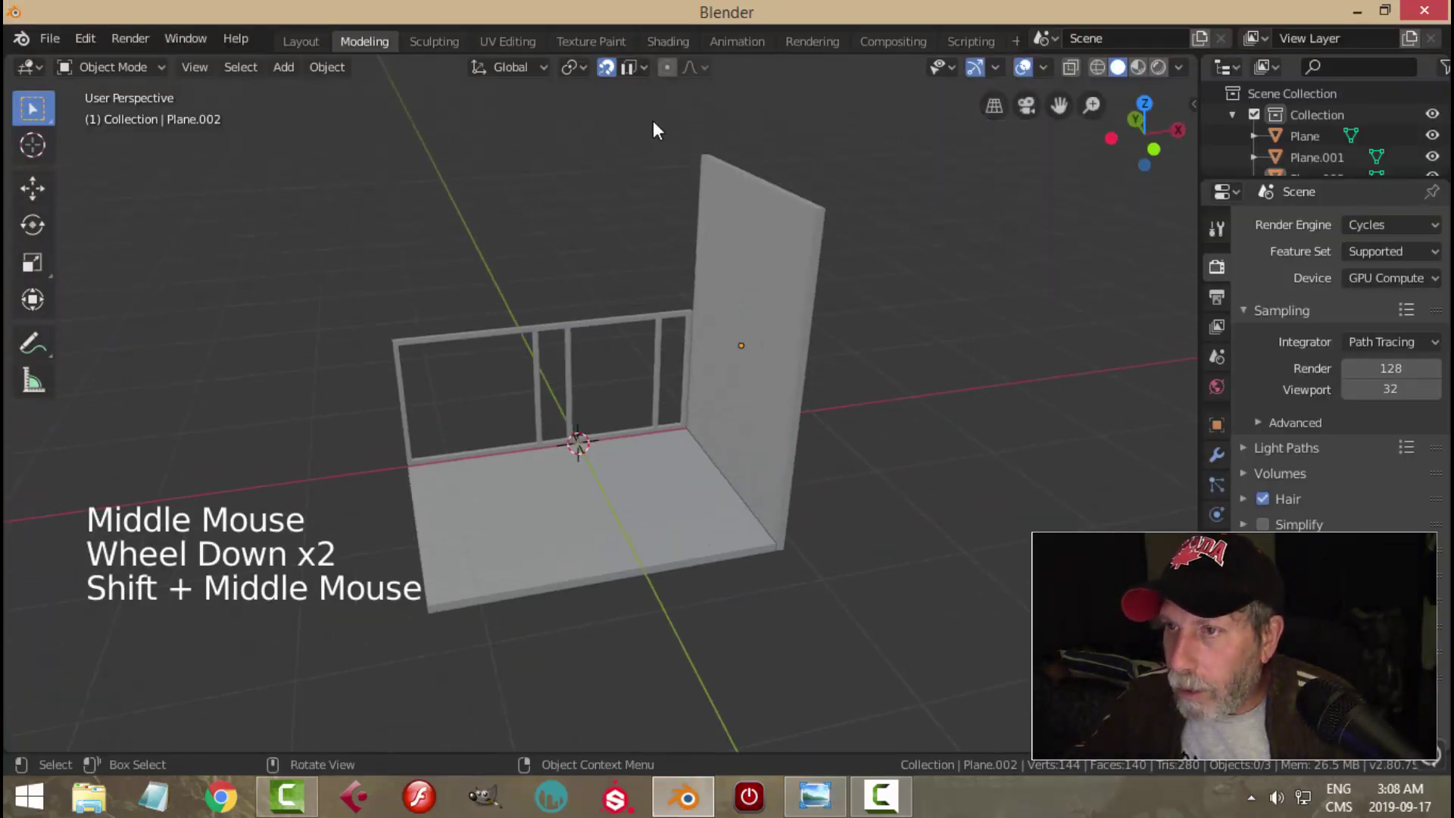
# Step: Turn snapping off and move the side wall's top vertices down along Z in Edit Mode to roughly the glass frame's height
pyautogui.click(598, 65)
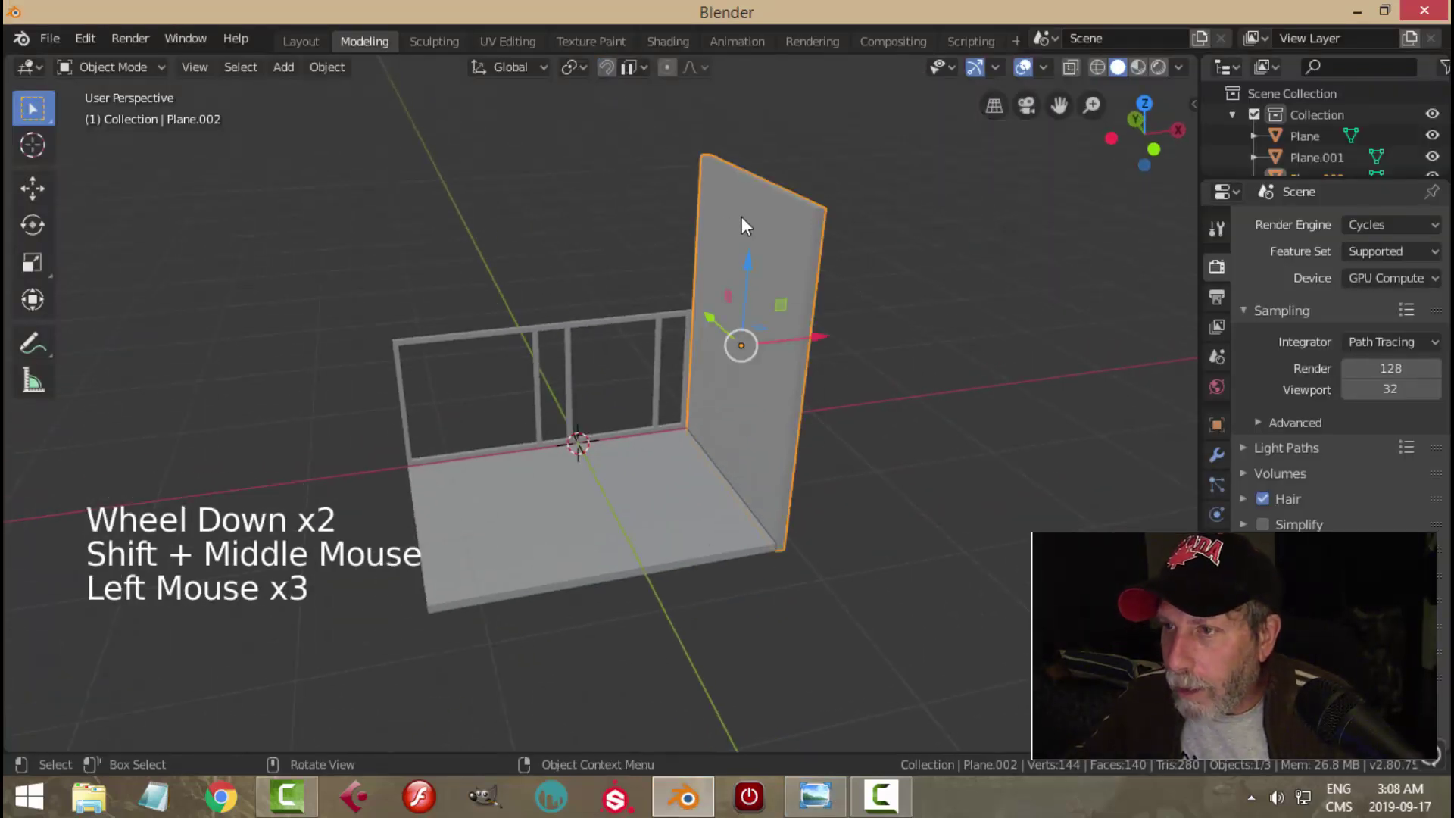
pyautogui.press('Tab')
pyautogui.hotkey('alt', 'a')
pyautogui.press('b')
pyautogui.moveTo(676, 136); pyautogui.dragTo(854, 232)
pyautogui.moveTo(768, 119); pyautogui.dragTo(780, 290)
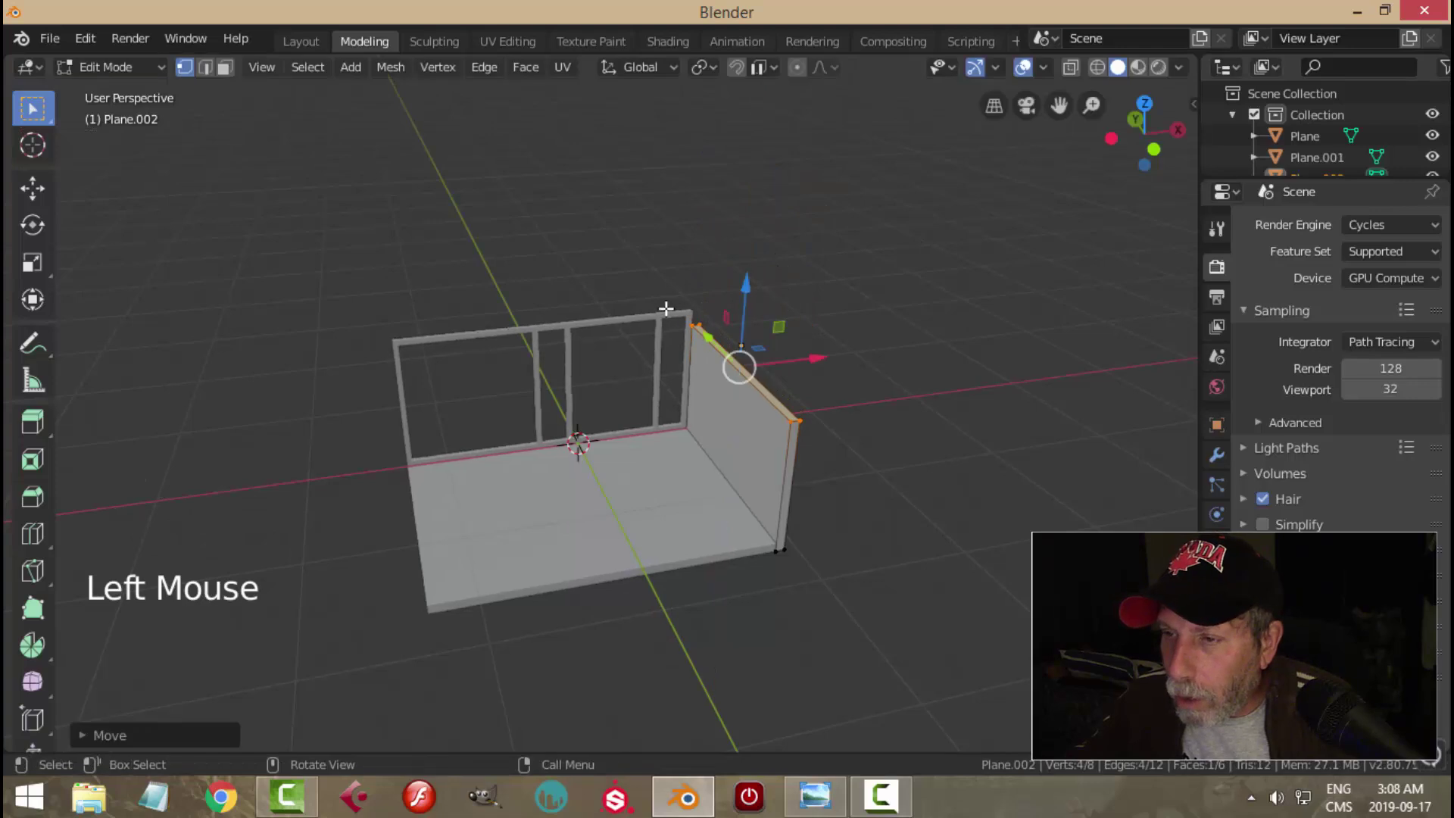
# Step: Check the wall height against the reference image, lower the side wall's top vertices slightly along Z, and return to Object Mode with nothing selected
pyautogui.click(830, 795)
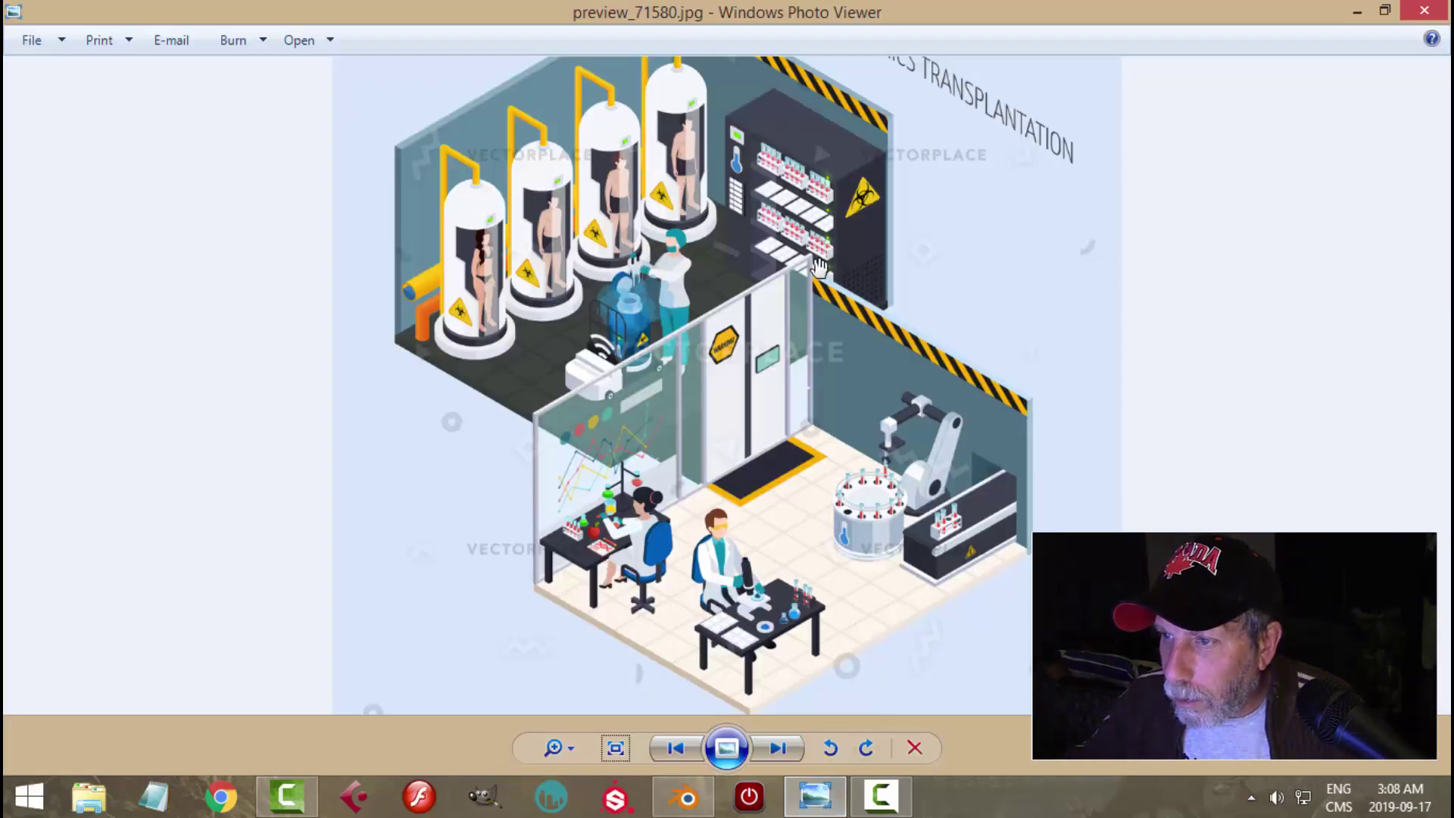
pyautogui.click(685, 794)
pyautogui.moveTo(742, 367); pyautogui.dragTo(856, 351, button='middle')
pyautogui.scroll(2, 804, 333)
pyautogui.click(805, 250)
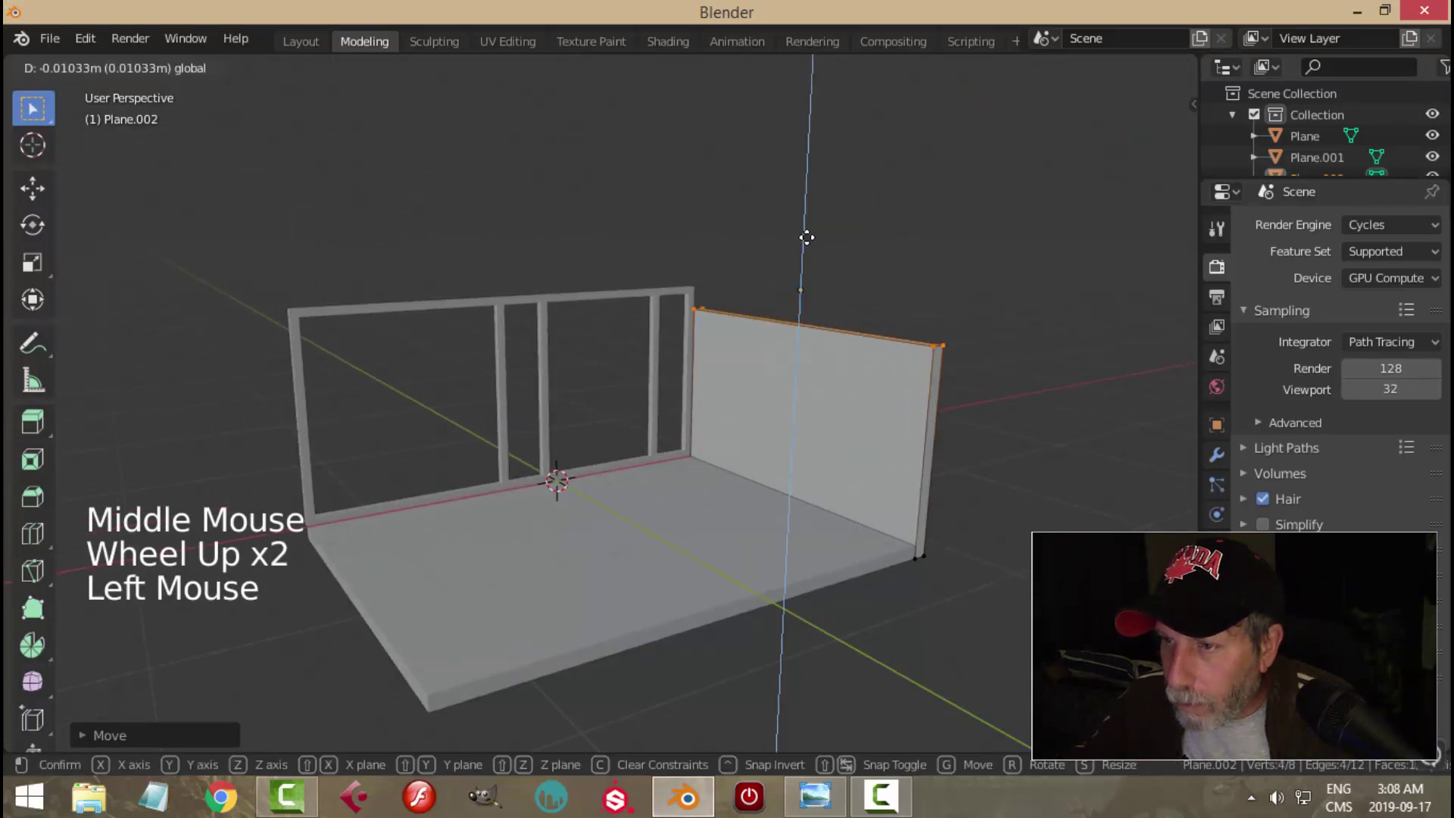
pyautogui.hotkey('alt', 'a')
pyautogui.press('Tab')
pyautogui.hotkey('alt', 'a')
# Step: Examine the floor, side wall and glass frame from several angles and compare the door opening with the reference image
pyautogui.moveTo(843, 289); pyautogui.dragTo(781, 456, button='middle')
pyautogui.scroll(2, 662, 539)
pyautogui.keyDown('shift'); pyautogui.moveTo(662, 539); pyautogui.dragTo(677, 503, button='middle'); pyautogui.keyUp('shift')
pyautogui.moveTo(677, 504); pyautogui.dragTo(768, 481, button='middle')
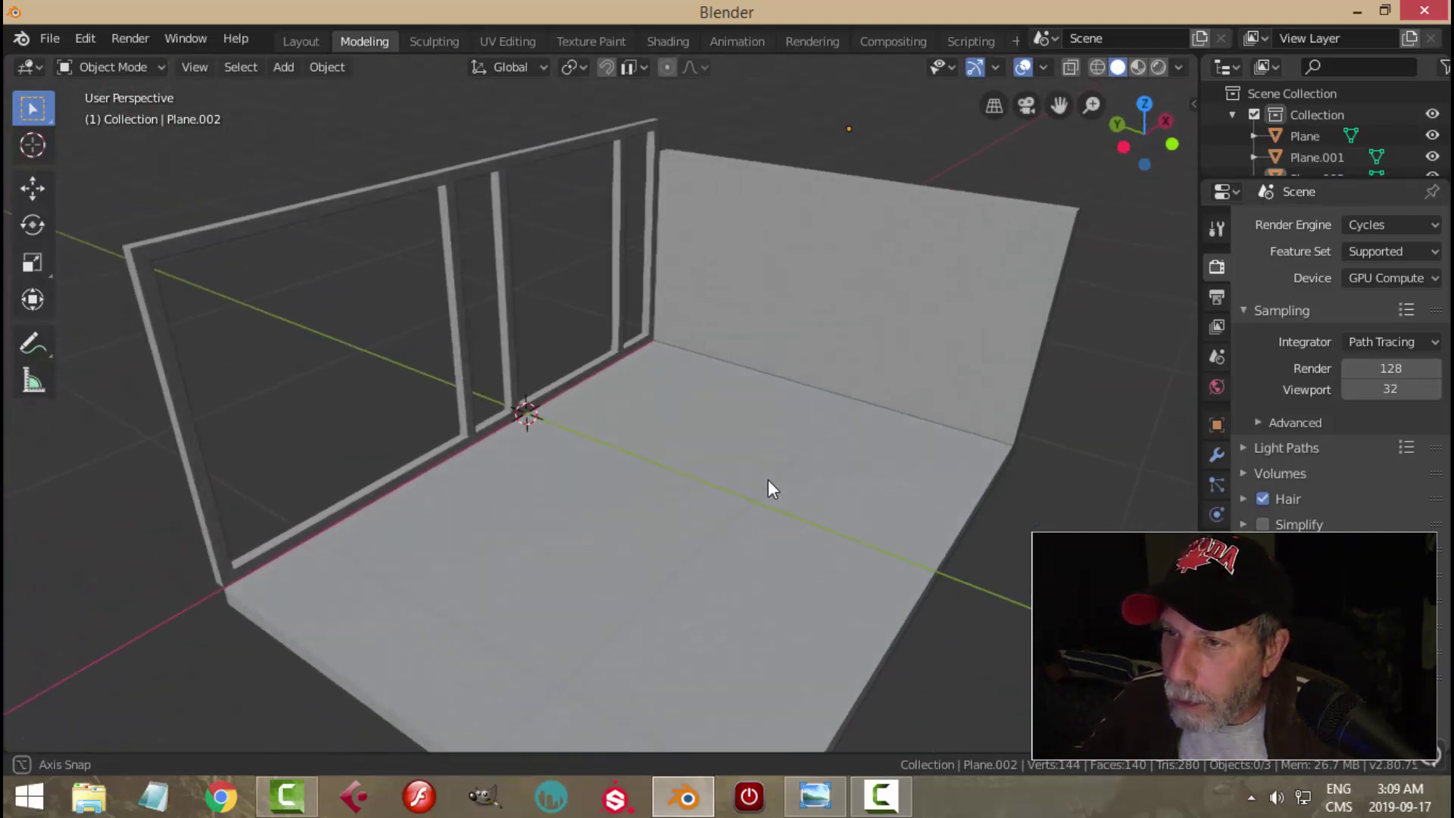
pyautogui.click(814, 795)
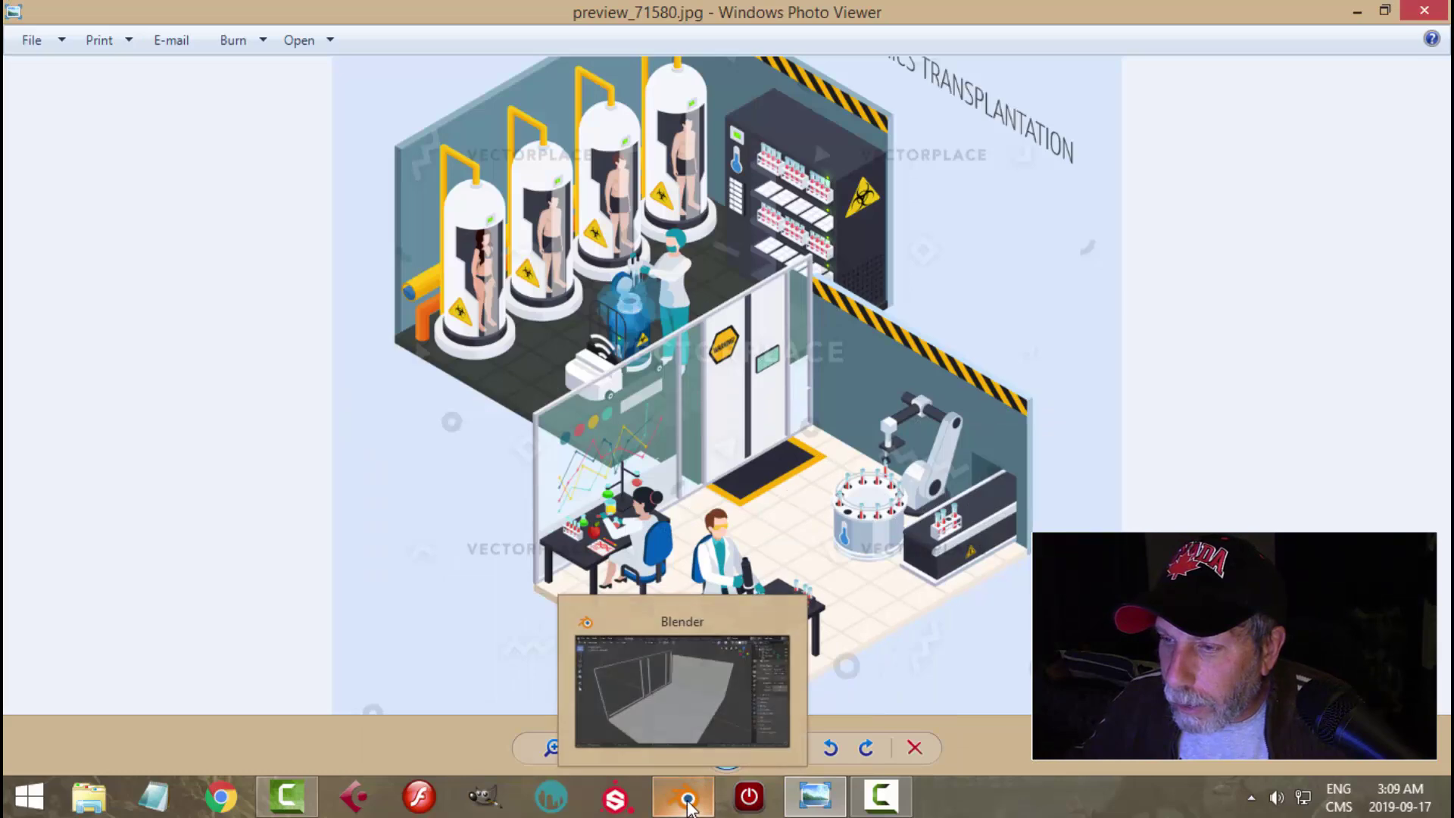
pyautogui.click(686, 797)
pyautogui.moveTo(823, 365); pyautogui.dragTo(736, 326, button='middle')
pyautogui.moveTo(736, 325); pyautogui.dragTo(542, 350, button='middle')
pyautogui.scroll(2, 720, 389)
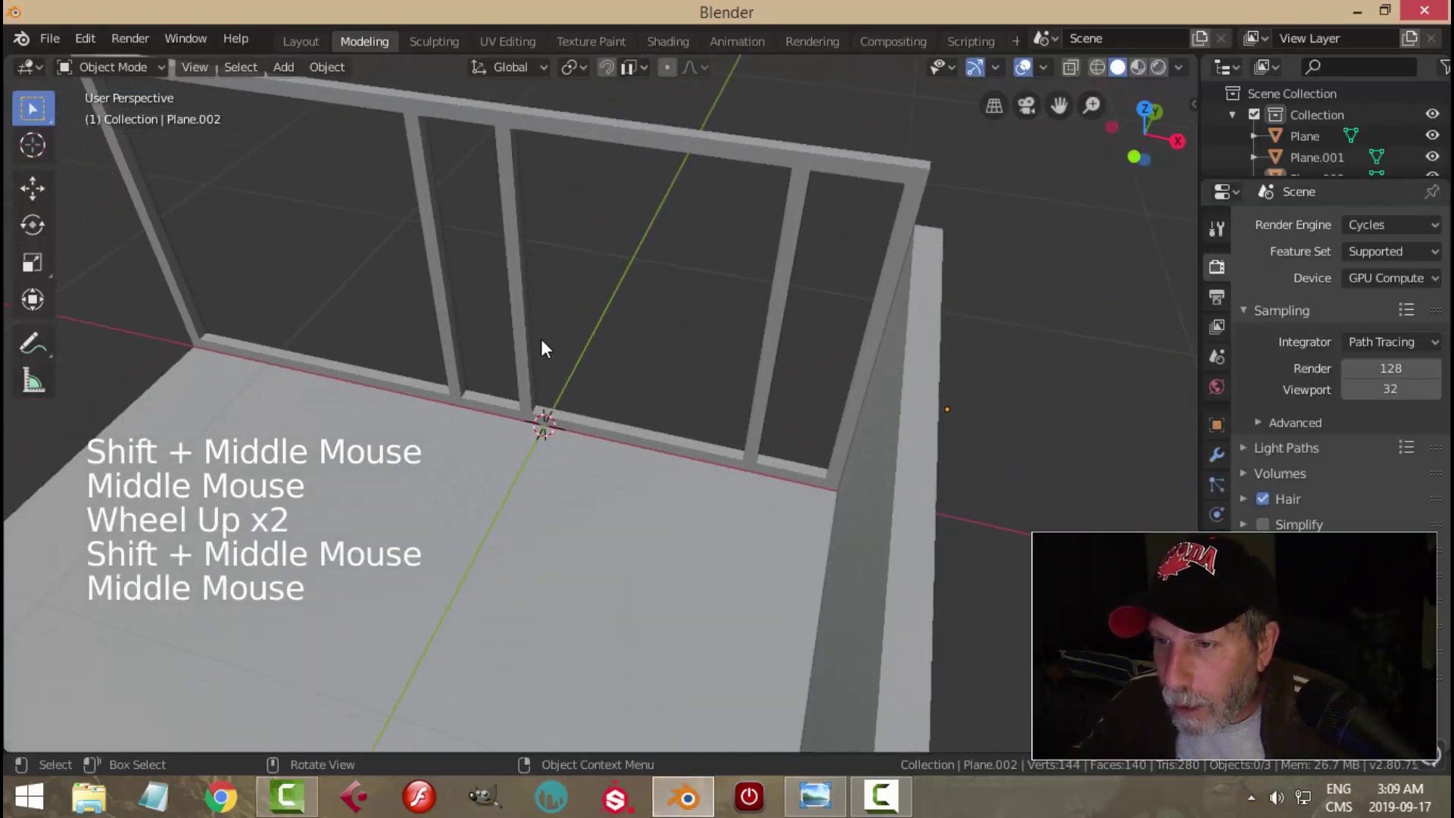
# Step: Duplicate the inner side face of the glass frame's post at the doorway and shift the copy about 0.05 m along X
pyautogui.click(590, 340)
pyautogui.press('Tab')
pyautogui.moveTo(688, 373); pyautogui.dragTo(600, 390, button='middle')
pyautogui.scroll(1, 662, 383)
pyautogui.scroll(2, 609, 374)
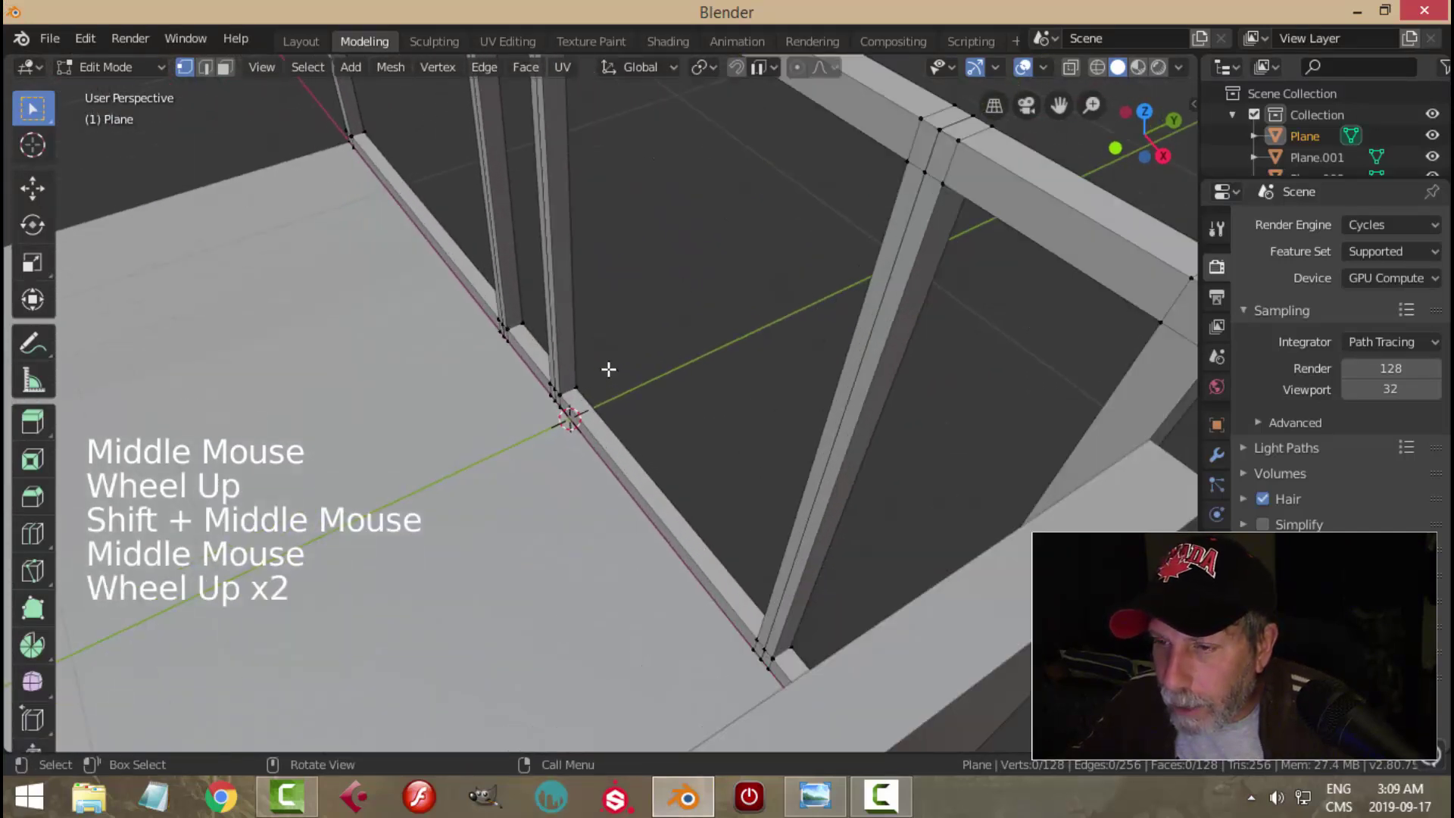
pyautogui.press('3')
pyautogui.click(565, 311)
pyautogui.moveTo(625, 359); pyautogui.dragTo(646, 360, button='middle')
pyautogui.scroll(-3, 568, 393)
pyautogui.moveTo(567, 393); pyautogui.dragTo(596, 379, button='middle')
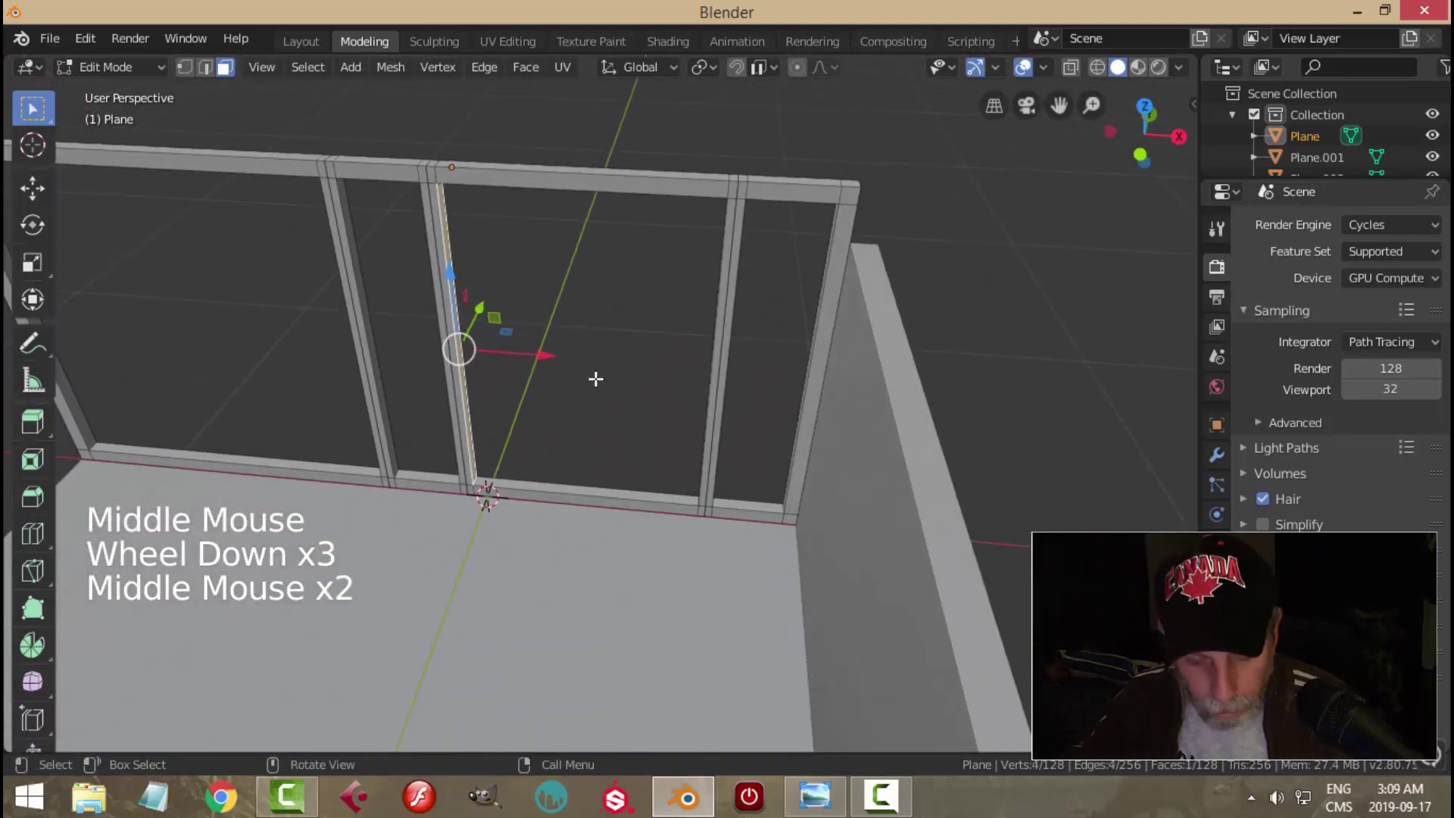
pyautogui.hotkey('shift', 'd')
pyautogui.click(568, 374)
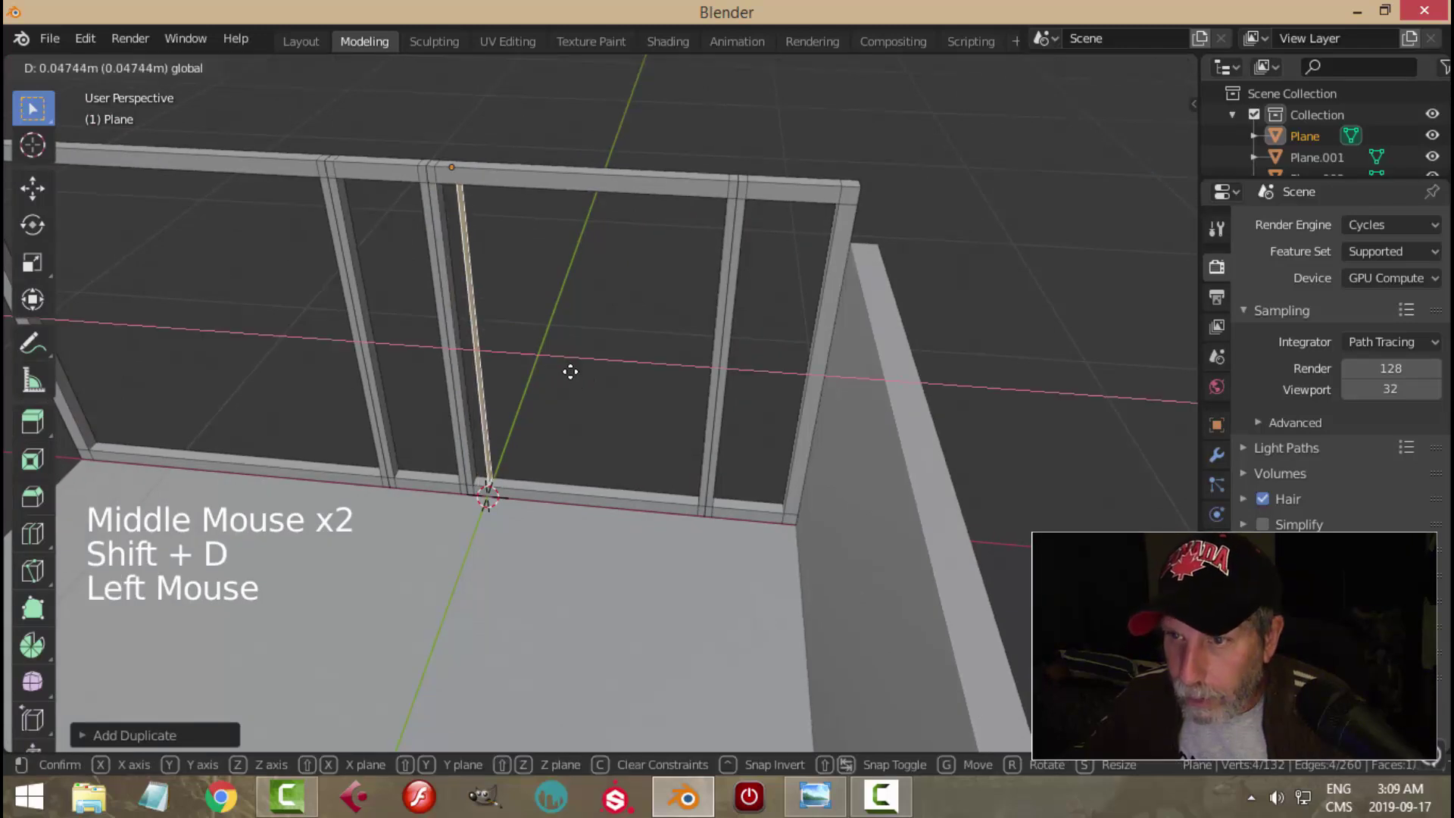
# Step: Separate the duplicated face into its own object and set that object's origin to its geometry
pyautogui.press('p')
pyautogui.click(620, 373)
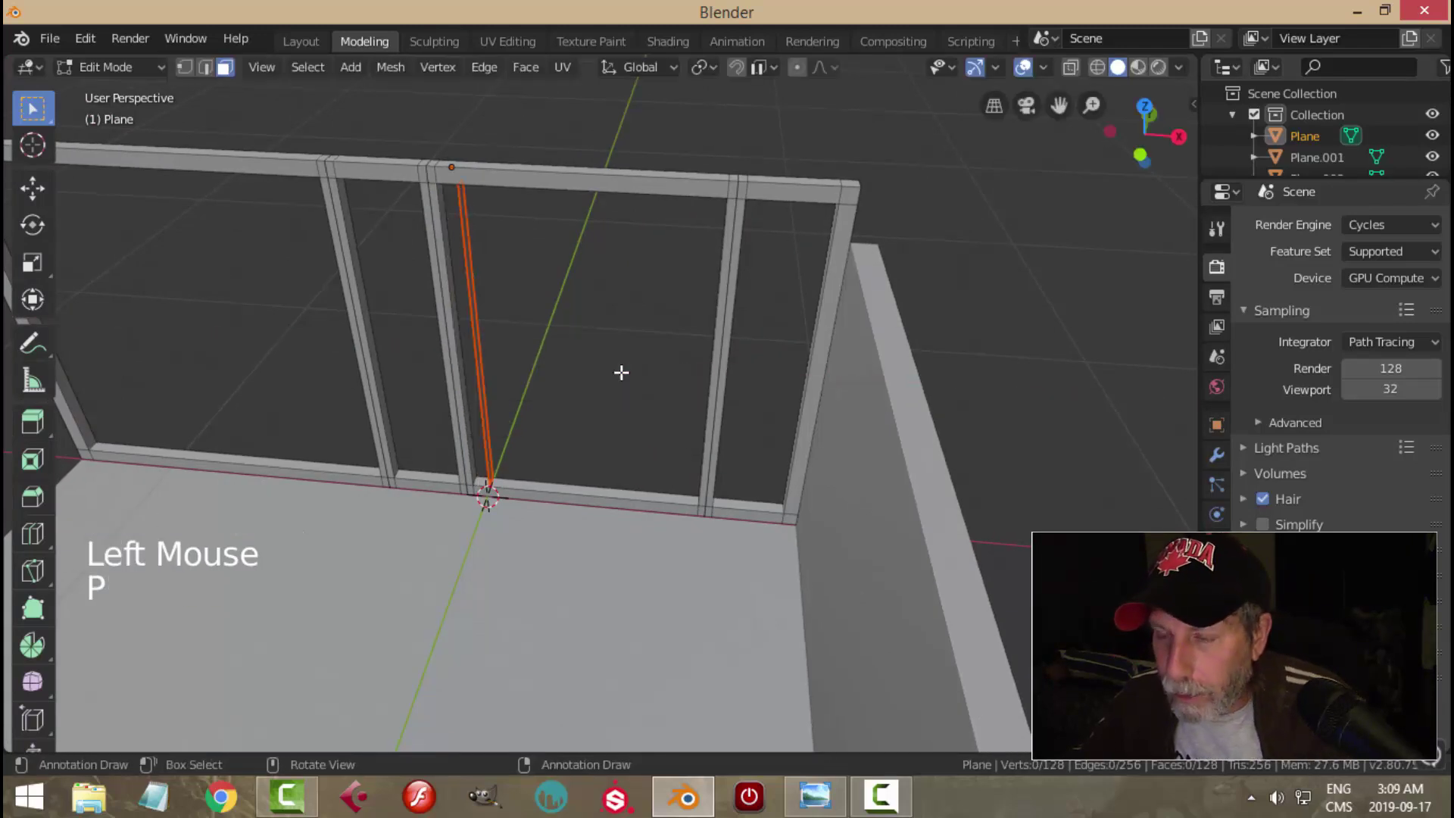
pyautogui.press('Tab')
pyautogui.click(476, 296)
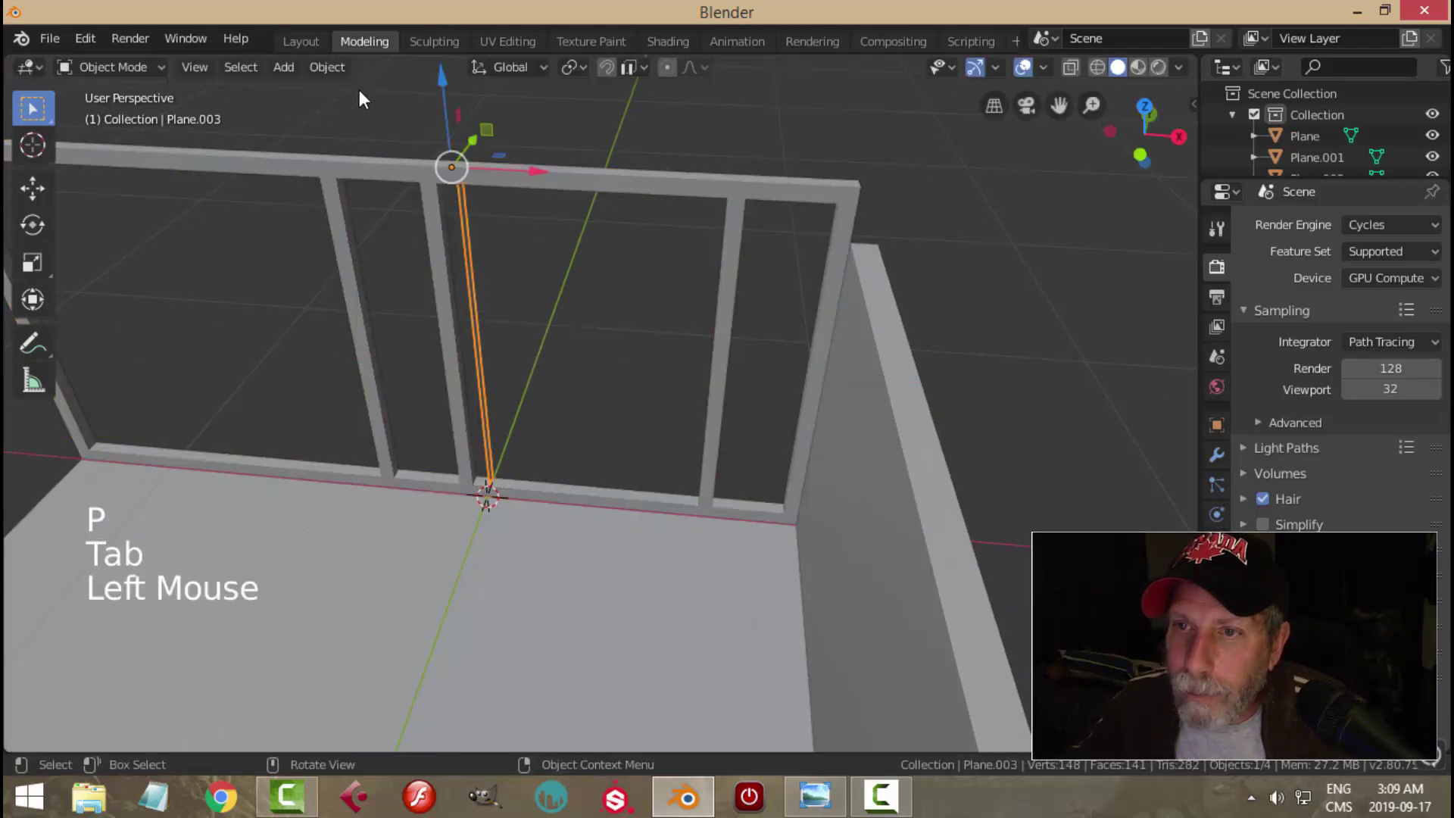
pyautogui.click(327, 67)
pyautogui.moveTo(342, 113)
pyautogui.click(584, 136)
pyautogui.moveTo(564, 303); pyautogui.dragTo(561, 313, button='middle')
# Step: Move the whole strip along X back toward the post and scale it down along Y, thinner than the frame
pyautogui.press('Tab')
pyautogui.press('a')
pyautogui.moveTo(576, 350); pyautogui.dragTo(561, 349)
pyautogui.moveTo(561, 349); pyautogui.dragTo(607, 298, button='middle')
pyautogui.scroll(2, 704, 296)
pyautogui.press('s')
pyautogui.press('y')
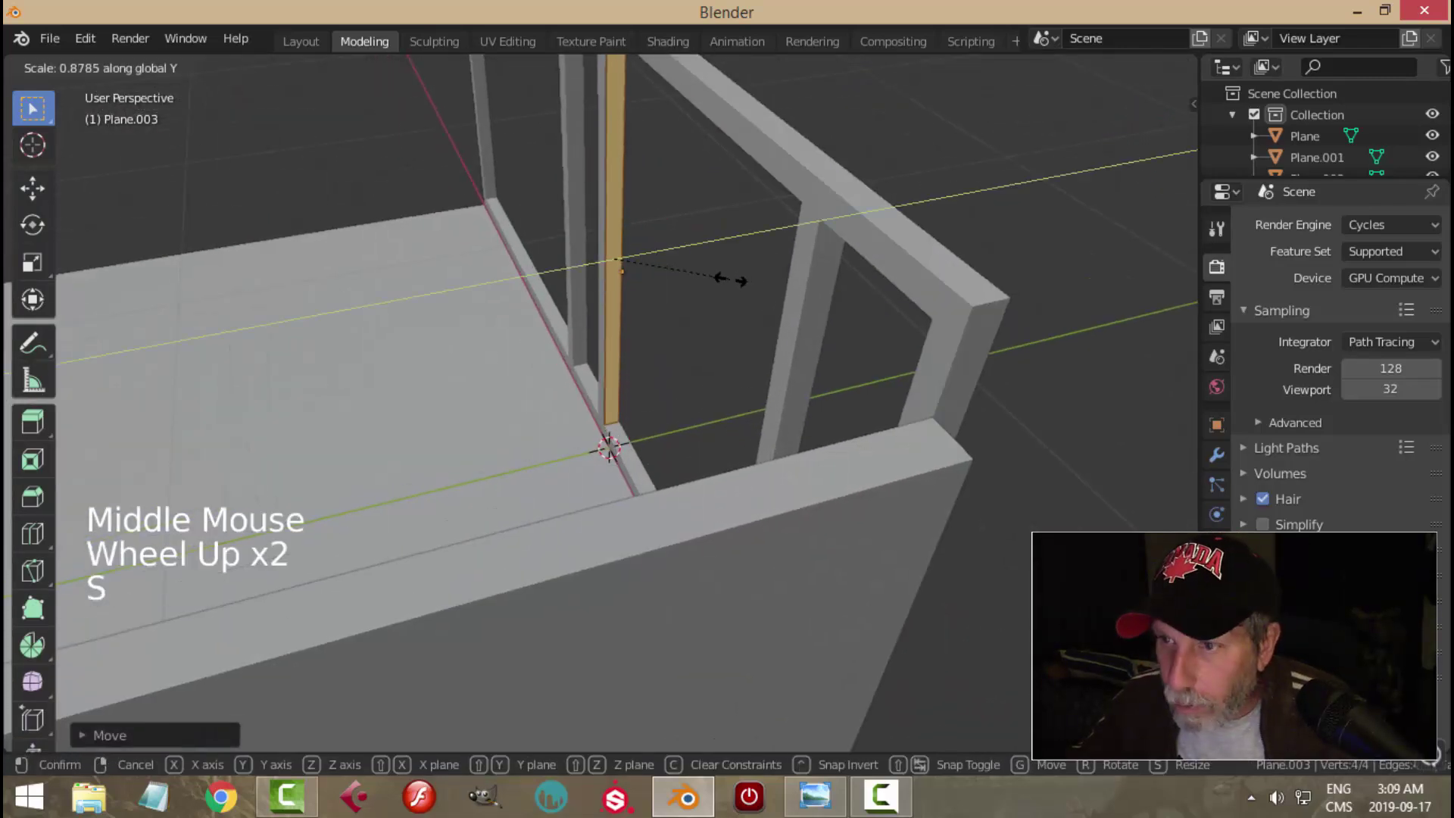
pyautogui.click(670, 310)
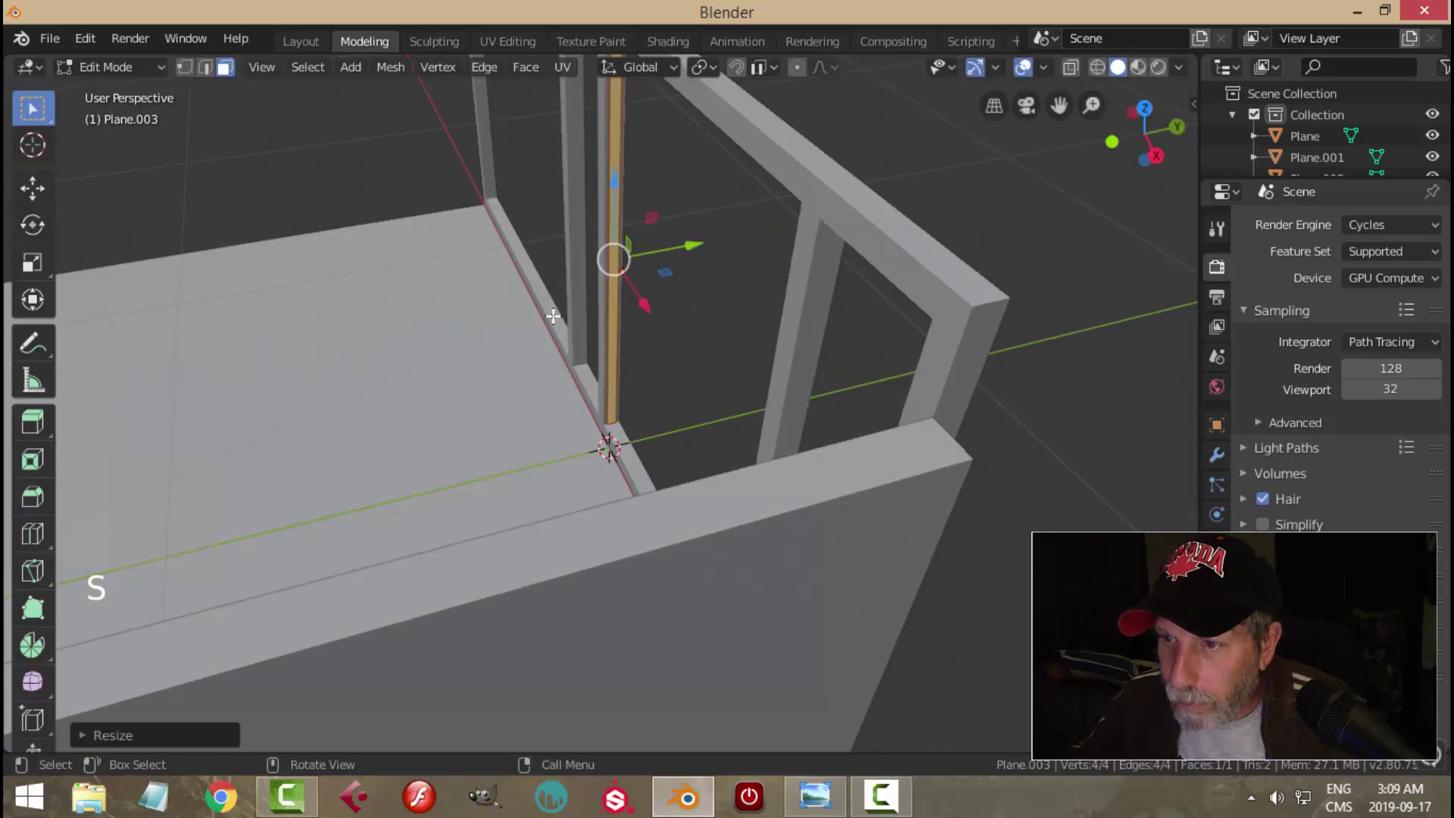
# Step: Extrude the strip about 0.28 m along X into a door panel filling half the opening, and nudge the whole panel along X
pyautogui.moveTo(670, 311); pyautogui.dragTo(739, 302, button='middle')
pyautogui.scroll(-2, 569, 347)
pyautogui.moveTo(612, 361); pyautogui.dragTo(612, 339, button='middle')
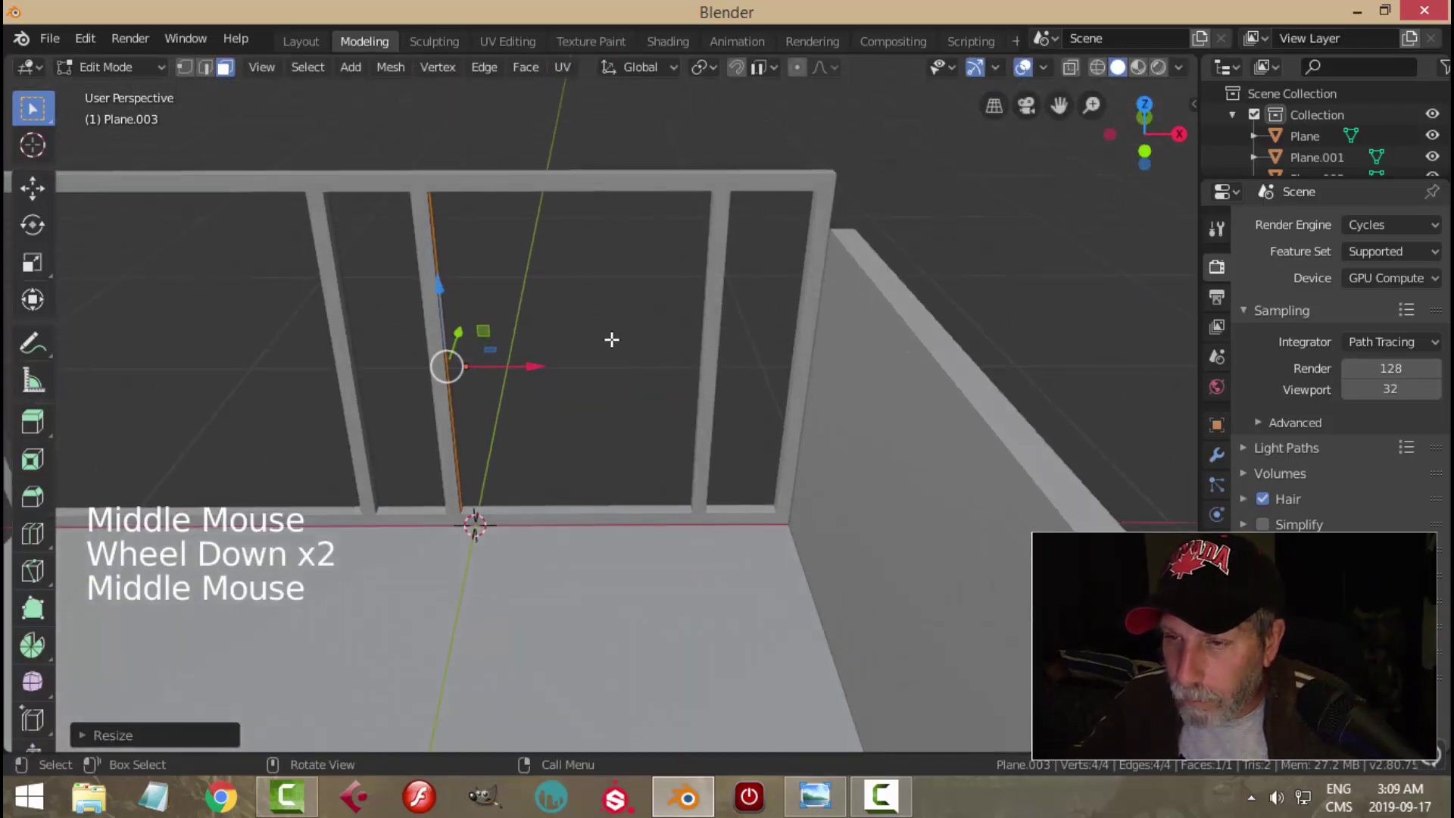
pyautogui.press('e')
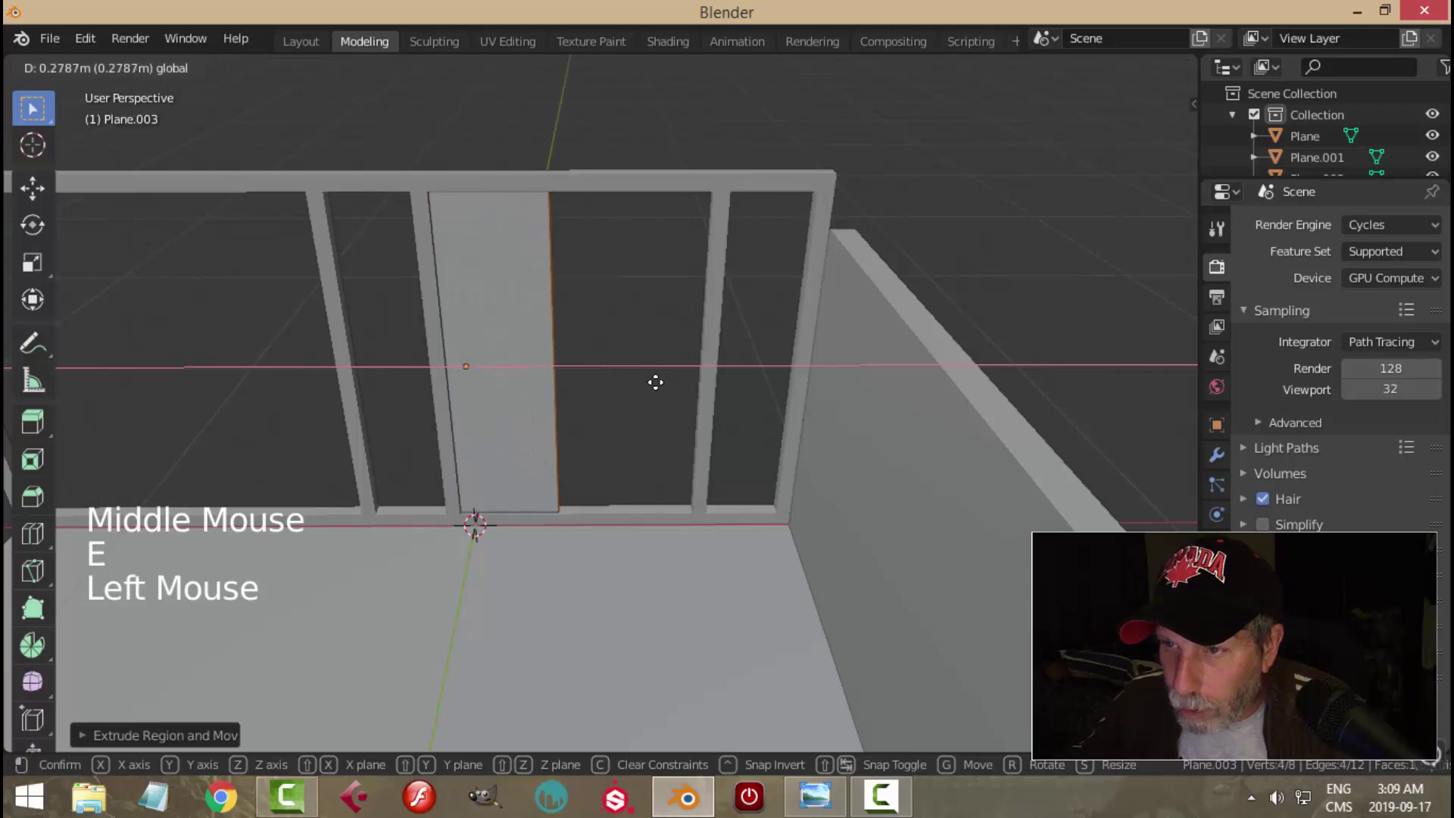
pyautogui.click(659, 386)
pyautogui.moveTo(720, 346); pyautogui.dragTo(659, 334, button='middle')
pyautogui.press('a')
pyautogui.moveTo(622, 370); pyautogui.dragTo(634, 368)
pyautogui.moveTo(659, 344); pyautogui.dragTo(625, 368, button='middle')
pyautogui.press('Tab')
# Step: Select the door panel's narrow side face at the middle of the opening and snap the 3D cursor to it
pyautogui.press('Tab')
pyautogui.scroll(1, 625, 368)
pyautogui.hotkey('alt', 'a')
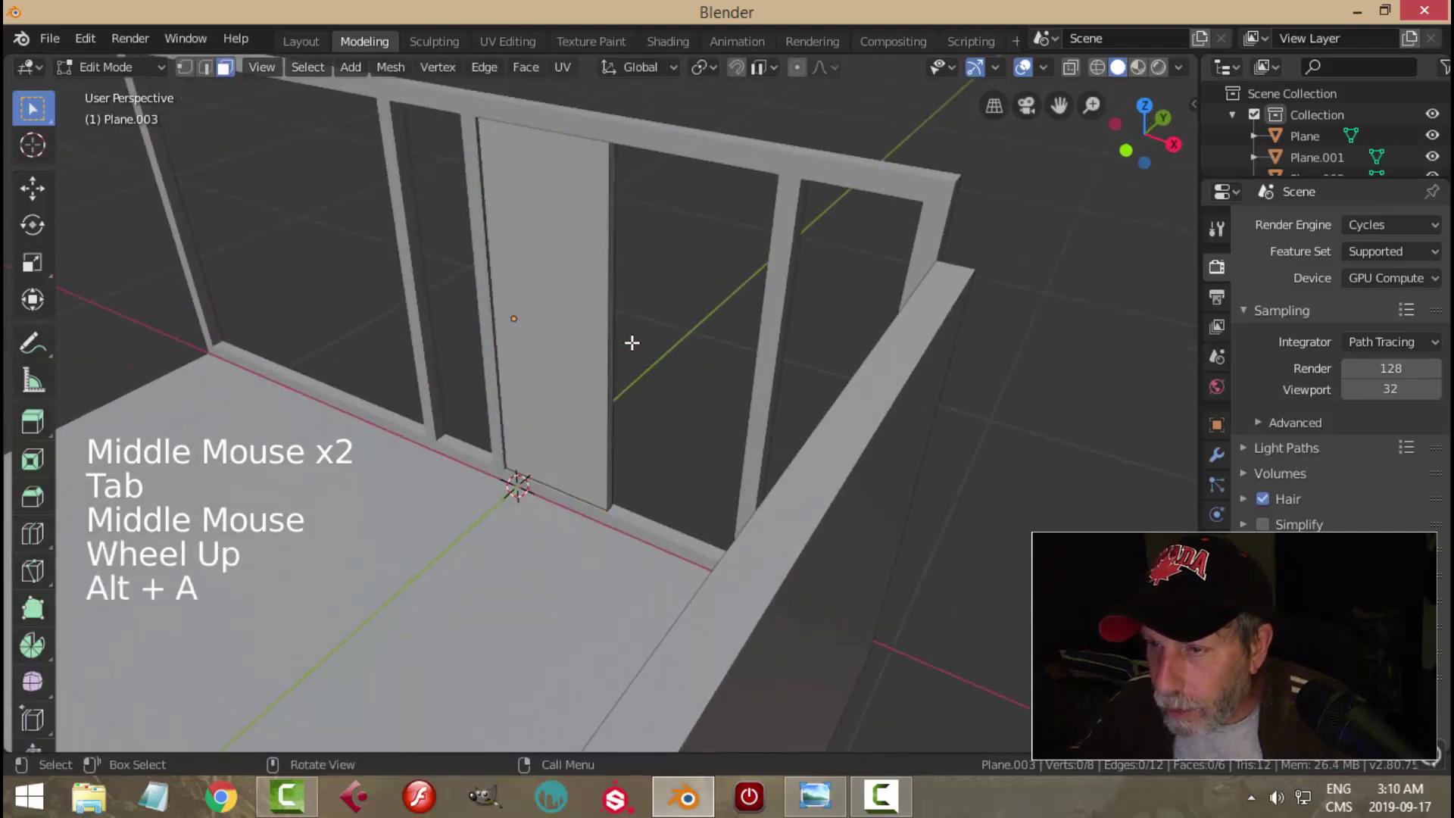
pyautogui.click(631, 343)
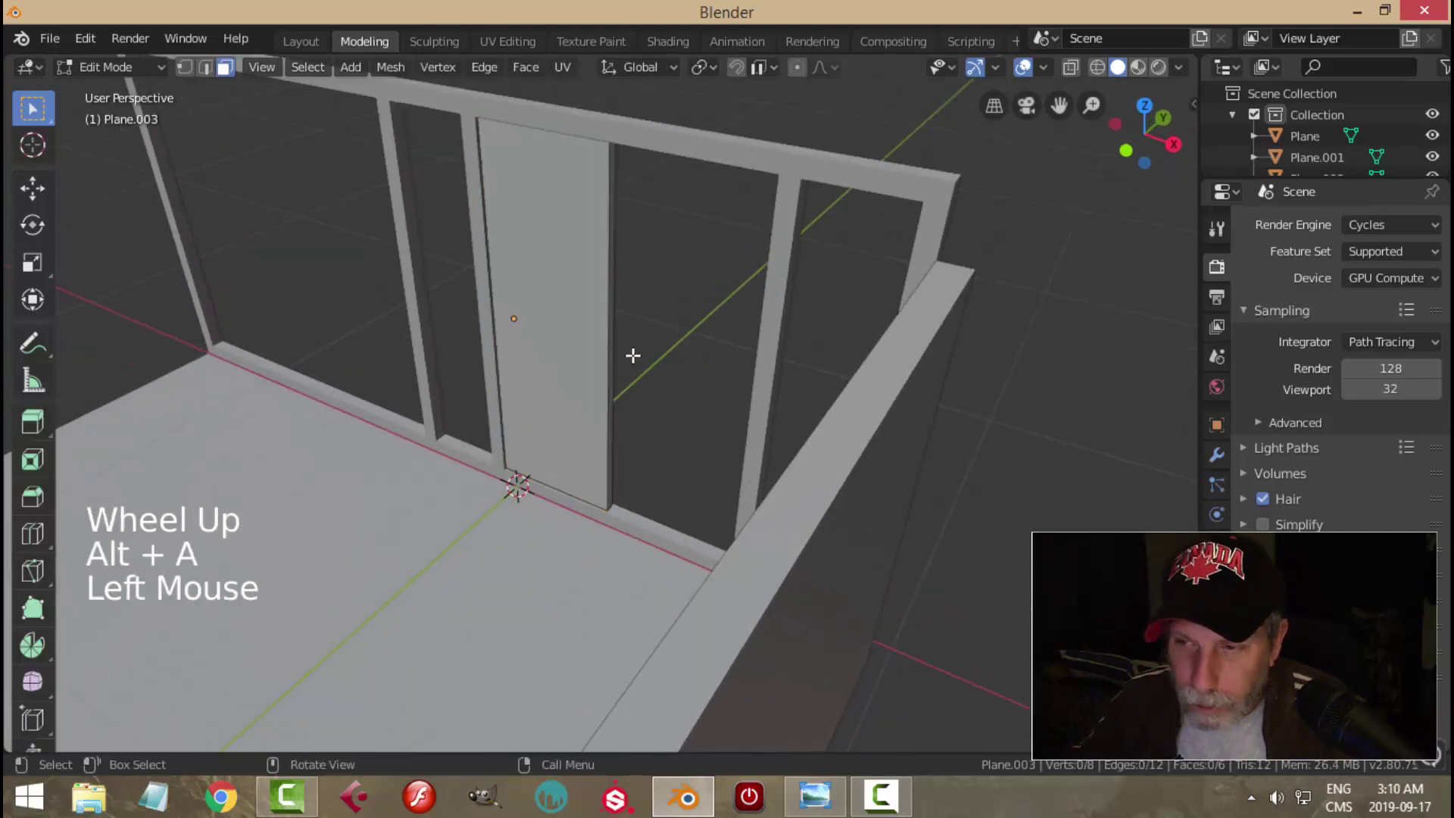
pyautogui.press('3')
pyautogui.click(610, 344)
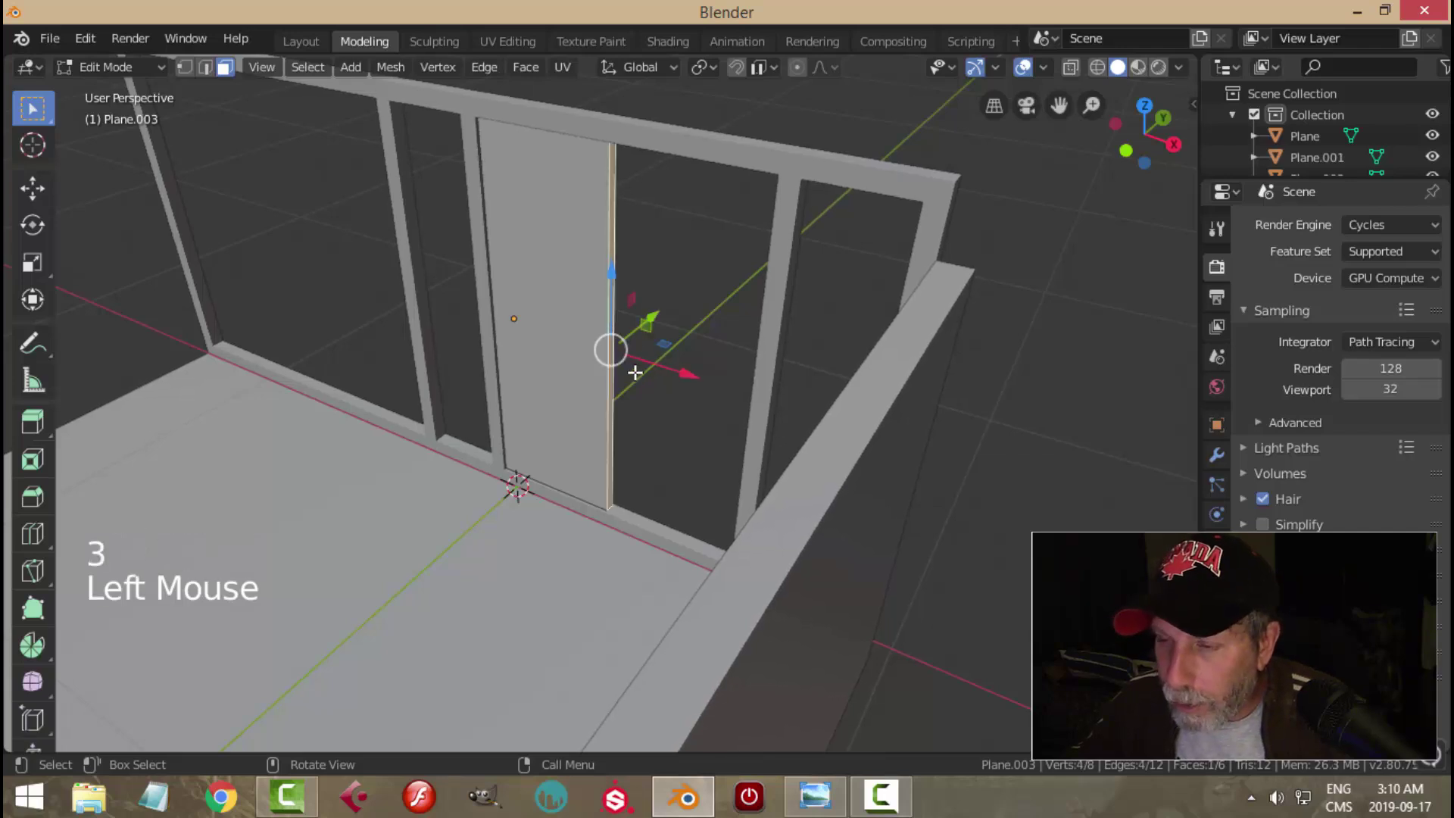
pyautogui.hotkey('shift', 's')
pyautogui.click(624, 494)
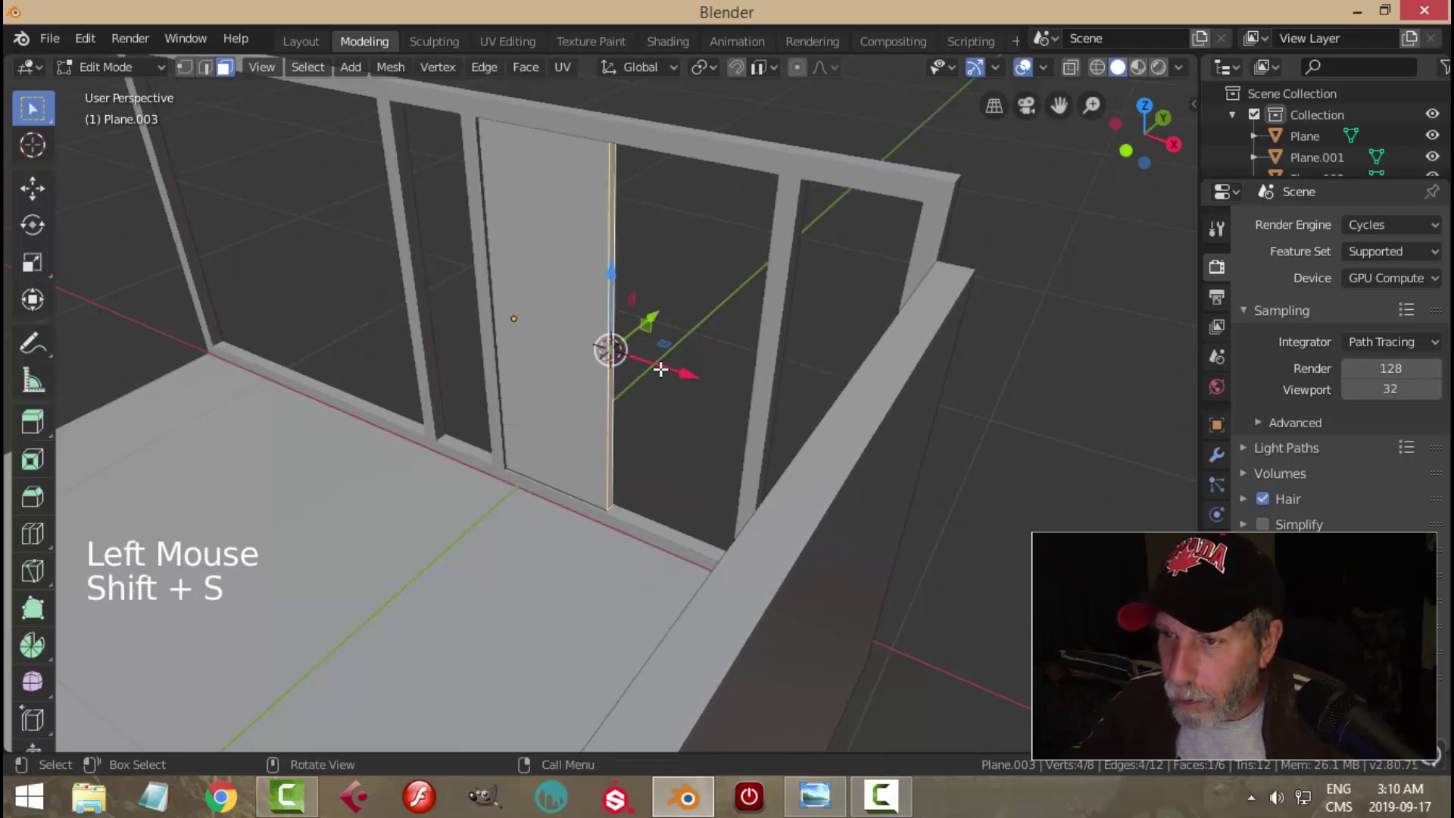
# Step: Return to Object Mode and set the door panel's origin to the 3D cursor
pyautogui.press('Tab')
pyautogui.moveTo(660, 367); pyautogui.dragTo(554, 134, button='middle')
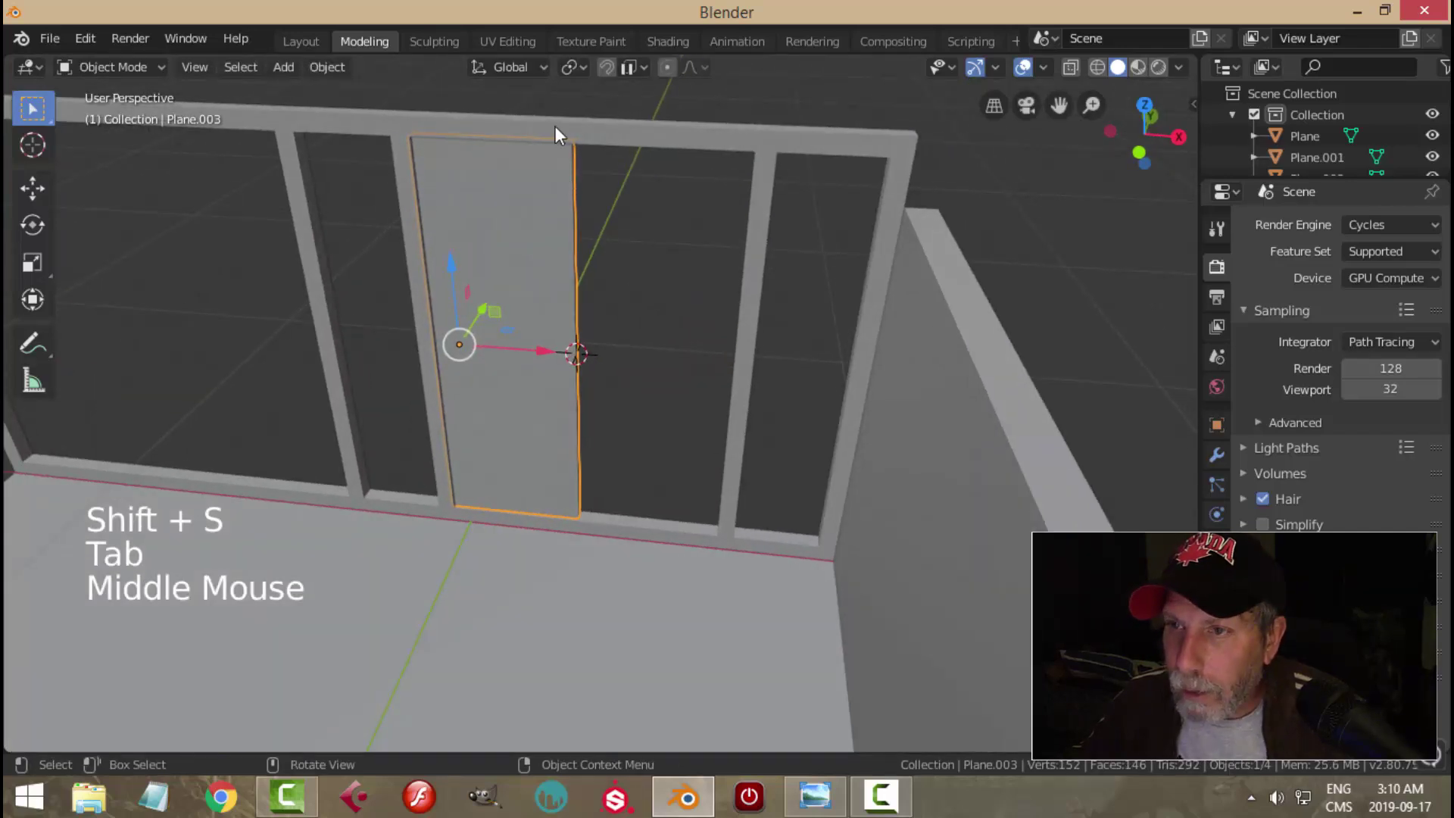
pyautogui.click(326, 67)
pyautogui.moveTo(356, 114)
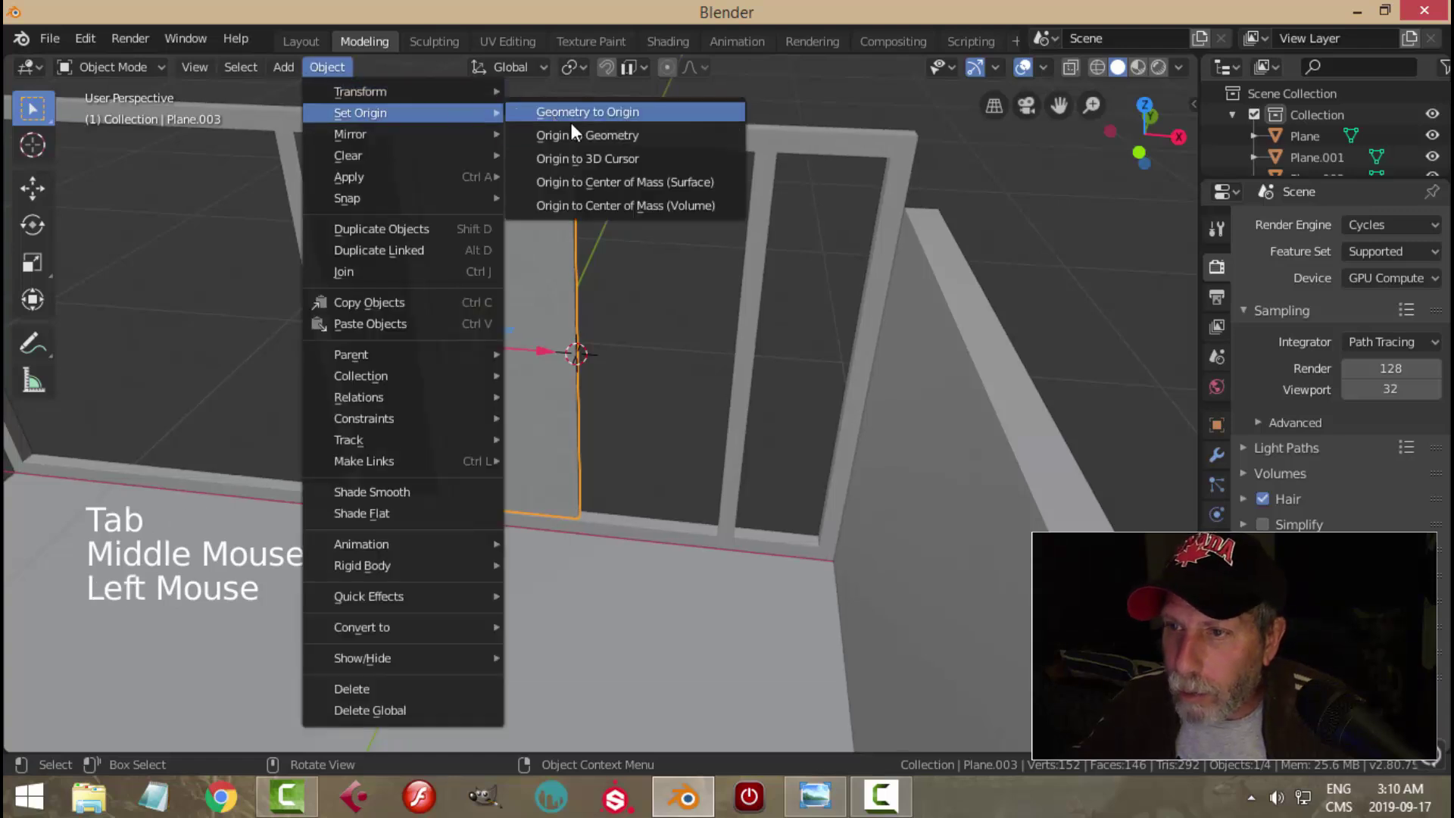
pyautogui.click(612, 159)
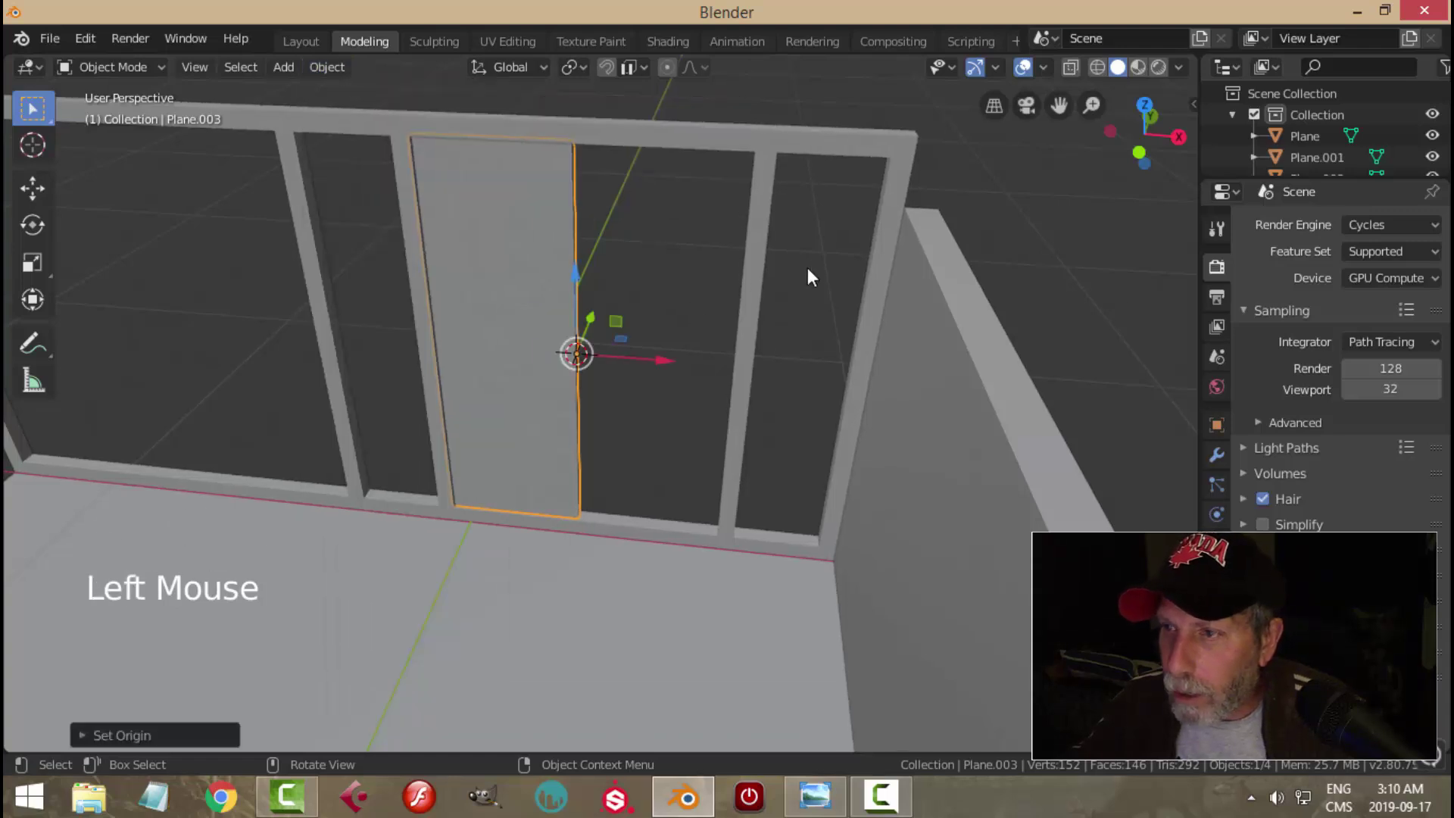
# Step: Add a Mirror modifier on the X axis to the door panel to create the second door leaf
pyautogui.click(1216, 455)
pyautogui.click(1295, 224)
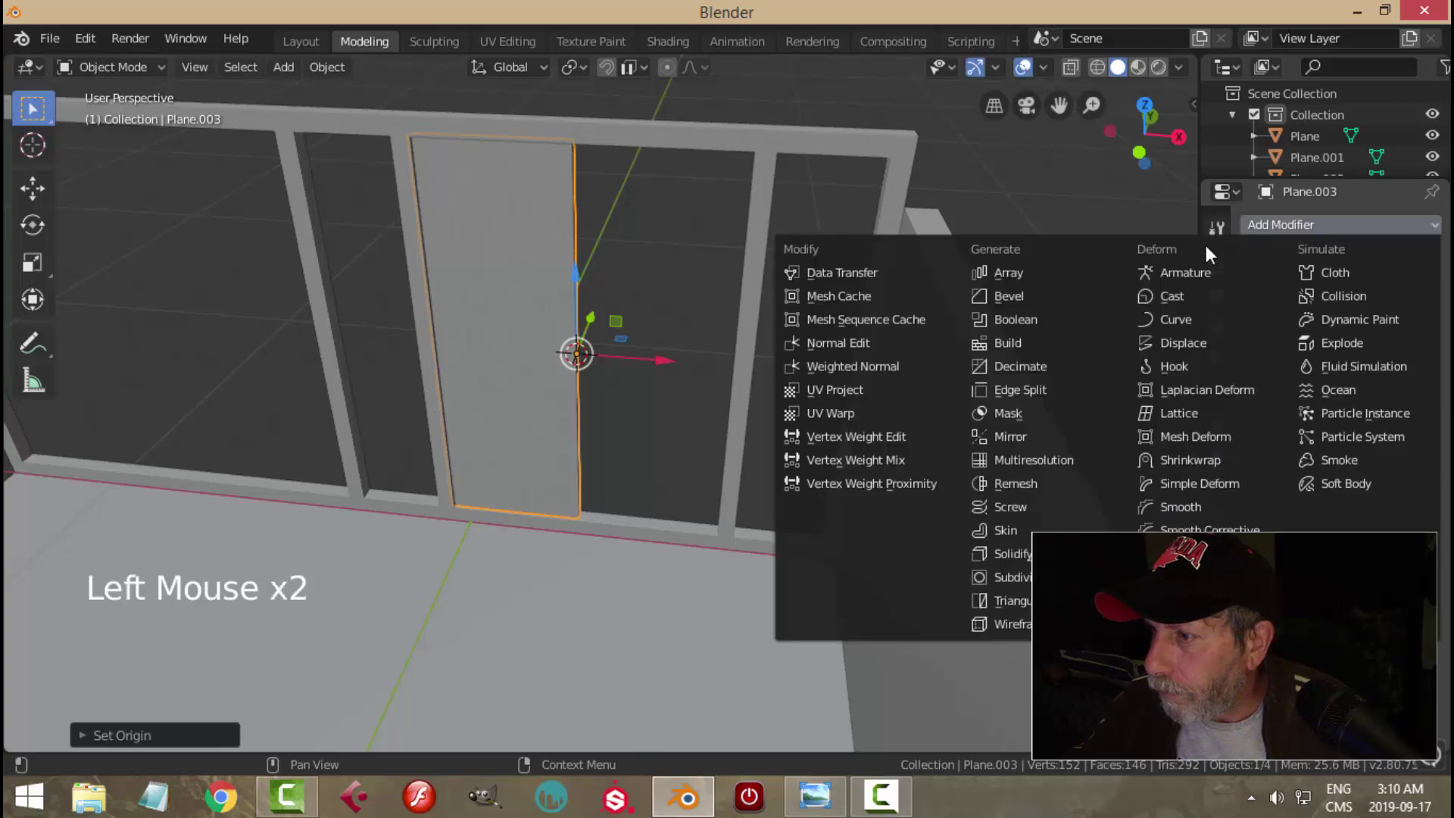
pyautogui.click(1037, 438)
pyautogui.moveTo(648, 378); pyautogui.dragTo(677, 357, button='middle')
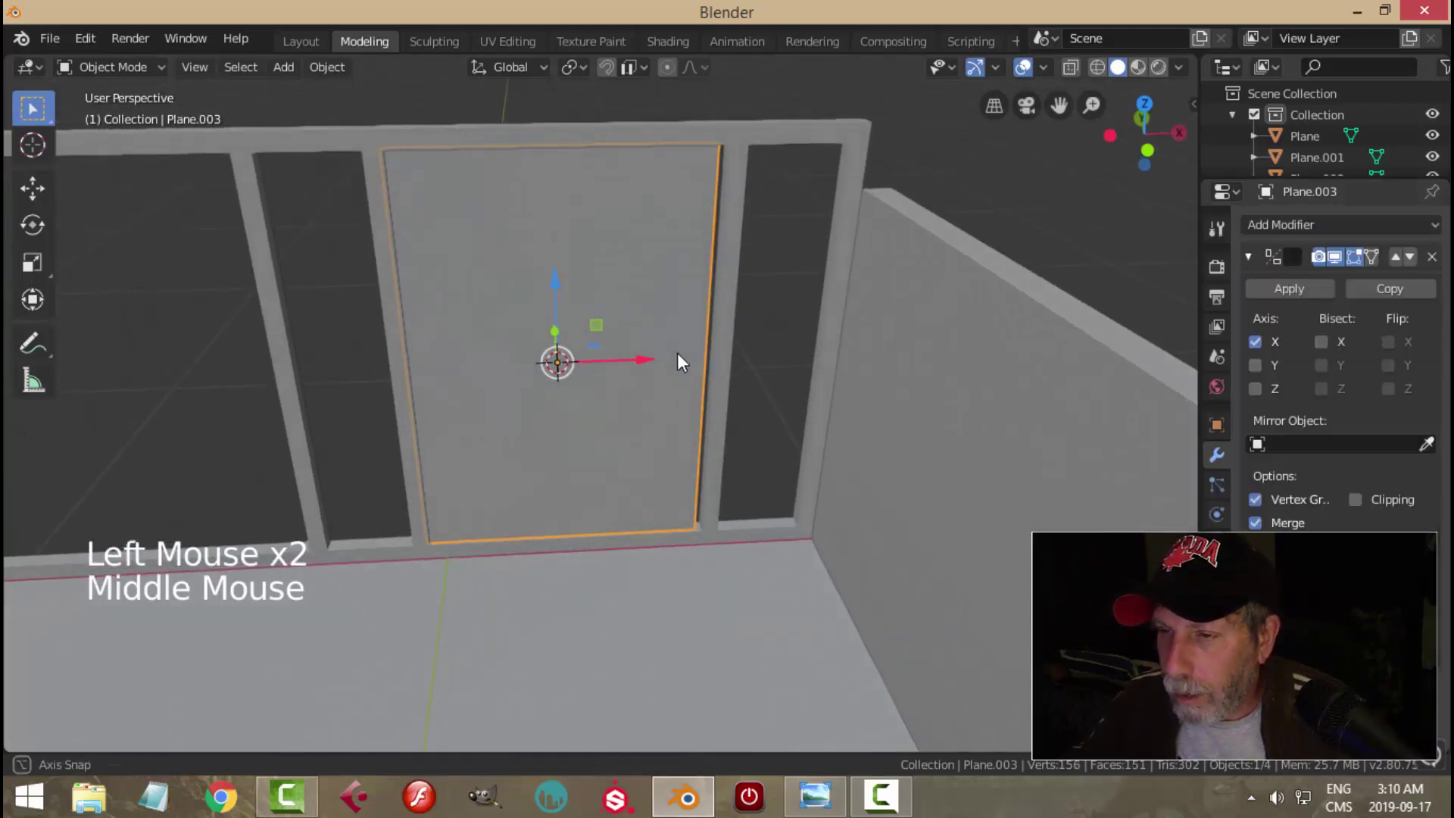
# Step: In Edit Mode, shift the door panel's mesh slightly along X and scale it up slightly along X to fill the opening
pyautogui.press('Tab')
pyautogui.press('a')
pyautogui.moveTo(560, 365); pyautogui.dragTo(577, 367)
pyautogui.press('s')
pyautogui.press('x')
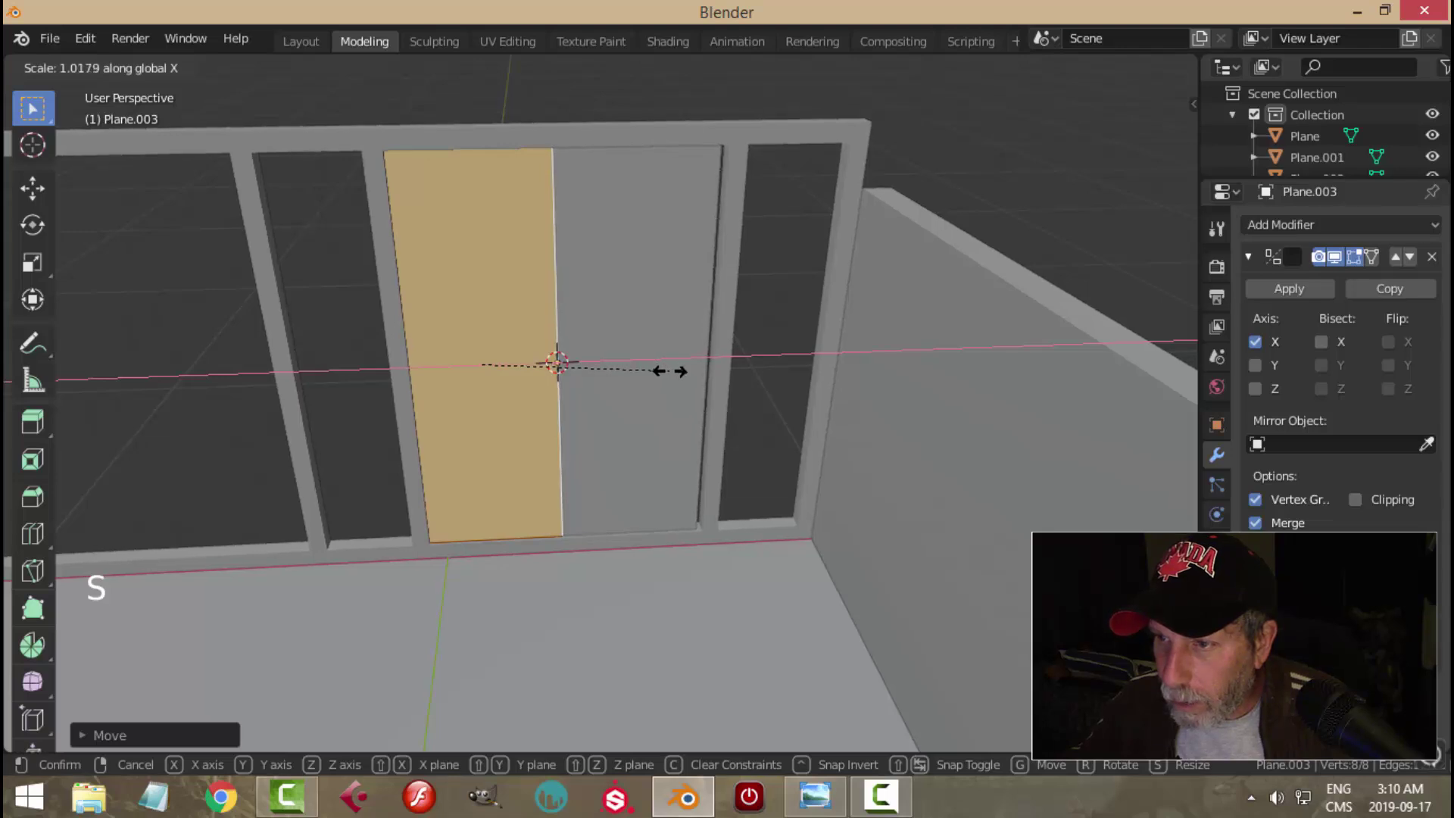
pyautogui.click(675, 377)
pyautogui.press('Tab')
pyautogui.hotkey('alt', 'a')
# Step: In the front view, move the mirrored door object about 0.009 m along X to centre it between the frame posts
pyautogui.moveTo(677, 362); pyautogui.dragTo(643, 333, button='middle')
pyautogui.click(698, 374)
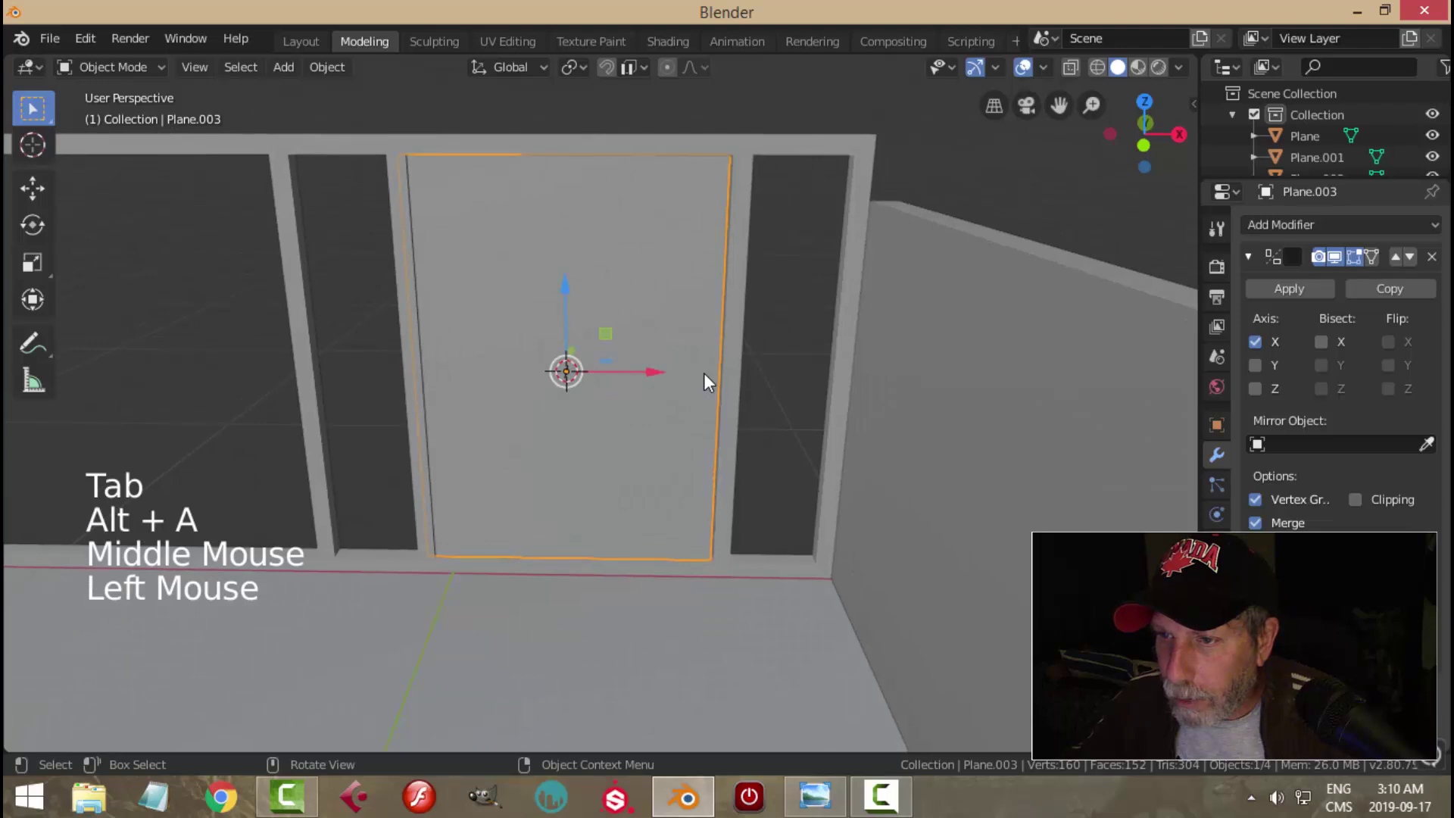
pyautogui.press('KP_1')
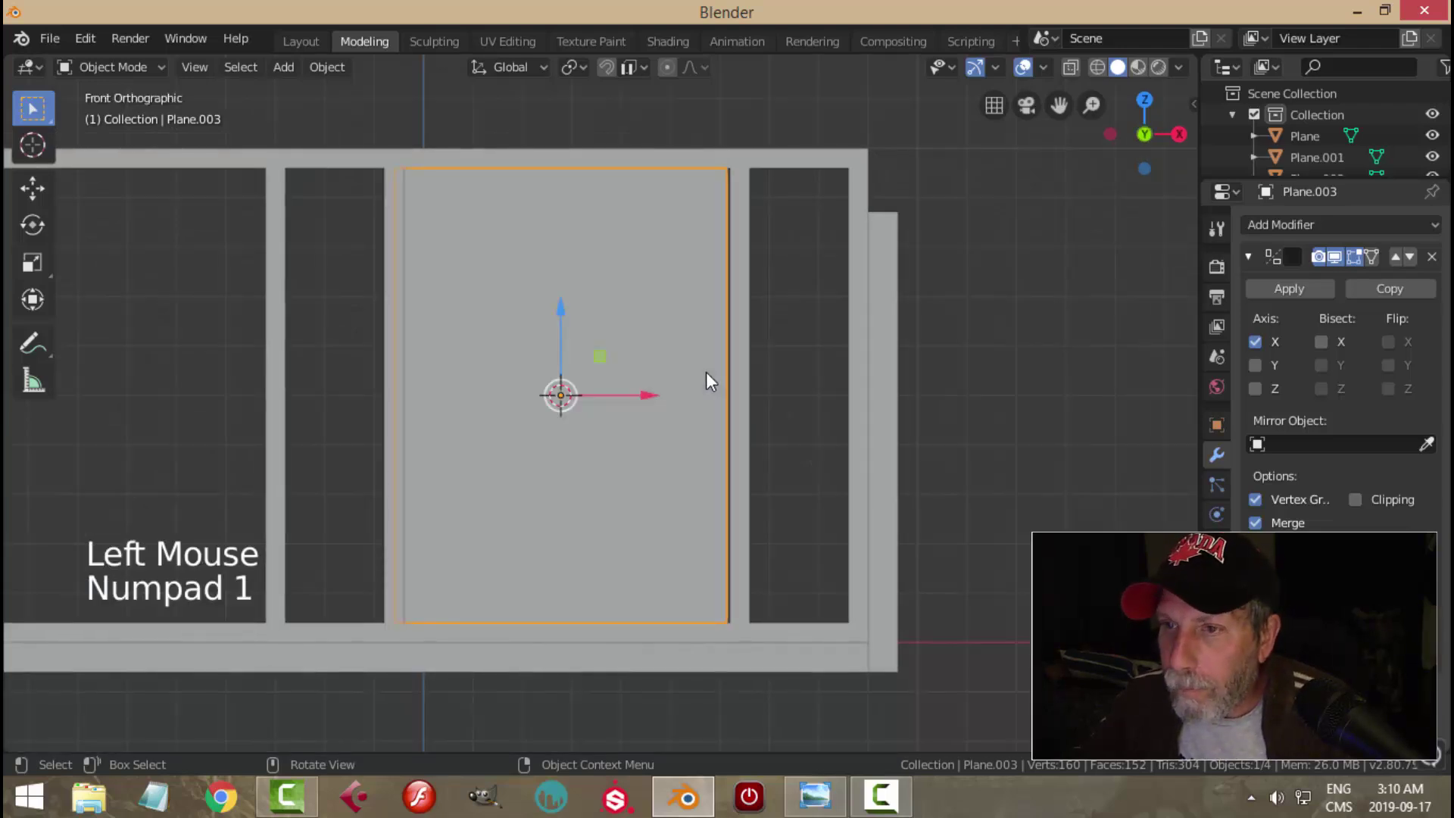
pyautogui.press('g')
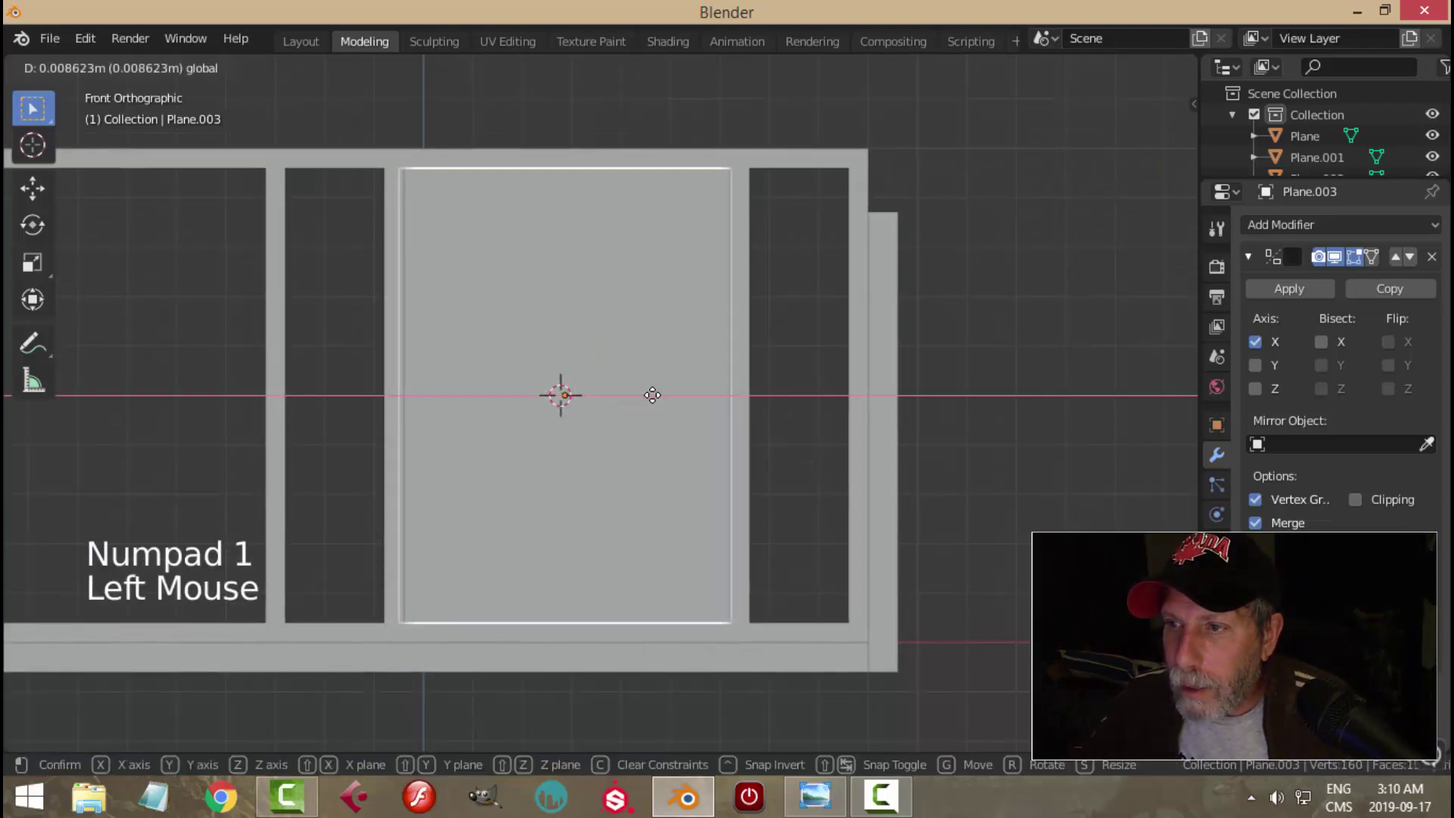
pyautogui.click(653, 397)
# Step: Move the door panel's meeting-side face slightly back along X to leave a thin gap between the two leaves
pyautogui.press('Tab')
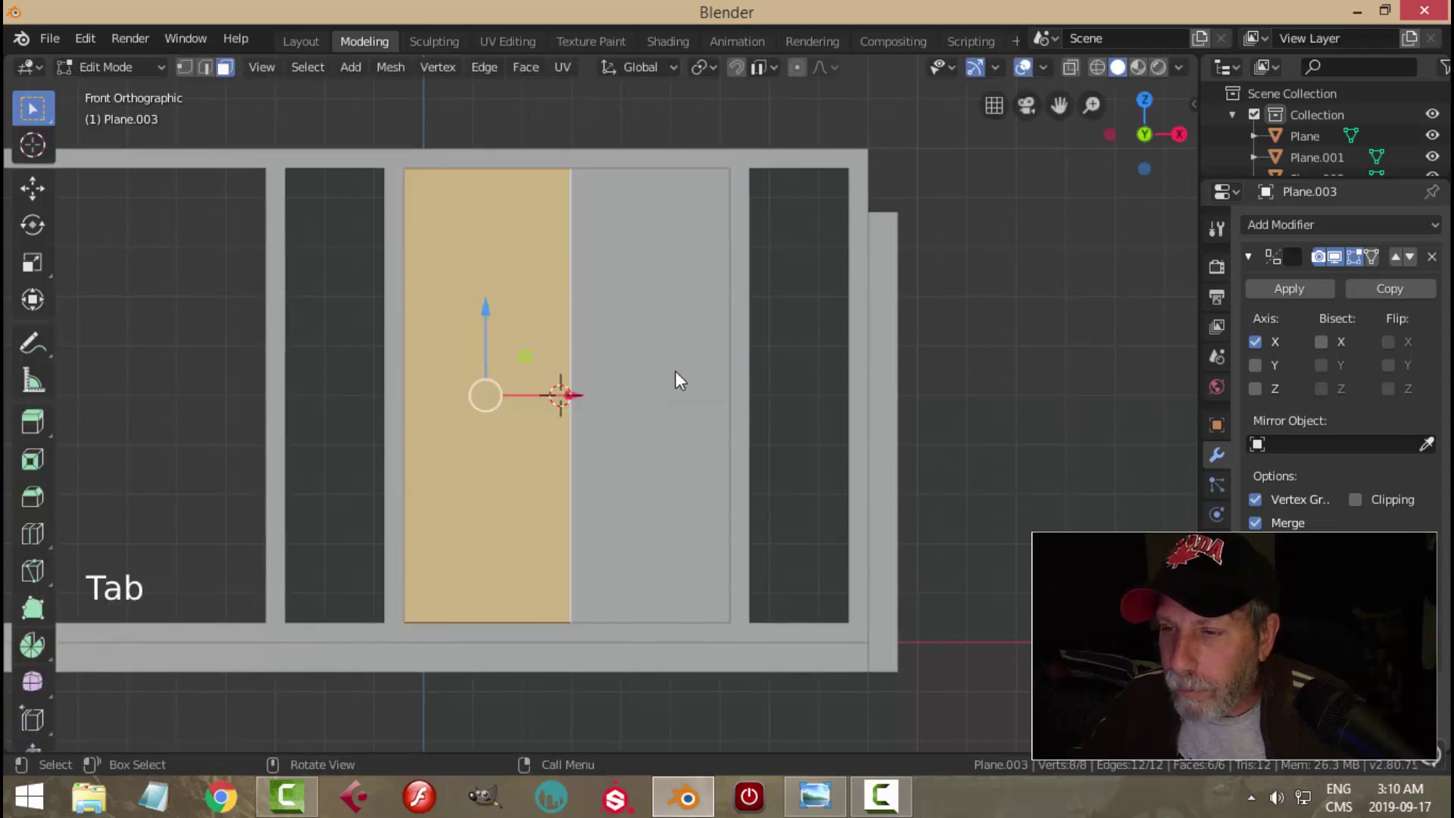
pyautogui.scroll(2, 665, 370)
pyautogui.hotkey('alt', 'a')
pyautogui.moveTo(664, 371); pyautogui.dragTo(568, 379, button='middle')
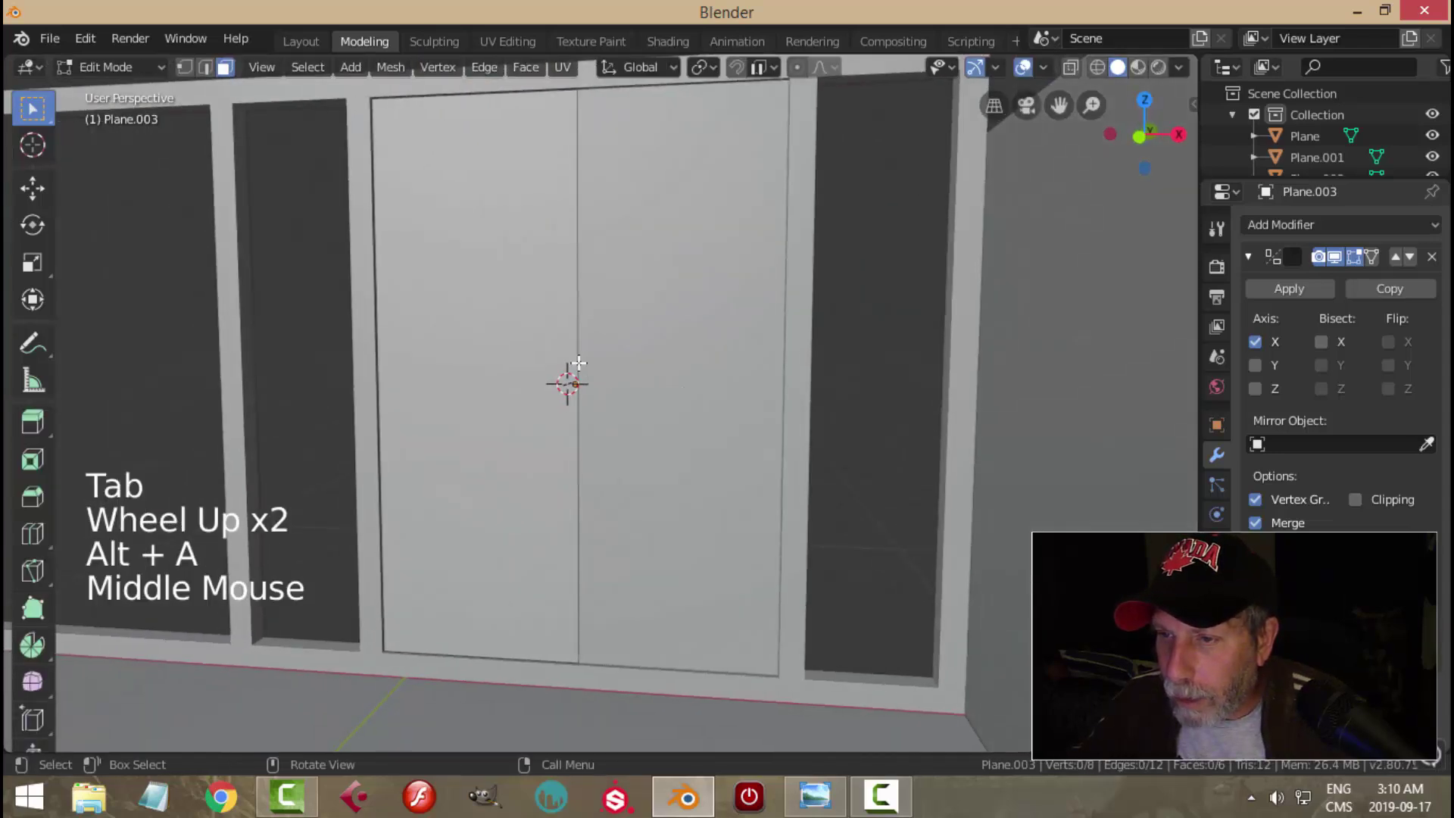
pyautogui.click(577, 364)
pyautogui.moveTo(660, 385); pyautogui.dragTo(658, 387)
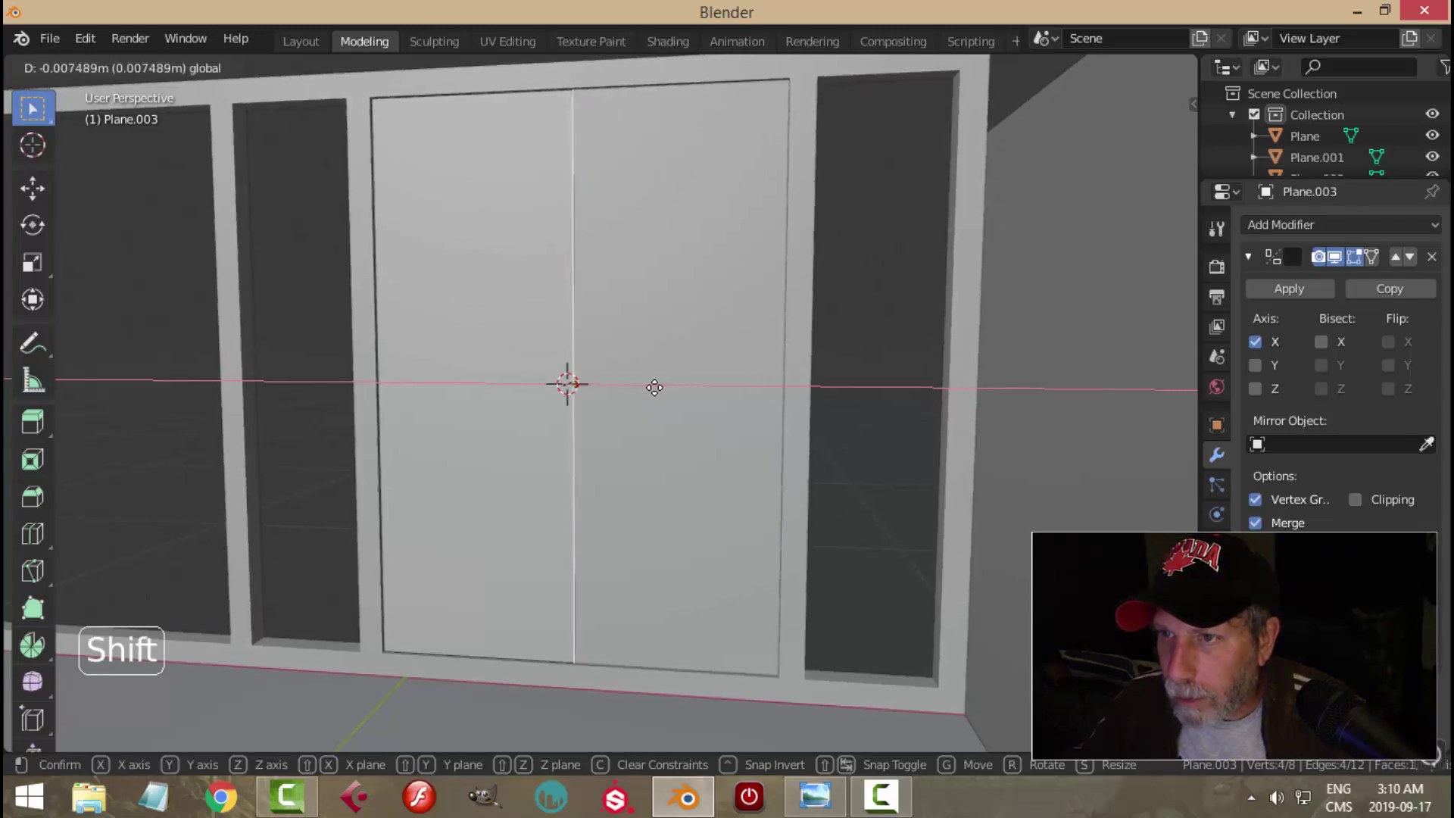
pyautogui.moveTo(645, 386); pyautogui.dragTo(645, 386)
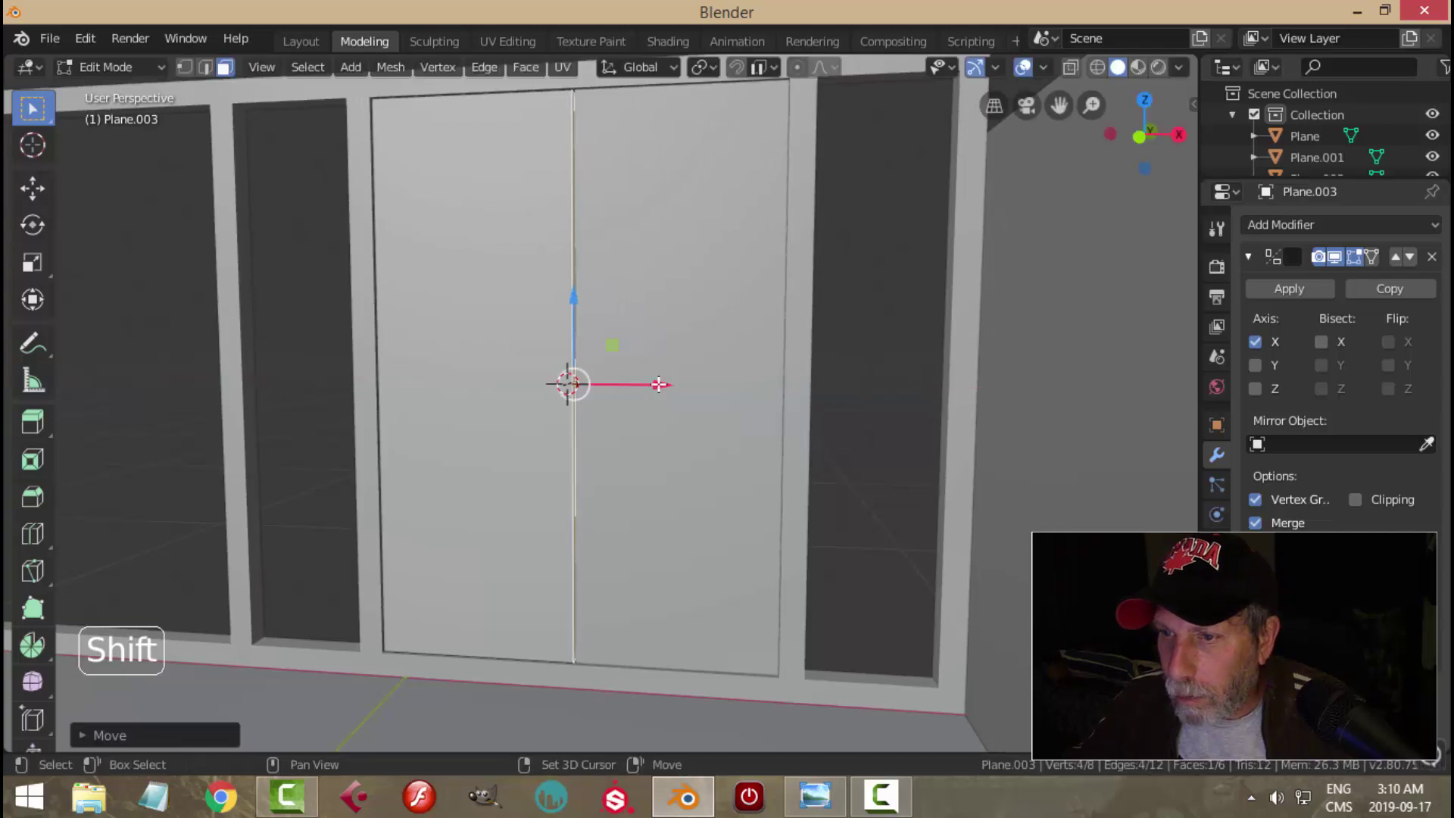
pyautogui.hotkey('alt', 'a')
# Step: Add a vertical loop cut to the door panel and slide it close to the meeting edge
pyautogui.moveTo(714, 341); pyautogui.dragTo(702, 374, button='middle')
pyautogui.scroll(-2, 702, 374)
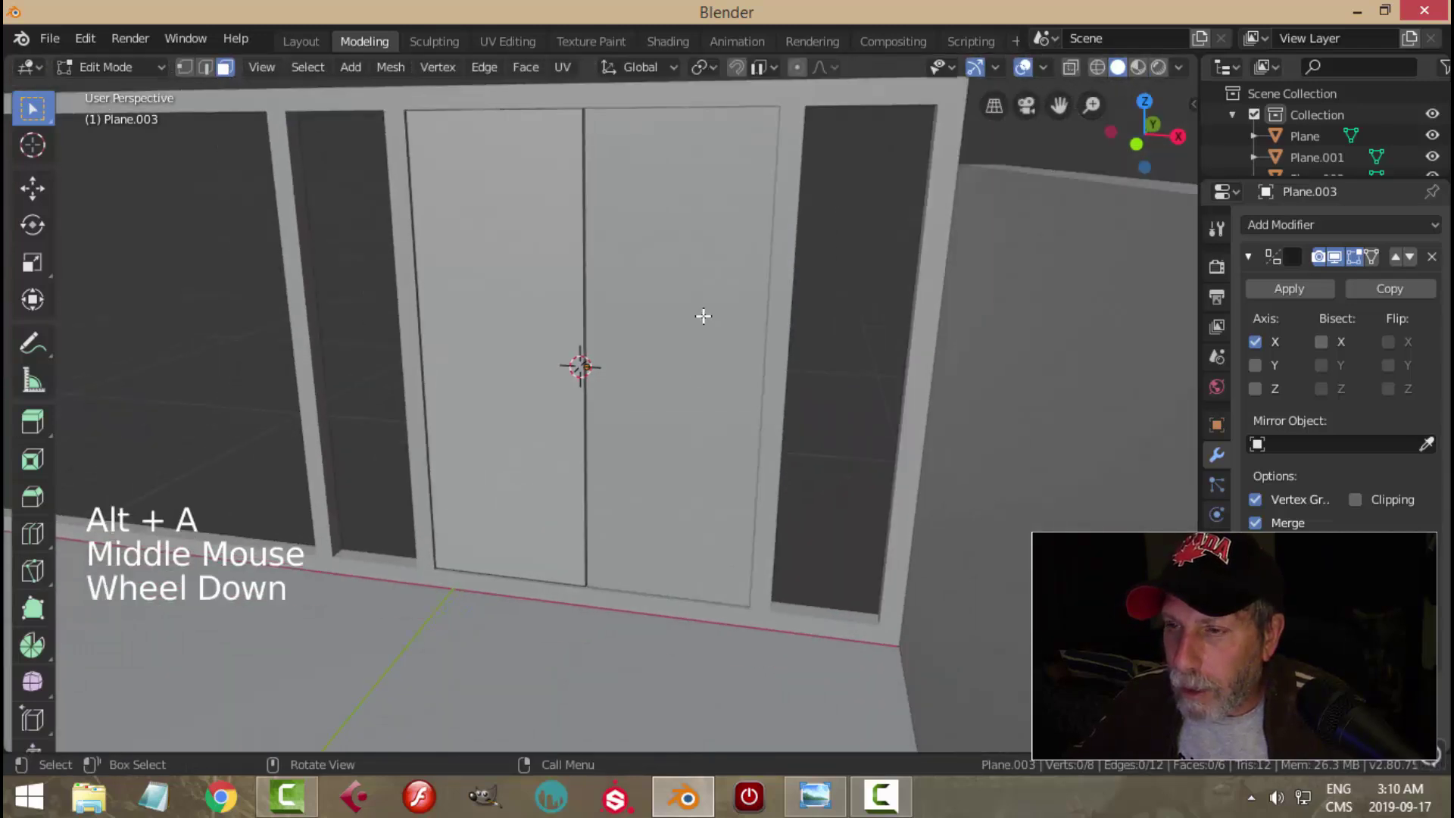
pyautogui.keyDown('shift'); pyautogui.moveTo(701, 318); pyautogui.dragTo(598, 295, button='middle'); pyautogui.keyUp('shift')
pyautogui.hotkey('ctrl', 'r')
pyautogui.click(552, 183)
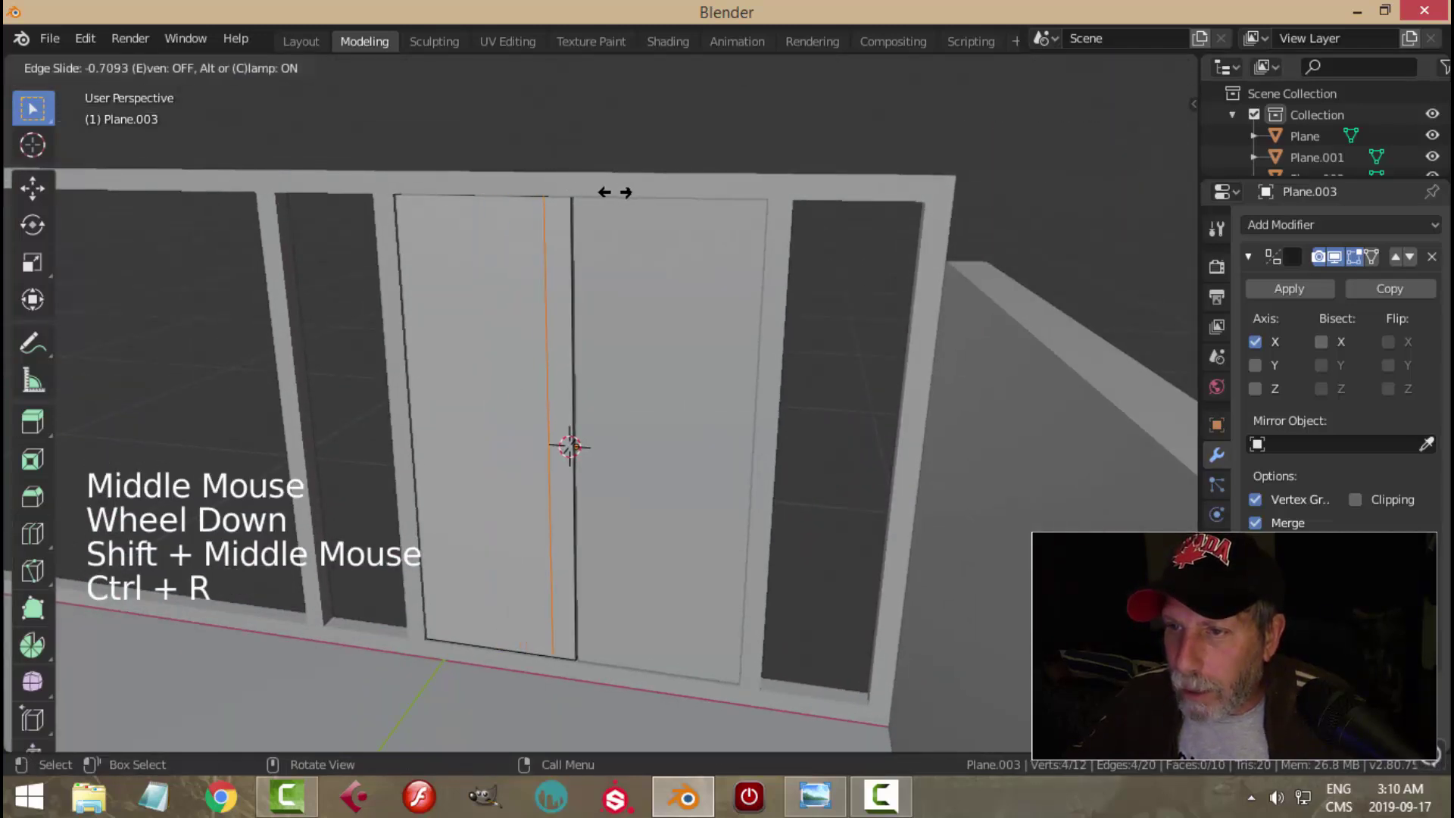
pyautogui.click(624, 192)
pyautogui.moveTo(624, 193); pyautogui.dragTo(646, 295, button='middle')
pyautogui.hotkey('alt', 'a')
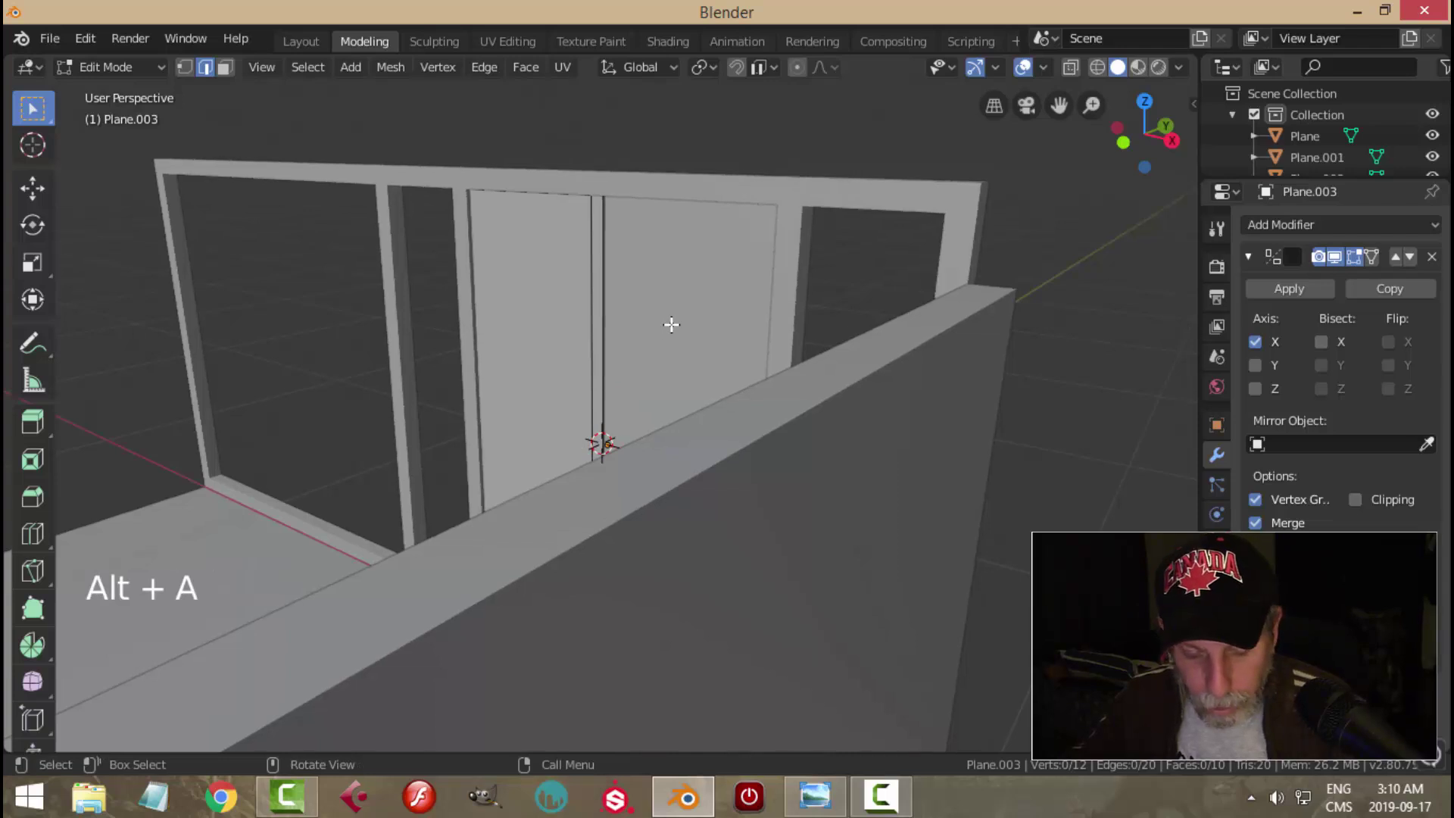
# Step: Extrude the narrow face strip along the door panel's meeting edge slightly along Y to form a raised trim
pyautogui.press('3')
pyautogui.click(597, 309)
pyautogui.scroll(-1, 666, 318)
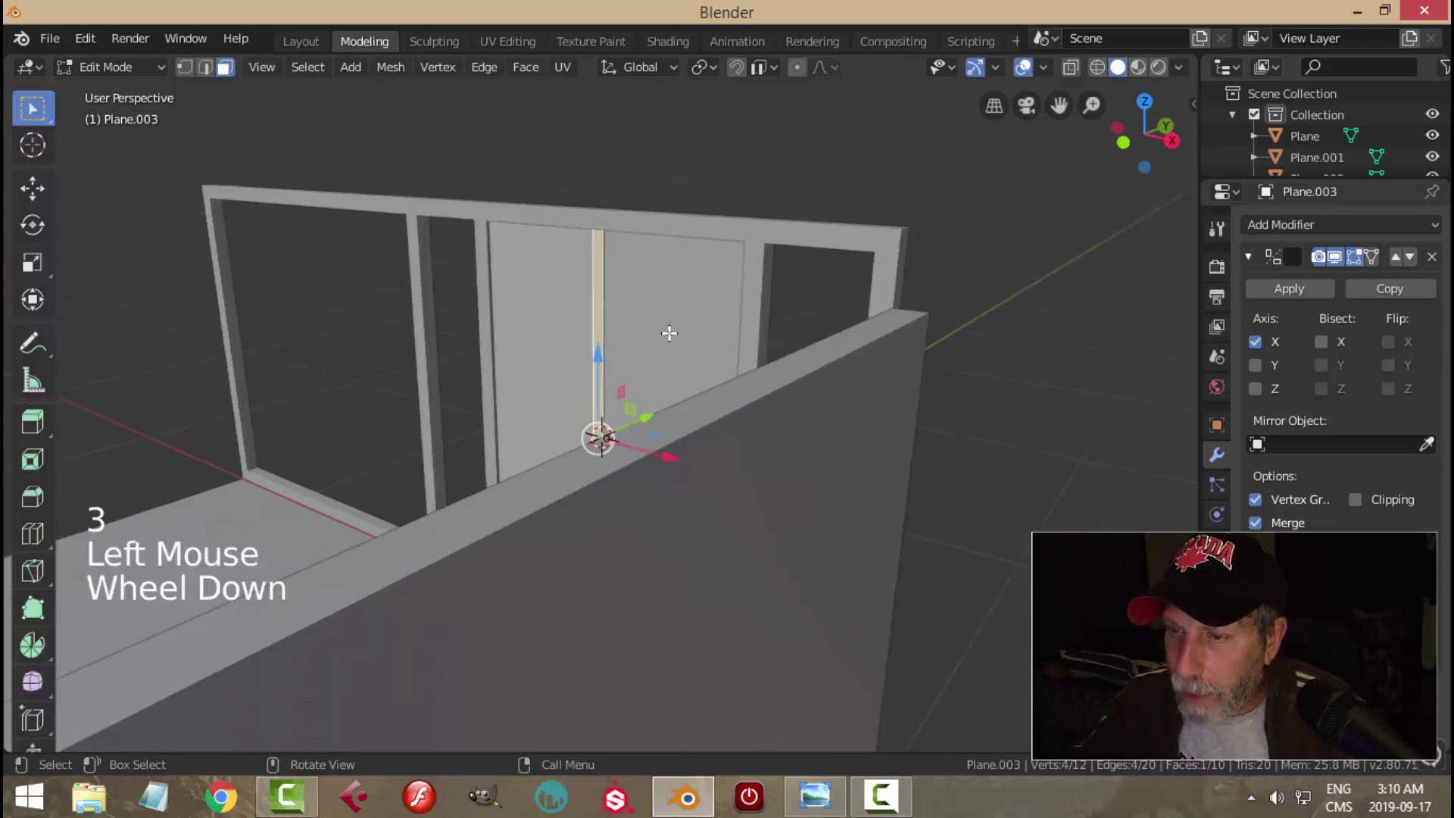
pyautogui.moveTo(662, 318); pyautogui.dragTo(627, 399, button='middle')
pyautogui.scroll(1, 614, 390)
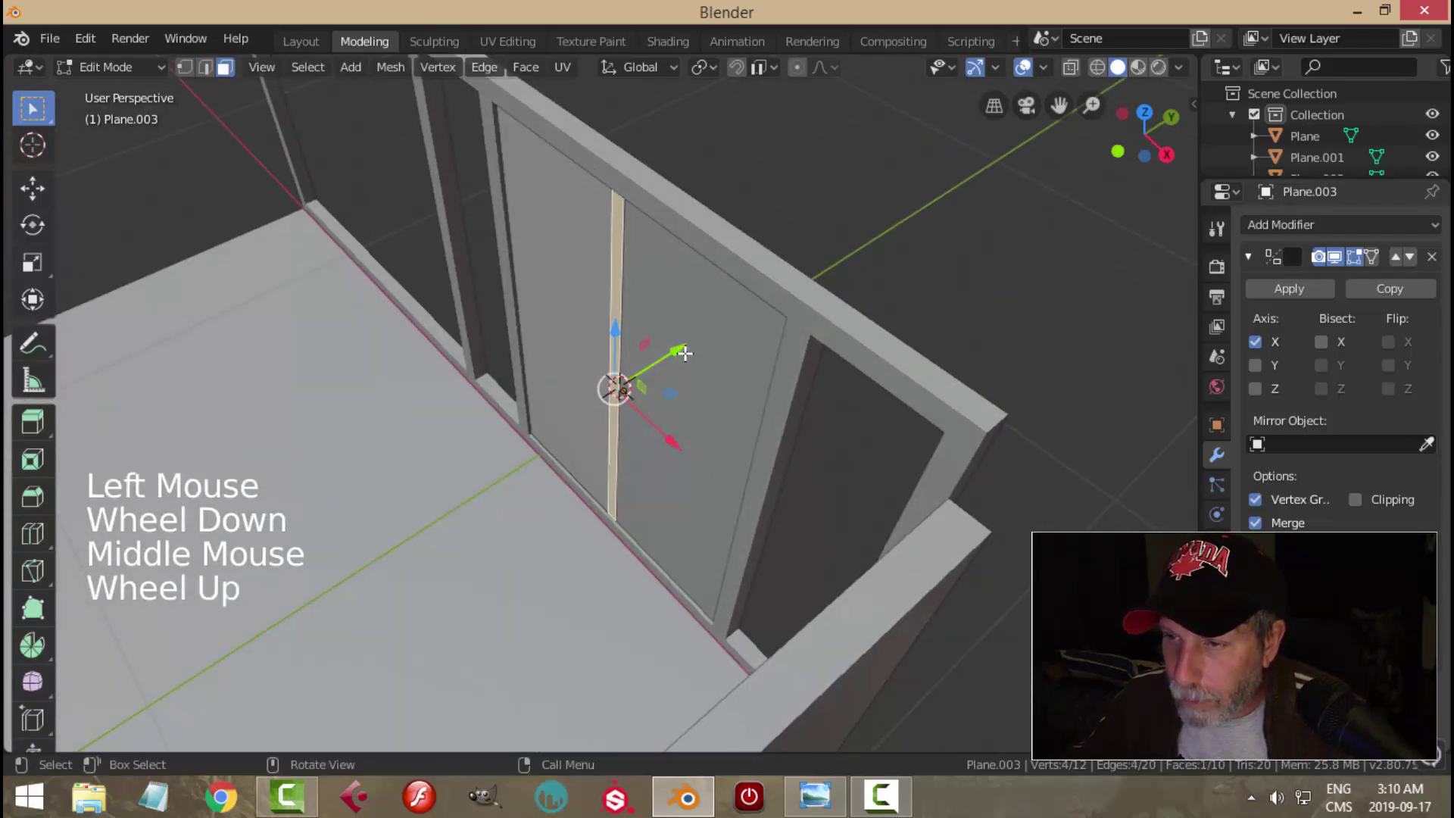
pyautogui.press('e')
pyautogui.moveTo(684, 352); pyautogui.dragTo(677, 350)
pyautogui.moveTo(678, 349)
pyautogui.mouseDown(button='middle')
pyautogui.moveTo(902, 315)
pyautogui.moveTo(659, 369)
pyautogui.moveTo(753, 363)
pyautogui.moveTo(676, 378)
pyautogui.mouseUp(button='middle')
pyautogui.scroll(1, 556, 437)
pyautogui.moveTo(445, 455); pyautogui.dragTo(447, 455)
pyautogui.hotkey('alt', 'a')
pyautogui.moveTo(643, 435); pyautogui.dragTo(609, 450, button='middle')
pyautogui.scroll(-3, 557, 335)
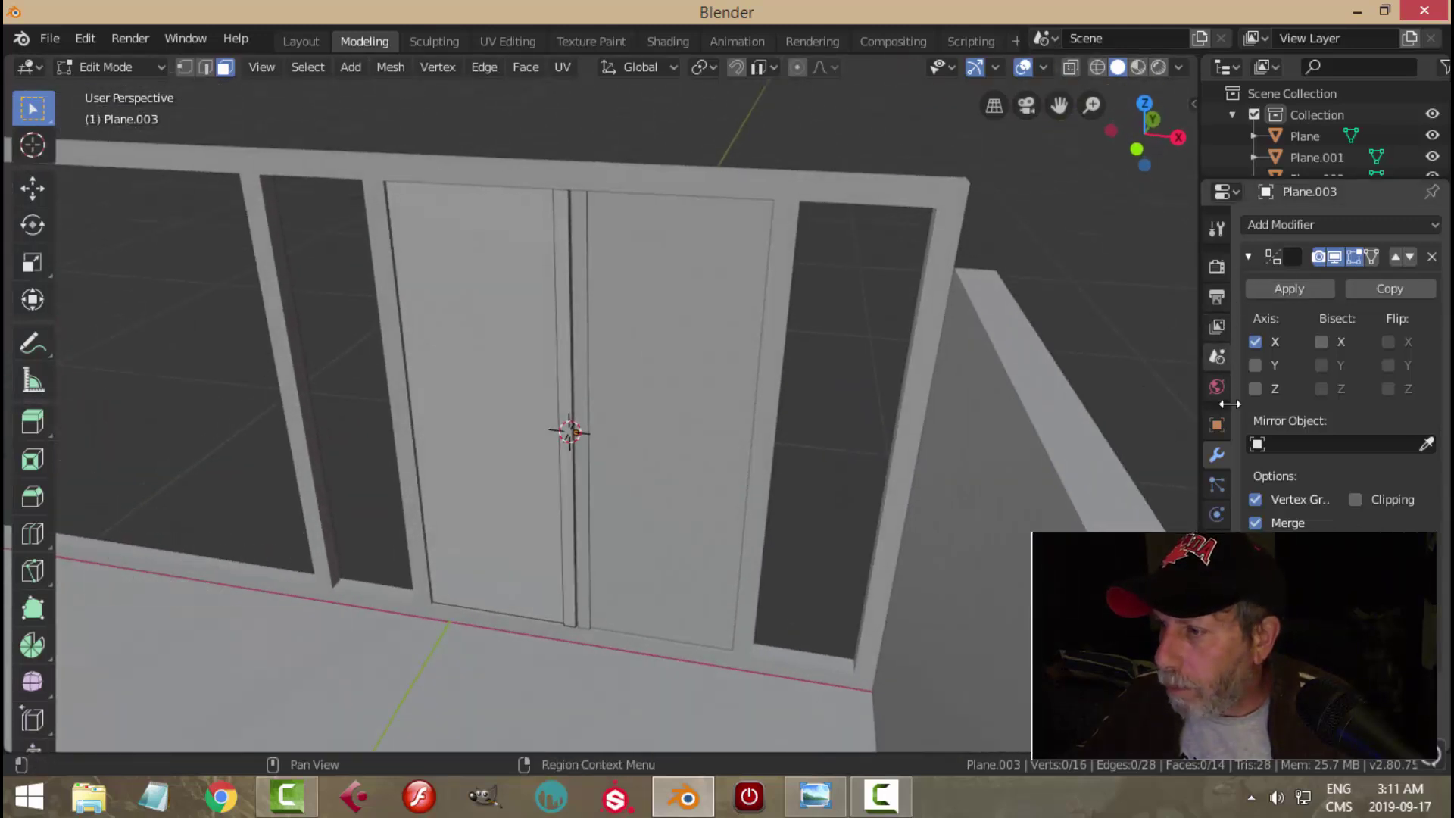
# Step: Add a Bevel modifier to the doors with a width of 0.03 m
pyautogui.click(1247, 257)
pyautogui.click(1260, 227)
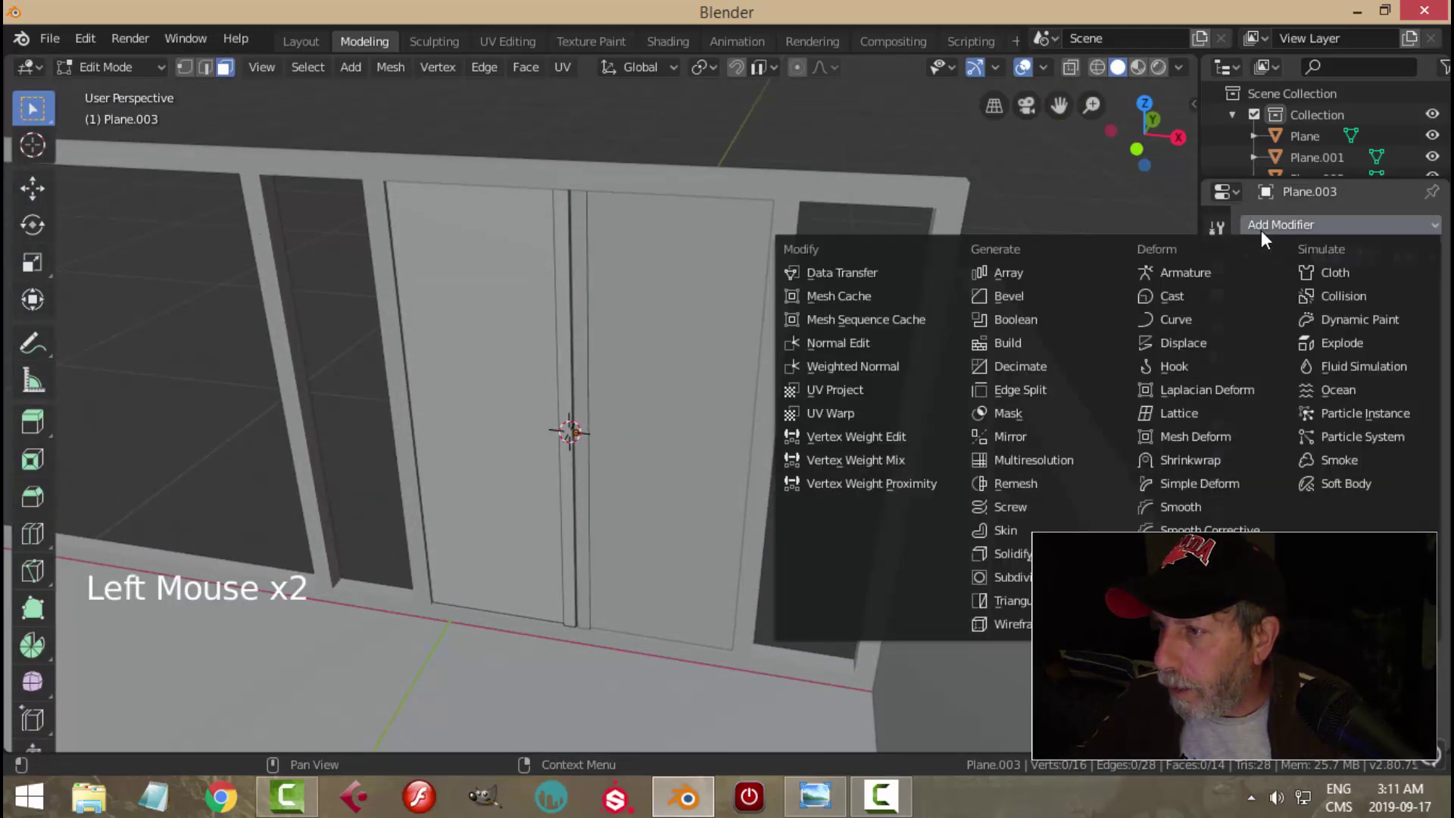
pyautogui.click(1038, 290)
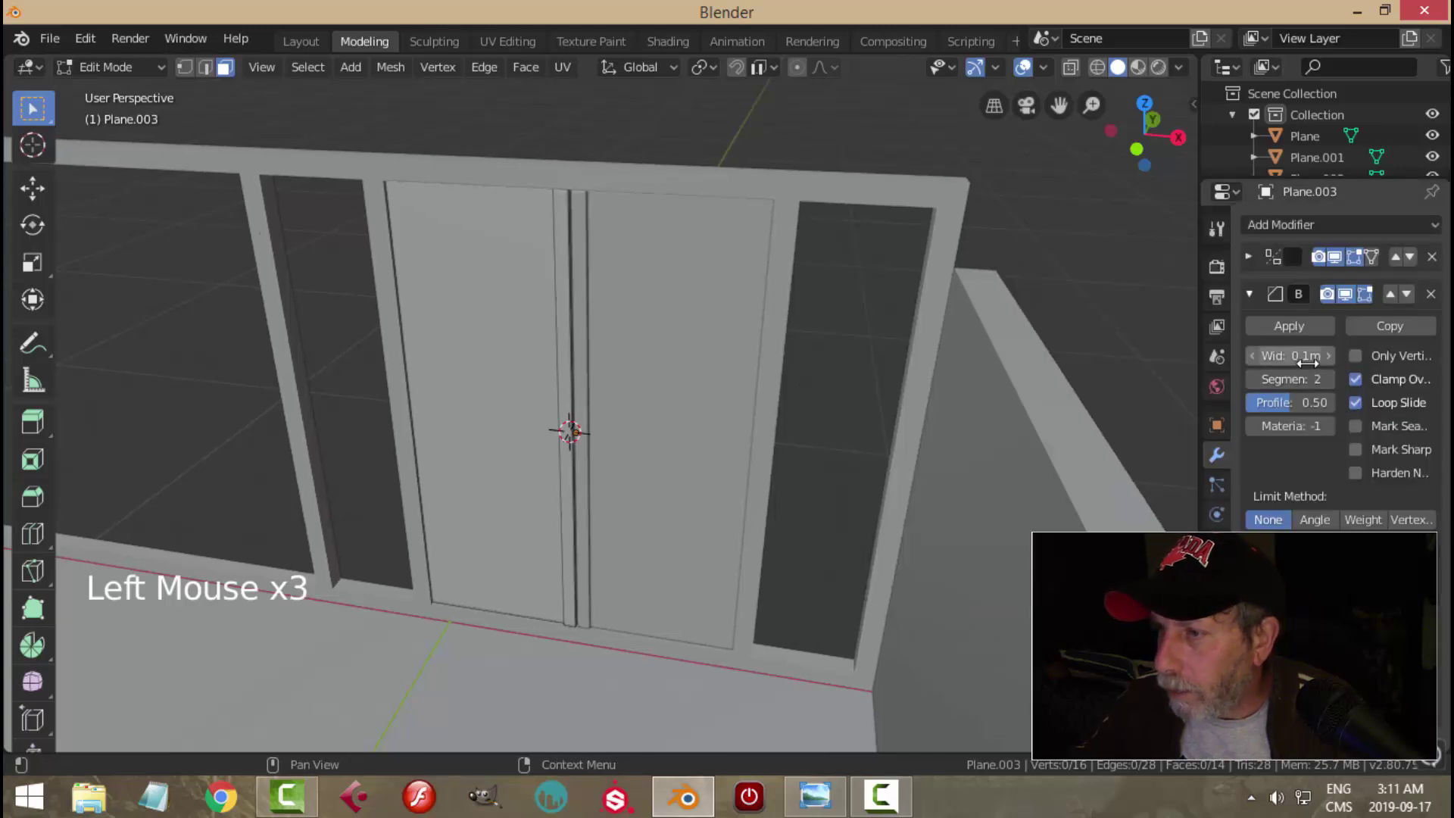
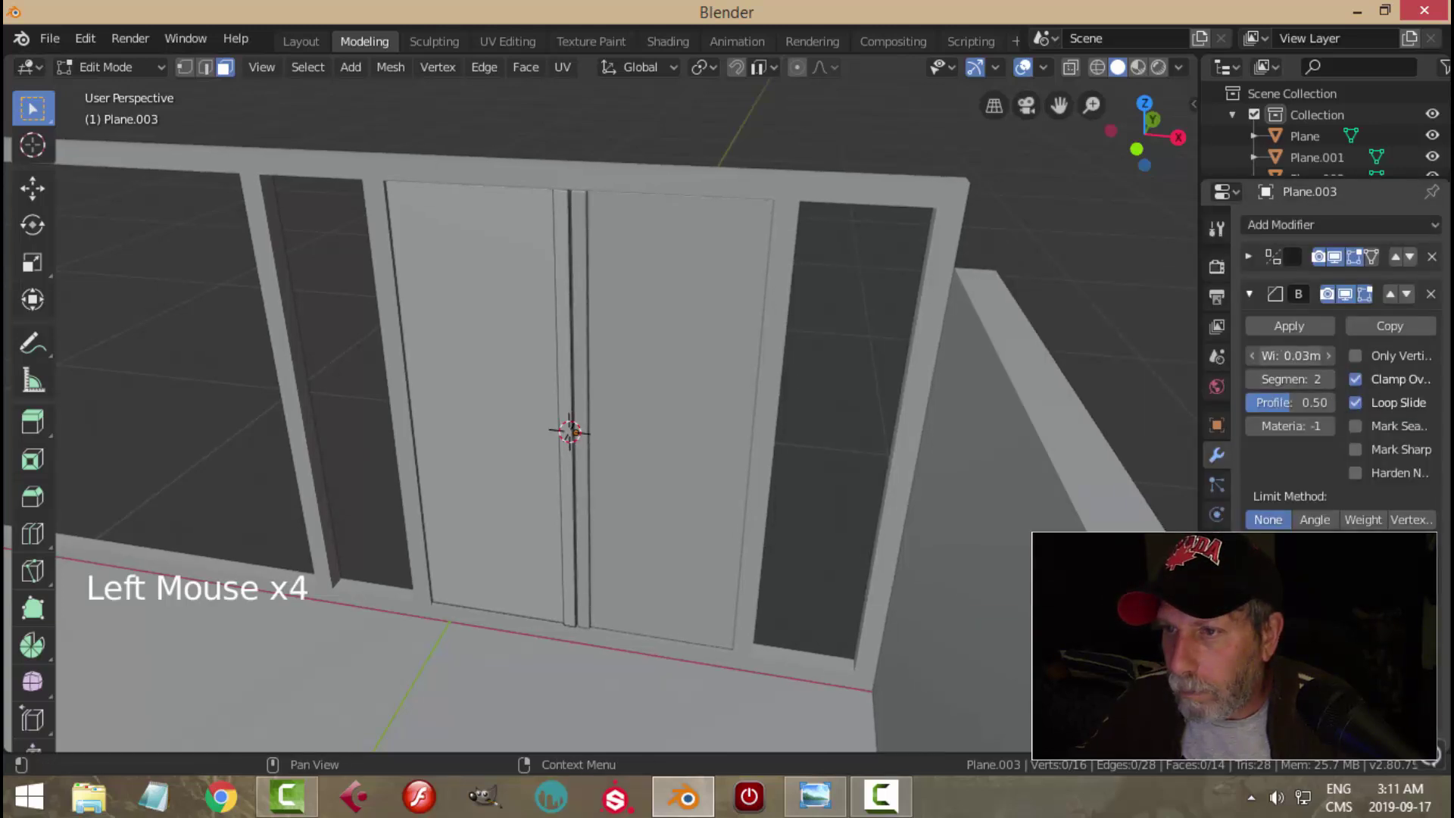
pyautogui.hotkey('alt', 'a')
pyautogui.moveTo(824, 386); pyautogui.dragTo(678, 344, button='middle')
pyautogui.scroll(2, 707, 337)
pyautogui.click(733, 337)
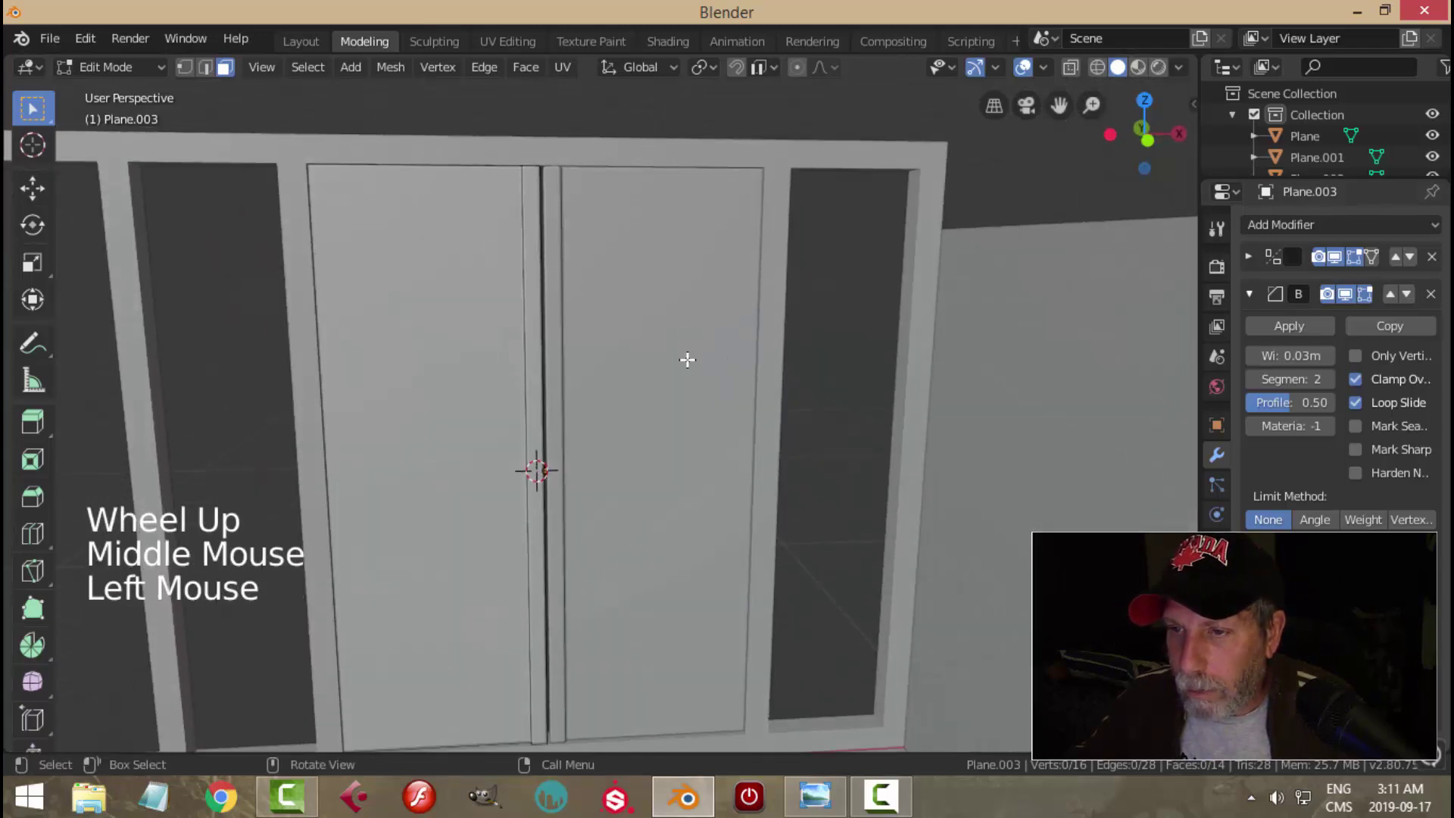
pyautogui.scroll(-3, 694, 360)
# Step: In Object Mode, scale the door object very slightly along Z within the frame opening
pyautogui.press('Tab')
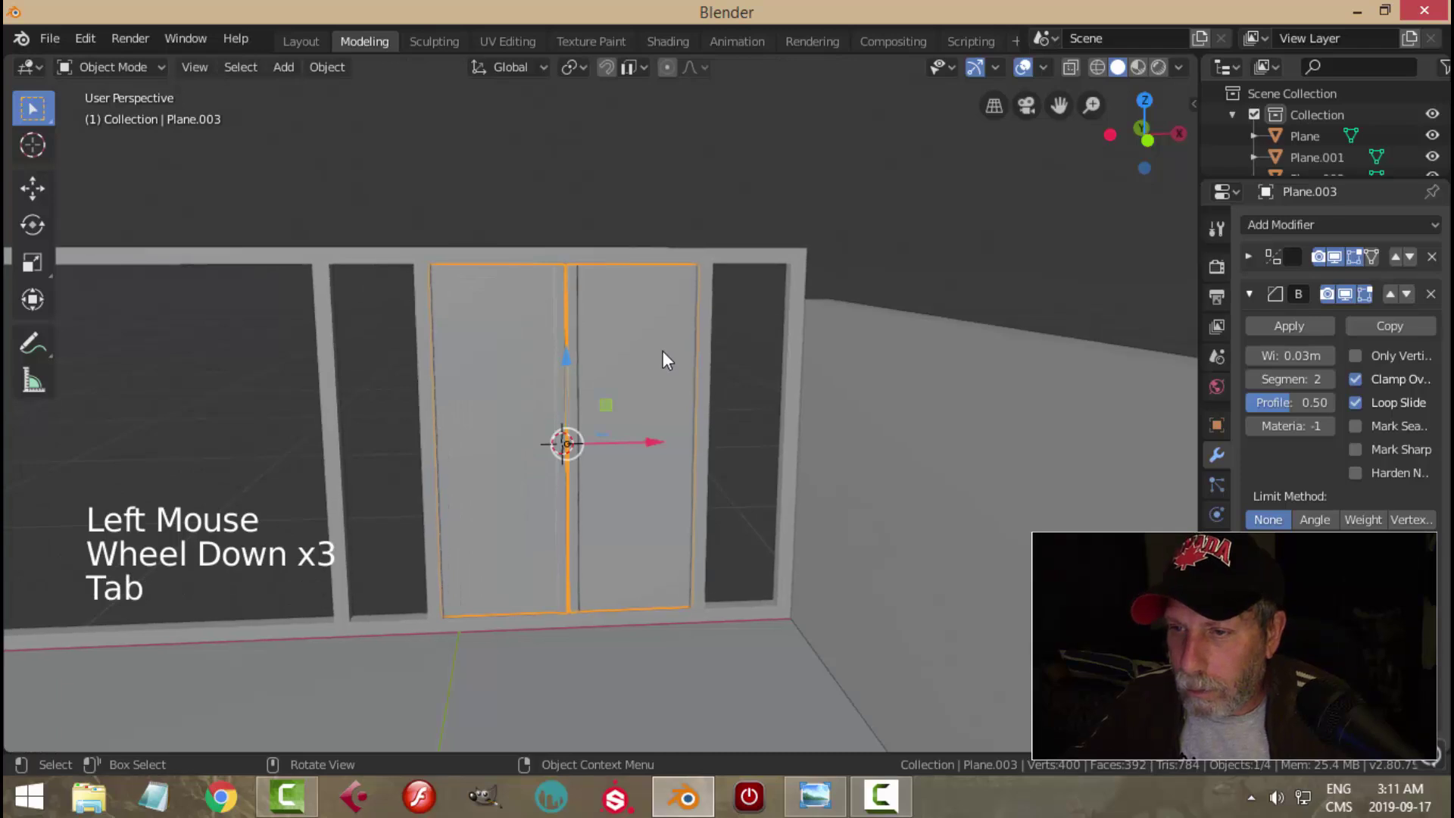
pyautogui.press('s')
pyautogui.press('z')
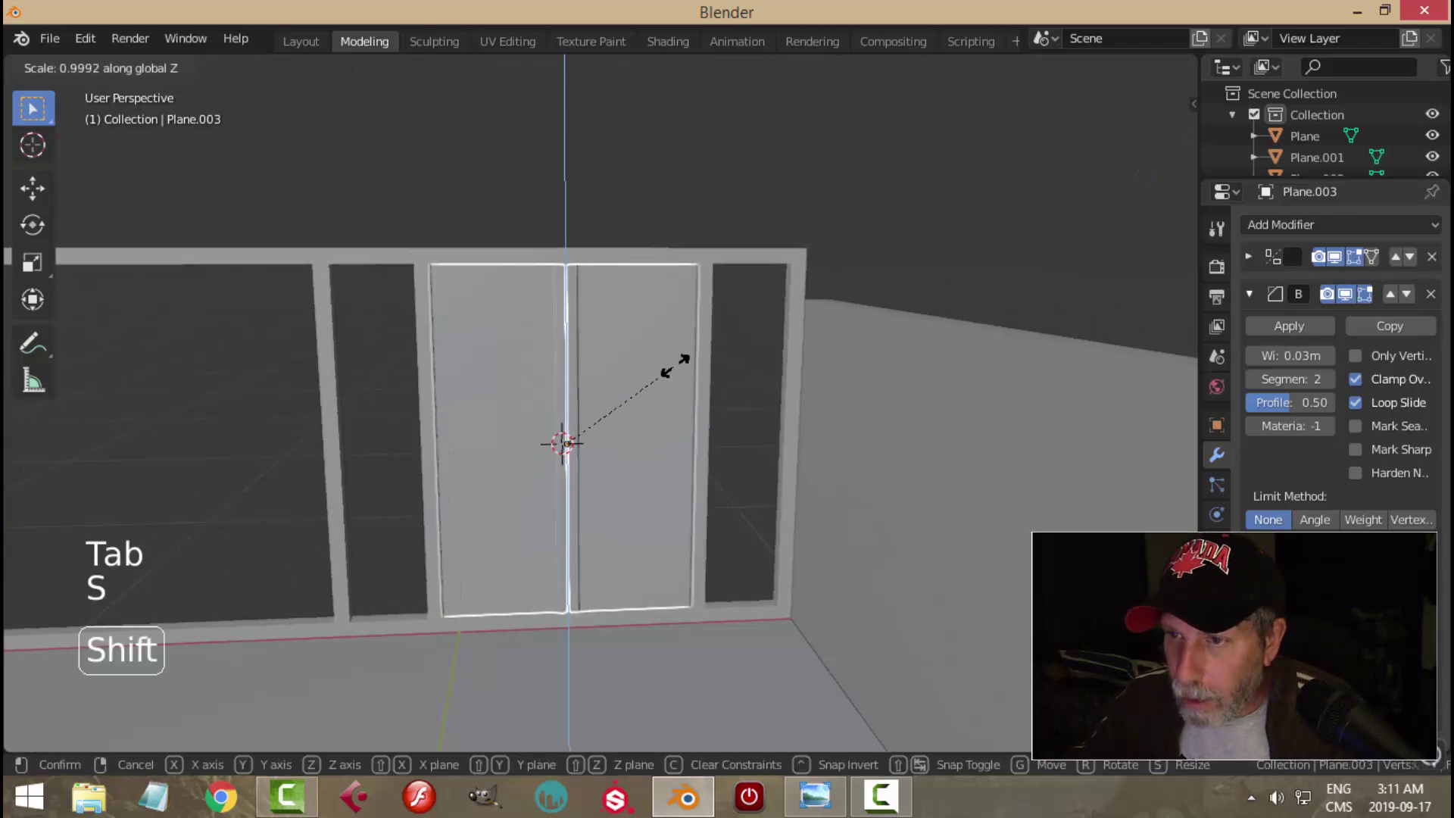
pyautogui.click(684, 361)
pyautogui.hotkey('alt', 'a')
pyautogui.moveTo(764, 349)
pyautogui.mouseDown(button='middle')
pyautogui.moveTo(662, 372)
pyautogui.moveTo(753, 373)
pyautogui.mouseUp(button='middle')
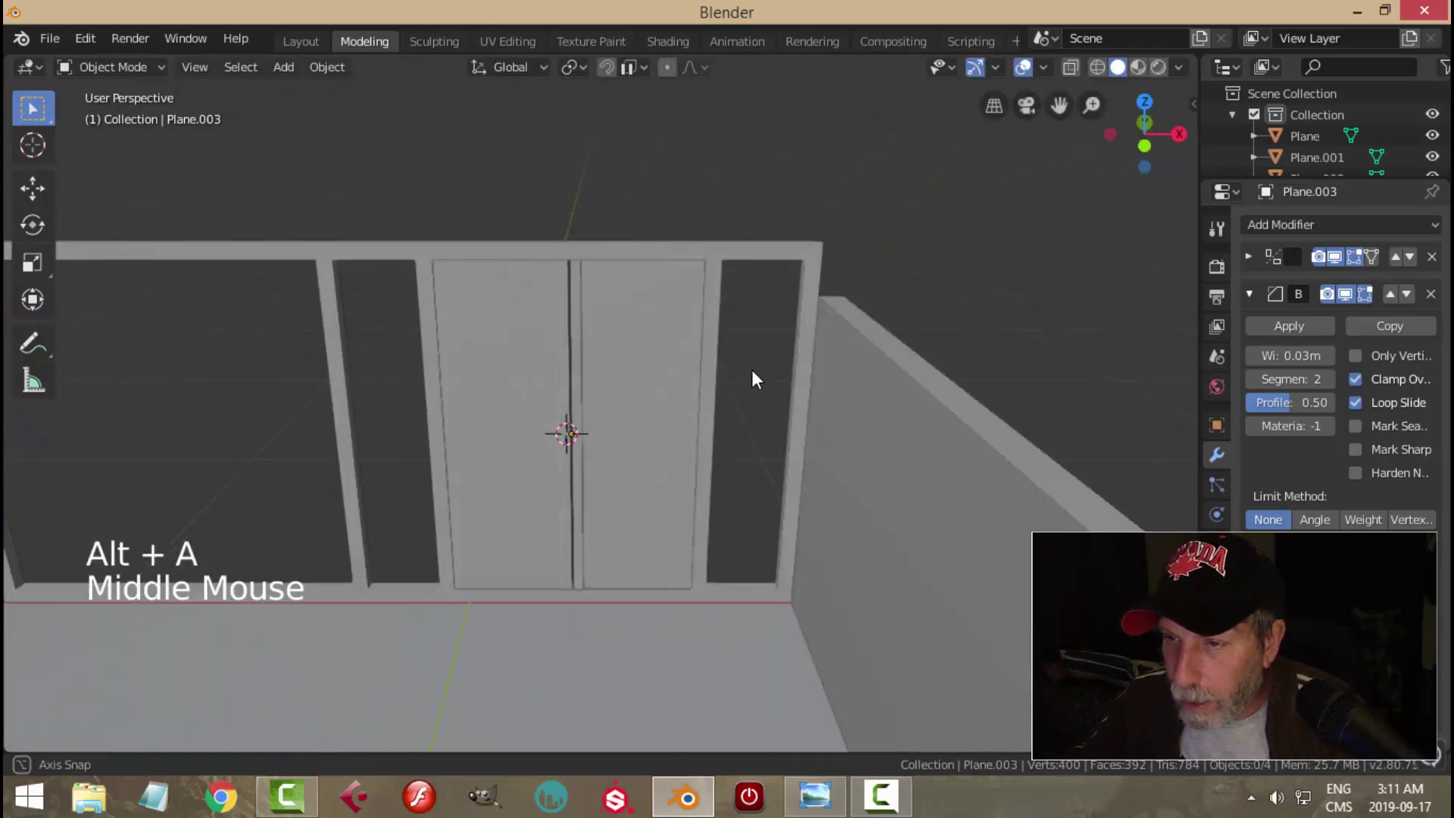
pyautogui.scroll(1, 652, 399)
pyautogui.keyDown('shift'); pyautogui.moveTo(652, 399); pyautogui.dragTo(682, 390, button='middle'); pyautogui.keyUp('shift')
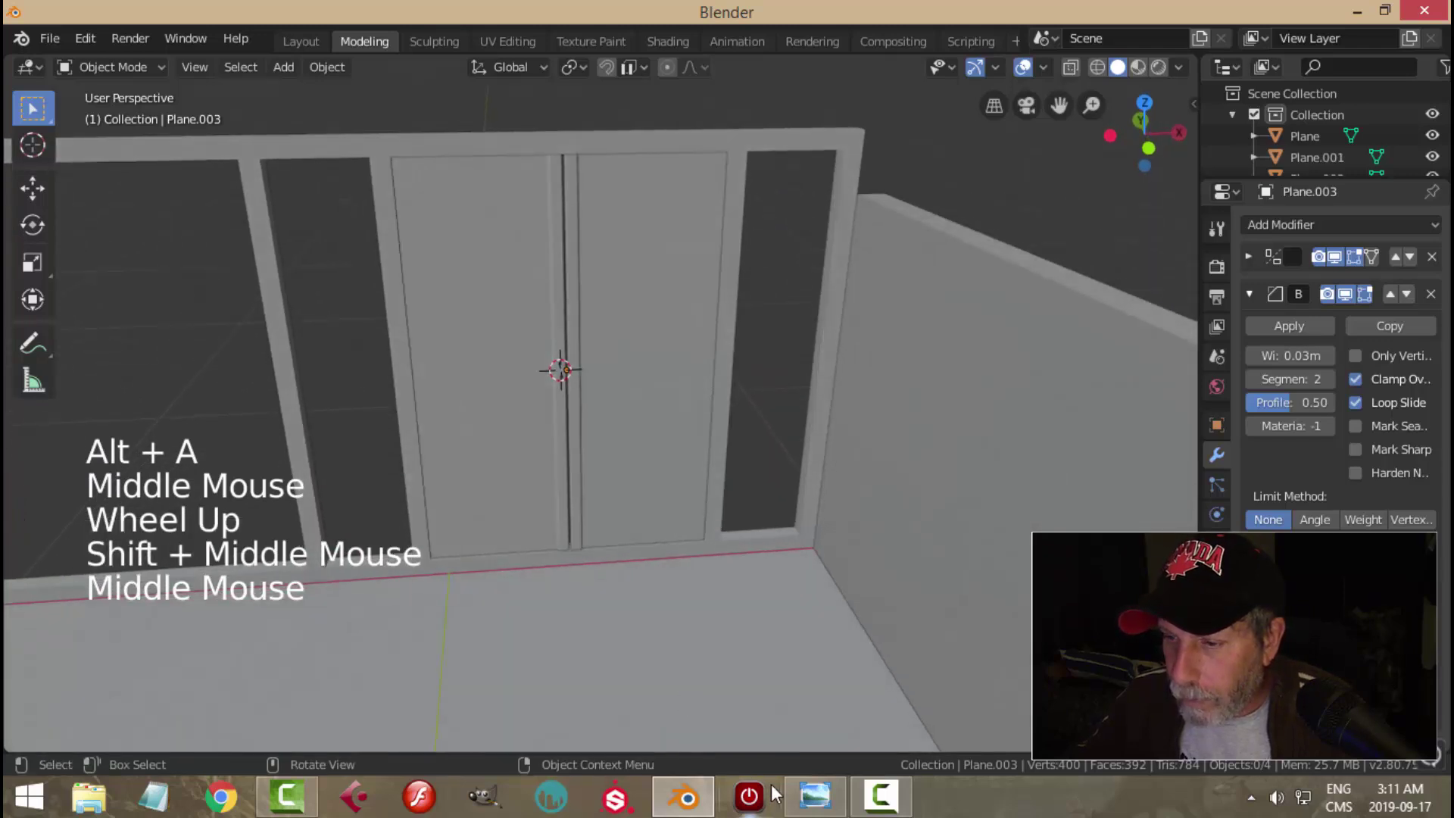
# Step: Check the doors in the reference image, then add two horizontal loop cuts to the door panel in Edit Mode
pyautogui.click(814, 795)
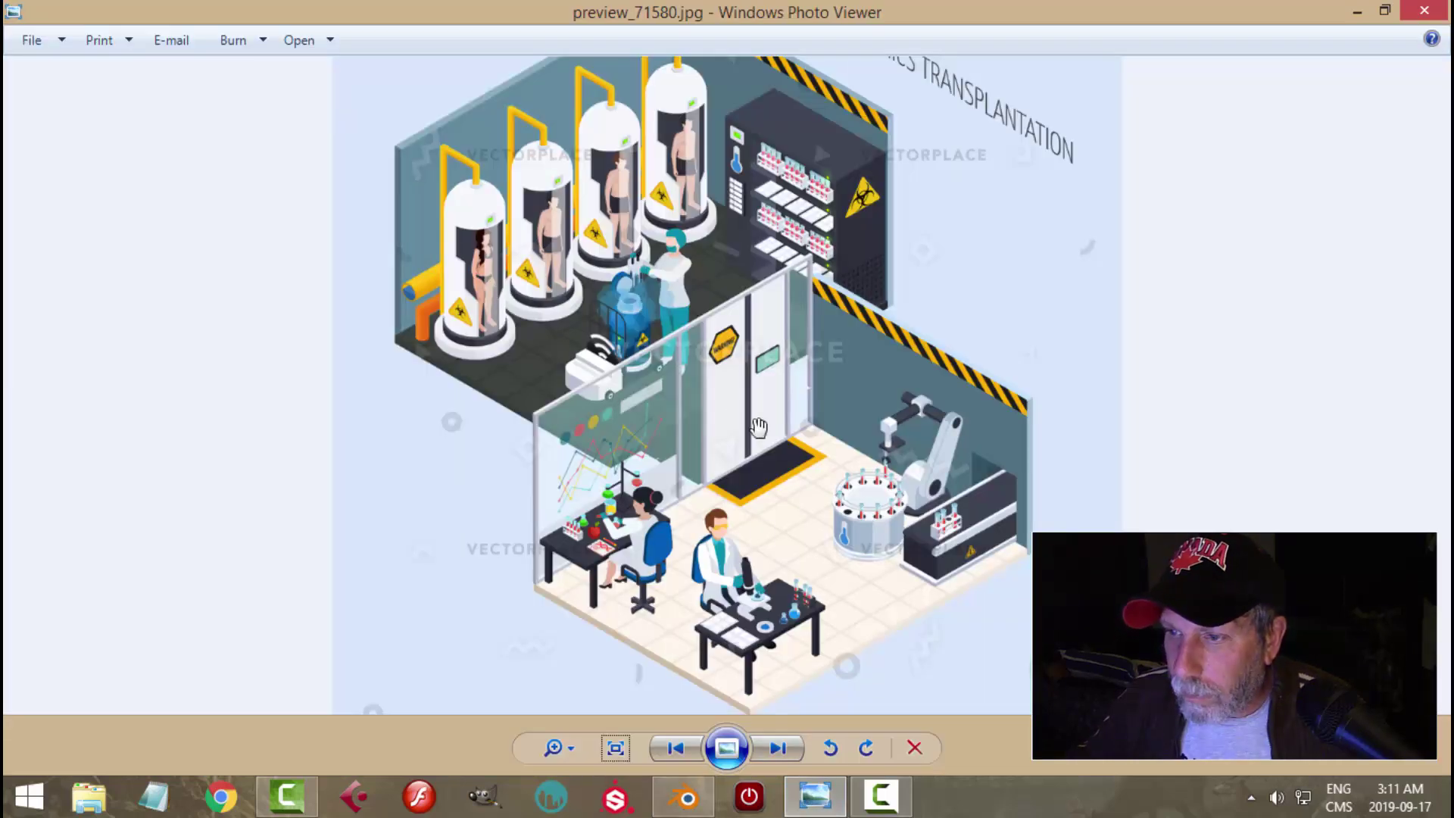
pyautogui.click(684, 795)
pyautogui.scroll(1, 556, 416)
pyautogui.moveTo(556, 417); pyautogui.dragTo(594, 405, button='middle')
pyautogui.moveTo(594, 405); pyautogui.dragTo(561, 324, button='middle')
pyautogui.click(561, 321)
pyautogui.press('Tab')
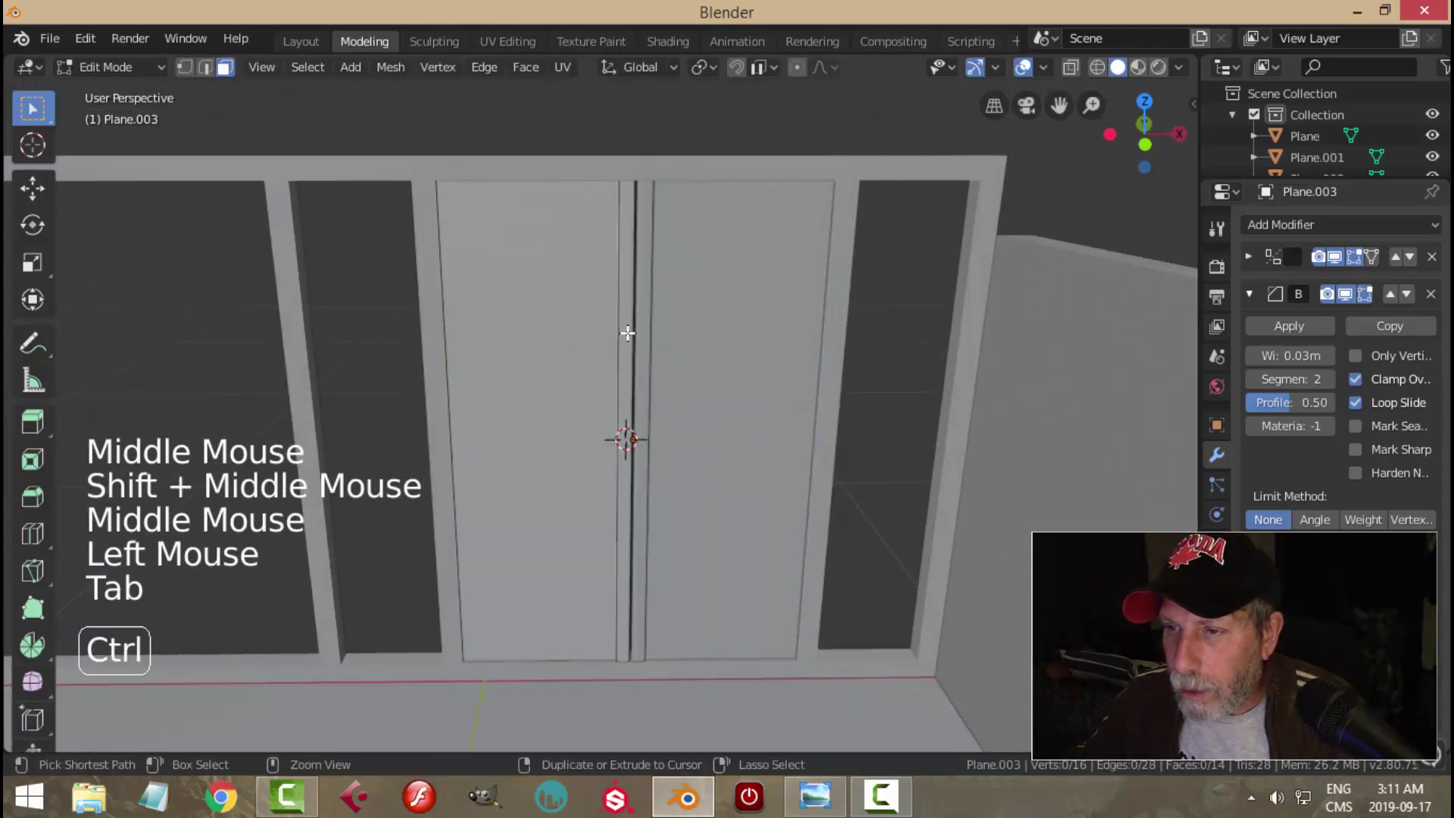
pyautogui.hotkey('ctrl', 'r')
pyautogui.scroll(1, 620, 333)
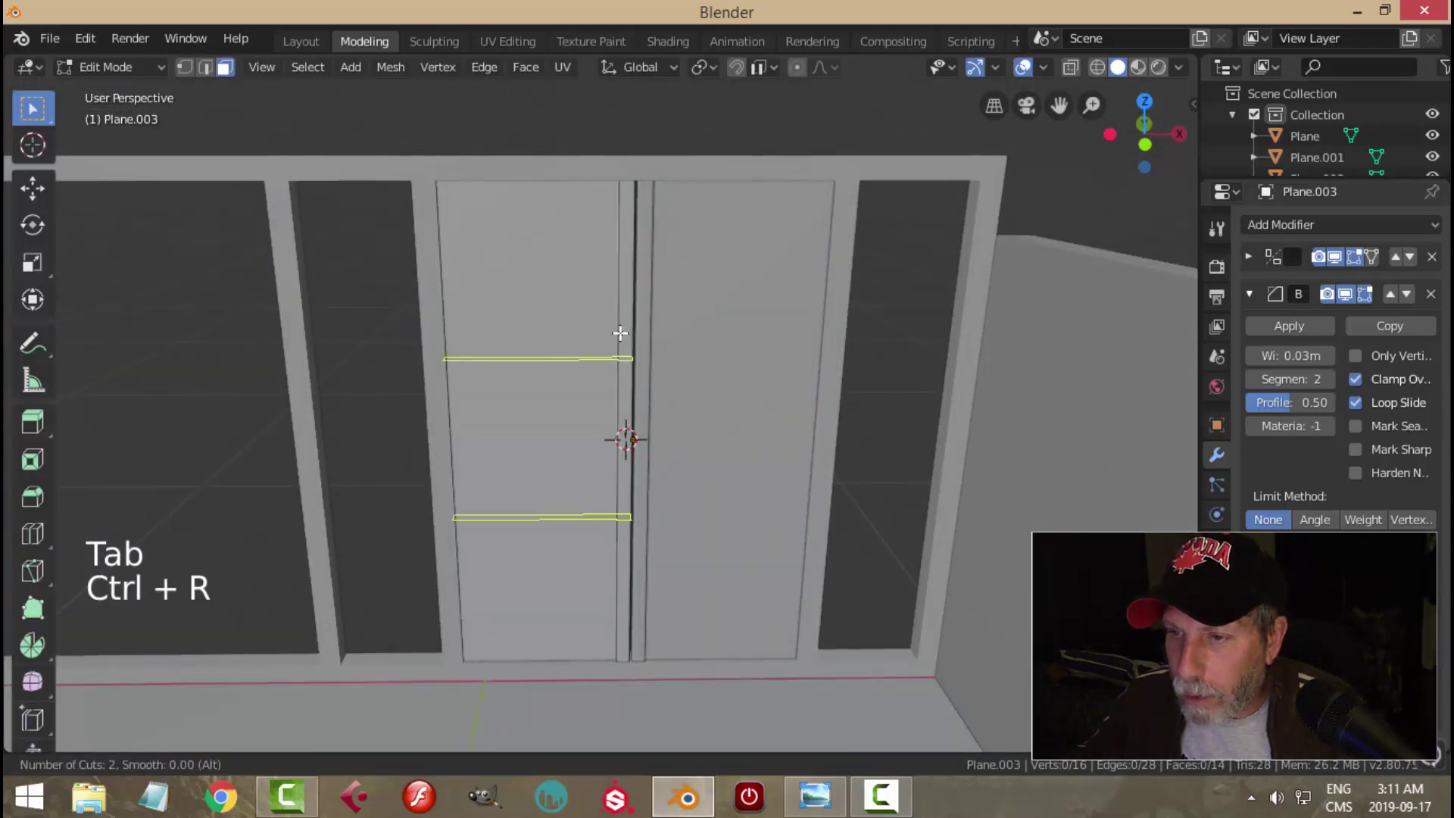
pyautogui.click(620, 333)
pyautogui.rightClick(563, 346)
# Step: Move the two horizontal loops up to window height and scale them closer together along Z
pyautogui.moveTo(579, 359); pyautogui.dragTo(579, 224)
pyautogui.press('s')
pyautogui.press('z')
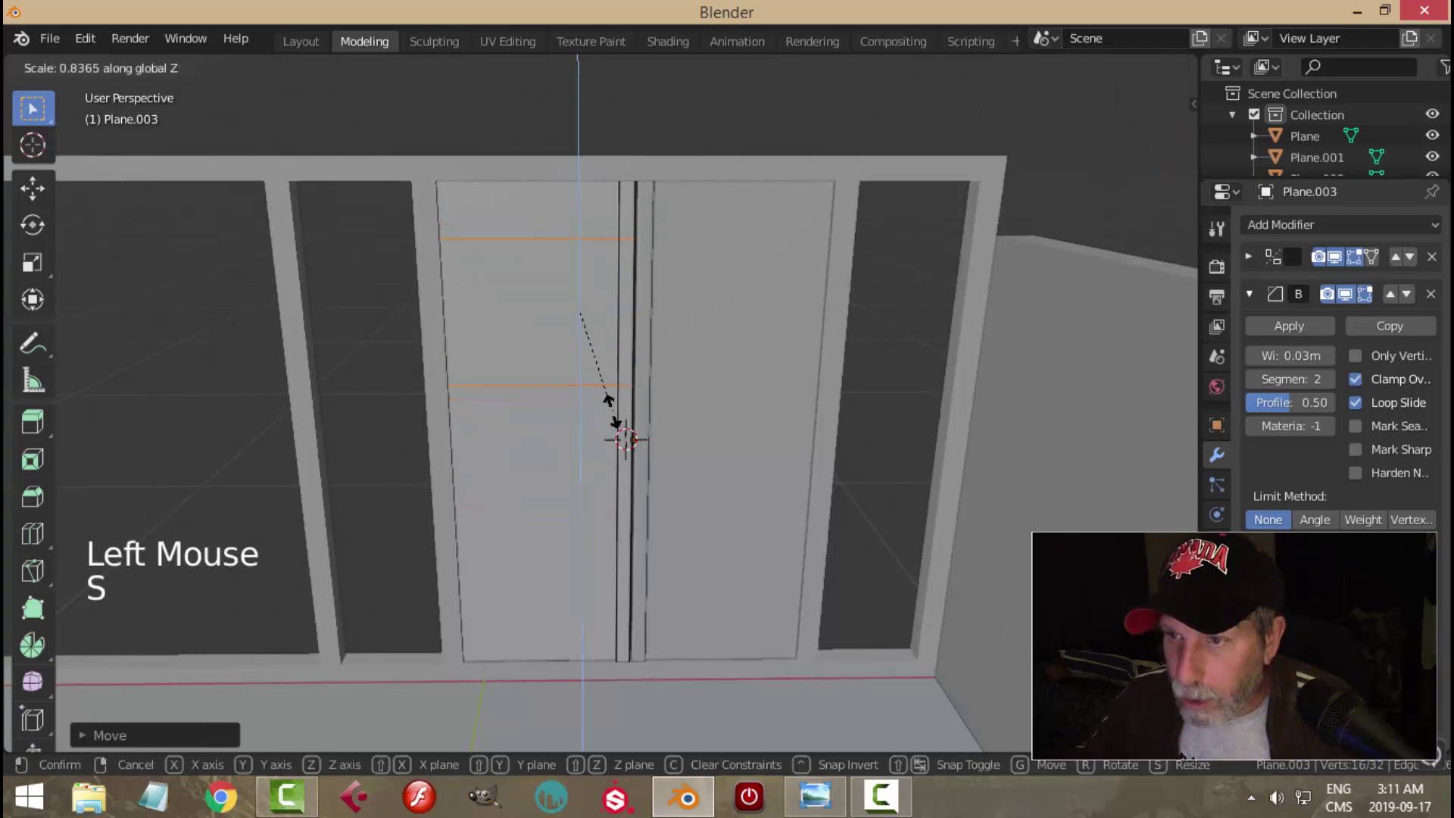
pyautogui.click(602, 373)
pyautogui.moveTo(583, 386)
pyautogui.mouseDown(button='middle')
pyautogui.moveTo(535, 396)
pyautogui.moveTo(562, 387)
pyautogui.mouseUp(button='middle')
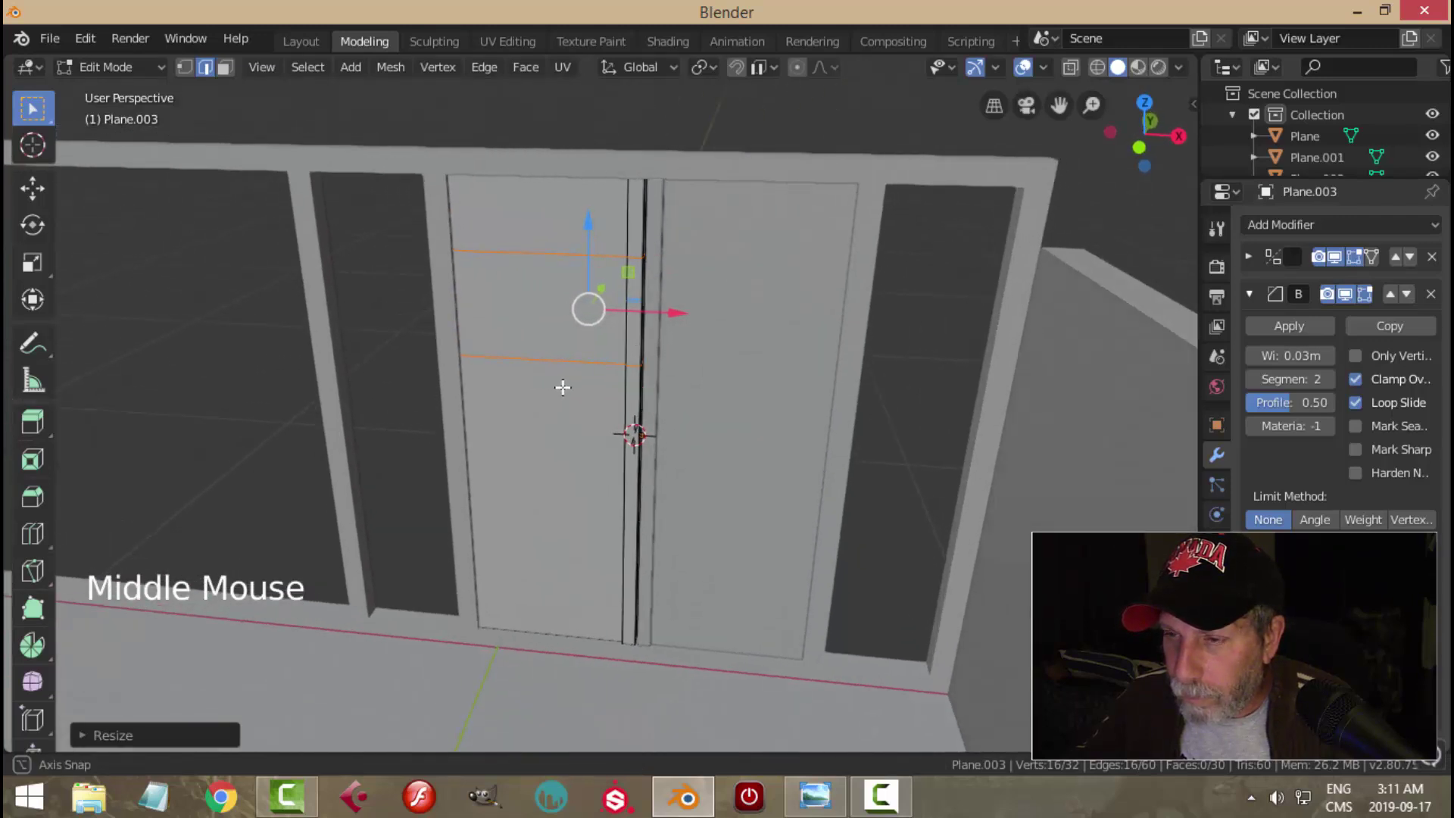
# Step: Add two vertical loop cuts to the door panel and scale them apart along X towards the panel's sides
pyautogui.hotkey('ctrl', 'r')
pyautogui.scroll(1, 564, 382)
pyautogui.click(579, 388)
pyautogui.rightClick(580, 388)
pyautogui.press('s')
pyautogui.press('x')
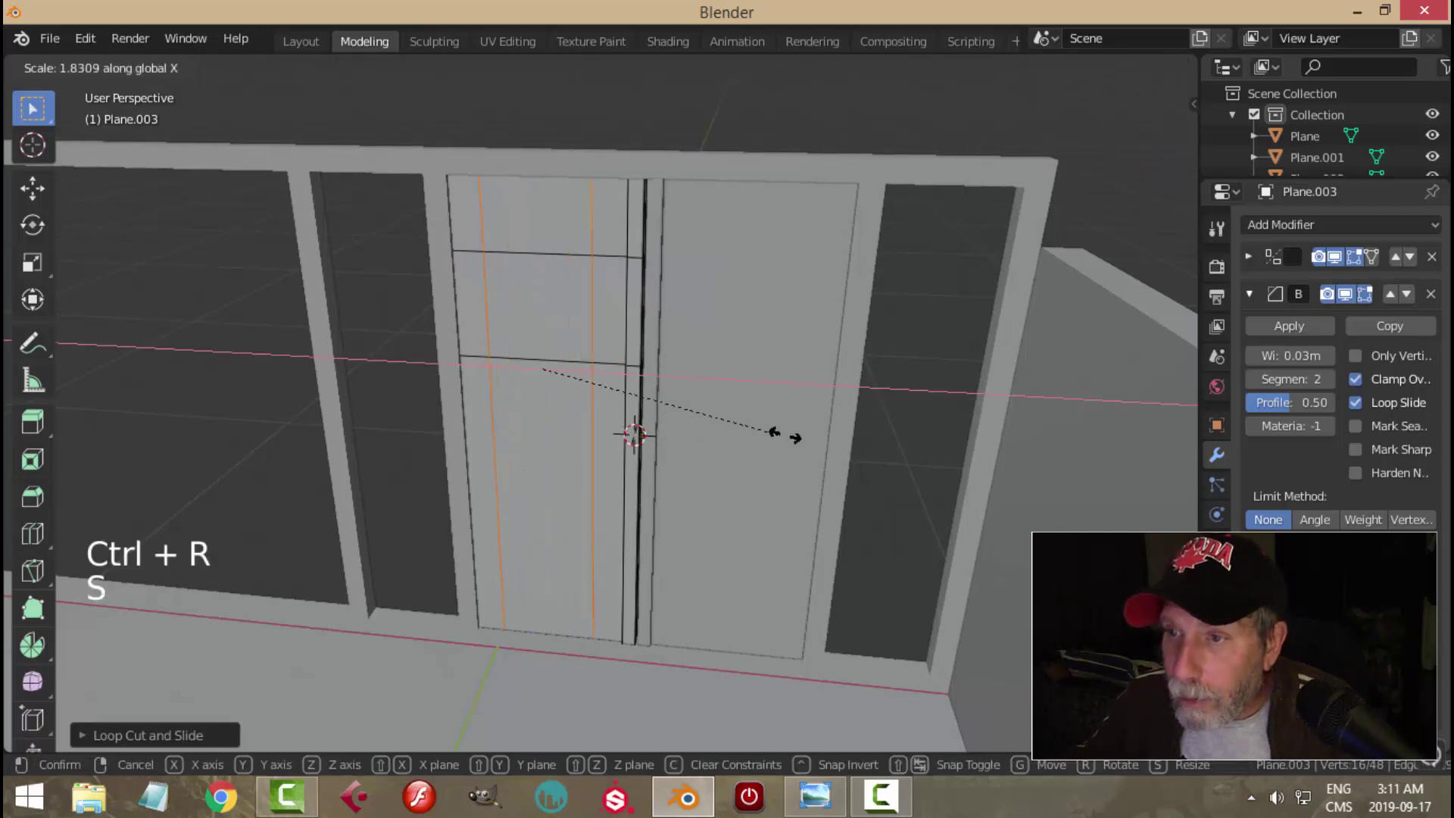
pyautogui.click(874, 433)
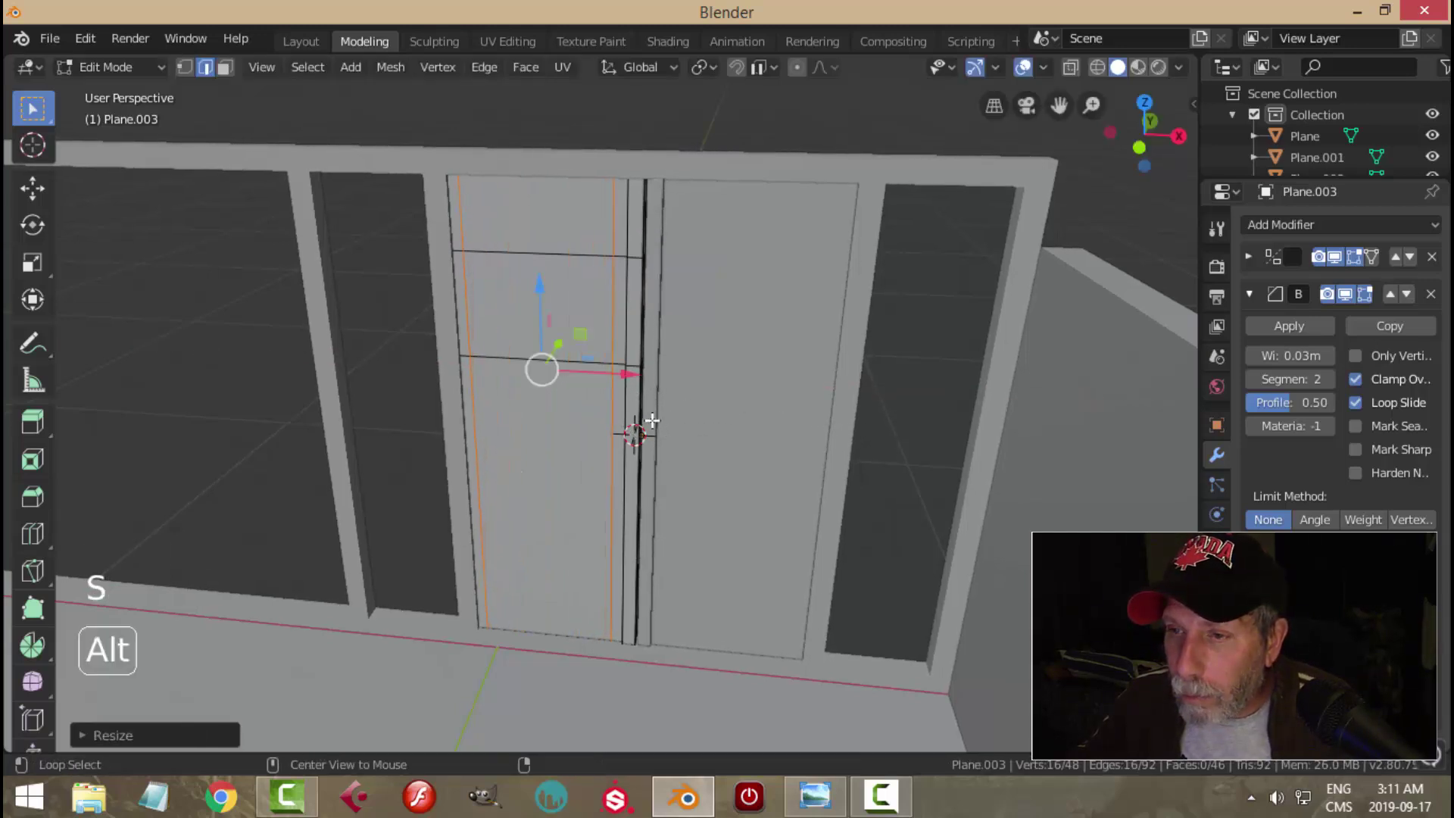
pyautogui.hotkey('alt', 'a')
pyautogui.moveTo(640, 422); pyautogui.dragTo(598, 442, button='middle')
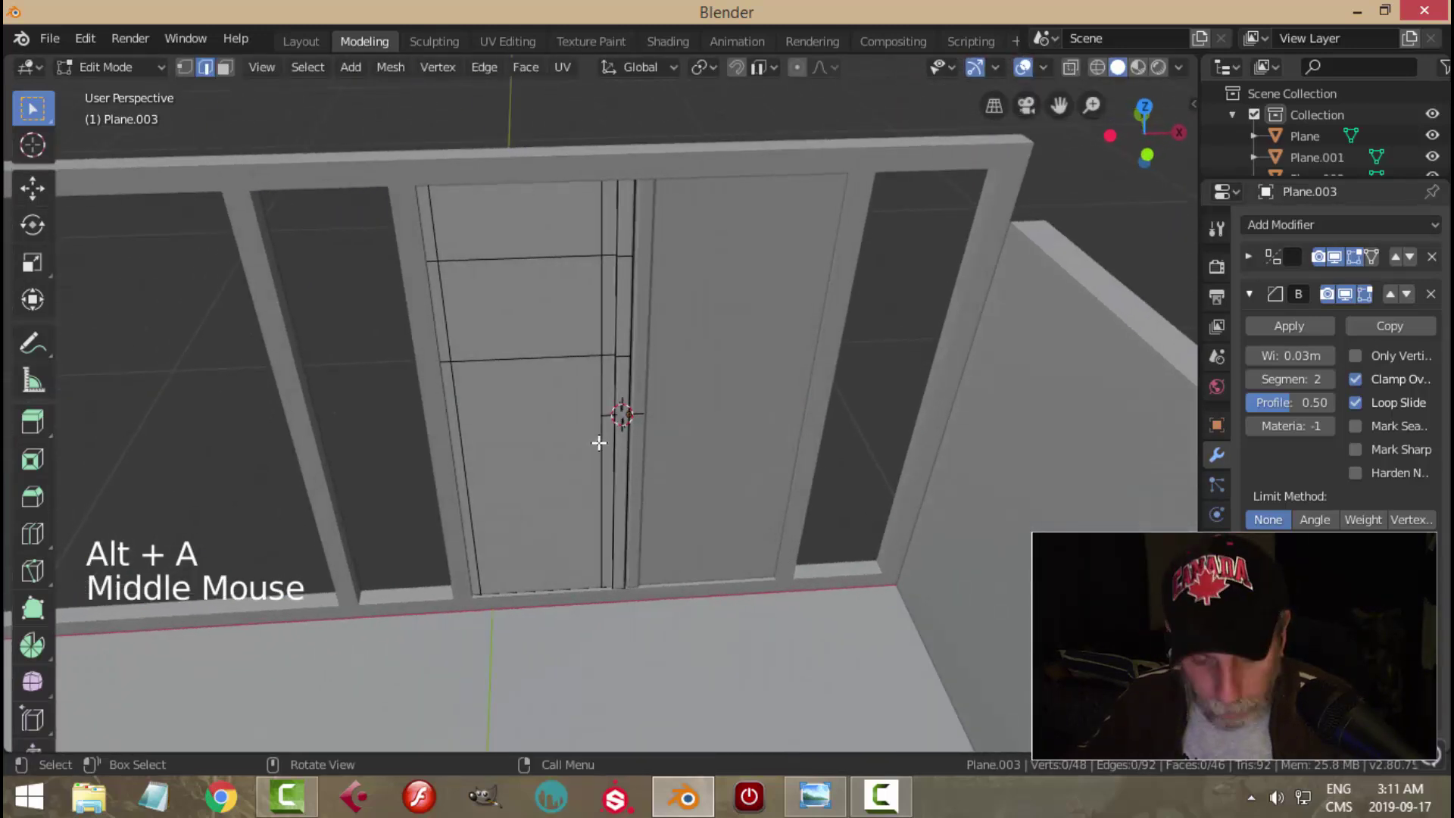
# Step: Select both horizontal edge loops around the window area and move them slightly up along Z
pyautogui.moveTo(557, 377)
pyautogui.mouseDown(button='middle')
pyautogui.moveTo(593, 350)
pyautogui.moveTo(542, 361)
pyautogui.mouseUp(button='middle')
pyautogui.keyDown('alt'); pyautogui.keyDown('shift'); pyautogui.click(562, 344); pyautogui.keyUp('shift'); pyautogui.keyUp('alt')
pyautogui.keyDown('alt'); pyautogui.keyDown('shift'); pyautogui.click(519, 261); pyautogui.keyUp('shift'); pyautogui.keyUp('alt')
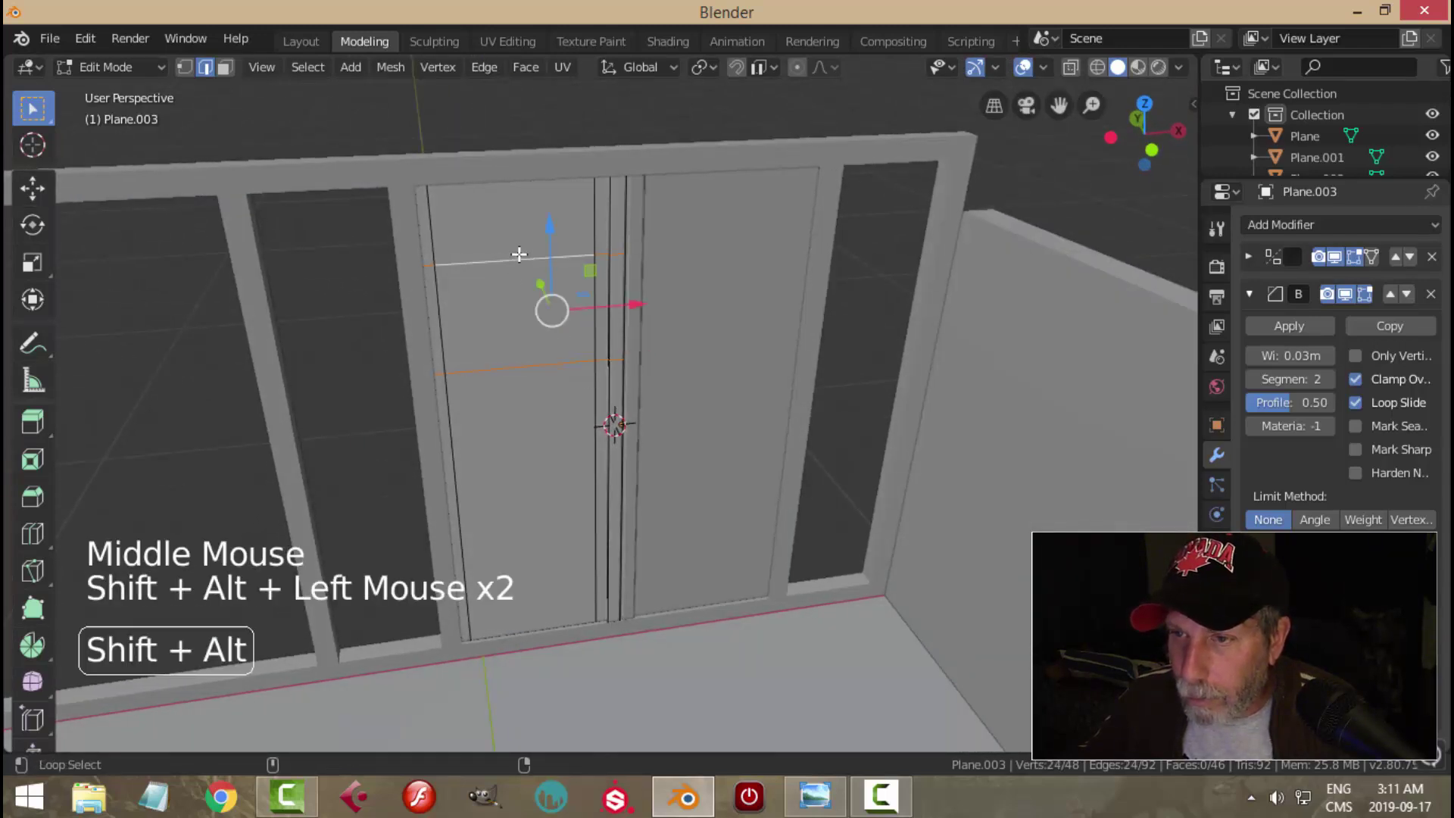
pyautogui.moveTo(558, 241); pyautogui.dragTo(561, 220)
pyautogui.hotkey('alt', 'a')
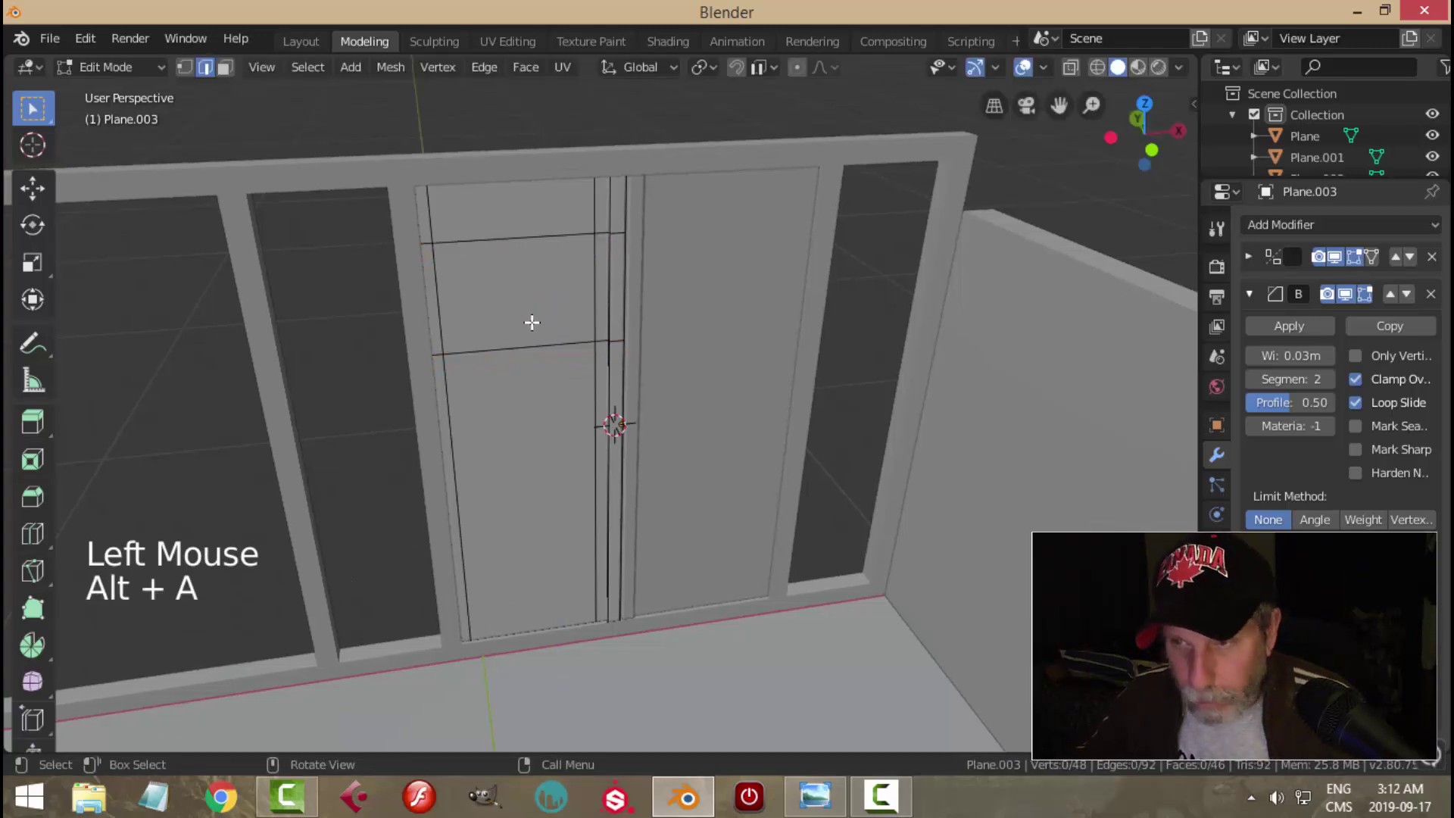
# Step: Try cutting window openings by bridging the front and back window faces with Bridge Edge Loops, and inspect the doors in Object Mode
pyautogui.press('3')
pyautogui.click(535, 321)
pyautogui.moveTo(520, 383)
pyautogui.mouseDown(button='middle')
pyautogui.moveTo(590, 340)
pyautogui.moveTo(628, 363)
pyautogui.moveTo(552, 415)
pyautogui.moveTo(532, 396)
pyautogui.mouseUp(button='middle')
pyautogui.keyDown('shift'); pyautogui.click(639, 367); pyautogui.keyUp('shift')
pyautogui.hotkey('ctrl', 'e')
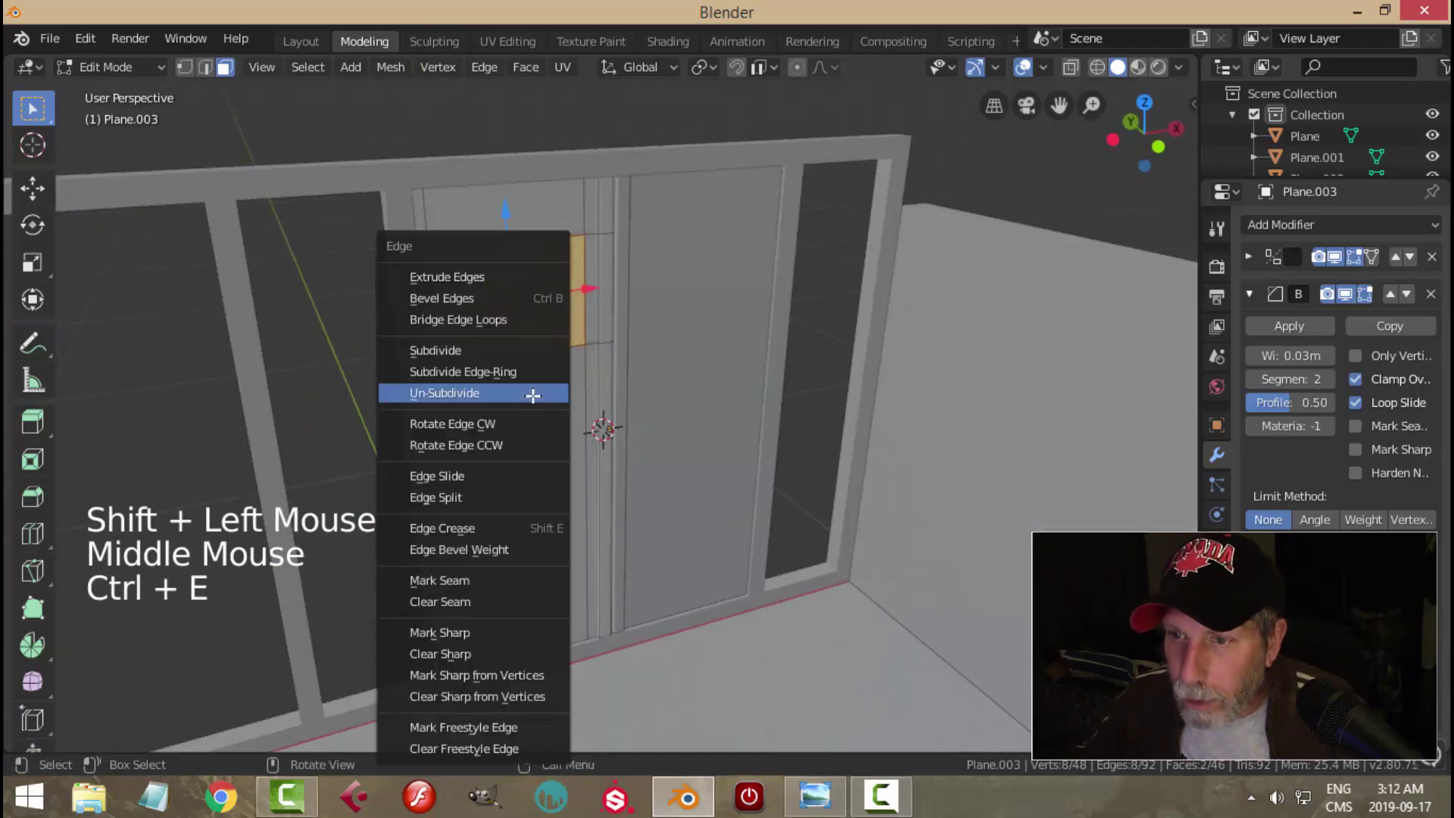
pyautogui.click(503, 319)
pyautogui.hotkey('alt', 'a')
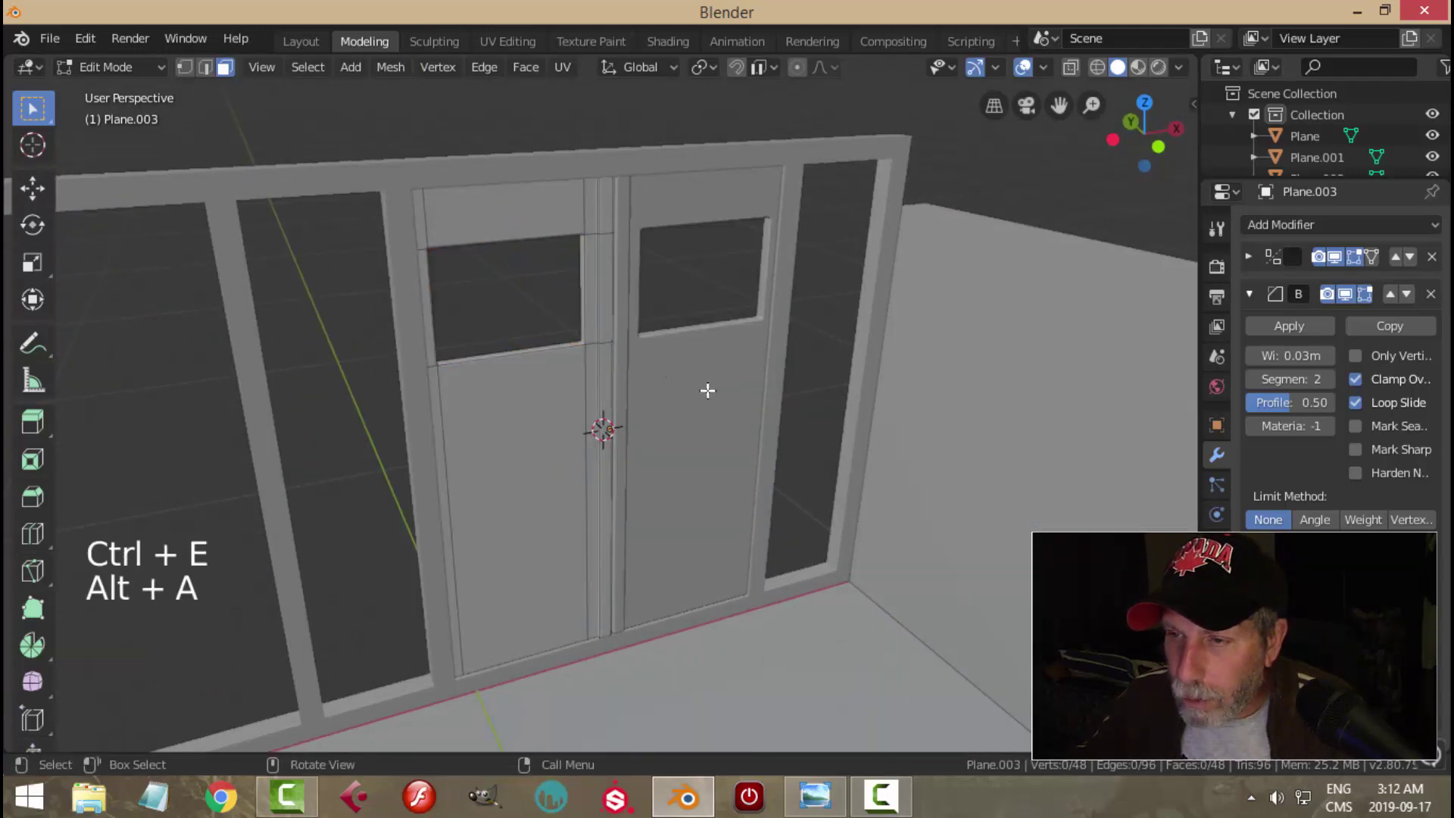
pyautogui.moveTo(719, 387); pyautogui.dragTo(620, 389, button='middle')
pyautogui.press('Tab')
pyautogui.hotkey('alt', 'a')
pyautogui.moveTo(721, 398); pyautogui.dragTo(761, 370, button='middle')
# Step: Undo the window opening back to before the front and back faces were bridged
pyautogui.hotkey('ctrl', 'z')
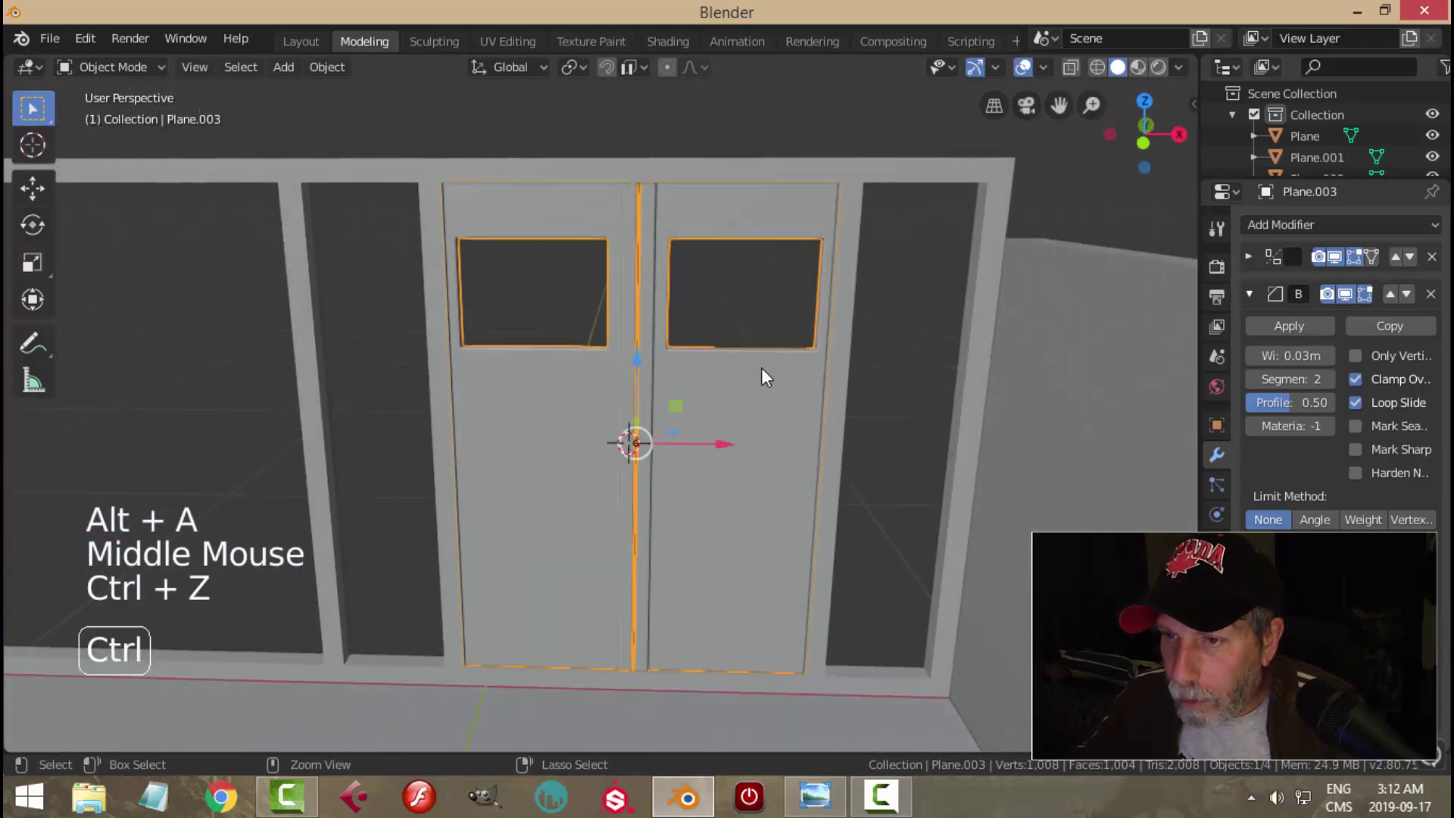
pyautogui.hotkey('ctrl', 'z')
pyautogui.hotkey('ctrl', 'z')
pyautogui.hotkey('ctrl', 'z')
pyautogui.hotkey('ctrl', 'z')
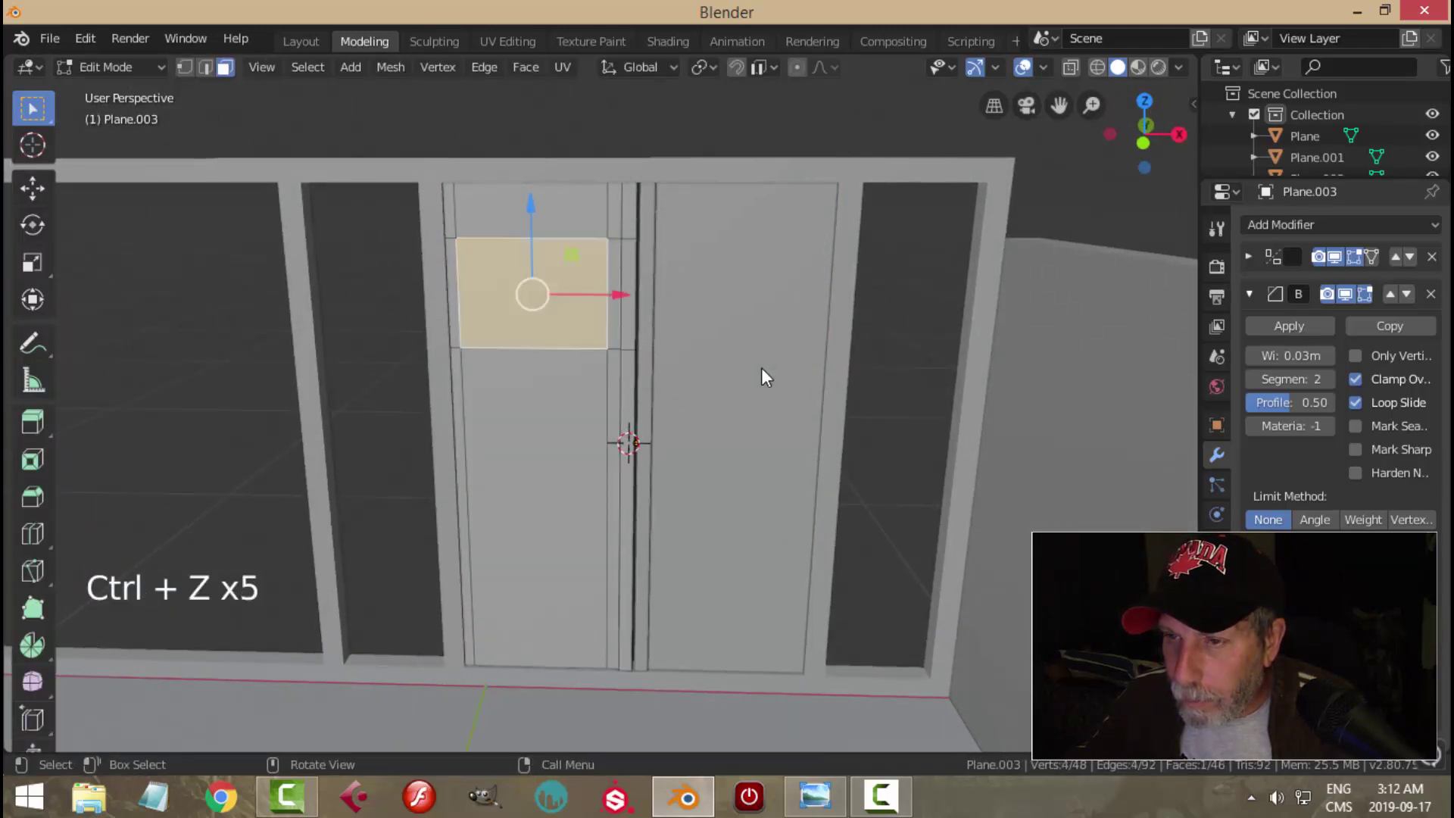
# Step: Move the door panel's outer vertical edge loop slightly inward along X to widen the border beside the window
pyautogui.hotkey('alt', 'a')
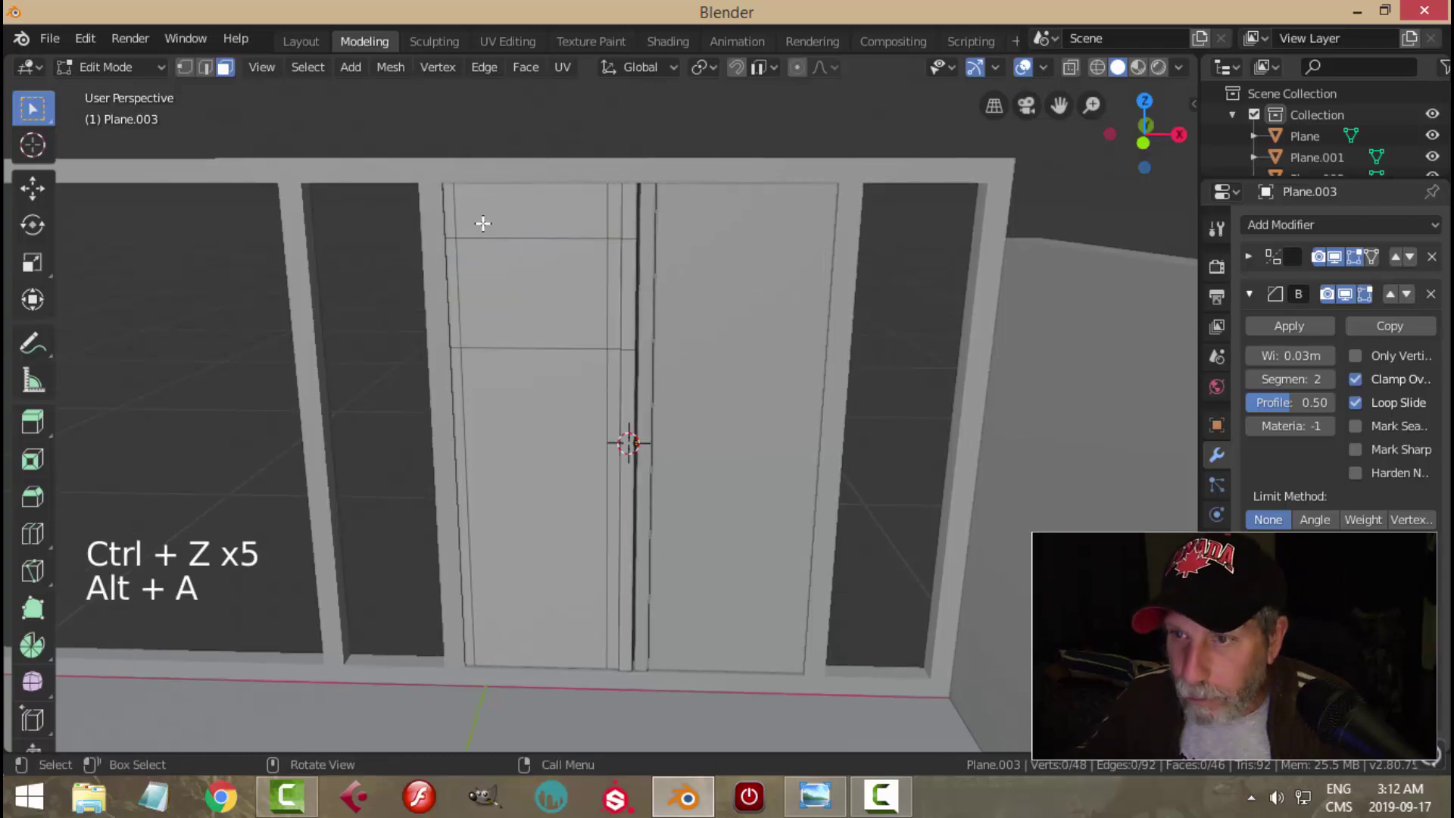
pyautogui.keyDown('alt'); pyautogui.keyDown('shift'); pyautogui.click(457, 218); pyautogui.keyUp('shift'); pyautogui.keyUp('alt')
pyautogui.press('2')
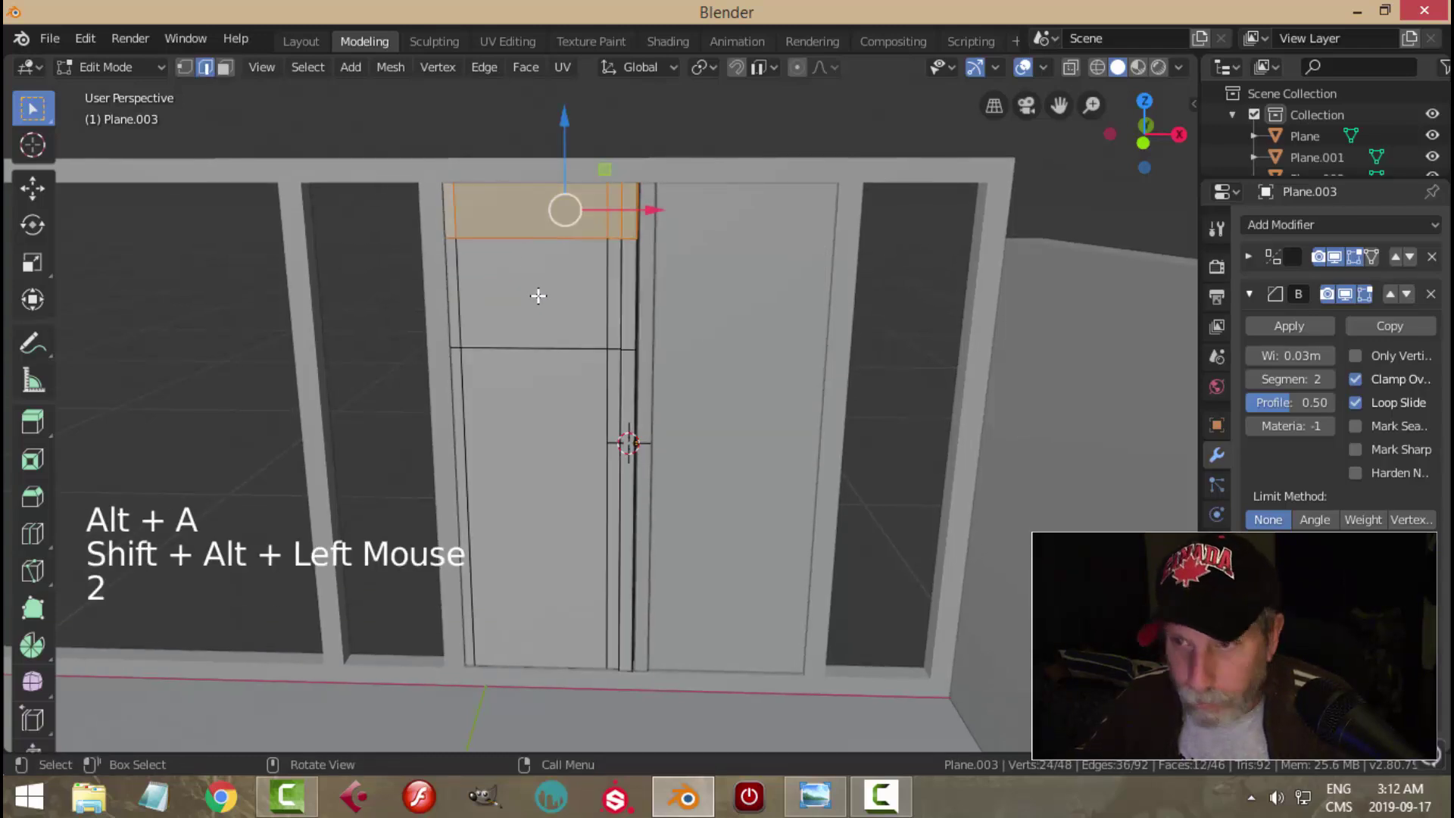
pyautogui.hotkey('alt', 'a')
pyautogui.keyDown('alt'); pyautogui.keyDown('shift'); pyautogui.click(461, 276); pyautogui.keyUp('shift'); pyautogui.keyUp('alt')
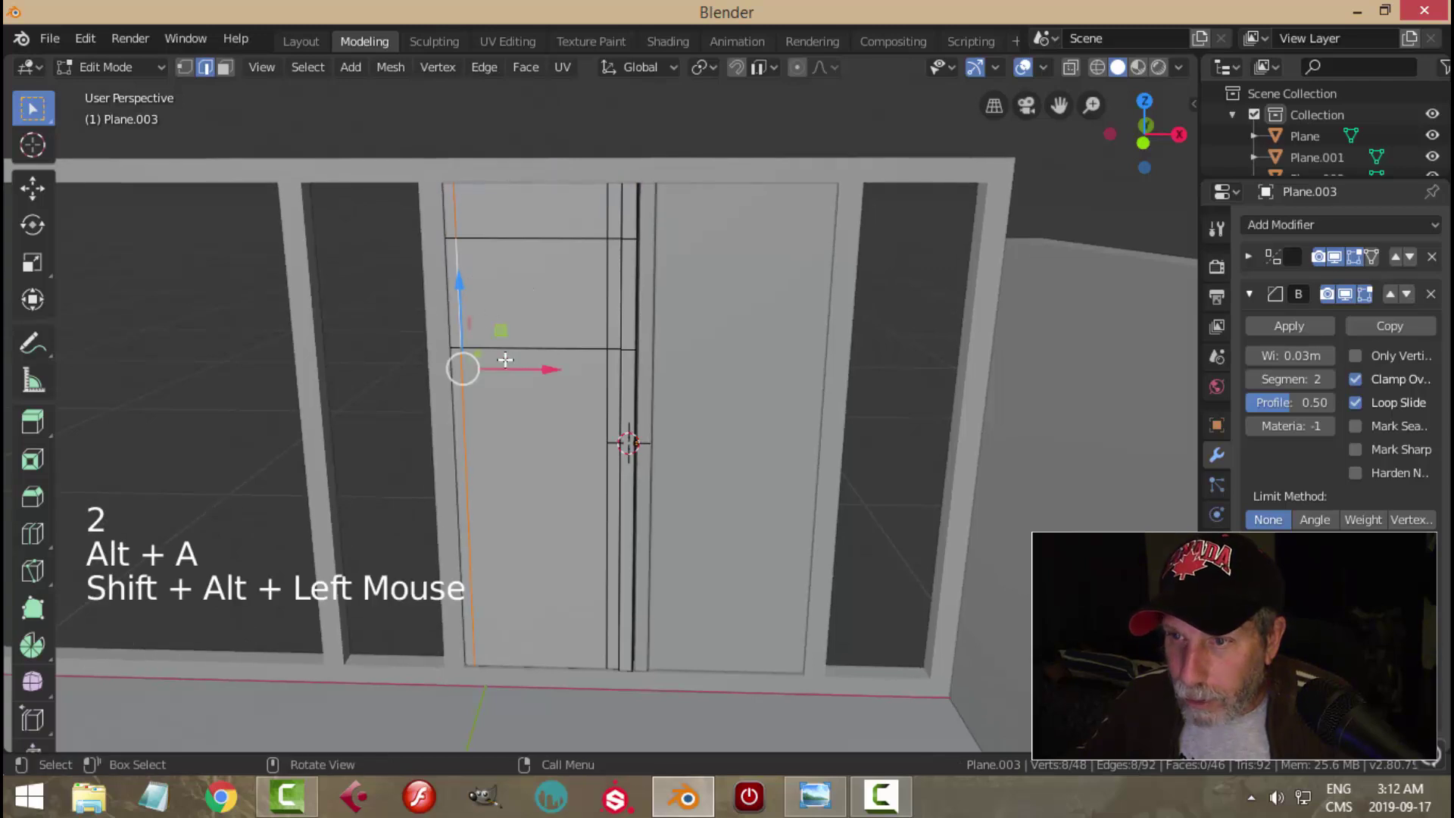
pyautogui.moveTo(538, 369); pyautogui.dragTo(557, 364)
pyautogui.hotkey('alt', 'a')
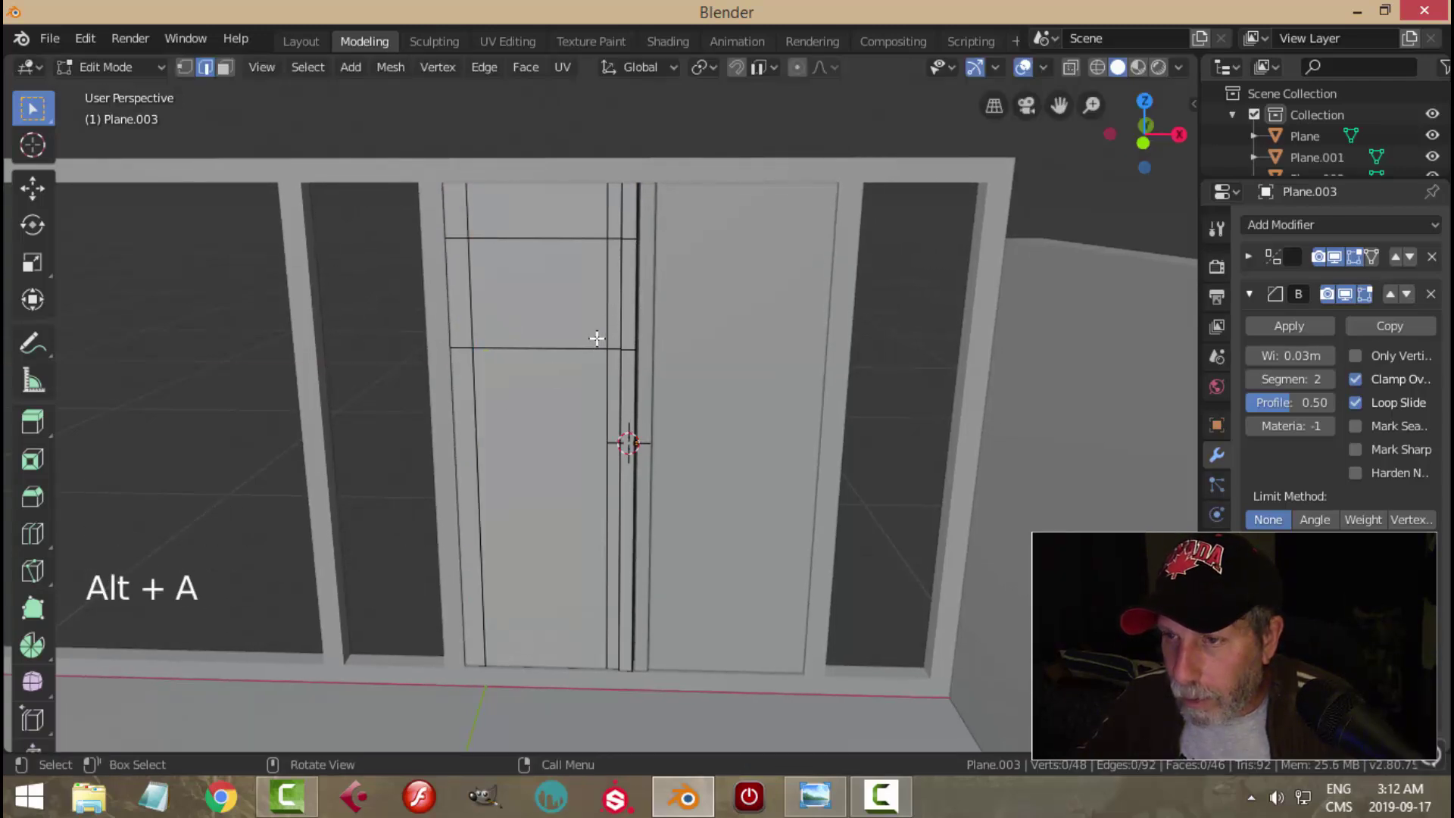
# Step: Cut the window openings by bridging the front and back window faces with Bridge Edge Loops, and return to Object Mode
pyautogui.keyDown('alt'); pyautogui.keyDown('shift'); pyautogui.click(606, 291); pyautogui.keyUp('shift'); pyautogui.keyUp('alt')
pyautogui.hotkey('alt', 'a')
pyautogui.moveTo(522, 369); pyautogui.dragTo(581, 406, button='middle')
pyautogui.press('3')
pyautogui.click(539, 293)
pyautogui.keyDown('shift'); pyautogui.click(645, 370); pyautogui.keyUp('shift')
pyautogui.hotkey('ctrl', 'e')
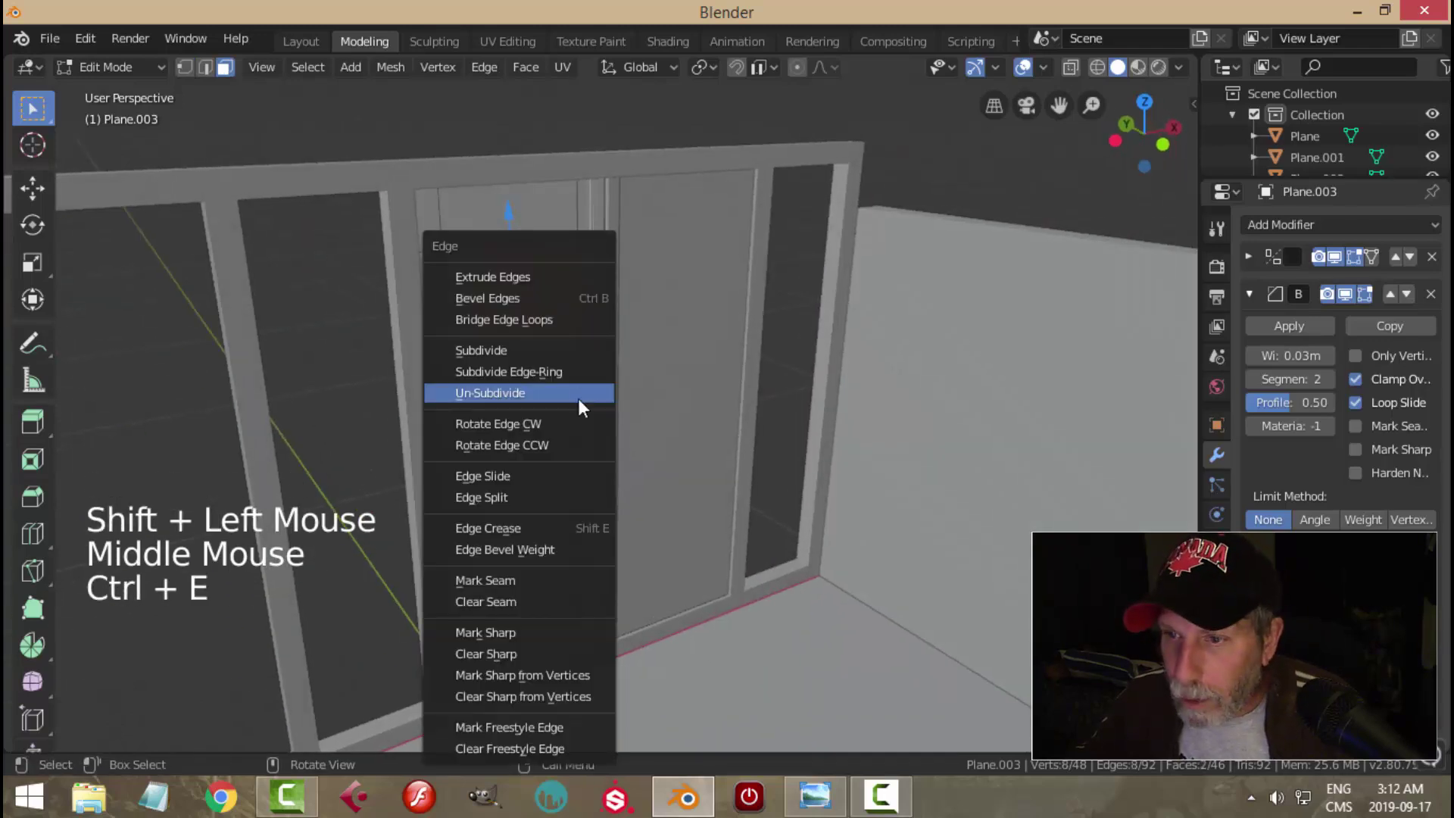
pyautogui.click(559, 320)
pyautogui.hotkey('alt', 'a')
pyautogui.moveTo(633, 357); pyautogui.dragTo(583, 393, button='middle')
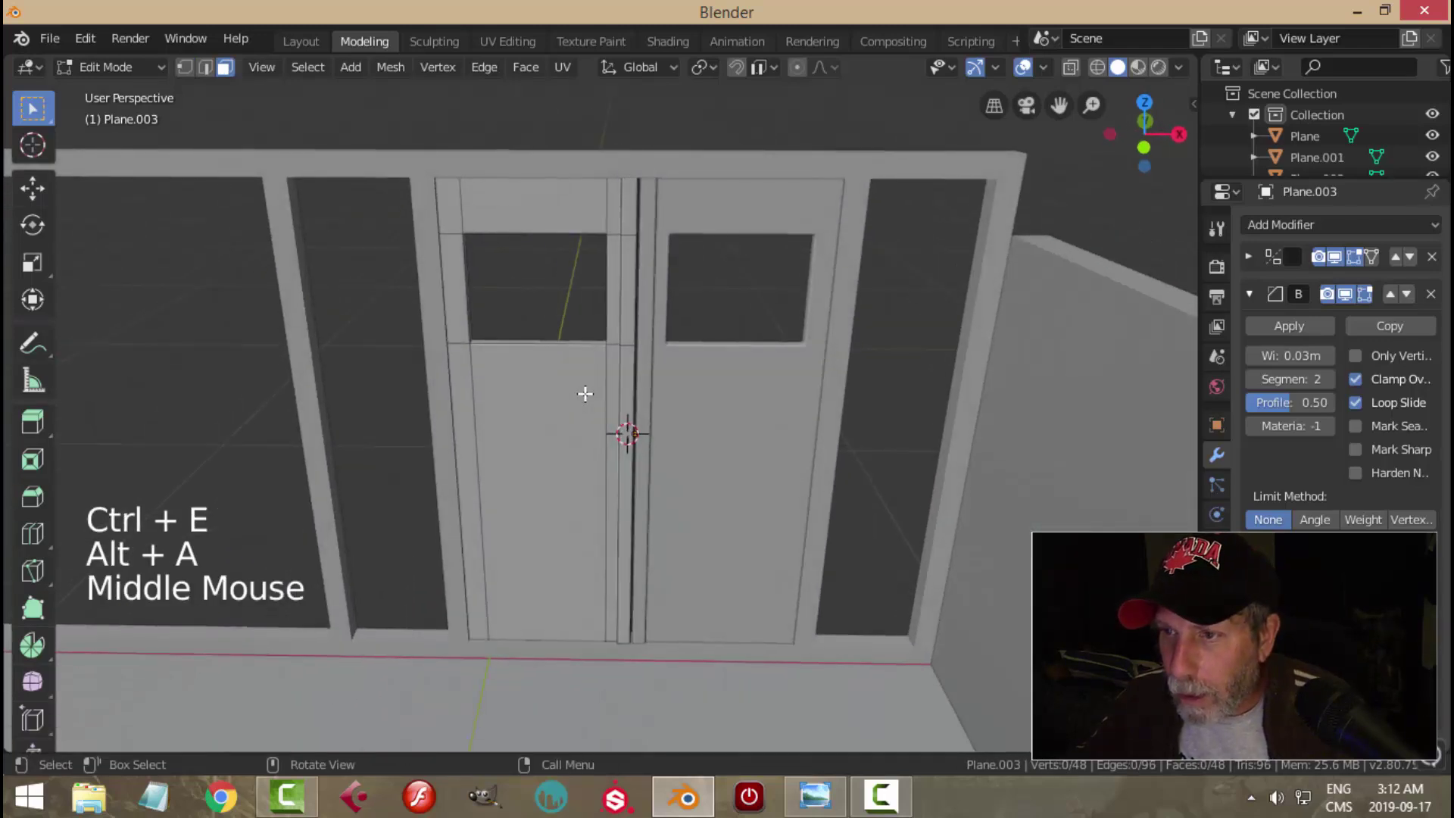
pyautogui.press('Tab')
pyautogui.hotkey('alt', 'a')
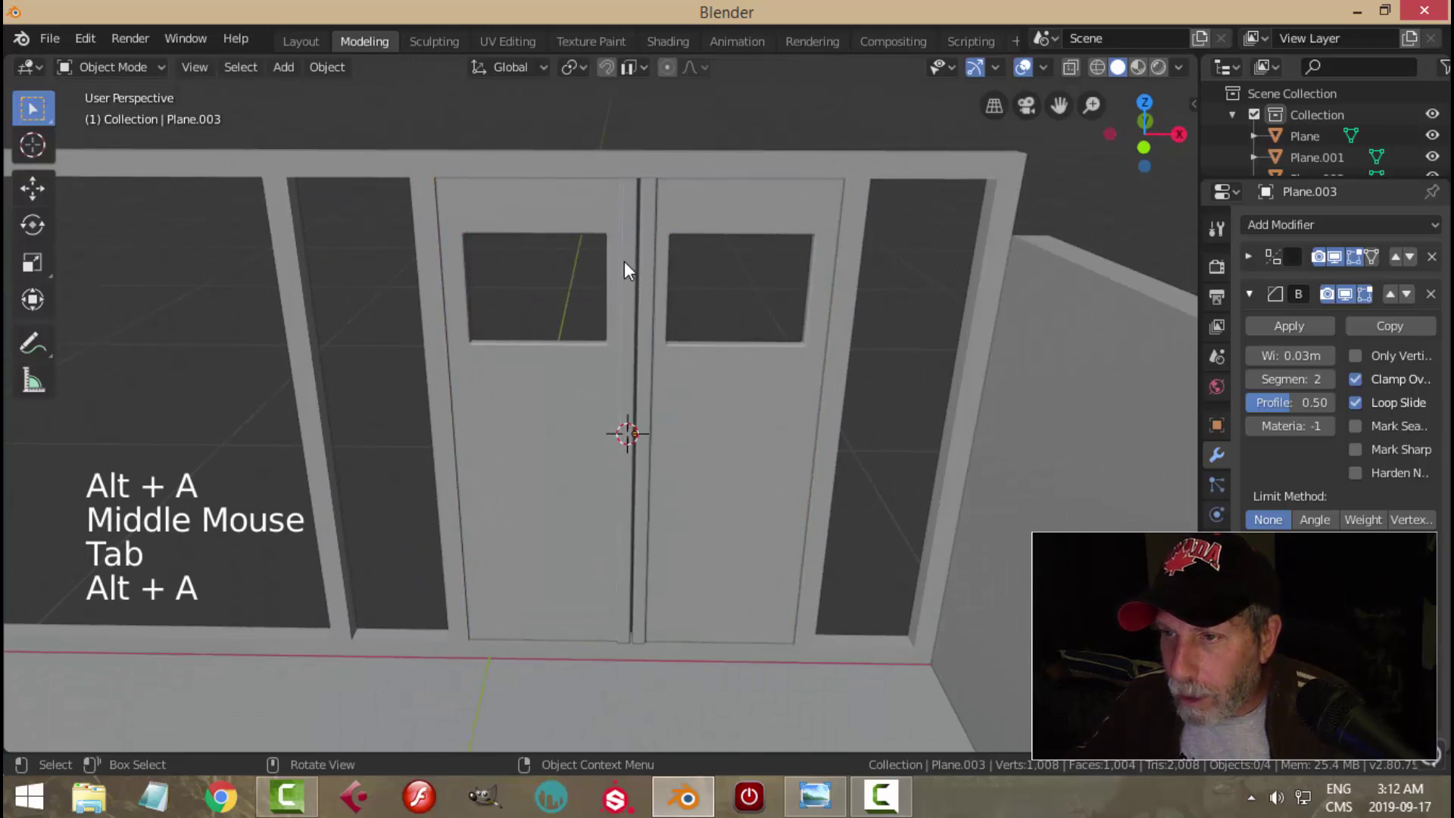
# Step: Add two horizontal loop cuts across the left door below its window, marking the height of a handle recess
pyautogui.scroll(2, 624, 250)
pyautogui.moveTo(625, 250)
pyautogui.mouseDown(button='middle')
pyautogui.moveTo(634, 262)
pyautogui.moveTo(617, 241)
pyautogui.mouseUp(button='middle')
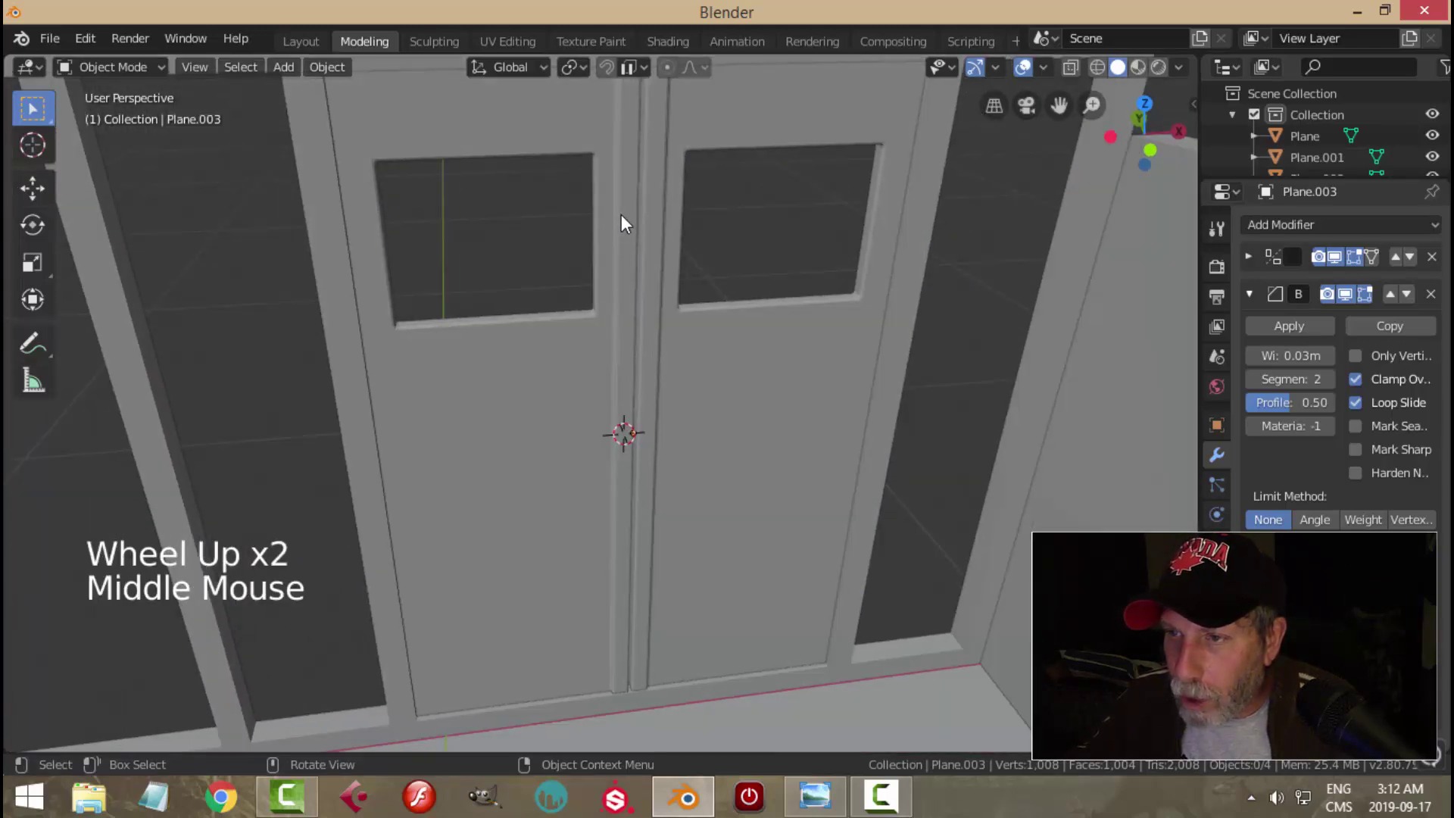
pyautogui.scroll(-3, 423, 280)
pyautogui.moveTo(423, 281); pyautogui.dragTo(591, 420, button='middle')
pyautogui.moveTo(590, 421); pyautogui.dragTo(627, 382, button='middle')
pyautogui.click(615, 396)
pyautogui.press('Tab')
pyautogui.scroll(2, 626, 395)
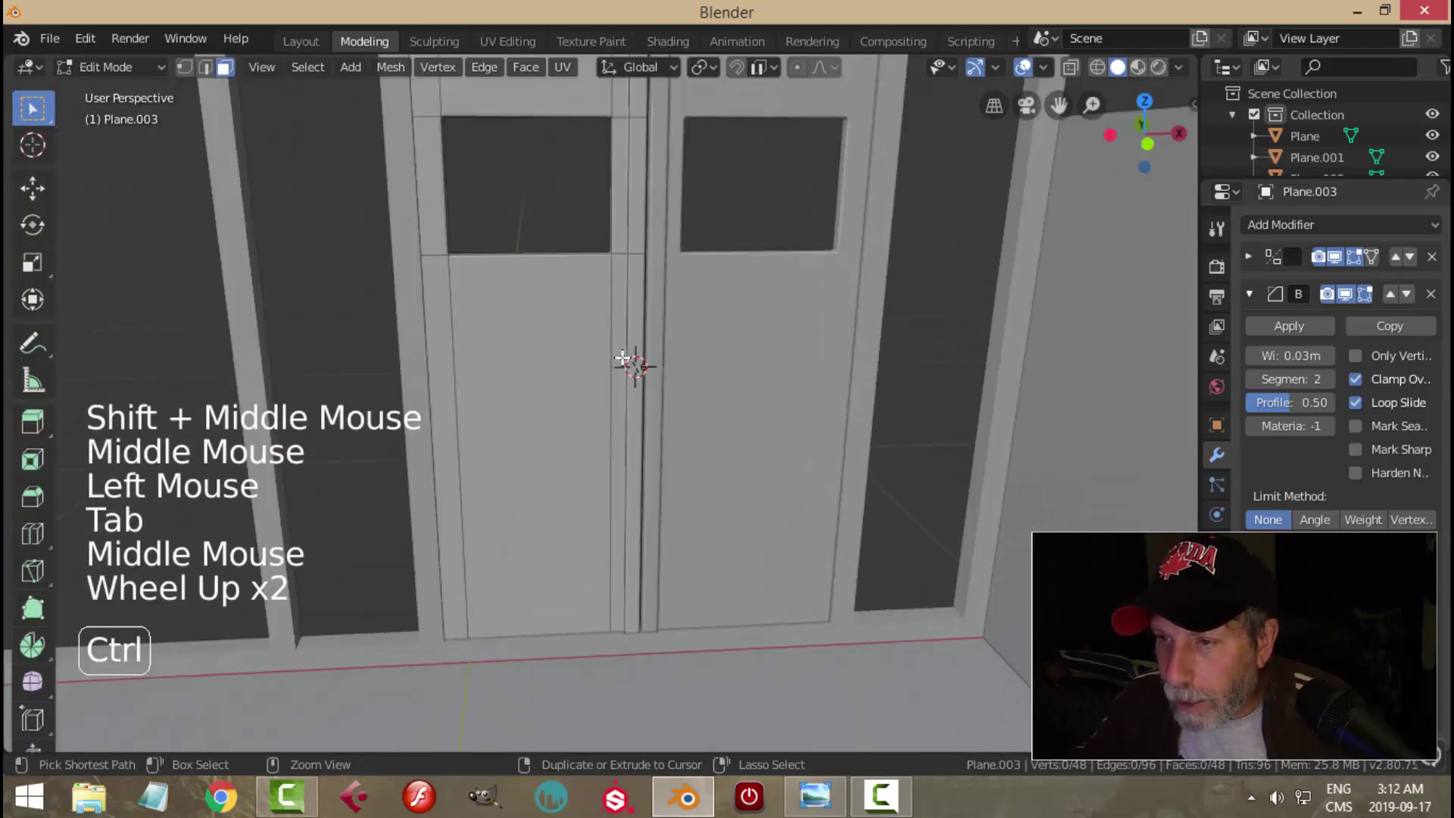
pyautogui.hotkey('ctrl', 'r')
pyautogui.click(626, 362)
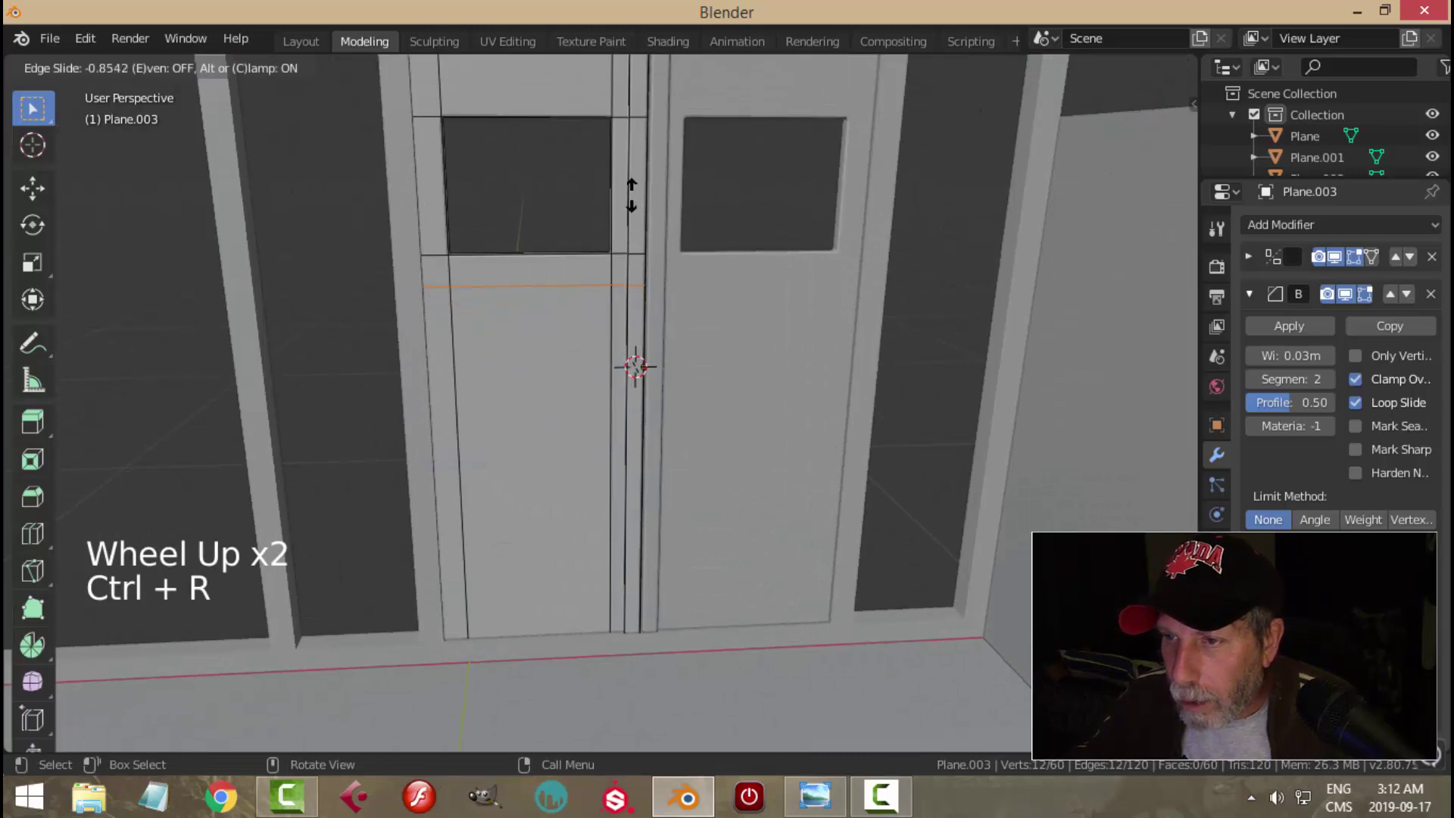
pyautogui.click(630, 185)
pyautogui.hotkey('ctrl', 'r')
pyautogui.click(619, 269)
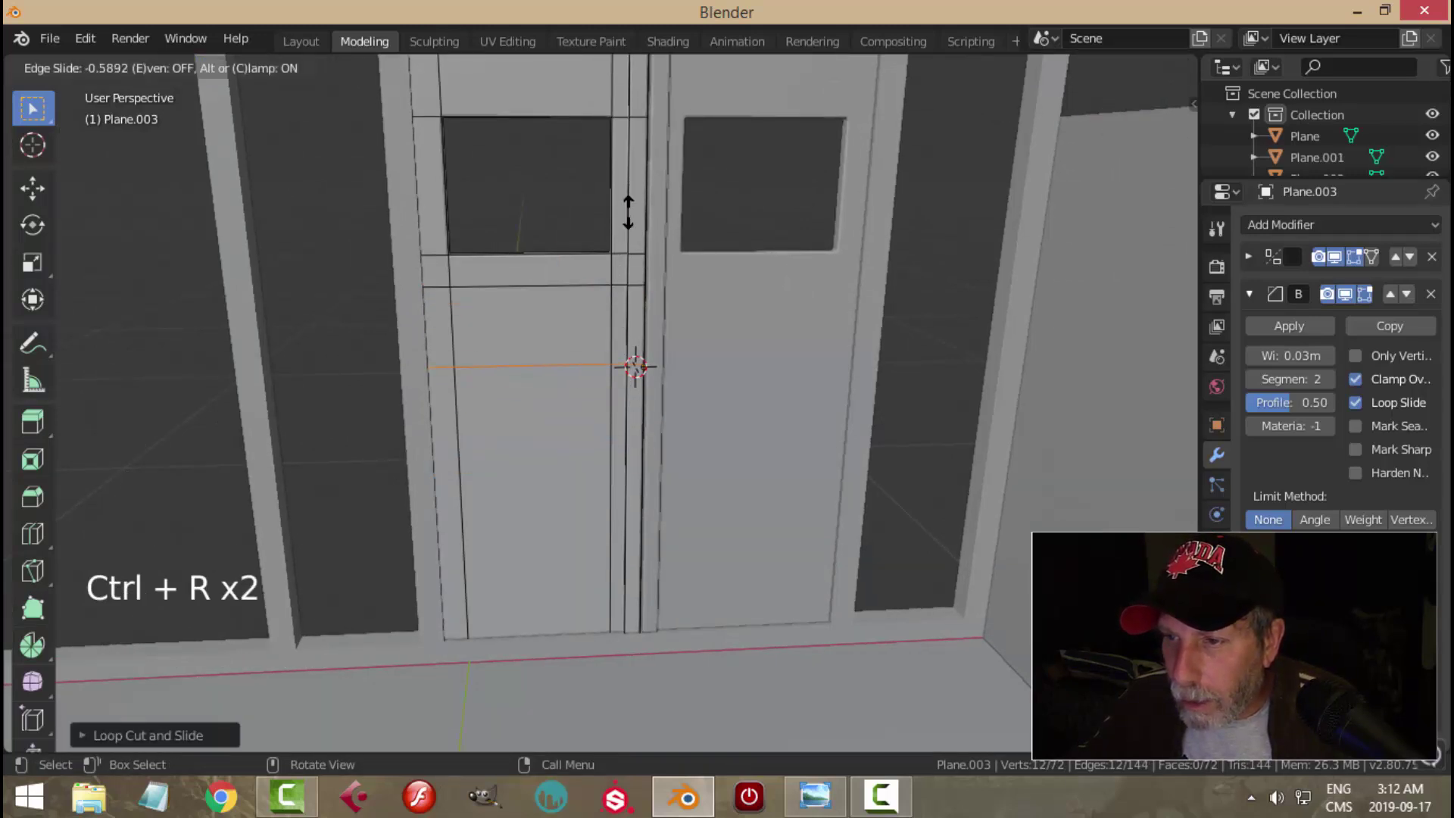
pyautogui.click(629, 189)
pyautogui.hotkey('alt', 'a')
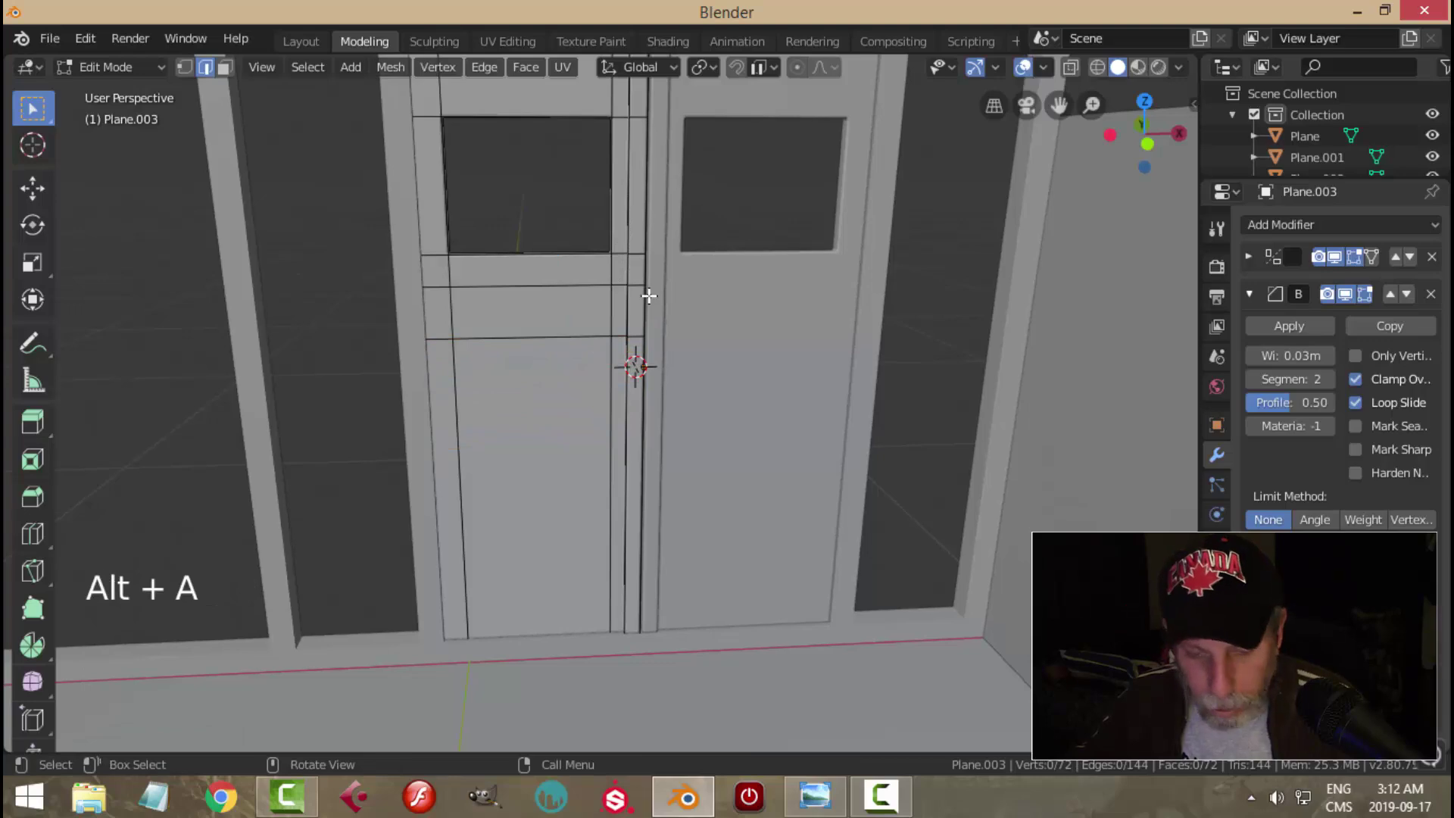
# Step: Try insetting the small face between the two horizontal cuts beside the door's meeting edge
pyautogui.press('3')
pyautogui.click(621, 310)
pyautogui.moveTo(621, 310); pyautogui.dragTo(680, 429, button='middle')
pyautogui.scroll(1, 641, 410)
pyautogui.scroll(2, 626, 439)
pyautogui.press('i')
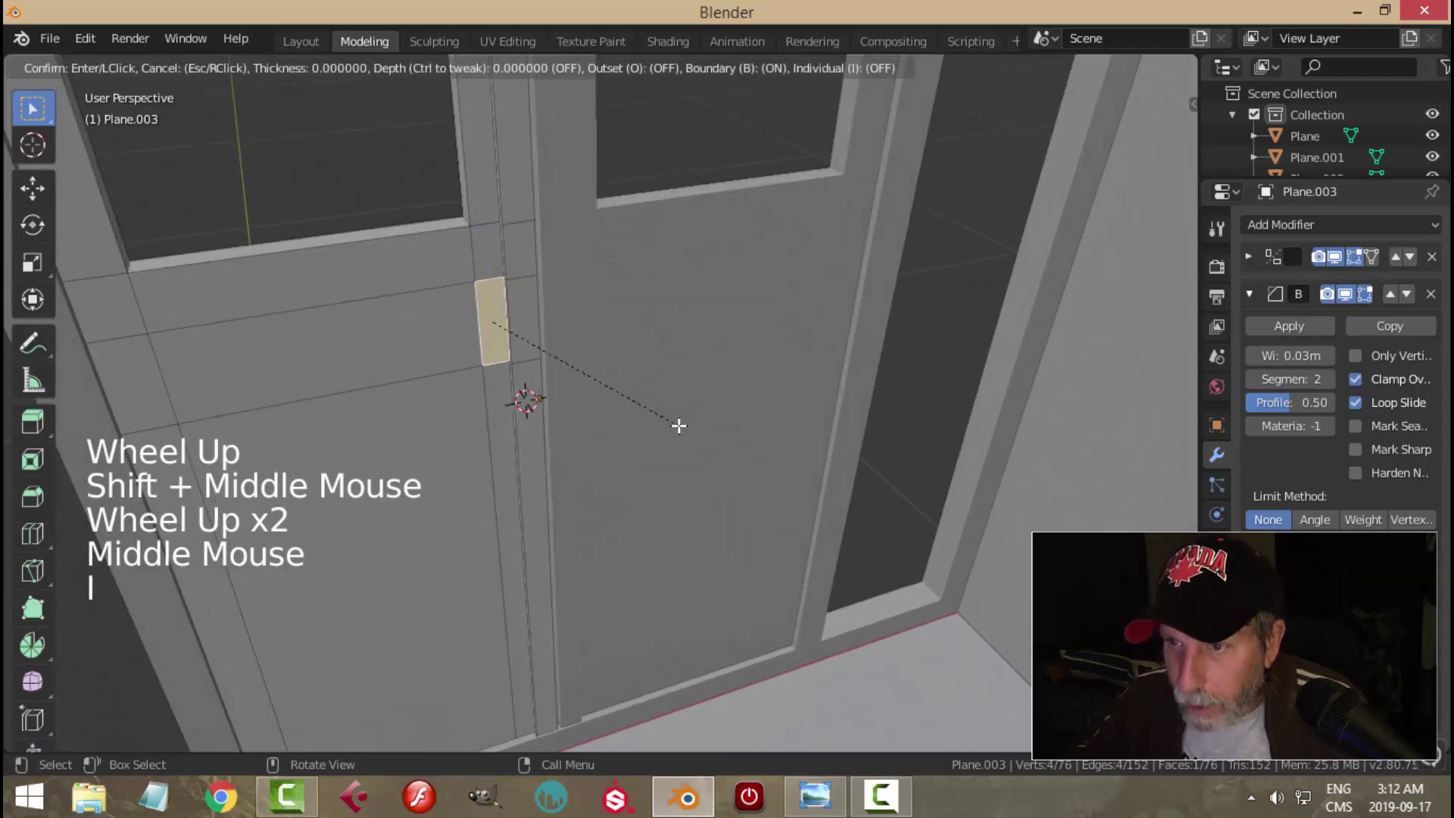
pyautogui.click(662, 427)
pyautogui.moveTo(660, 428); pyautogui.dragTo(671, 438, button='middle')
pyautogui.press('w')
pyautogui.press('Escape')
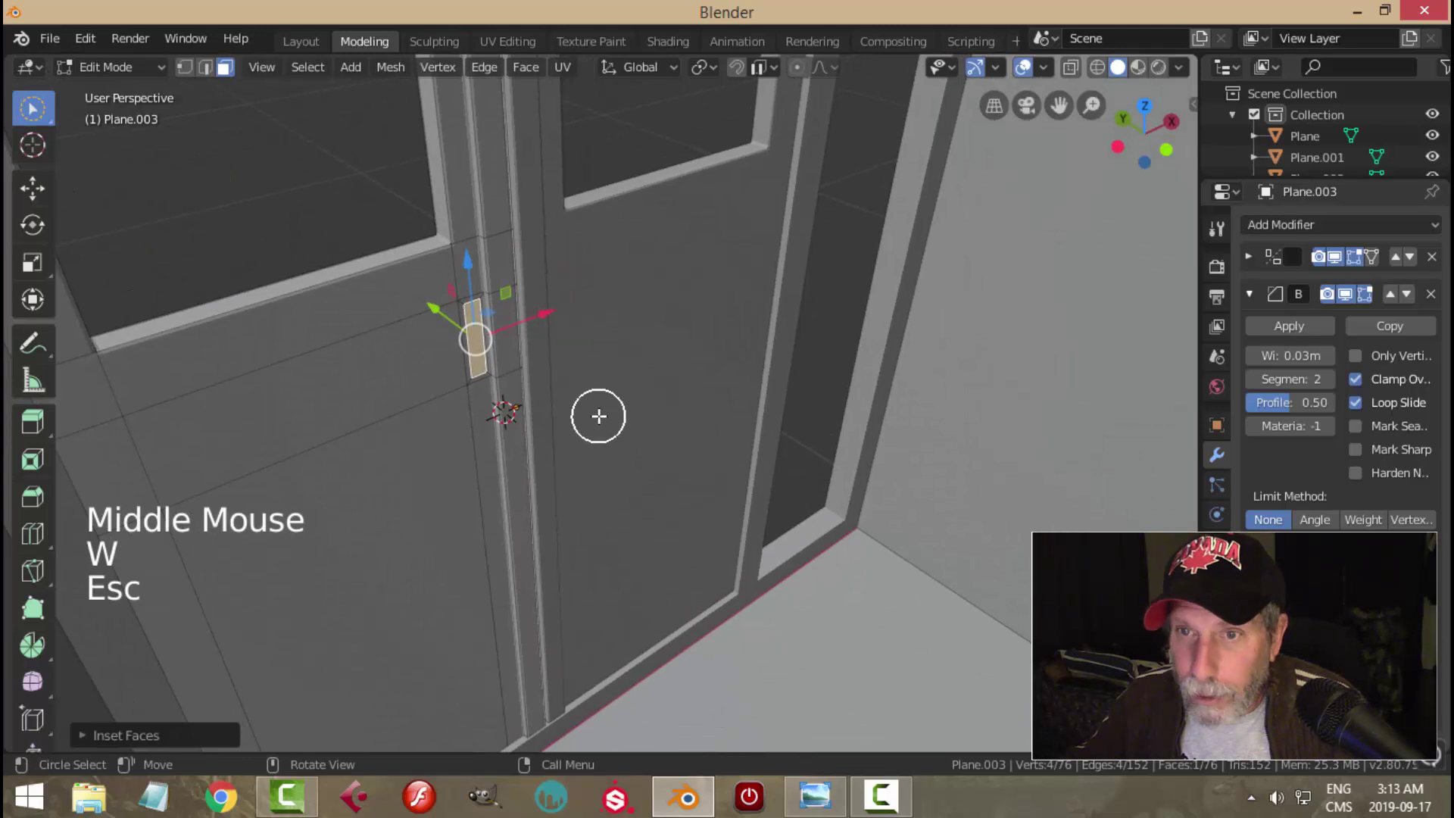
# Step: Try extruding the inset handle face into the door, scaling it along X, and checking the doors in Object Mode
pyautogui.click(32, 187)
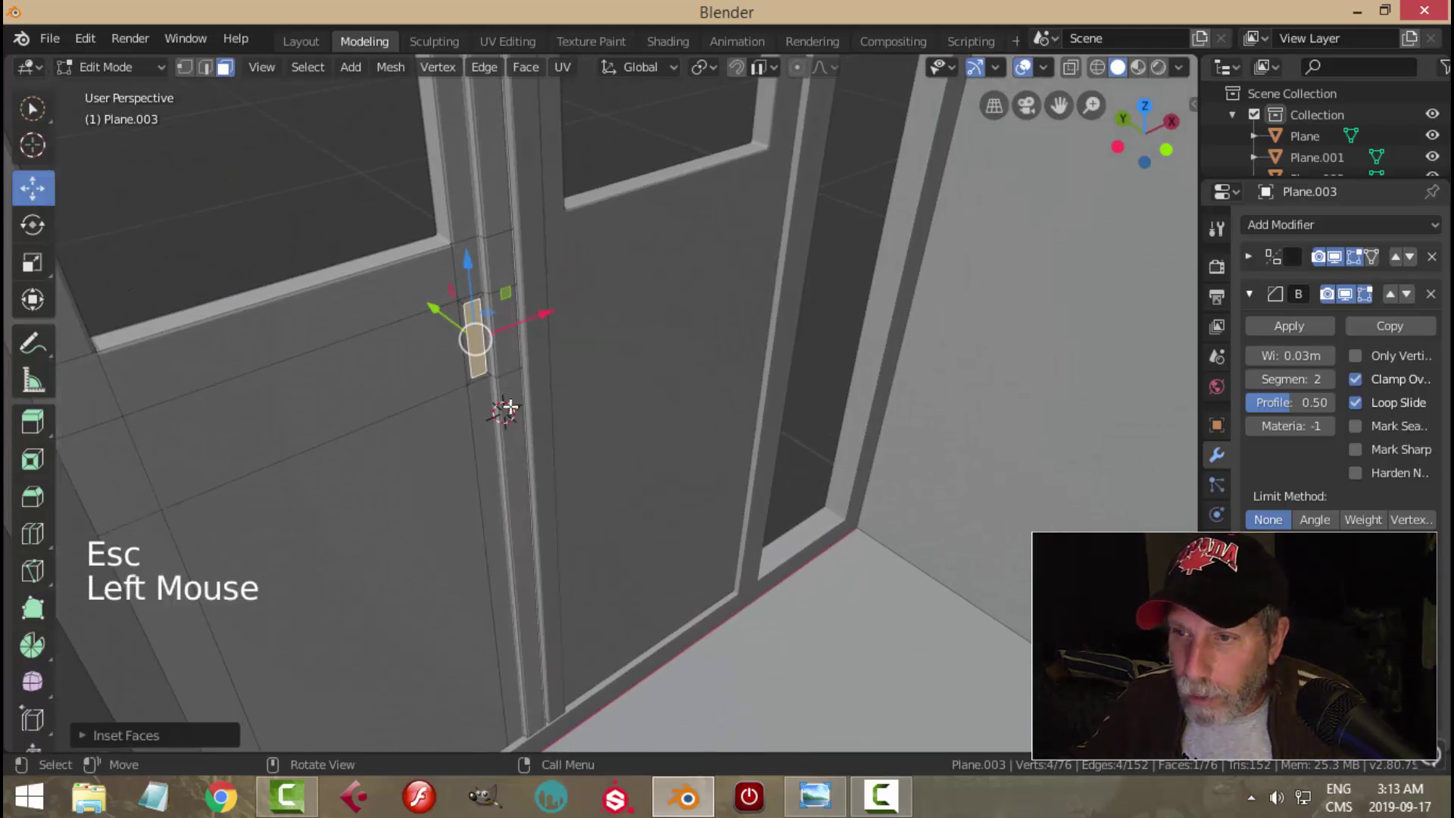
pyautogui.press('e')
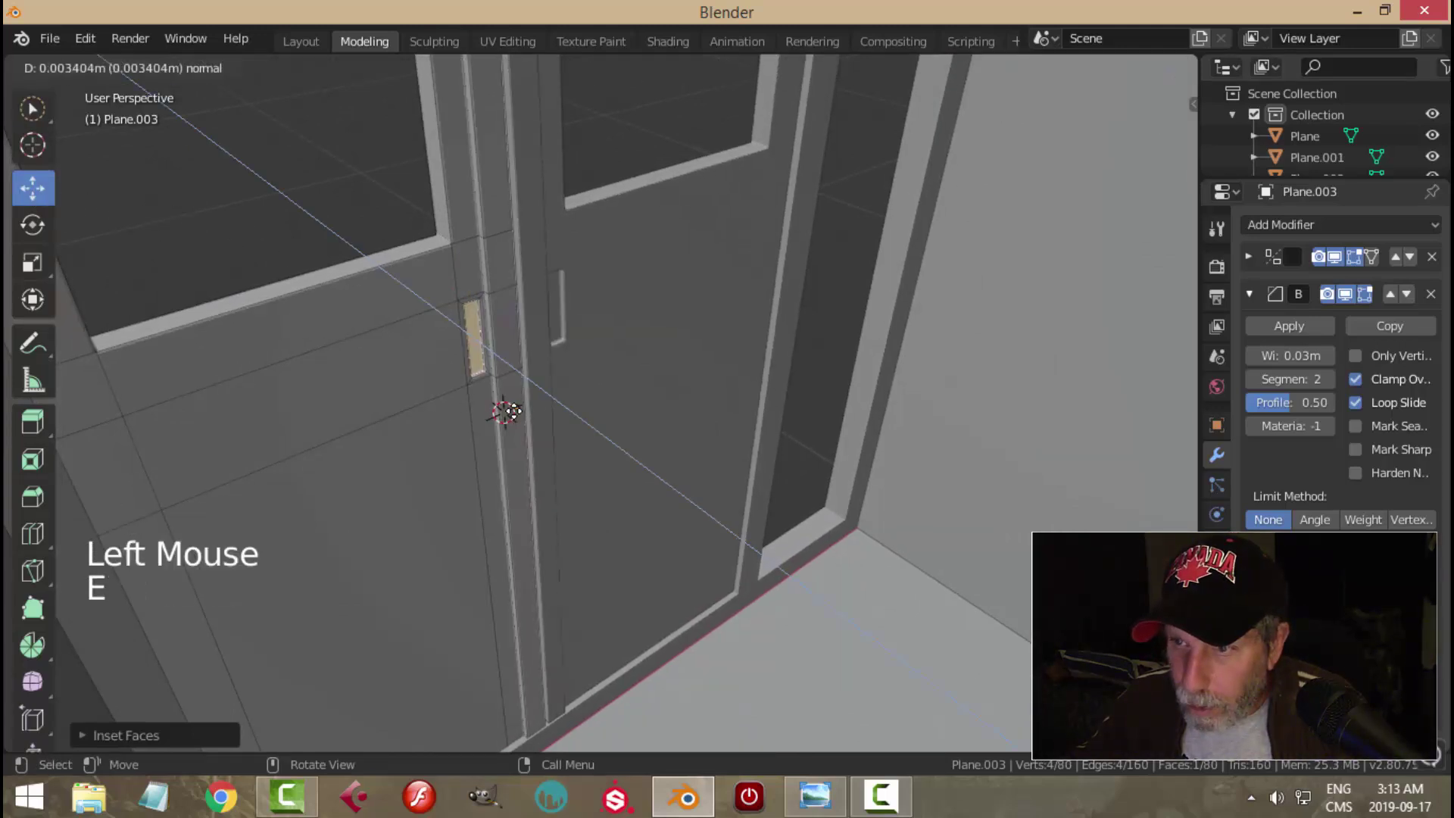
pyautogui.click(507, 411)
pyautogui.moveTo(591, 397); pyautogui.dragTo(568, 396, button='middle')
pyautogui.press('s')
pyautogui.press('x')
pyautogui.click(615, 374)
pyautogui.press('Tab')
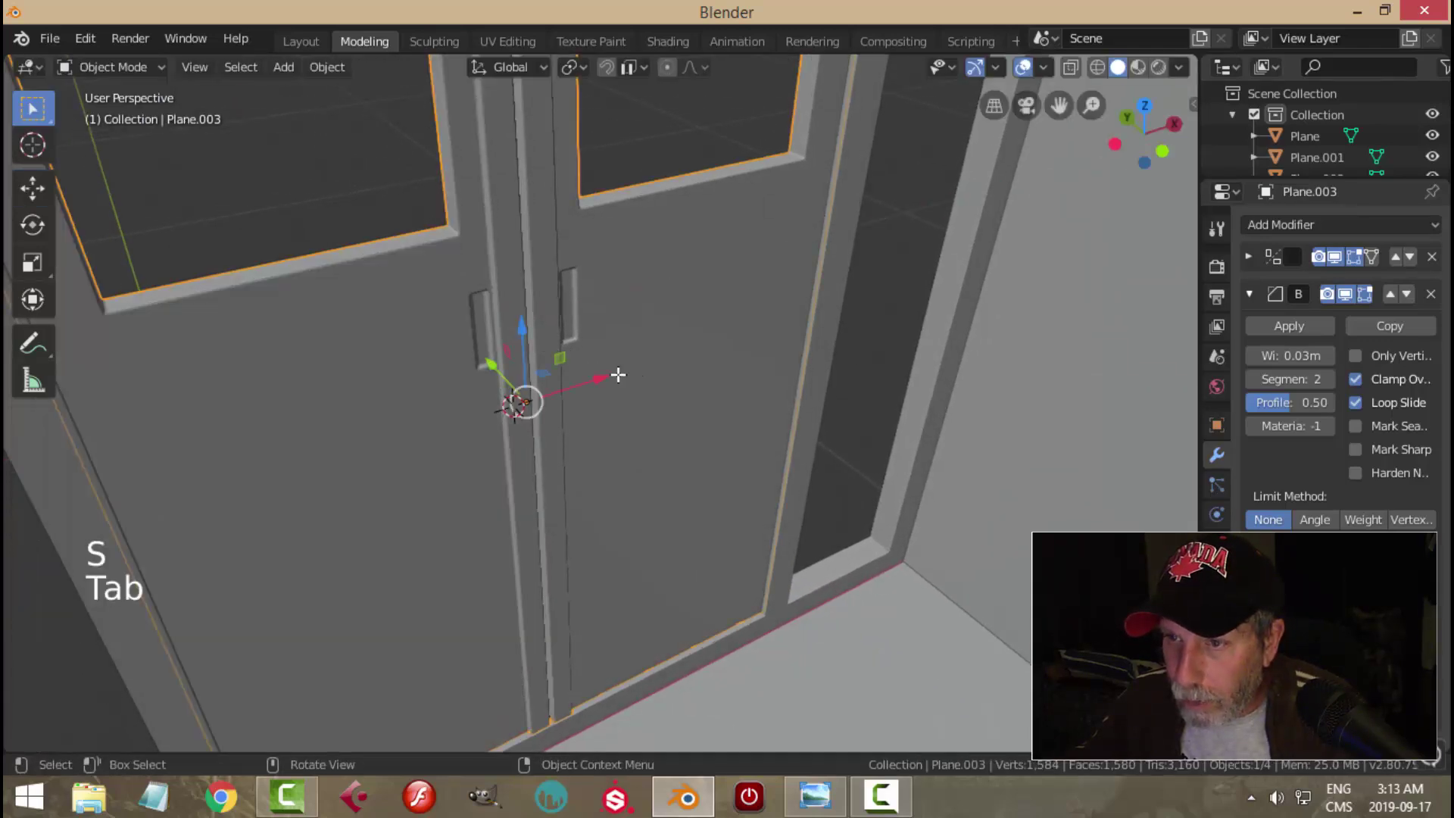
pyautogui.hotkey('alt', 'a')
pyautogui.scroll(-4, 585, 381)
pyautogui.moveTo(585, 379); pyautogui.dragTo(553, 395, button='middle')
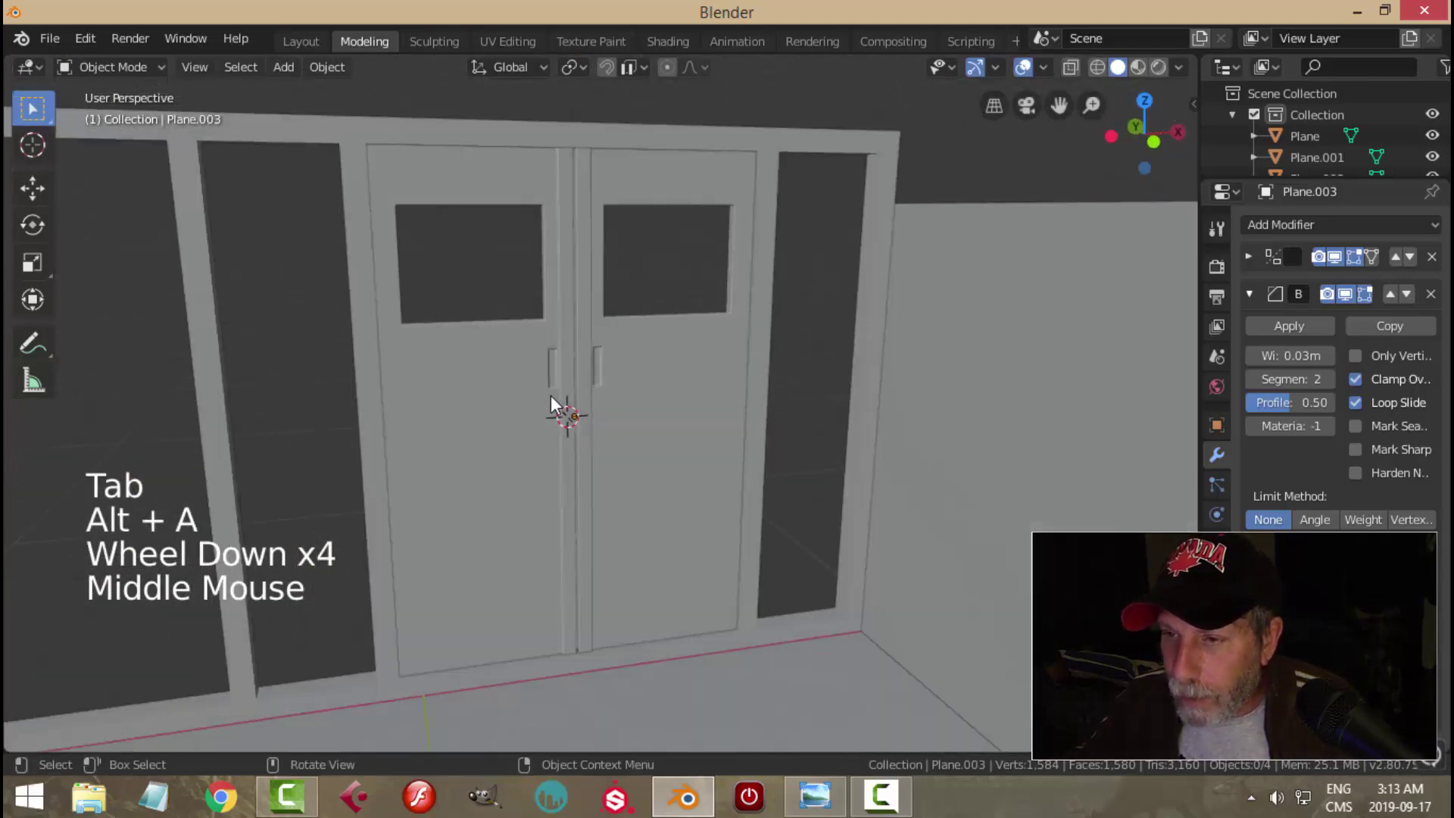
pyautogui.scroll(1, 556, 393)
# Step: Undo the handle recess back to the door with only the two horizontal loop cuts
pyautogui.hotkey('ctrl', 'z')
pyautogui.scroll(6, 567, 362)
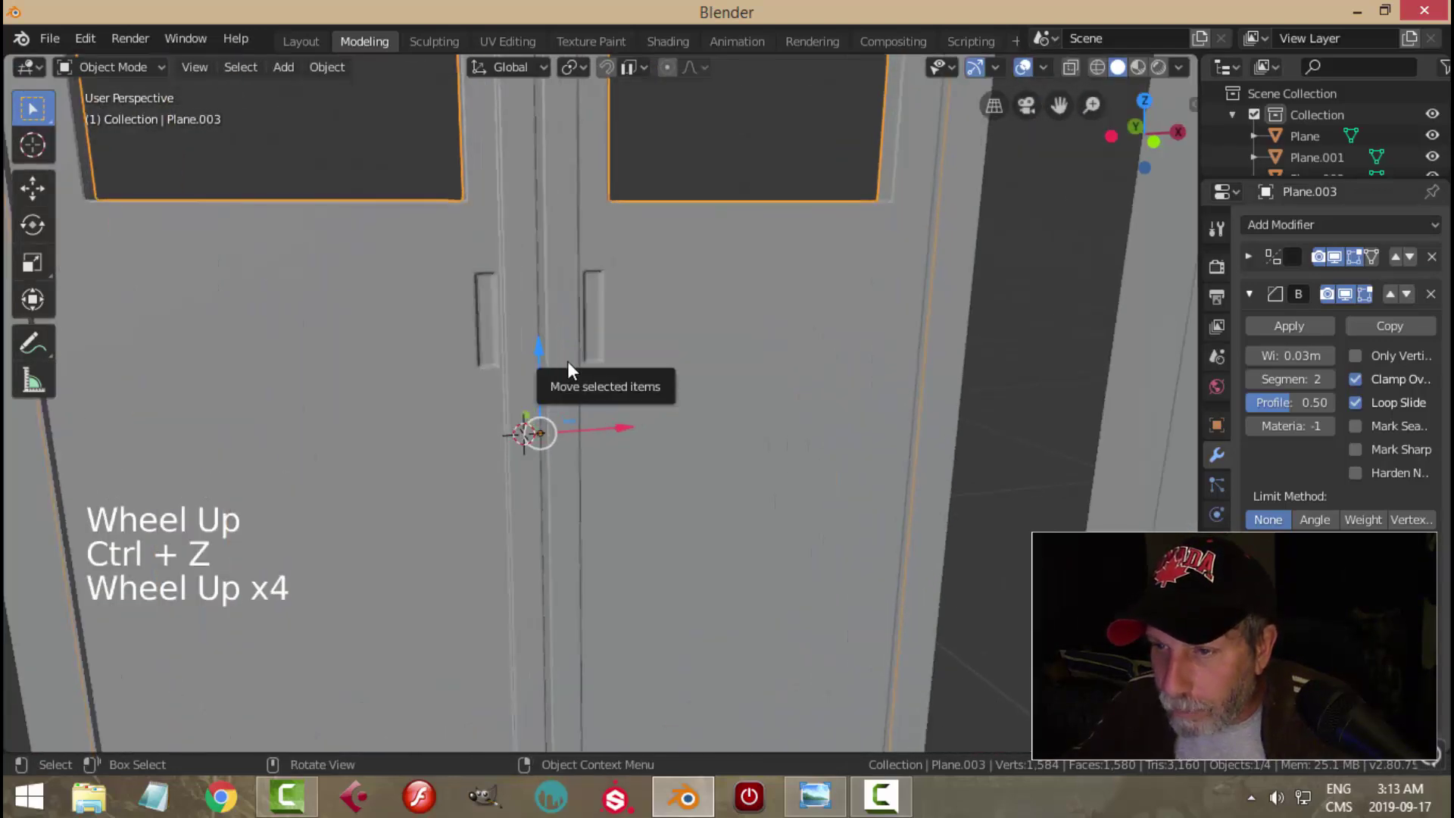
pyautogui.hotkey('ctrl', 'z')
pyautogui.hotkey('ctrl', 'z')
pyautogui.hotkey('ctrl', 'z')
pyautogui.hotkey('ctrl', 'z')
pyautogui.hotkey('ctrl', 'z')
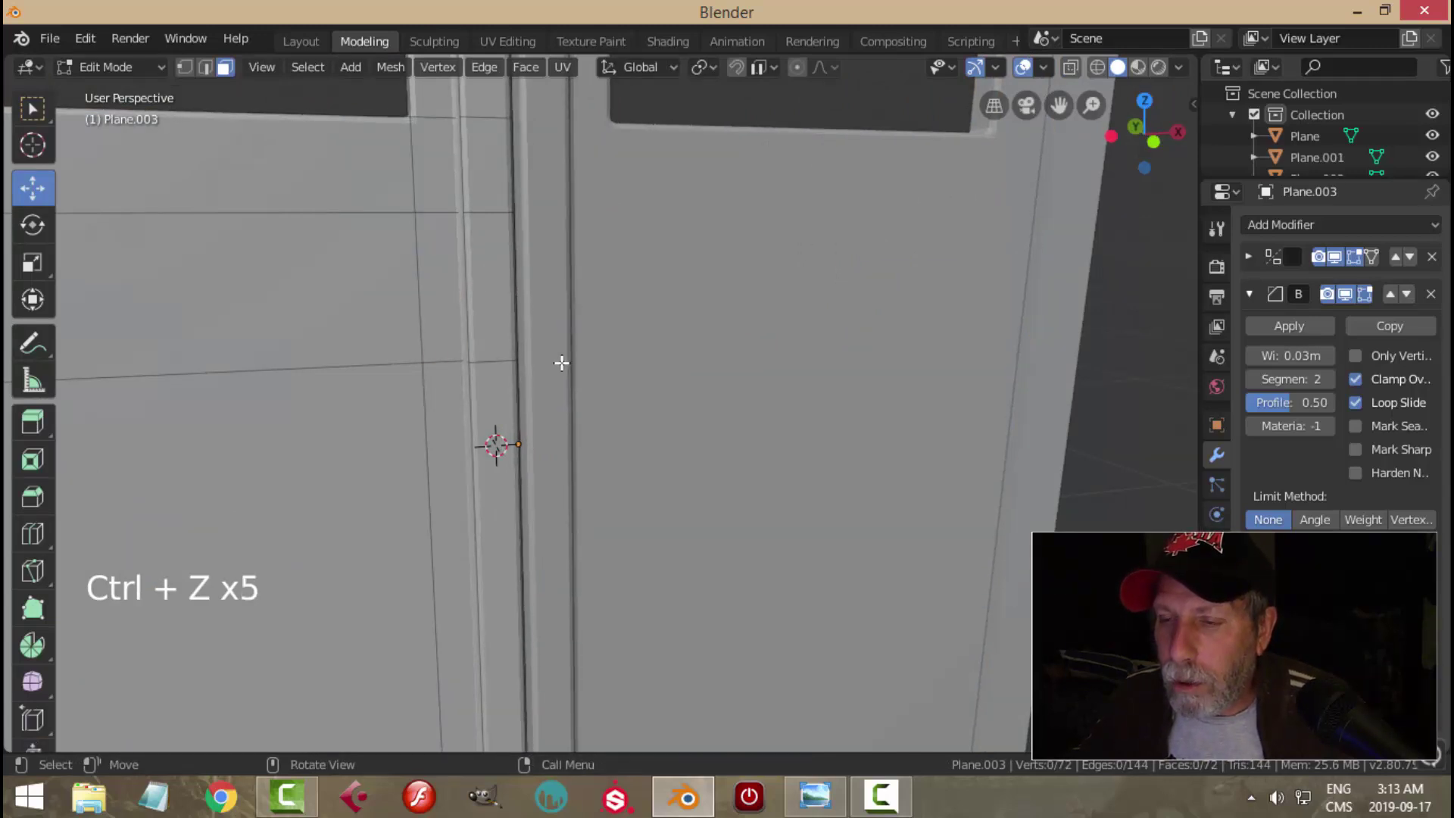
pyautogui.hotkey('ctrl', 'z')
# Step: Add a vertical loop cut beside the left door's inner border and select the small handle face between the horizontal cuts
pyautogui.scroll(-4, 476, 366)
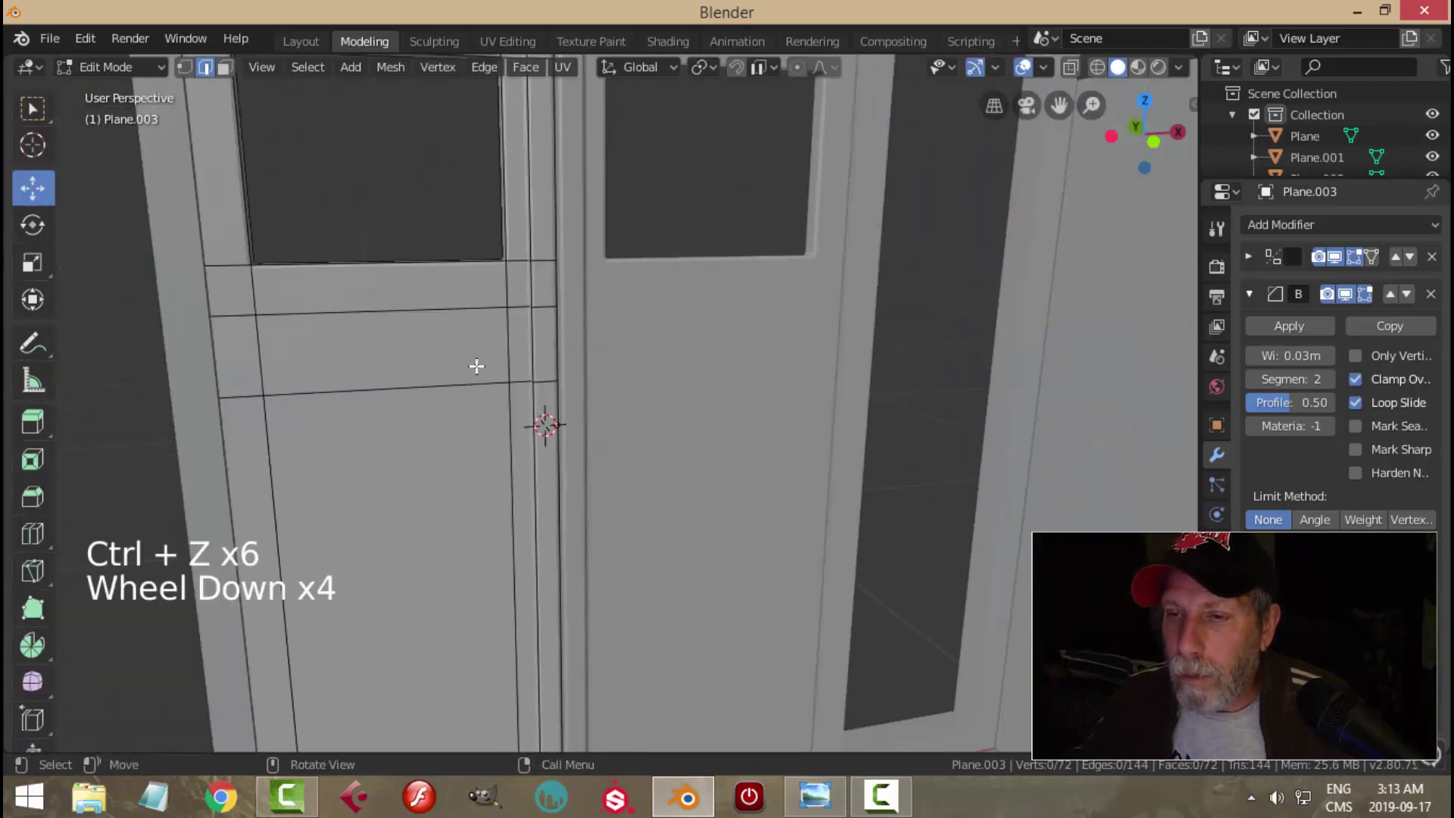
pyautogui.hotkey('ctrl', 'r')
pyautogui.click(499, 313)
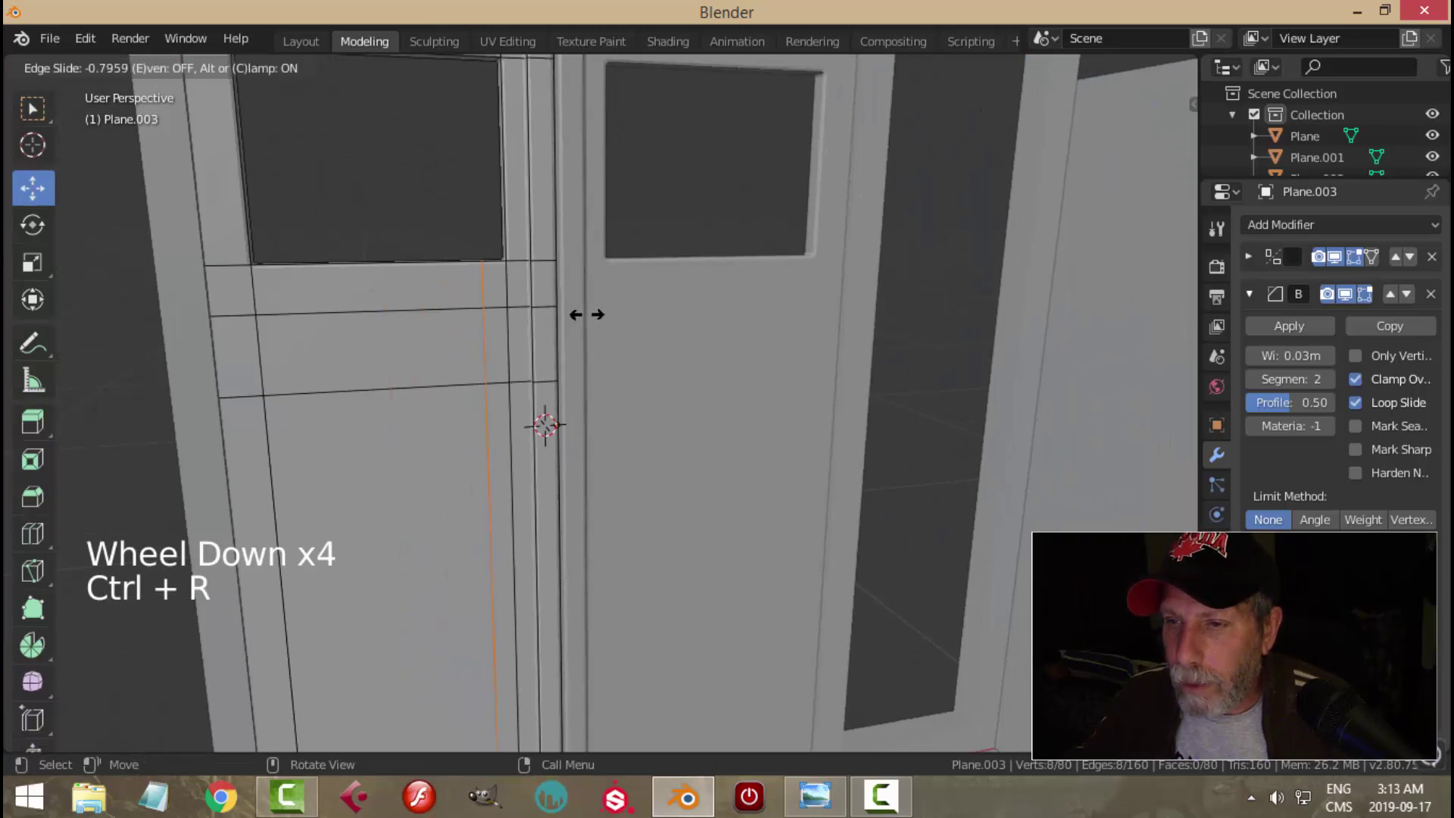
pyautogui.click(579, 321)
pyautogui.hotkey('alt', 'a')
pyautogui.moveTo(499, 370); pyautogui.dragTo(544, 442, button='middle')
pyautogui.press('3')
pyautogui.click(487, 348)
pyautogui.press('w')
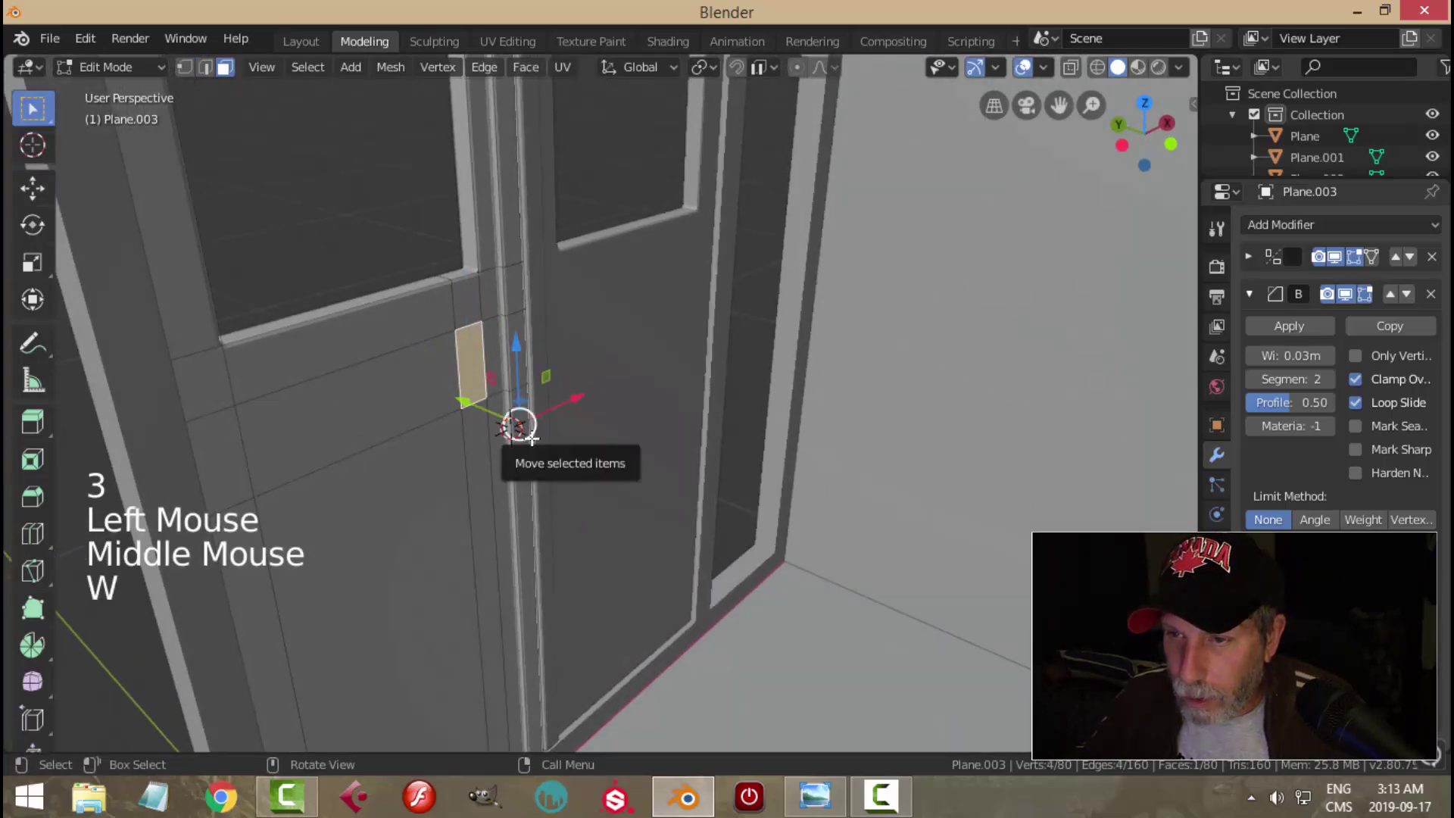
pyautogui.moveTo(469, 395); pyautogui.dragTo(466, 395)
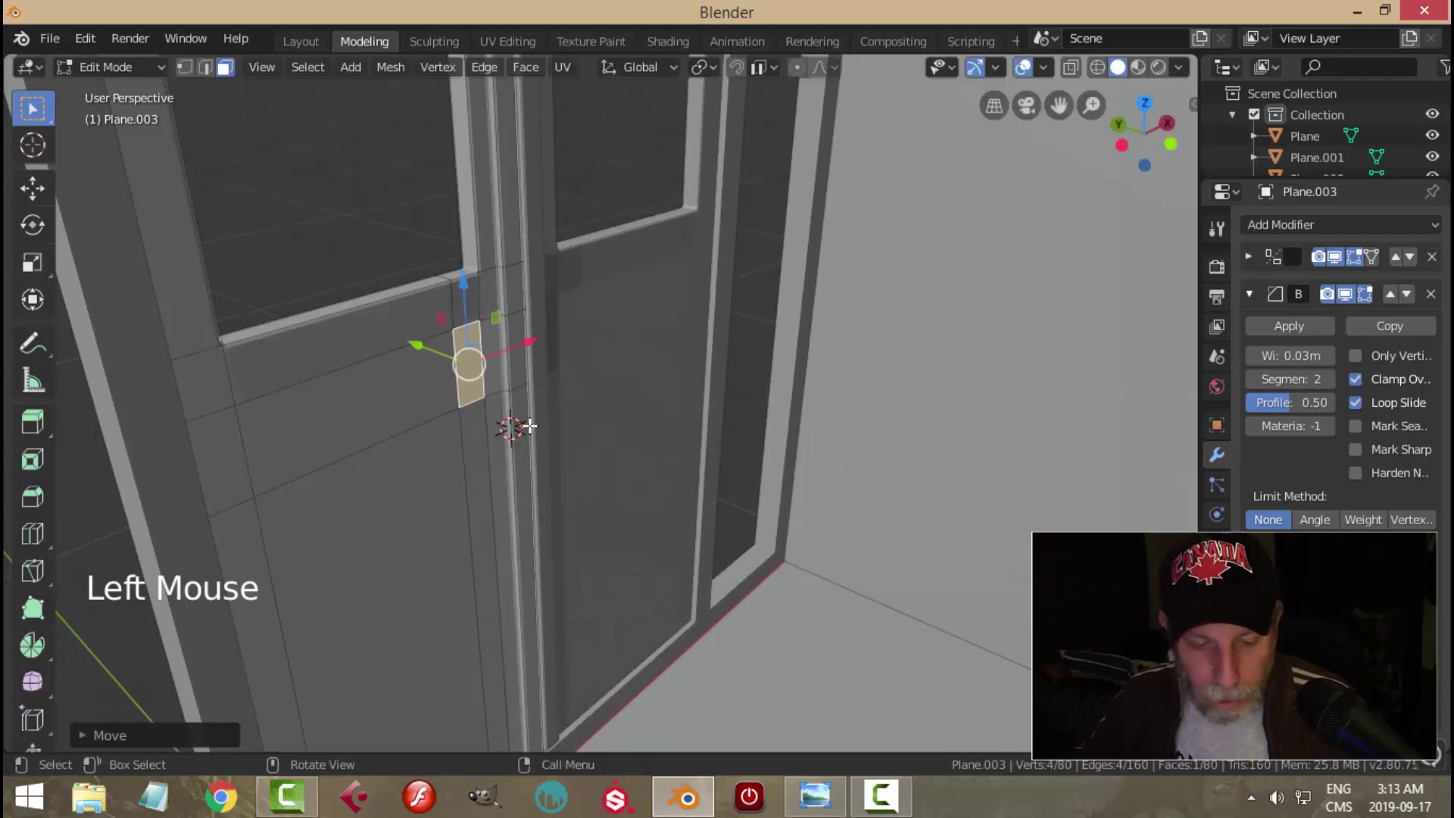
pyautogui.press('Escape')
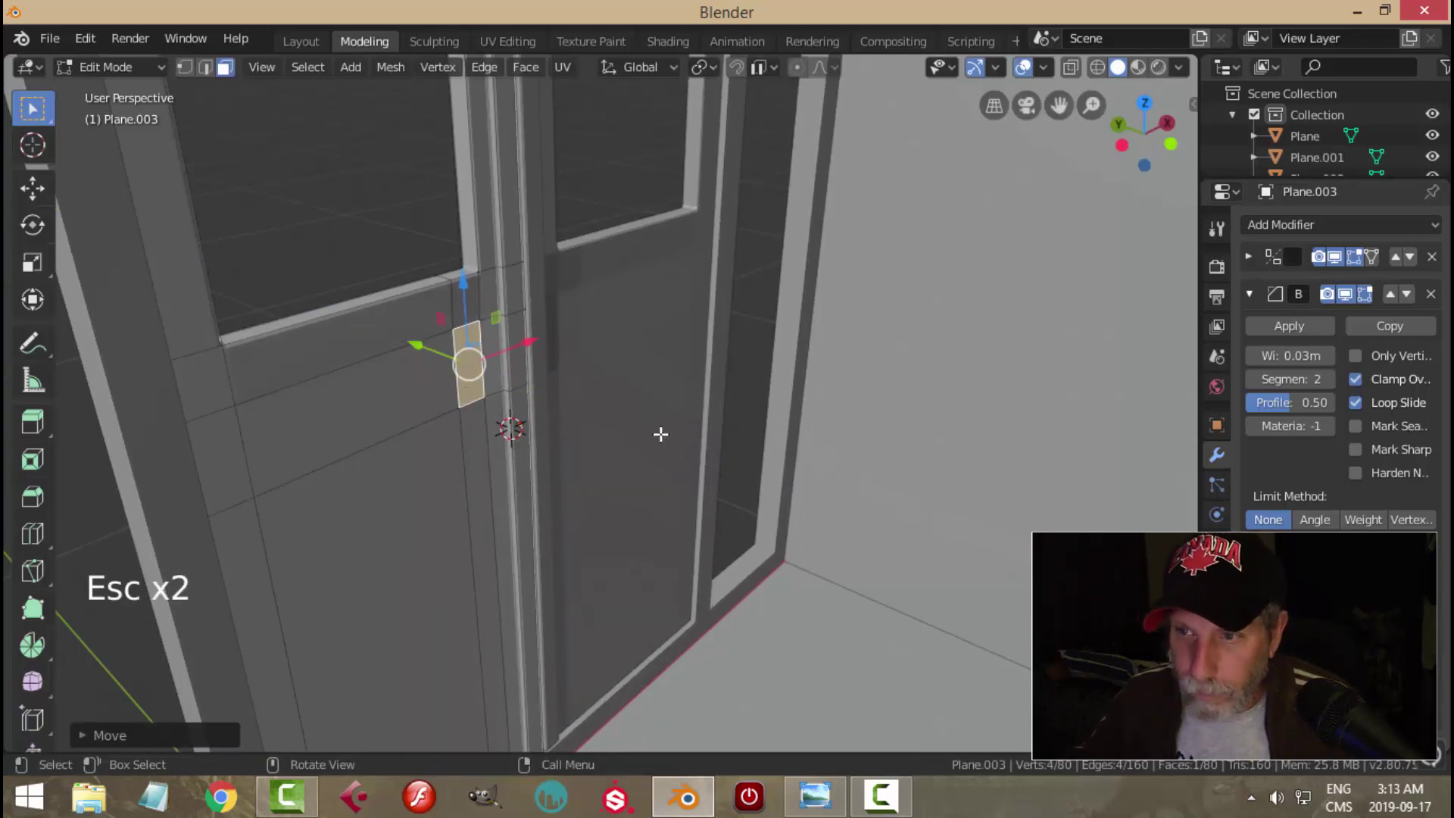
pyautogui.hotkey('ctrl', 'z')
# Step: Extrude the handle face into the door along Y, scale it by about 0.89, and return to Object Mode
pyautogui.press('e')
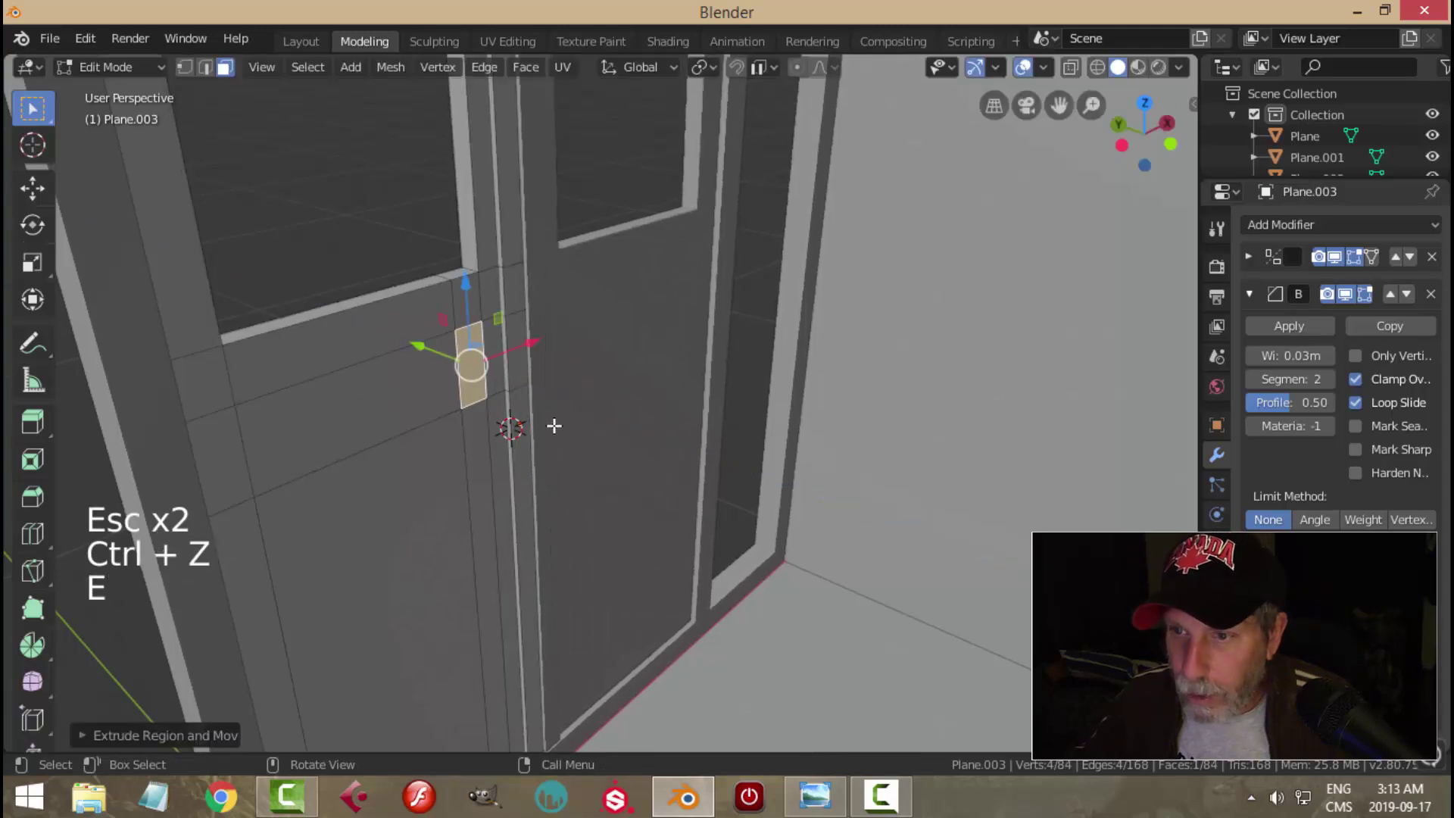
pyautogui.click(428, 349)
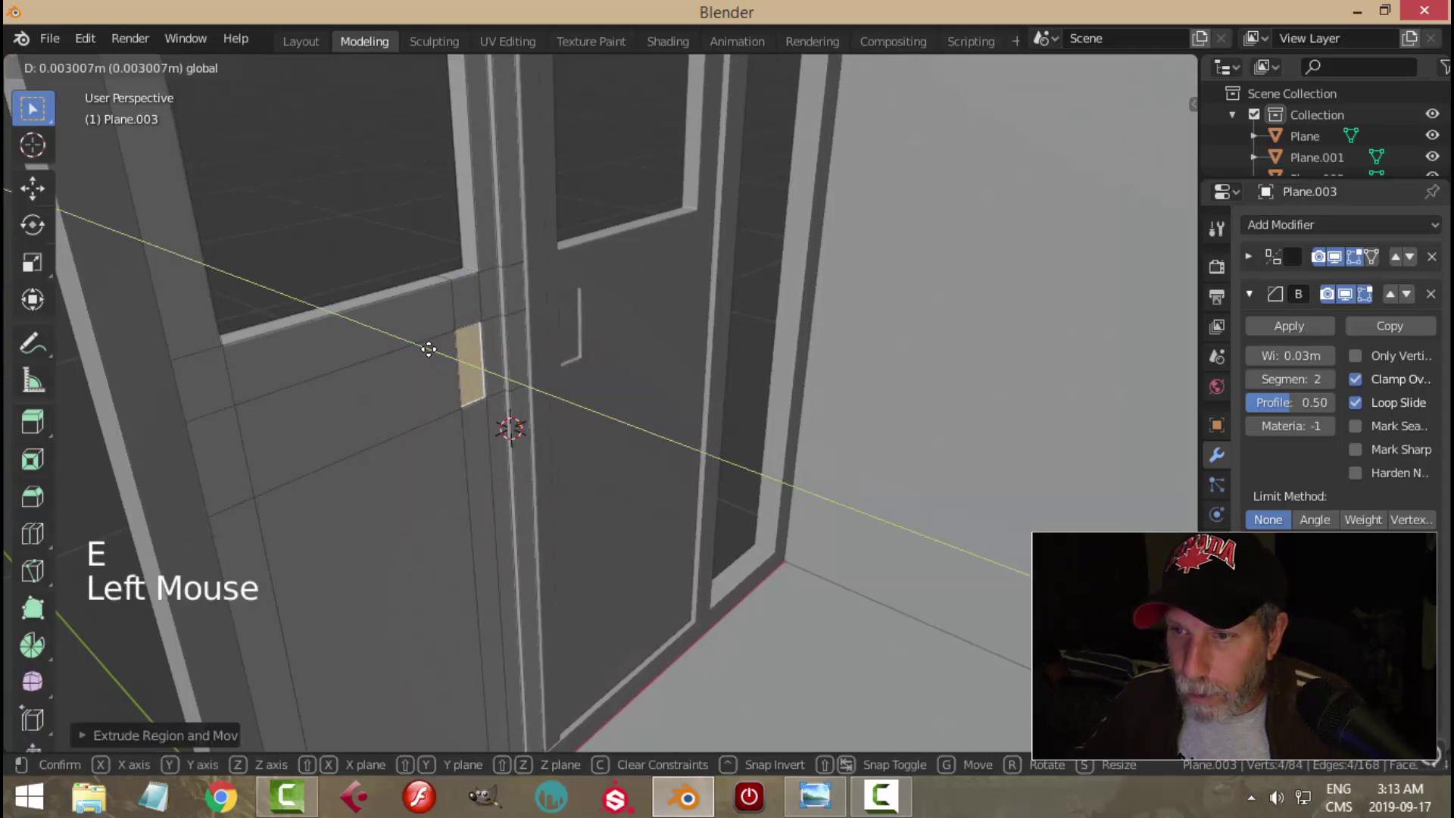
pyautogui.press('s')
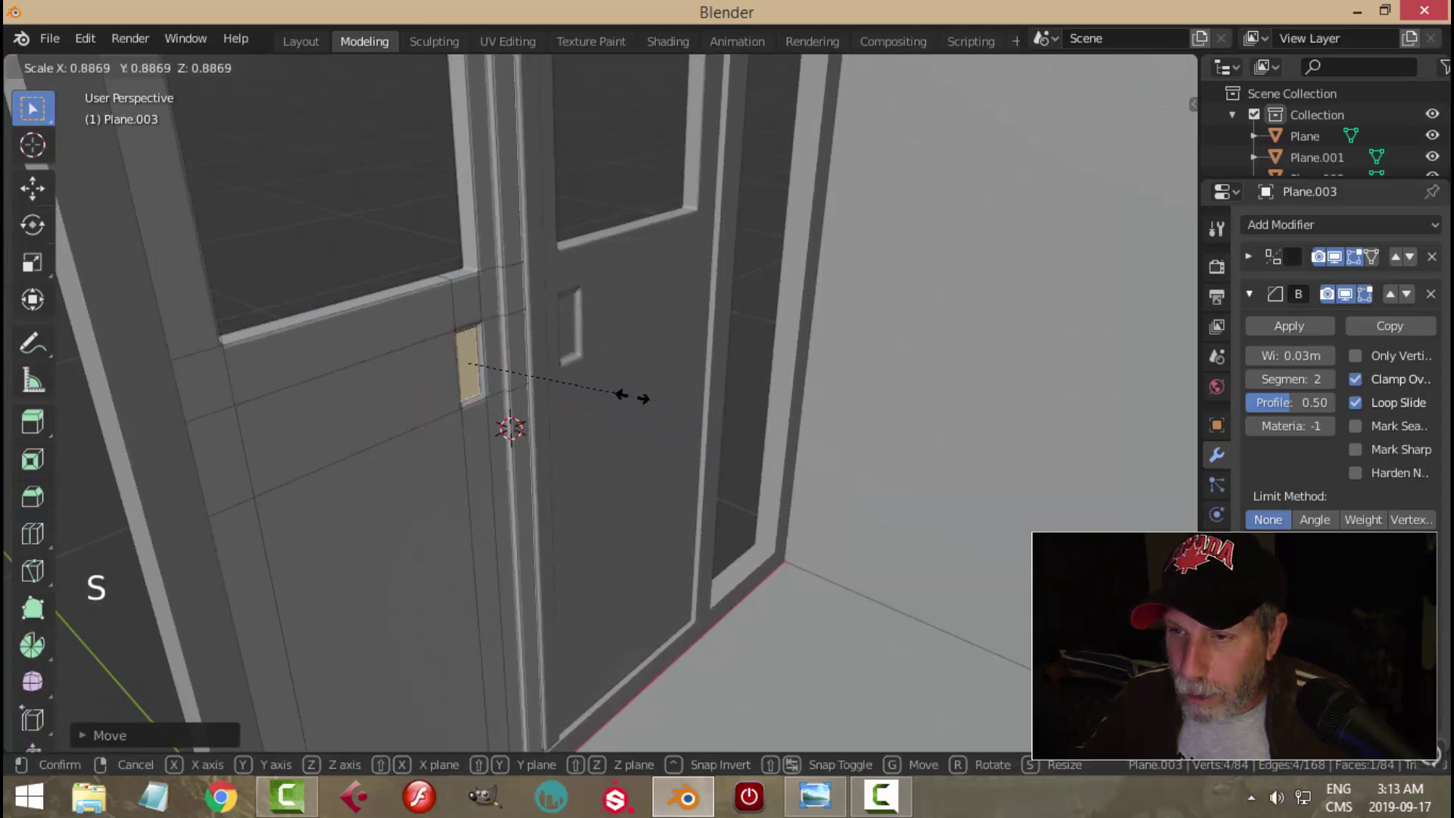
pyautogui.click(632, 395)
pyautogui.press('Tab')
pyautogui.scroll(-4, 684, 416)
pyautogui.hotkey('alt', 'a')
pyautogui.moveTo(748, 433); pyautogui.dragTo(615, 411, button='middle')
# Step: Add three horizontal loop cuts across the lower part of the left door and scale them together along Z by about 0.65
pyautogui.scroll(-2, 624, 415)
pyautogui.keyDown('shift'); pyautogui.moveTo(589, 460); pyautogui.dragTo(621, 466, button='middle'); pyautogui.keyUp('shift')
pyautogui.moveTo(621, 465)
pyautogui.mouseDown(button='middle')
pyautogui.moveTo(655, 477)
pyautogui.moveTo(633, 441)
pyautogui.moveTo(652, 455)
pyautogui.moveTo(625, 447)
pyautogui.mouseUp(button='middle')
pyautogui.press('Tab')
pyautogui.scroll(2, 674, 450)
pyautogui.hotkey('ctrl', 'r')
pyautogui.scroll(2, 589, 427)
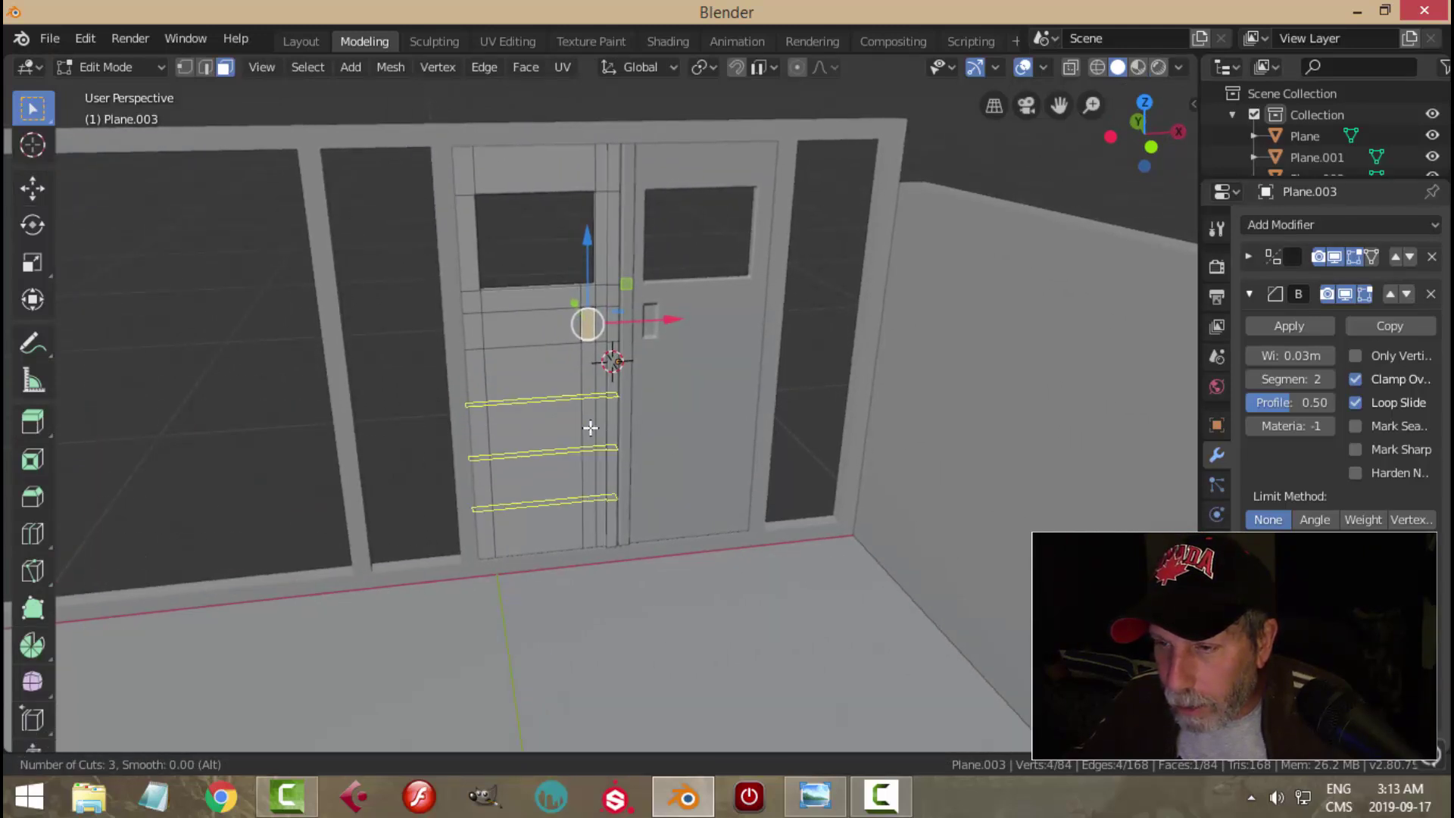
pyautogui.click(590, 428)
pyautogui.rightClick(590, 428)
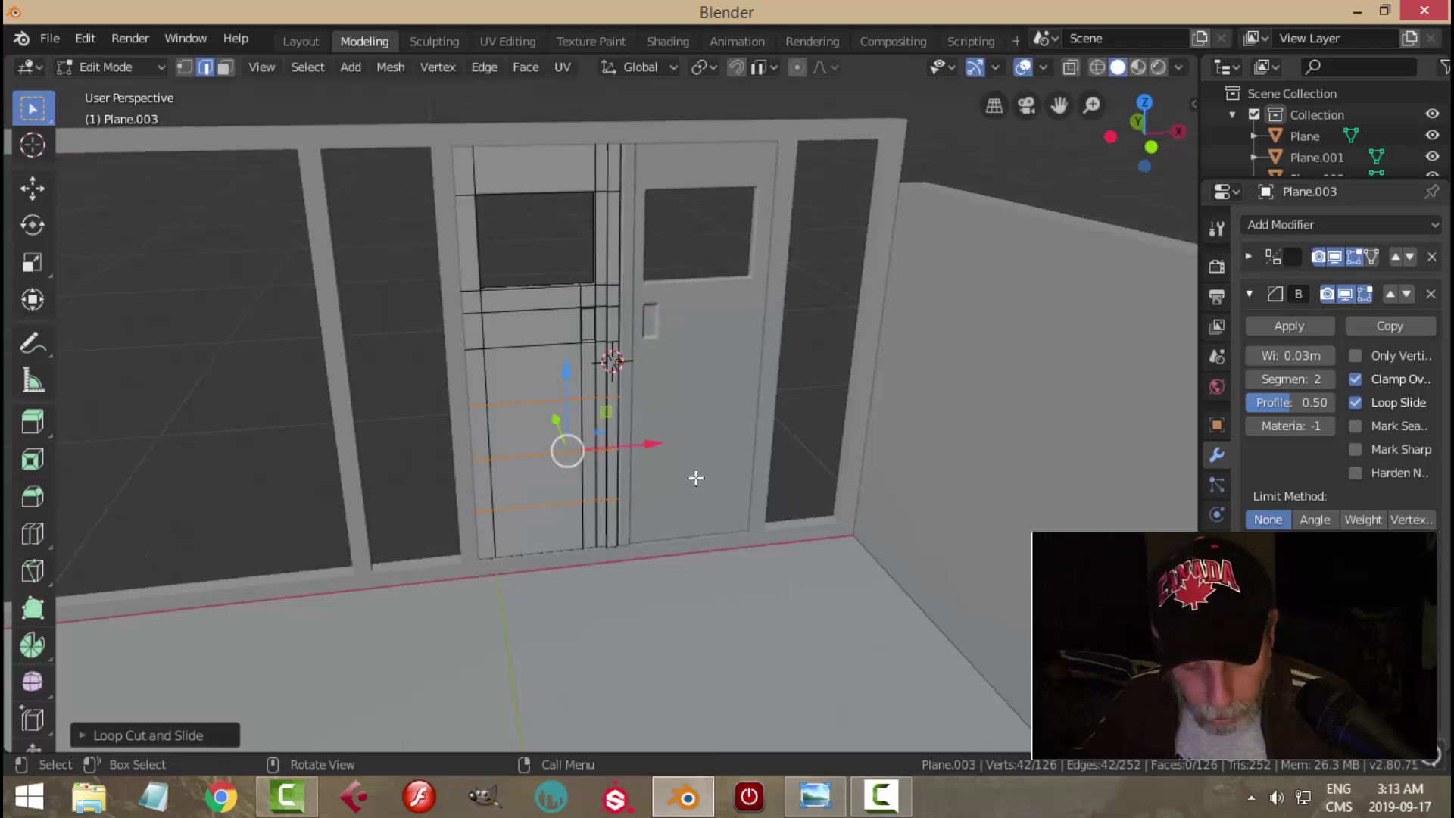
pyautogui.press('s')
pyautogui.press('z')
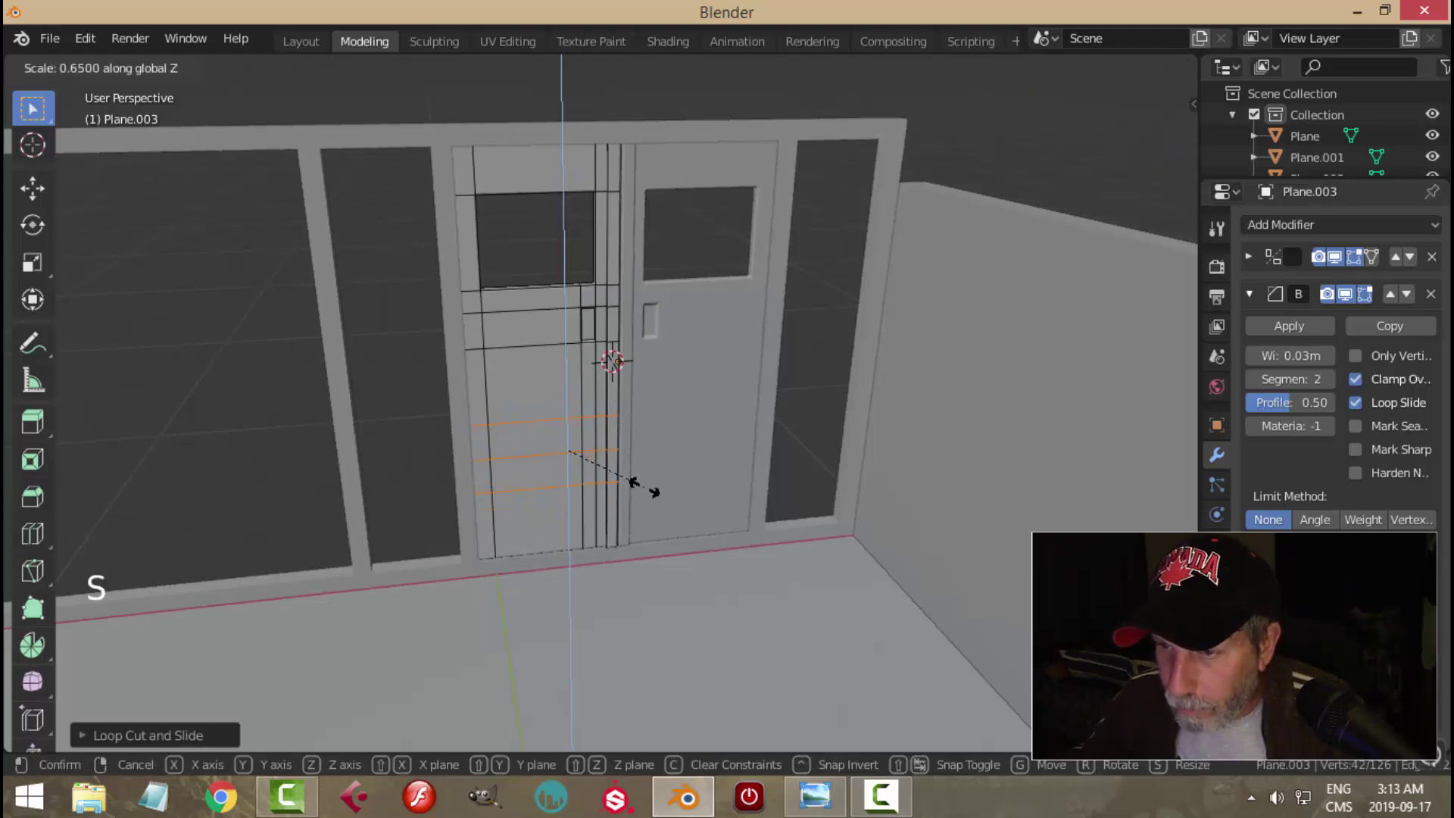
pyautogui.click(633, 481)
pyautogui.hotkey('alt', 'a')
# Step: Bevel the three lower horizontal edge loops by about 0.005 m into narrow strips
pyautogui.click(540, 424)
pyautogui.keyDown('shift'); pyautogui.click(561, 461); pyautogui.keyUp('shift')
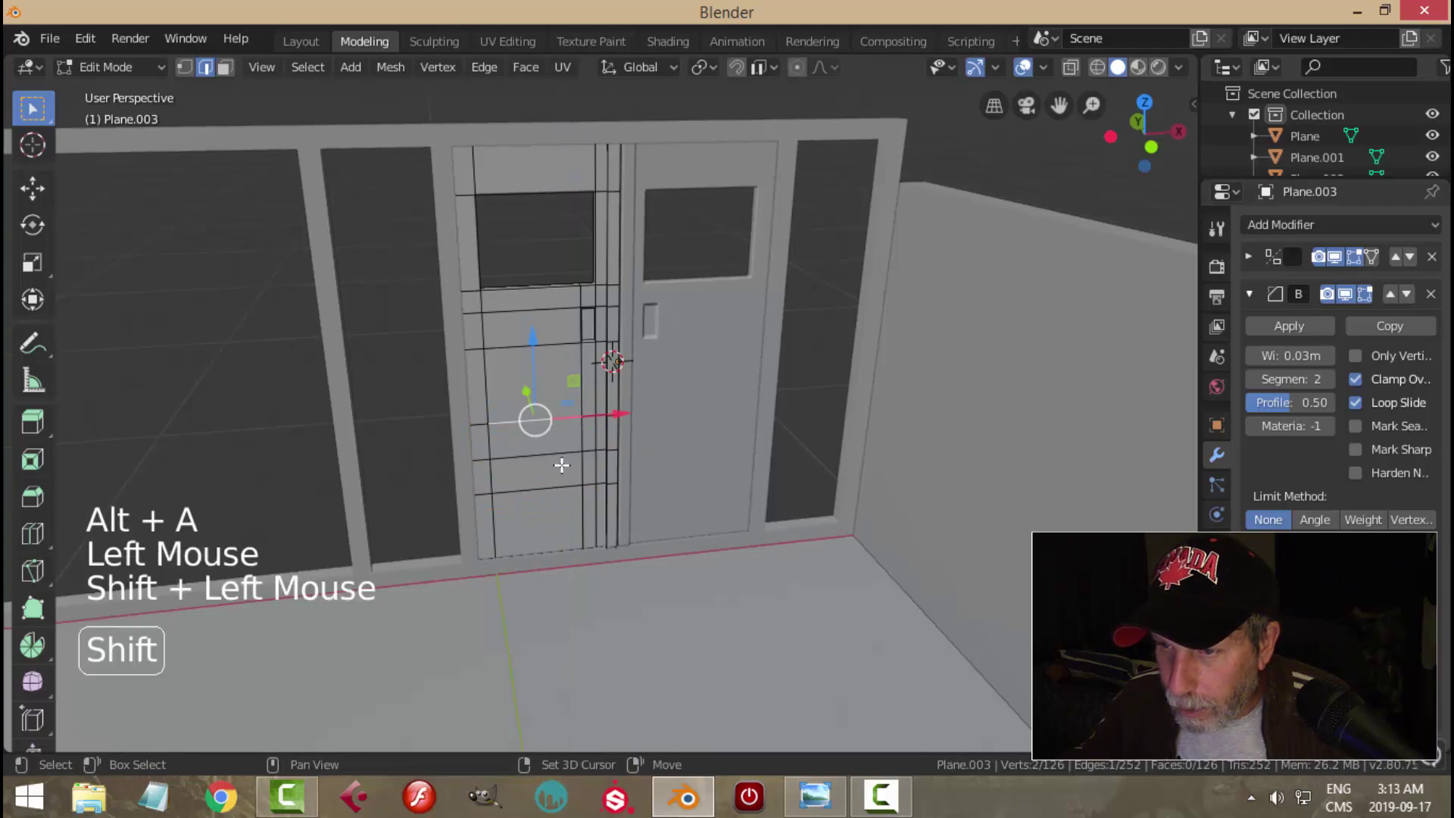
pyautogui.keyDown('shift'); pyautogui.click(562, 483); pyautogui.keyUp('shift')
pyautogui.keyDown('shift'); pyautogui.click(532, 489); pyautogui.keyUp('shift')
pyautogui.moveTo(531, 489); pyautogui.dragTo(637, 468, button='middle')
pyautogui.scroll(2, 610, 512)
pyautogui.hotkey('alt', 'a')
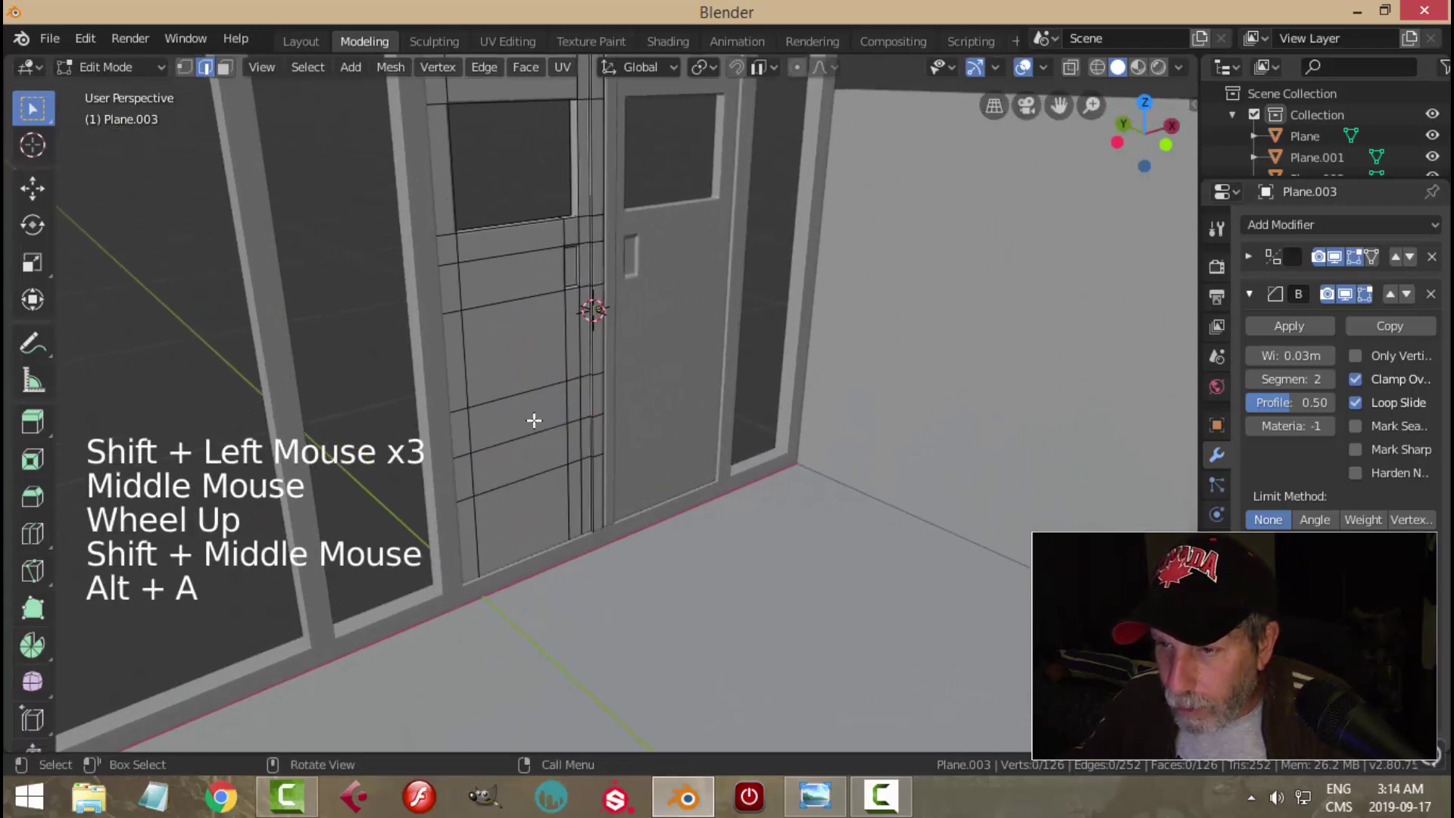
pyautogui.keyDown('alt'); pyautogui.keyDown('shift'); pyautogui.click(533, 395); pyautogui.keyUp('shift'); pyautogui.keyUp('alt')
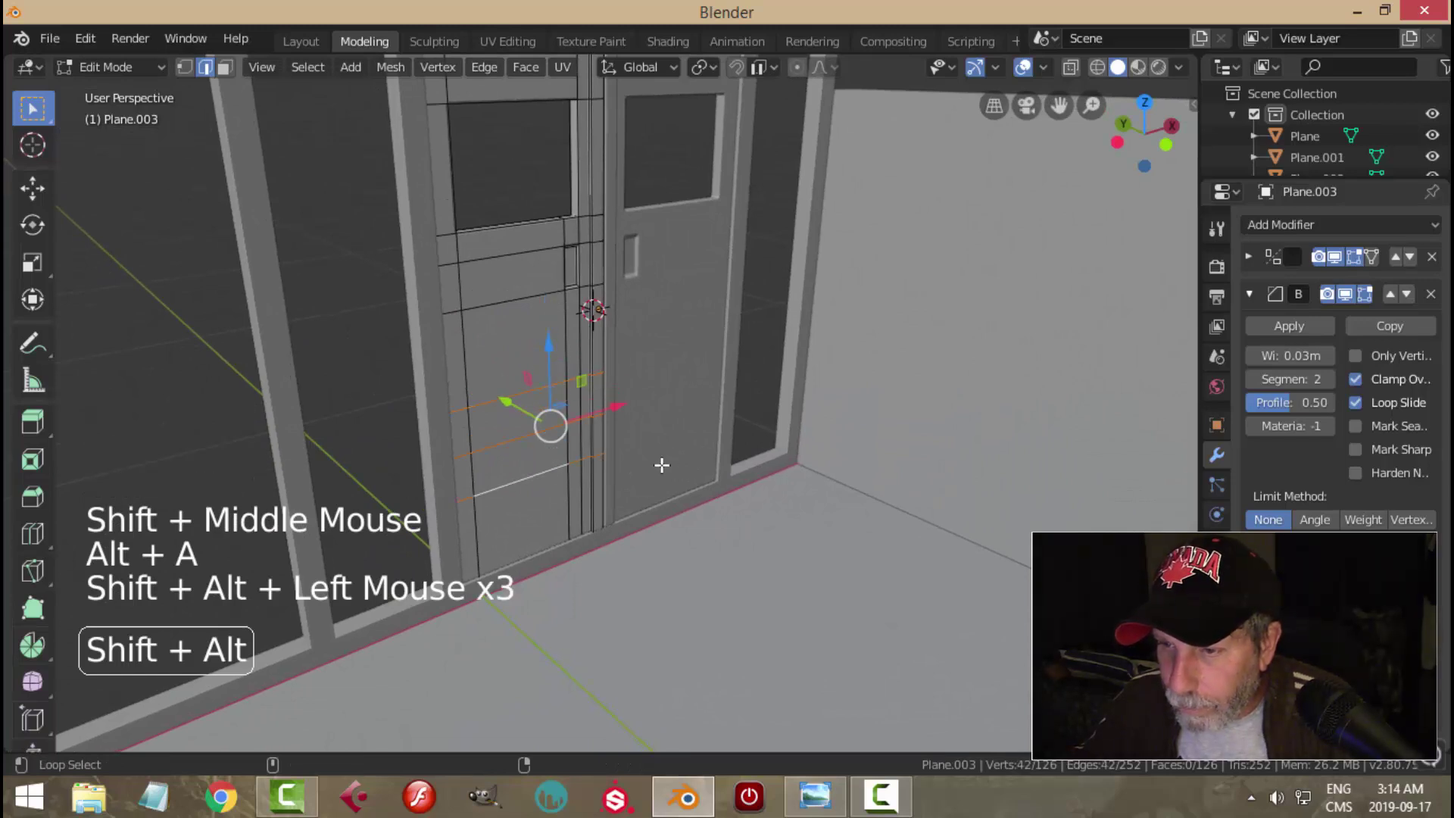
pyautogui.hotkey('ctrl', 'b')
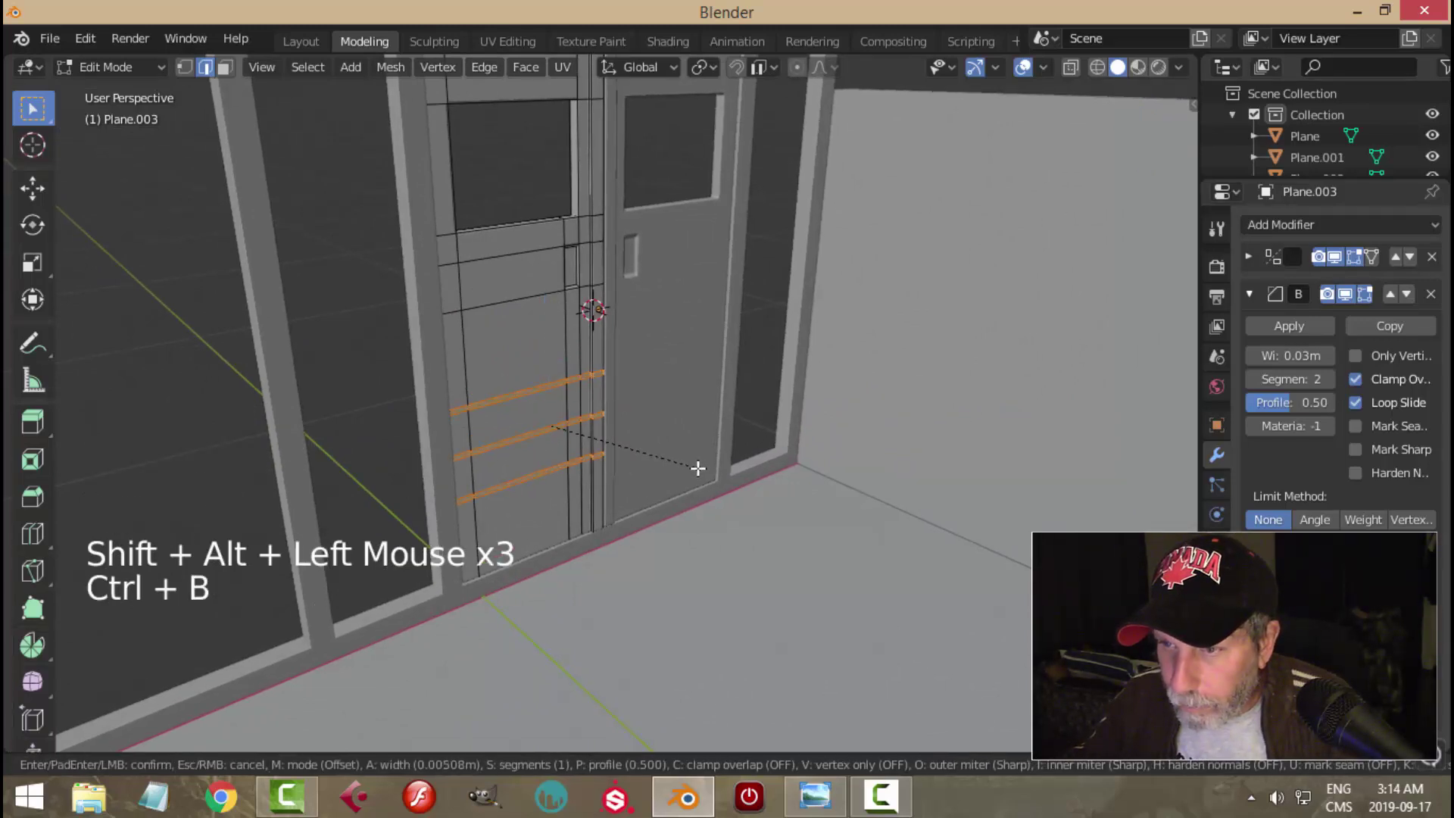
pyautogui.click(696, 468)
pyautogui.hotkey('alt', 'a')
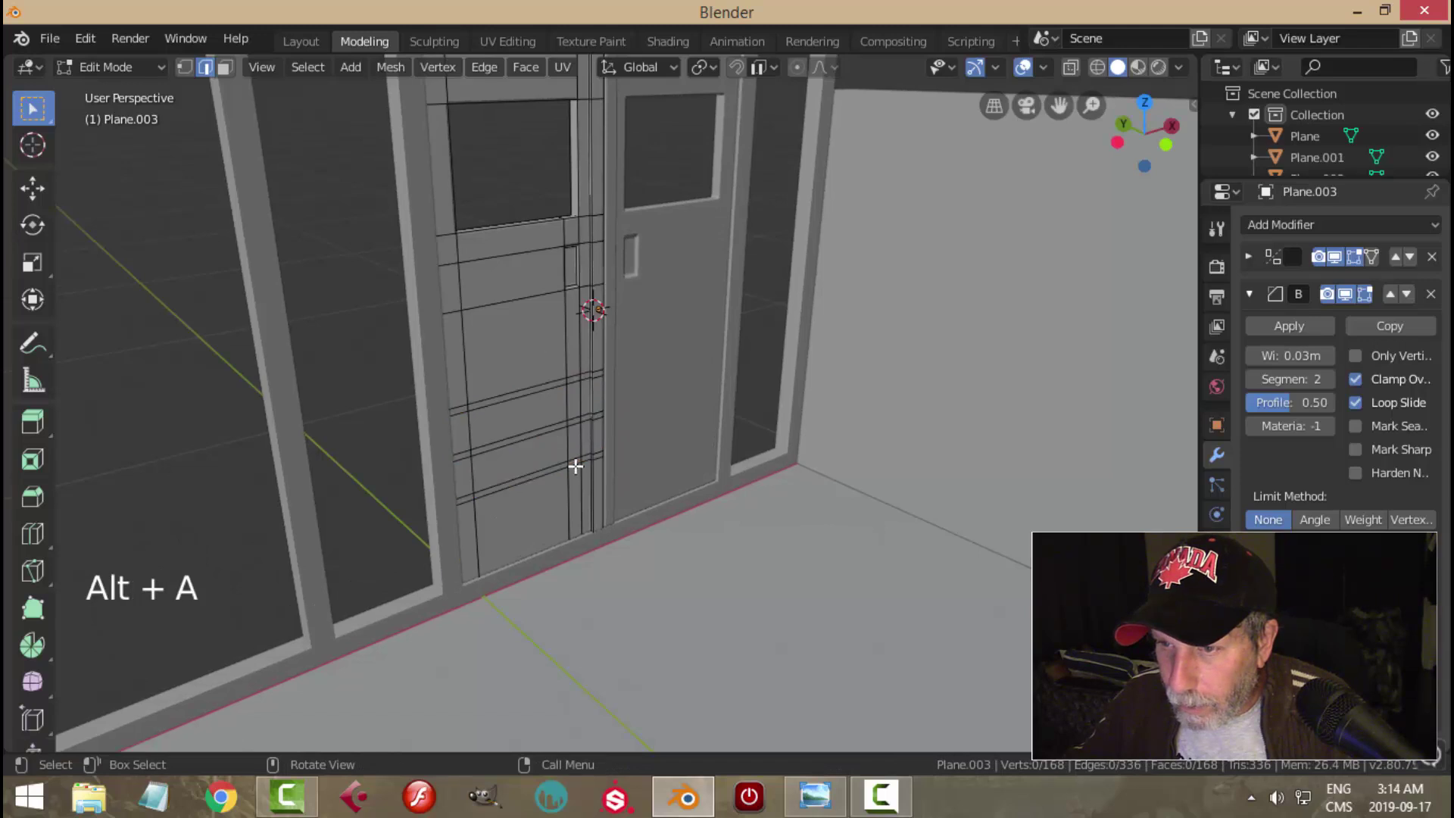
# Step: Extrude the three narrow strip faces between the door's vertical borders into the panel as grooves, and return to Object Mode
pyautogui.press('3')
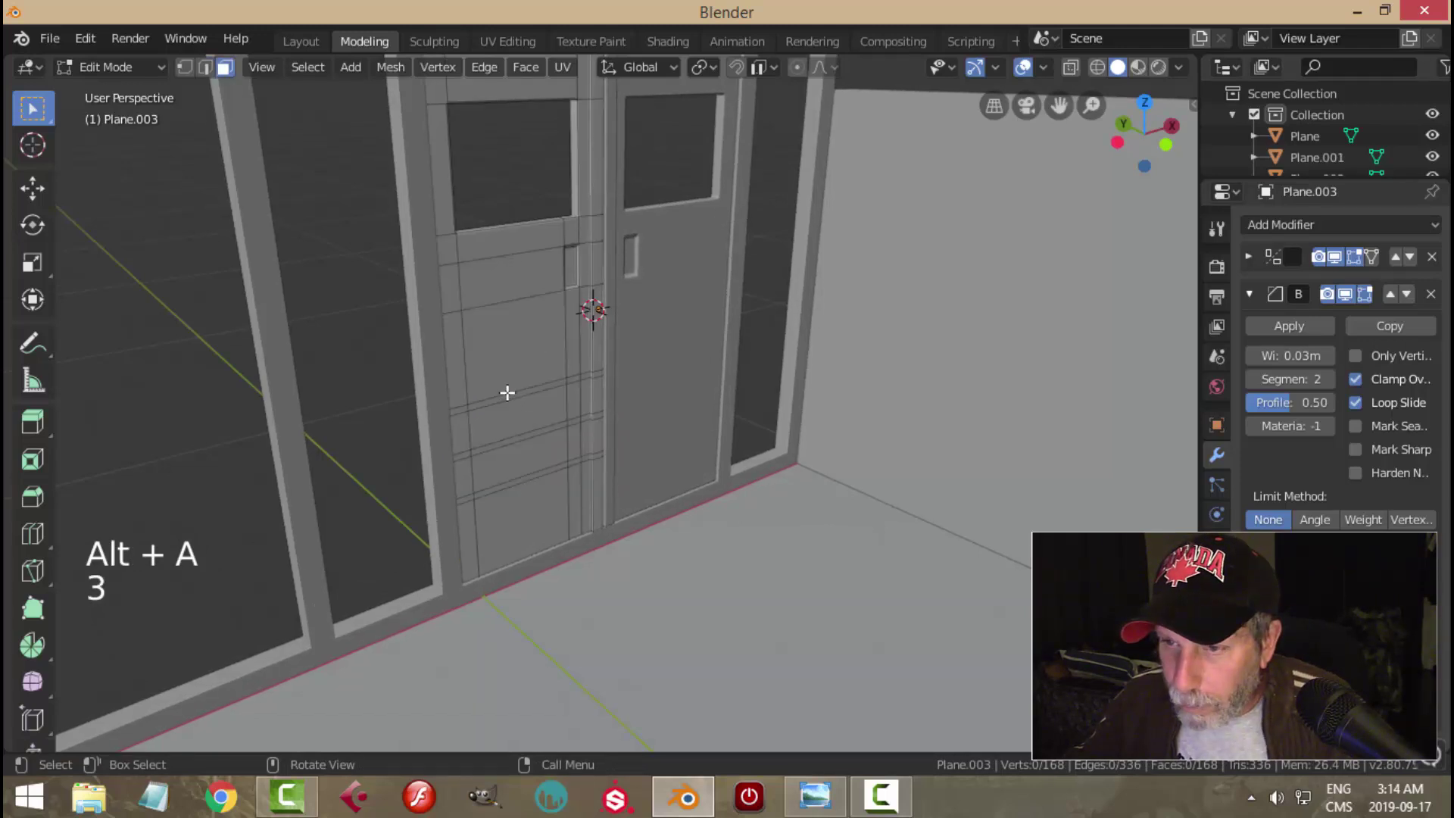
pyautogui.click(509, 397)
pyautogui.keyDown('shift'); pyautogui.click(507, 447); pyautogui.keyUp('shift')
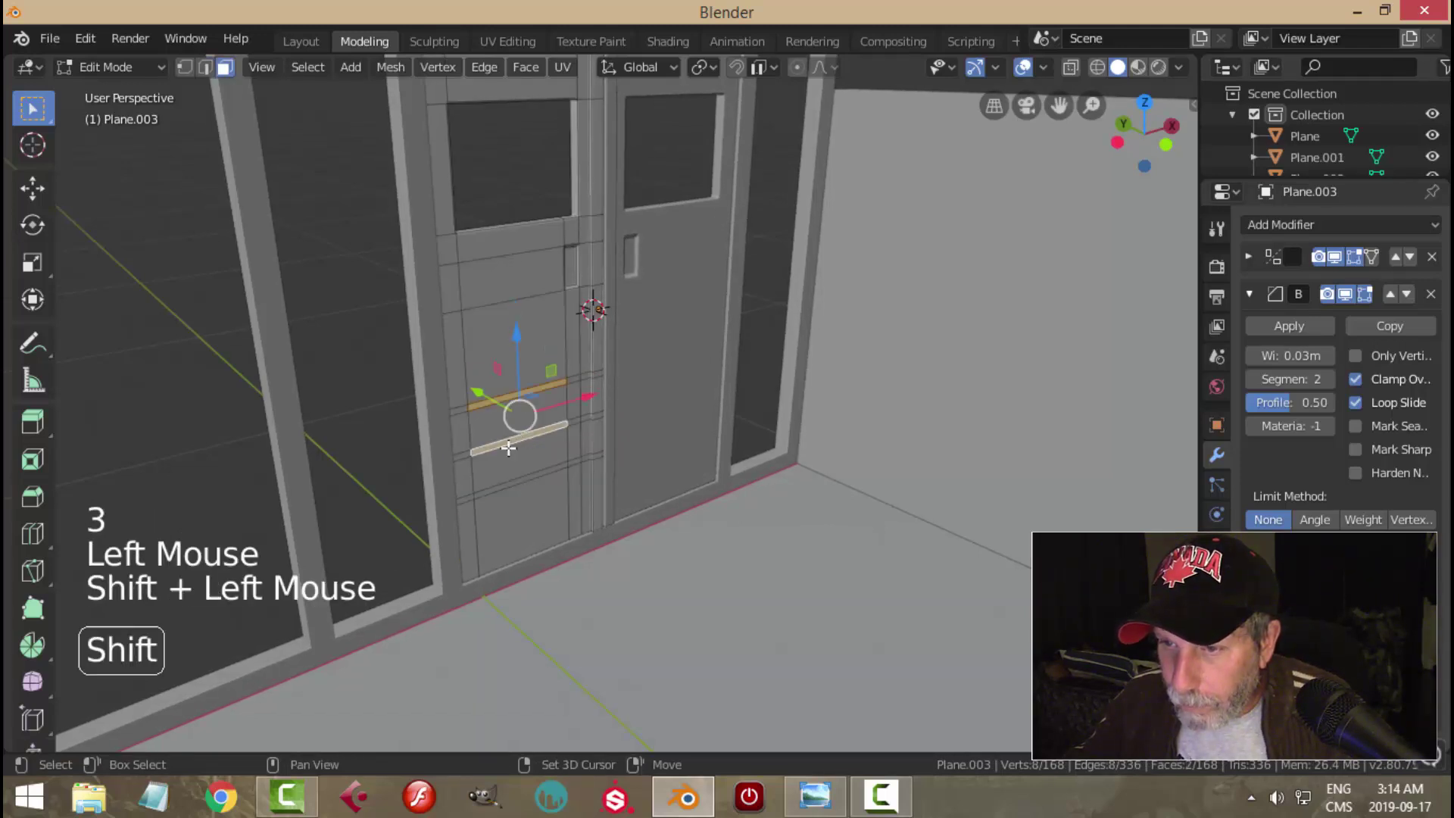
pyautogui.hotkey('ctrl', 'z')
pyautogui.keyDown('shift'); pyautogui.click(534, 480); pyautogui.keyUp('shift')
pyautogui.moveTo(545, 484); pyautogui.dragTo(706, 490, button='middle')
pyautogui.press('e')
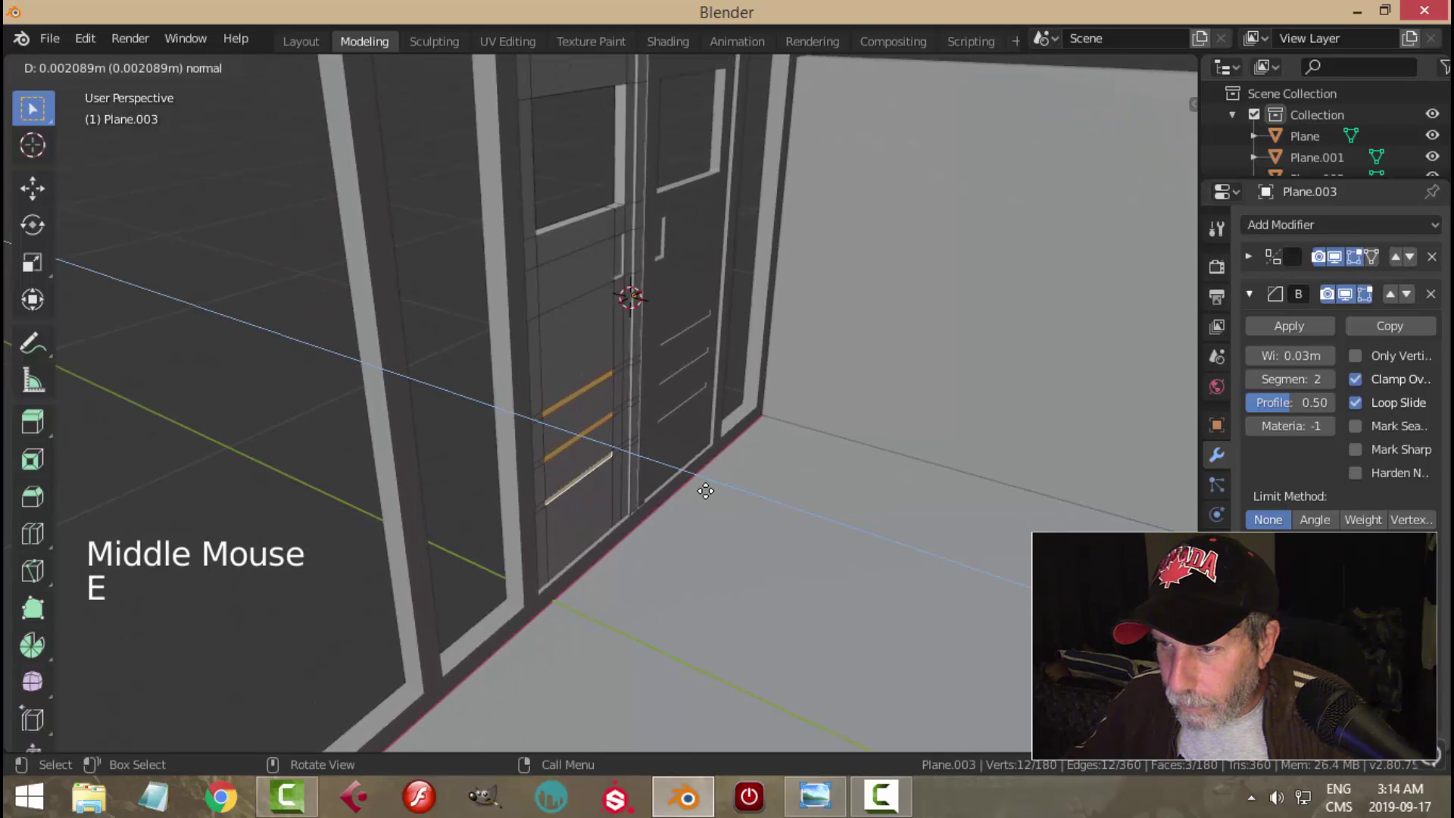
pyautogui.click(706, 490)
pyautogui.press('Tab')
pyautogui.hotkey('alt', 'a')
pyautogui.scroll(-4, 866, 474)
pyautogui.moveTo(866, 474); pyautogui.dragTo(742, 435, button='middle')
pyautogui.scroll(-2, 757, 475)
# Step: Try scaling the double doors slightly along X
pyautogui.scroll(3, 695, 438)
pyautogui.scroll(3, 704, 406)
pyautogui.click(730, 415)
pyautogui.press('s')
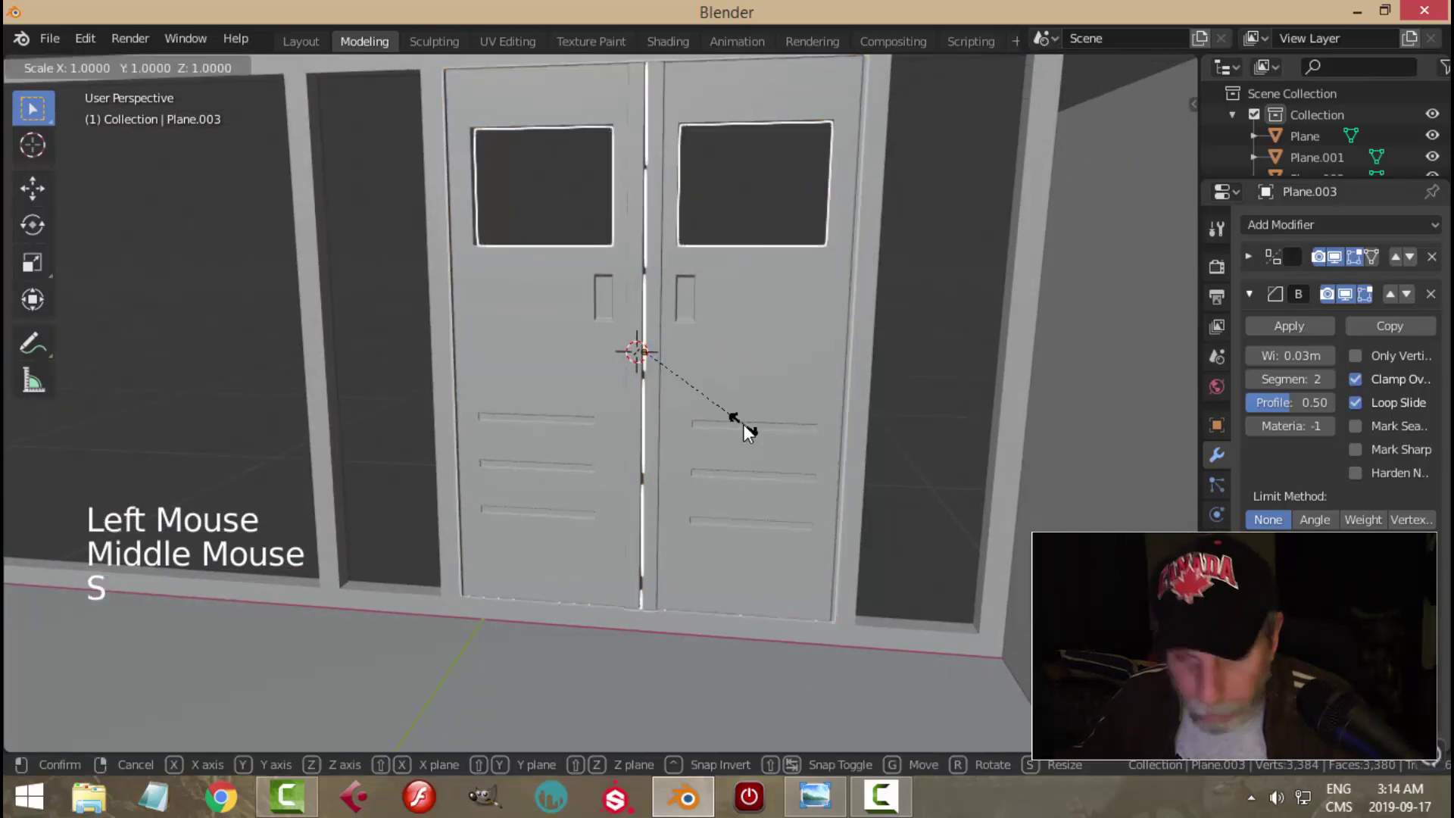
pyautogui.press('x')
pyautogui.press('shift')
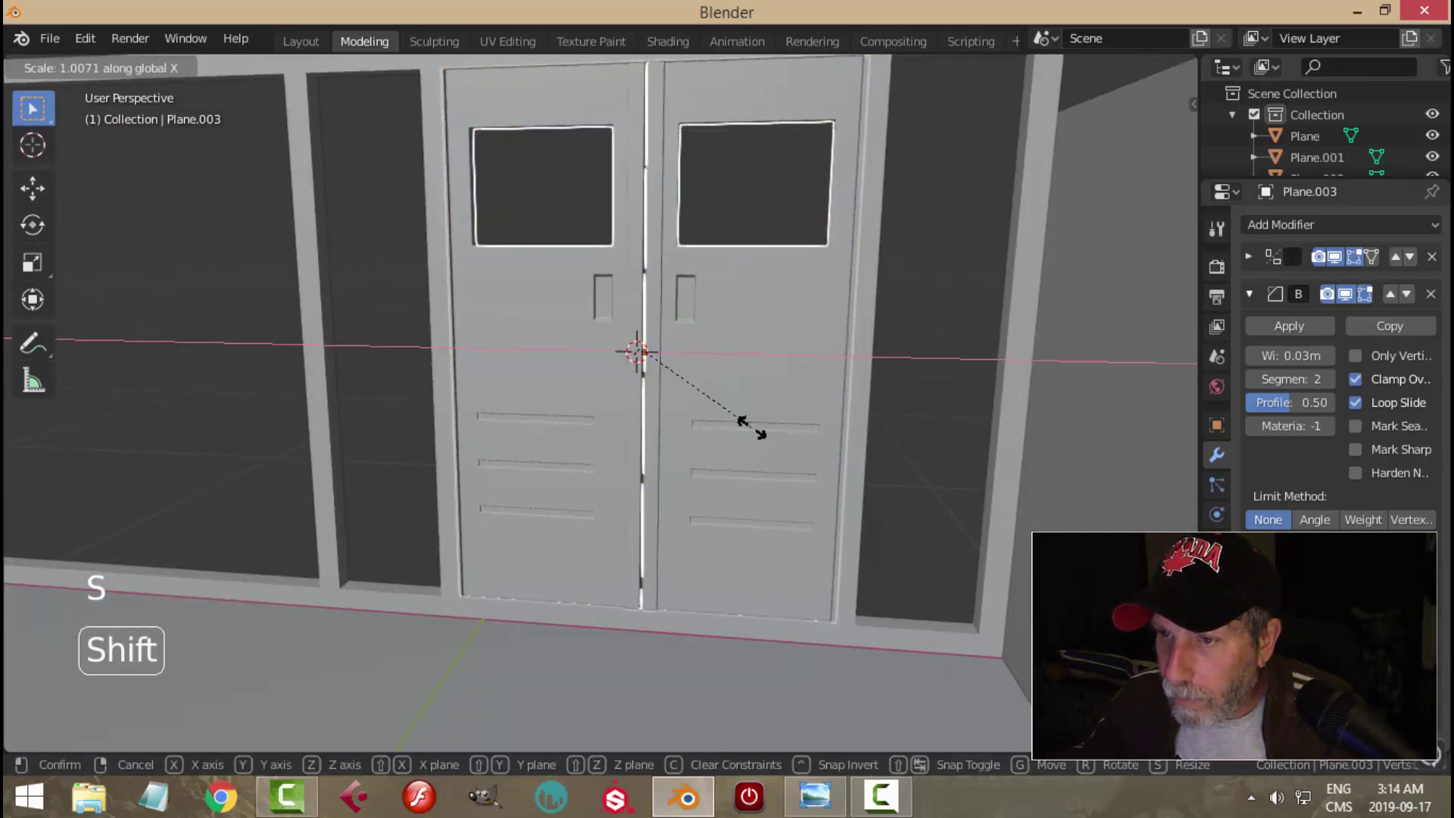
pyautogui.rightClick(755, 428)
# Step: Inspect the double doors with their handle recesses and grooves from several angles
pyautogui.hotkey('alt', 'a')
pyautogui.scroll(-3, 723, 426)
pyautogui.moveTo(725, 430)
pyautogui.mouseDown(button='middle')
pyautogui.moveTo(744, 434)
pyautogui.moveTo(723, 458)
pyautogui.mouseUp(button='middle')
pyautogui.moveTo(723, 458); pyautogui.dragTo(752, 379, button='middle')
pyautogui.scroll(3, 561, 511)
pyautogui.scroll(-2, 739, 500)
pyautogui.moveTo(740, 501); pyautogui.dragTo(800, 677, button='middle')
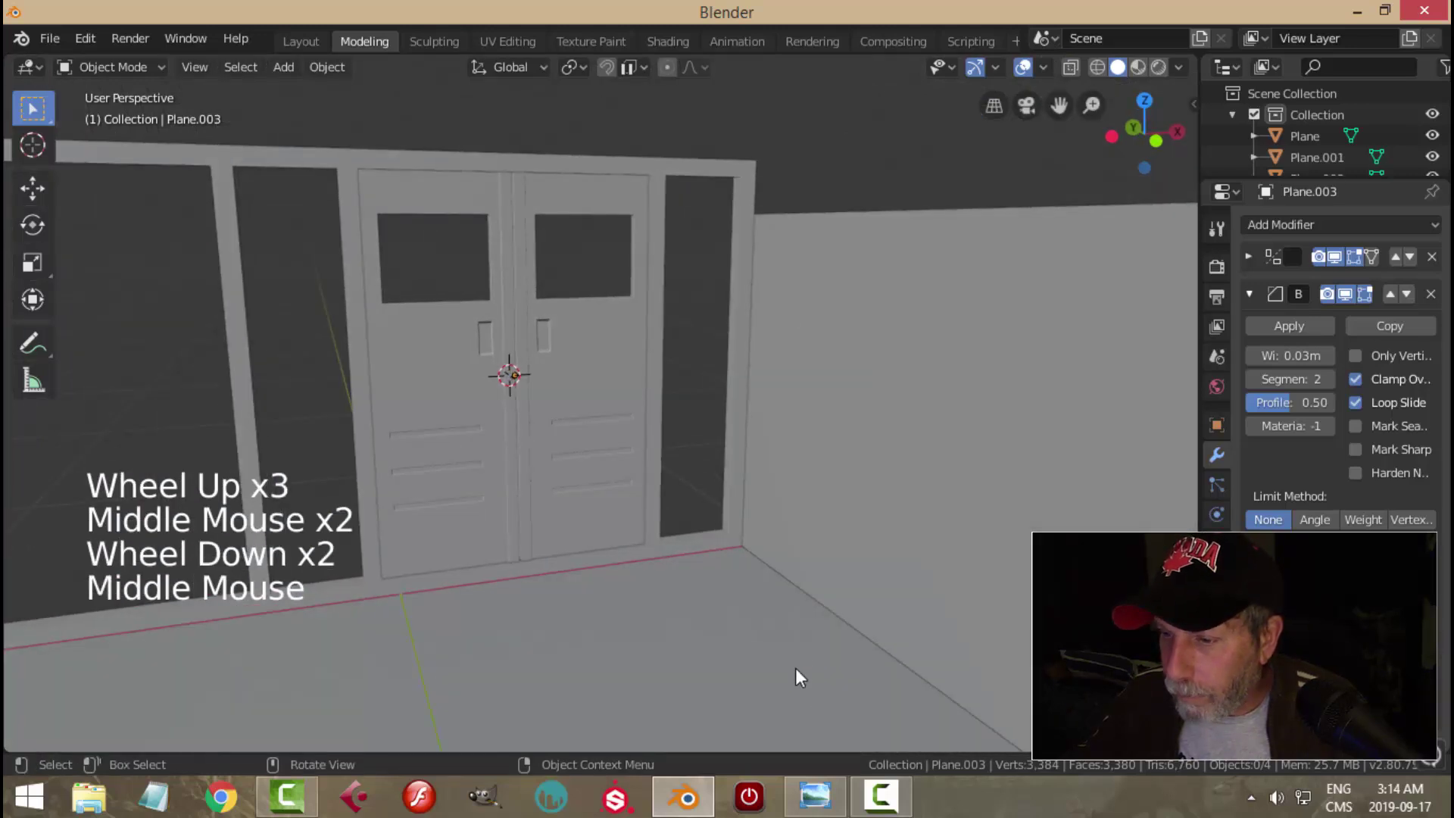
# Step: Check the reference image of the laboratory for the wall panel beside the doors, then switch back to Blender
pyautogui.click(829, 799)
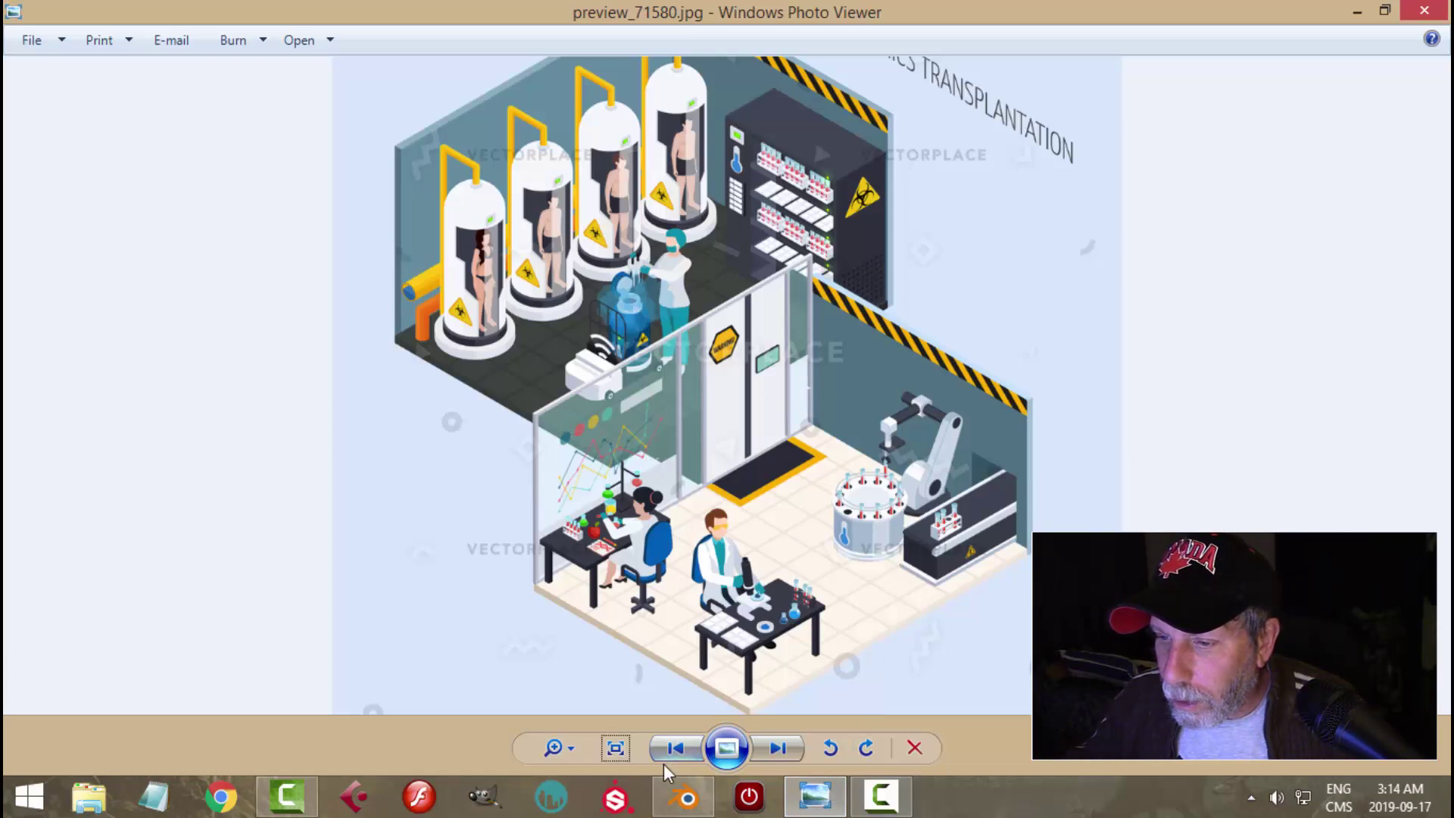
pyautogui.rightClick(684, 797)
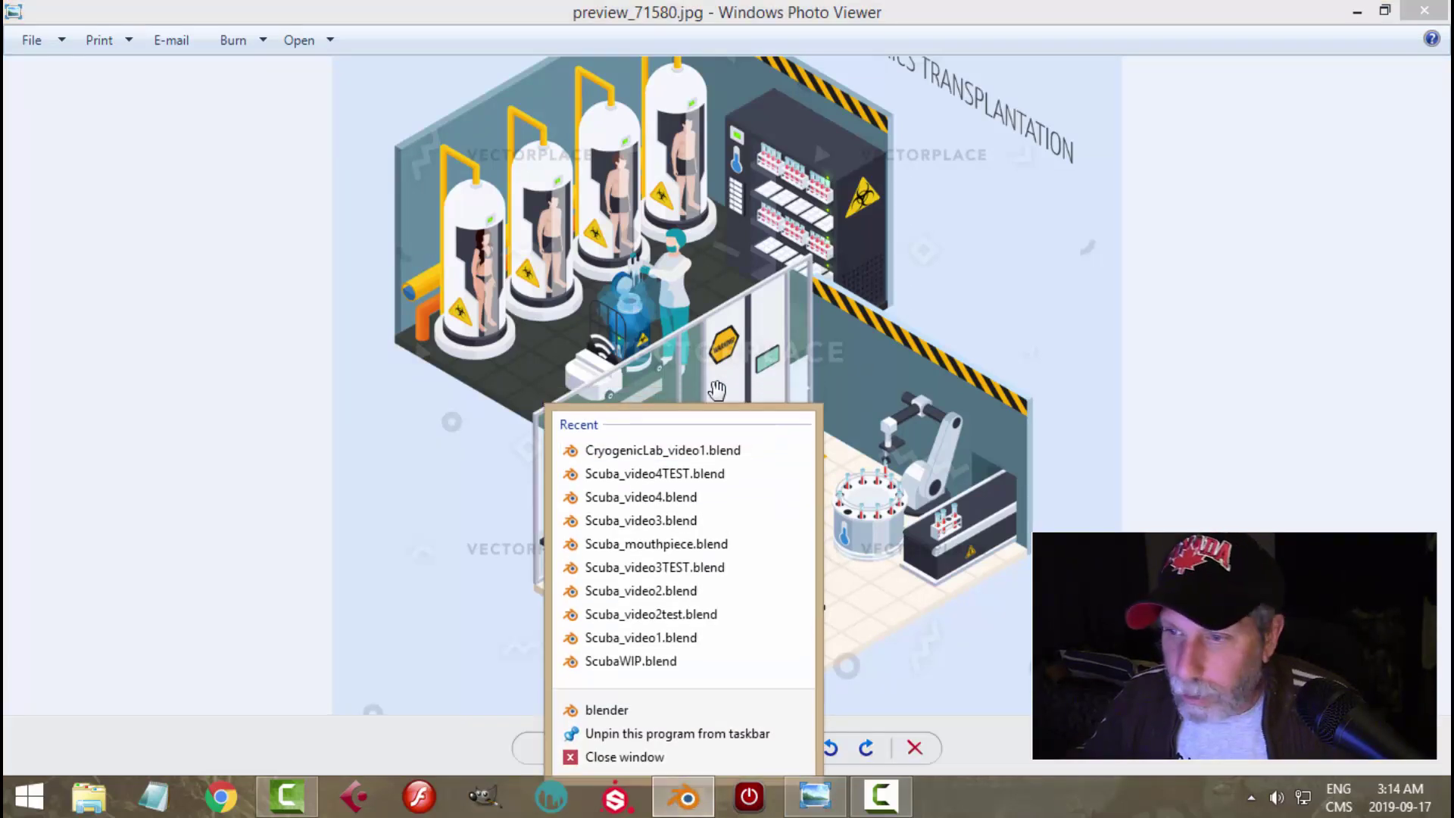
pyautogui.click(731, 376)
pyautogui.click(695, 803)
# Step: Duplicate the bottom inner face of the large window opening in the frame and separate it into its own object
pyautogui.moveTo(695, 535); pyautogui.dragTo(746, 487, button='middle')
pyautogui.scroll(-3, 467, 558)
pyautogui.click(640, 433)
pyautogui.moveTo(639, 431); pyautogui.dragTo(762, 493, button='middle')
pyautogui.press('Tab')
pyautogui.scroll(5, 714, 480)
pyautogui.press('3')
pyautogui.click(681, 384)
pyautogui.moveTo(681, 384); pyautogui.dragTo(742, 416, button='middle')
pyautogui.hotkey('shift', 'd')
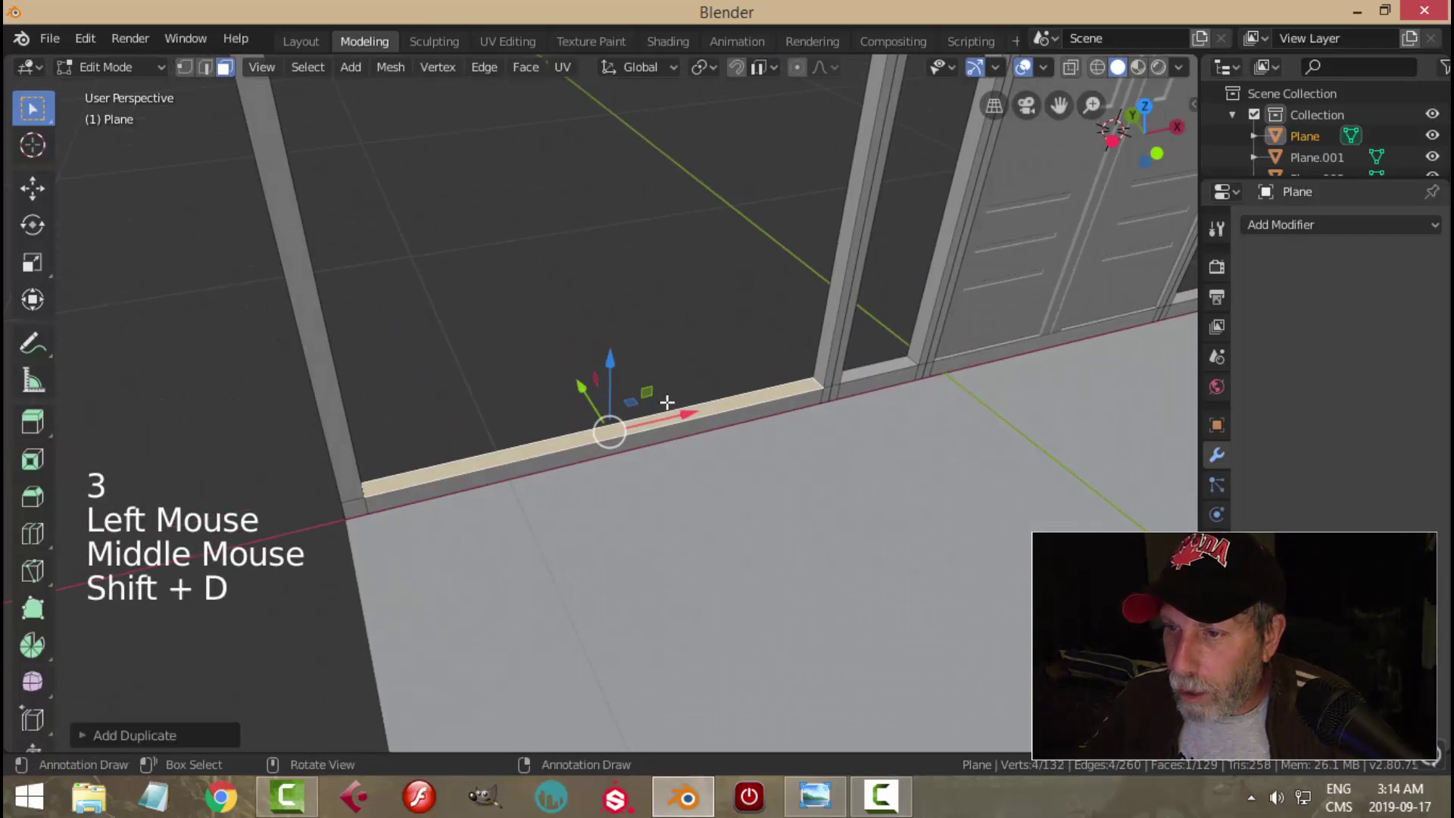
pyautogui.press('p')
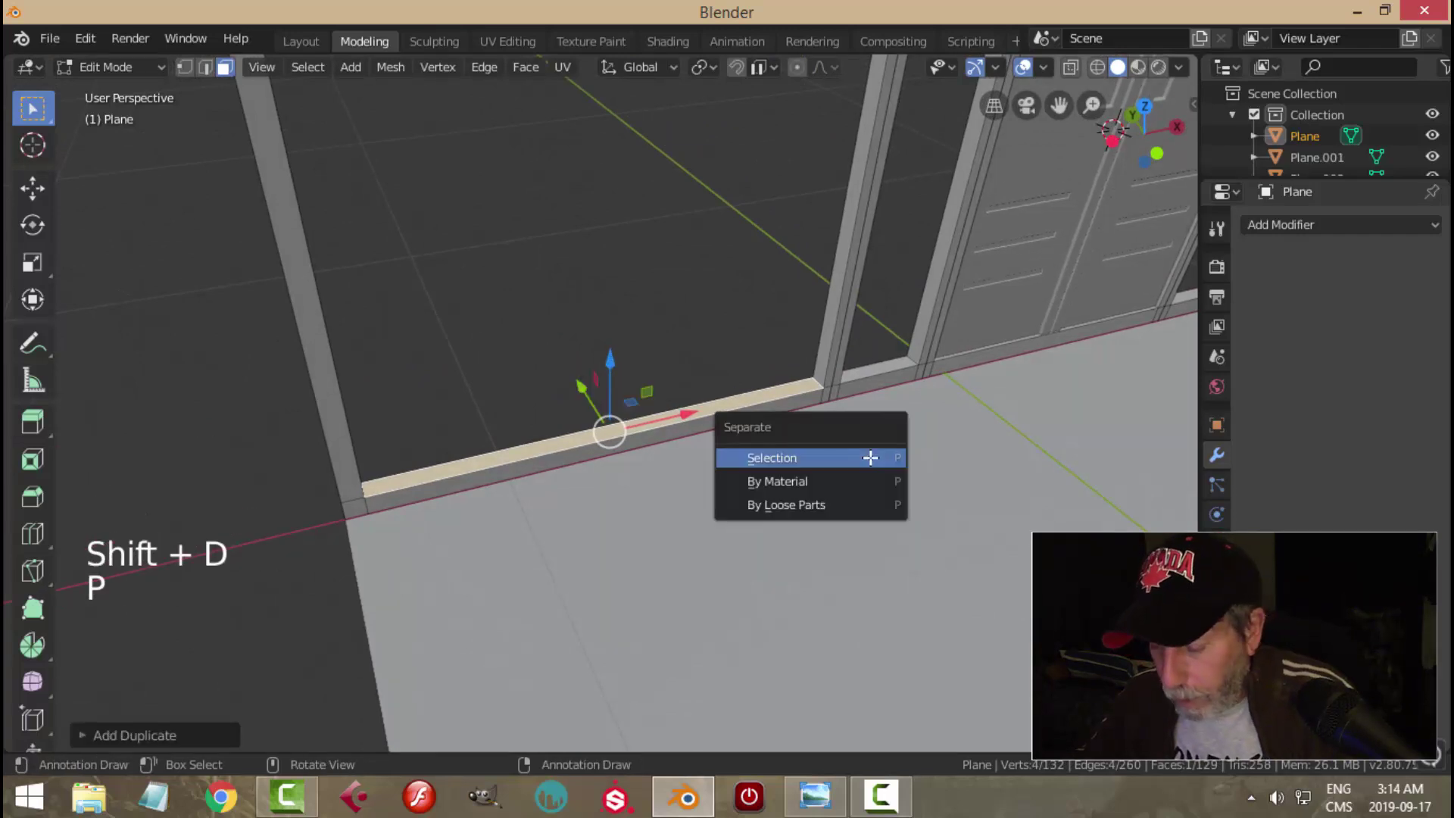
pyautogui.click(870, 457)
pyautogui.press('Tab')
# Step: Hide the floor and the window frame, and select the separated strip
pyautogui.click(787, 421)
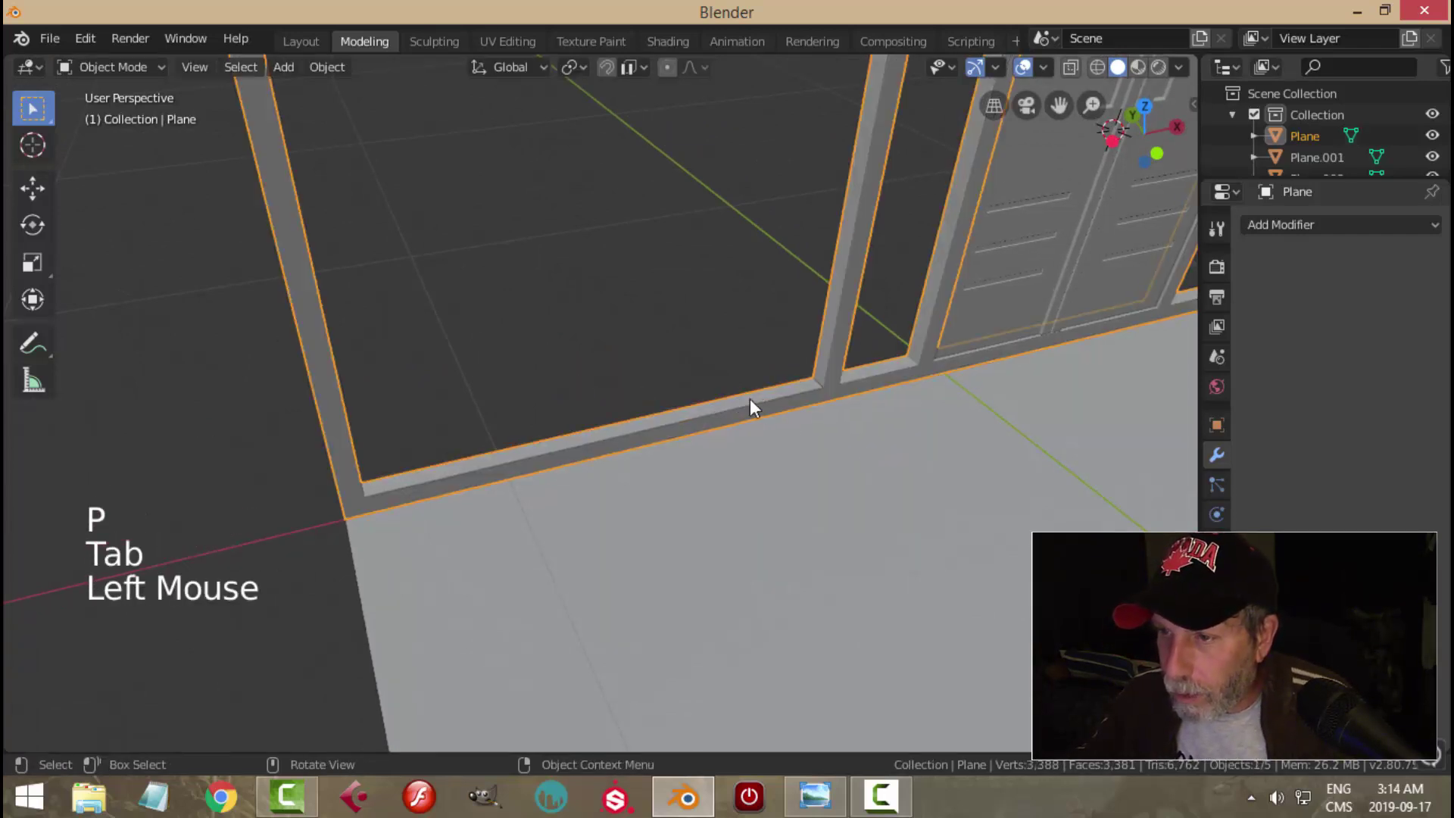
pyautogui.click(783, 415)
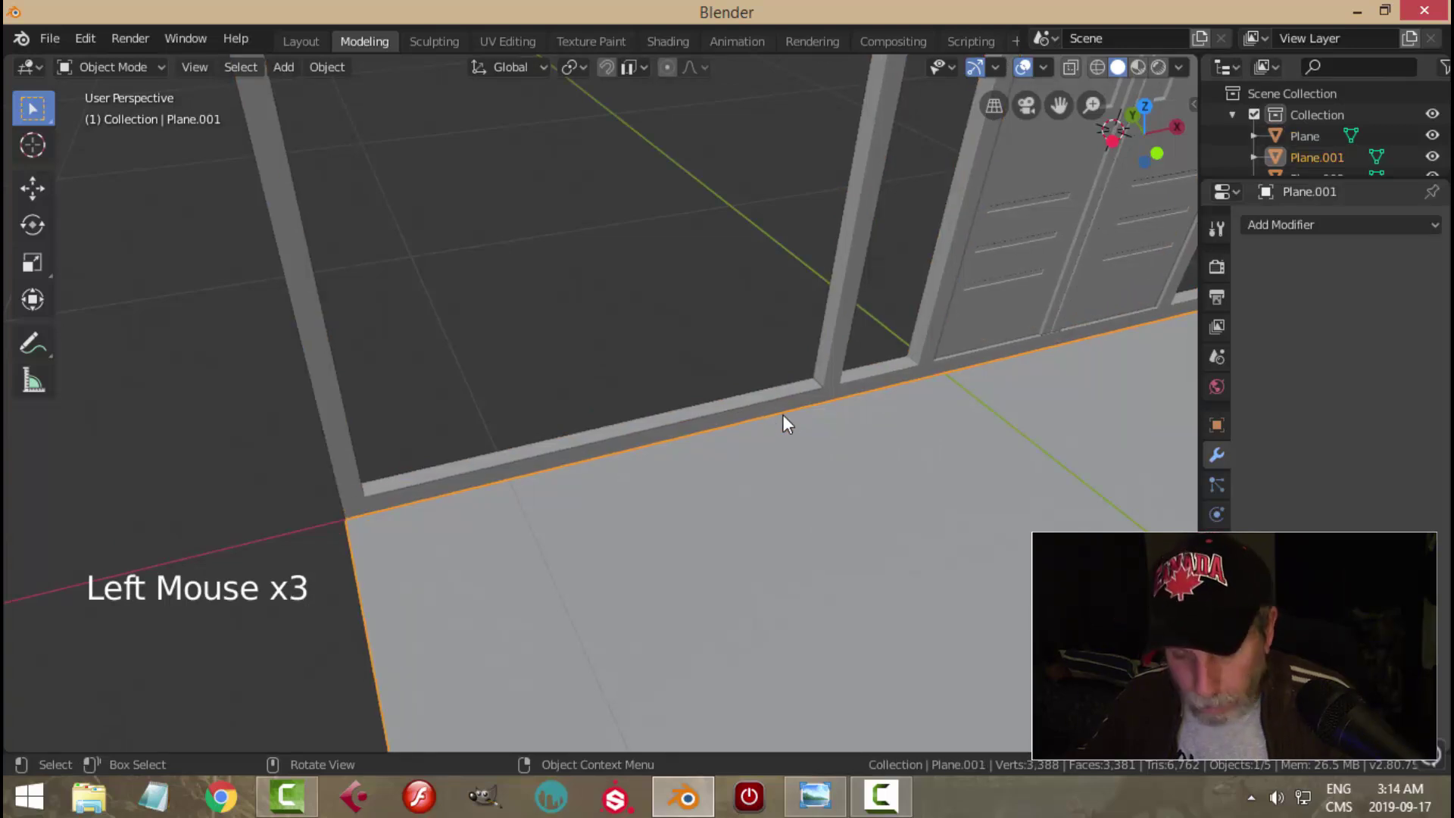
pyautogui.press('h')
pyautogui.click(823, 381)
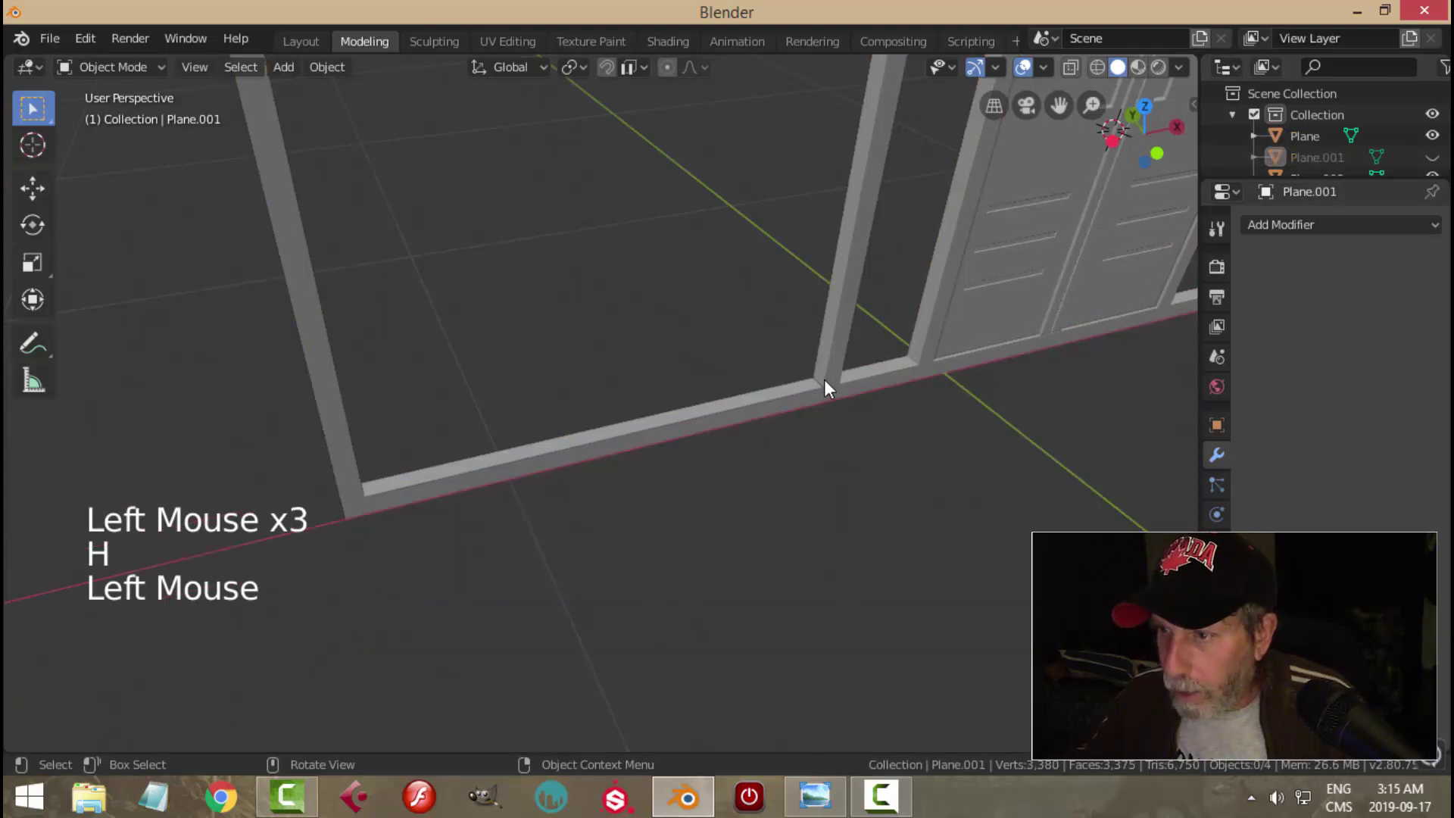
pyautogui.press('h')
pyautogui.click(678, 390)
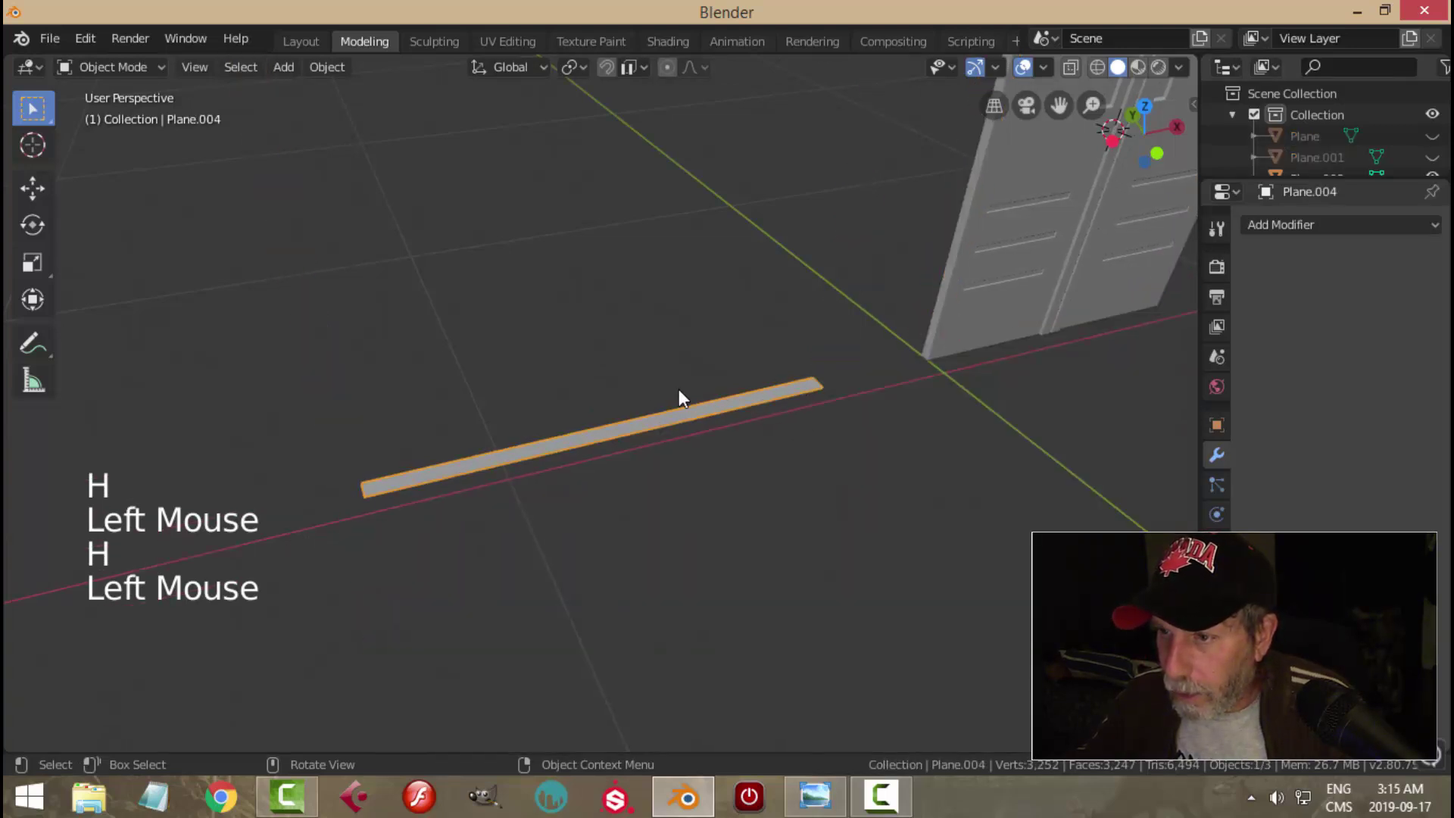
# Step: Set the strip's origin to its geometry and raise the strip slightly along Z
pyautogui.click(331, 59)
pyautogui.click(338, 65)
pyautogui.moveTo(362, 111)
pyautogui.click(617, 194)
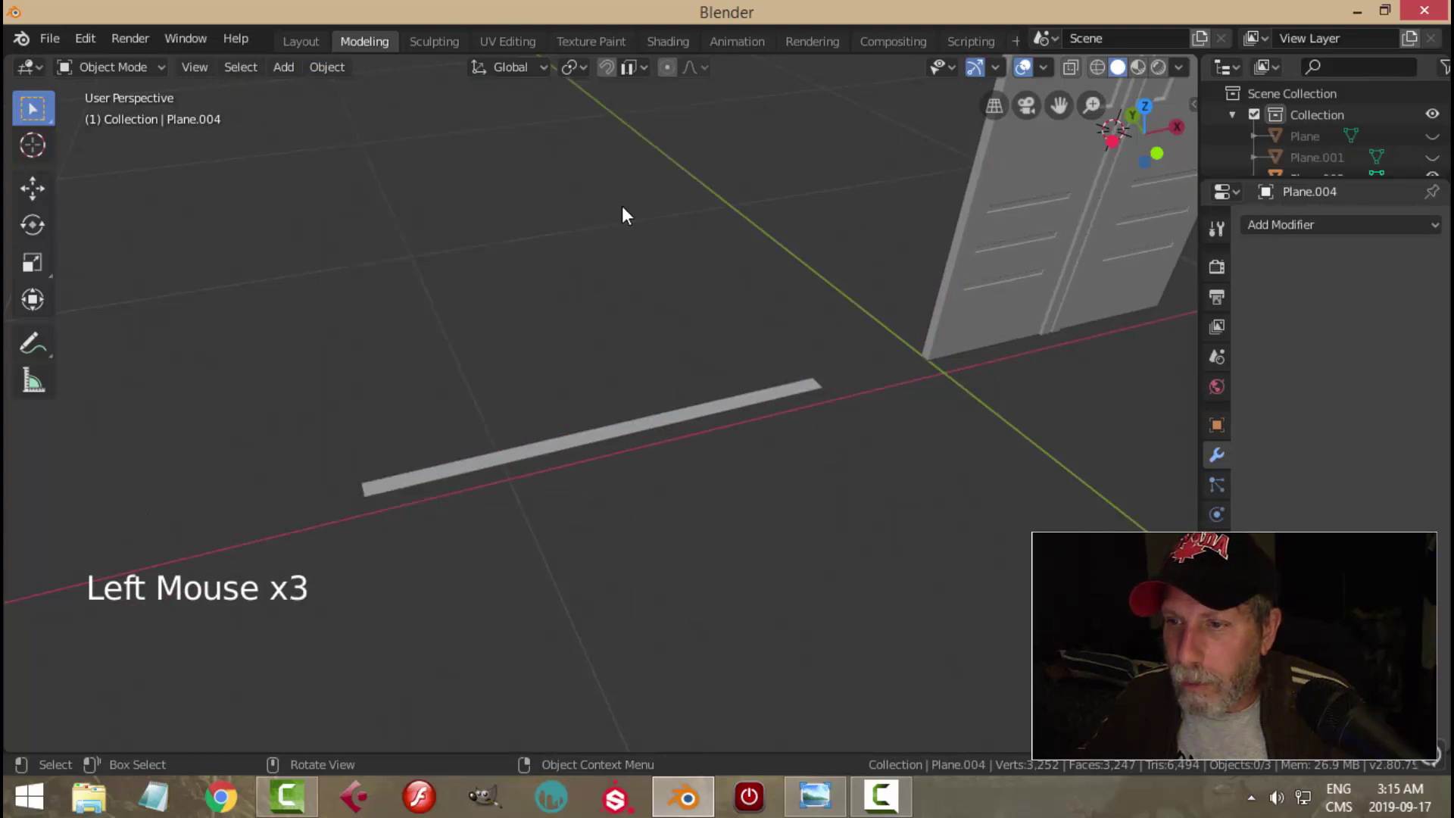
pyautogui.click(637, 425)
pyautogui.scroll(-3, 713, 337)
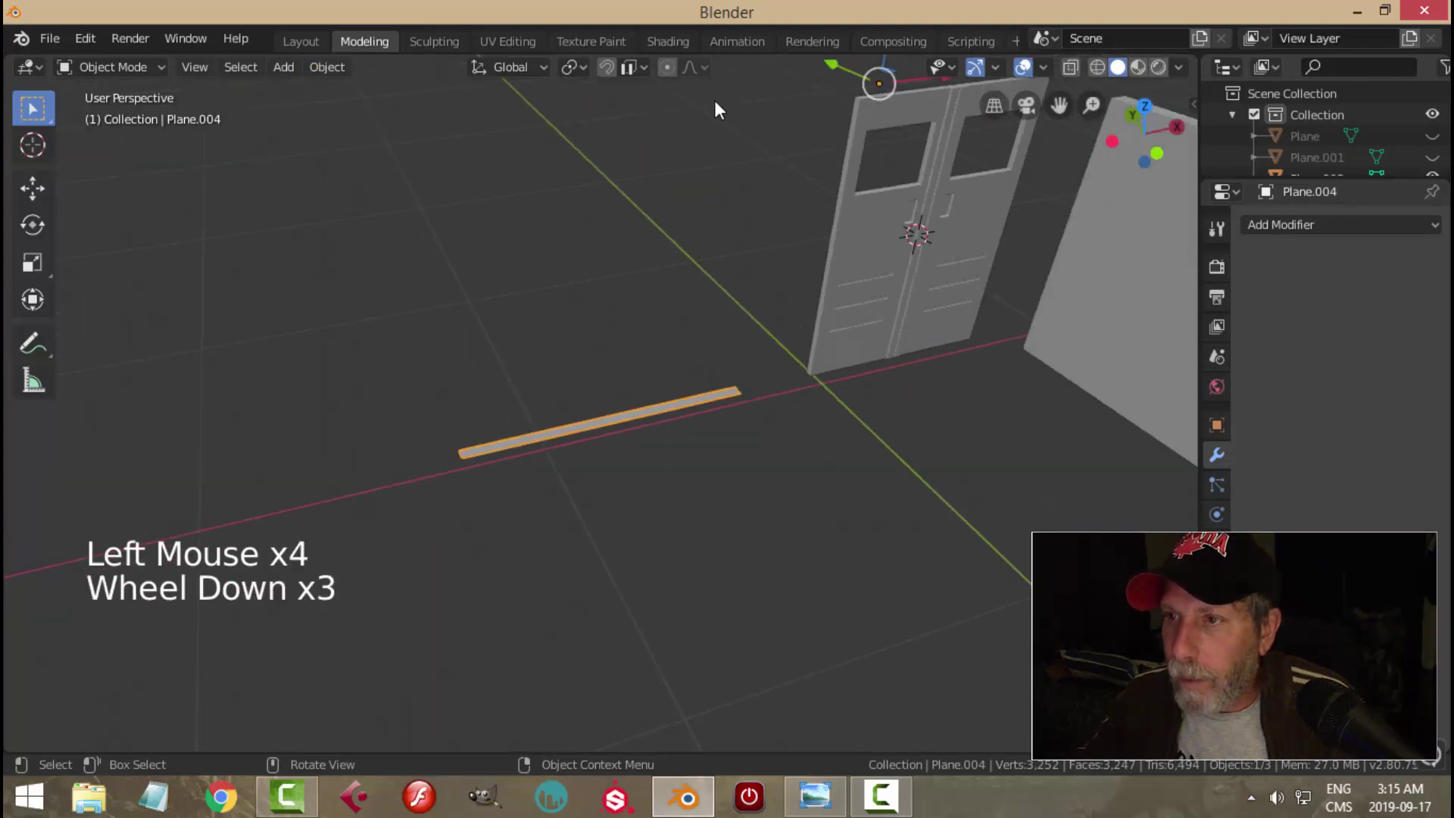
pyautogui.click(569, 67)
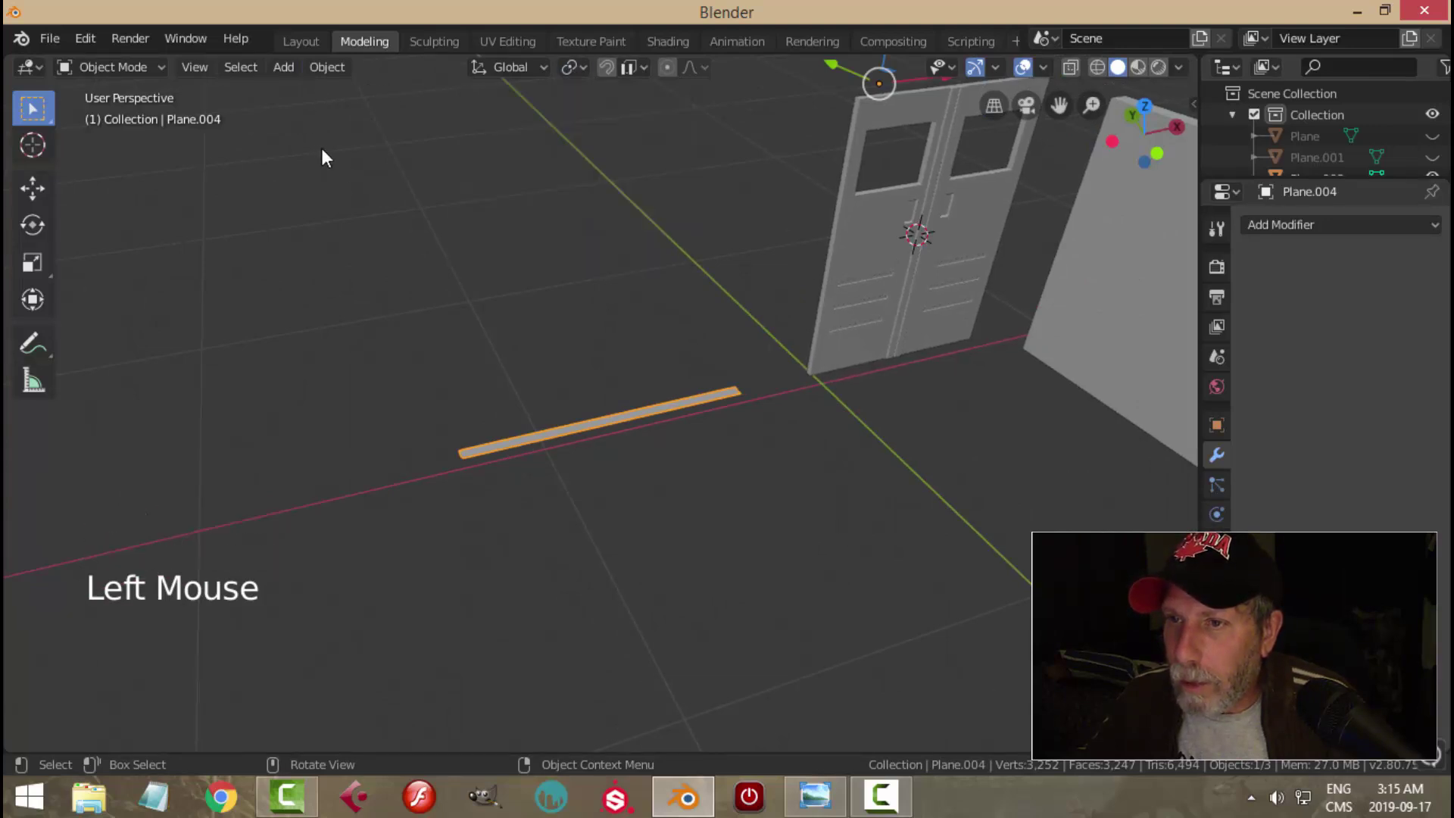
pyautogui.click(319, 67)
pyautogui.moveTo(354, 114)
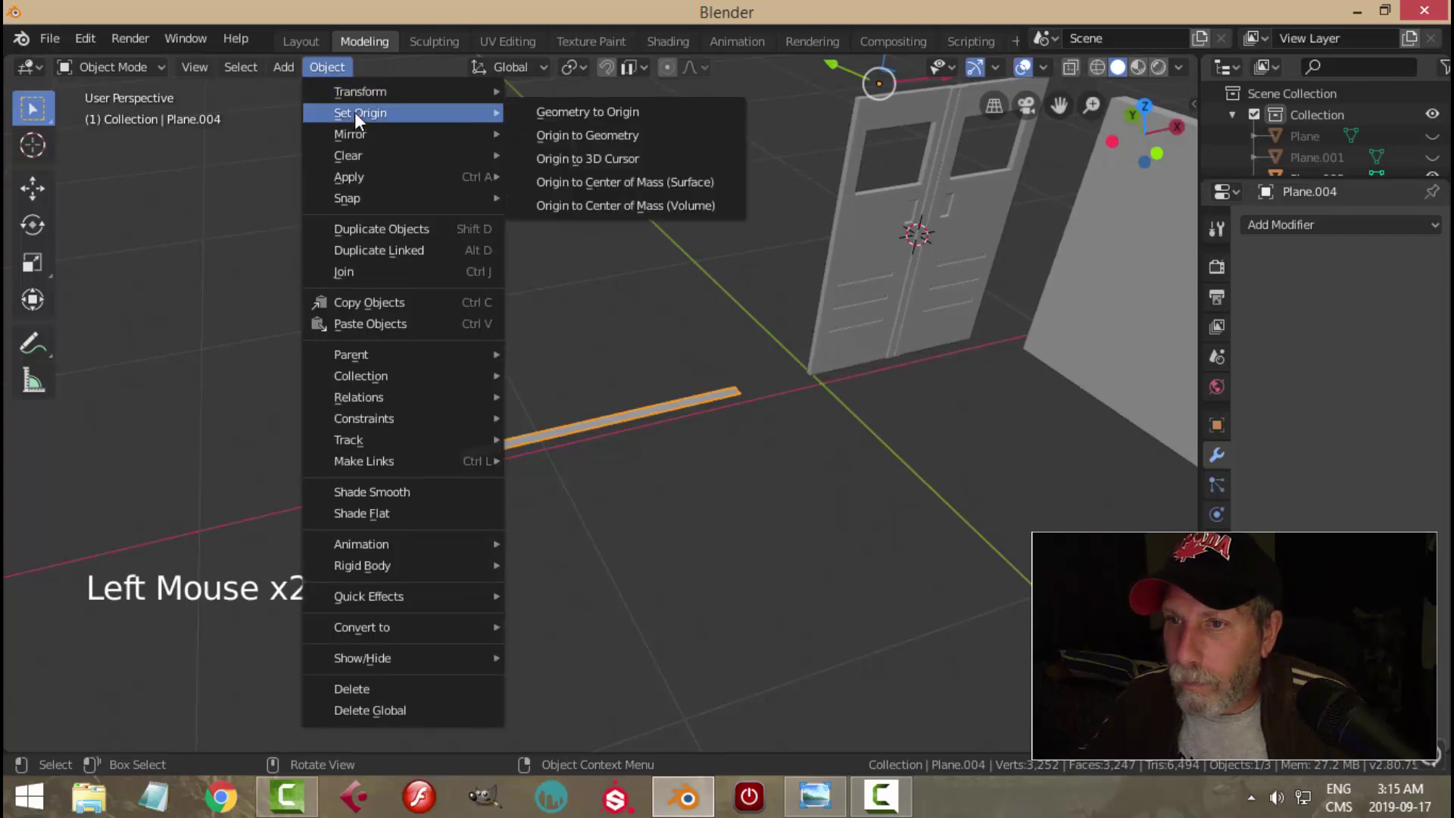
pyautogui.click(556, 134)
pyautogui.moveTo(610, 343); pyautogui.dragTo(610, 330)
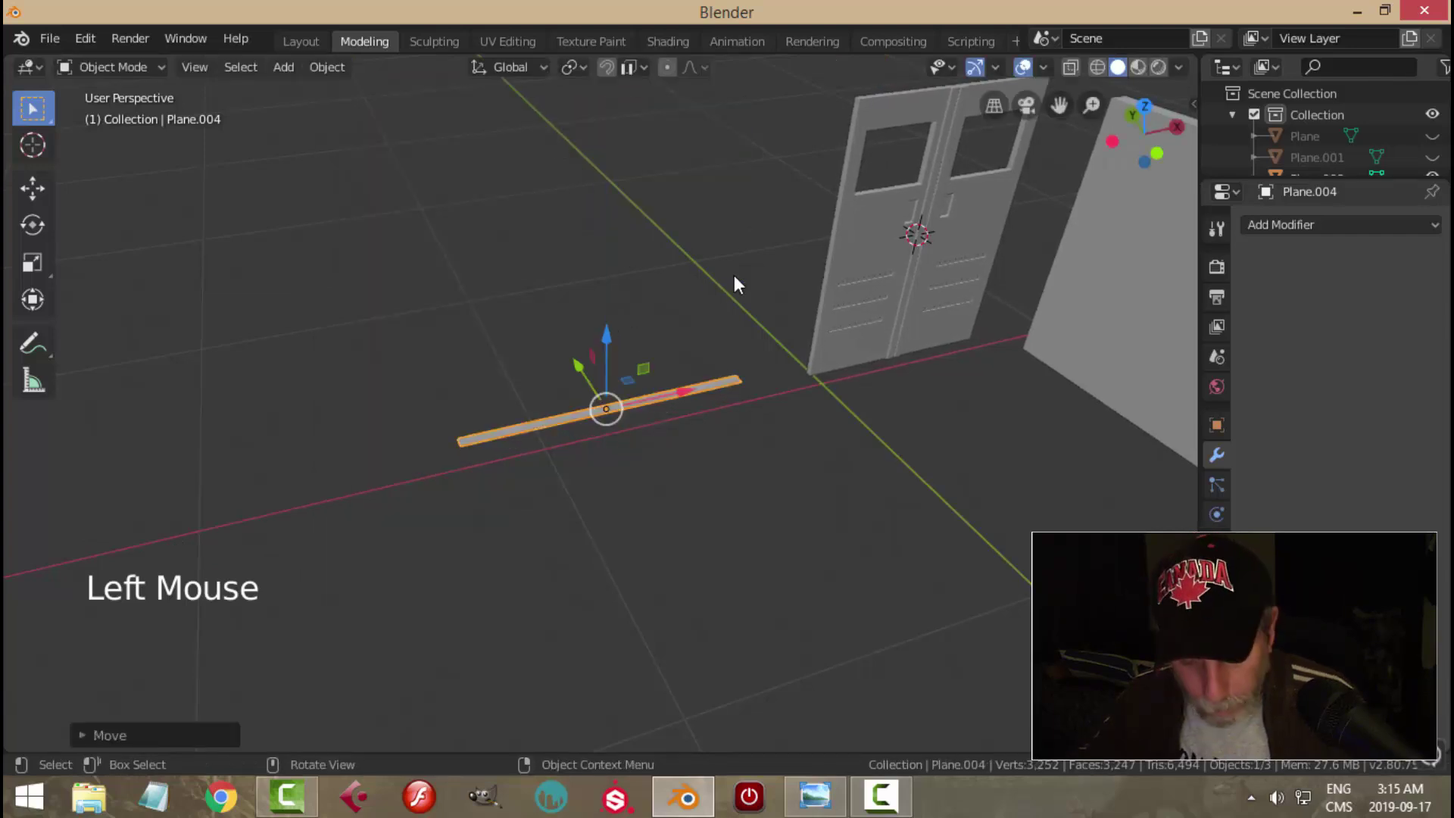
# Step: Unhide the room parts and scale the strip's mesh narrower along Y within the frame's depth
pyautogui.hotkey('alt', 'h')
pyautogui.hotkey('alt', 'a')
pyautogui.click(672, 392)
pyautogui.moveTo(671, 391)
pyautogui.mouseDown(button='middle')
pyautogui.moveTo(763, 366)
pyautogui.moveTo(672, 395)
pyautogui.mouseUp(button='middle')
pyautogui.scroll(2, 707, 390)
pyautogui.press('Tab')
pyautogui.press('a')
pyautogui.press('s')
pyautogui.press('y')
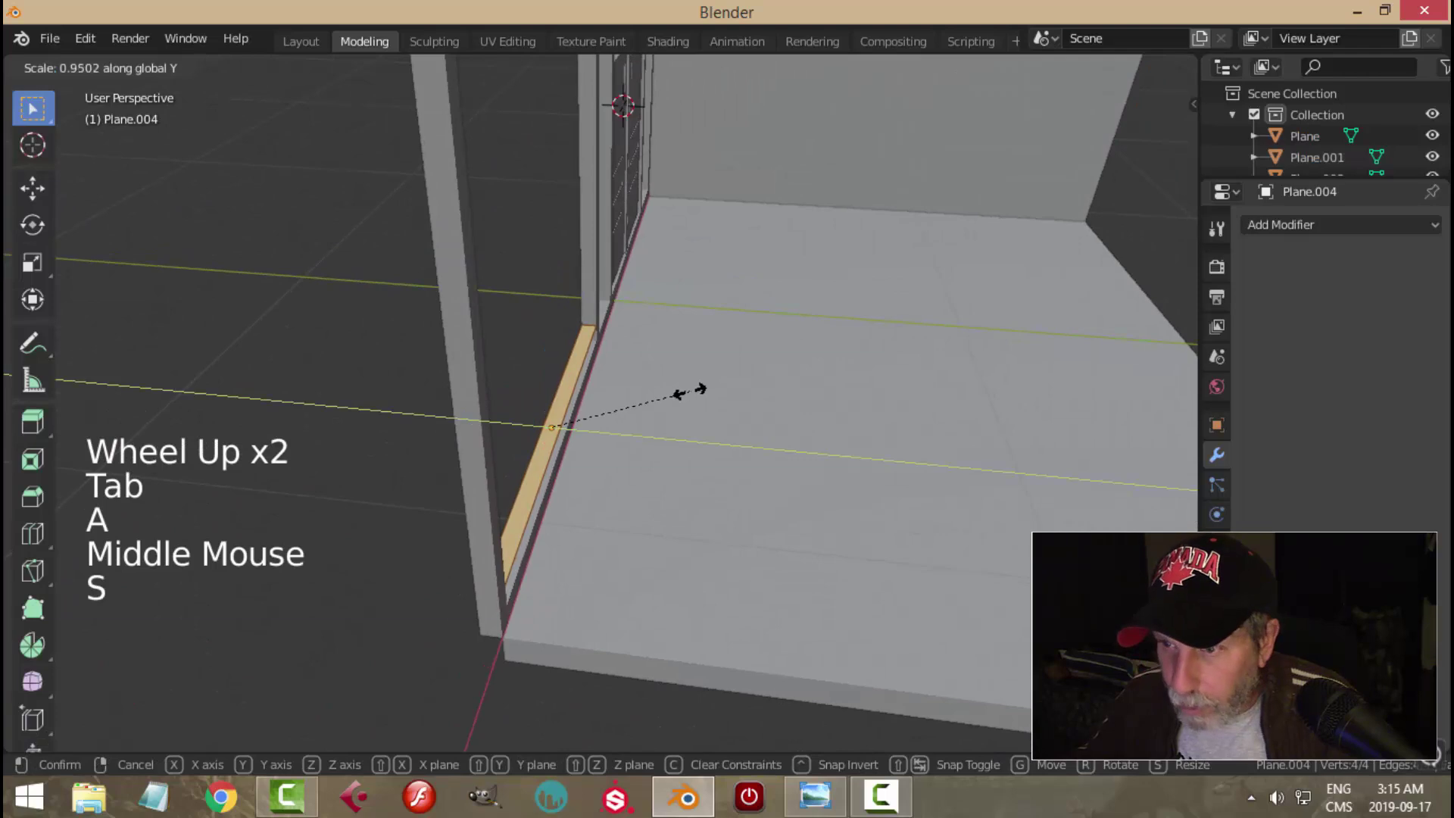
pyautogui.click(594, 394)
pyautogui.moveTo(594, 394); pyautogui.dragTo(609, 370, button='middle')
# Step: Lower the strip onto the bottom frame rail and extrude it upward into a low wall panel
pyautogui.moveTo(587, 354); pyautogui.dragTo(587, 379)
pyautogui.moveTo(792, 402); pyautogui.dragTo(698, 393, button='middle')
pyautogui.press('e')
pyautogui.click(634, 252)
pyautogui.scroll(-3, 727, 454)
pyautogui.moveTo(714, 464); pyautogui.dragTo(792, 500, button='middle')
# Step: Compare the panel height with the reference image and lower the panel's top face slightly
pyautogui.click(815, 795)
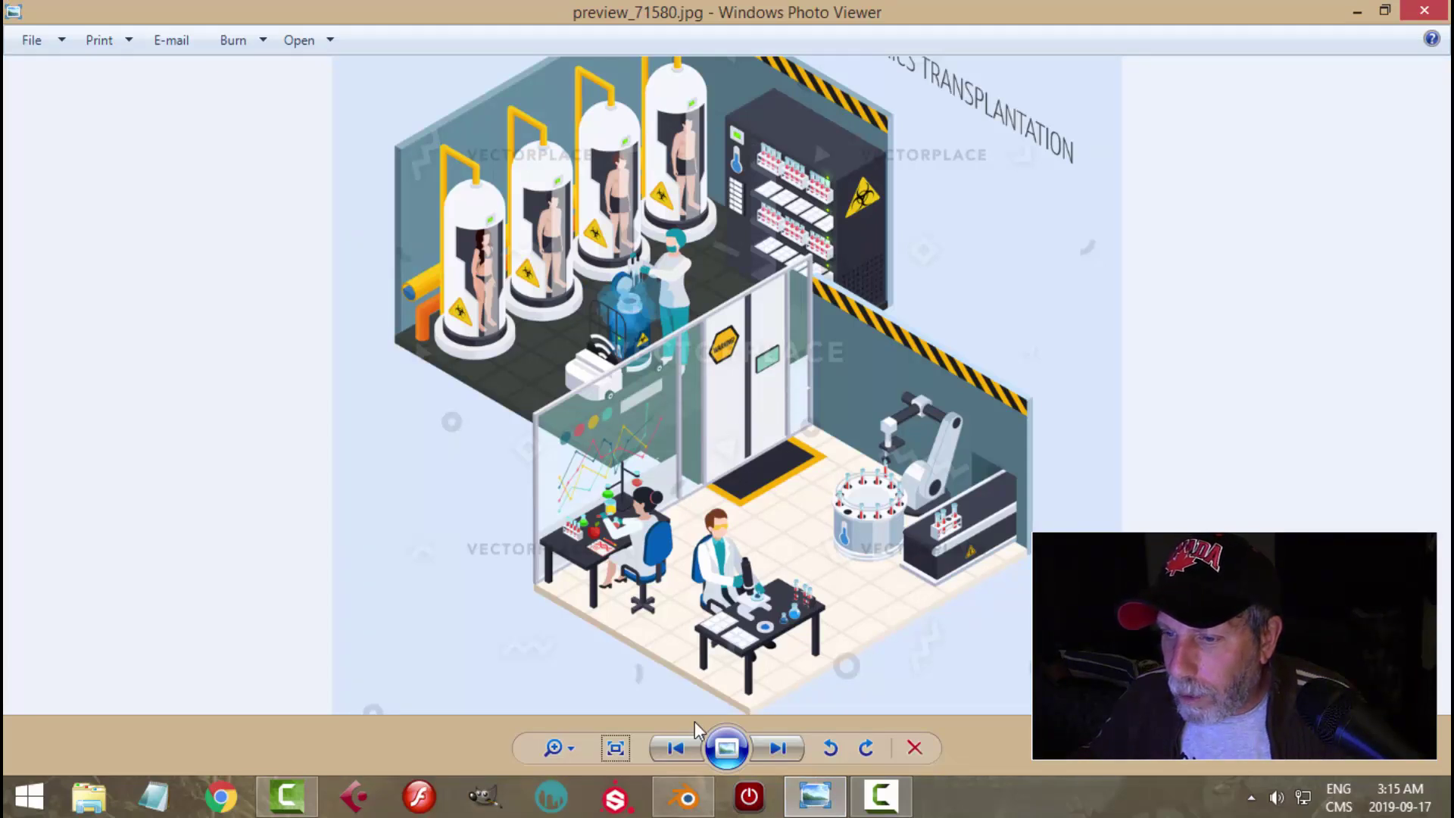
pyautogui.click(684, 797)
pyautogui.moveTo(615, 270); pyautogui.dragTo(627, 291)
pyautogui.moveTo(627, 291); pyautogui.dragTo(820, 500, button='middle')
# Step: Scale the whole low panel along Y to adjust its thickness, and return to Object Mode with nothing selected
pyautogui.scroll(5, 688, 454)
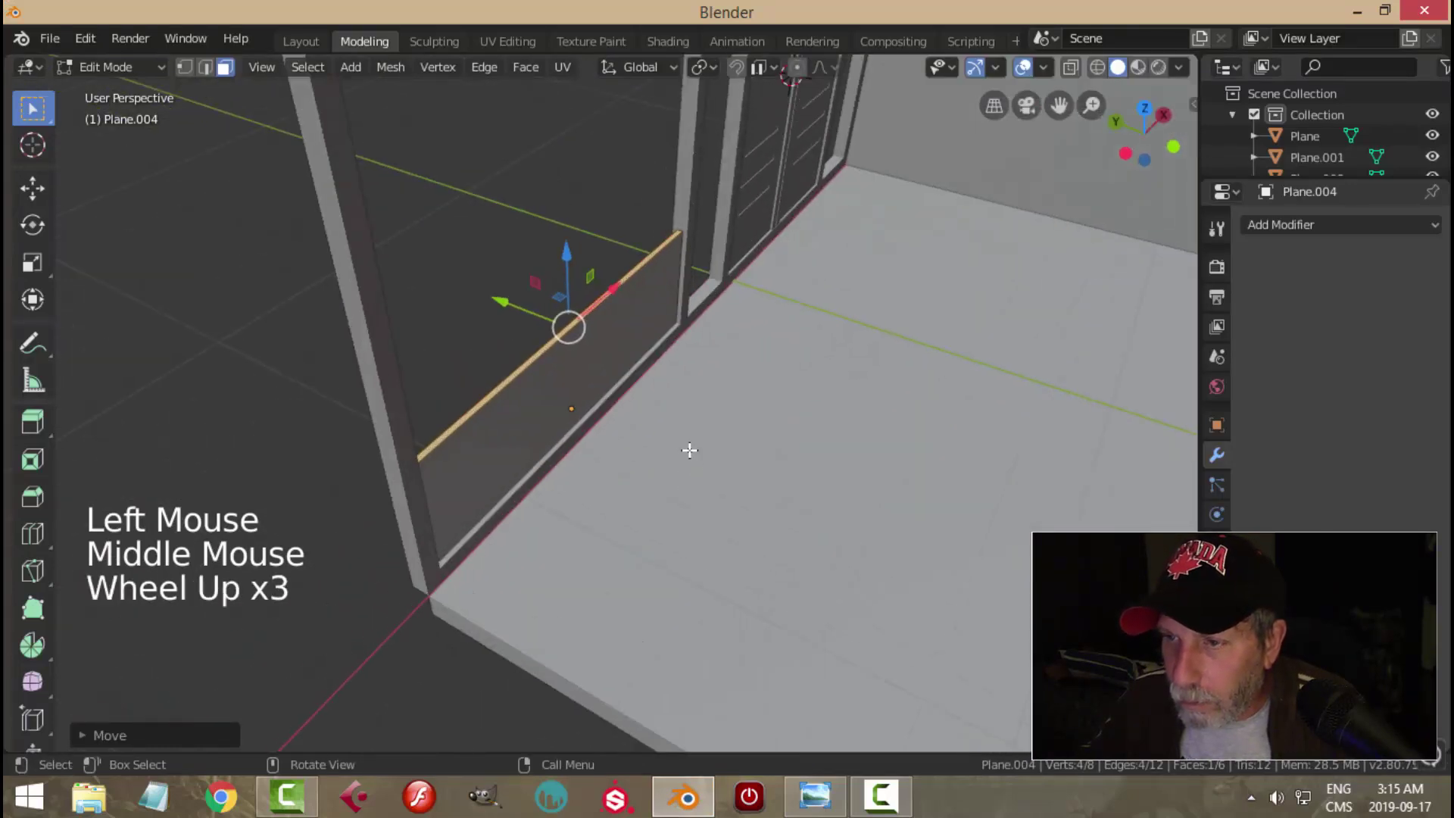
pyautogui.moveTo(697, 393); pyautogui.dragTo(734, 404, button='middle')
pyautogui.press('a')
pyautogui.press('s')
pyautogui.press('y')
pyautogui.click(666, 386)
pyautogui.press('Tab')
pyautogui.hotkey('alt', 'a')
# Step: Duplicate the low panel along X to the narrow opening between the double doors and the side wall
pyautogui.scroll(-1, 712, 401)
pyautogui.scroll(-2, 712, 402)
pyautogui.scroll(-1, 733, 405)
pyautogui.keyDown('shift'); pyautogui.moveTo(951, 447); pyautogui.dragTo(521, 416, button='middle'); pyautogui.keyUp('shift')
pyautogui.click(521, 416)
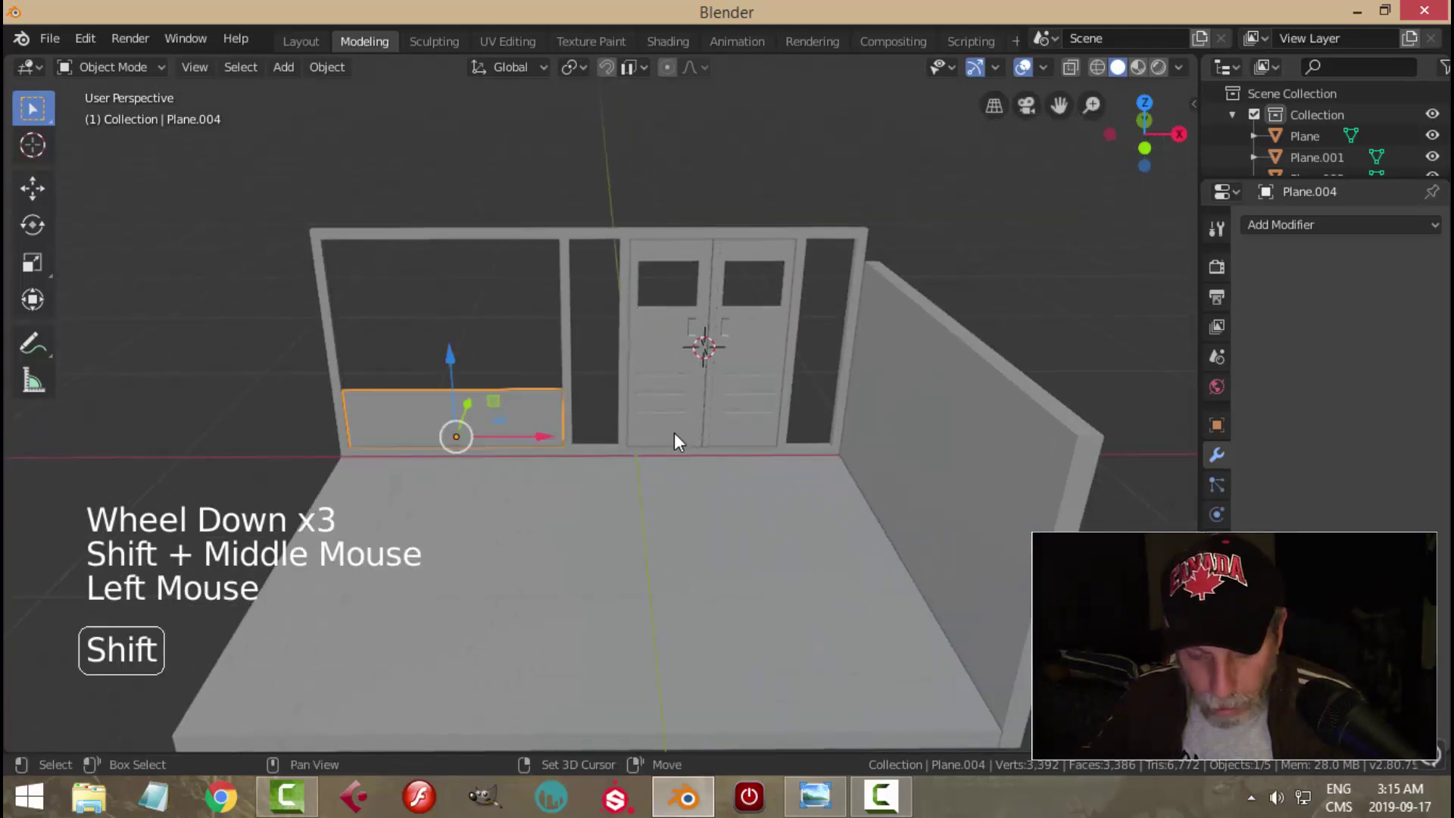
pyautogui.hotkey('shift', 'd')
pyautogui.hotkey('shift', 'd')
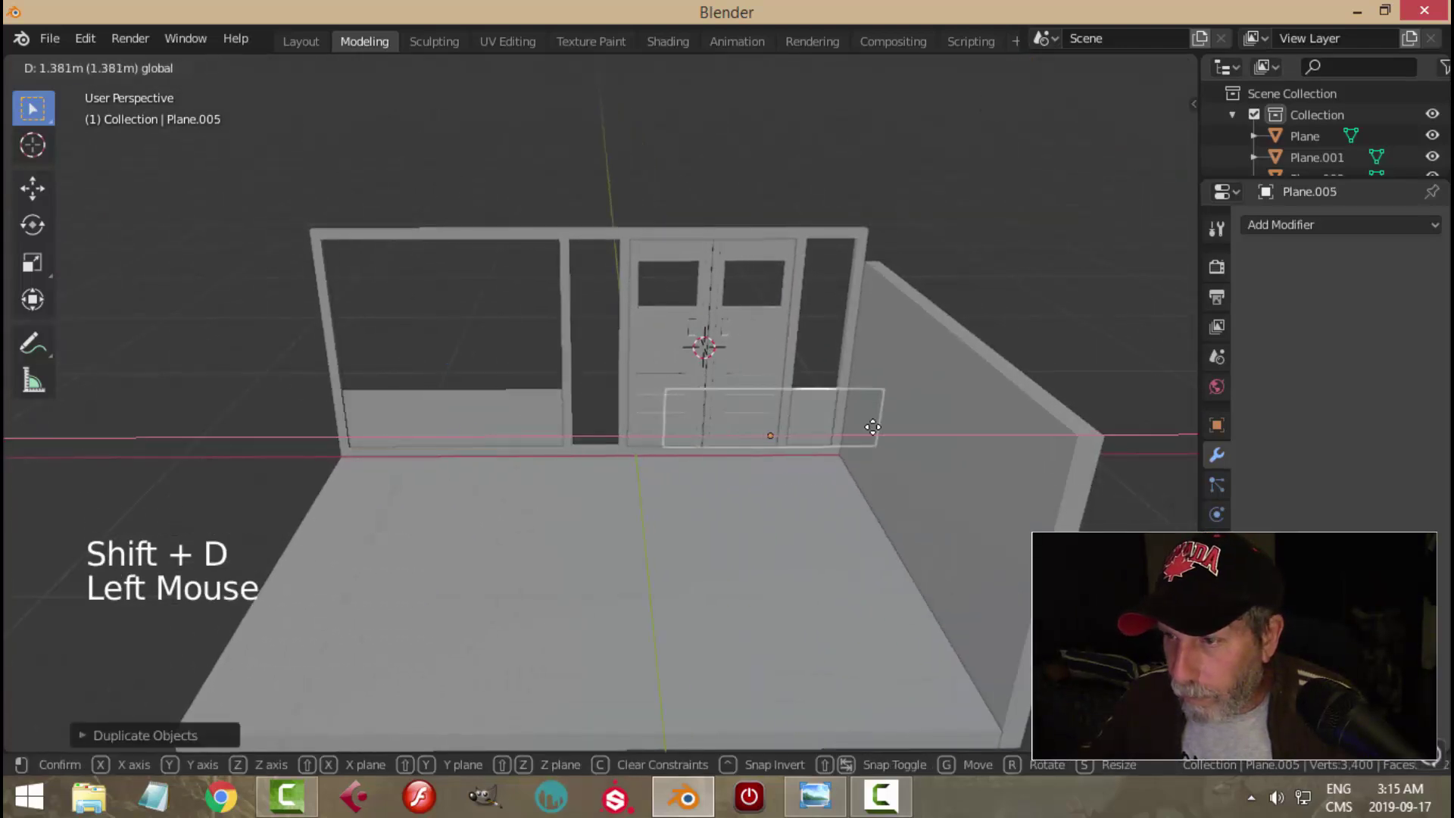
pyautogui.click(890, 420)
# Step: Scale the duplicate panel's mesh along X to about 0.3 and shift it along X into the narrow opening
pyautogui.press('Tab')
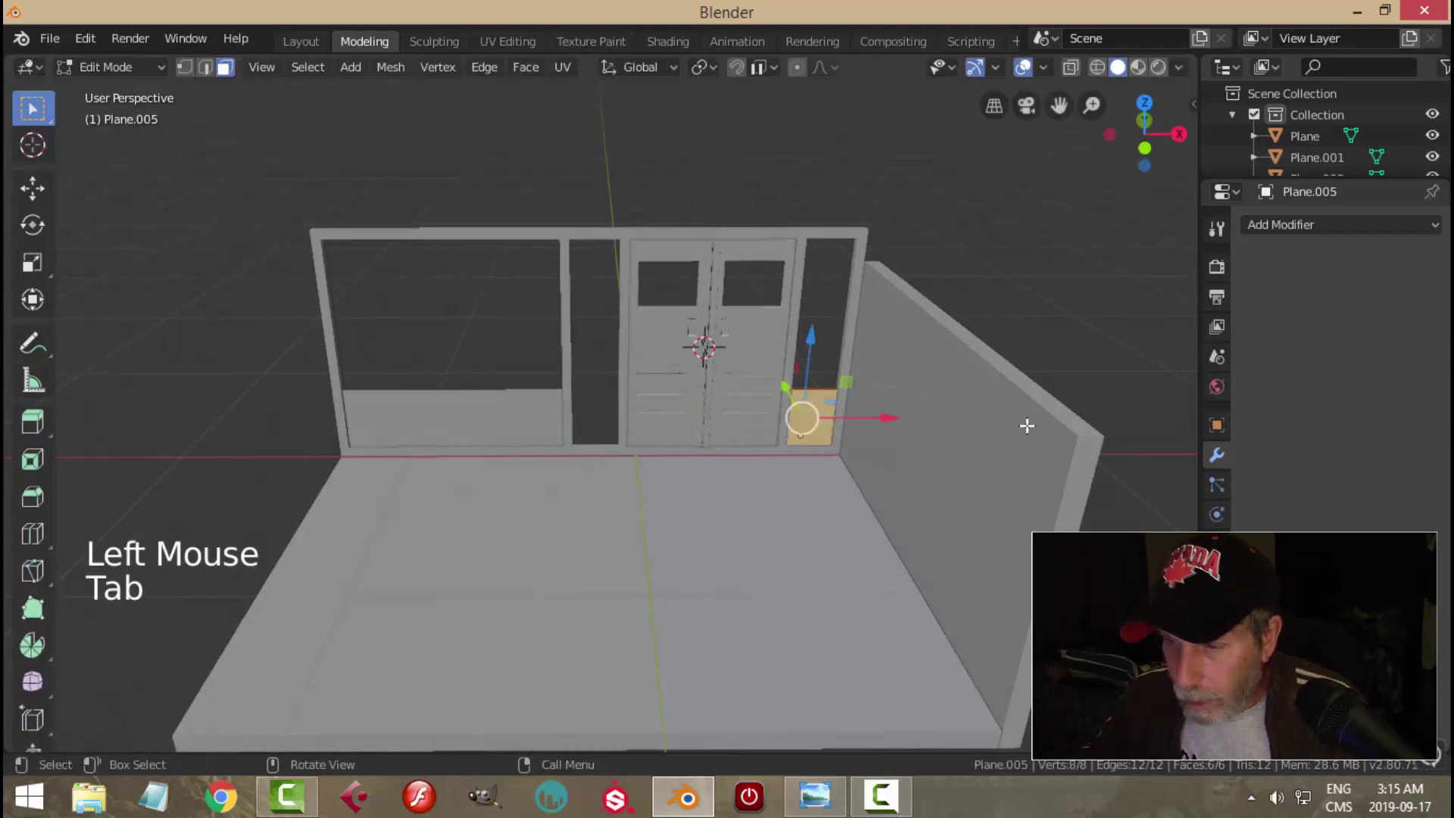
pyautogui.press('s')
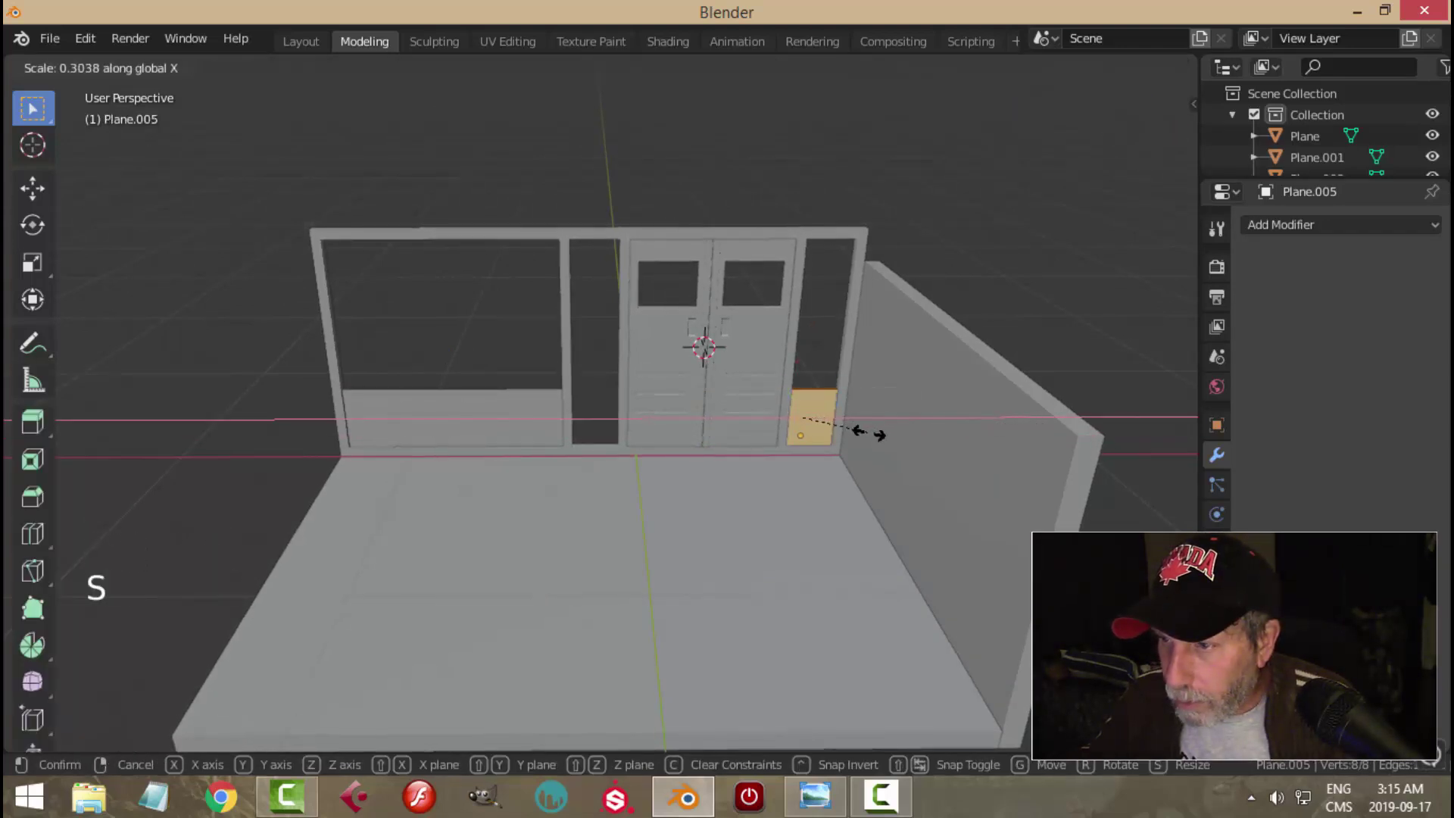
pyautogui.click(850, 430)
pyautogui.moveTo(860, 416); pyautogui.dragTo(883, 418)
# Step: Nudge the narrow panel along X and fine-tune its scale to fit between the frame posts
pyautogui.moveTo(882, 418); pyautogui.dragTo(901, 459, button='middle')
pyautogui.scroll(2, 850, 421)
pyautogui.middleClick(850, 421)
pyautogui.press('KP_Decimal')
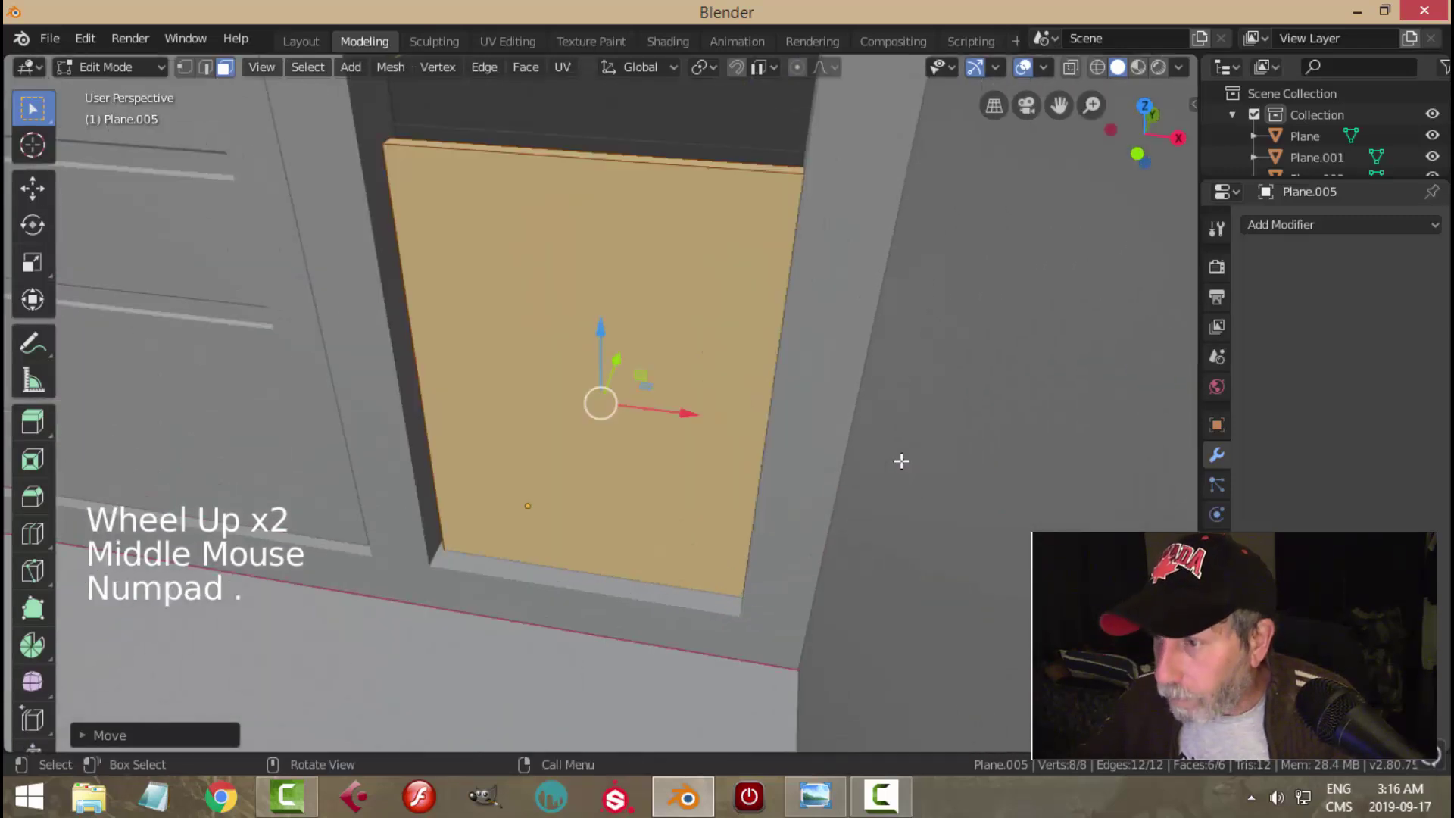
pyautogui.moveTo(700, 414); pyautogui.dragTo(675, 407)
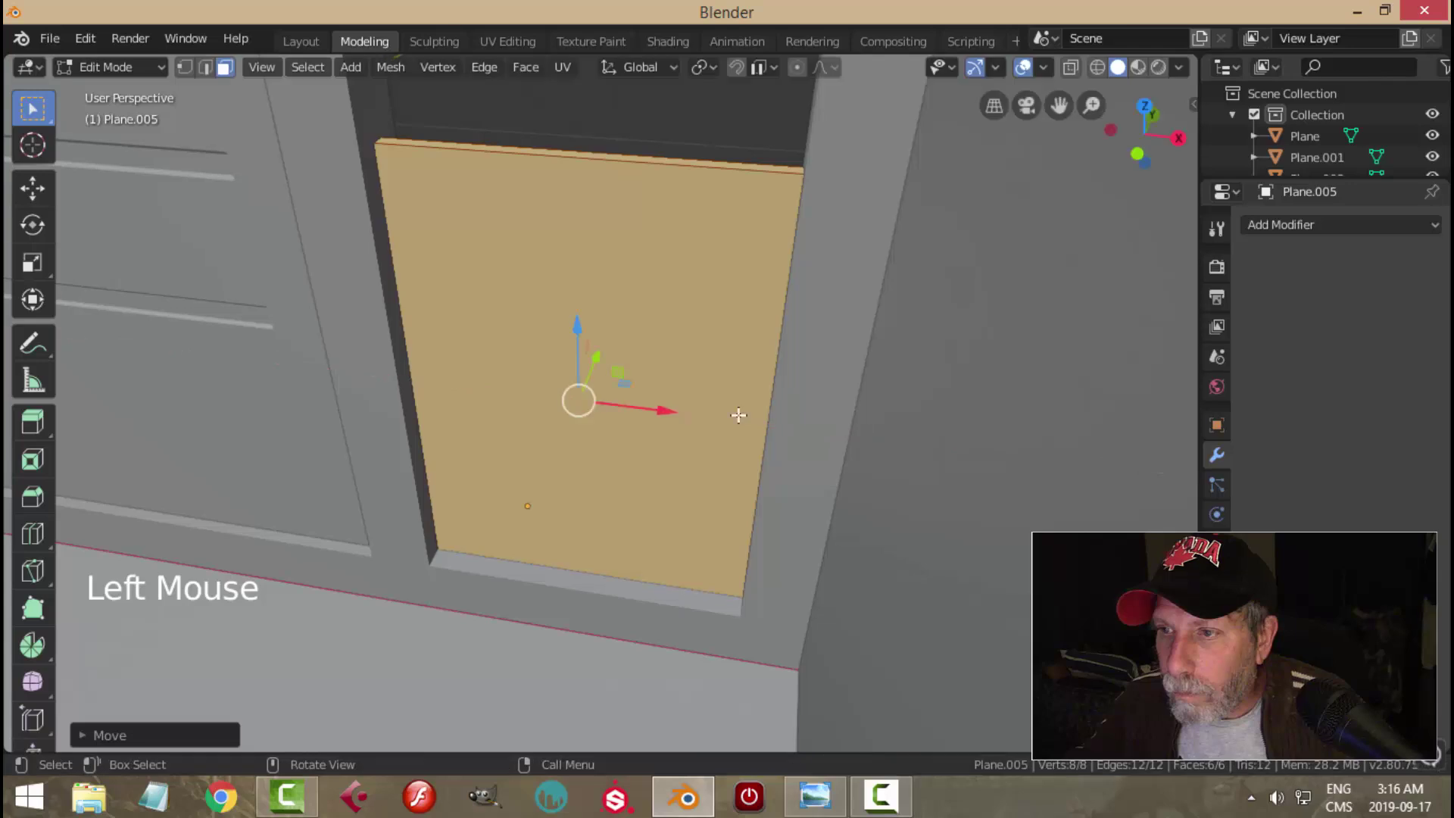
pyautogui.press('s')
pyautogui.click(795, 455)
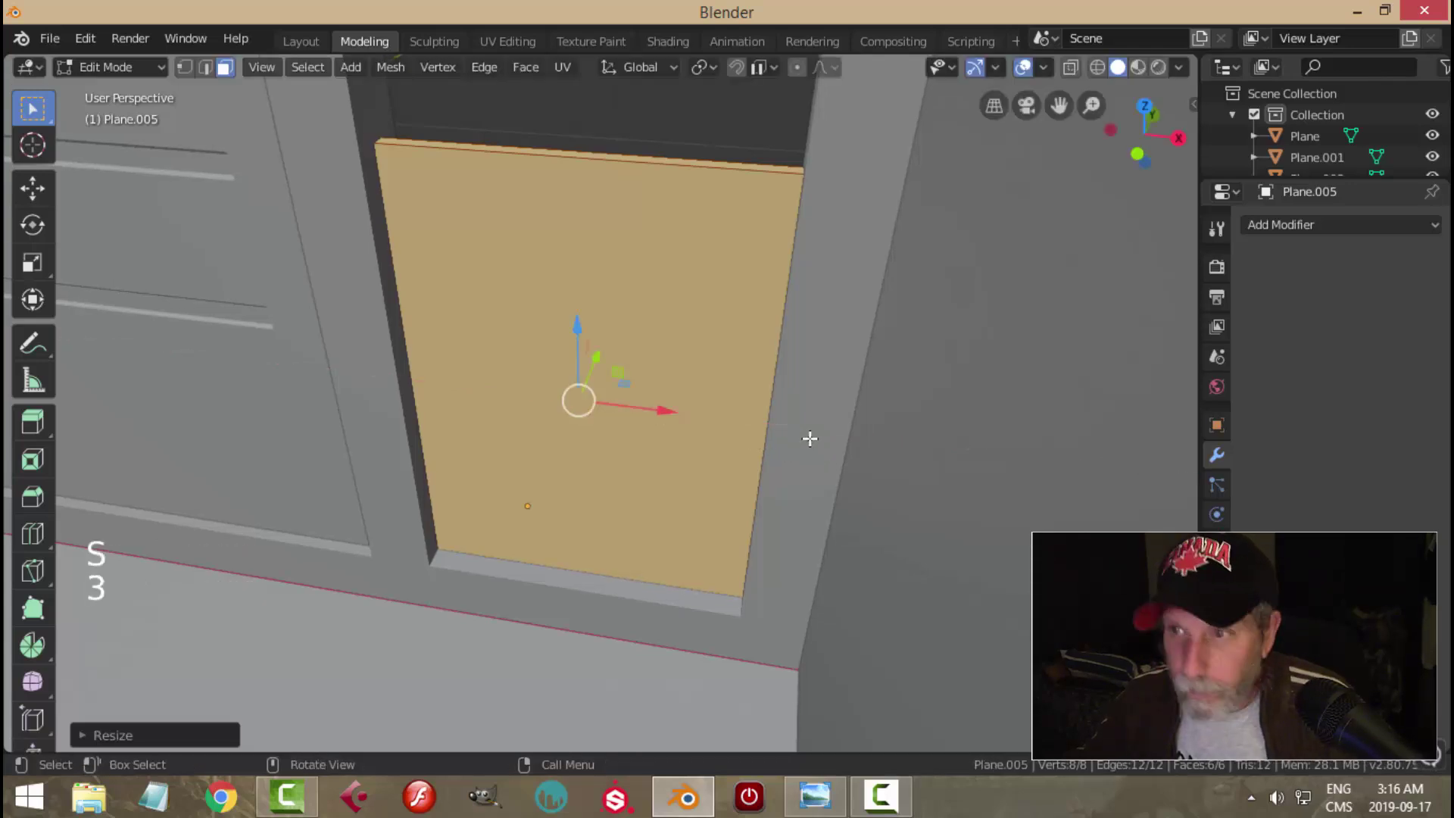
# Step: Raise the narrow panel's top face, compare it with the reference image, and lower it slightly
pyautogui.click(681, 159)
pyautogui.scroll(-7, 720, 311)
pyautogui.moveTo(720, 311); pyautogui.dragTo(676, 290, button='middle')
pyautogui.scroll(-1, 676, 290)
pyautogui.moveTo(596, 269); pyautogui.dragTo(611, 156)
pyautogui.click(809, 788)
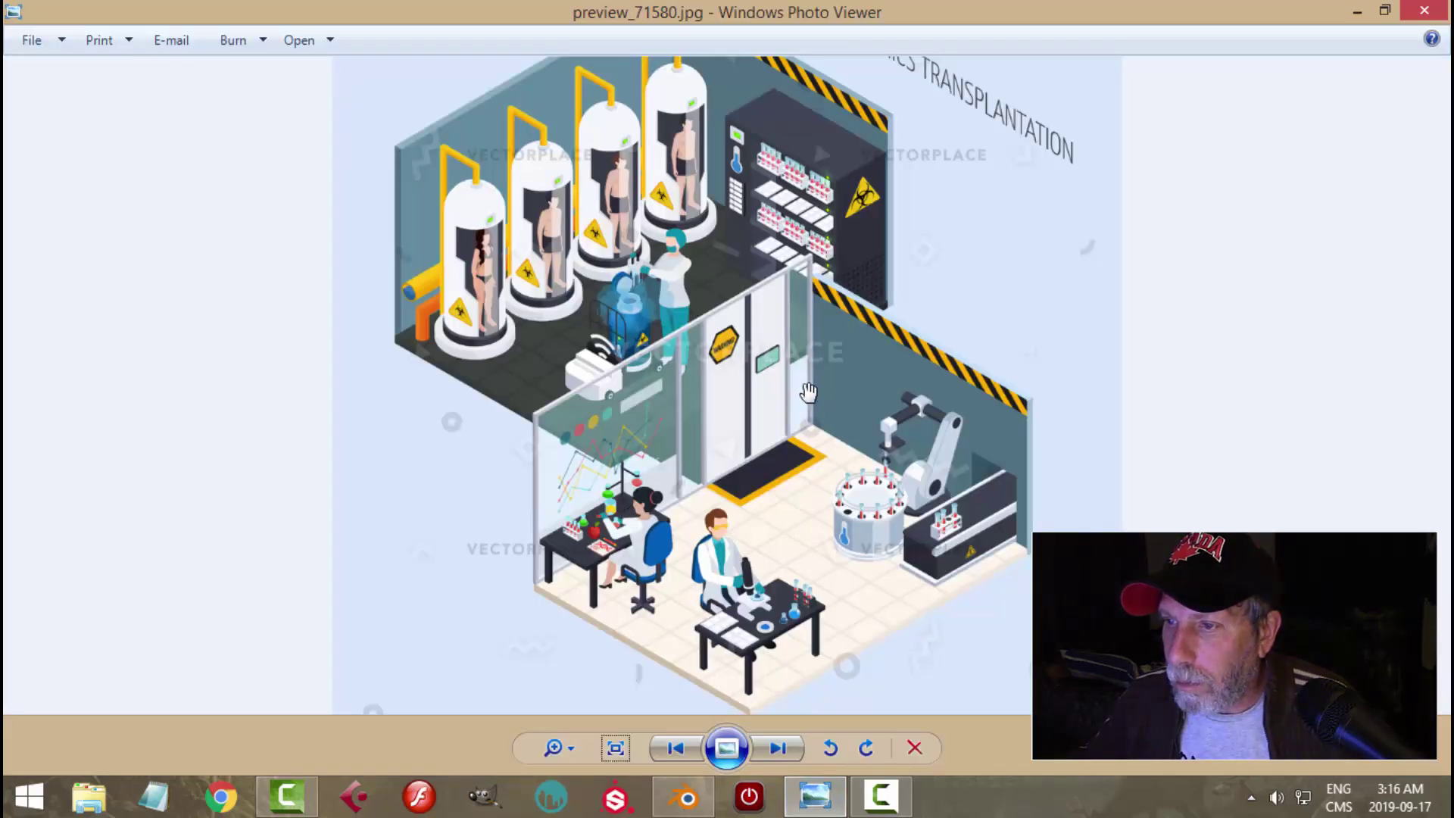
pyautogui.click(690, 795)
pyautogui.scroll(-2, 762, 431)
pyautogui.moveTo(762, 431); pyautogui.dragTo(594, 203, button='middle')
pyautogui.moveTo(594, 203); pyautogui.dragTo(597, 215)
# Step: Deselect the mesh and save the scene over CryogenicLab_video1.blend
pyautogui.hotkey('alt', 'a')
pyautogui.scroll(-4, 612, 347)
pyautogui.moveTo(611, 347); pyautogui.dragTo(644, 392, button='middle')
pyautogui.moveTo(645, 441); pyautogui.dragTo(711, 467, button='middle')
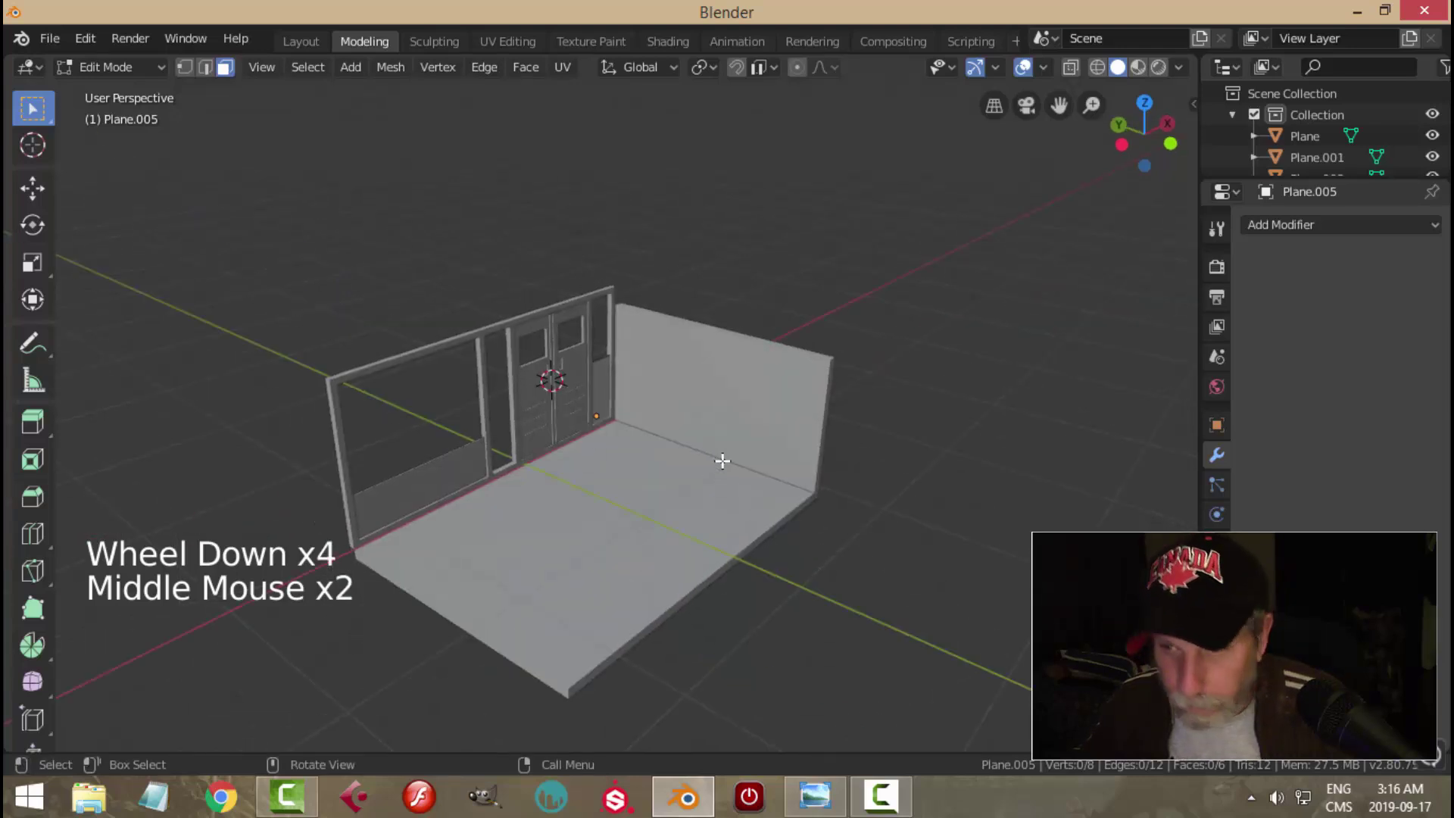
pyautogui.hotkey('ctrl', 's')
pyautogui.click(424, 167)
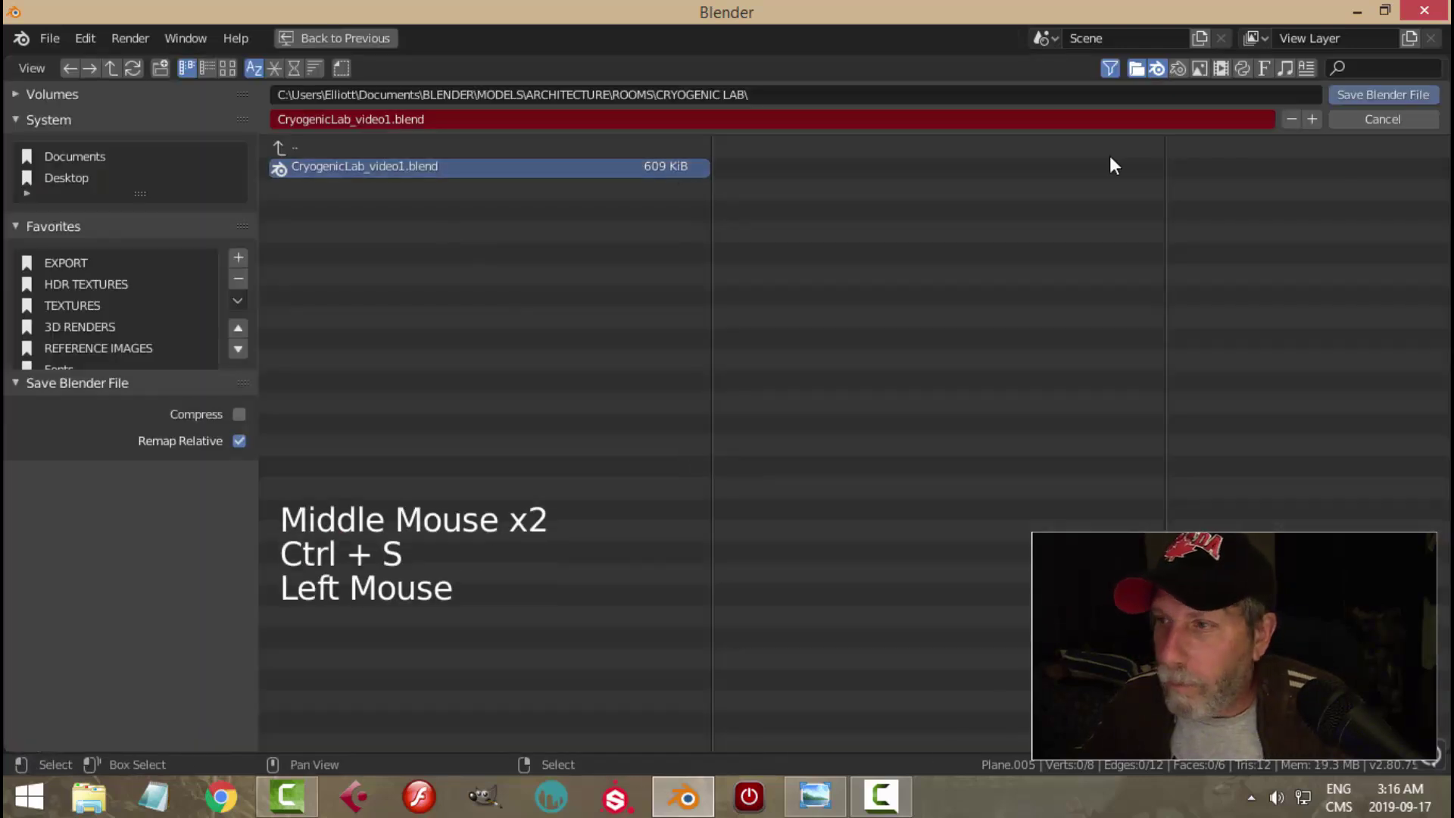
pyautogui.click(1362, 94)
# Step: Return to Object Mode and activate the Move tool
pyautogui.scroll(3, 867, 402)
pyautogui.moveTo(867, 402); pyautogui.dragTo(632, 398, button='middle')
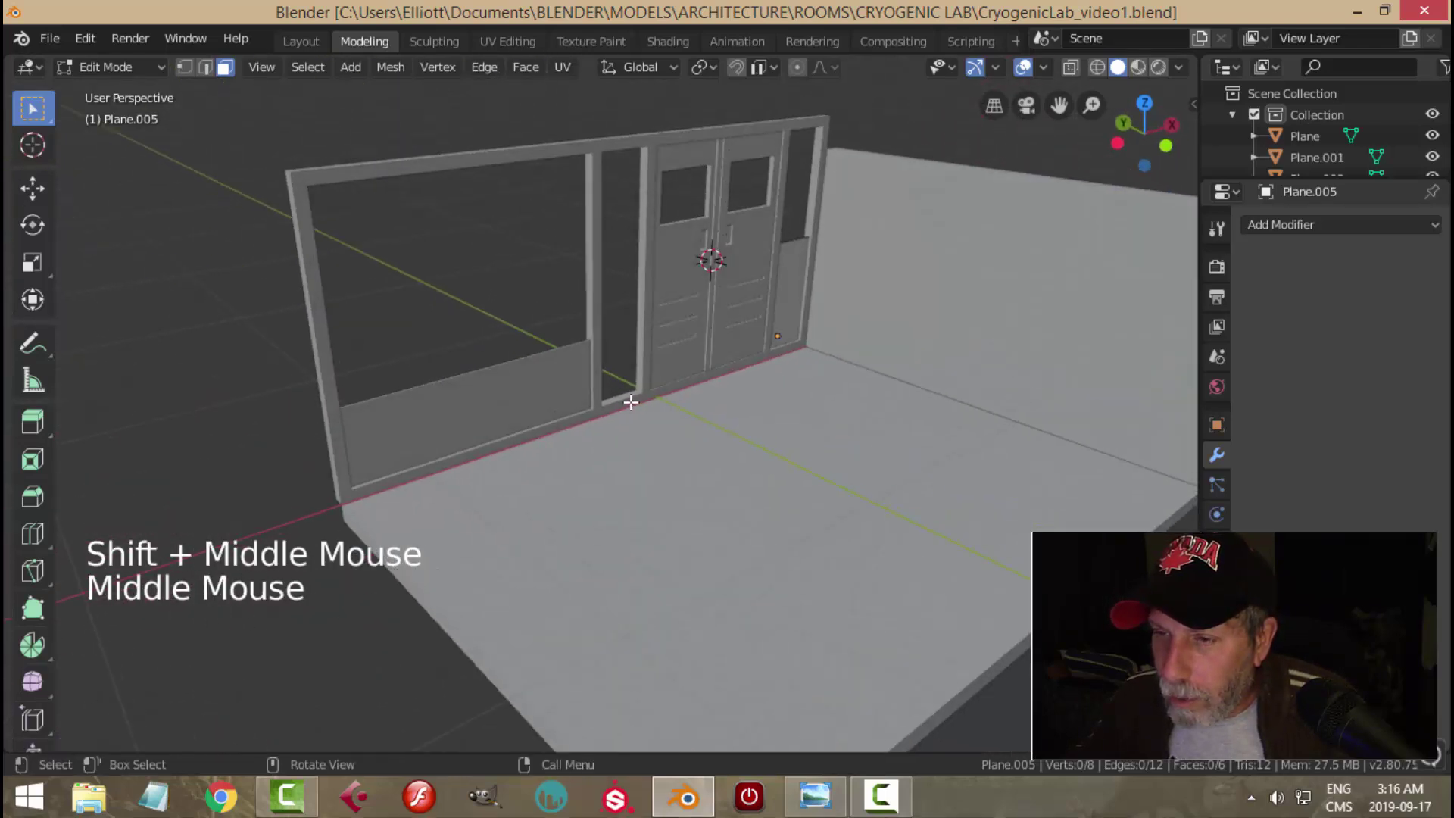
pyautogui.click(650, 326)
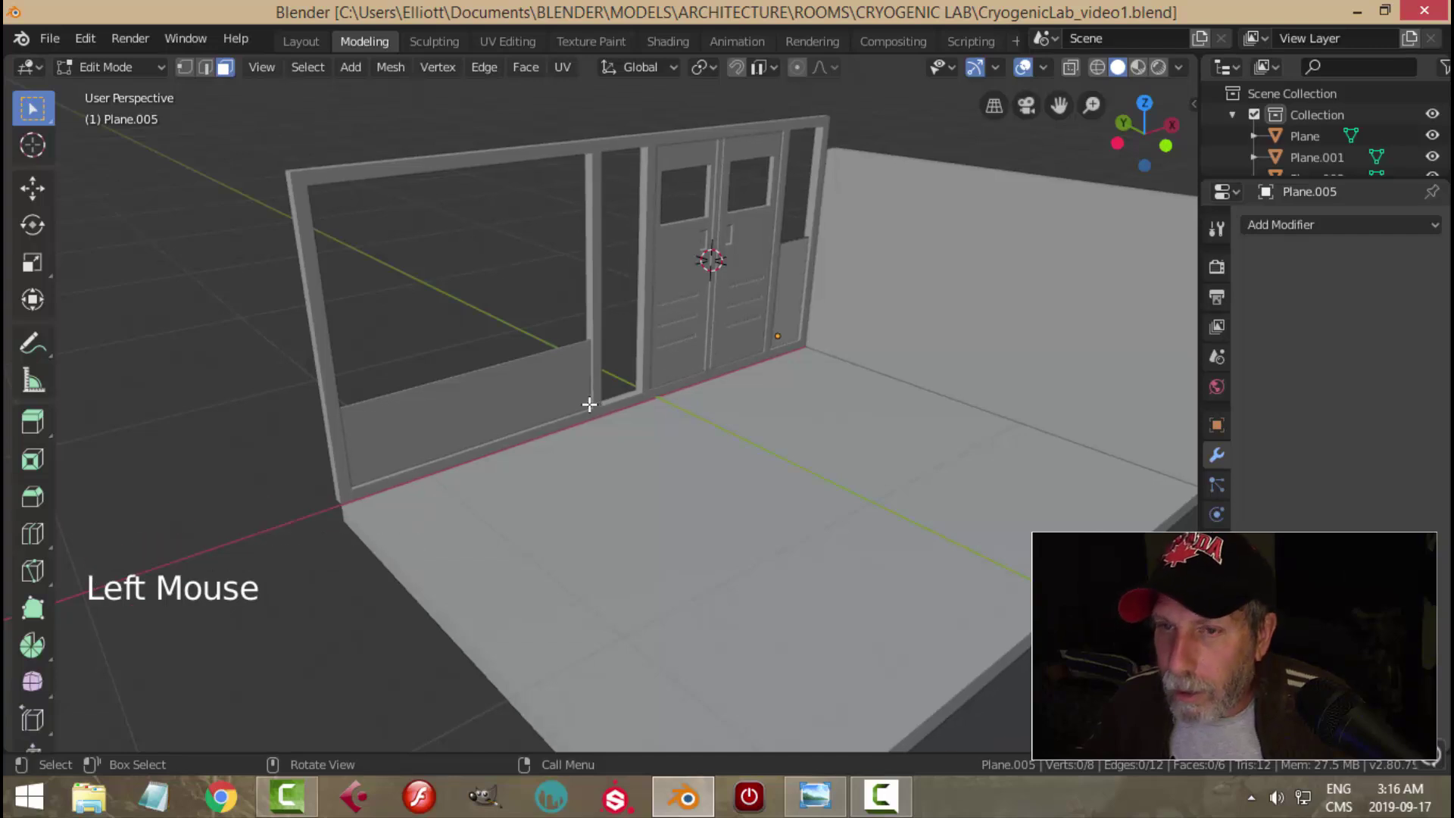
pyautogui.click(34, 190)
pyautogui.press('Tab')
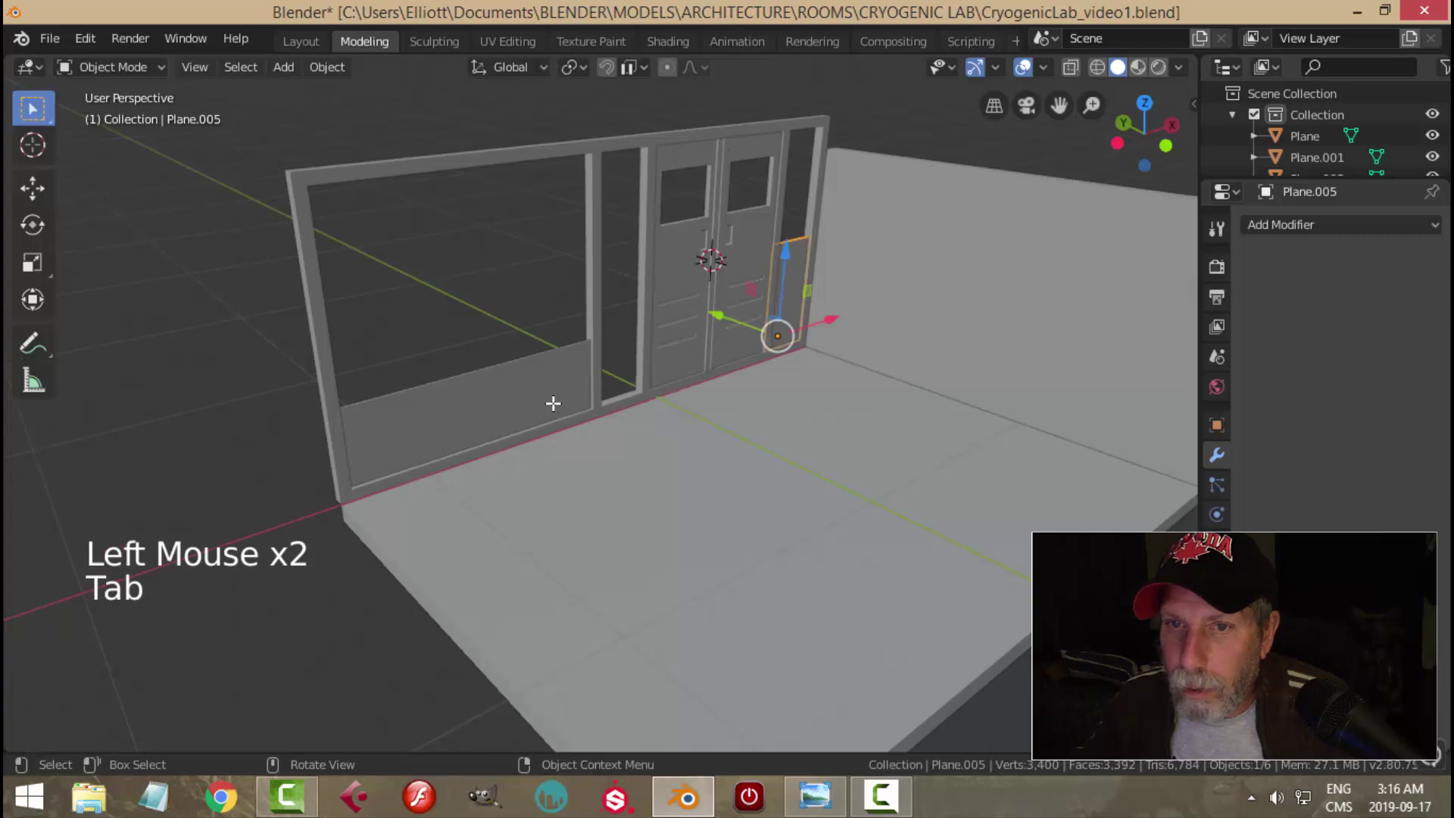
pyautogui.click(34, 188)
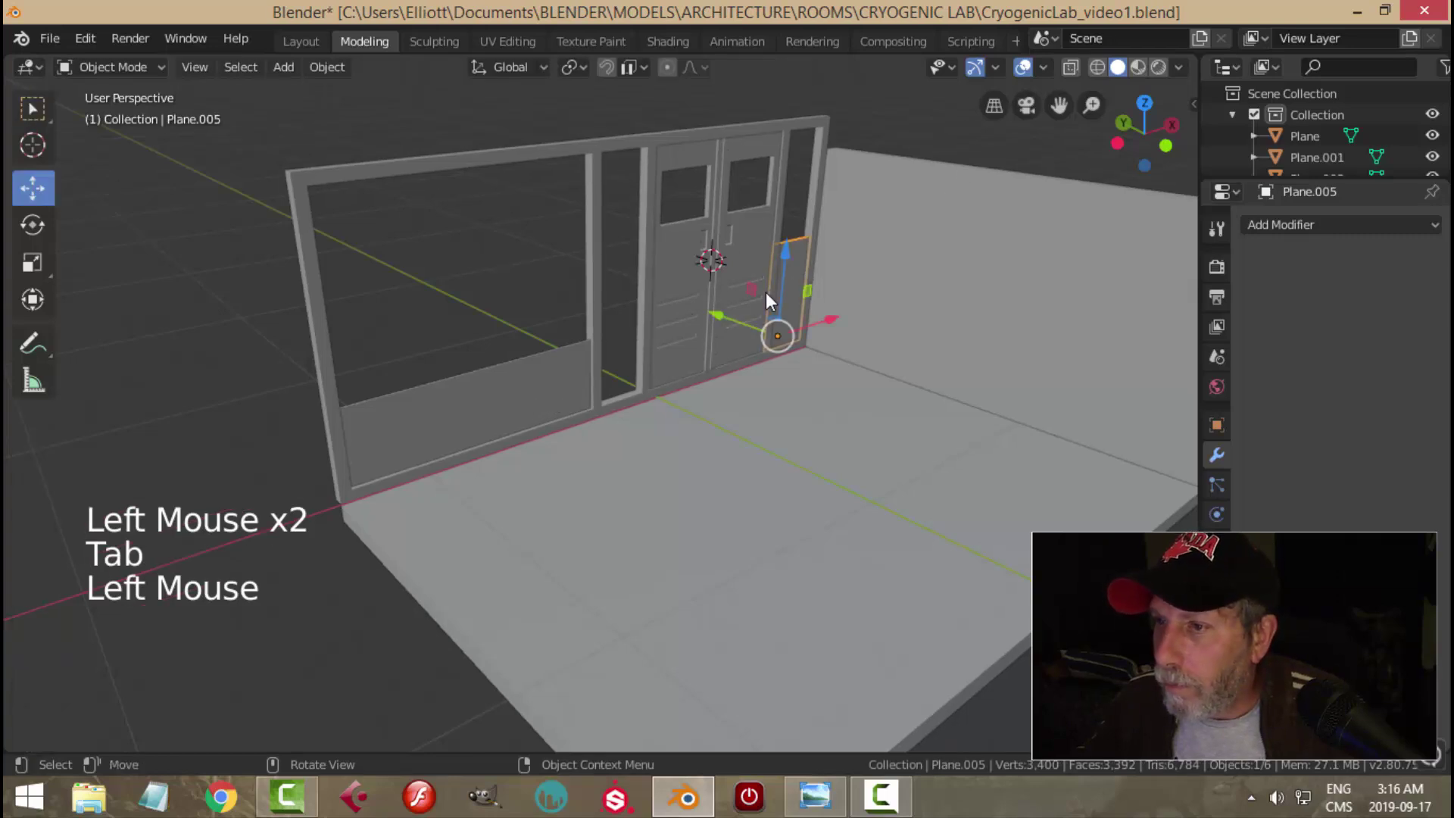
# Step: Try to link data from the double doors to the narrow panel beside them, and undo it
pyautogui.hotkey('alt', 'a')
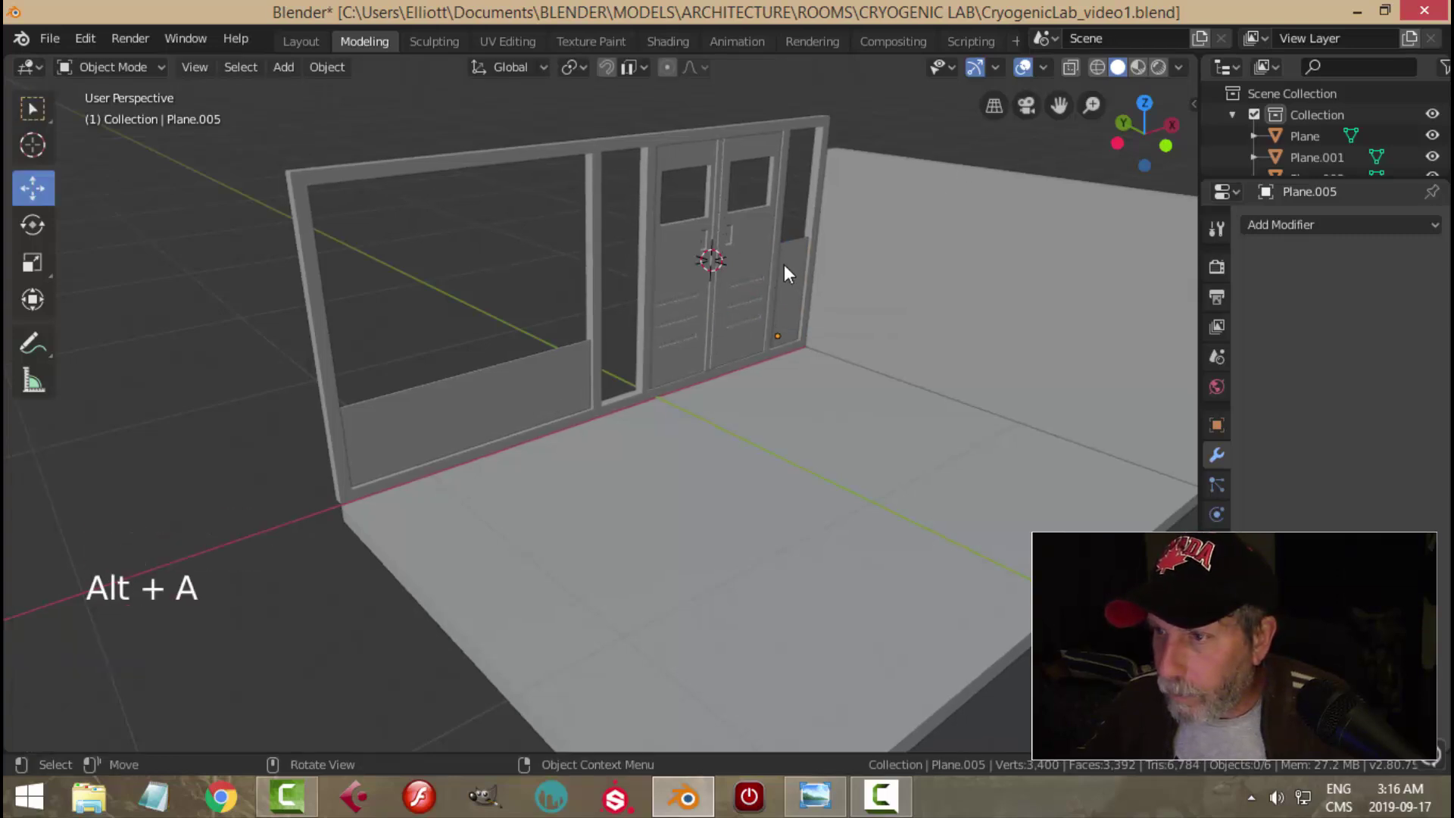
pyautogui.click(785, 265)
pyautogui.hotkey('alt', 'a')
pyautogui.click(753, 258)
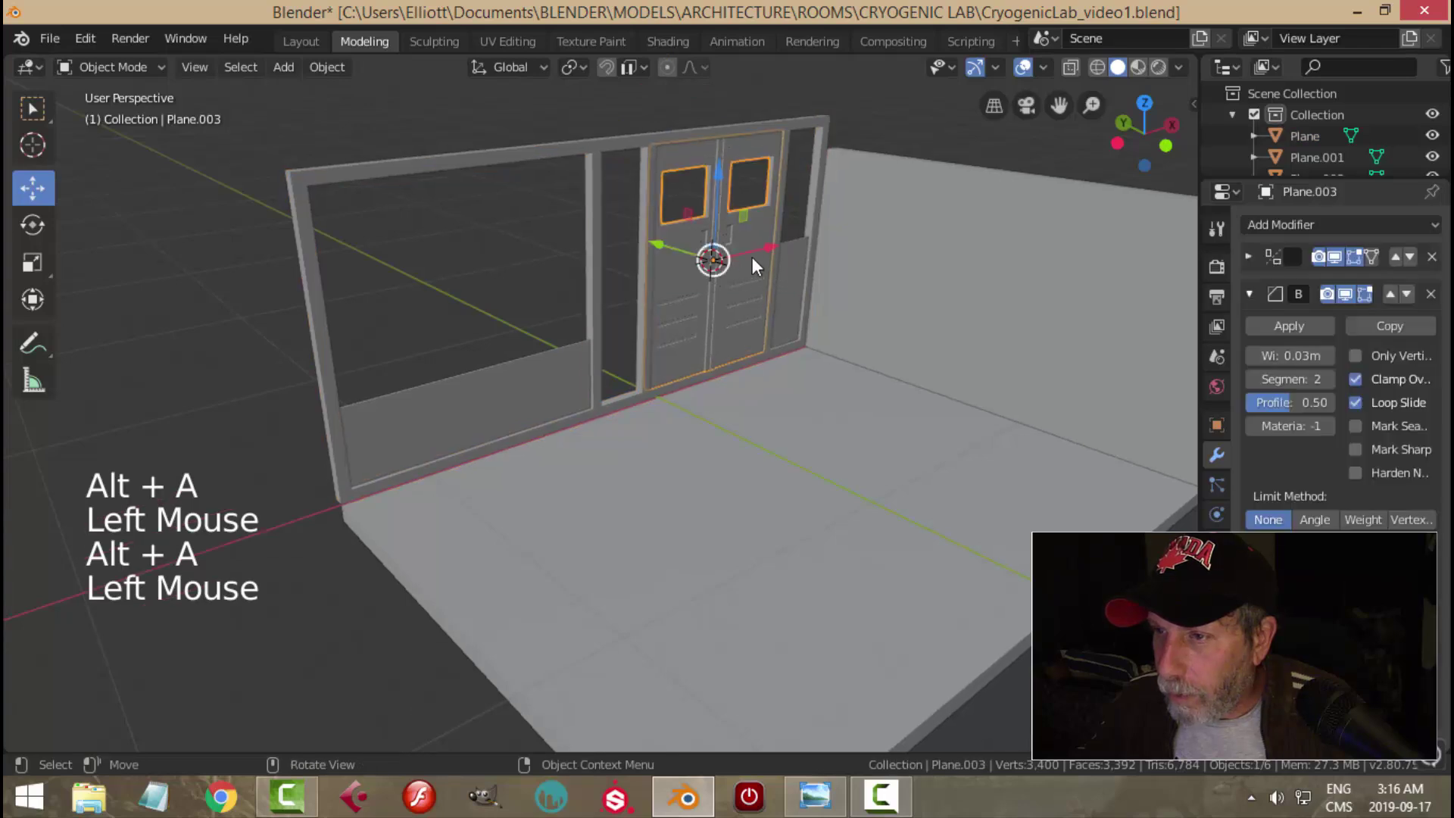
pyautogui.click(792, 266)
pyautogui.keyDown('shift'); pyautogui.click(671, 267); pyautogui.keyUp('shift')
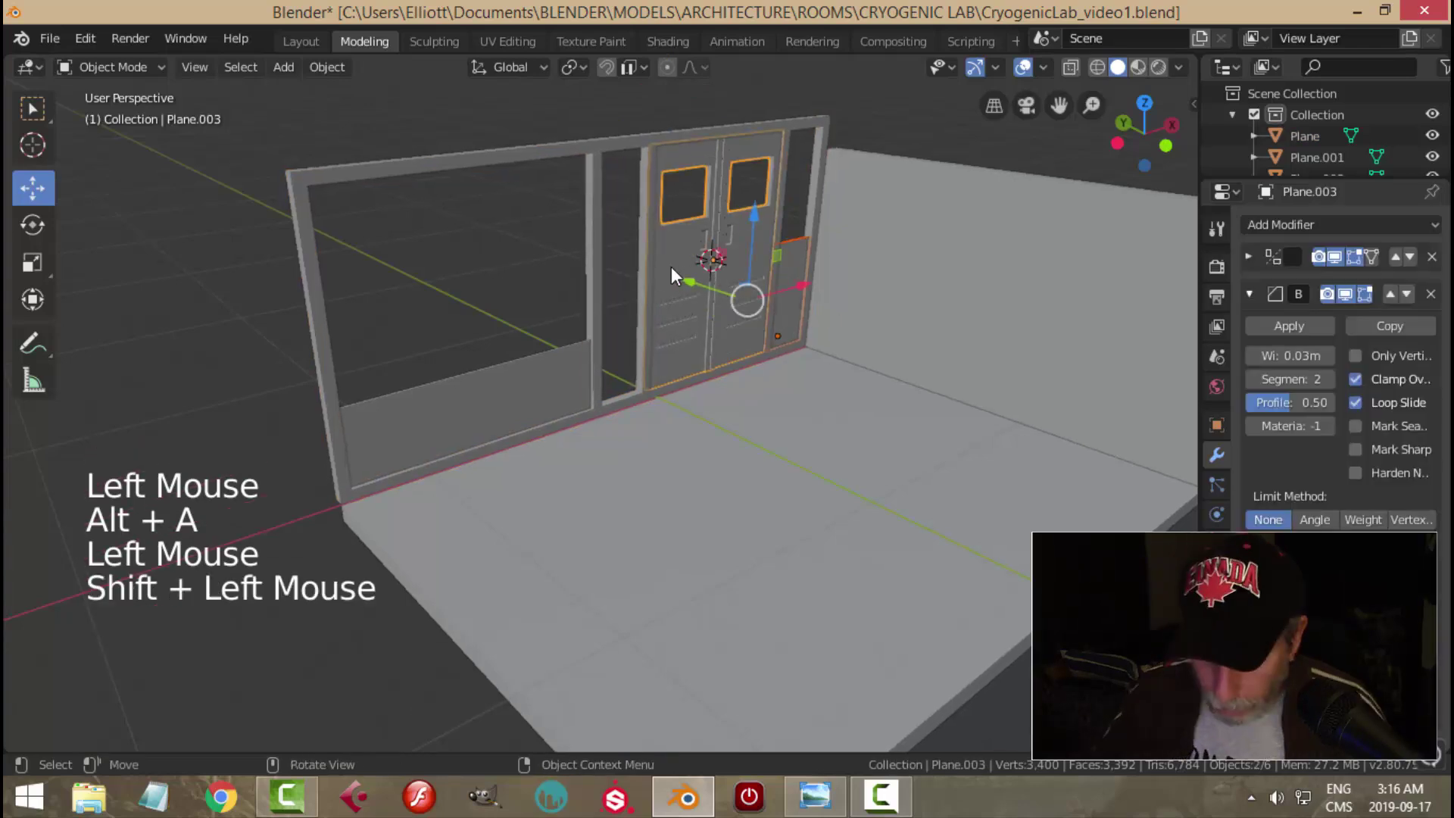
pyautogui.hotkey('ctrl', 'l')
pyautogui.click(674, 263)
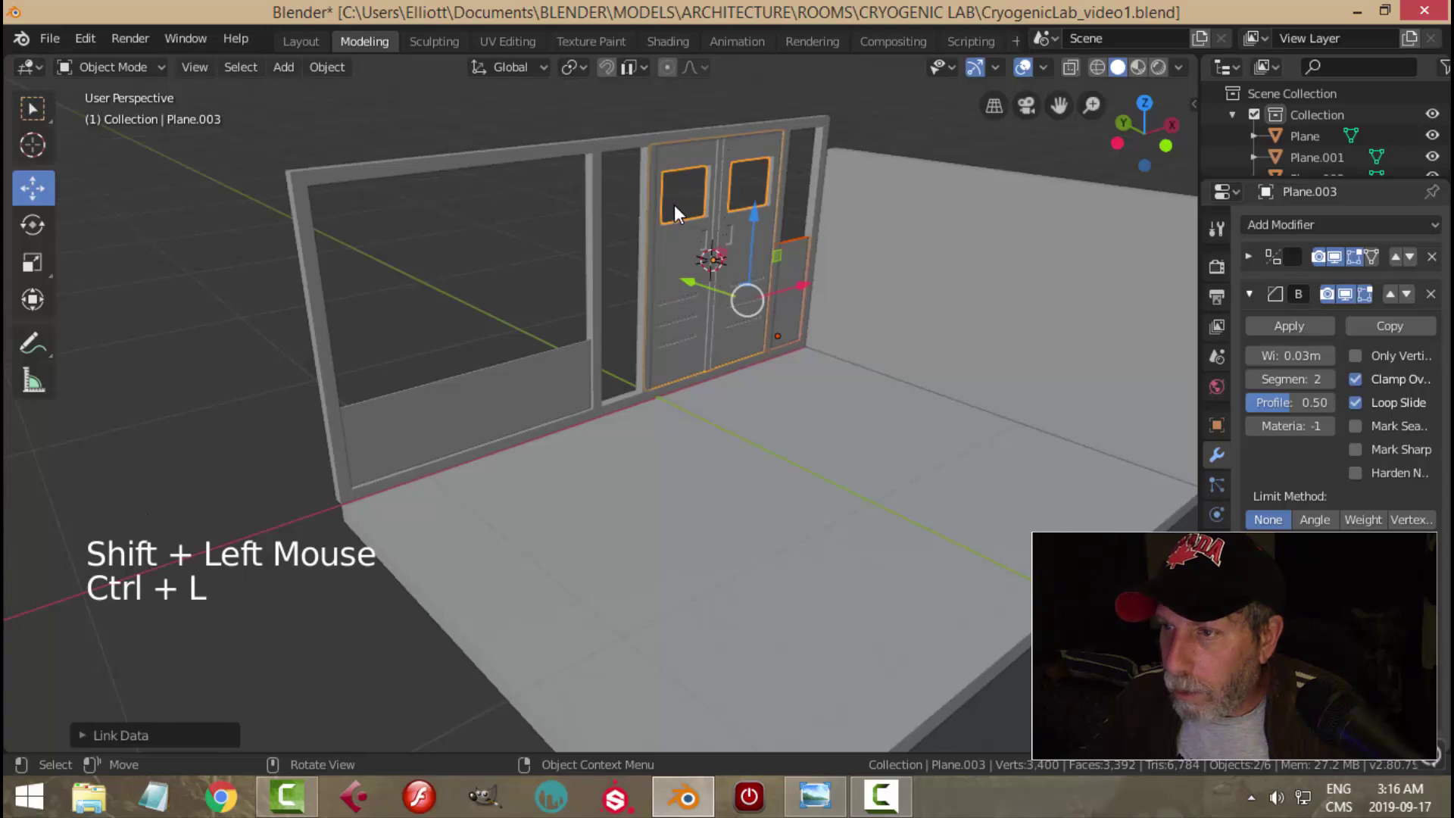
pyautogui.hotkey('ctrl', 'z')
pyautogui.hotkey('ctrl', 'z')
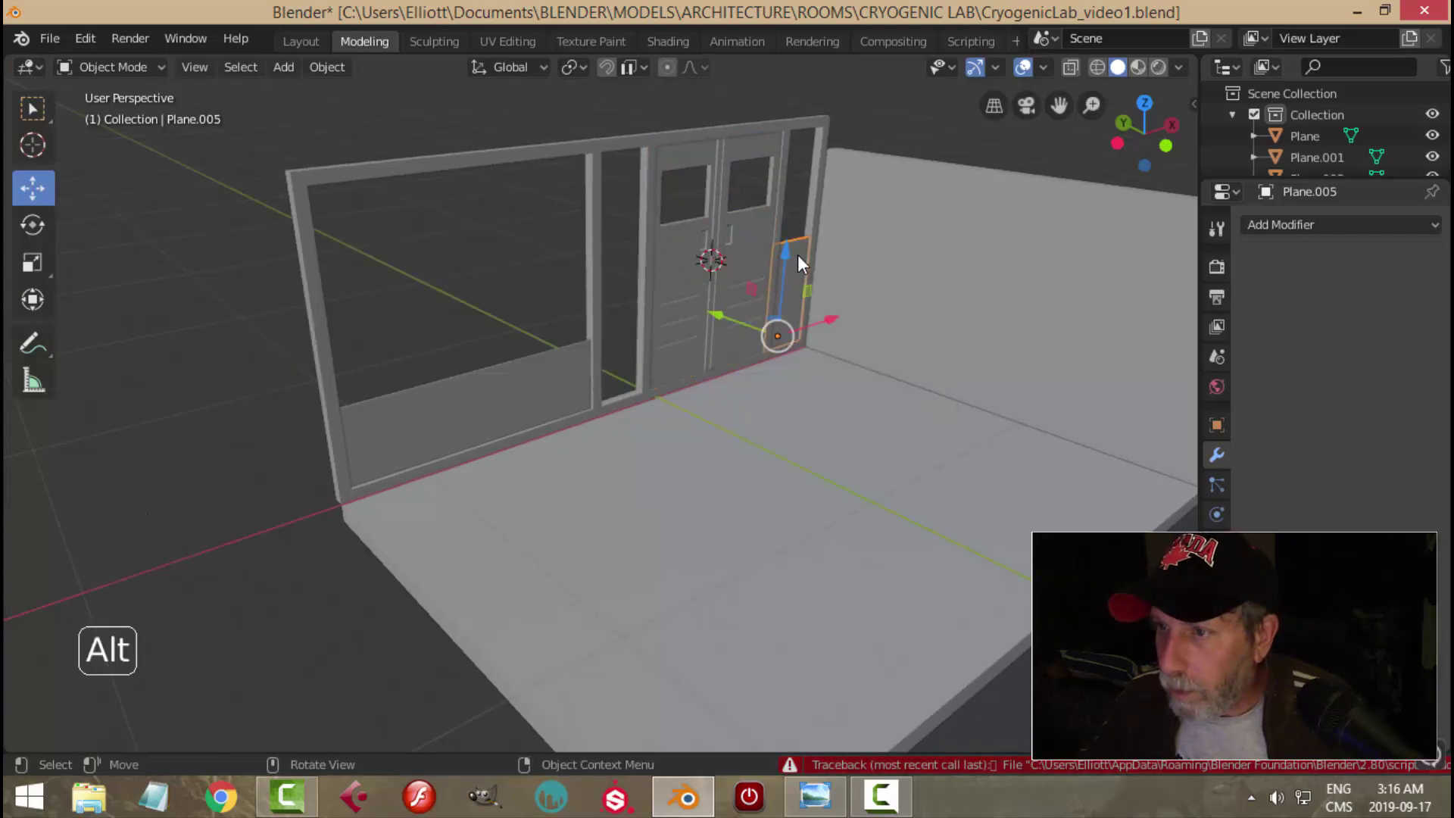
# Step: Link the double doors' modifiers to the narrow panel beside them and deselect everything
pyautogui.keyDown('shift'); pyautogui.click(677, 253); pyautogui.keyUp('shift')
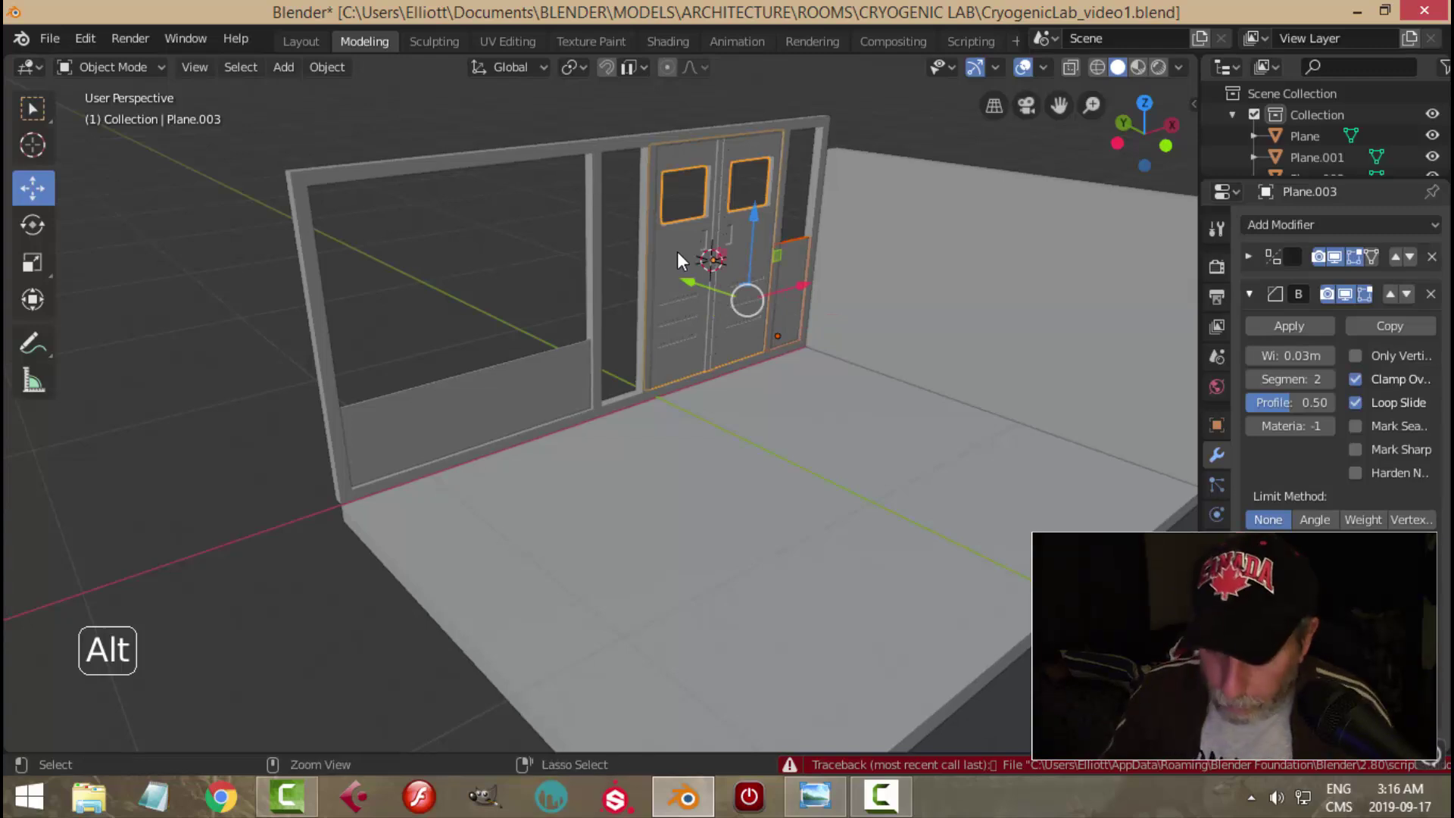
pyautogui.hotkey('ctrl', 'l')
pyautogui.click(642, 303)
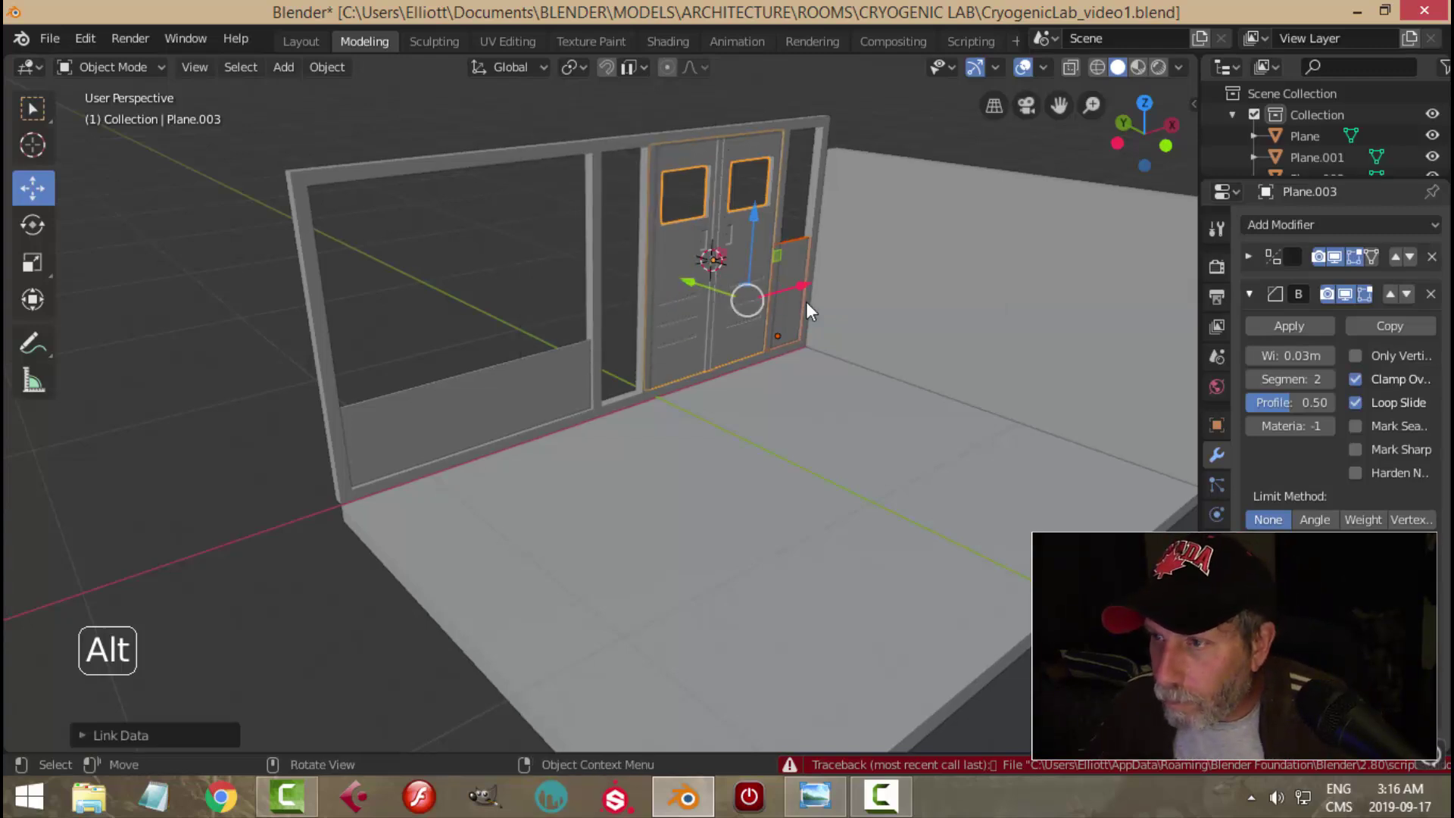
pyautogui.hotkey('alt', 'a')
# Step: Link the double doors' modifiers to the wide low panel under the large window and clear the selection
pyautogui.scroll(4, 833, 303)
pyautogui.moveTo(901, 303); pyautogui.dragTo(497, 392, button='middle')
pyautogui.scroll(-4, 792, 309)
pyautogui.click(497, 392)
pyautogui.keyDown('shift'); pyautogui.click(631, 288); pyautogui.keyUp('shift')
pyautogui.hotkey('ctrl', 'l')
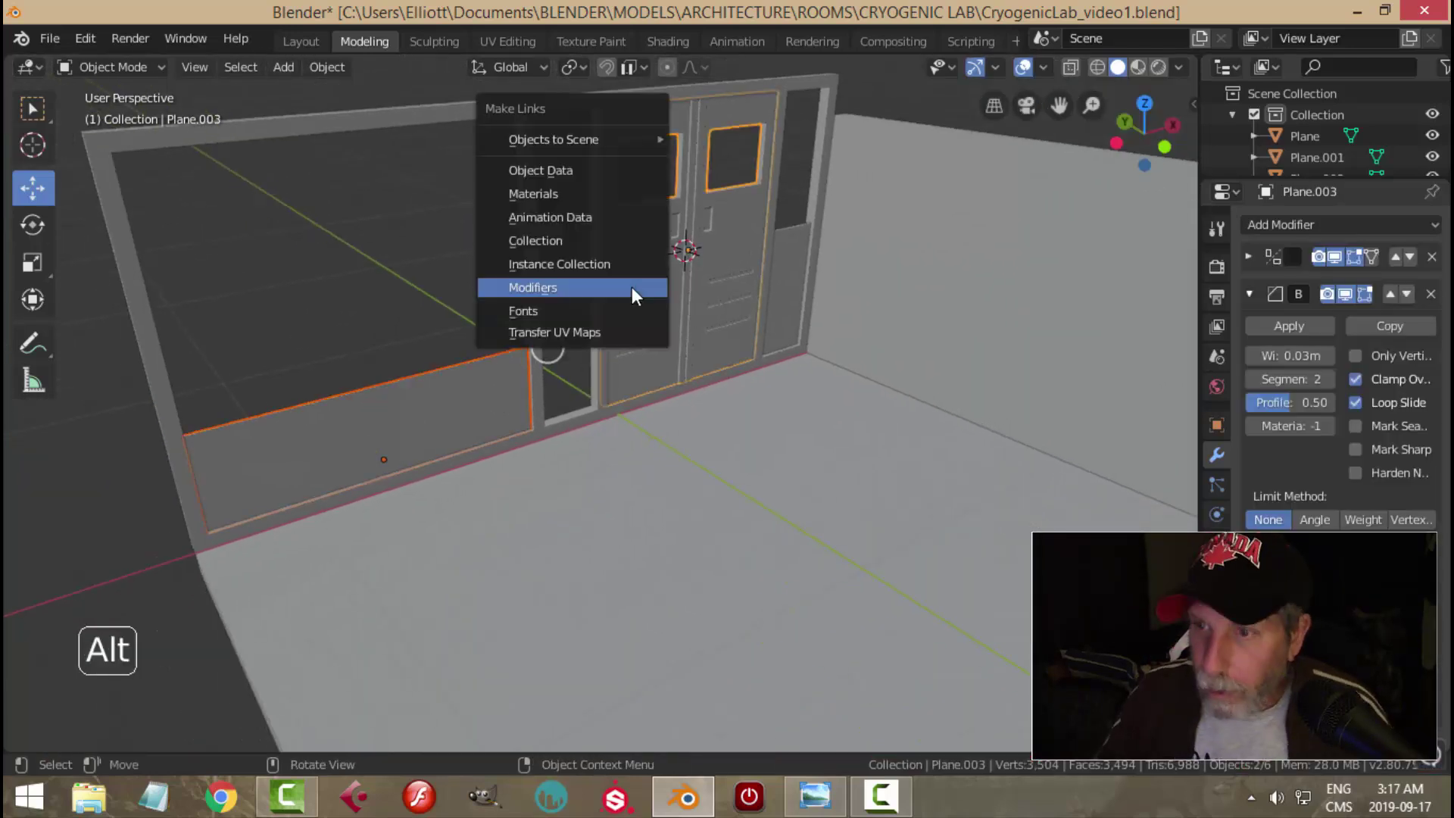
pyautogui.click(631, 287)
pyautogui.click(658, 359)
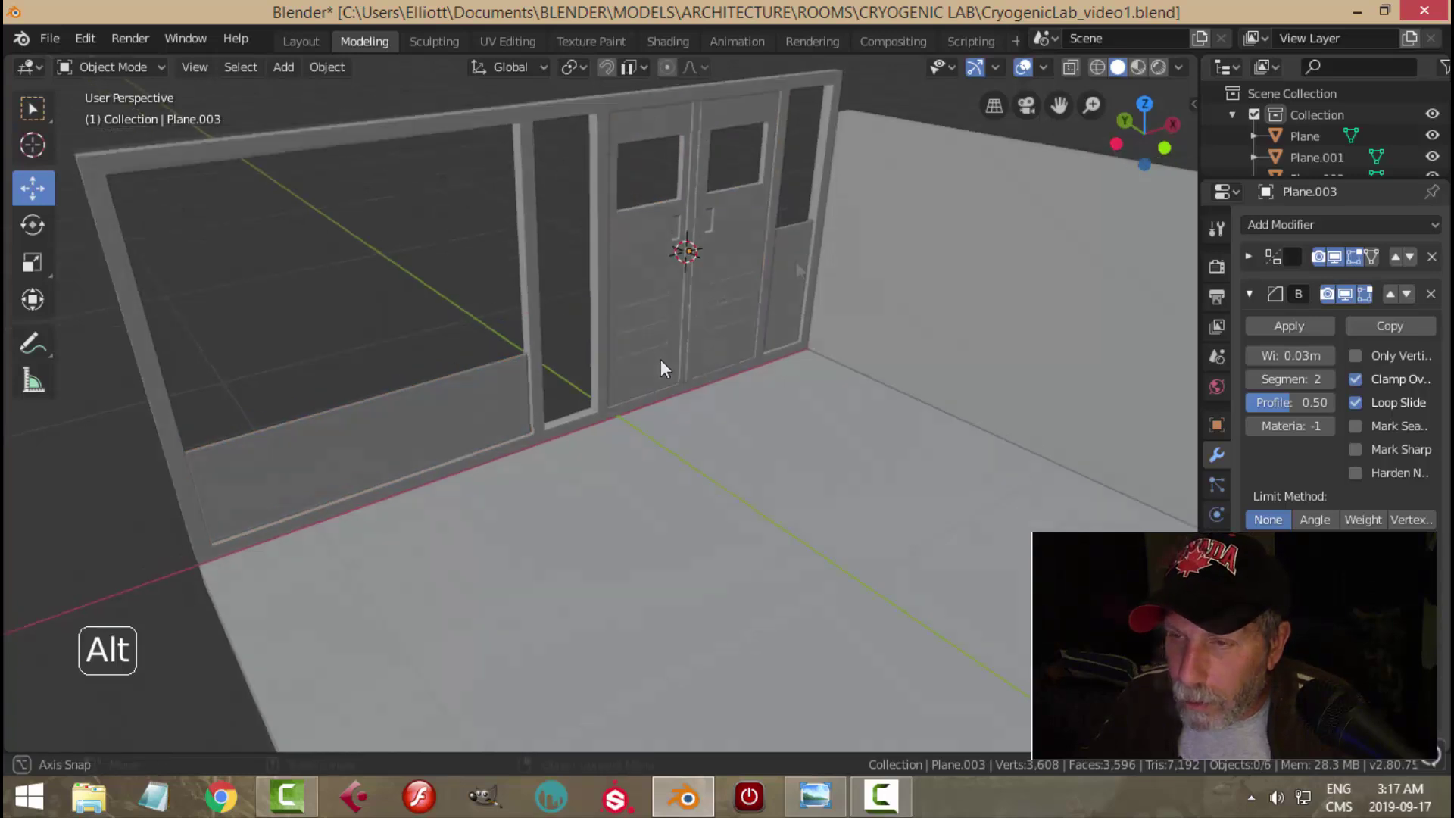
# Step: Remove the Mirror modifier from the narrow and wide low panels, keeping their Bevel, and save the scene
pyautogui.click(1250, 293)
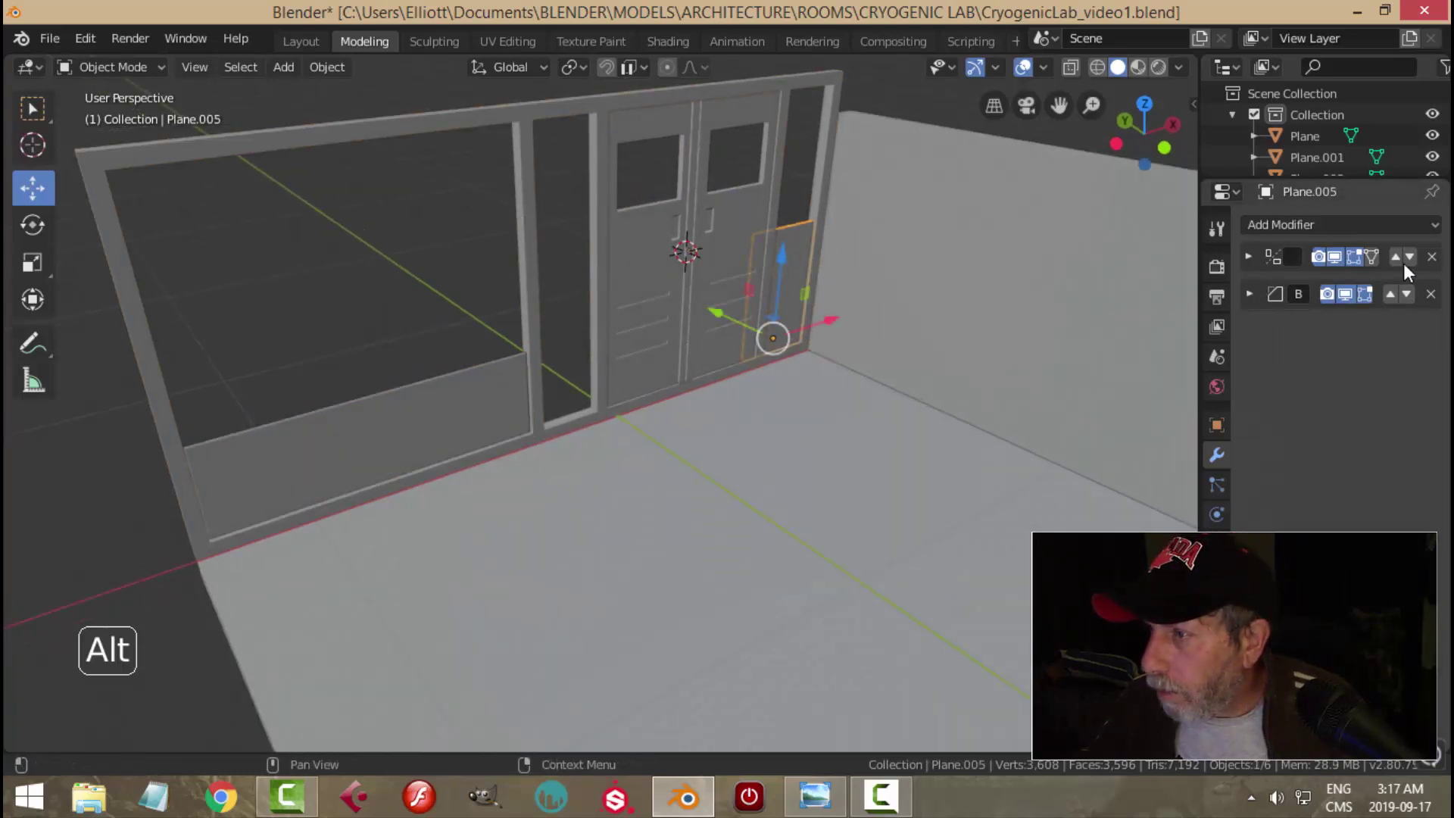
pyautogui.click(1431, 259)
pyautogui.click(451, 399)
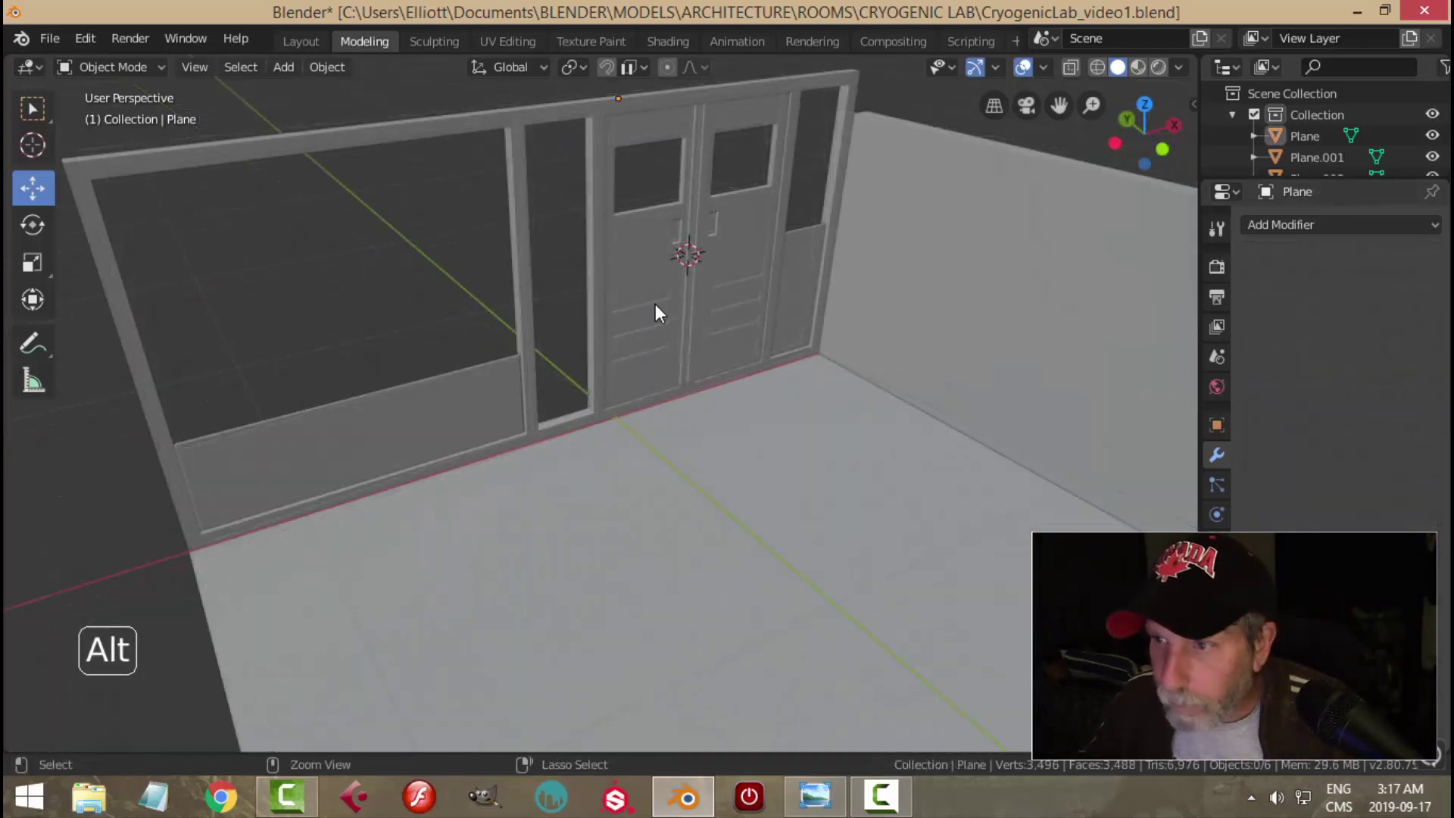
pyautogui.hotkey('ctrl', 's')
# Step: Examine the whole room model, compare it with the reference image preview_71580.jpg, and return to Blender
pyautogui.moveTo(802, 338); pyautogui.dragTo(747, 433, button='middle')
pyautogui.scroll(-3, 826, 340)
pyautogui.keyDown('alt'); pyautogui.moveTo(767, 403); pyautogui.dragTo(708, 597); pyautogui.keyUp('alt')
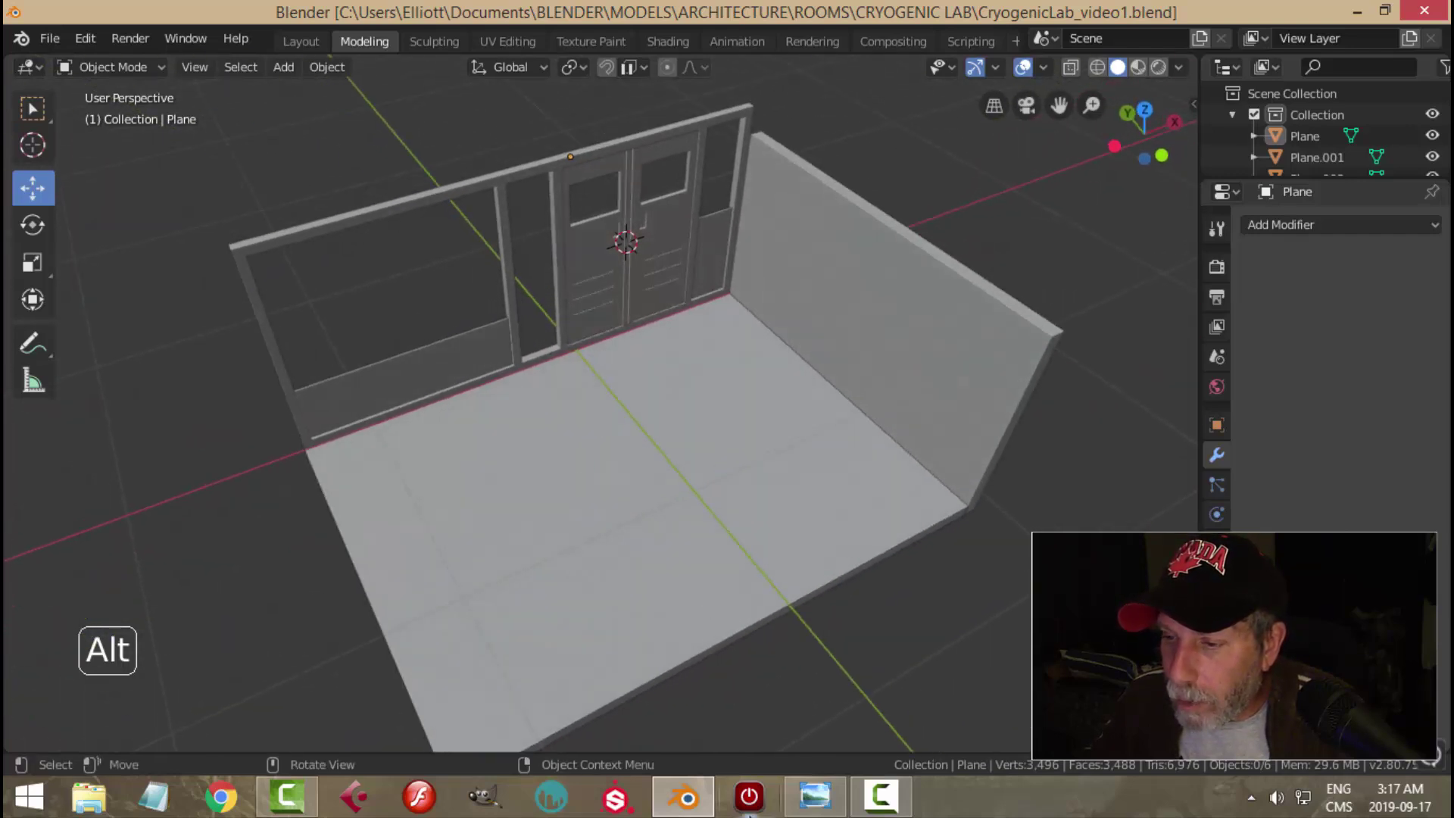
pyautogui.click(815, 795)
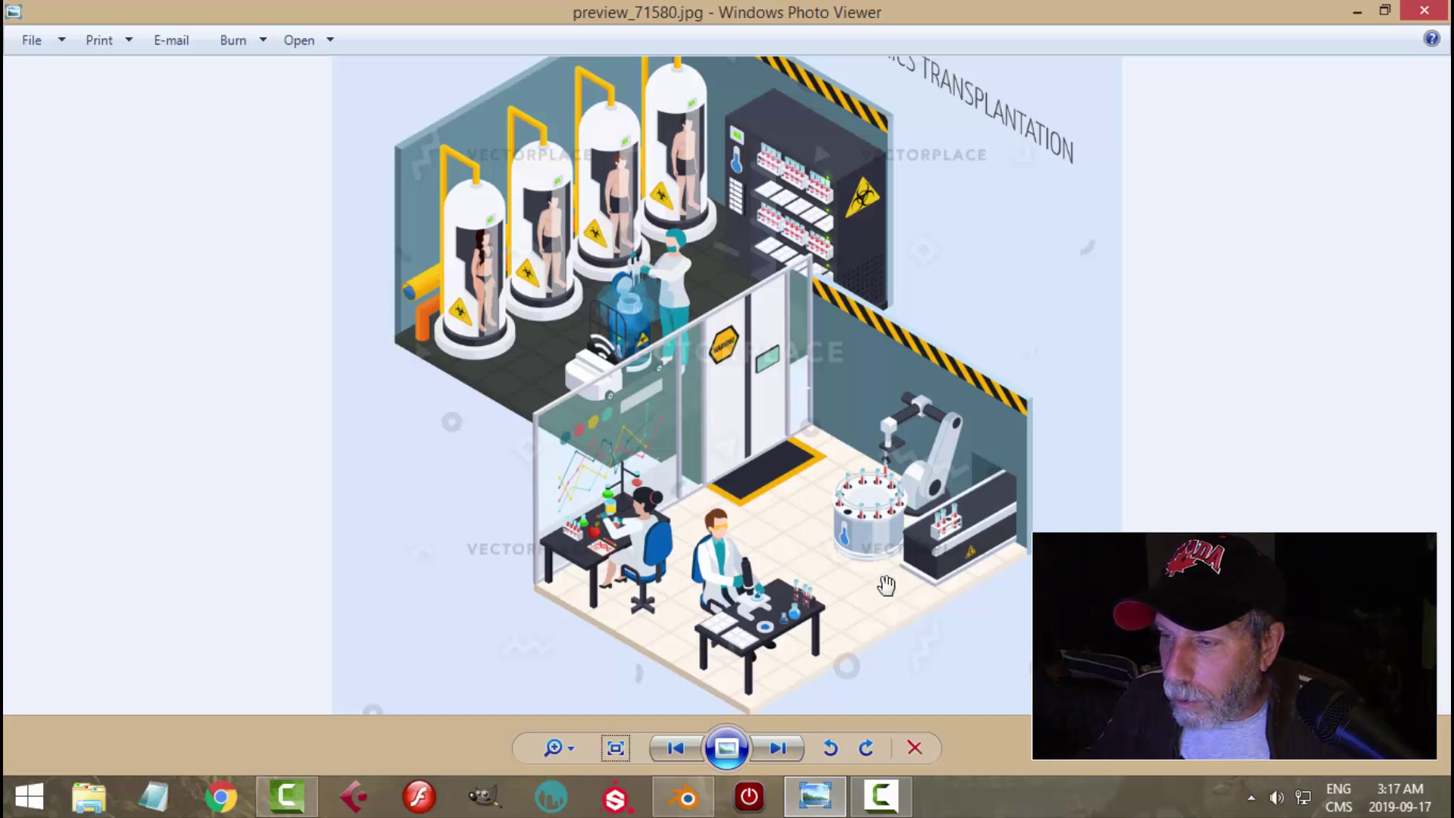
pyautogui.click(683, 797)
pyautogui.keyDown('alt'); pyautogui.moveTo(765, 542); pyautogui.dragTo(778, 492); pyautogui.keyUp('alt')
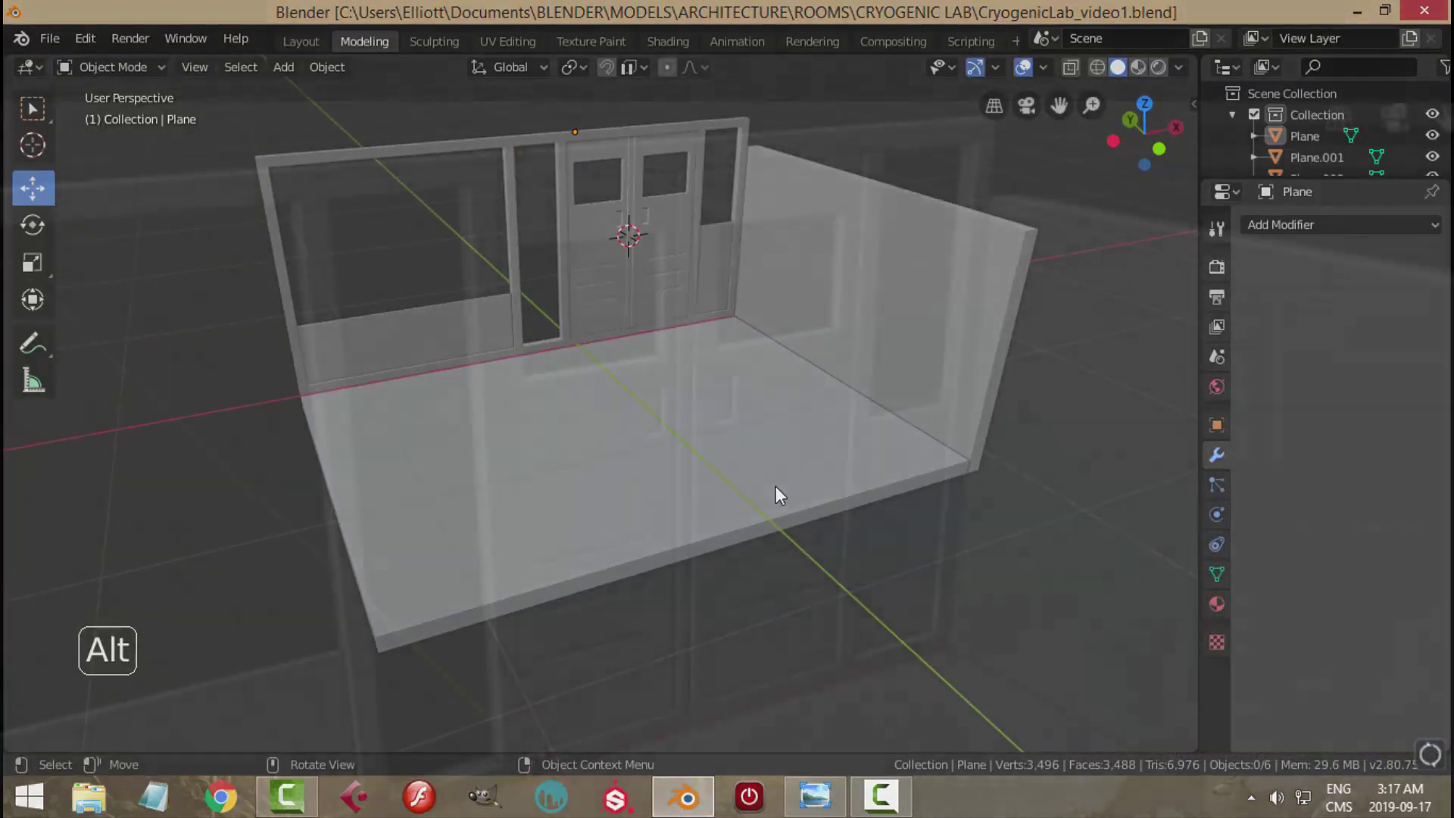